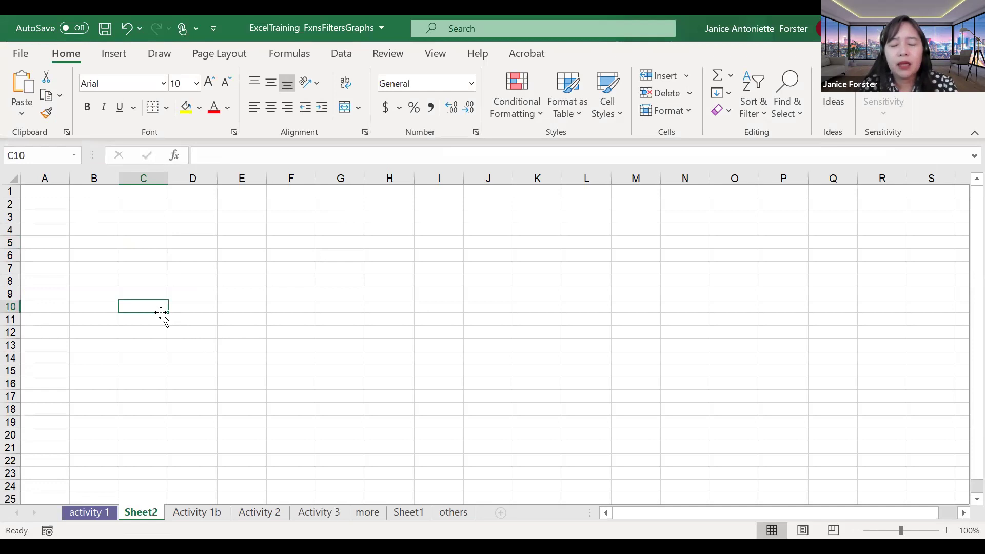
Step: Enter 5 in C10 and 12 in C11
{"action": "type", "text": "5"}
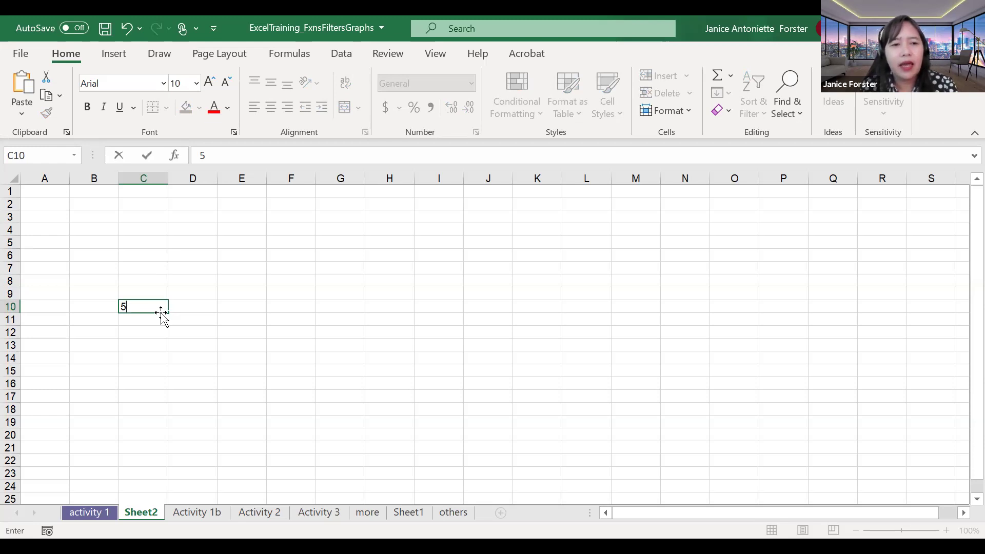
{"action": "key", "text": "Return"}
{"action": "type", "text": "12"}
{"action": "key", "text": "Return"}
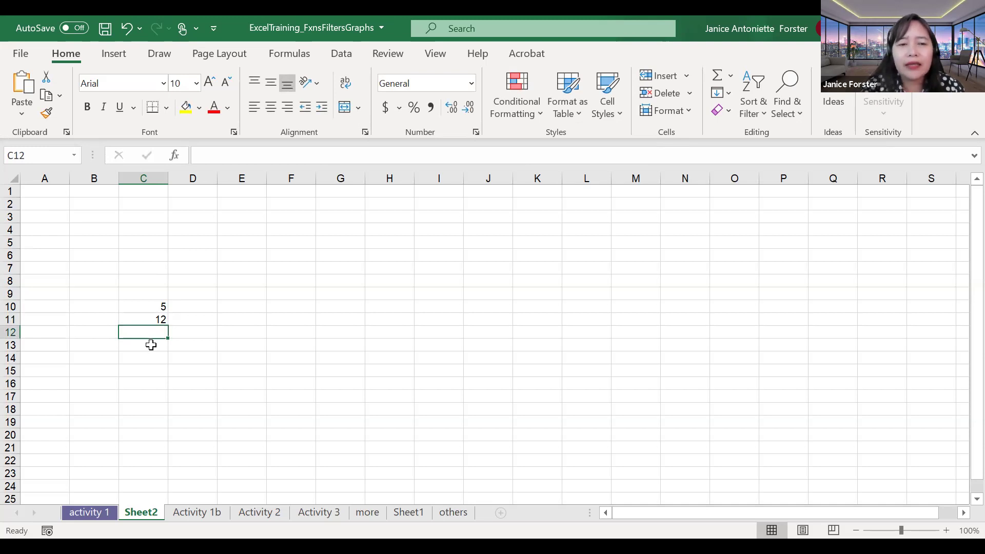
Step: Sum them in C12 with the formula =C10+C11, giving 17
{"action": "type", "text": "="}
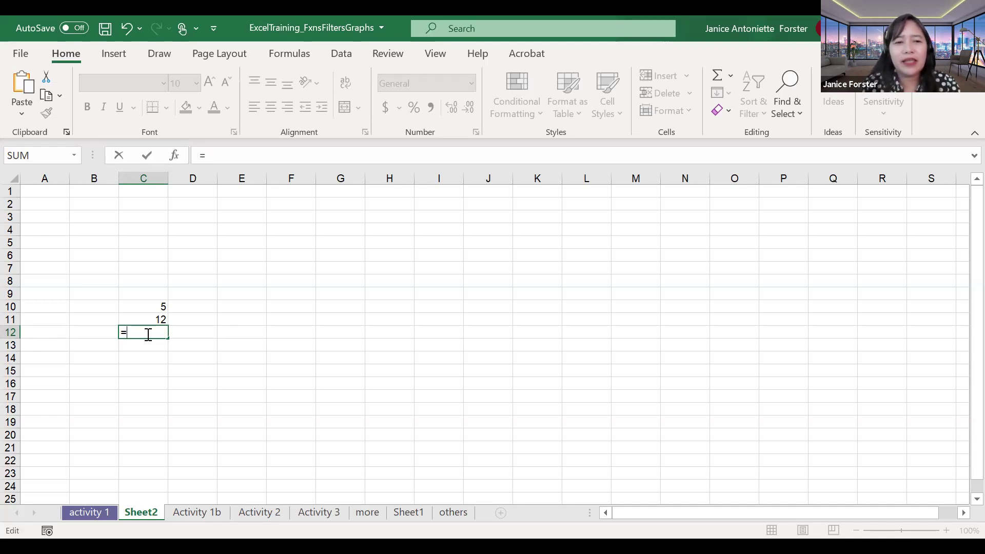
{"action": "left_click", "coordinate": [150, 307]}
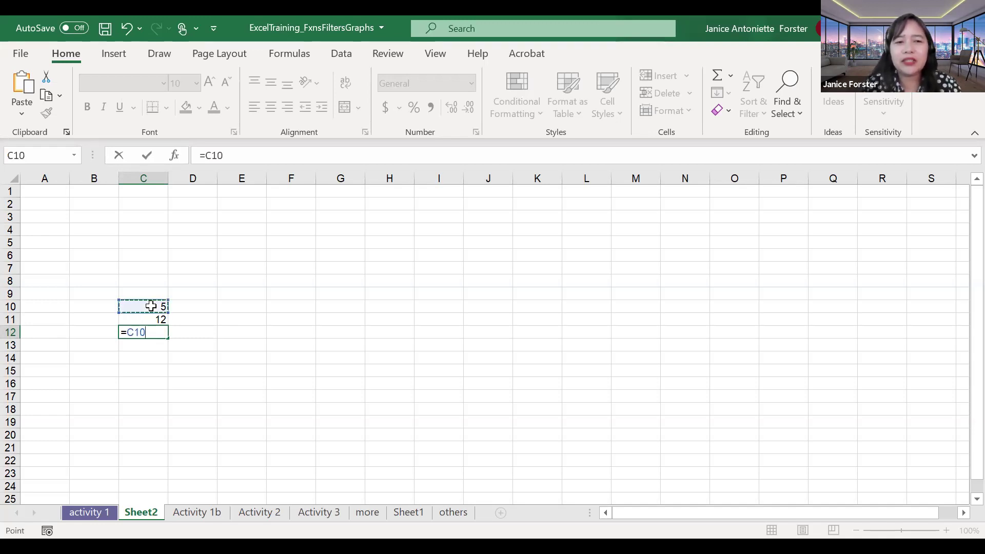
{"action": "type", "text": "+"}
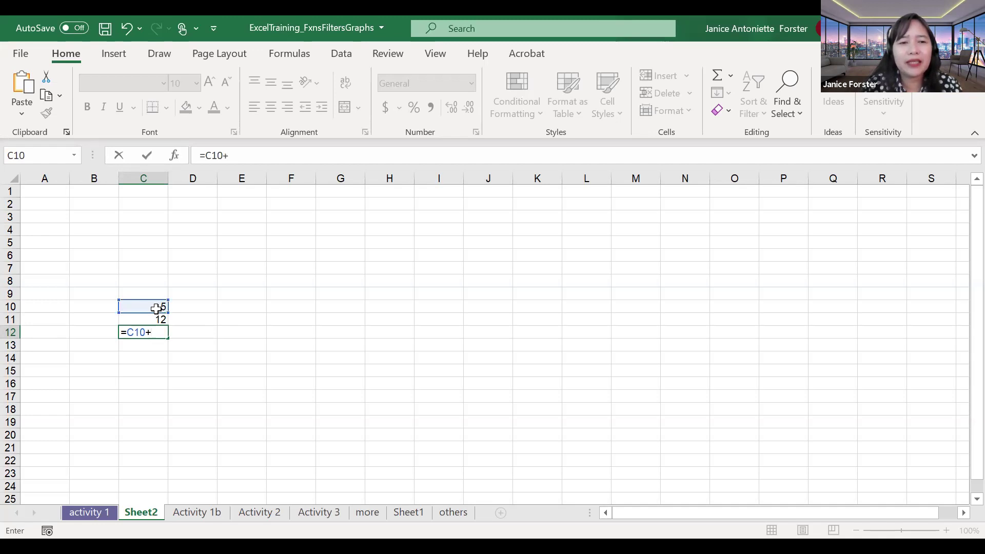
{"action": "left_click", "coordinate": [160, 319]}
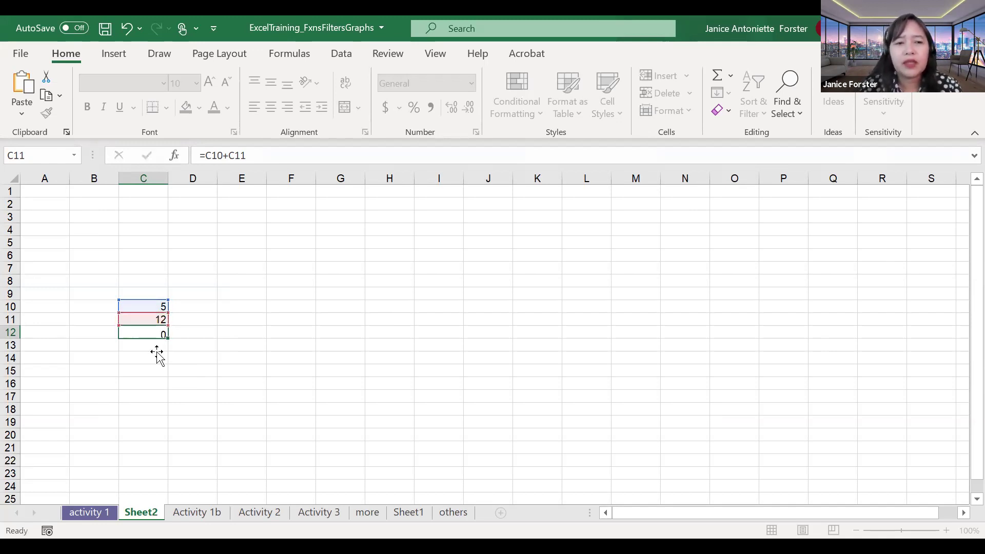
{"action": "key", "text": "Return"}
{"action": "key", "text": "Up"}
{"action": "key", "text": "Up"}
{"action": "key", "text": "Up"}
{"action": "key", "text": "Up"}
{"action": "key", "text": "Up"}
{"action": "key", "text": "Up"}
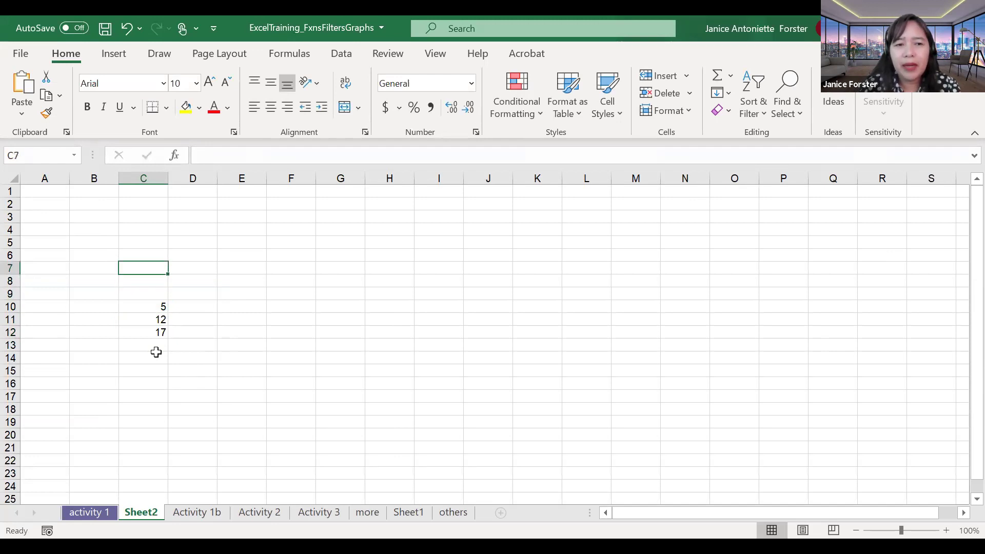
Step: Type the names Student 1 and Student 2 in column E
{"action": "key", "text": "Right"}
{"action": "key", "text": "Right"}
{"action": "key", "text": "Up"}
{"action": "key", "text": "Up"}
{"action": "key", "text": "Up"}
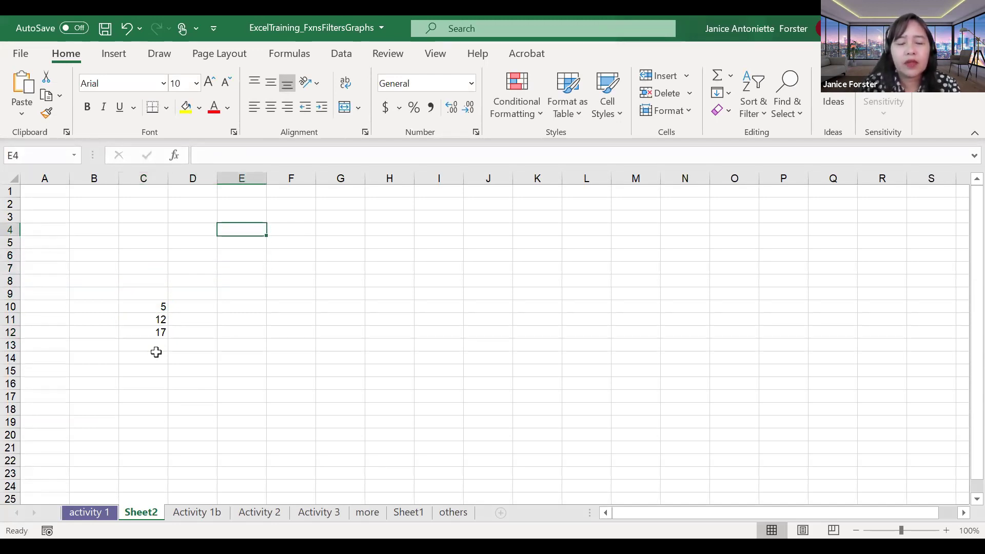
{"action": "type", "text": "Student 1"}
{"action": "key", "text": "Return"}
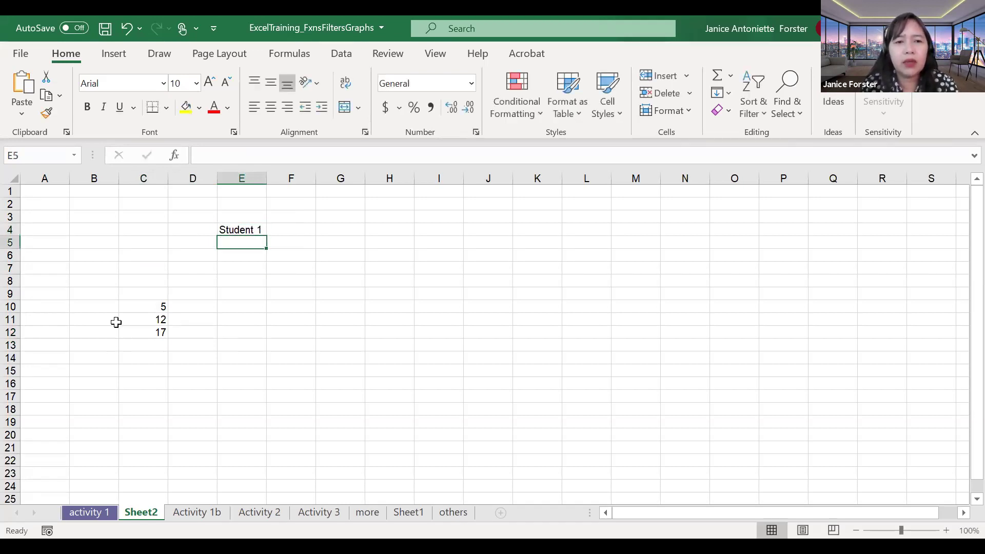
{"action": "type", "text": "Student "}
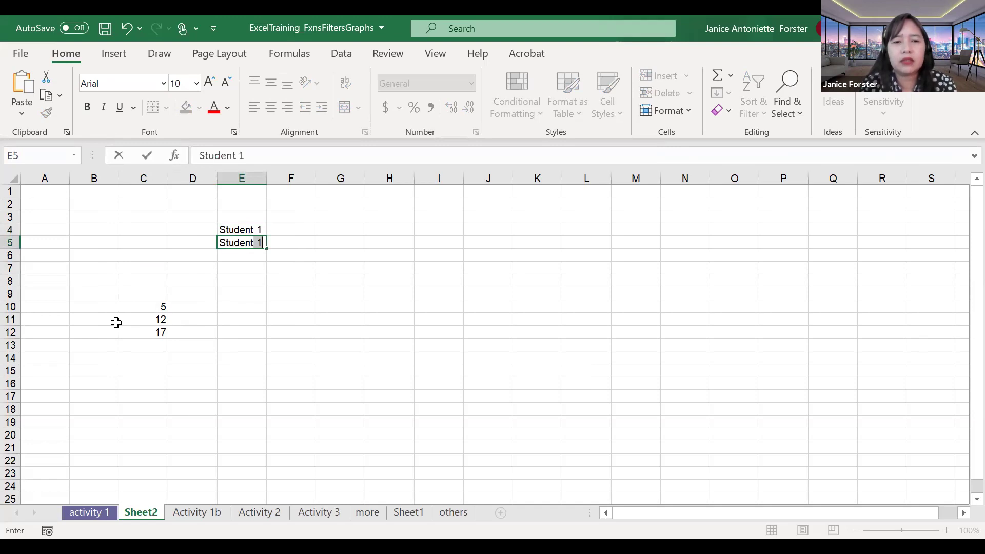
{"action": "type", "text": "2"}
{"action": "key", "text": "Up"}
{"action": "key", "text": "Up"}
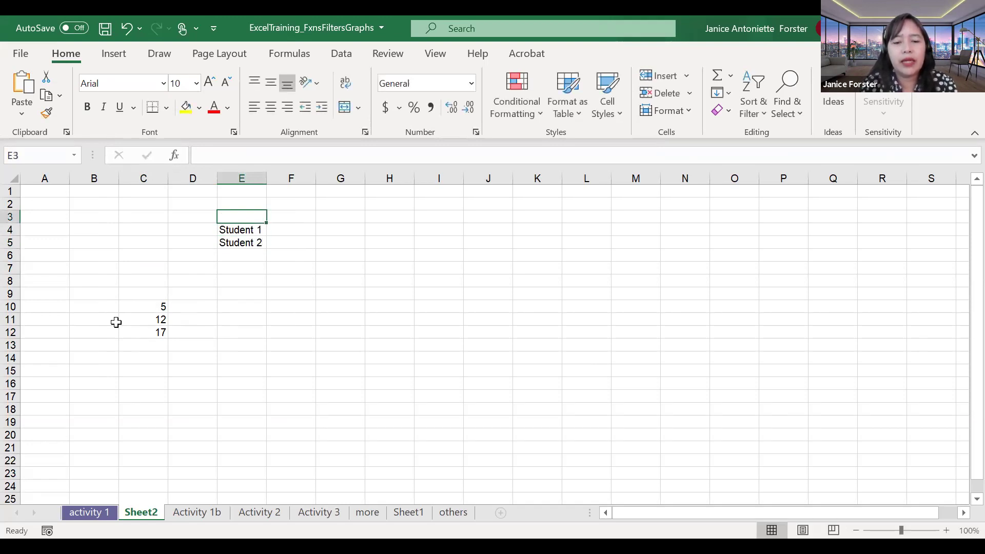
Step: Add the headings NAME and SCORE in E3 and F3
{"action": "type", "text": "NM"}
{"action": "key", "text": "BackSpace"}
{"action": "type", "text": "AME"}
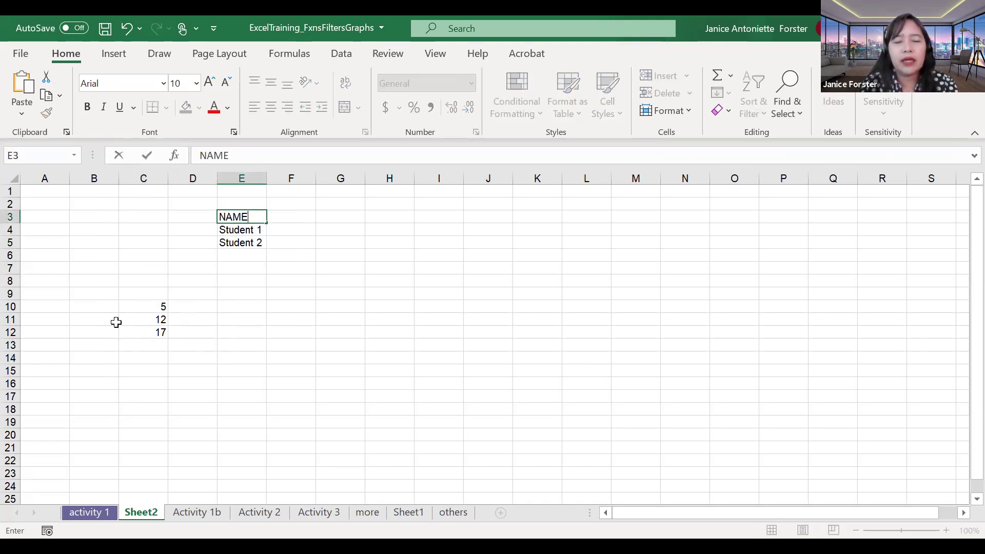
{"action": "key", "text": "Tab"}
{"action": "type", "text": "SCORE"}
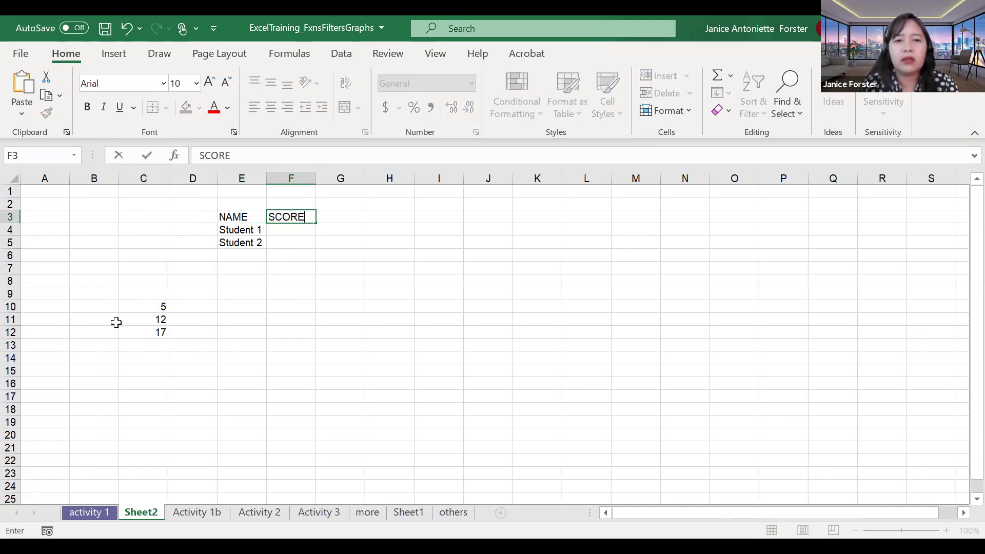
{"action": "key", "text": "Return"}
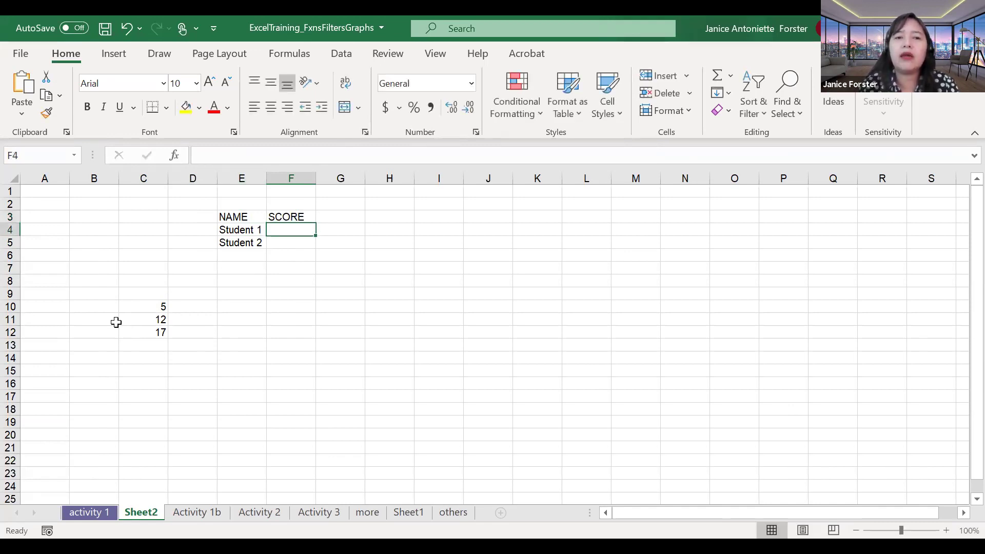
Step: Insert a blank row under the headings and enter 20 in F4
{"action": "key", "text": "ctrl+shift+plus"}
{"action": "type", "text": "20"}
{"action": "key", "text": "Return"}
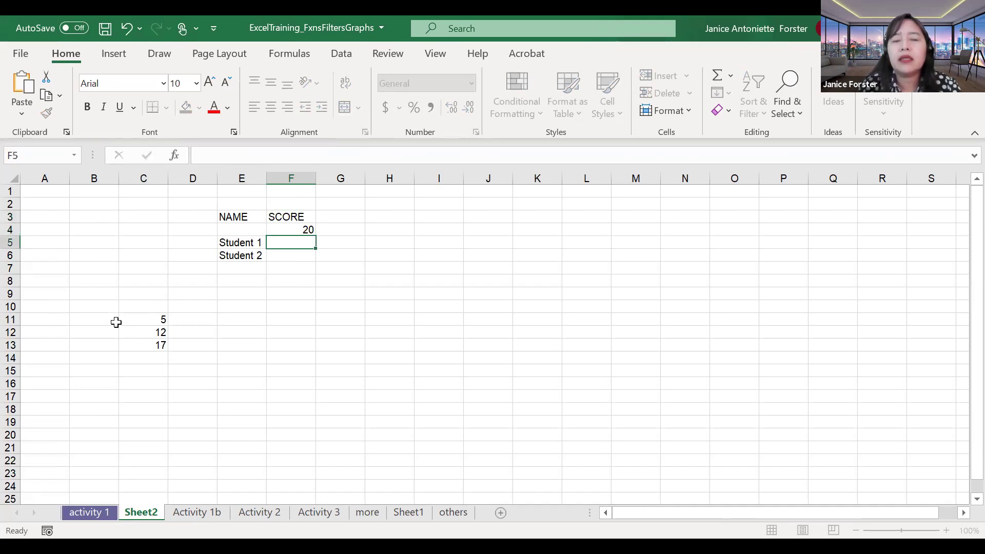
{"action": "key", "text": "Up"}
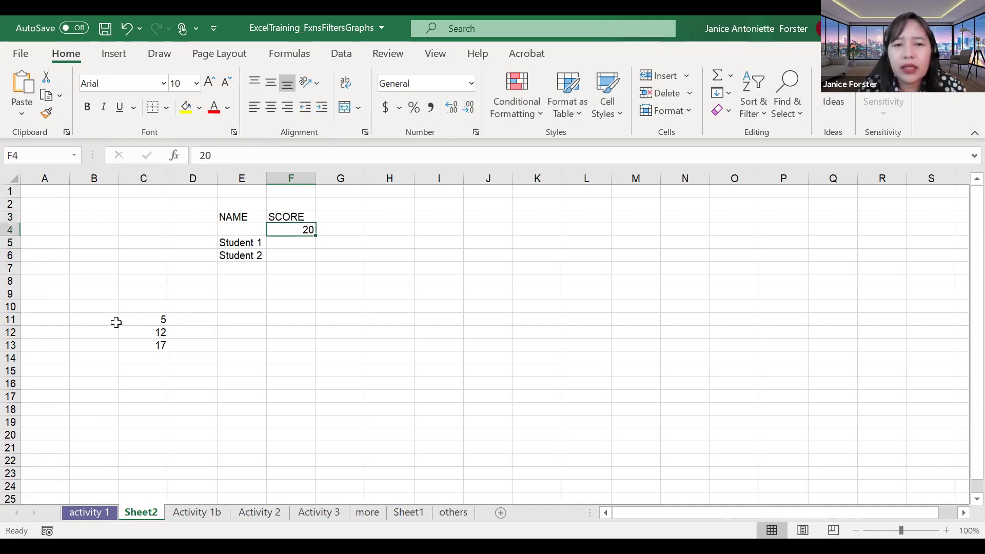
{"action": "key", "text": "Down"}
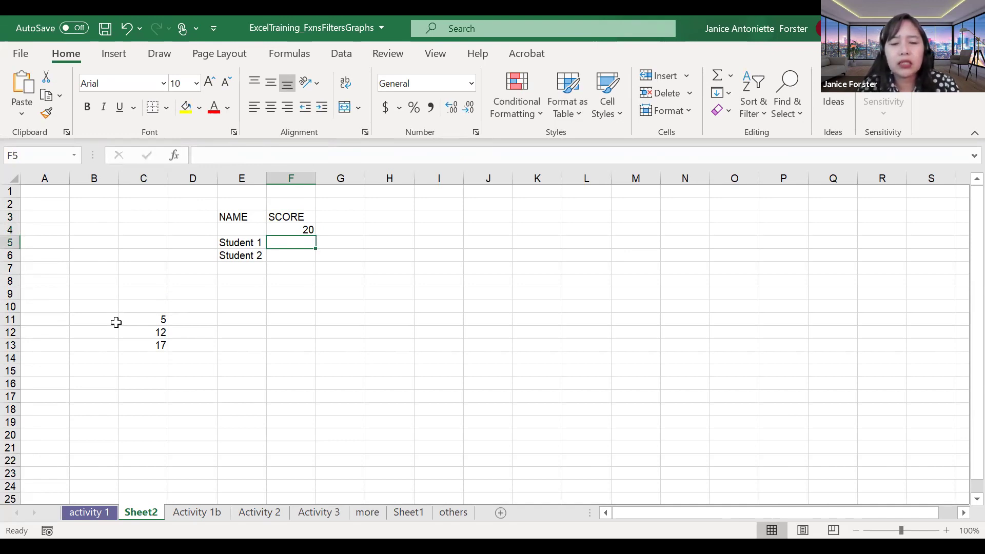
Step: Enter the scores 18 for Student 1 and 8 for Student 2
{"action": "type", "text": "10"}
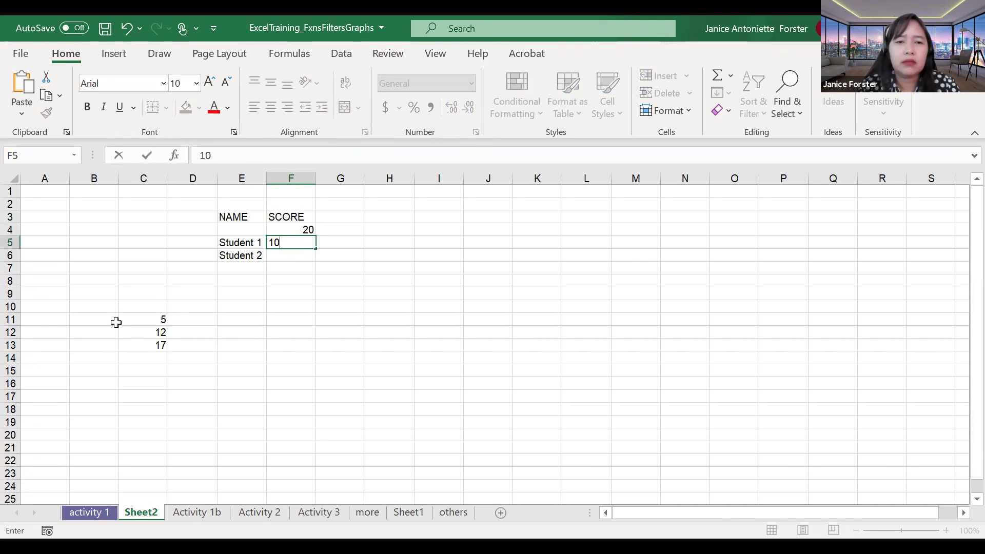
{"action": "key", "text": "BackSpace"}
{"action": "type", "text": "2"}
{"action": "key", "text": "Return"}
{"action": "type", "text": "1"}
{"action": "key", "text": "BackSpace"}
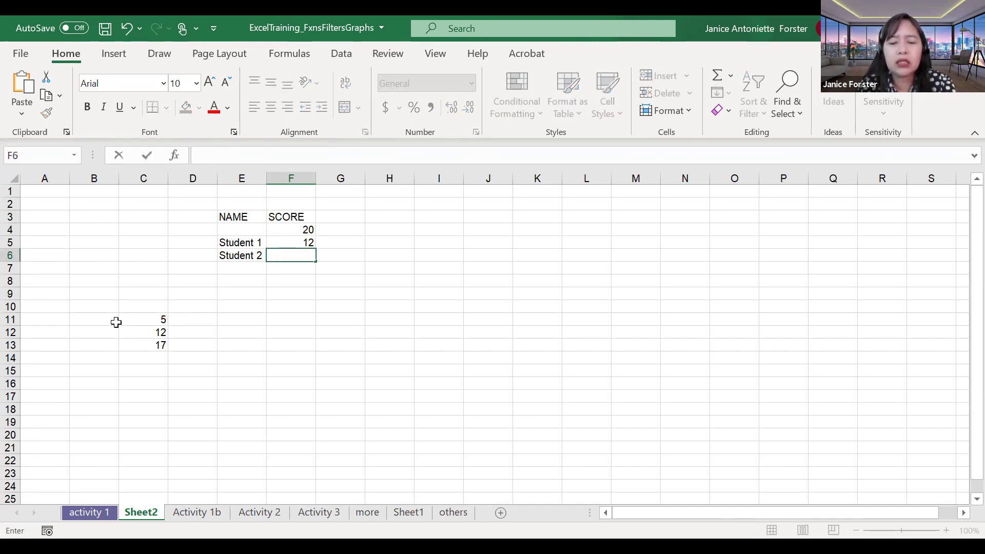
{"action": "key", "text": "Up"}
{"action": "type", "text": "18"}
{"action": "key", "text": "Return"}
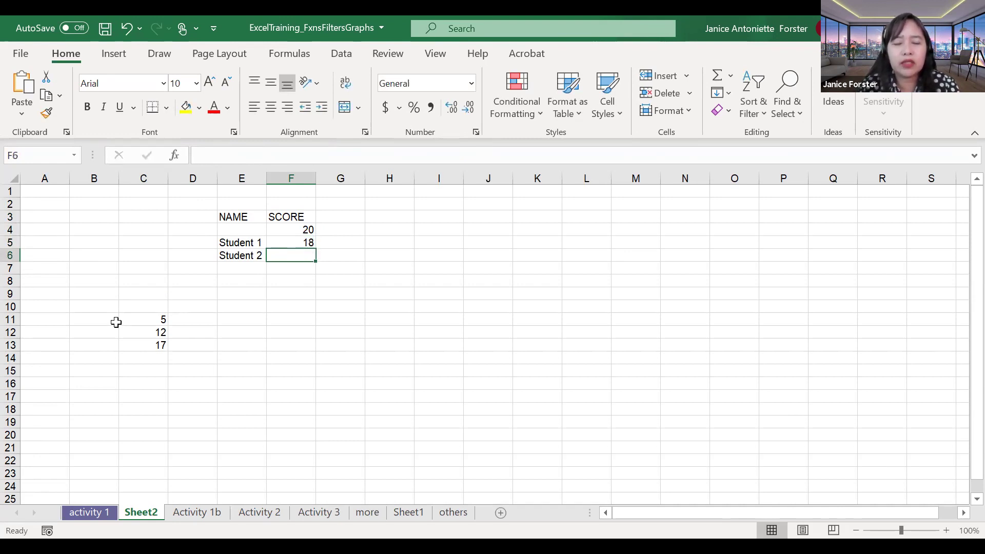
{"action": "type", "text": "8"}
{"action": "key", "text": "Return"}
Step: Place the REMARKS heading in G3 beside SCORE
{"action": "key", "text": "Up"}
{"action": "key", "text": "Up"}
{"action": "key", "text": "Up"}
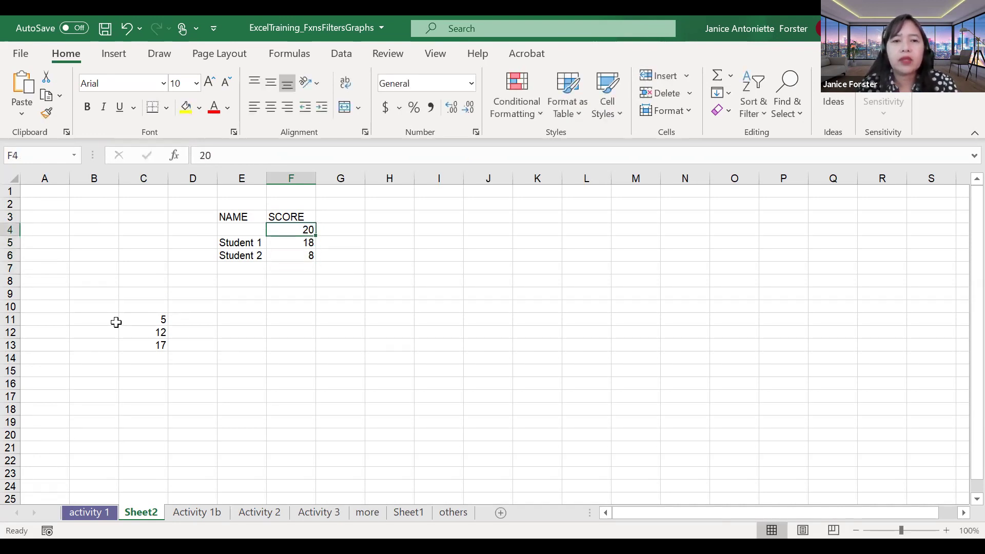
{"action": "key", "text": "Right"}
{"action": "type", "text": "REMARK"}
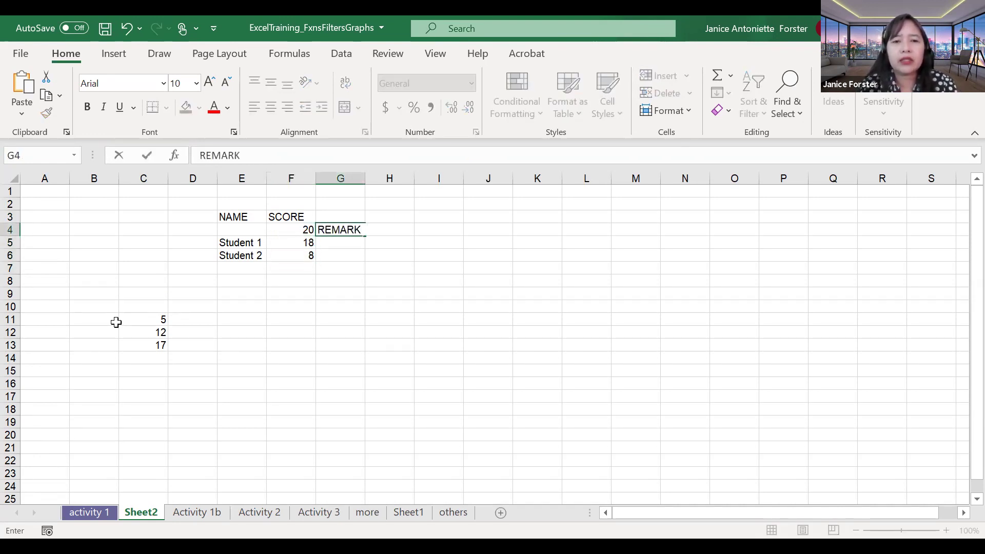
{"action": "type", "text": "S"}
{"action": "key", "text": "Return"}
{"action": "key", "text": "Up"}
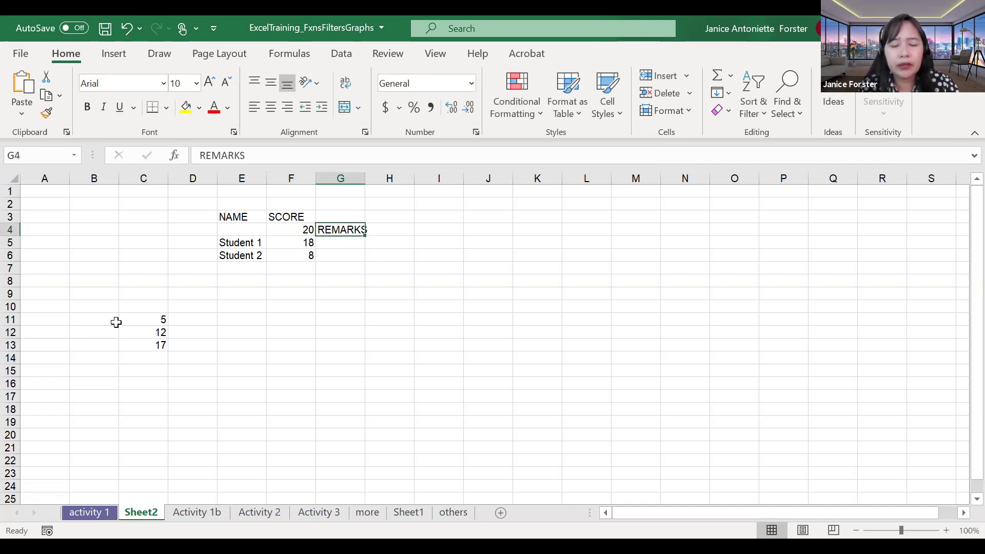
{"action": "key", "text": "ctrl+x"}
{"action": "key", "text": "Up"}
{"action": "key", "text": "Return"}
{"action": "key", "text": "Down"}
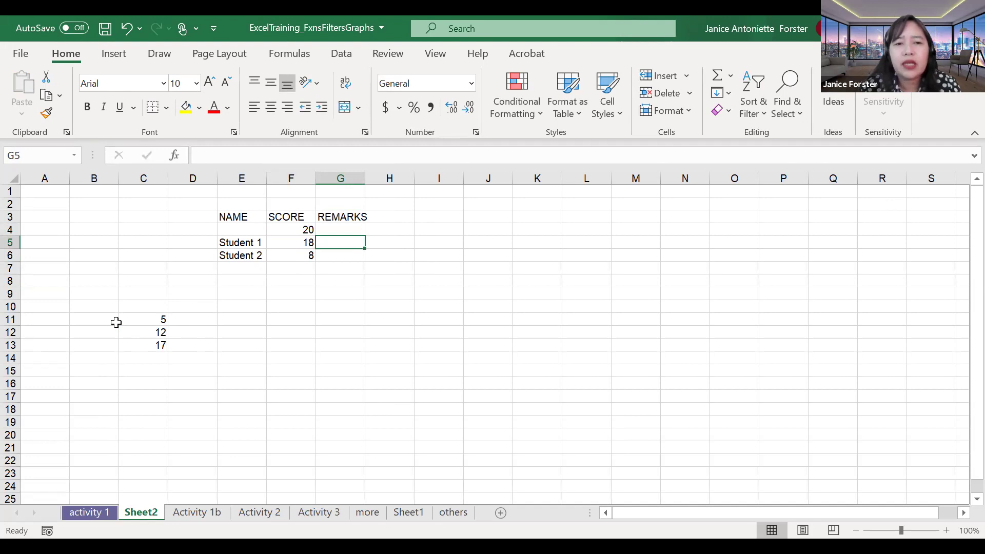
{"action": "type", "text": "PASS"}
{"action": "key", "text": "Return"}
{"action": "type", "text": "FAIL"}
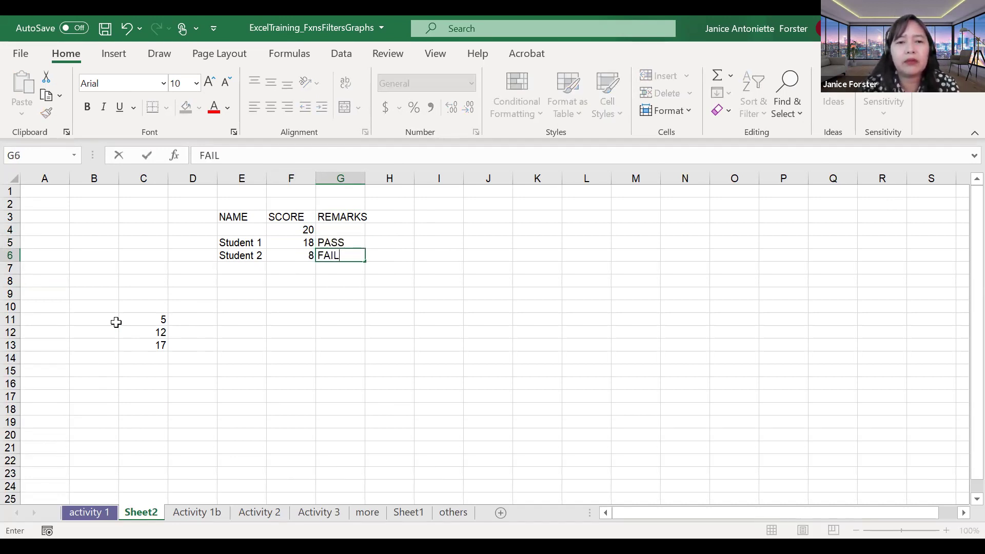
{"action": "key", "text": "Return"}
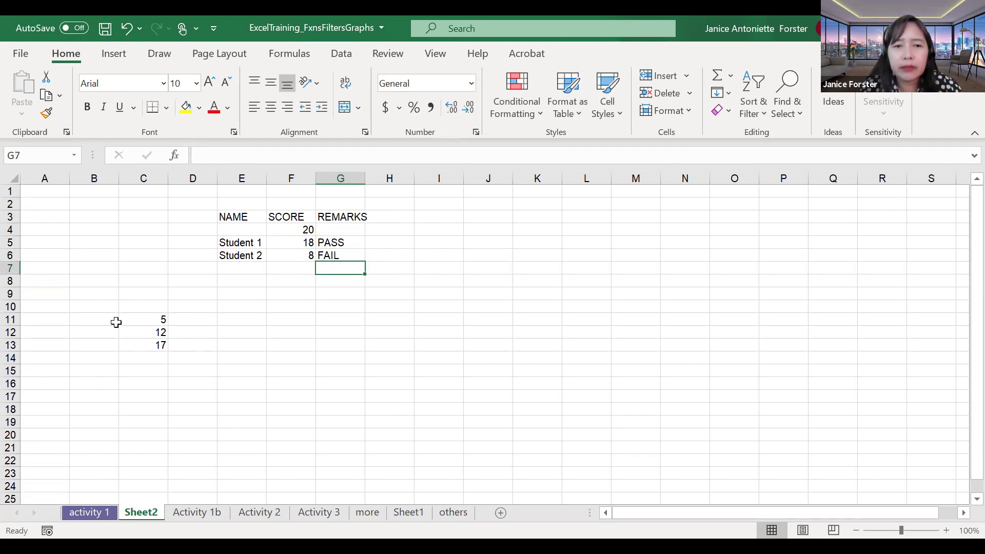
{"action": "left_click", "coordinate": [255, 243]}
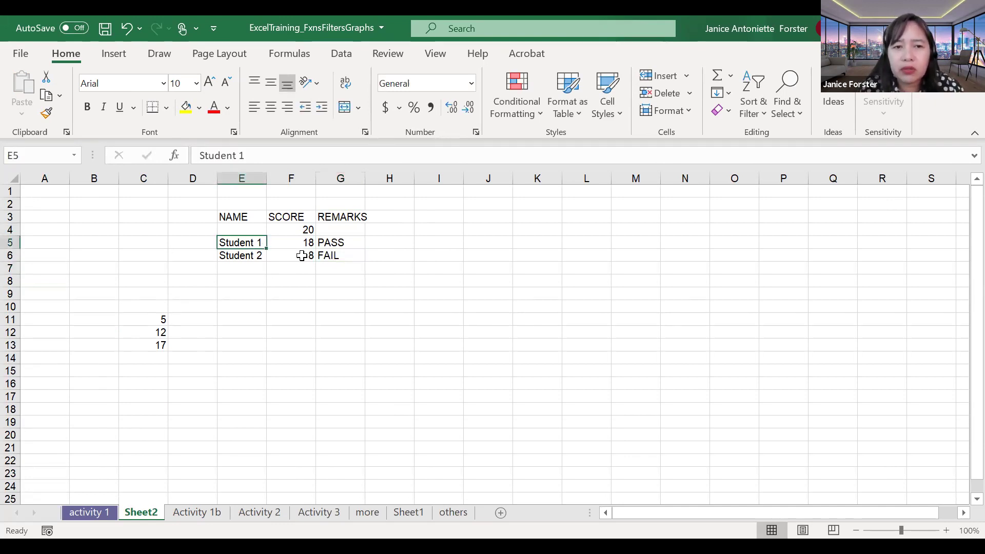
{"action": "left_click", "coordinate": [353, 245]}
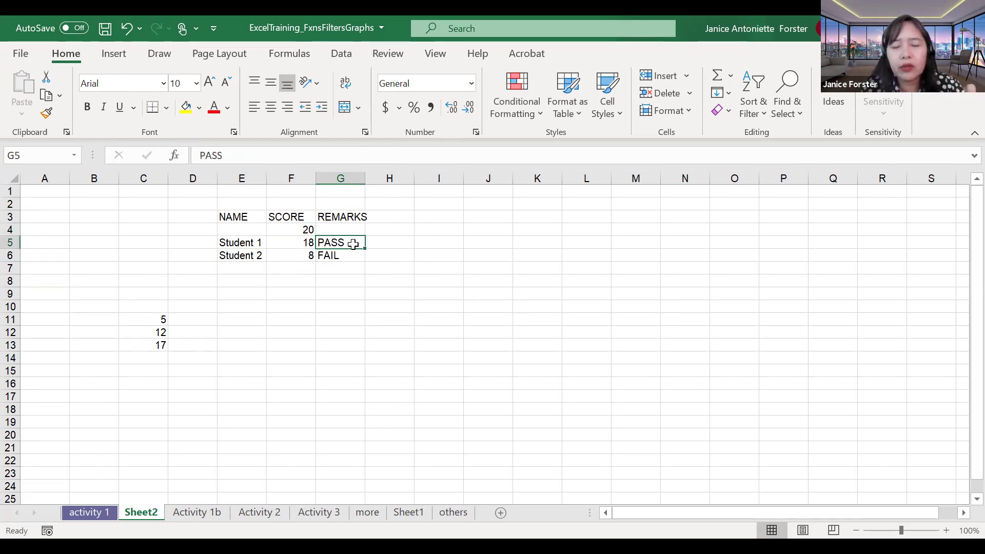
{"action": "key", "text": "Down"}
{"action": "key", "text": "Up"}
{"action": "key", "text": "Delete"}
{"action": "key", "text": "Down"}
{"action": "key", "text": "Delete"}
{"action": "key", "text": "Up"}
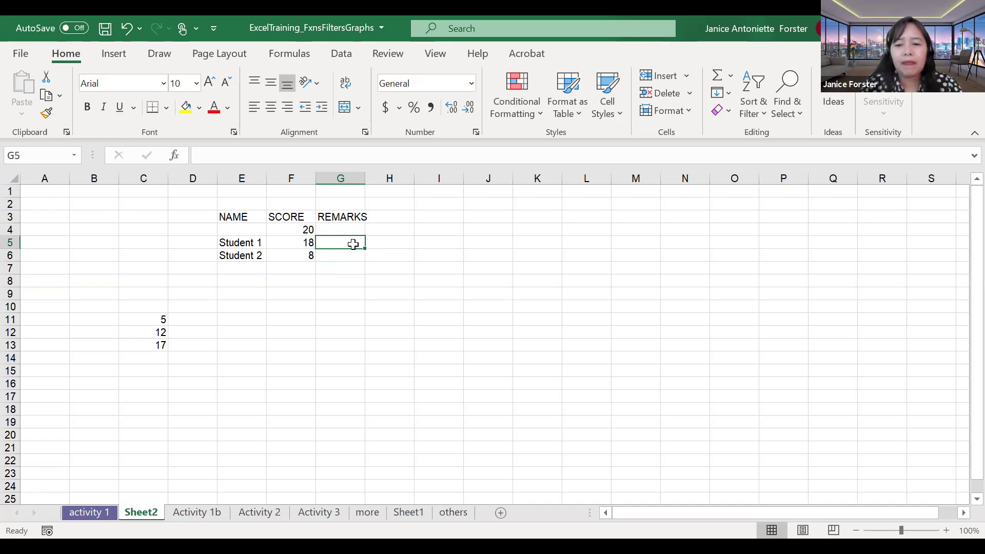
Step: Begin the formula =IF(F5 in G5, referencing Student 1's score cell
{"action": "type", "text": "="}
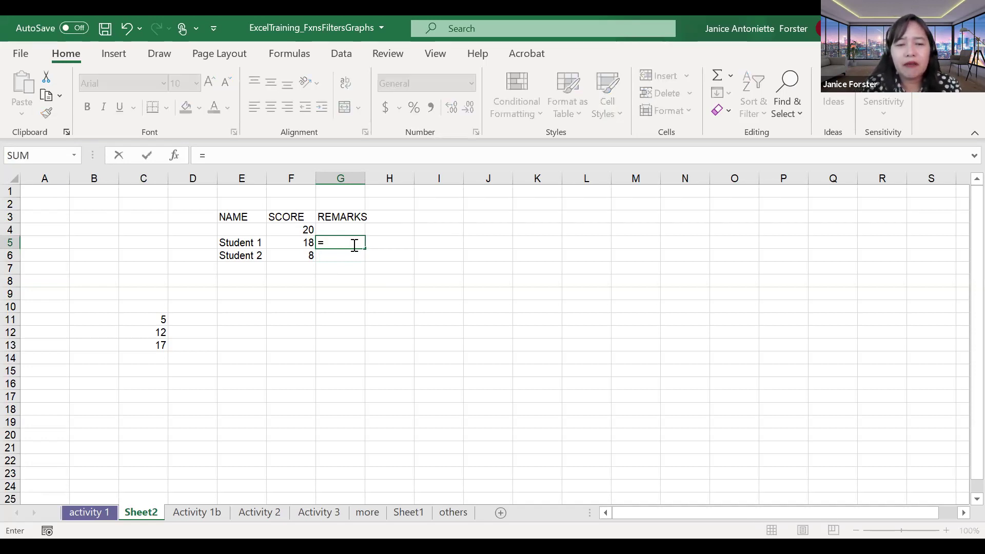
{"action": "type", "text": "IF"}
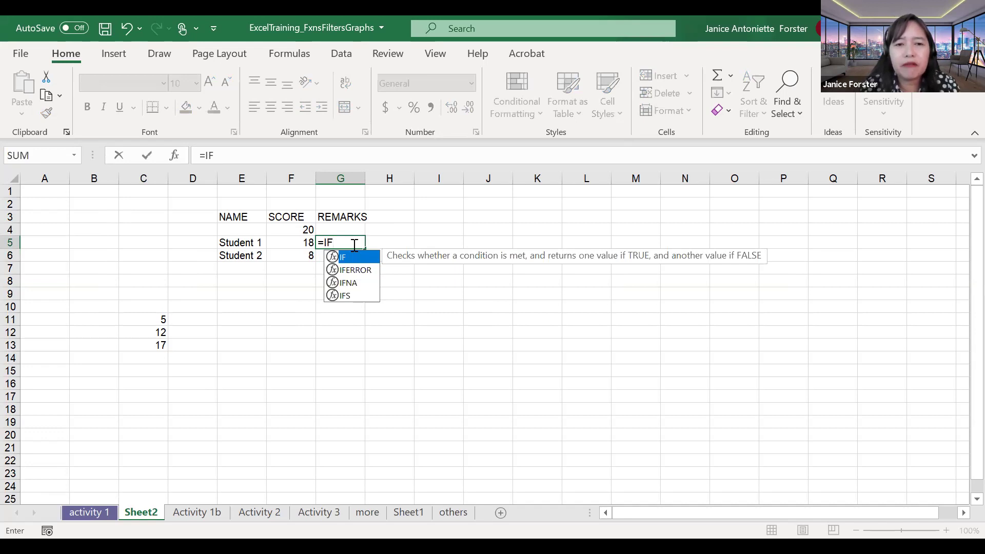
{"action": "type", "text": "("}
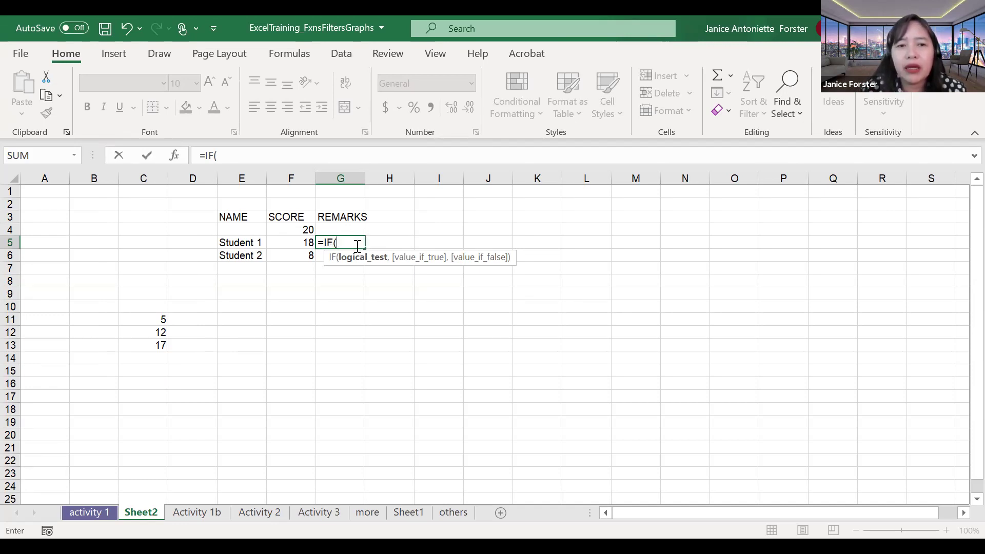
{"action": "left_click", "coordinate": [508, 116]}
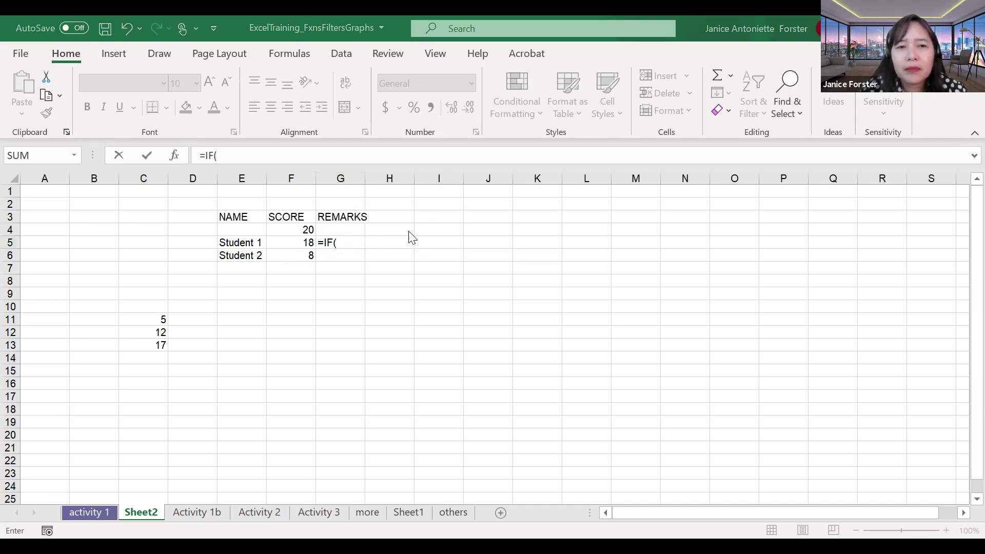
{"action": "left_click", "coordinate": [357, 243]}
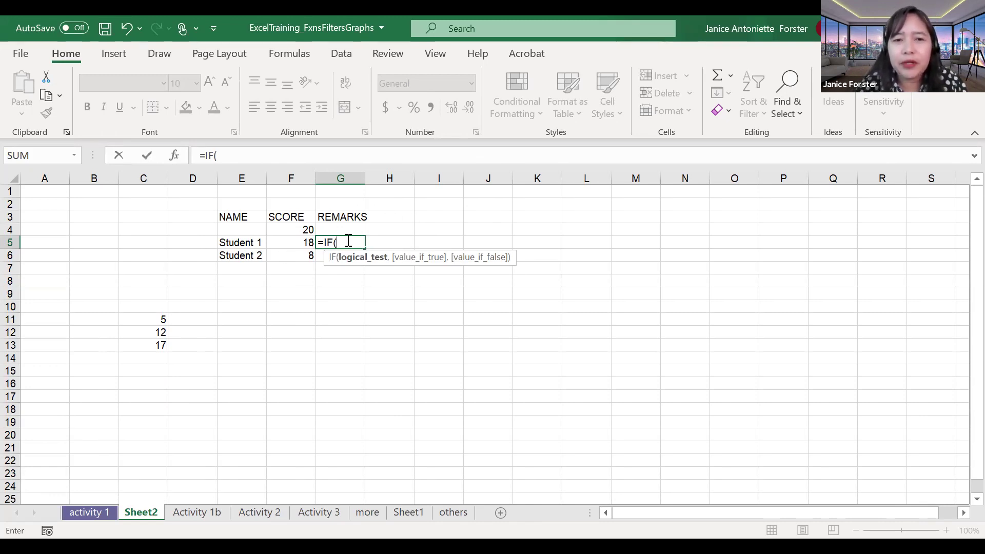
{"action": "left_click", "coordinate": [305, 244]}
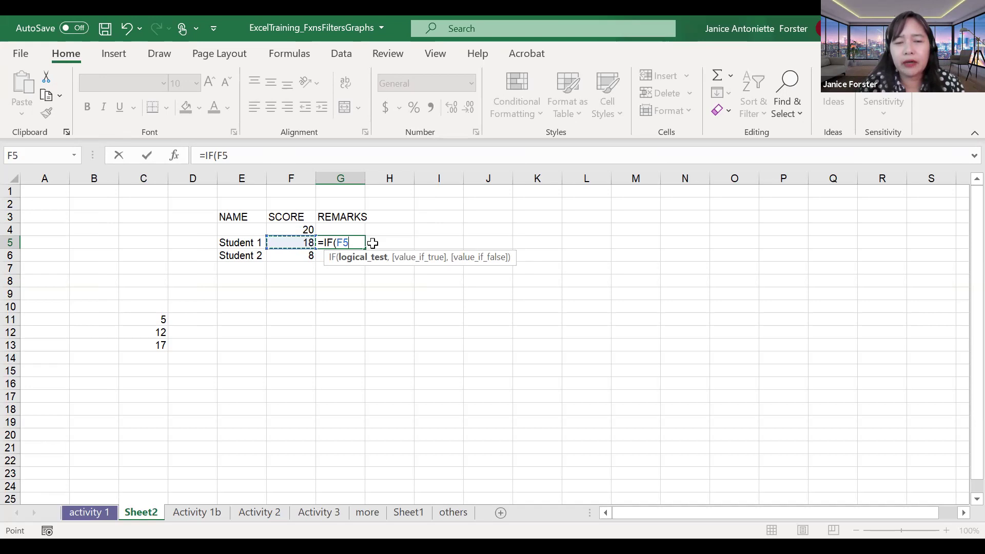
Step: Set the IF condition to F5>=11, correcting the mistyped 18 and >10
{"action": "key", "text": "BackSpace"}
{"action": "key", "text": "BackSpace"}
{"action": "type", "text": "18"}
{"action": "key", "text": "BackSpace"}
{"action": "key", "text": "BackSpace"}
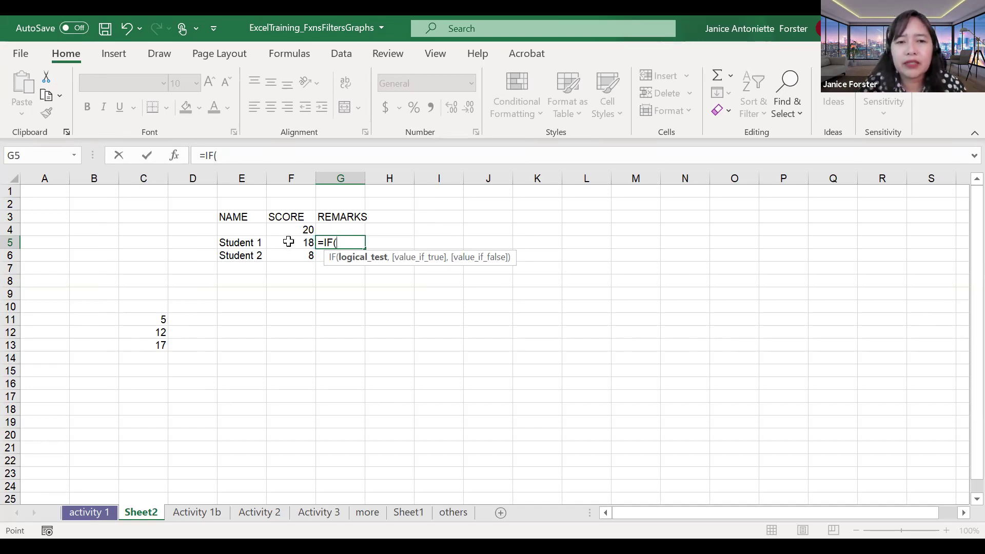
{"action": "left_click", "coordinate": [286, 242]}
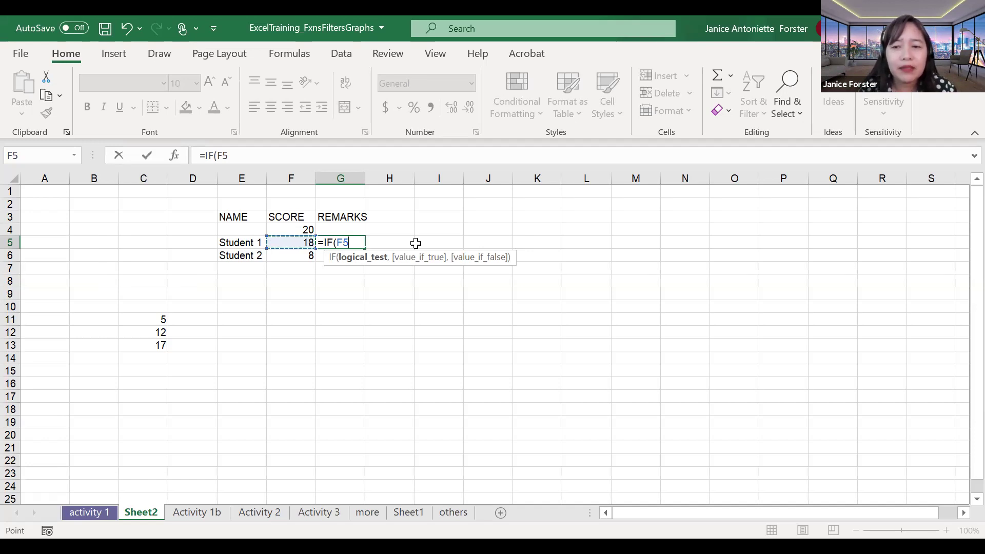
{"action": "type", "text": ">"}
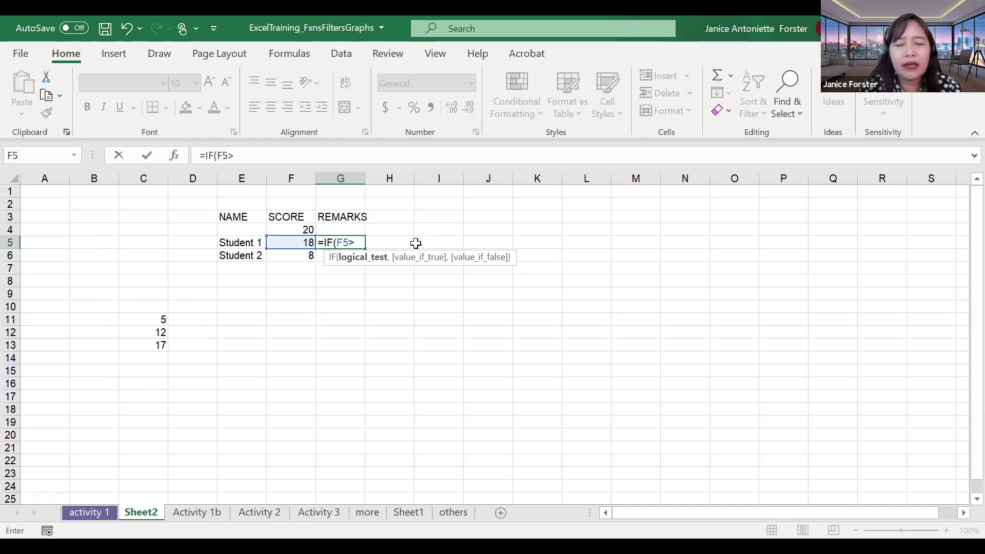
{"action": "type", "text": "10"}
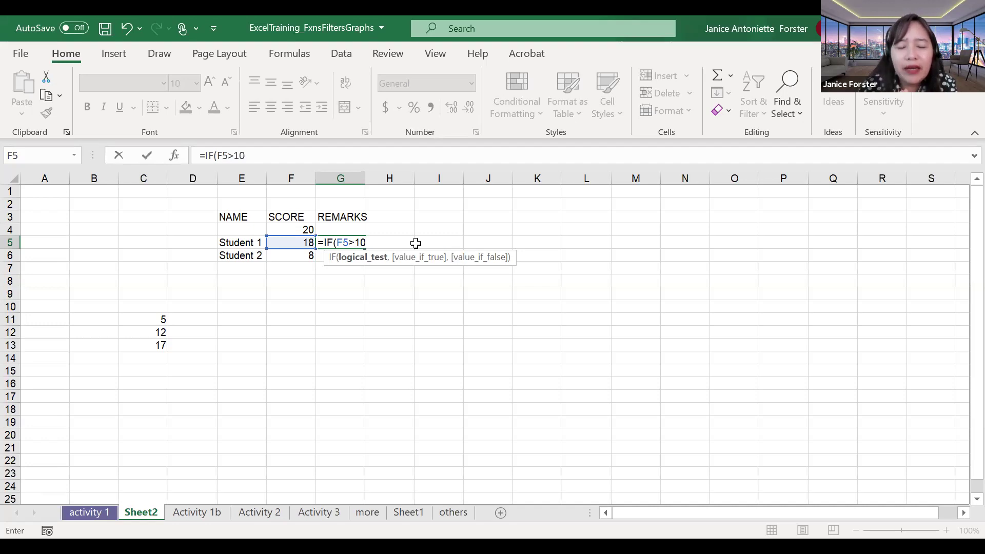
{"action": "key", "text": "BackSpace"}
{"action": "key", "text": "BackSpace"}
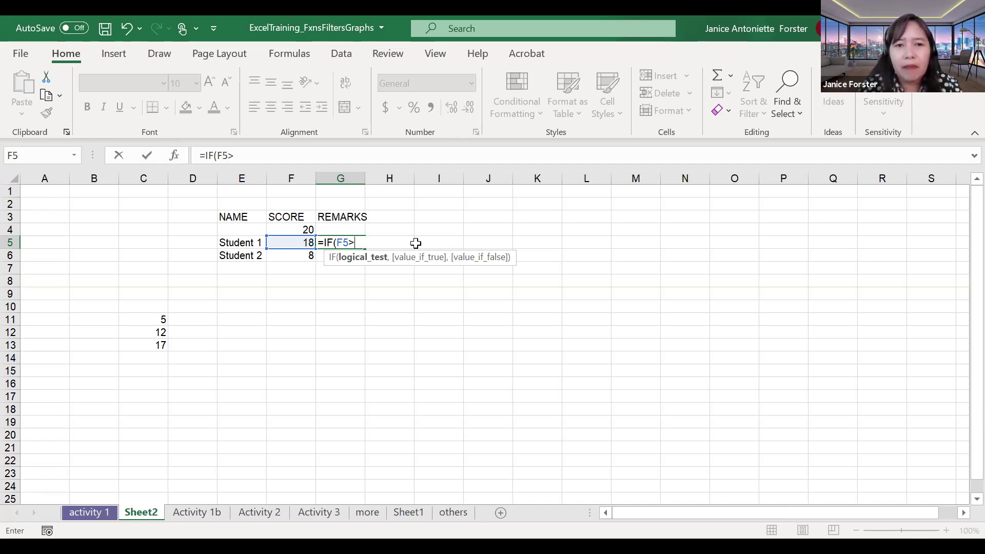
{"action": "type", "text": "="}
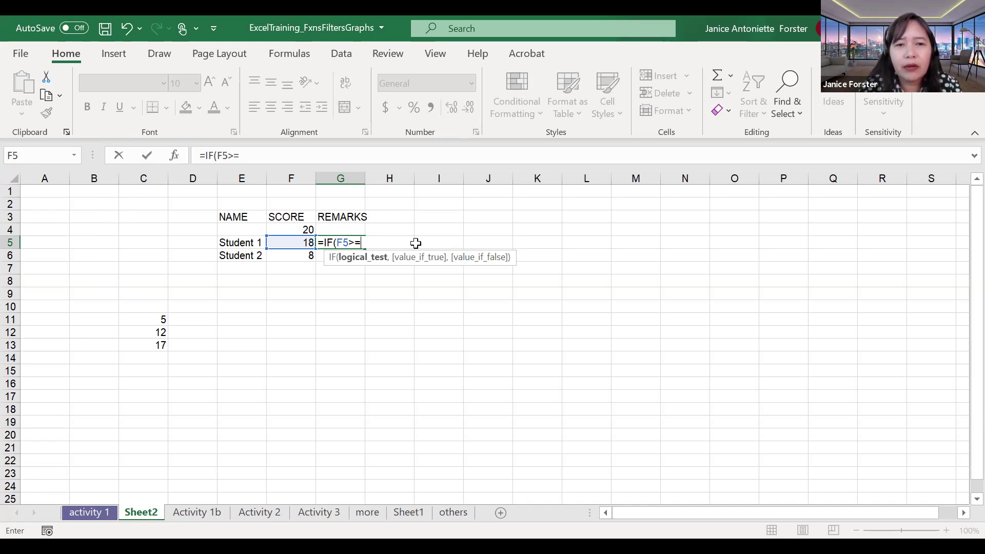
{"action": "type", "text": "11"}
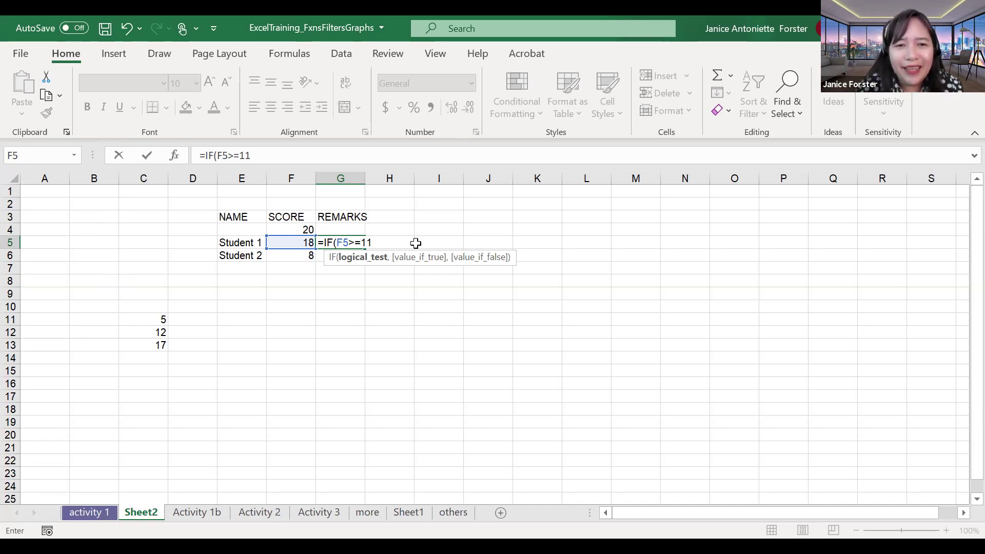
{"action": "type", "text": ","}
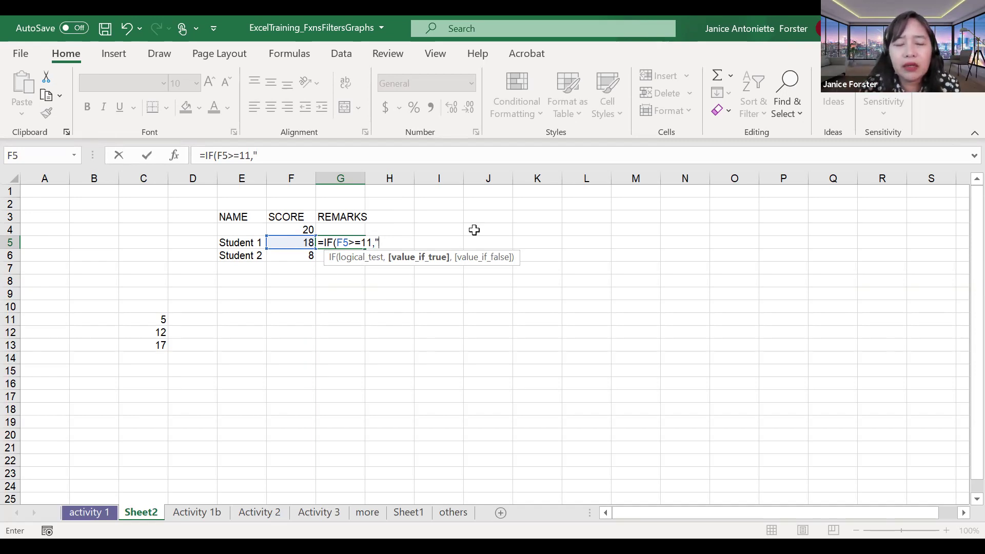
Step: Add "PASS" and "FAIL" as the IF results and commit; G5 shows PASS
{"action": "type", "text": "PASS"}
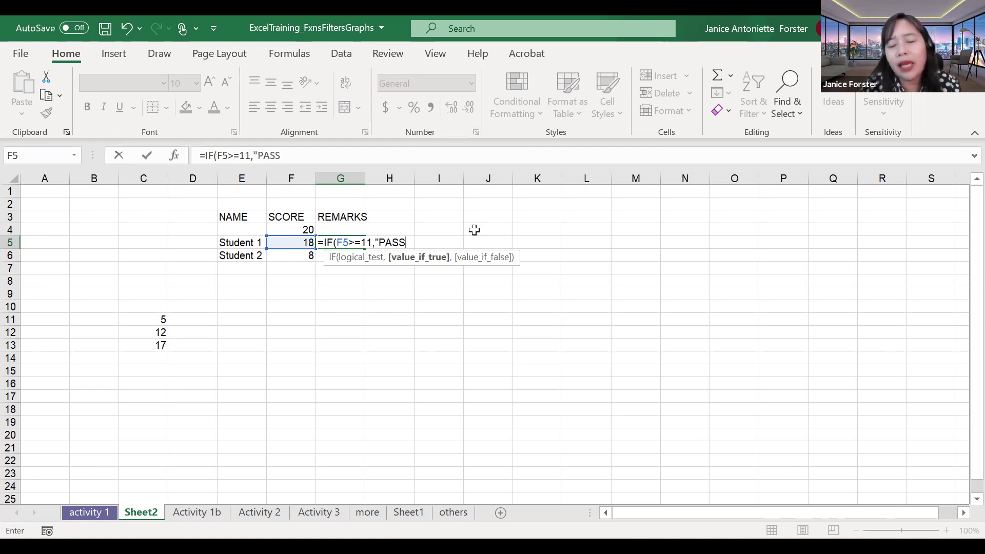
{"action": "type", "text": "\""}
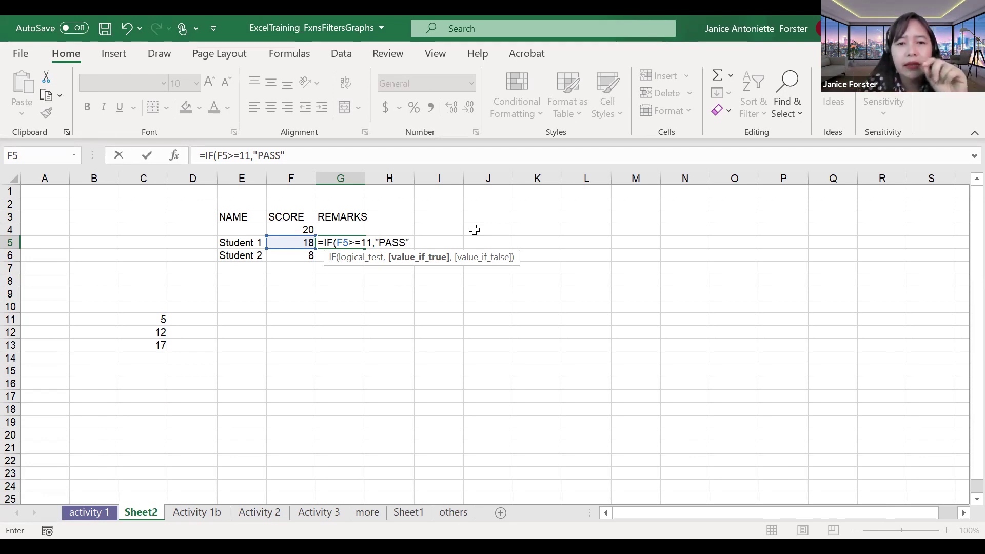
{"action": "type", "text": ","}
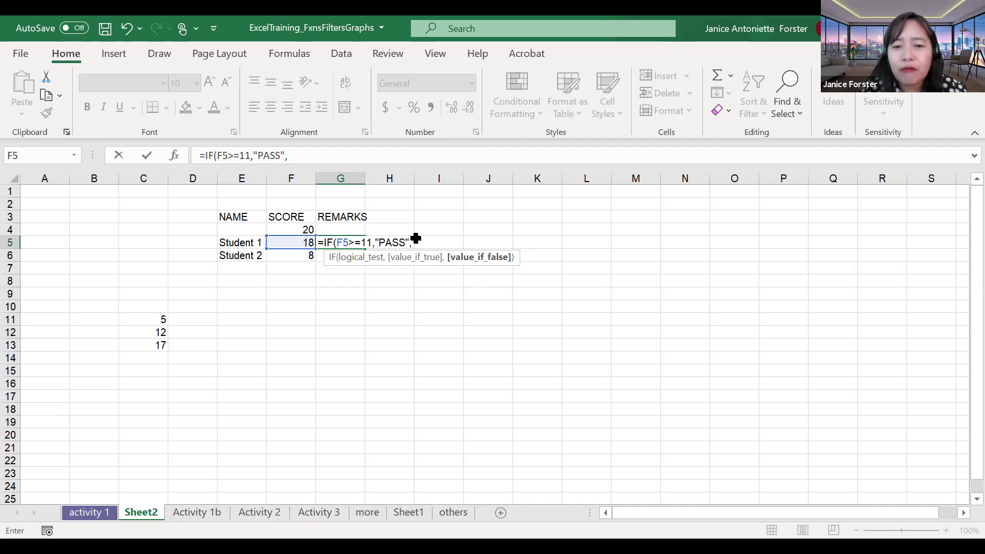
{"action": "type", "text": "\"FAIL"}
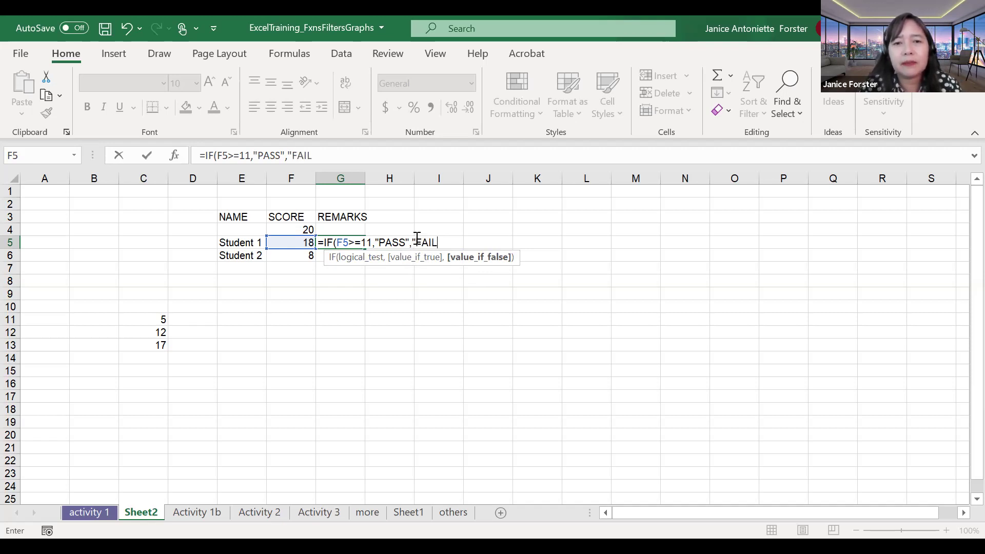
{"action": "type", "text": "\")"}
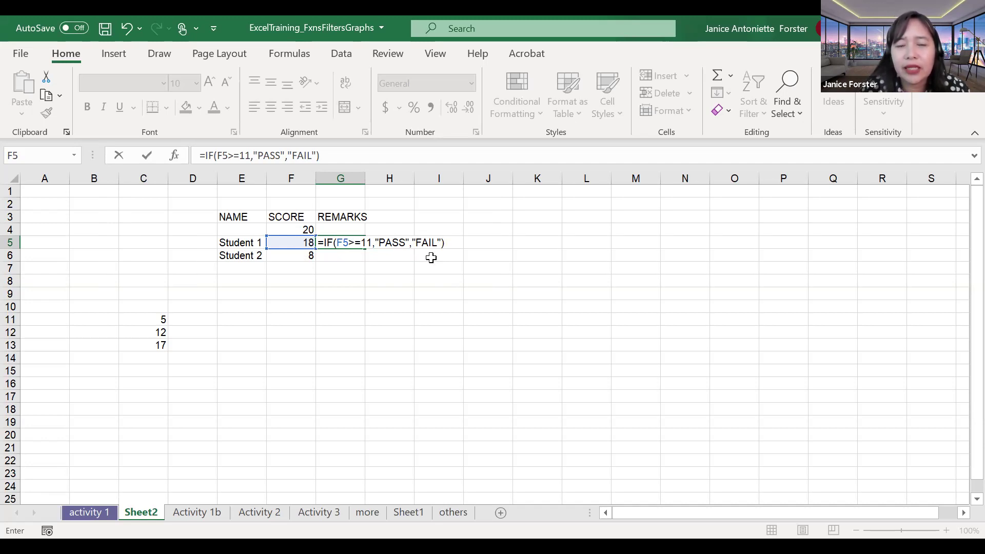
{"action": "key", "text": "Return"}
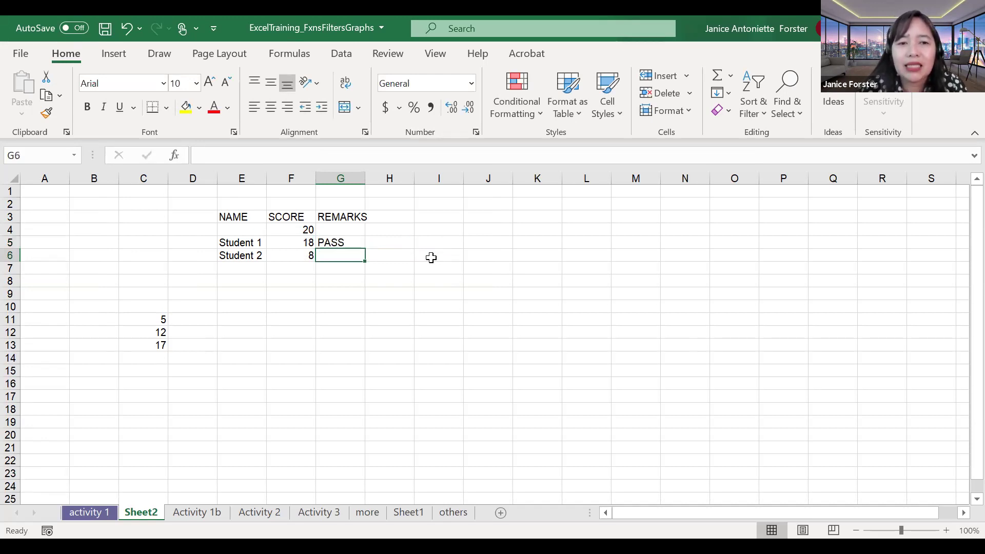
Step: Change the IF results in G5 to "PASSED" and "FAILED"
{"action": "key", "text": "Up"}
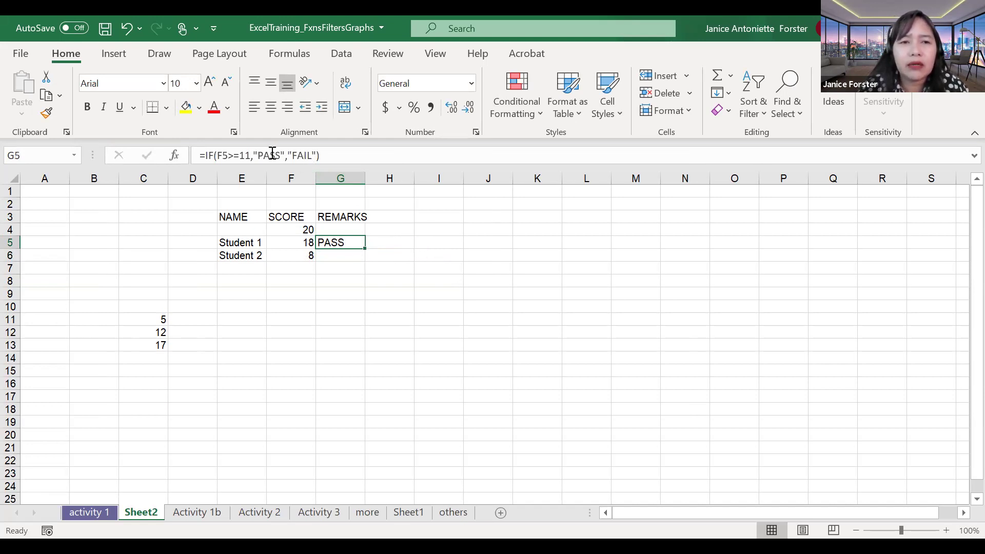
{"action": "left_click", "coordinate": [281, 156]}
{"action": "type", "text": "ED"}
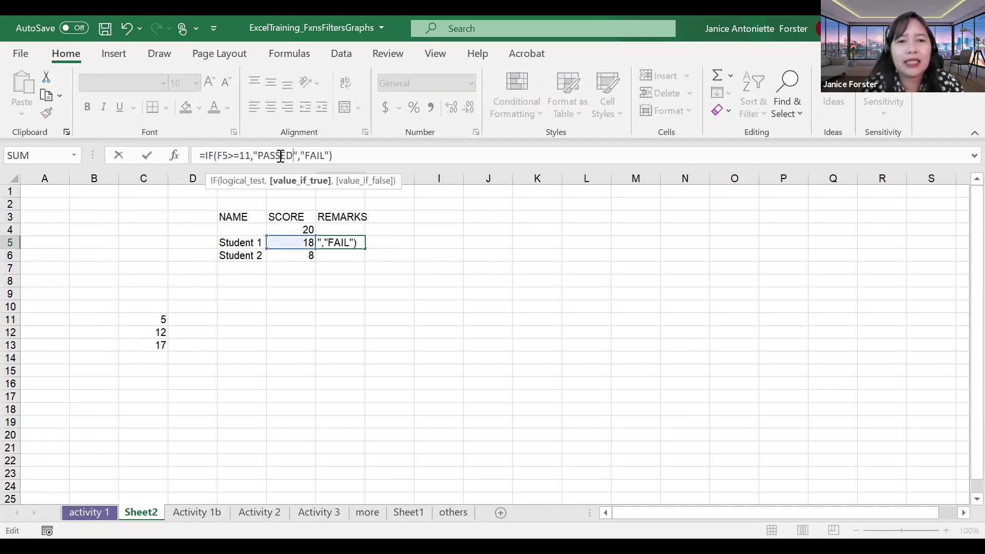
{"action": "type", "text": "ED"}
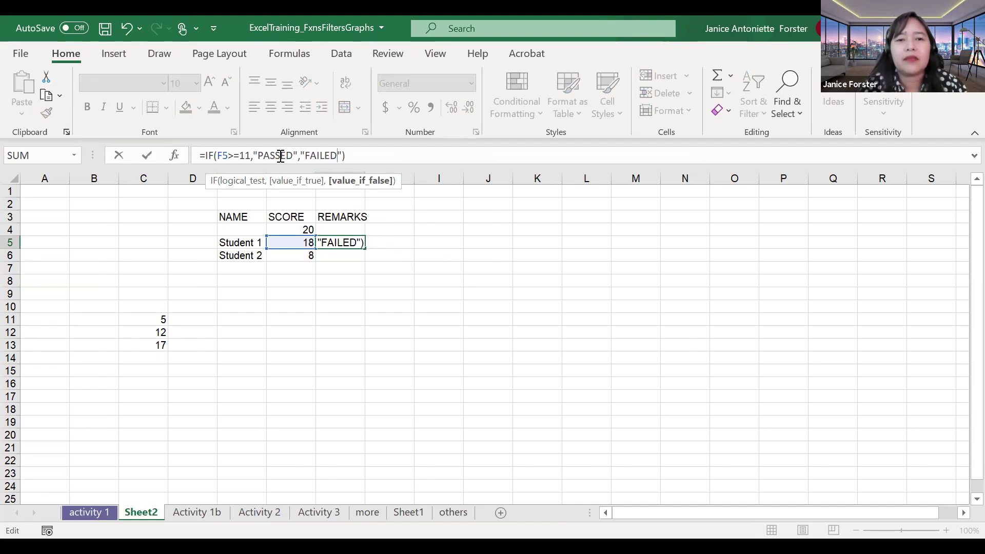
{"action": "key", "text": "ctrl+Return"}
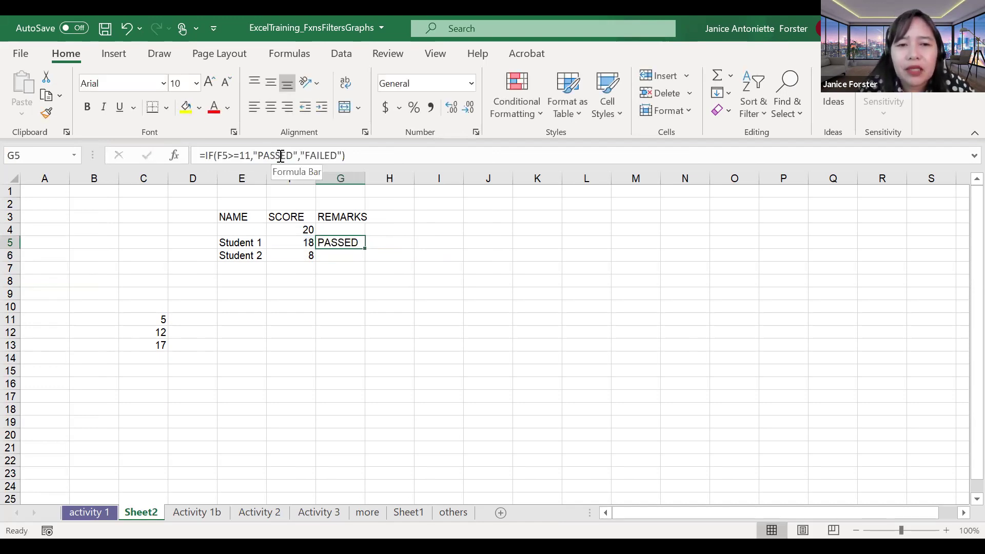
Step: Test the formula by changing Student 1's score to 11, then 10, and reopen G5
{"action": "left_click", "coordinate": [302, 245]}
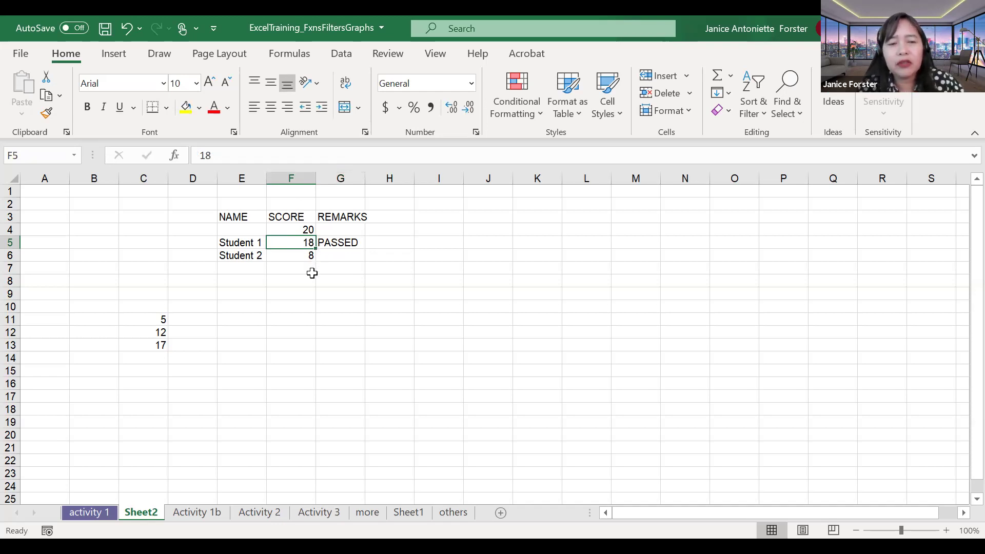
{"action": "type", "text": "11"}
{"action": "key", "text": "Return"}
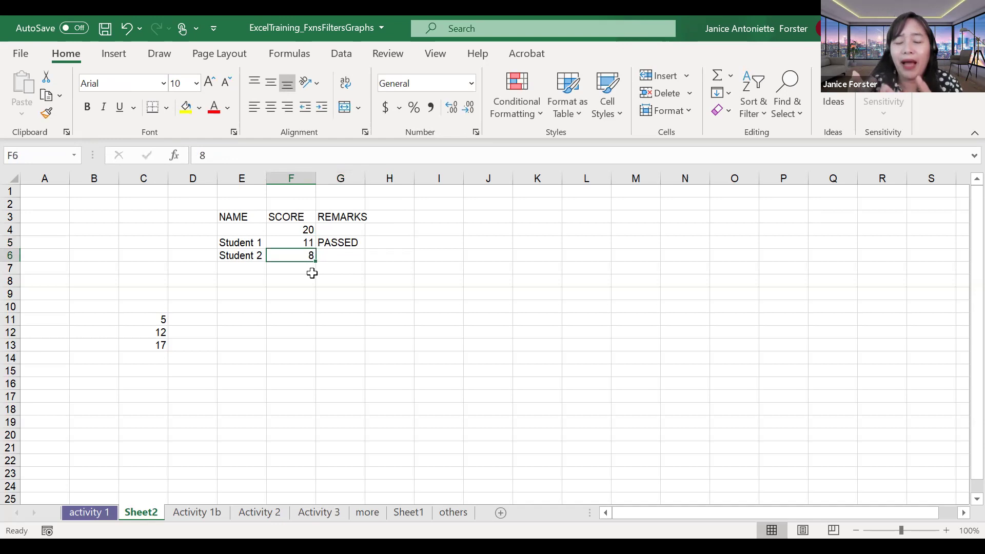
{"action": "key", "text": "Up"}
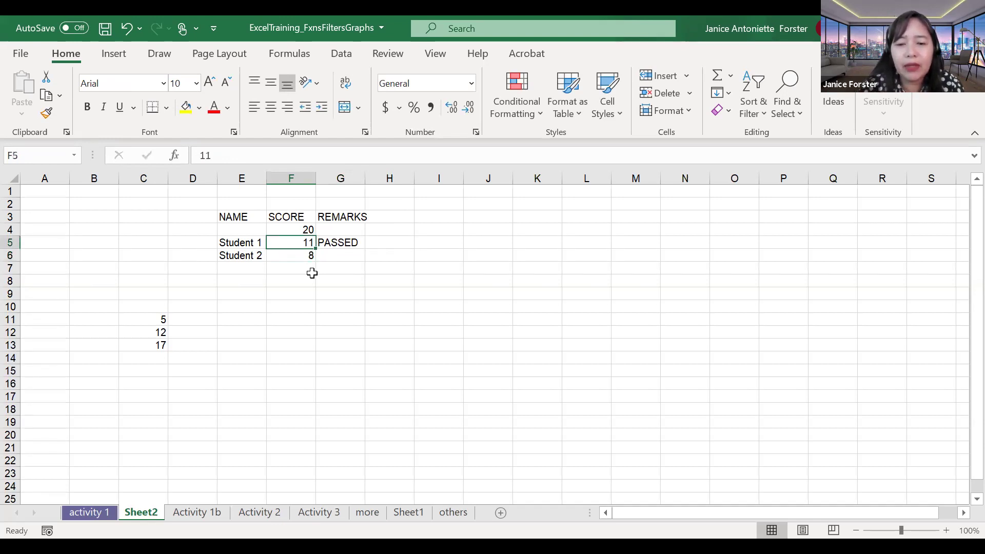
{"action": "type", "text": "10"}
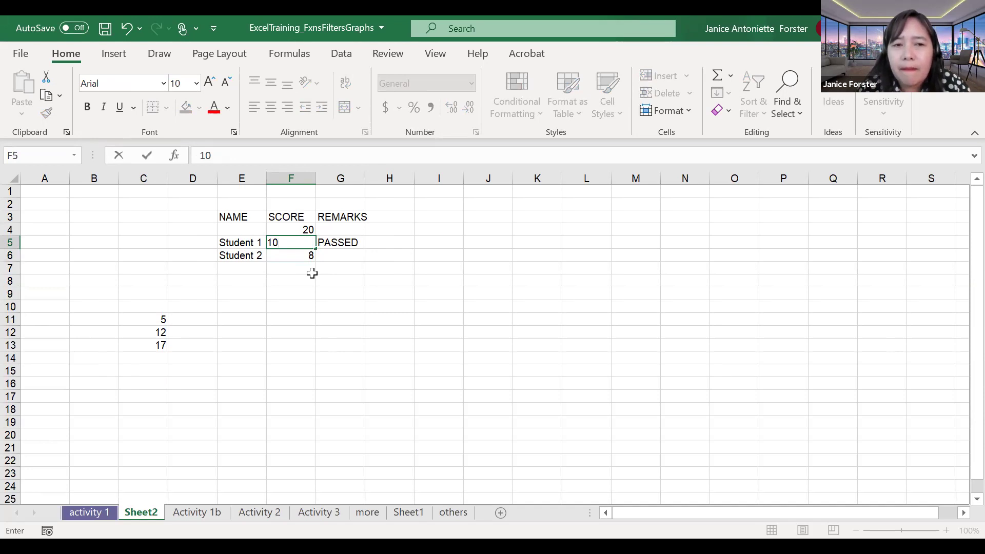
{"action": "key", "text": "Return"}
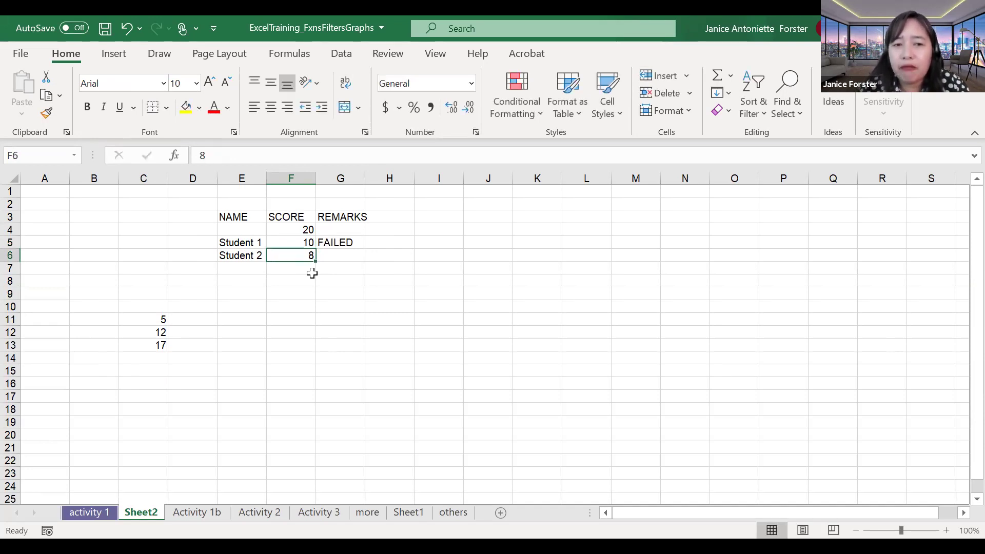
{"action": "key", "text": "Up"}
{"action": "key", "text": "Right"}
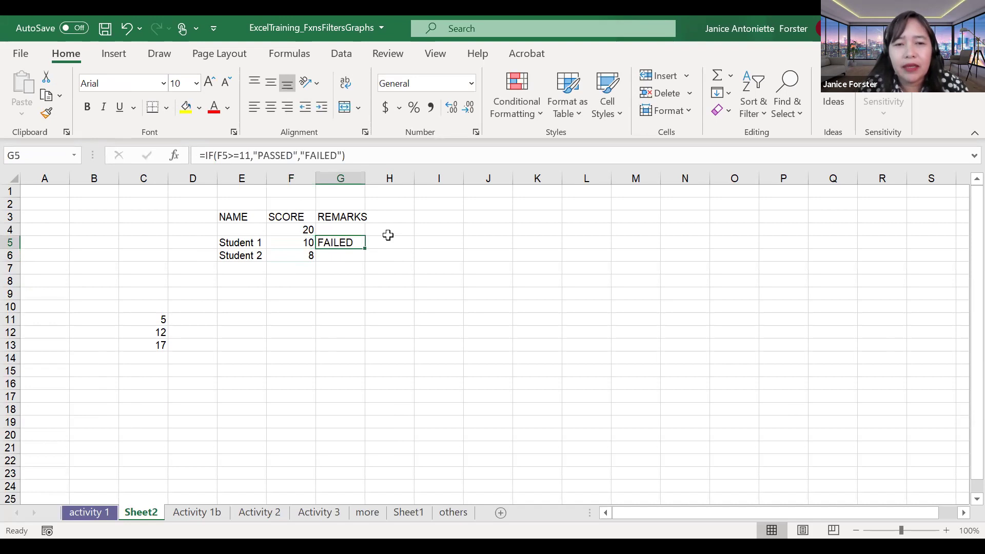
{"action": "double_click", "coordinate": [362, 243]}
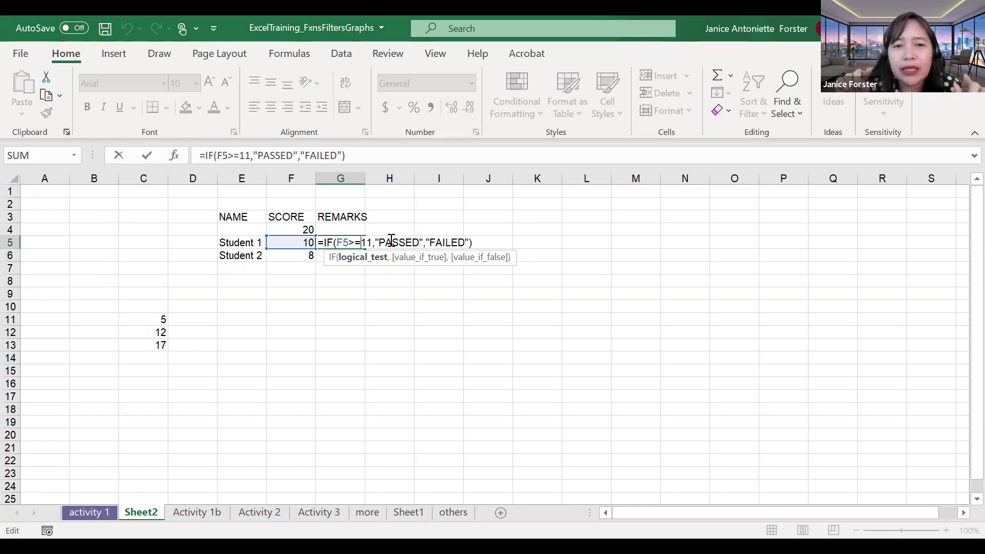
Step: Commit G5 showing FAILED and fill the names down to Student 20
{"action": "left_click", "coordinate": [451, 243]}
{"action": "left_click_drag", "start_coordinate": [430, 242], "coordinate": [463, 243]}
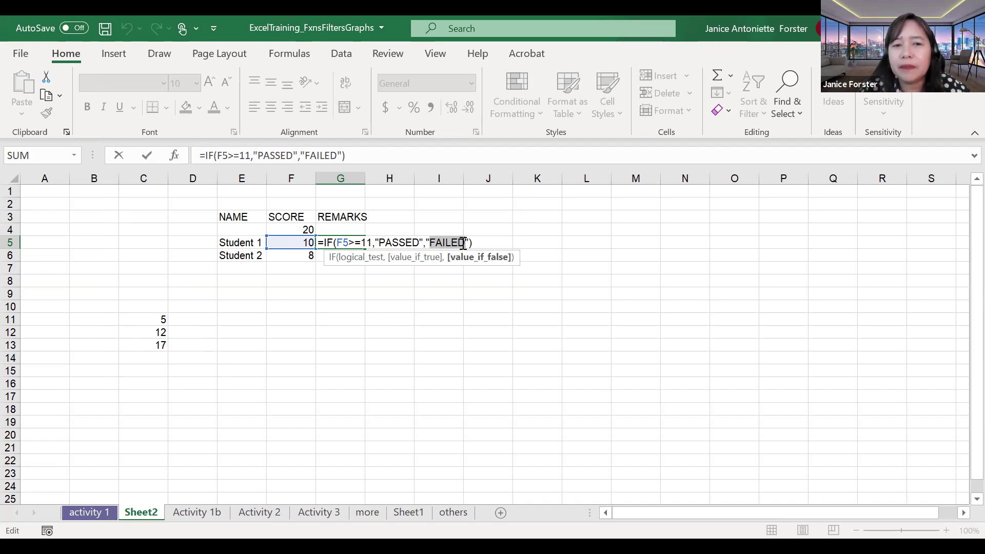
{"action": "key", "text": "Return"}
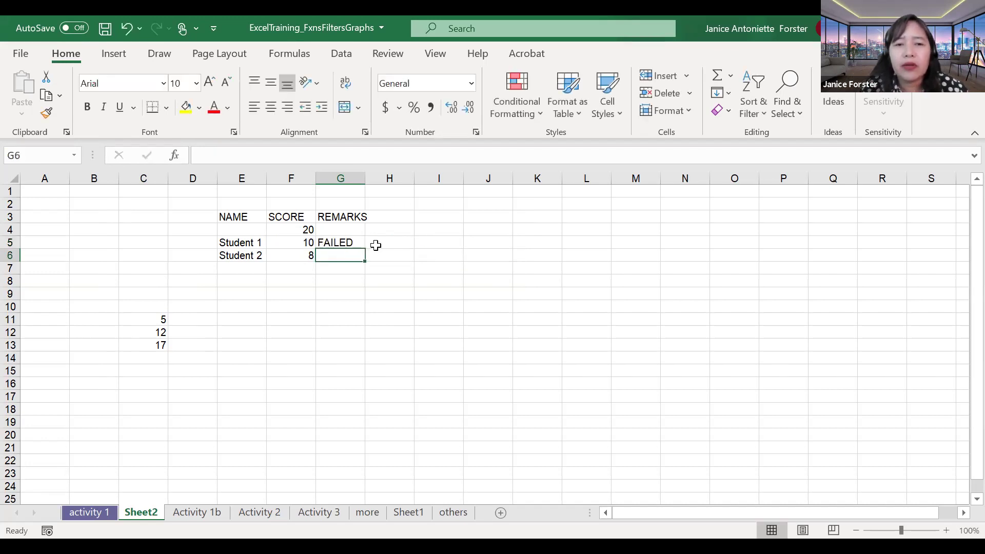
{"action": "left_click", "coordinate": [256, 268]}
{"action": "left_click_drag", "start_coordinate": [251, 242], "coordinate": [242, 488]}
Step: Enter 12 as Student 3's score, replacing a mistyped 23
{"action": "left_click", "coordinate": [303, 243]}
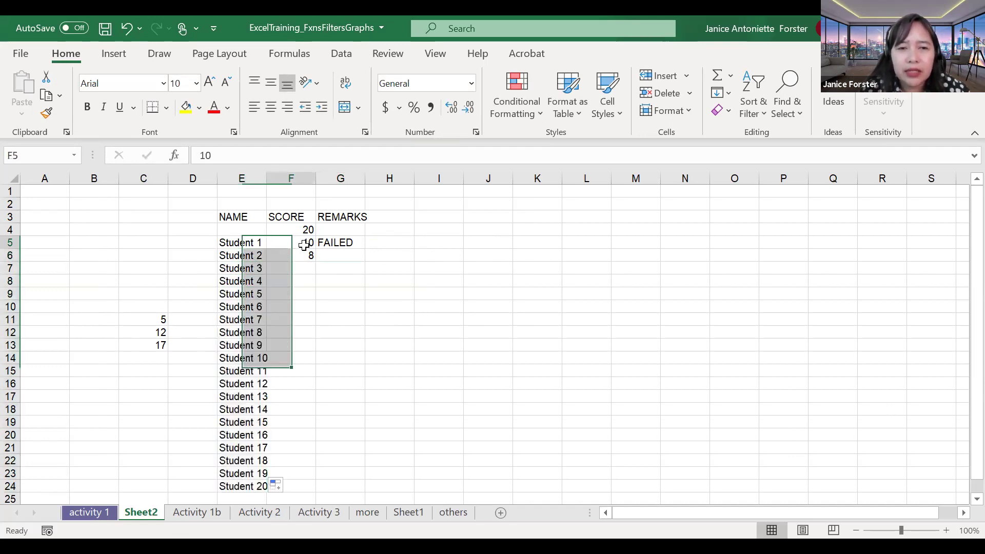
{"action": "left_click", "coordinate": [304, 268]}
{"action": "type", "text": "23"}
{"action": "key", "text": "Return"}
{"action": "left_click", "coordinate": [303, 268]}
{"action": "key", "text": "Up"}
{"action": "key", "text": "Up"}
{"action": "key", "text": "Up"}
{"action": "key", "text": "Down"}
{"action": "key", "text": "Down"}
{"action": "key", "text": "Down"}
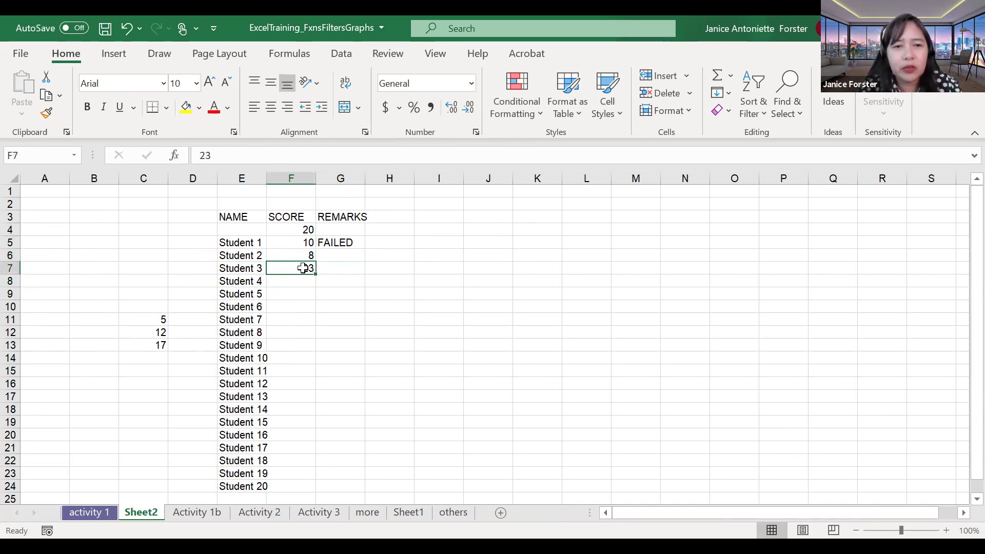
{"action": "type", "text": "12"}
{"action": "key", "text": "Return"}
Step: Enter scores 7, 15, 14, 12 and 18 for Students 4–8
{"action": "type", "text": "7"}
{"action": "key", "text": "Return"}
{"action": "type", "text": "15"}
{"action": "key", "text": "Return"}
{"action": "type", "text": "14"}
{"action": "key", "text": "Return"}
{"action": "type", "text": "12"}
{"action": "key", "text": "Return"}
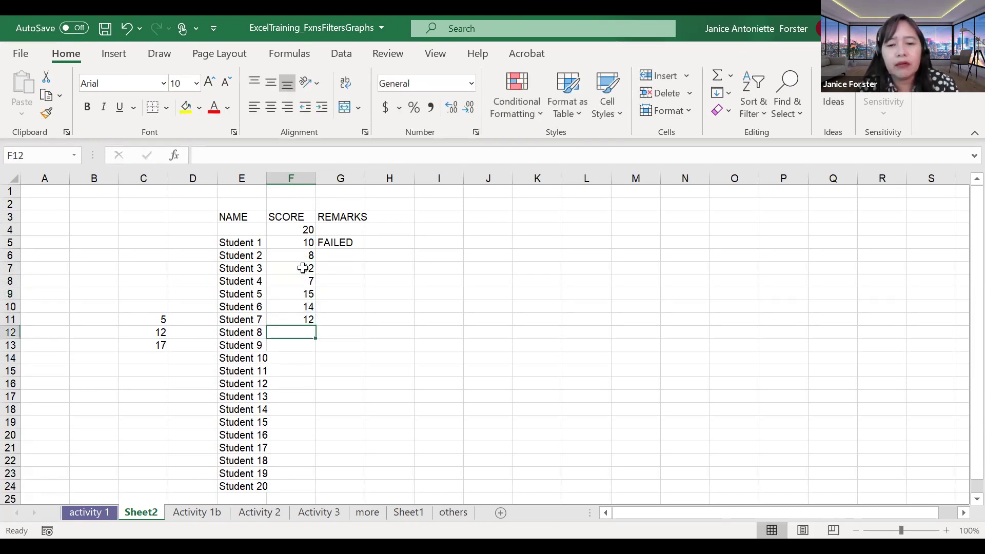
{"action": "type", "text": "18"}
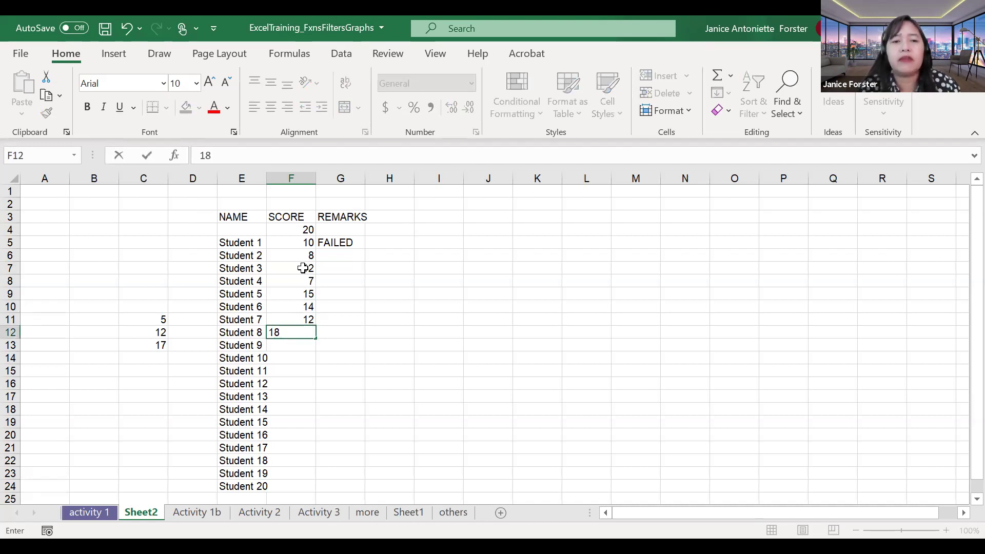
{"action": "key", "text": "Up"}
{"action": "key", "text": "Up"}
Step: Copy the IF formula down to G12 and change Student 6's score to 5, now FAILED
{"action": "left_click", "coordinate": [340, 243]}
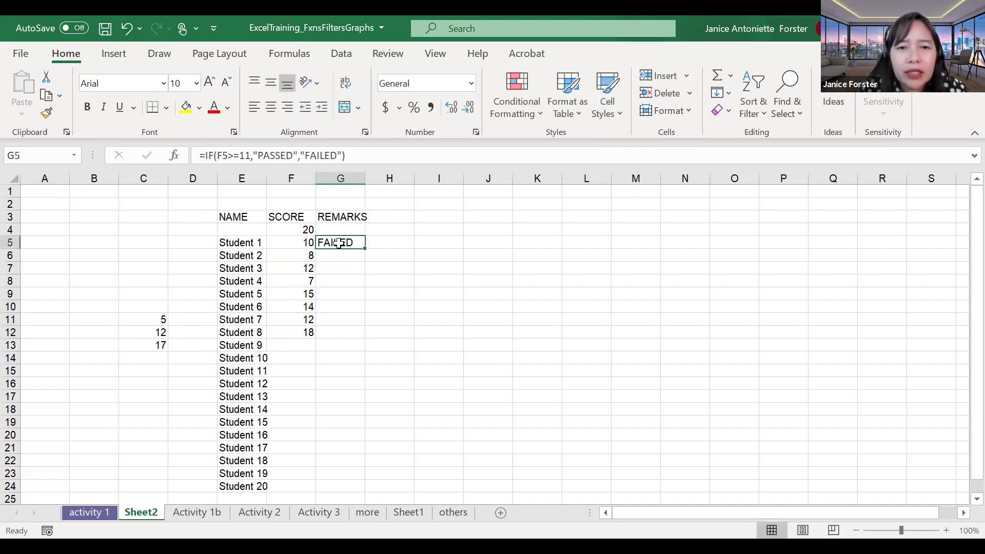
{"action": "left_click_drag", "start_coordinate": [365, 249], "coordinate": [369, 336]}
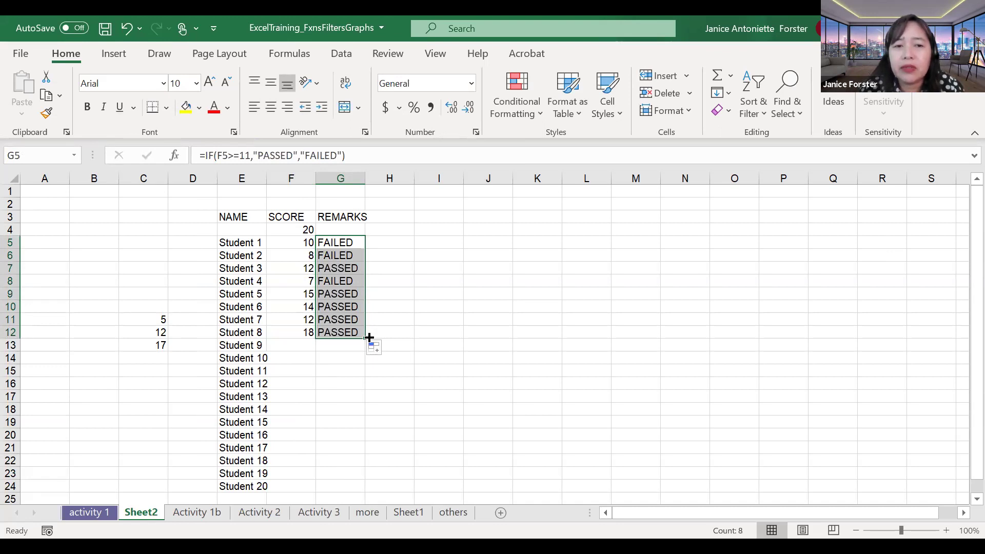
{"action": "left_click", "coordinate": [304, 305]}
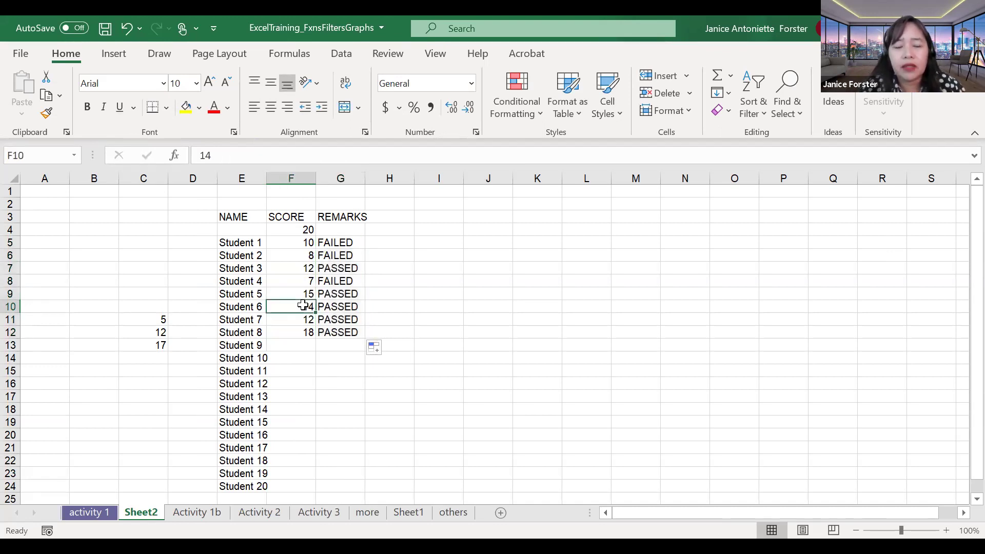
{"action": "key", "text": "BackSpace"}
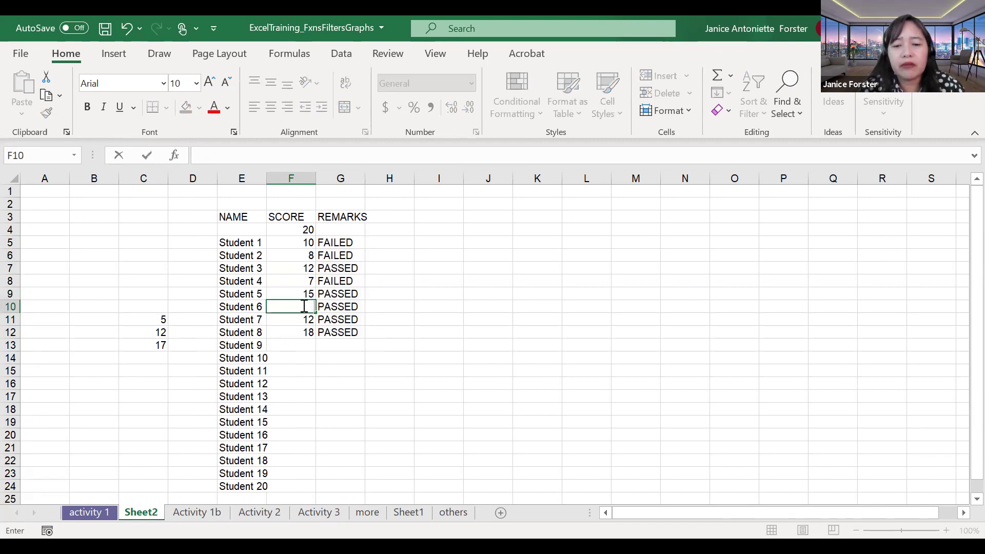
{"action": "type", "text": "5"}
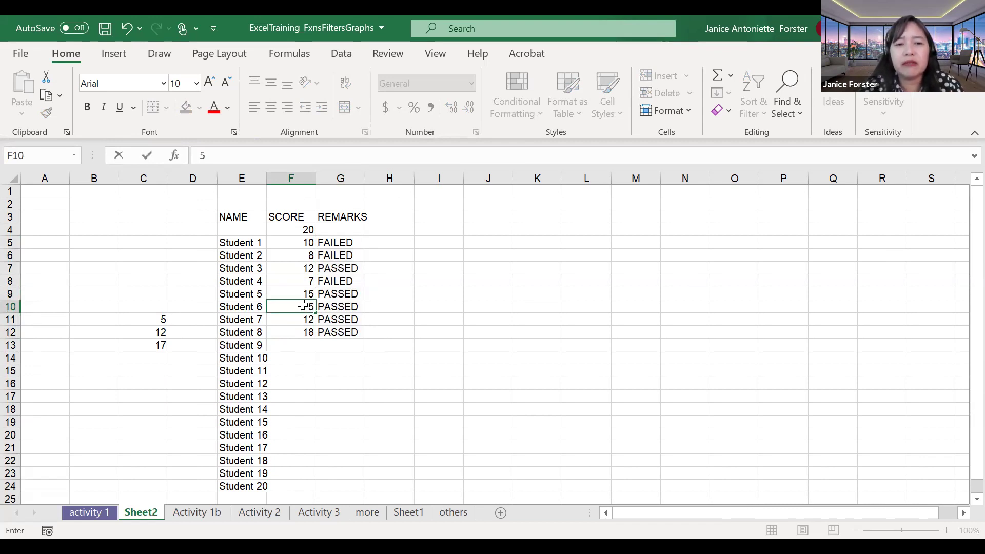
{"action": "key", "text": "Return"}
{"action": "left_click", "coordinate": [352, 308]}
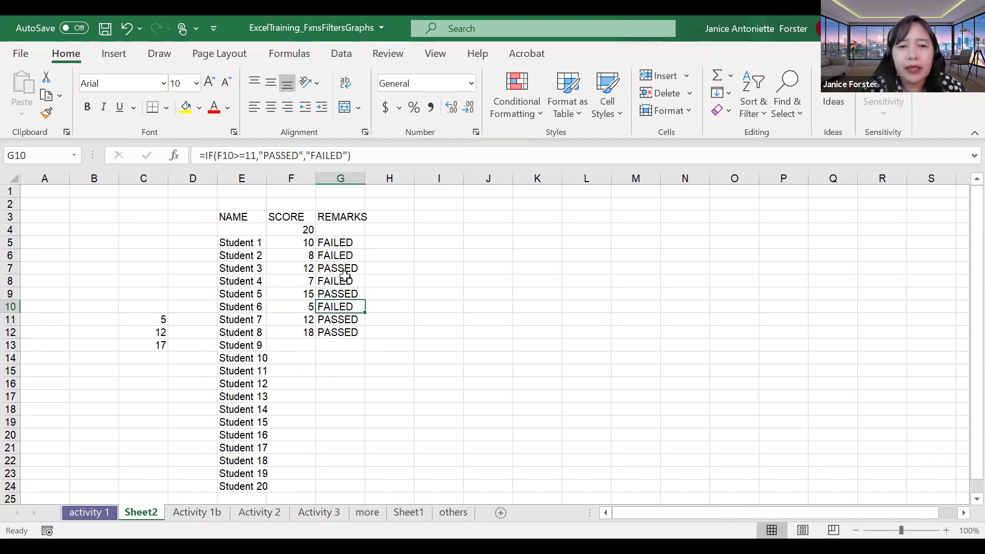
{"action": "left_click", "coordinate": [344, 245]}
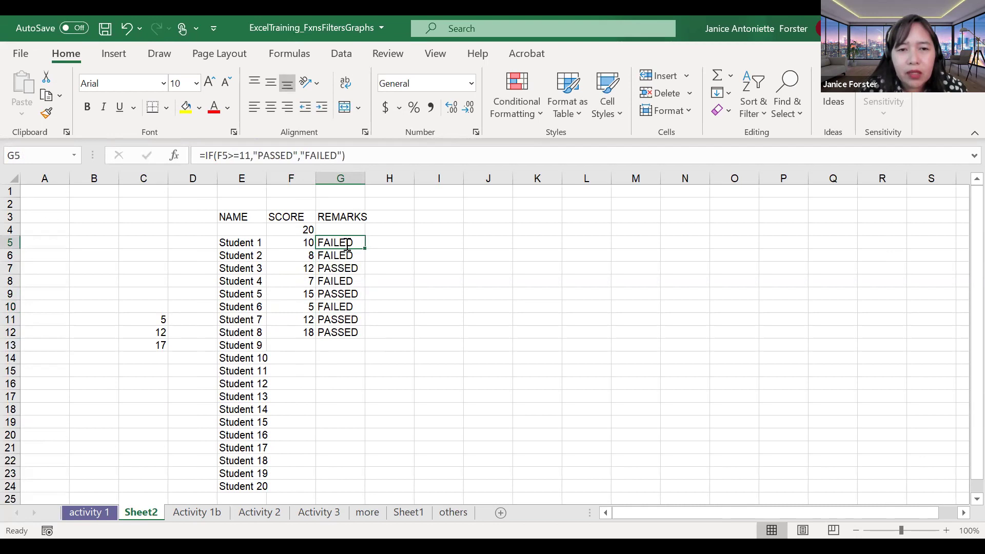
{"action": "double_click", "coordinate": [349, 244]}
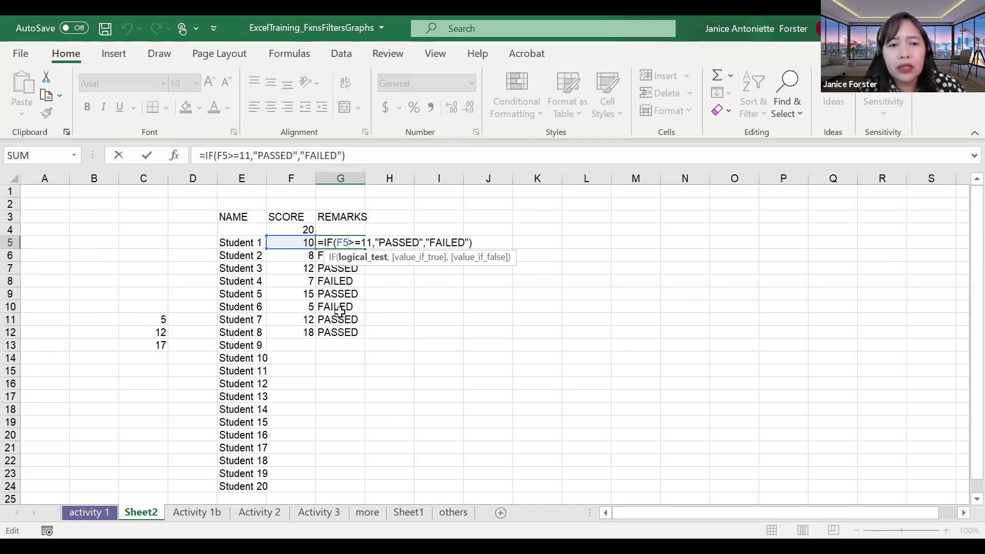
{"action": "key", "text": "ctrl+Return"}
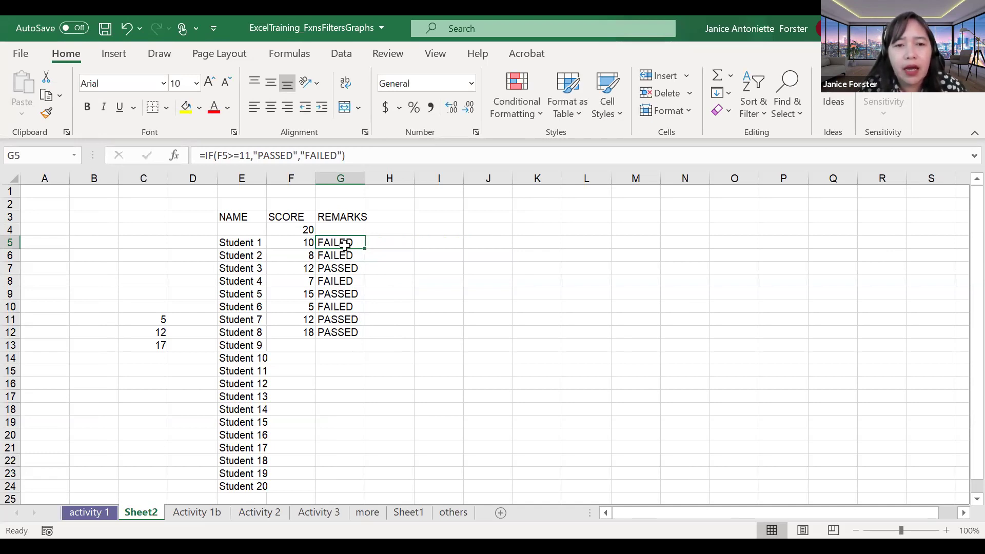
{"action": "double_click", "coordinate": [346, 244]}
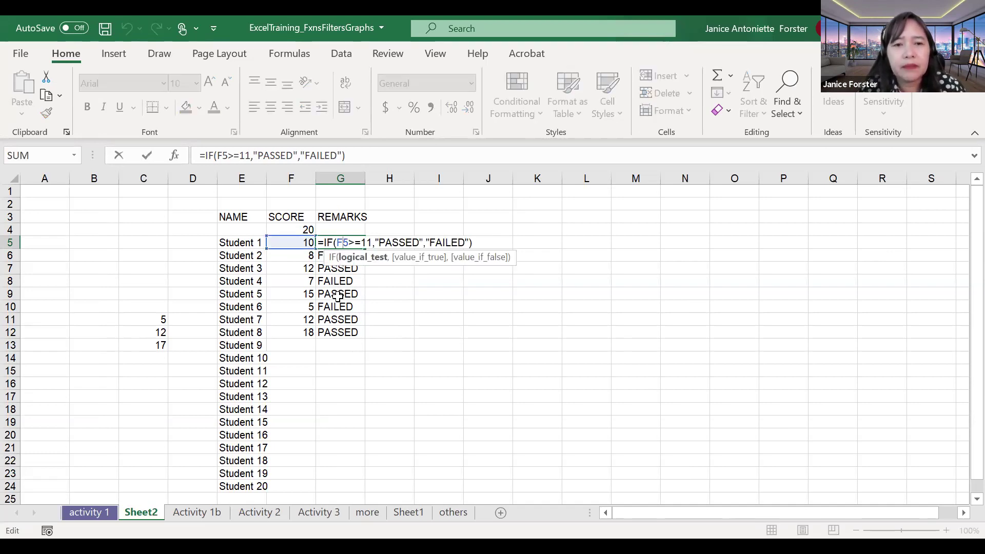
{"action": "double_click", "coordinate": [356, 256]}
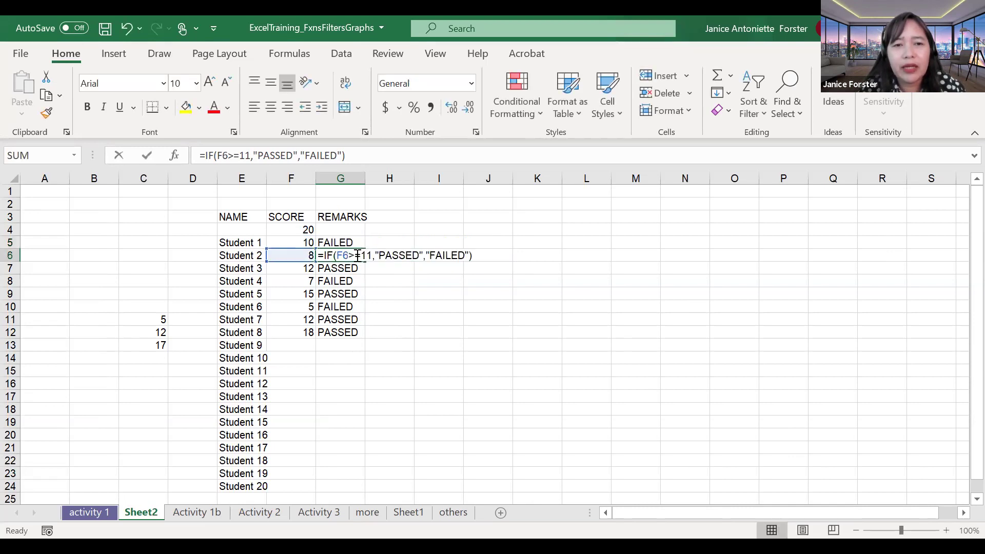
{"action": "key", "text": "Escape"}
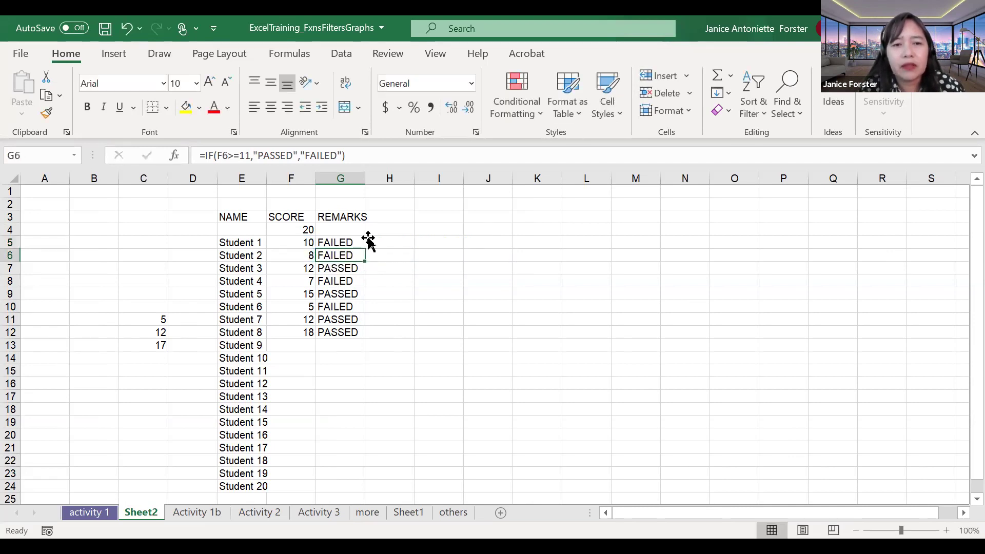
{"action": "double_click", "coordinate": [357, 268]}
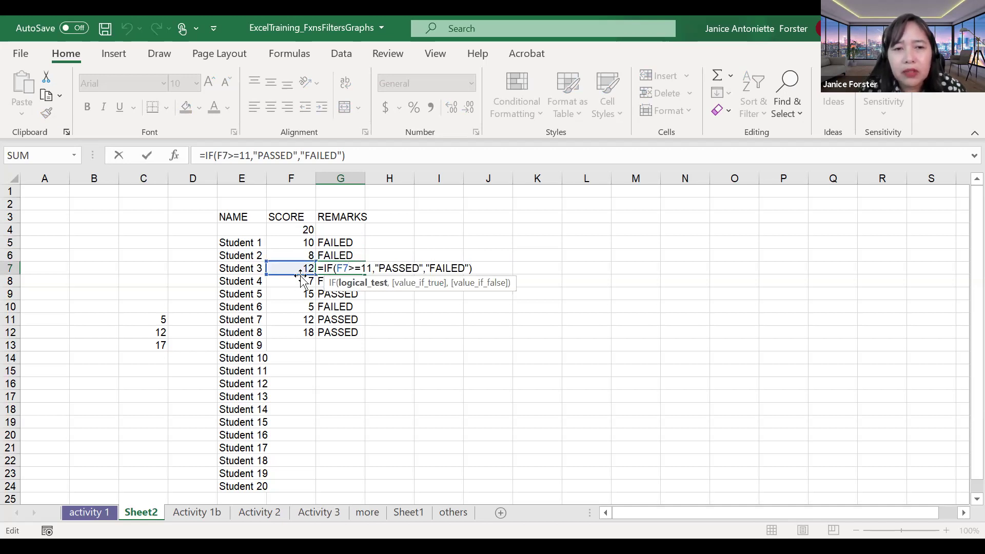
{"action": "key", "text": "Return"}
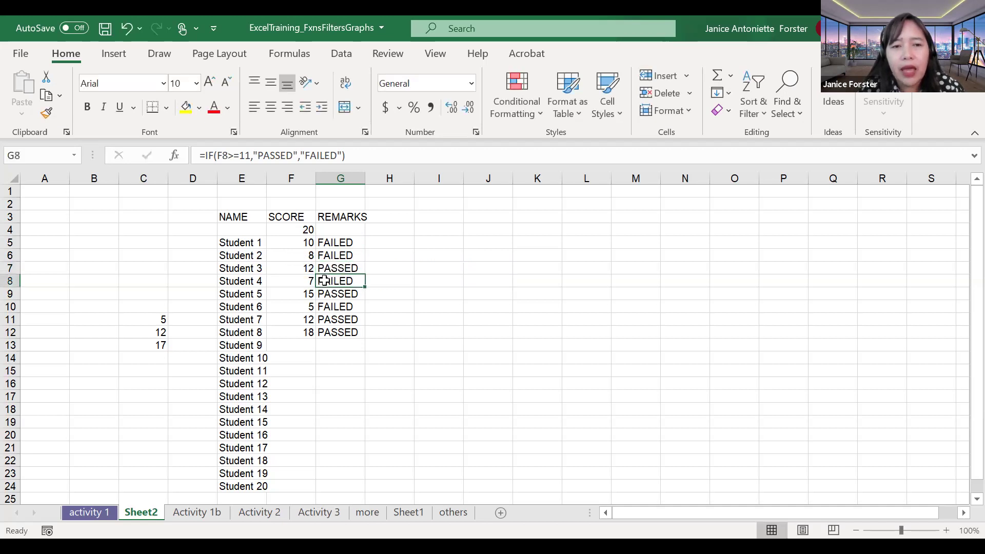
{"action": "double_click", "coordinate": [325, 282]}
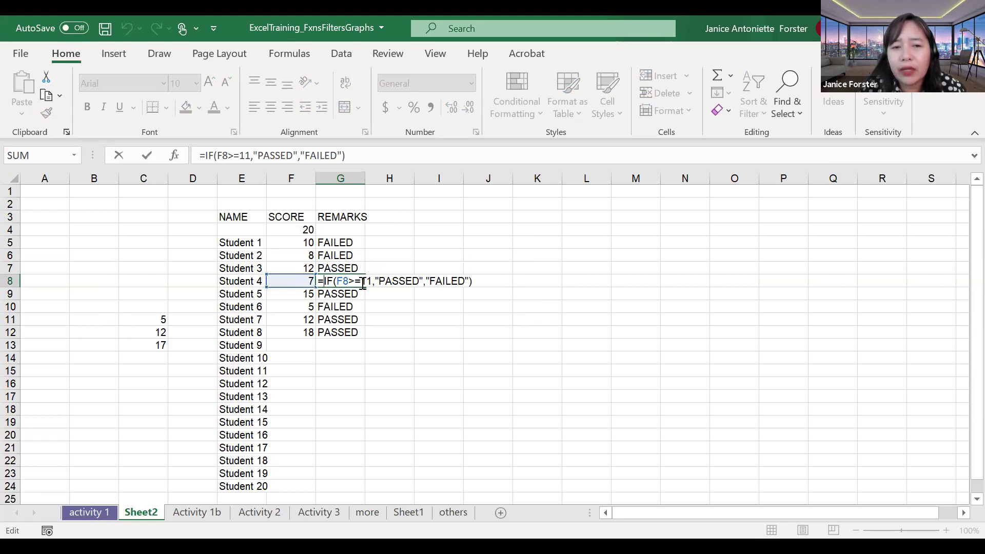
{"action": "key", "text": "Return"}
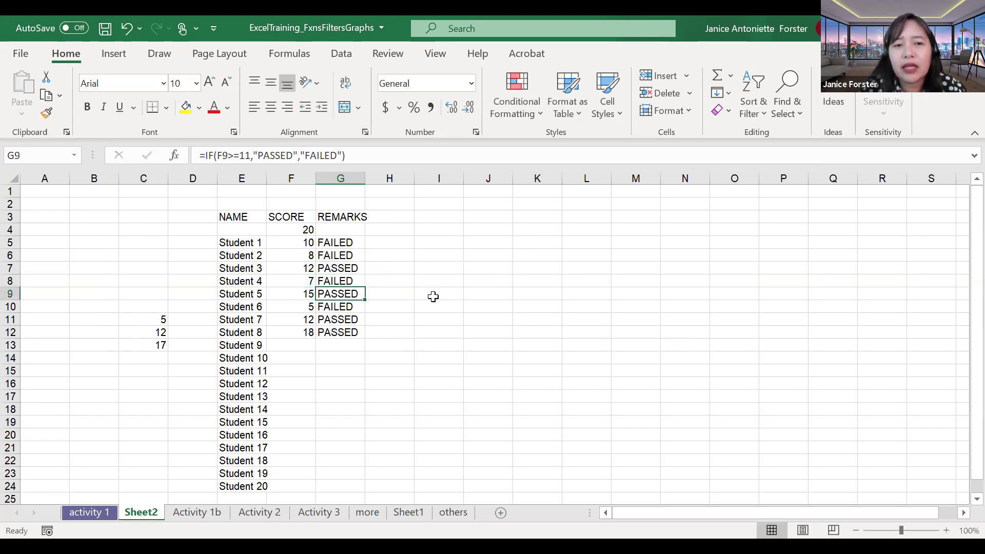
{"action": "left_click", "coordinate": [324, 282]}
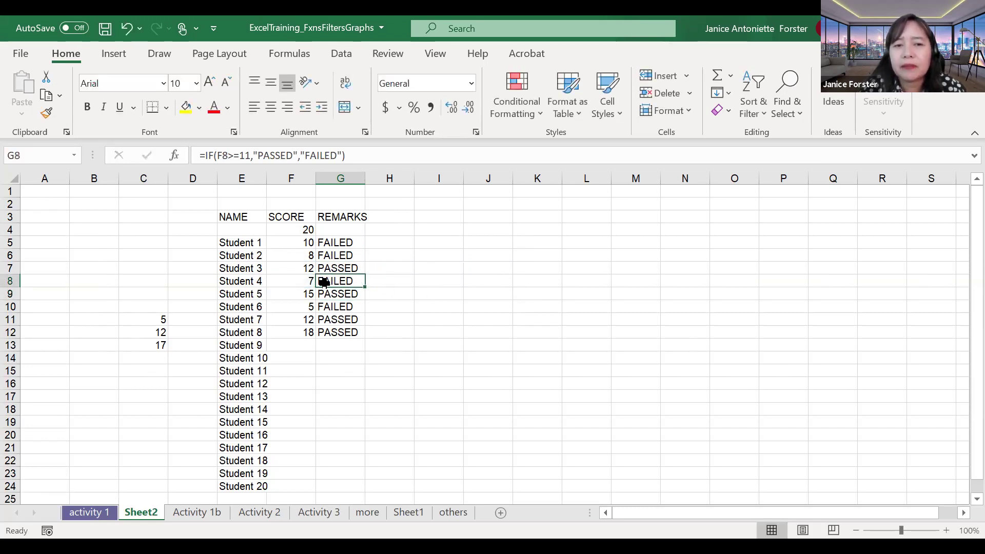
{"action": "left_click", "coordinate": [324, 321]}
{"action": "double_click", "coordinate": [325, 320]}
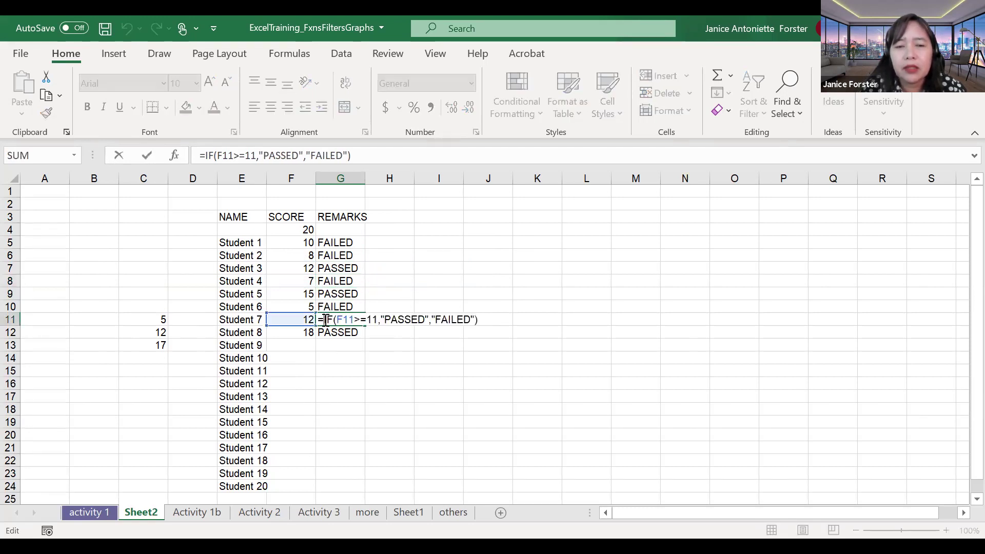
{"action": "key", "text": "Return"}
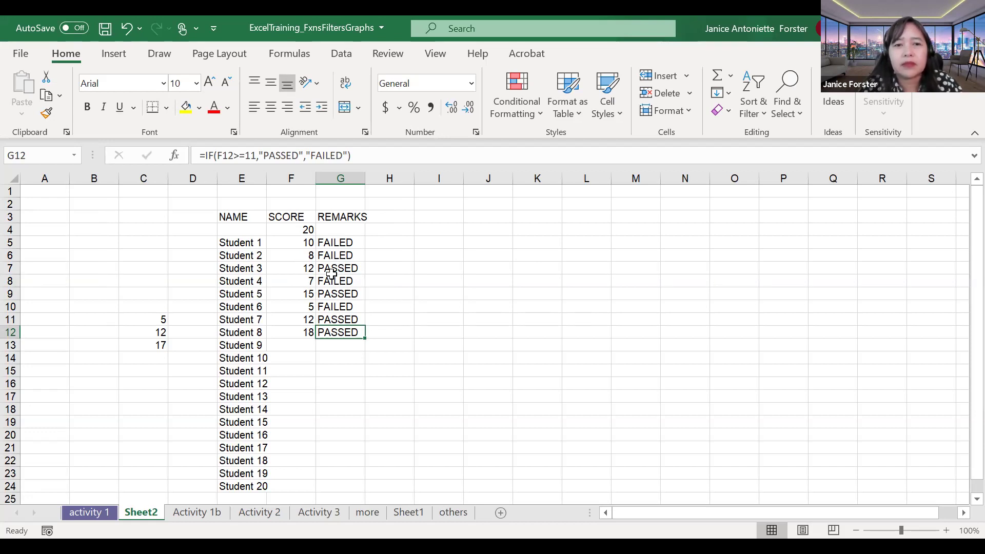
{"action": "left_click", "coordinate": [482, 158]}
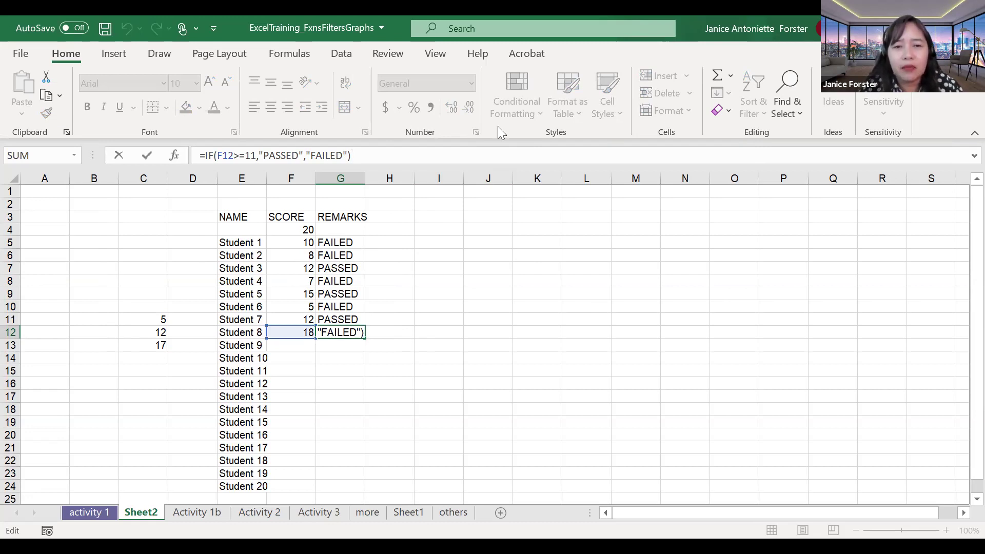
Step: Deselect the table and switch to PowerPoint slide 4 on the IF function
{"action": "key", "text": "alt+Tab"}
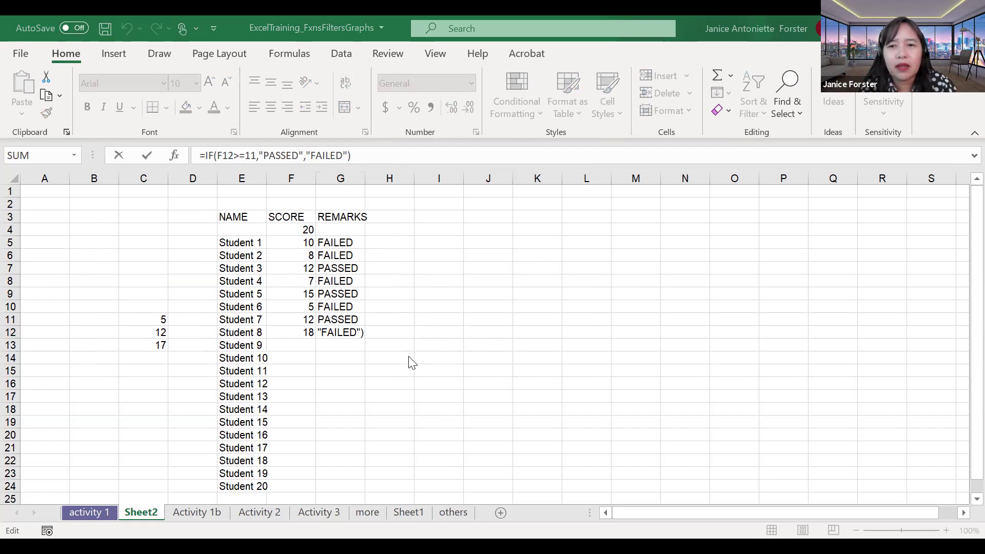
{"action": "left_click", "coordinate": [685, 243]}
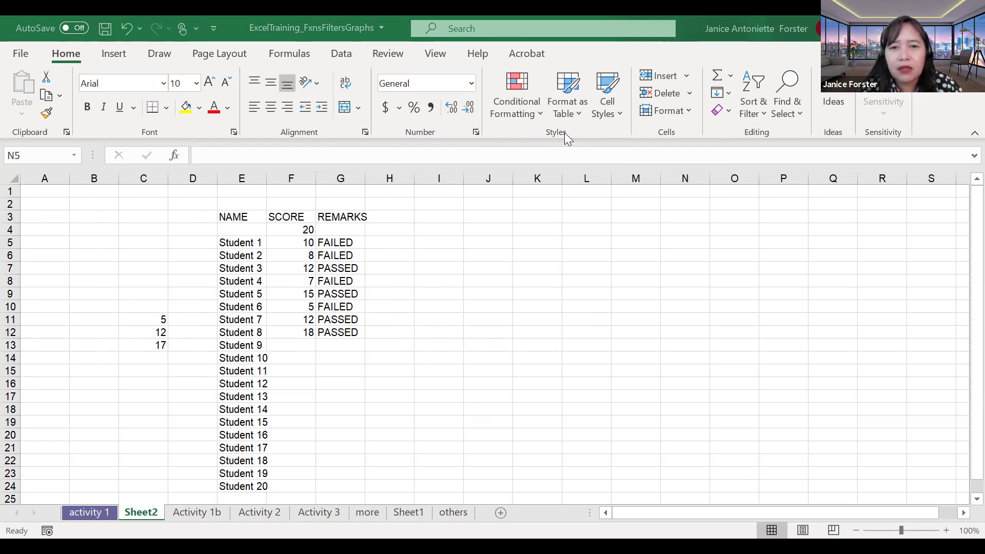
{"action": "key", "text": "alt+Tab"}
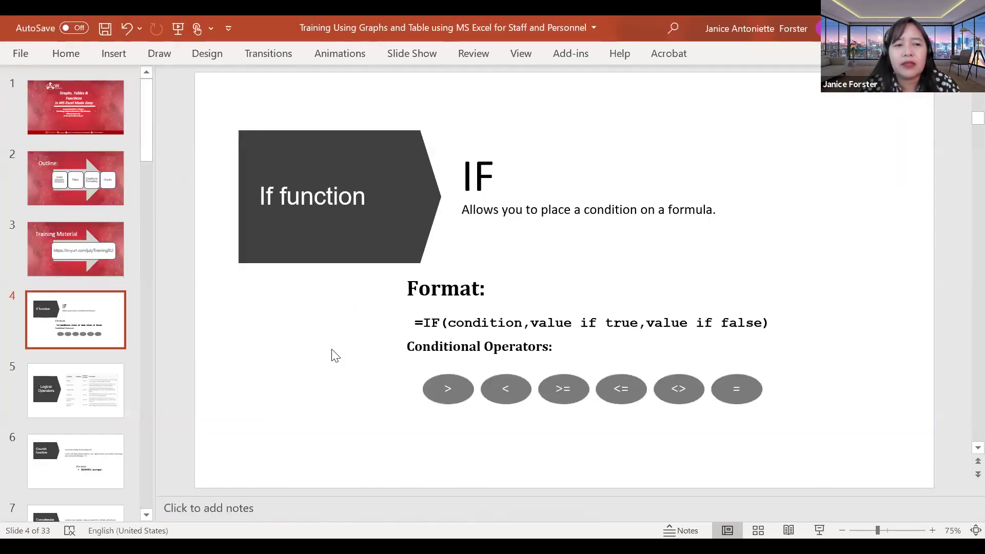
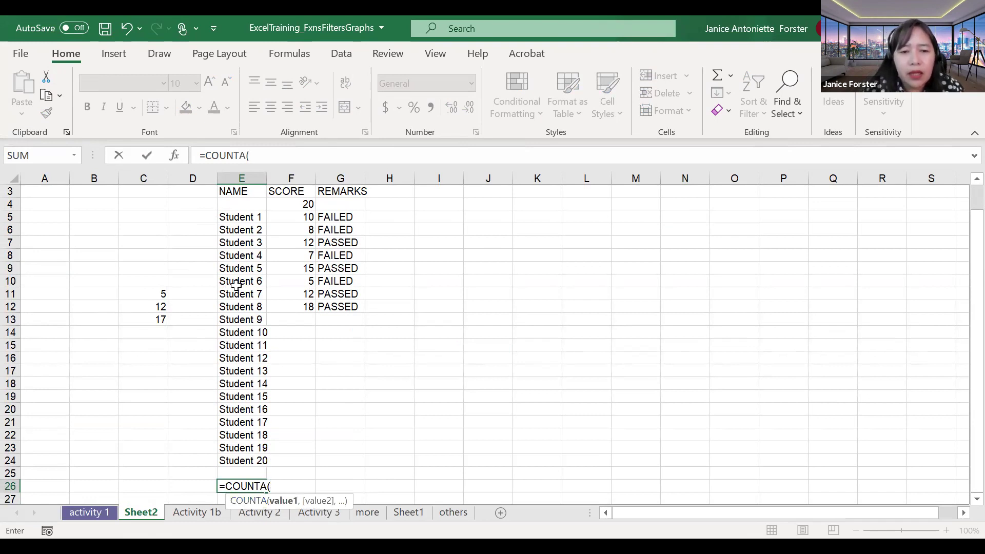
Step: Complete =COUNTA(E5:E24) in E26 to count the student names
{"action": "left_click", "coordinate": [245, 222]}
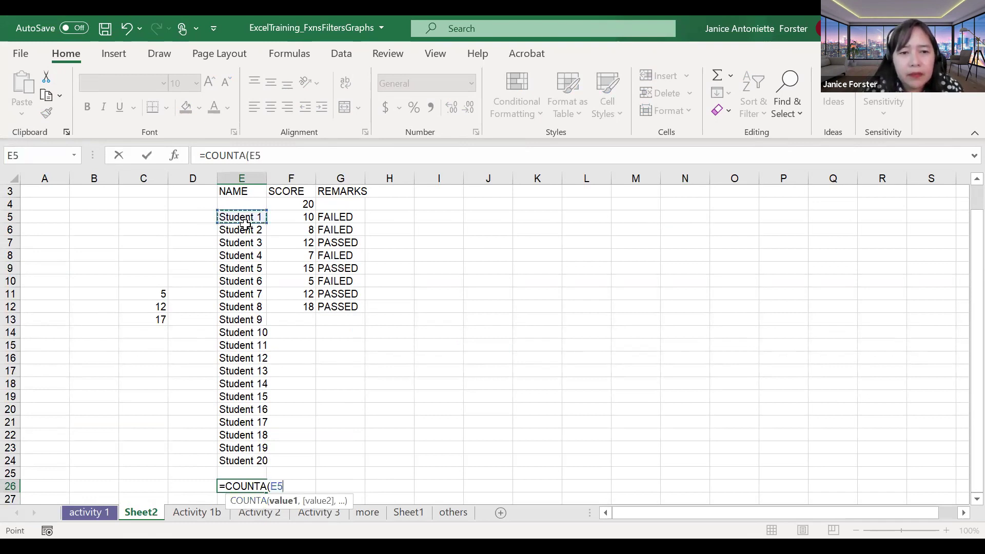
{"action": "left_click", "coordinate": [262, 455], "text": "shift"}
{"action": "type", "text": ")"}
{"action": "key", "text": "Return"}
Step: Clear the Student 13 and Student 9 entries from the name list
{"action": "left_click", "coordinate": [255, 471]}
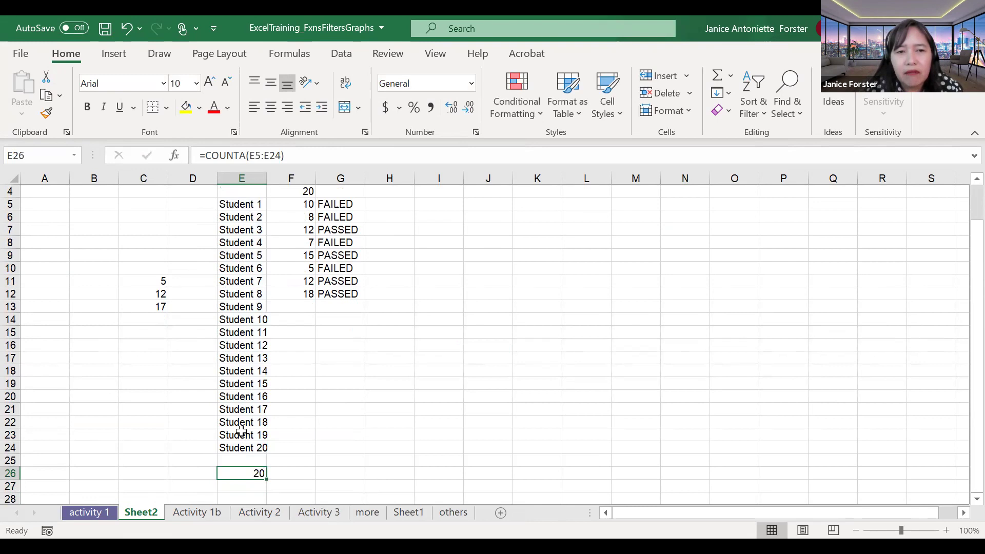
{"action": "left_click", "coordinate": [239, 358]}
{"action": "key", "text": "Delete"}
{"action": "key", "text": "Up"}
{"action": "key", "text": "Up"}
{"action": "key", "text": "Up"}
{"action": "key", "text": "Up"}
{"action": "key", "text": "Delete"}
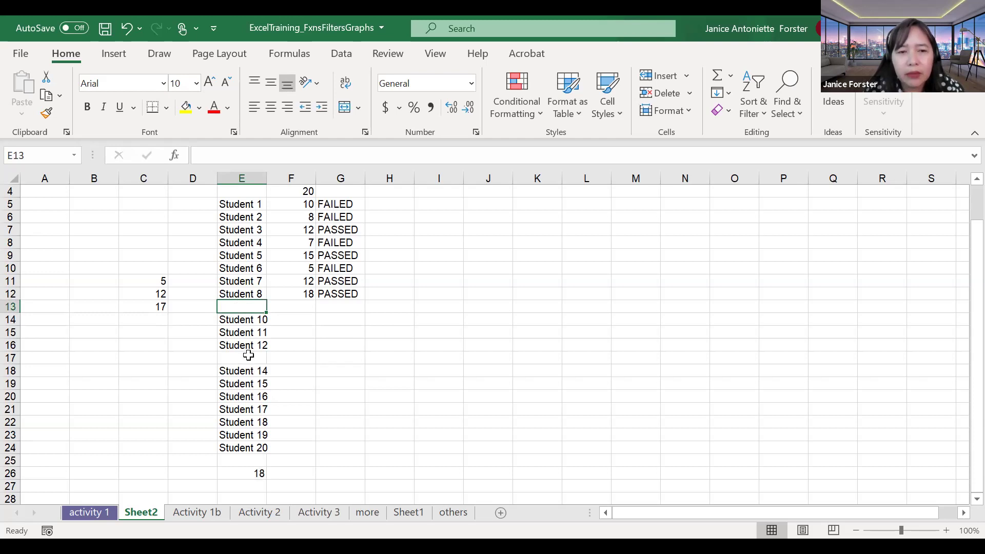
Step: Recheck the COUNTA formula in E26, now showing 18, and point out the emptied cells
{"action": "left_click", "coordinate": [242, 473]}
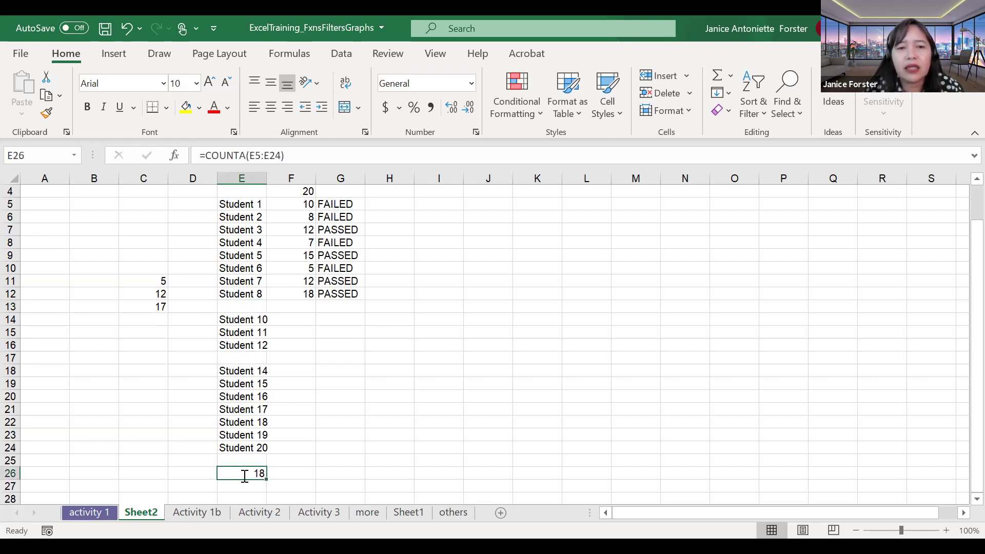
{"action": "double_click", "coordinate": [243, 475]}
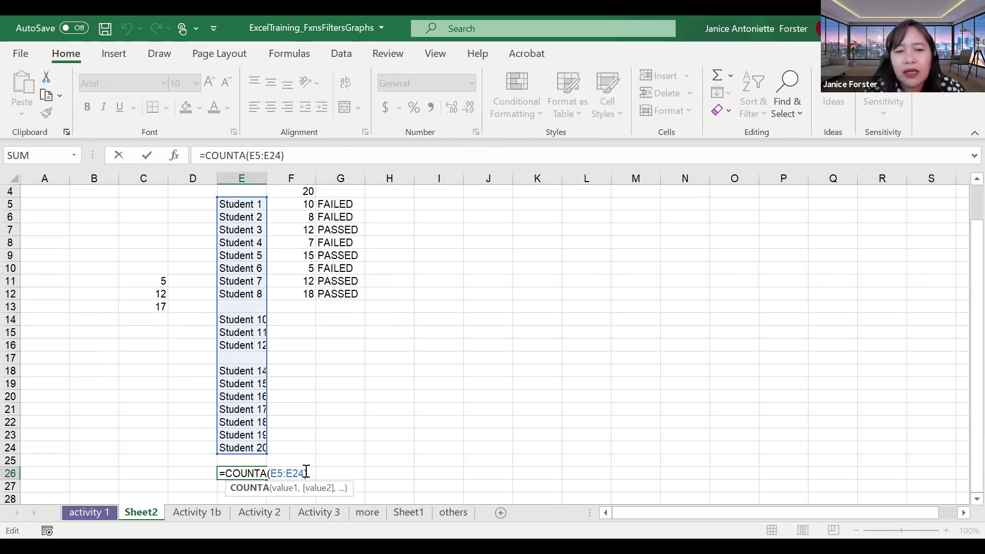
{"action": "left_click", "coordinate": [303, 475]}
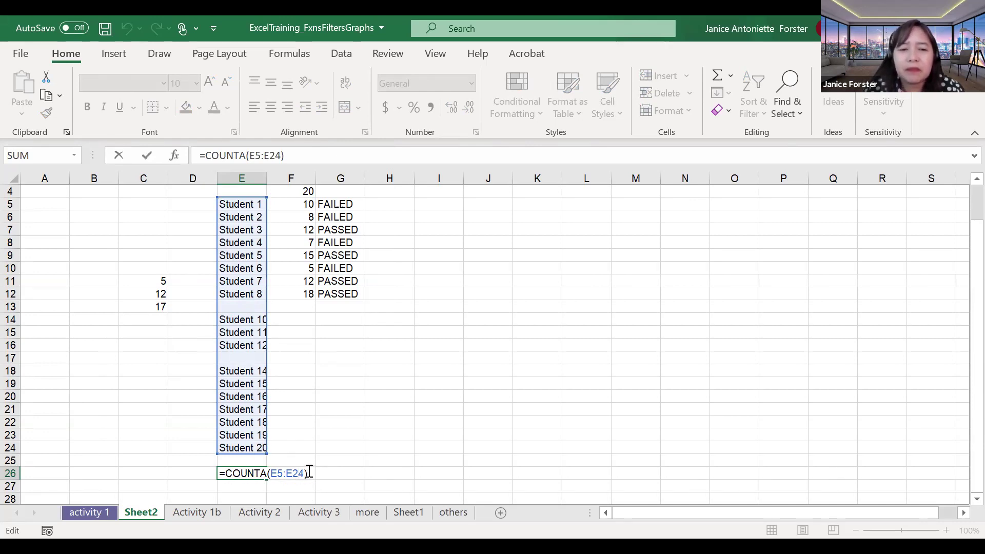
{"action": "key", "text": "Return"}
{"action": "key", "text": "Up"}
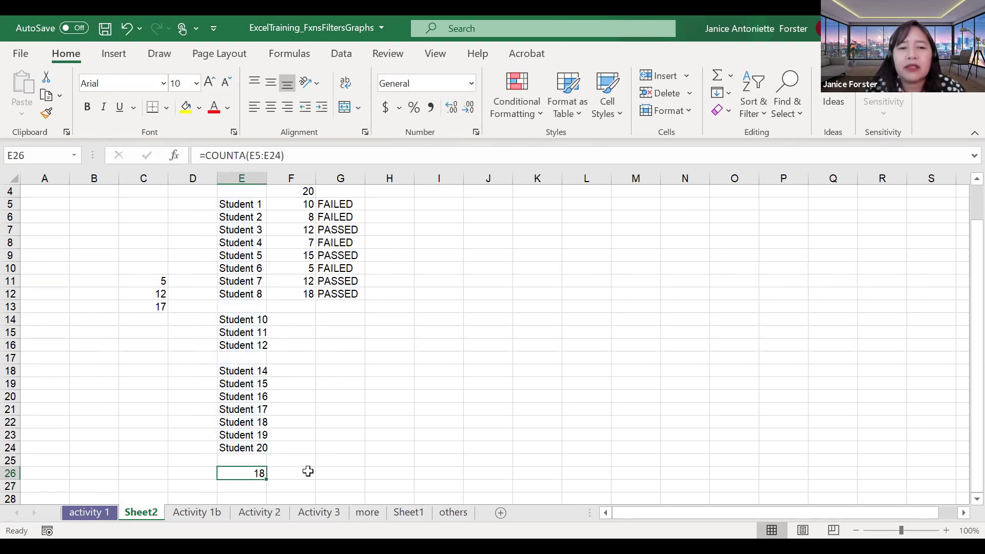
{"action": "left_click", "coordinate": [243, 307]}
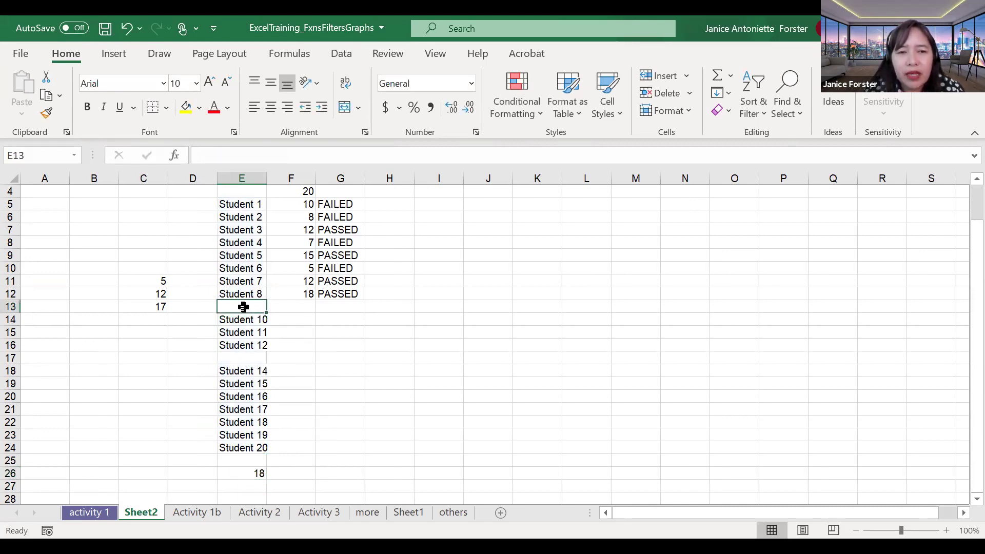
{"action": "left_click", "coordinate": [244, 358]}
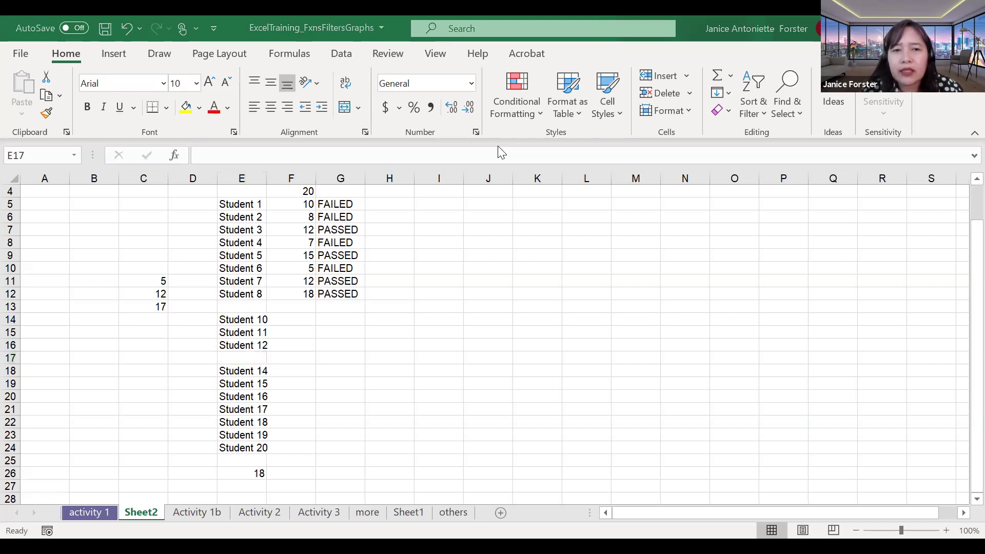
Step: Switch to PowerPoint slide 7 showing the =CONCATENATE(range) format
{"action": "key", "text": "alt+Tab"}
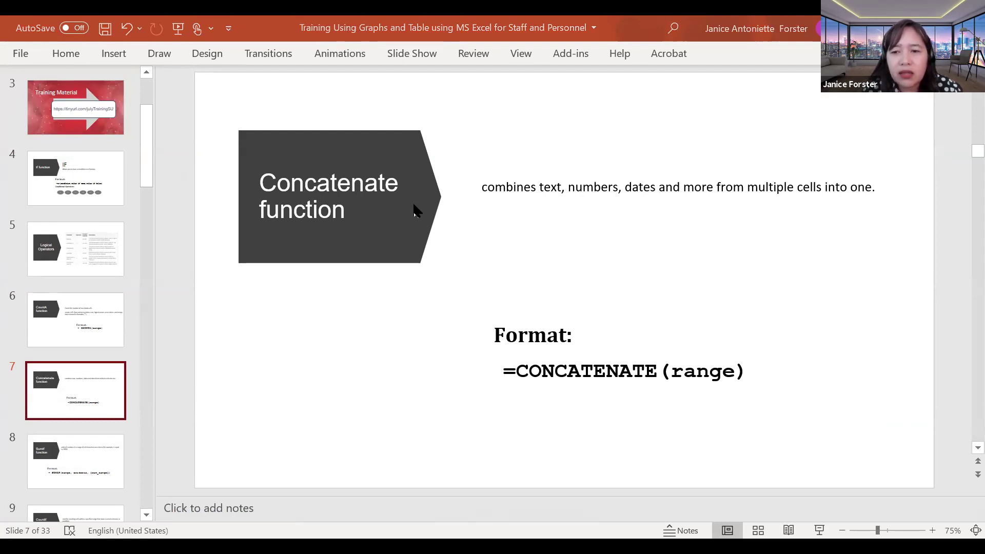
Step: Go to the activity 1 sheet's patient table and select the first empty Name cell
{"action": "left_click", "coordinate": [89, 515]}
{"action": "left_click", "coordinate": [89, 512]}
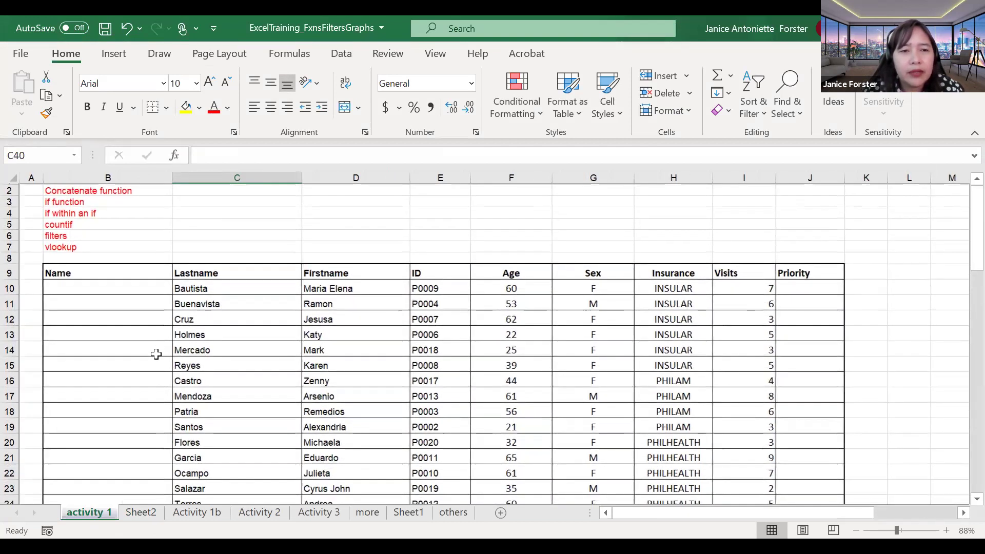
{"action": "scroll", "coordinate": [156, 354], "scroll_direction": "down", "scroll_amount": 3}
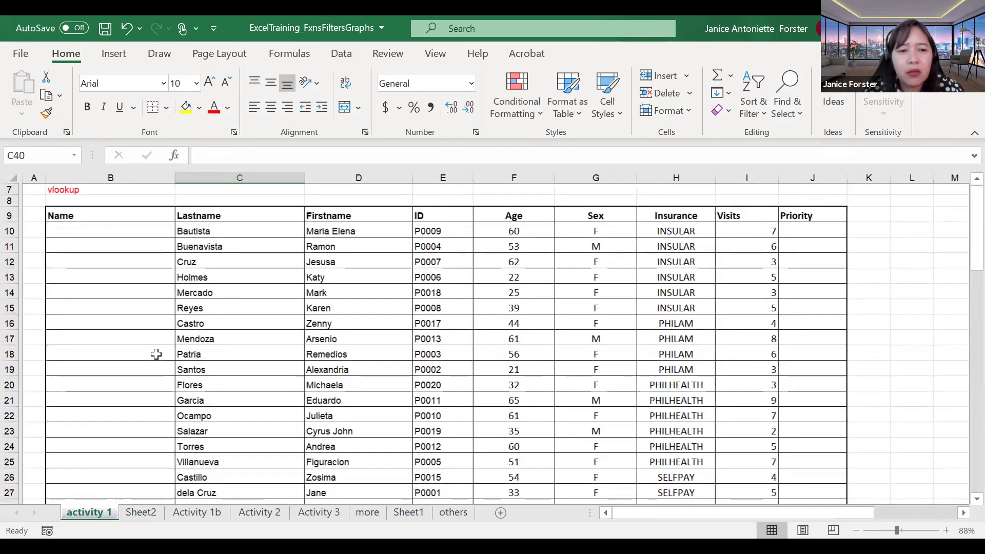
{"action": "scroll", "coordinate": [156, 354], "scroll_direction": "up", "scroll_amount": 2}
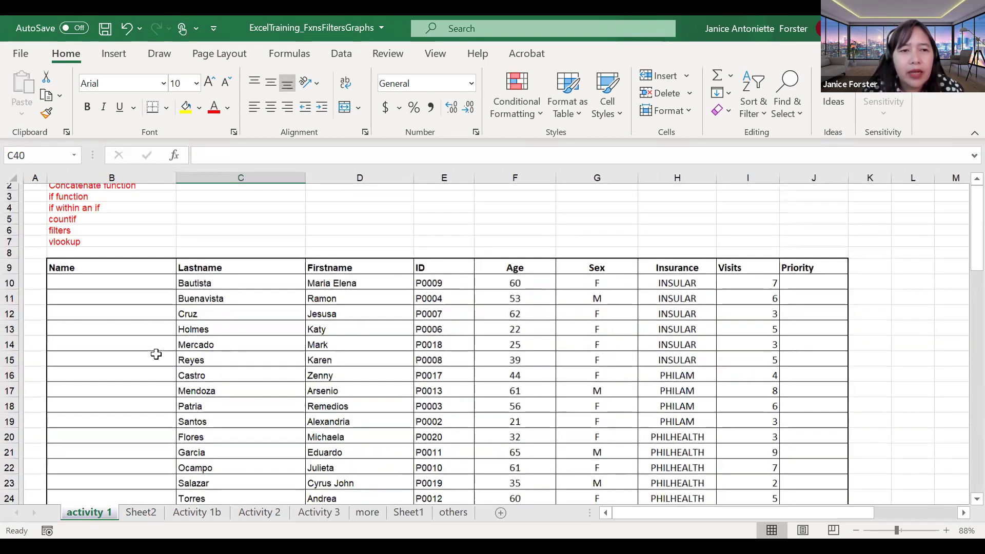
{"action": "scroll", "coordinate": [156, 354], "scroll_direction": "up", "scroll_amount": 1}
{"action": "scroll", "coordinate": [211, 235], "scroll_direction": "down", "scroll_amount": 3}
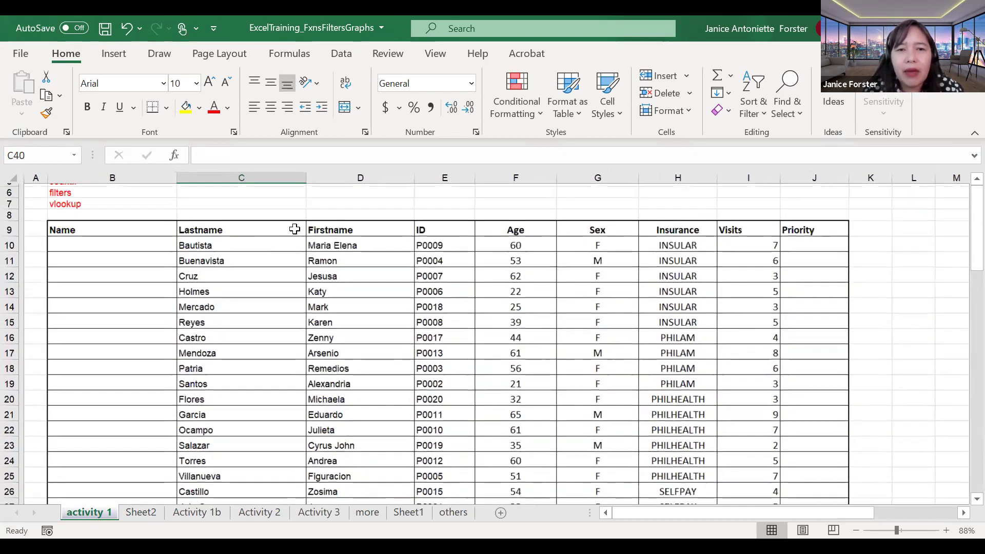
{"action": "left_click", "coordinate": [336, 239]}
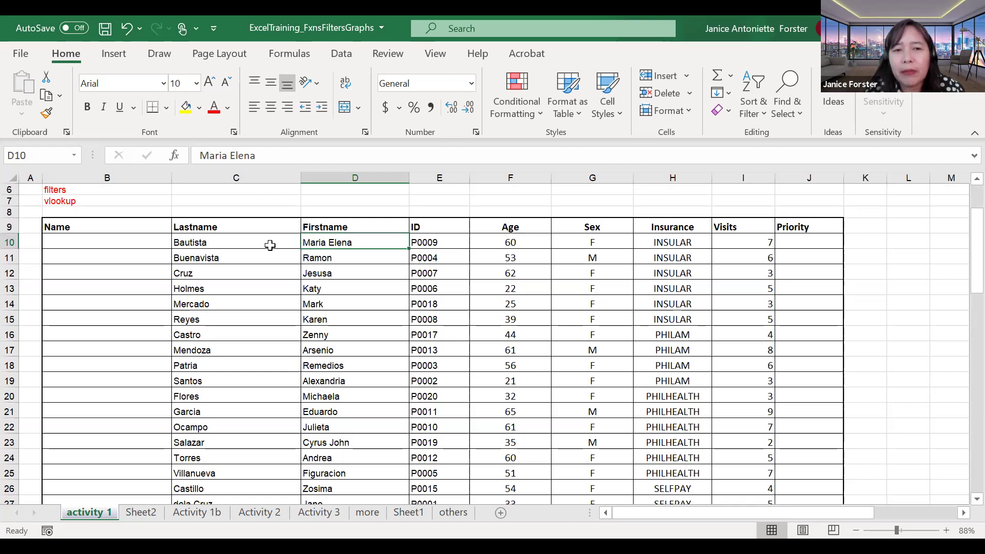
{"action": "left_click", "coordinate": [270, 246]}
{"action": "left_click", "coordinate": [337, 244]}
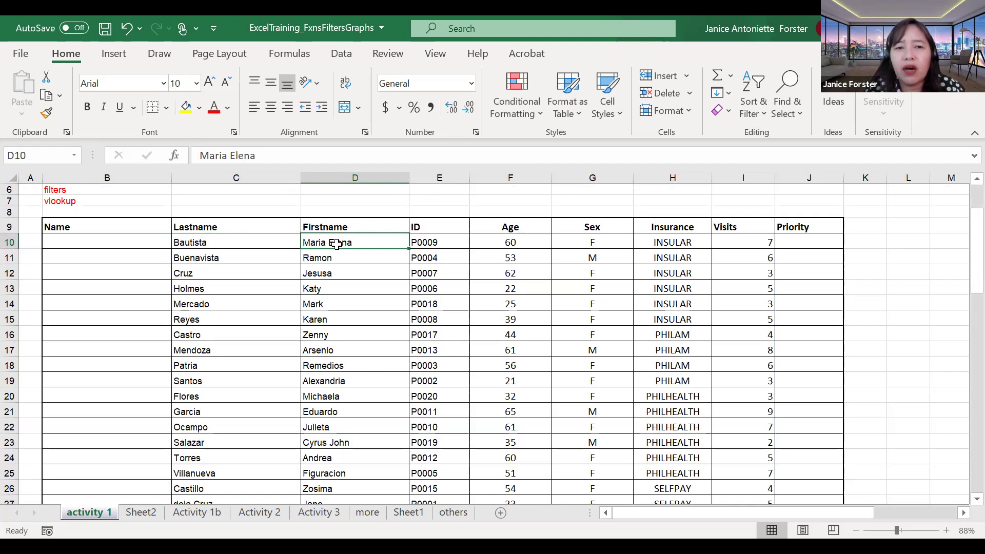
{"action": "left_click", "coordinate": [136, 244]}
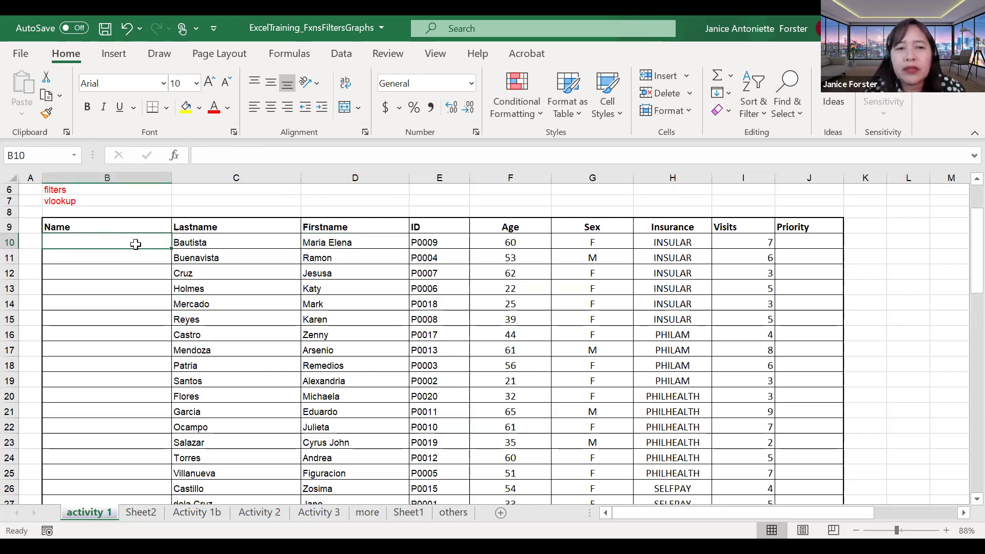
Step: Enter =CONCATENATE(D10," ",C10) in B10, joining first and last name with a space
{"action": "type", "text": "="}
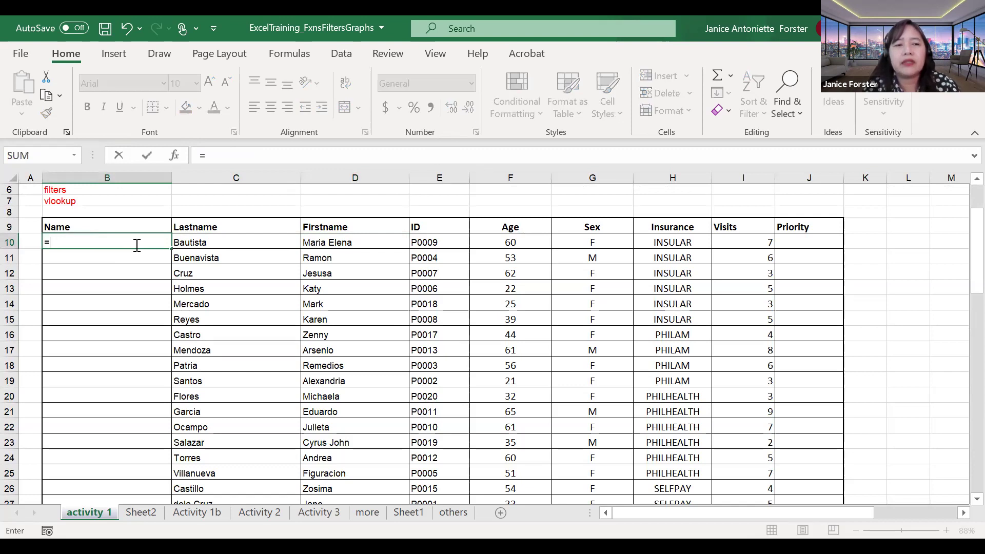
{"action": "type", "text": "CONCAT("}
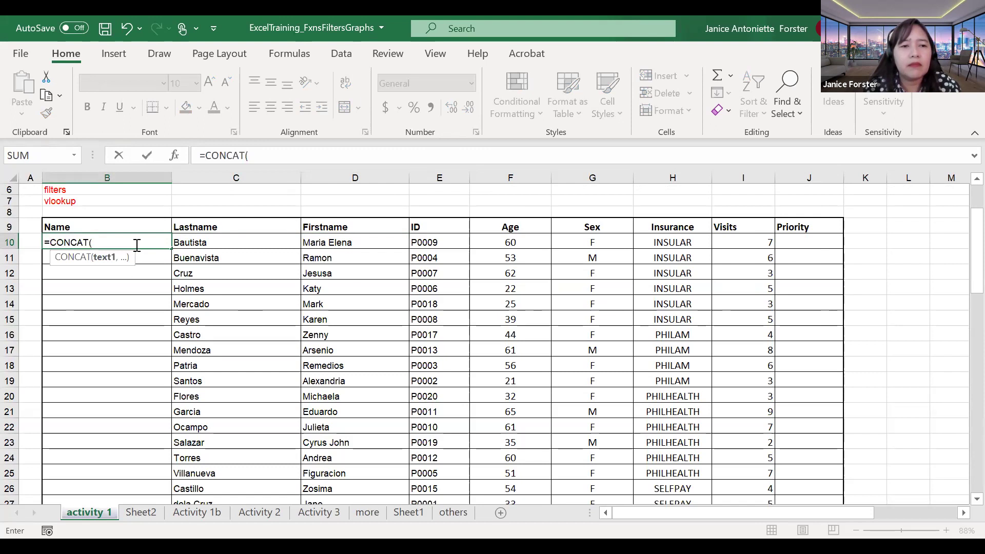
{"action": "key", "text": "BackSpace"}
{"action": "key", "text": "BackSpace"}
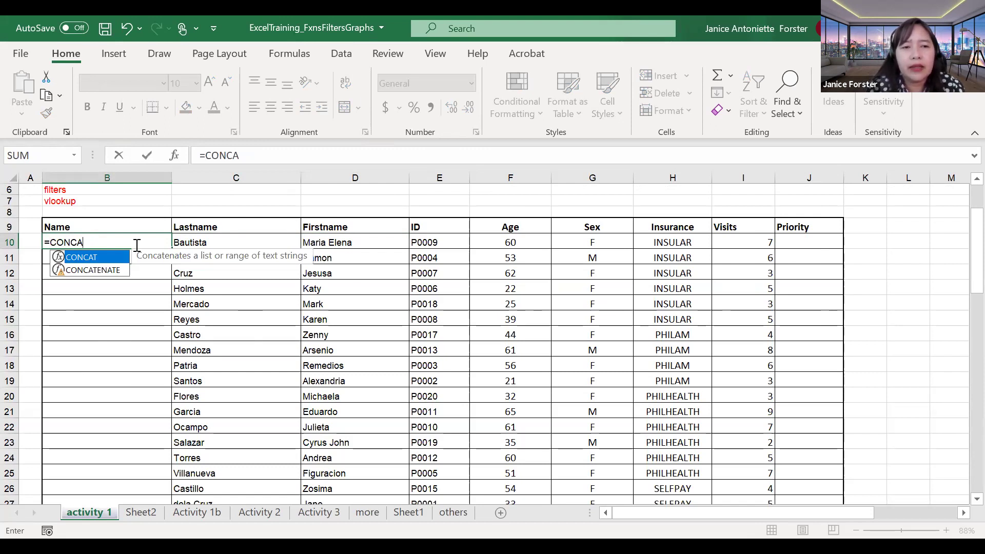
{"action": "type", "text": "TENATE("}
{"action": "left_click", "coordinate": [215, 244]}
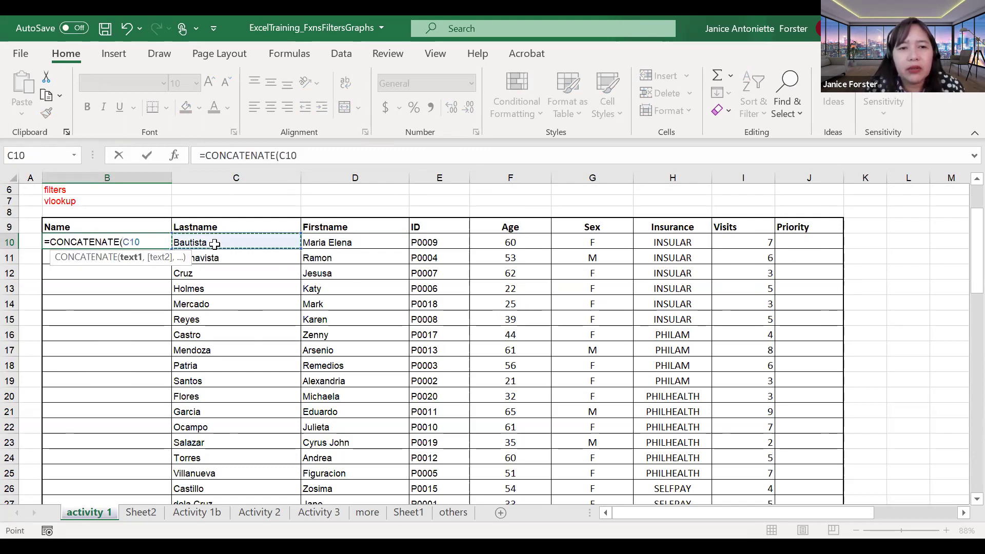
{"action": "left_click", "coordinate": [334, 242]}
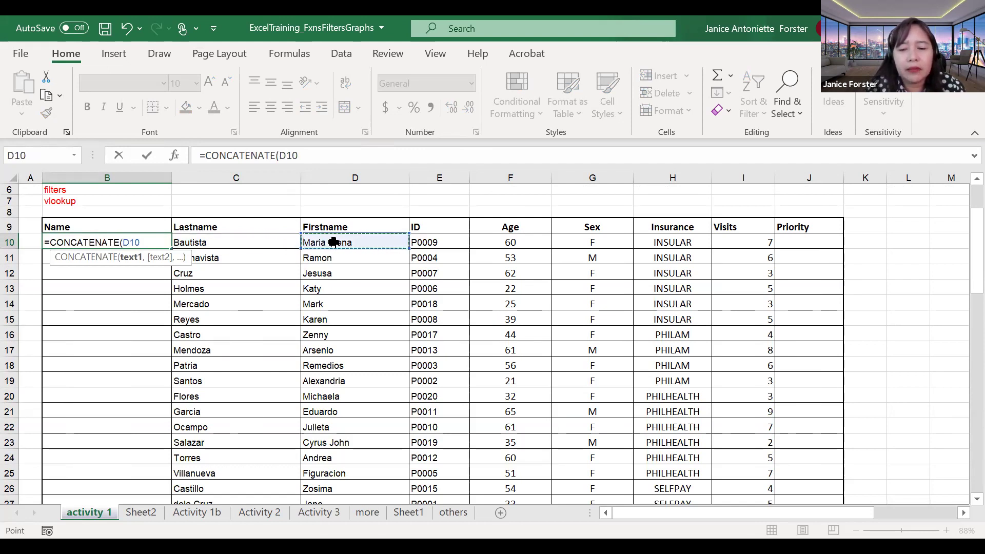
{"action": "type", "text": ",\""}
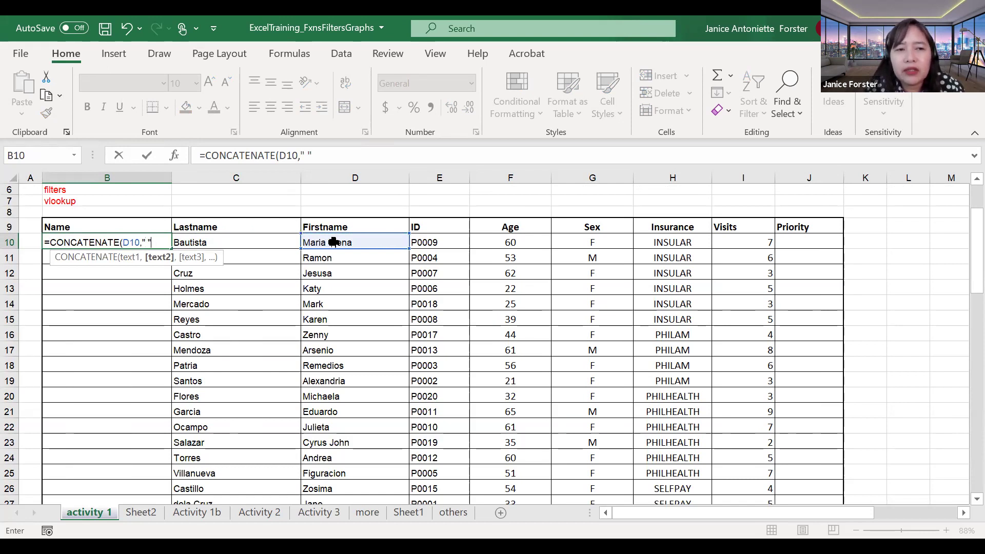
{"action": "type", "text": "\","}
{"action": "left_click", "coordinate": [258, 246]}
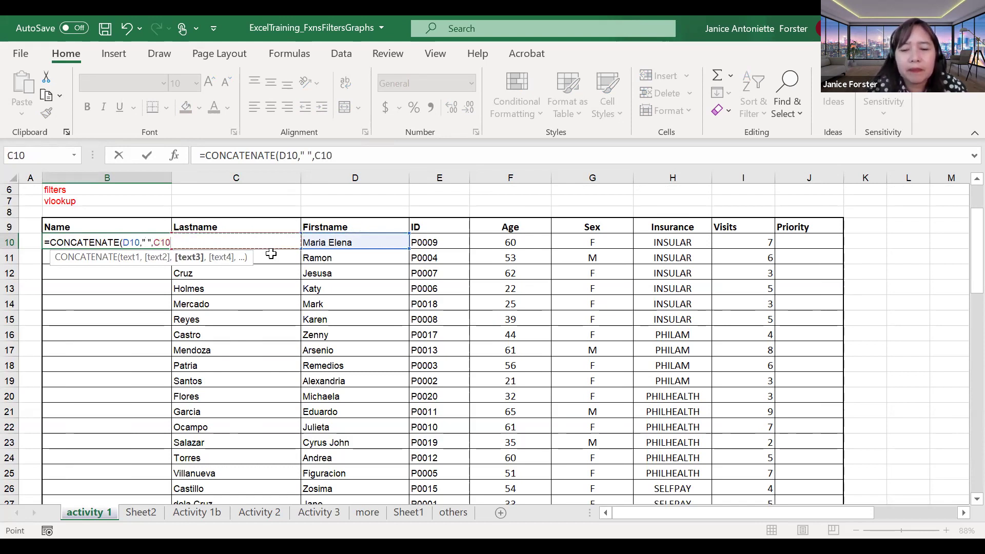
{"action": "type", "text": ")"}
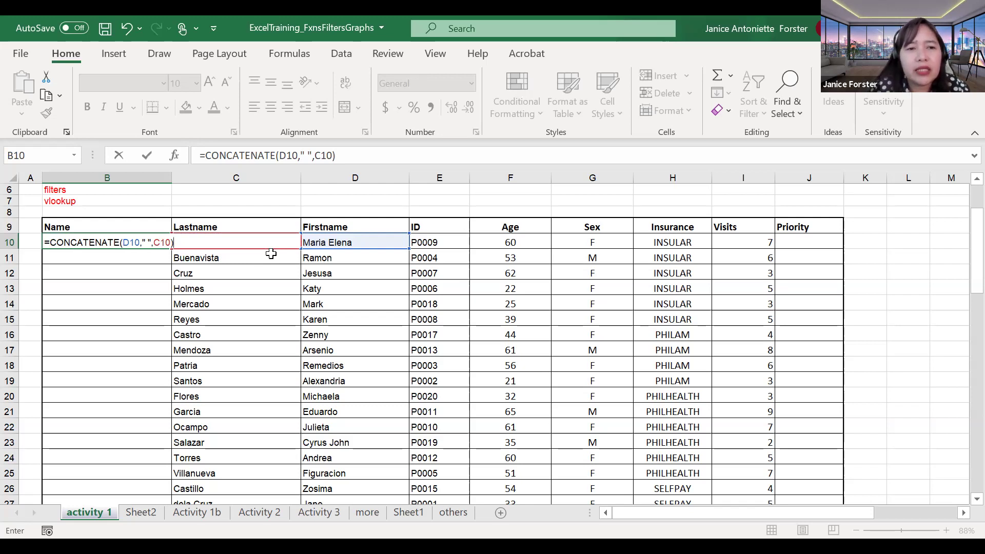
{"action": "key", "text": "Return"}
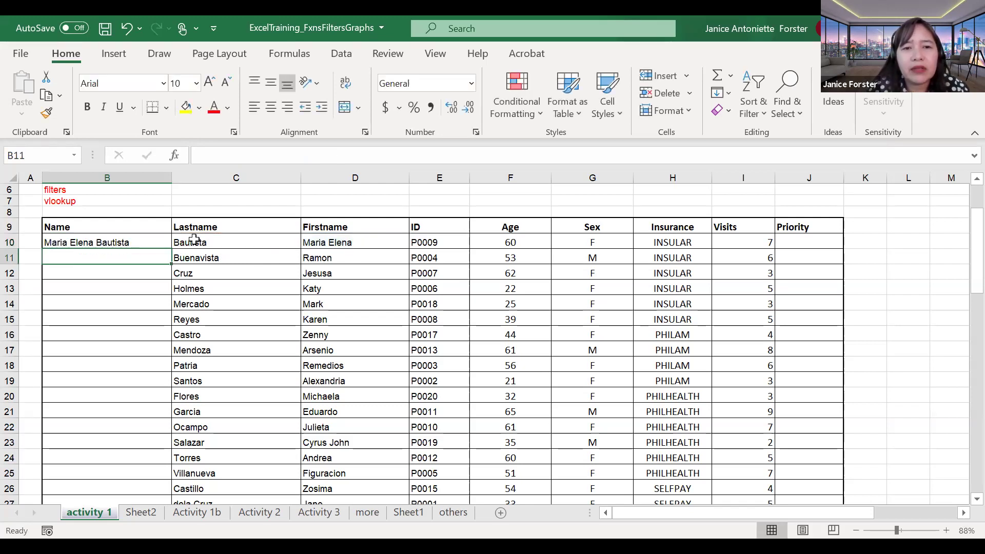
Step: Edit B10 to =CONCATENATE(D10,C10), removing the space argument
{"action": "left_click", "coordinate": [295, 240]}
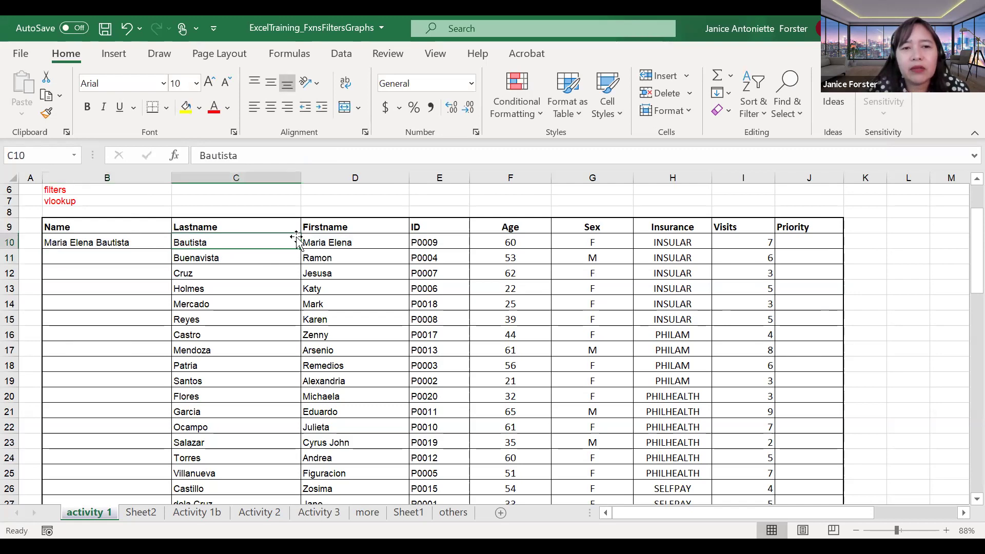
{"action": "left_click", "coordinate": [312, 240]}
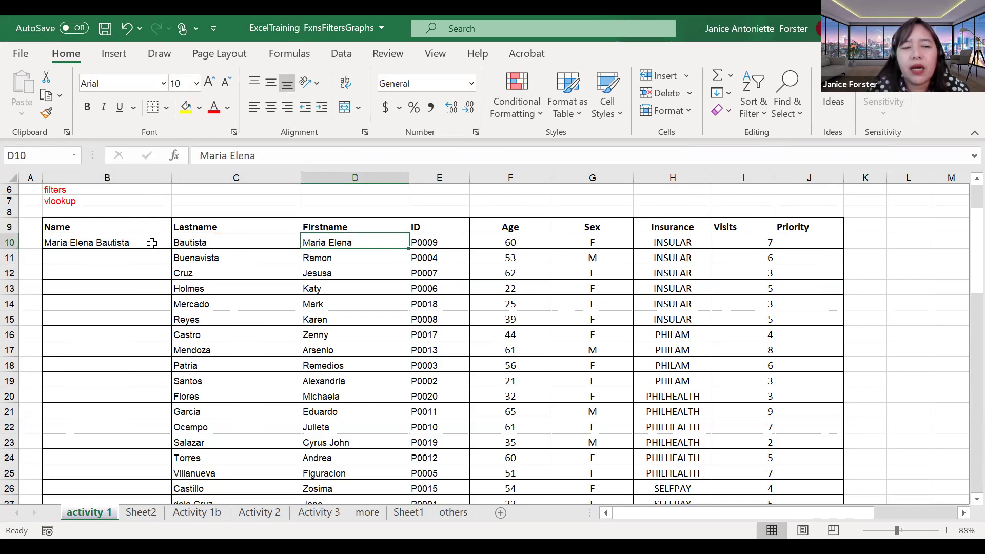
{"action": "left_click", "coordinate": [152, 243]}
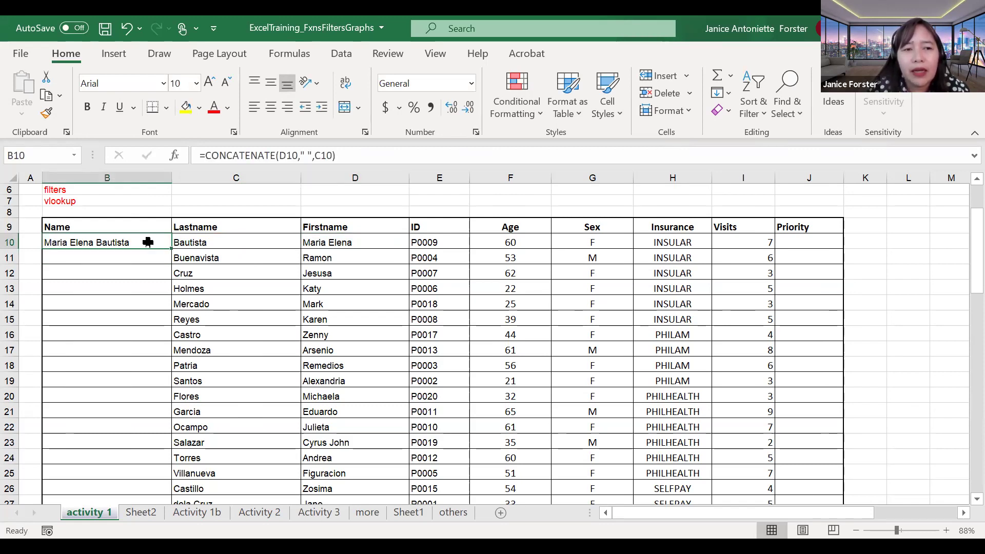
{"action": "double_click", "coordinate": [109, 245]}
{"action": "left_click_drag", "start_coordinate": [138, 242], "coordinate": [150, 243]}
{"action": "left_click", "coordinate": [149, 243]}
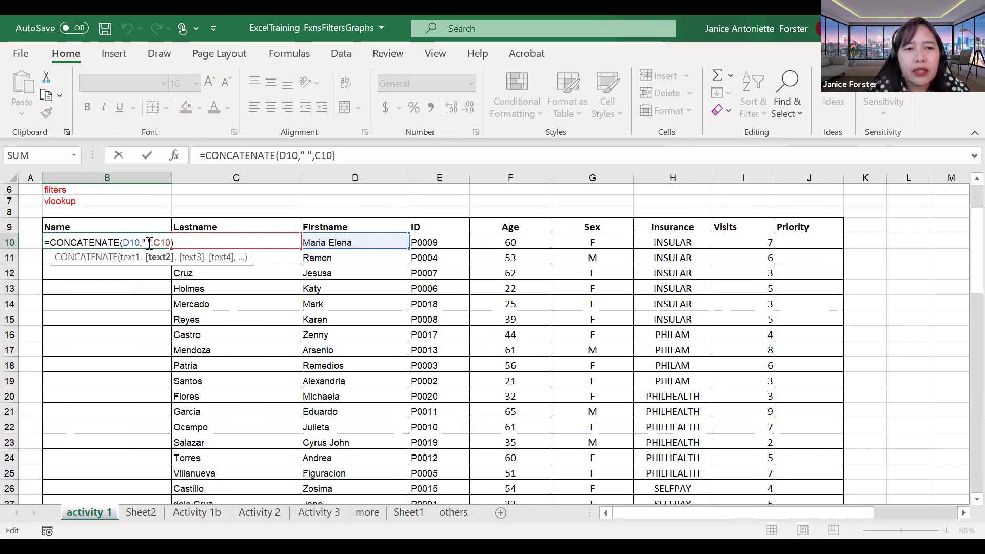
{"action": "left_click", "coordinate": [153, 243]}
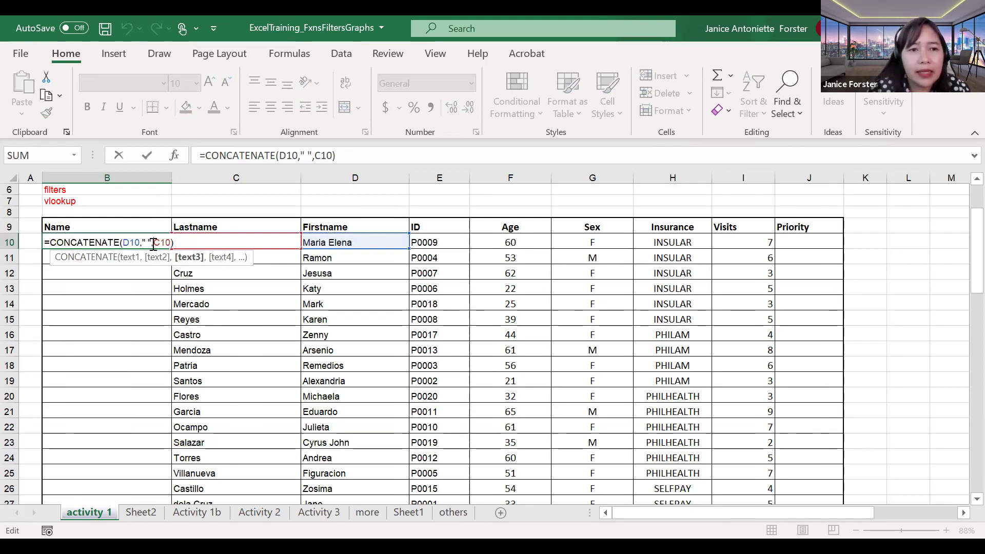
{"action": "key", "text": "BackSpace"}
{"action": "key", "text": "BackSpace"}
{"action": "key", "text": "BackSpace"}
{"action": "key", "text": "BackSpace"}
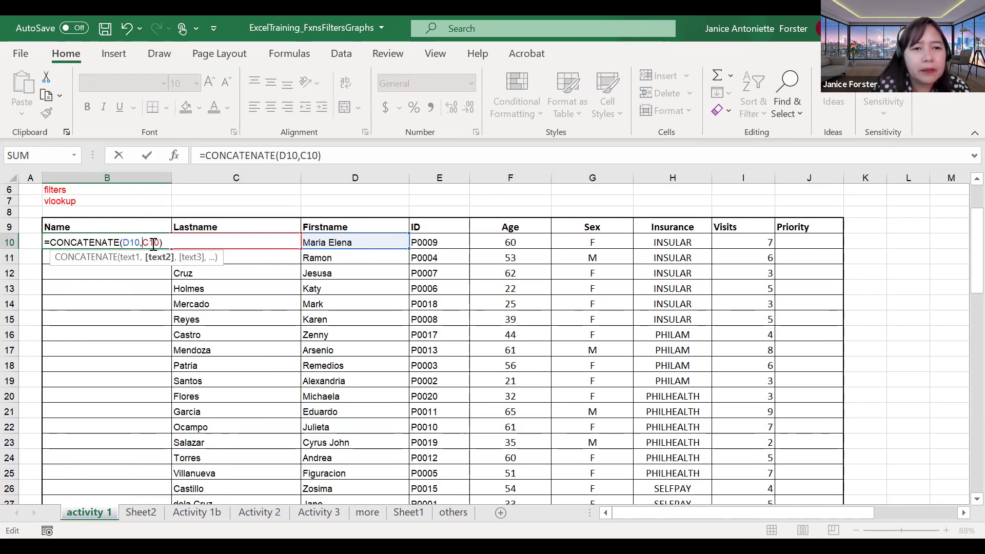
{"action": "key", "text": "Return"}
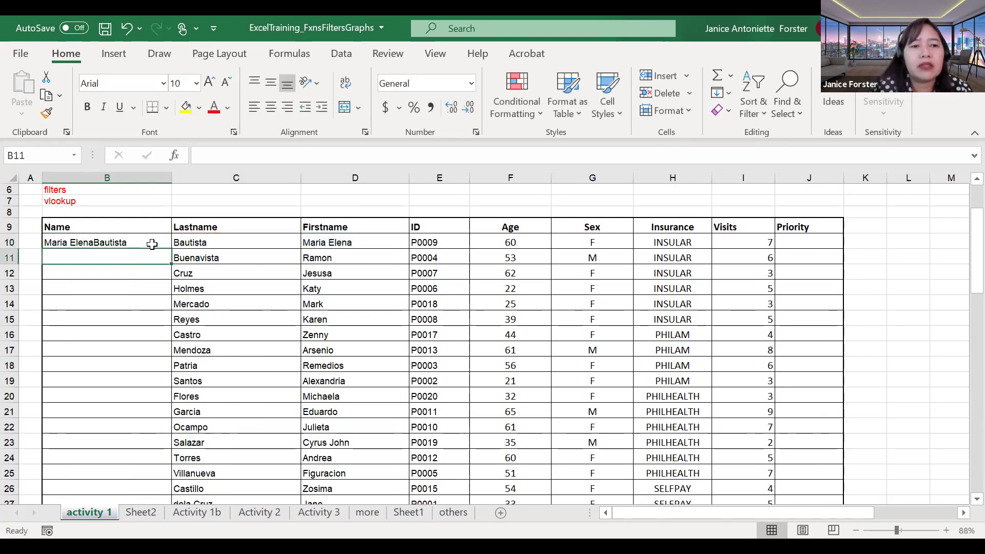
Step: Restore the space argument so B10 holds =CONCATENATE(D10, " ",C10)
{"action": "left_click", "coordinate": [100, 242]}
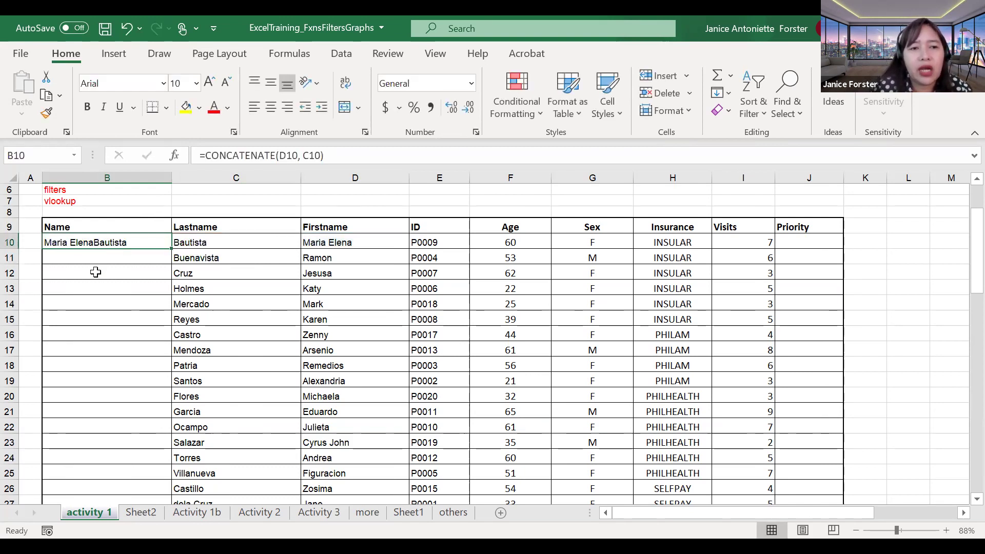
{"action": "left_click", "coordinate": [309, 163]}
{"action": "type", "text": "\""}
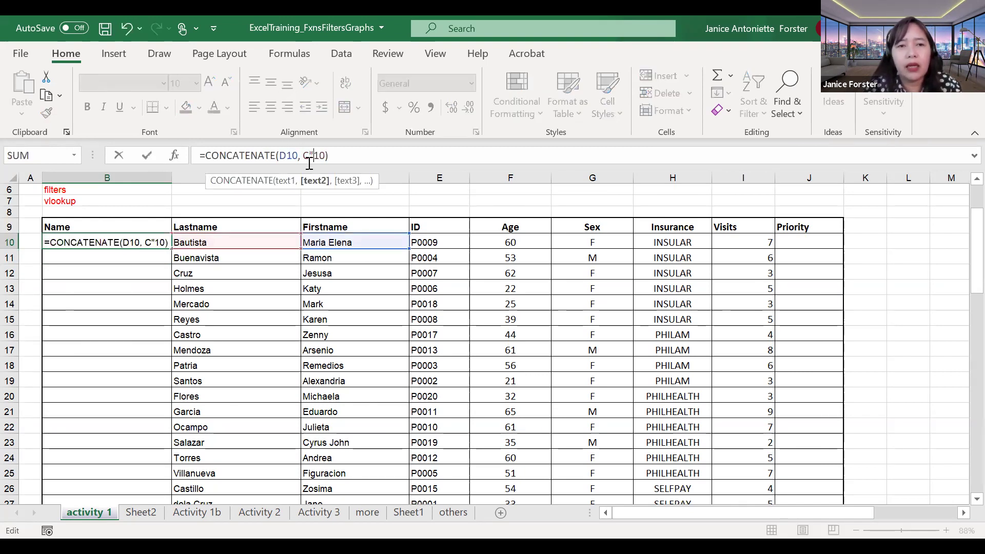
{"action": "key", "text": "BackSpace"}
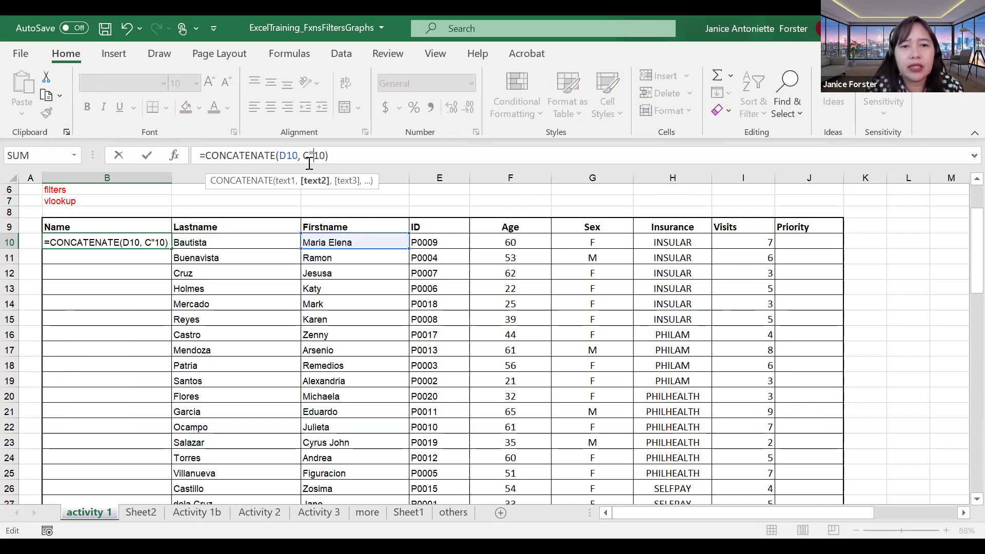
{"action": "key", "text": "BackSpace"}
{"action": "key", "text": "BackSpace"}
{"action": "type", "text": "\" \""}
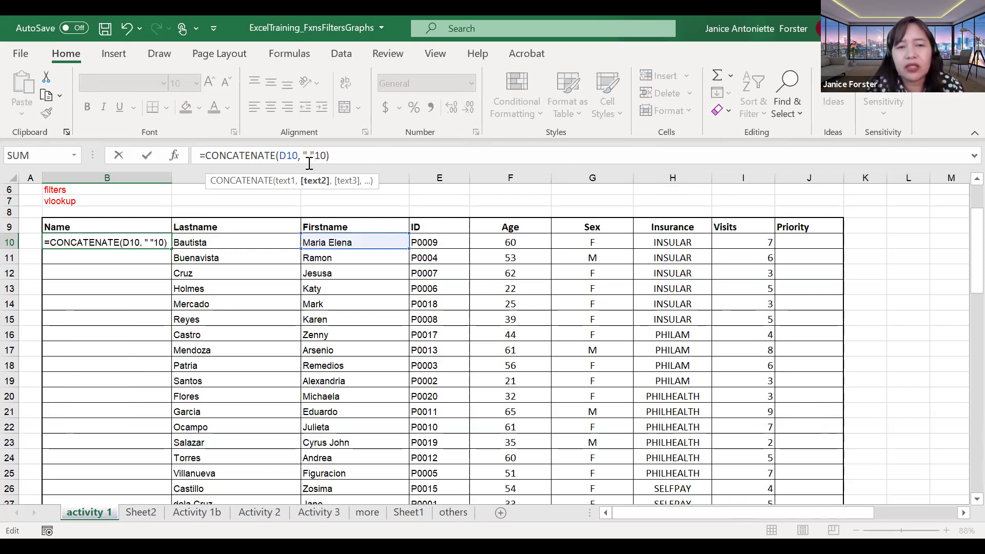
{"action": "type", "text": ","}
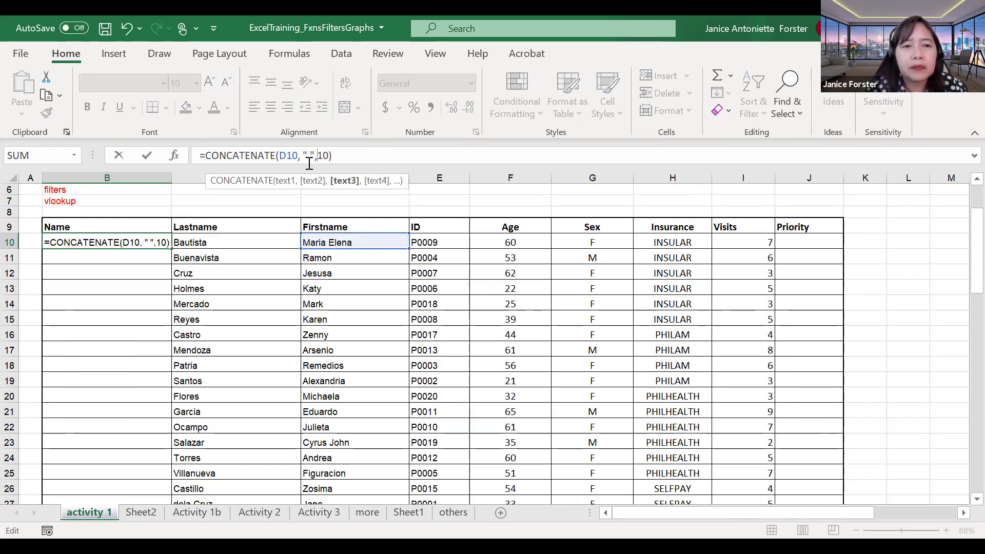
{"action": "type", "text": "C"}
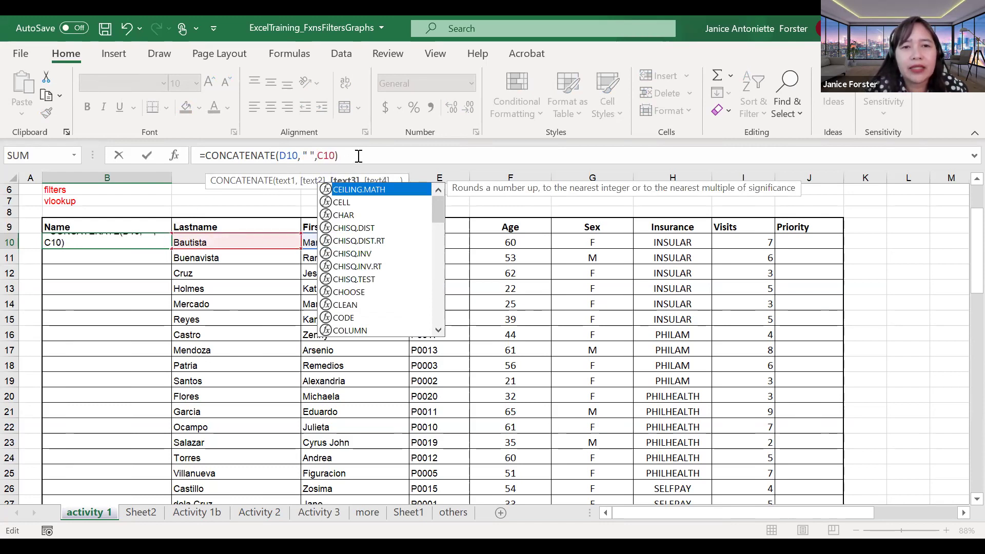
{"action": "left_click", "coordinate": [359, 156]}
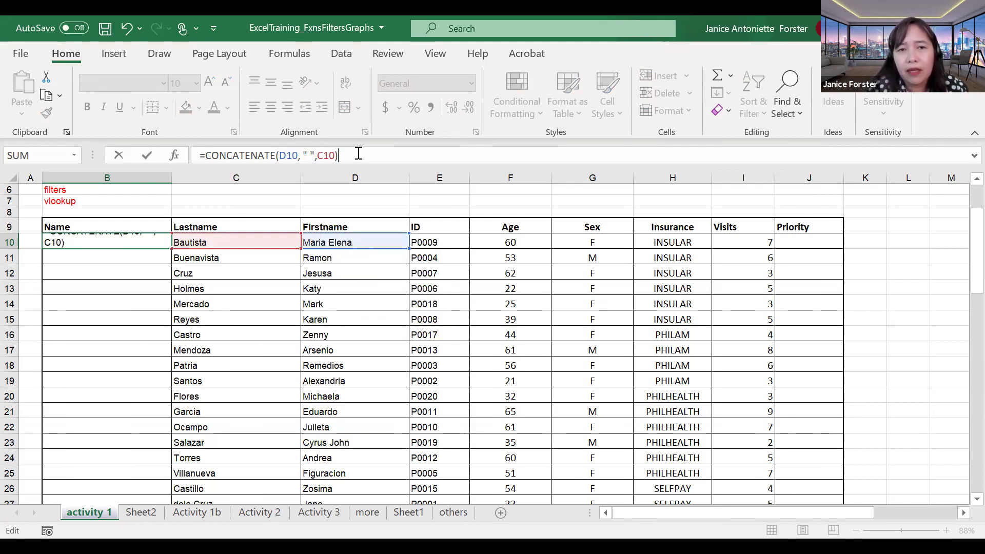
{"action": "key", "text": "Return"}
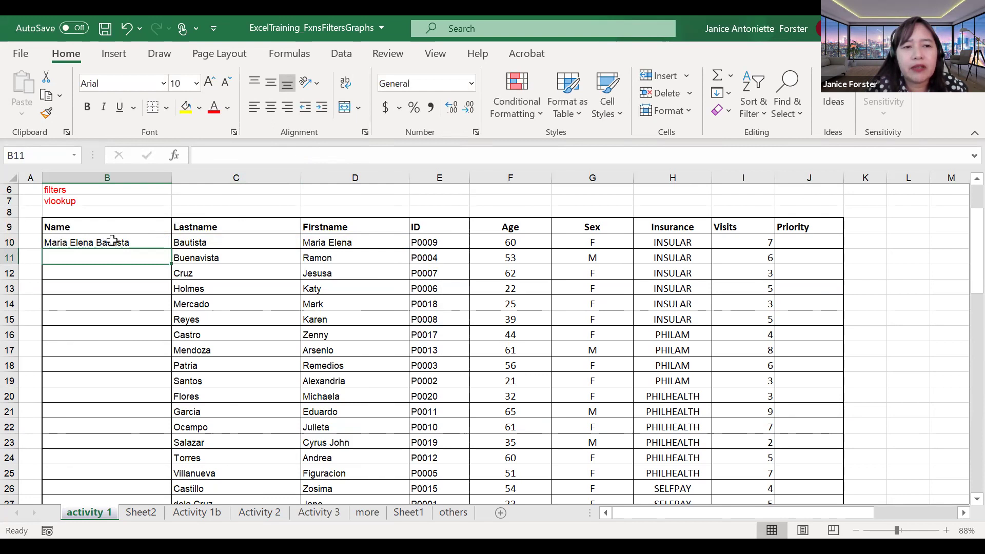
{"action": "left_click", "coordinate": [112, 240]}
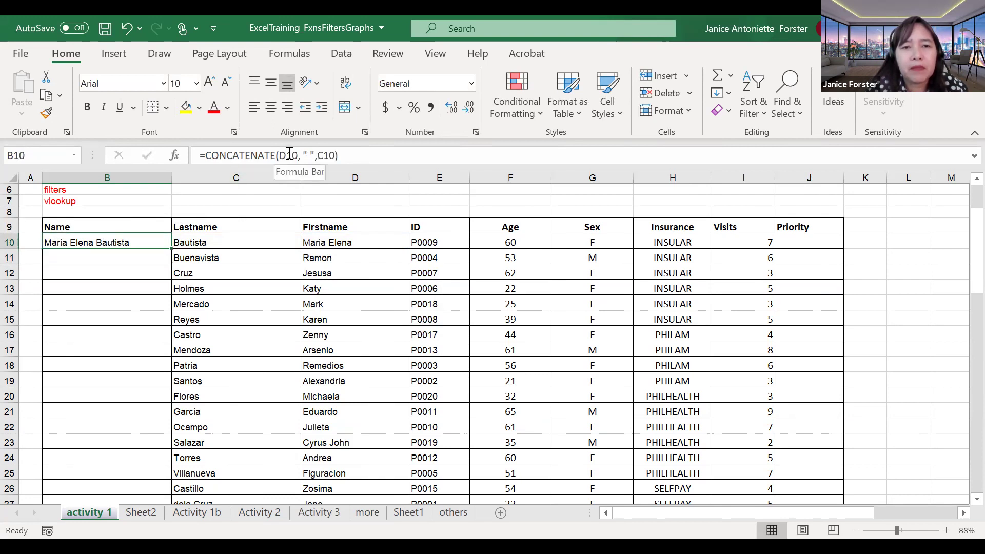
{"action": "left_click", "coordinate": [288, 154]}
{"action": "key", "text": "BackSpace"}
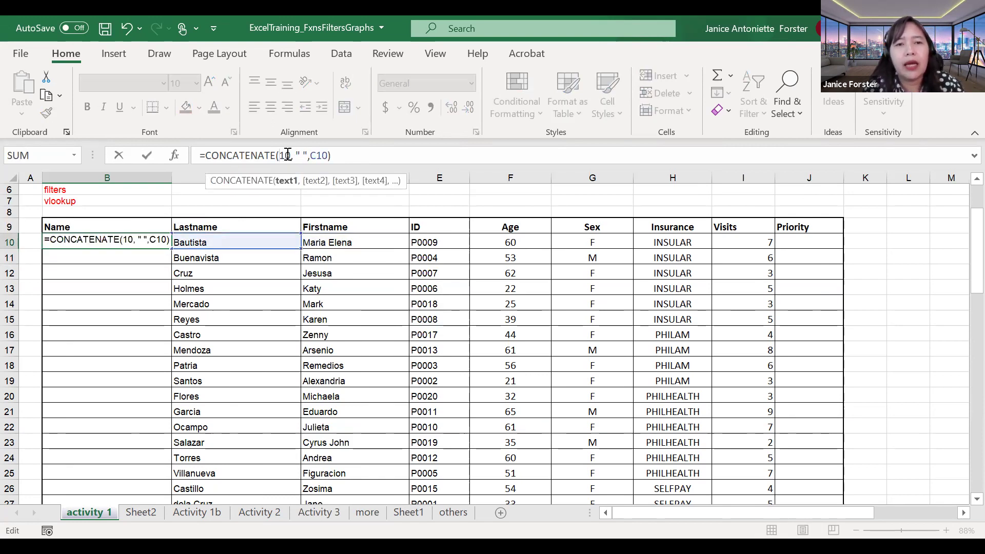
{"action": "type", "text": "C10,"}
{"action": "key", "text": "Right"}
{"action": "key", "text": "Right"}
{"action": "key", "text": "Right"}
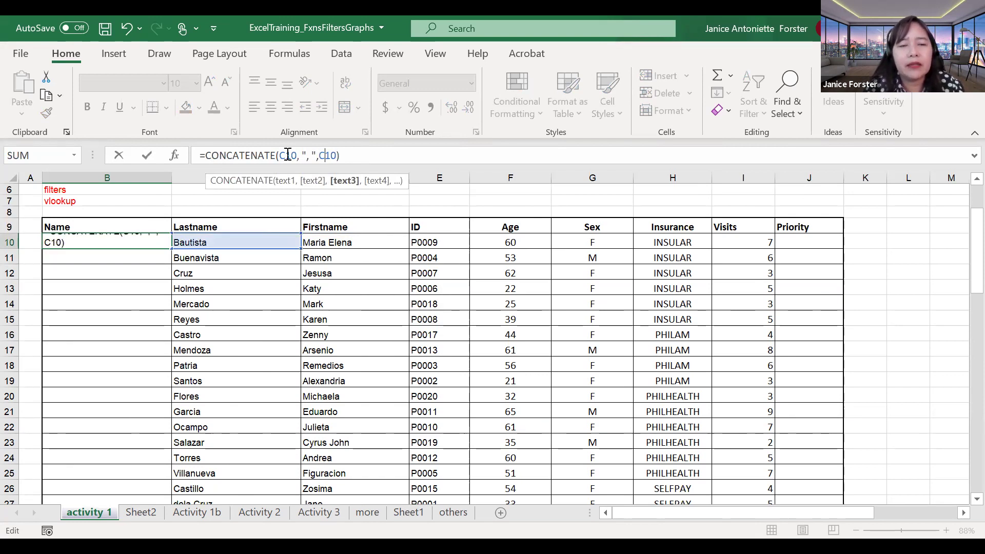
{"action": "key", "text": "BackSpace"}
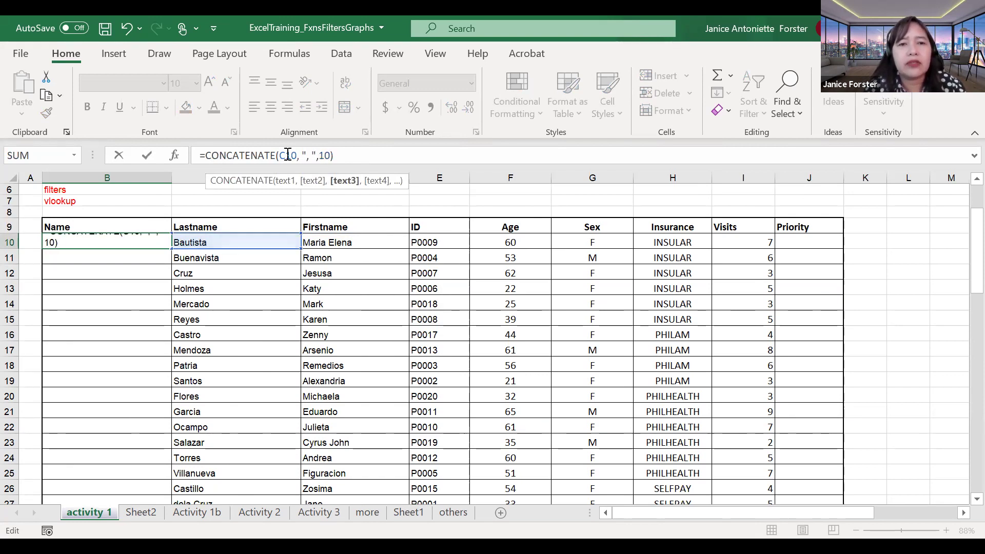
{"action": "type", "text": "D"}
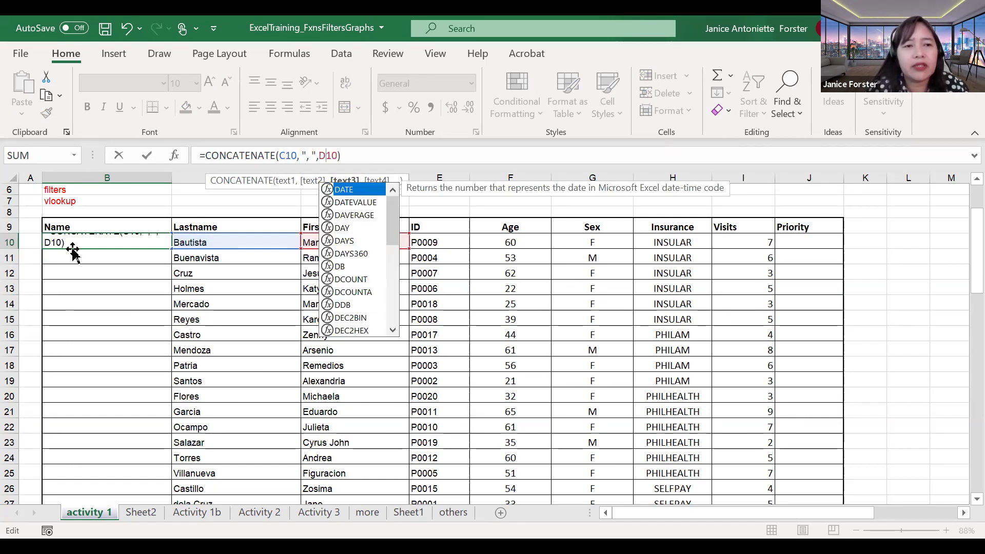
{"action": "key", "text": "Return"}
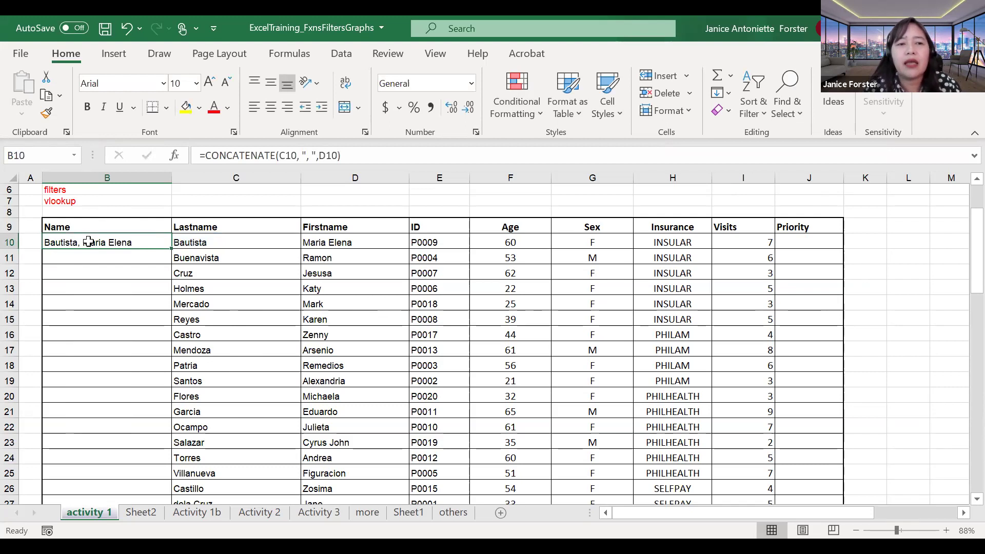
{"action": "left_click", "coordinate": [108, 256]}
Step: Fill the Name formula down to B29, spot-check rows, then show PowerPoint slide 8 on SumIf
{"action": "left_click", "coordinate": [153, 240]}
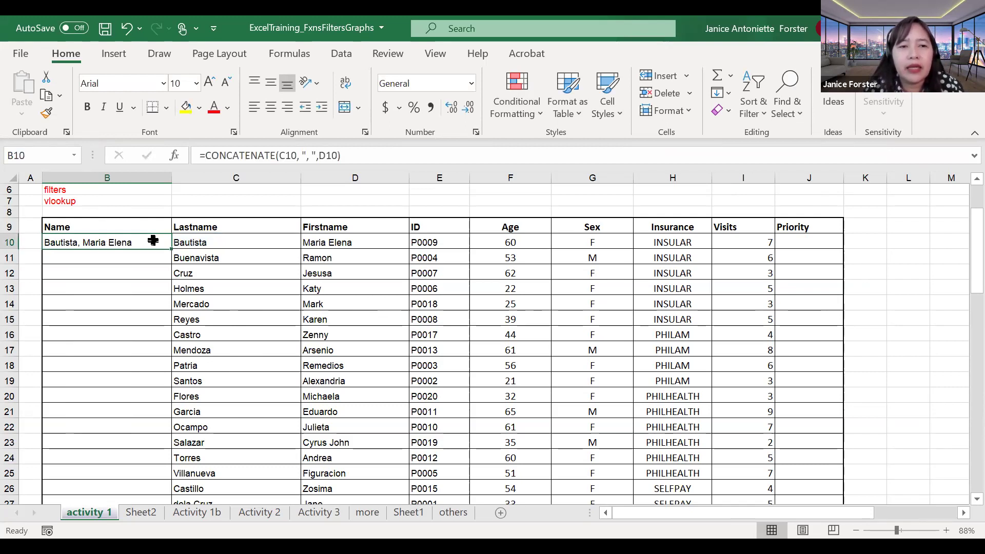
{"action": "left_click_drag", "start_coordinate": [171, 249], "coordinate": [157, 474]}
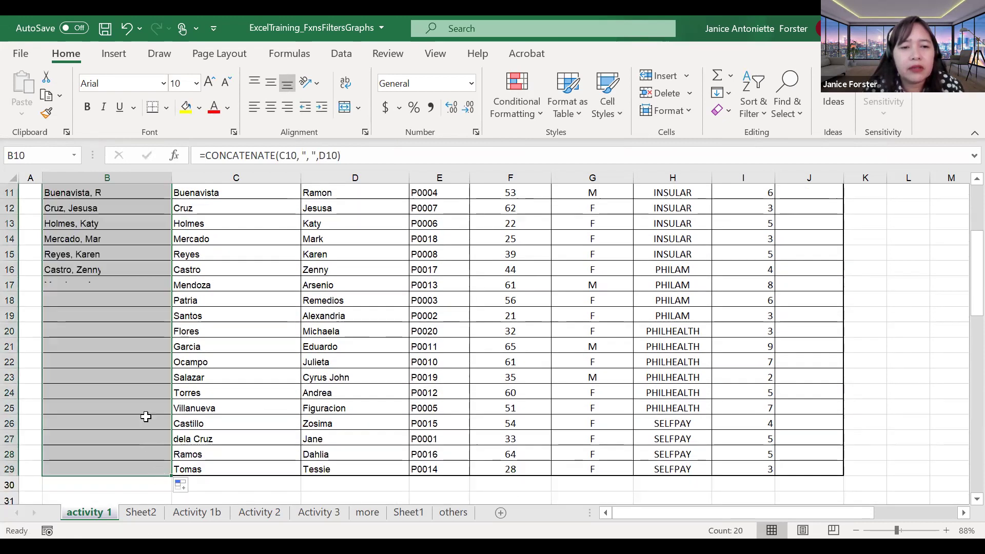
{"action": "left_click", "coordinate": [134, 361]}
{"action": "scroll", "coordinate": [135, 361], "scroll_direction": "up", "scroll_amount": 1}
{"action": "scroll", "coordinate": [135, 360], "scroll_direction": "up", "scroll_amount": 3}
{"action": "scroll", "coordinate": [134, 361], "scroll_direction": "down", "scroll_amount": 1}
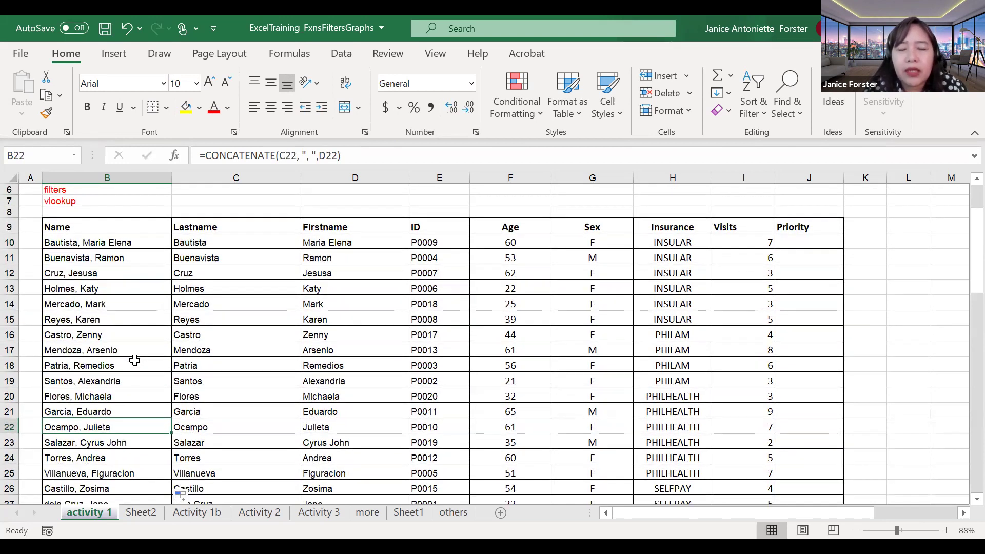
{"action": "left_click", "coordinate": [111, 366]}
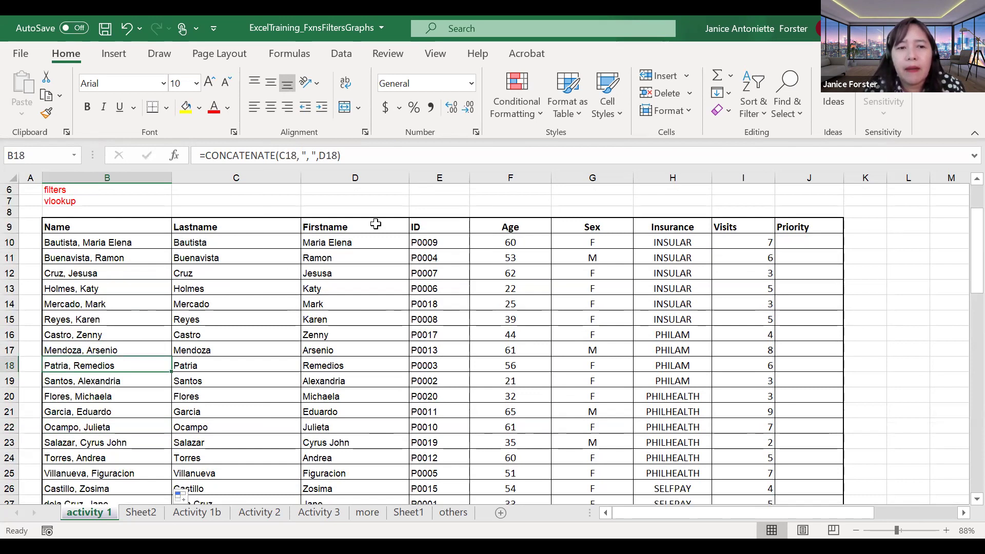
{"action": "left_click", "coordinate": [155, 306]}
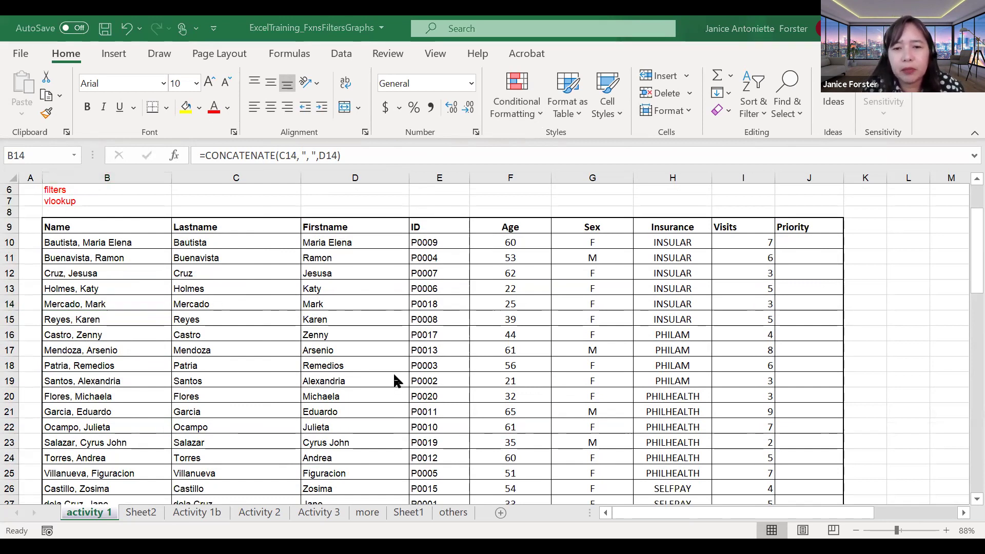
{"action": "key", "text": "alt+Tab"}
{"action": "scroll", "coordinate": [397, 381], "scroll_direction": "down", "scroll_amount": 1}
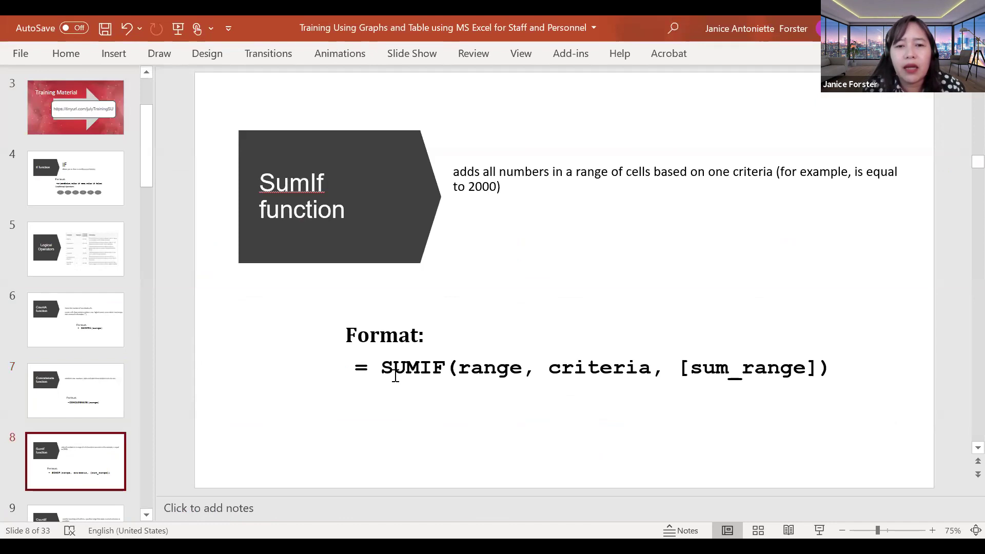
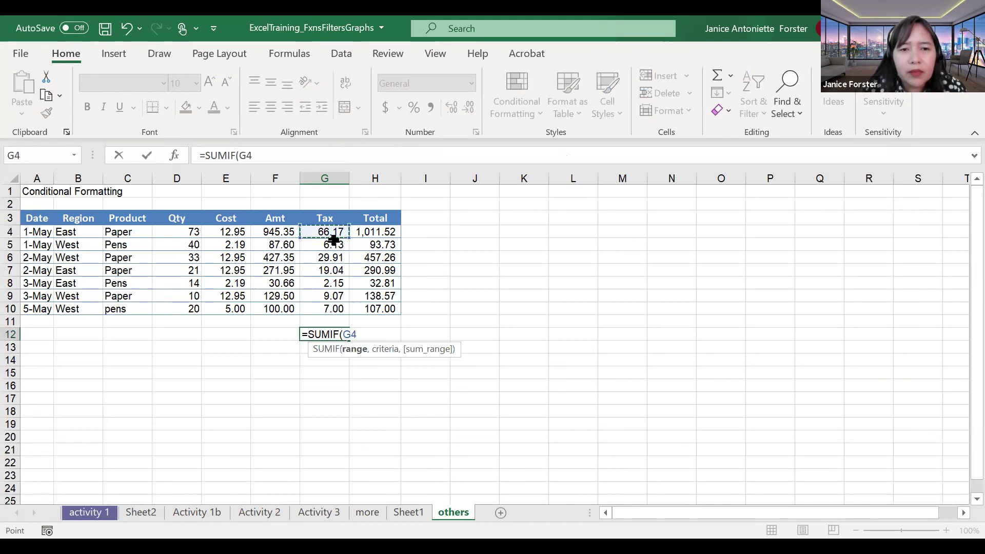
Step: Enter =SUMIF(G4:G10,">10") in G12, adding quotes around the criterion after the error
{"action": "left_click", "coordinate": [326, 310], "text": "shift"}
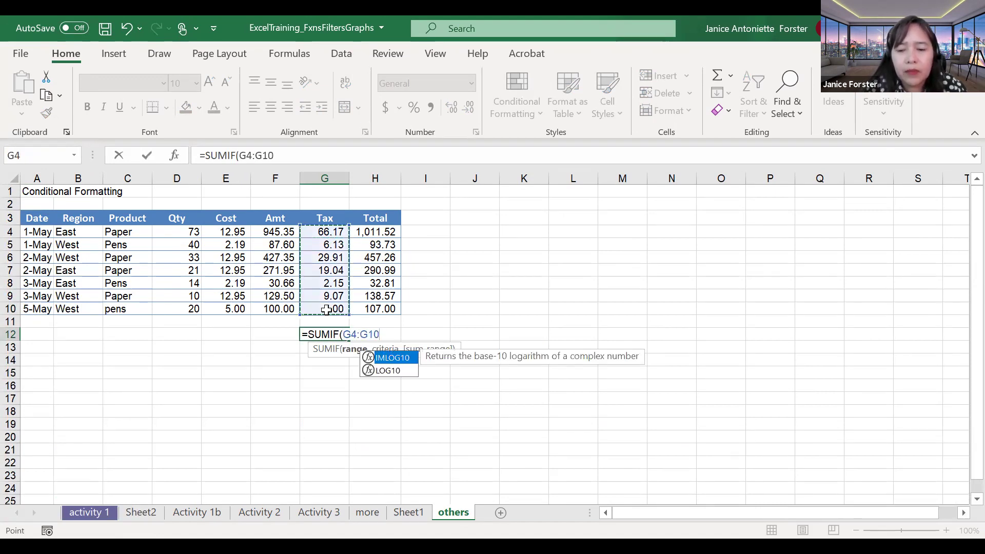
{"action": "type", "text": ",>10)"}
{"action": "key", "text": "Return"}
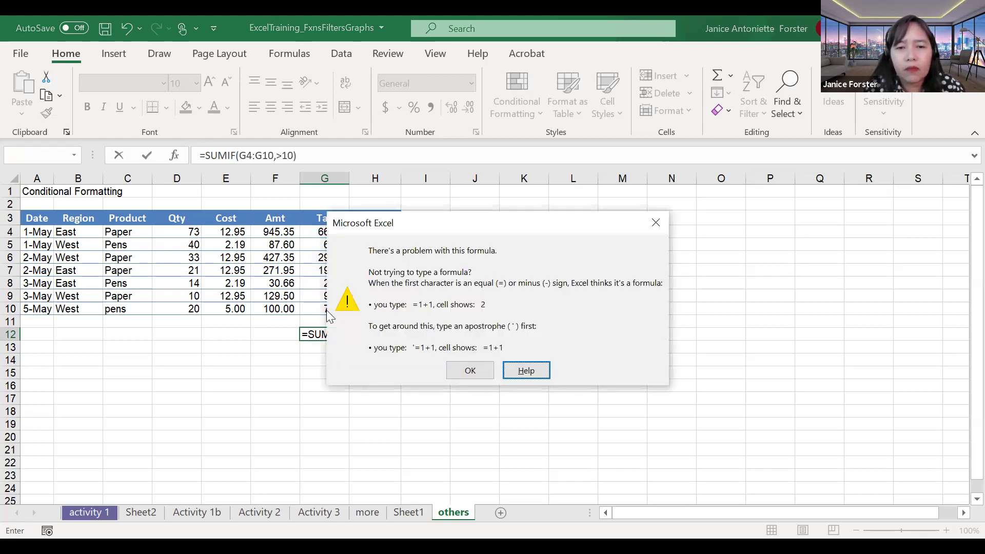
{"action": "key", "text": "Tab"}
{"action": "key", "text": "Return"}
{"action": "type", "text": "\">10\""}
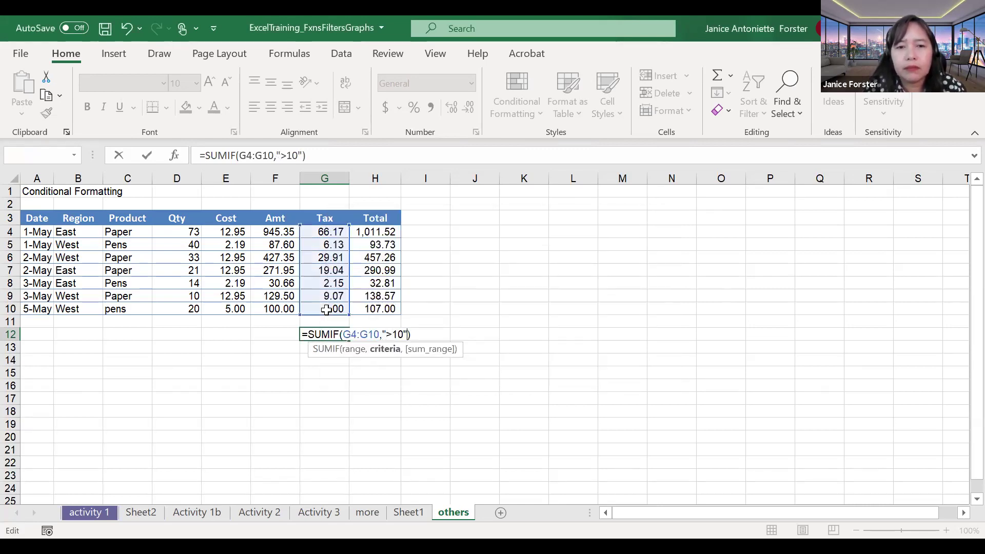
{"action": "key", "text": "Return"}
Step: Review G12's SUMIF formula, cancel an accidental edit, and reopen it for editing
{"action": "left_click", "coordinate": [328, 333]}
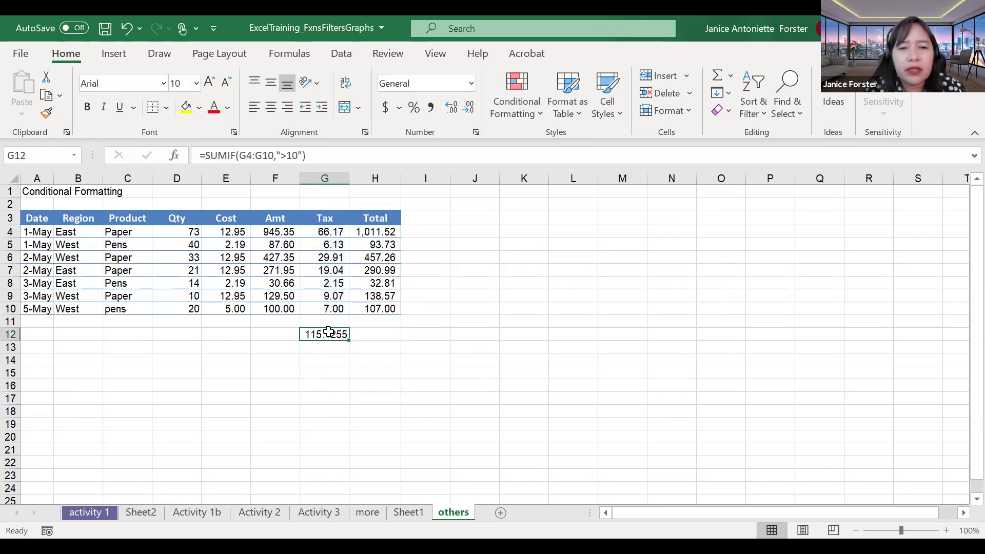
{"action": "double_click", "coordinate": [290, 156]}
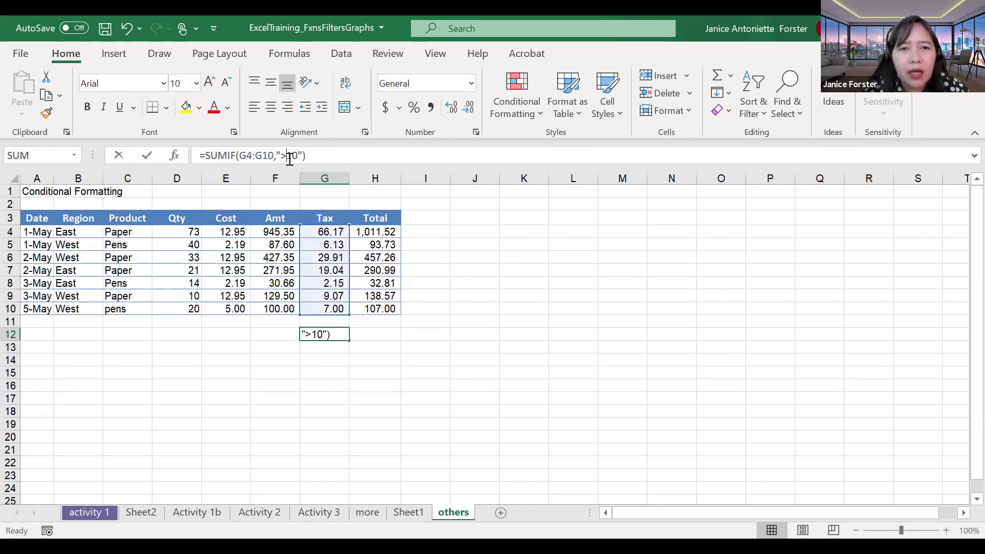
{"action": "left_click", "coordinate": [332, 351]}
{"action": "key", "text": "Escape"}
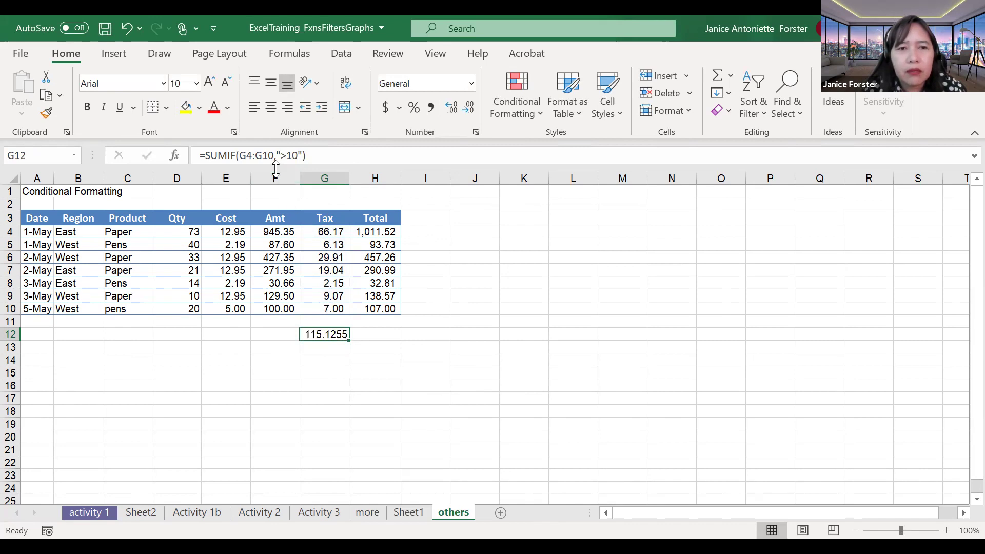
{"action": "double_click", "coordinate": [322, 332]}
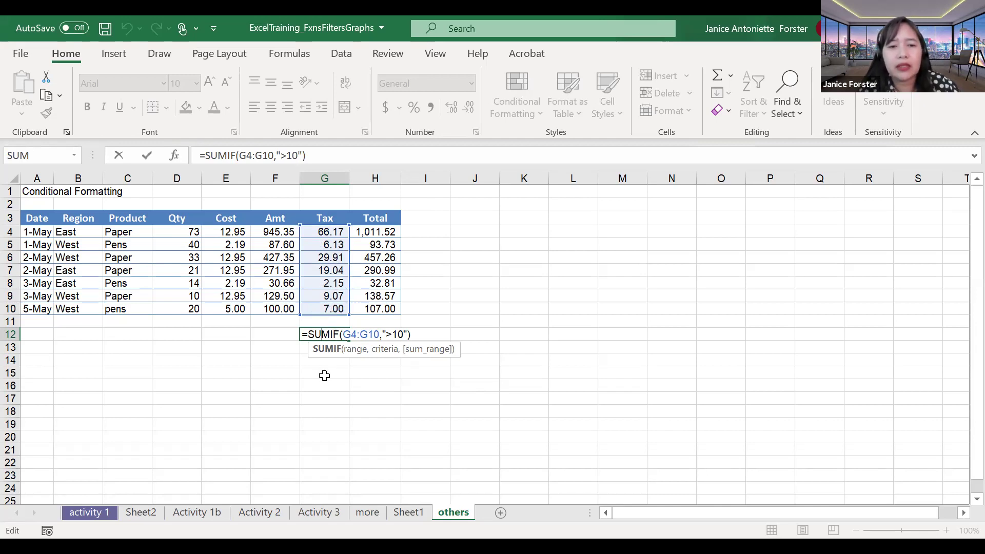
Step: Commit the SUMIF in G12 and enter =SUM(G4:G10) in G13, giving 139.47
{"action": "key", "text": "Return"}
{"action": "left_click", "coordinate": [330, 339]}
{"action": "key", "text": "ctrl+c"}
{"action": "left_click", "coordinate": [331, 350]}
{"action": "type", "text": "="}
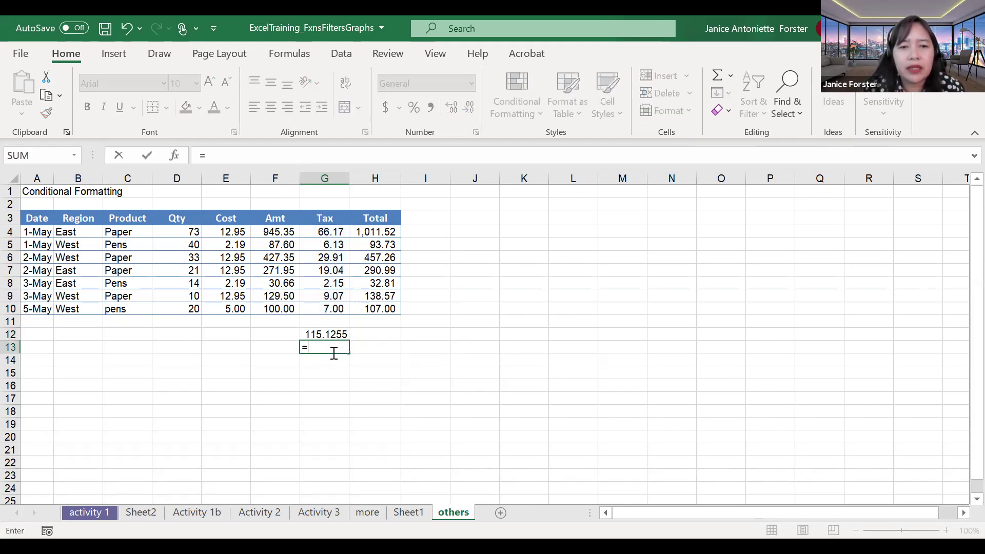
{"action": "type", "text": "SUM("}
{"action": "key", "text": "Up"}
{"action": "key", "text": "Up"}
{"action": "key", "text": "Up"}
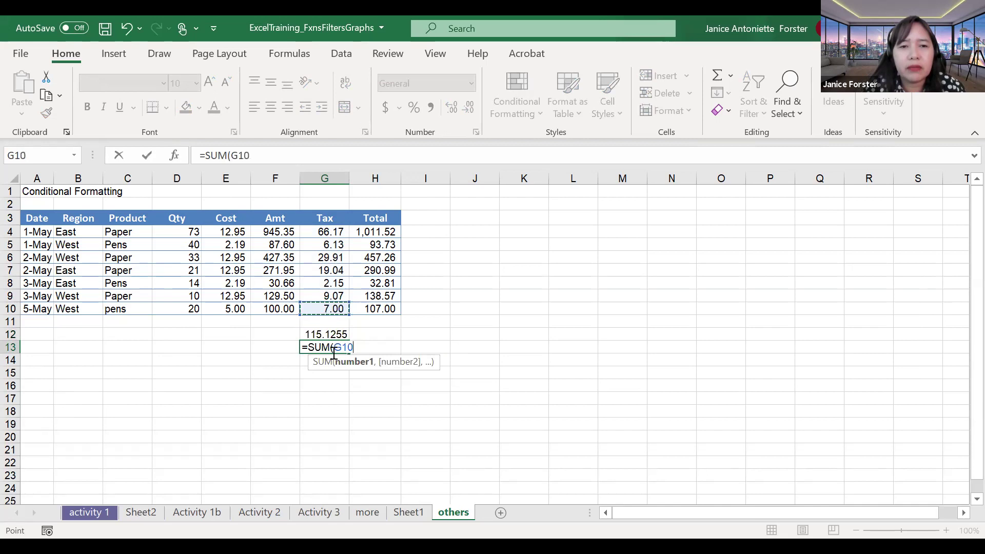
{"action": "key", "text": "shift+Up"}
{"action": "key", "text": "shift+Up"}
{"action": "key", "text": "shift+Up"}
{"action": "key", "text": "shift+Up"}
{"action": "key", "text": "shift+Up"}
{"action": "key", "text": "shift+Up"}
{"action": "type", "text": ")"}
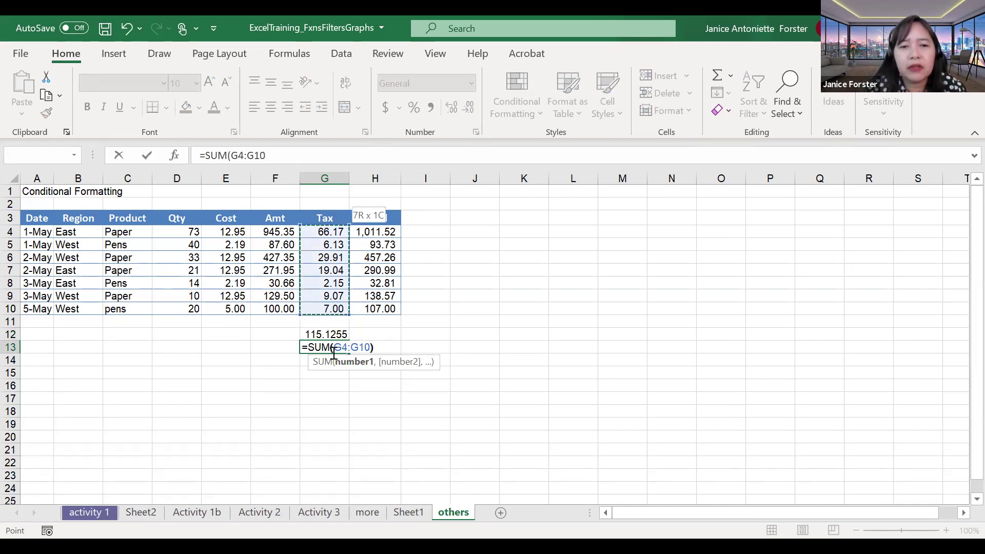
{"action": "key", "text": "Return"}
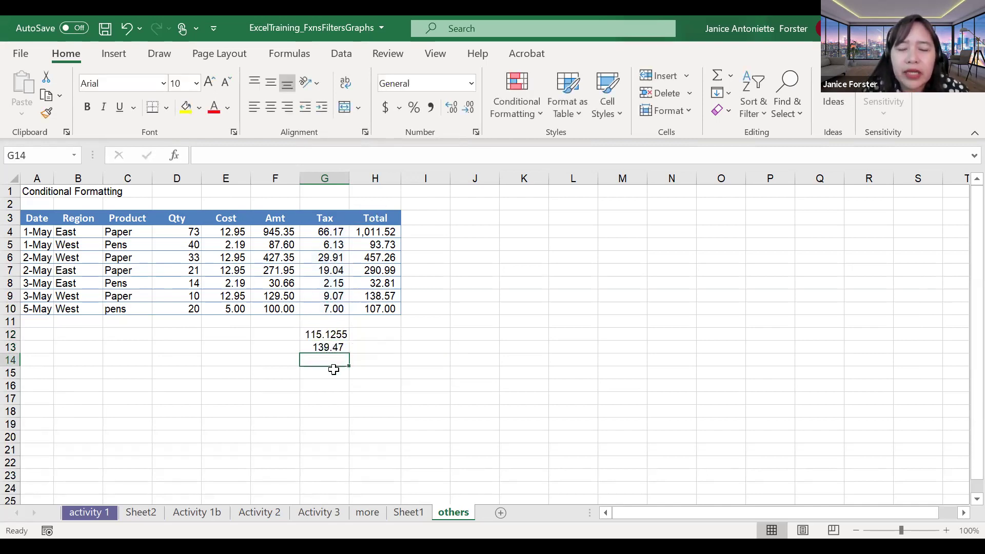
Step: Check the formula behind the 139.47 total, then reopen G12's SUMIF formula
{"action": "left_click", "coordinate": [332, 348]}
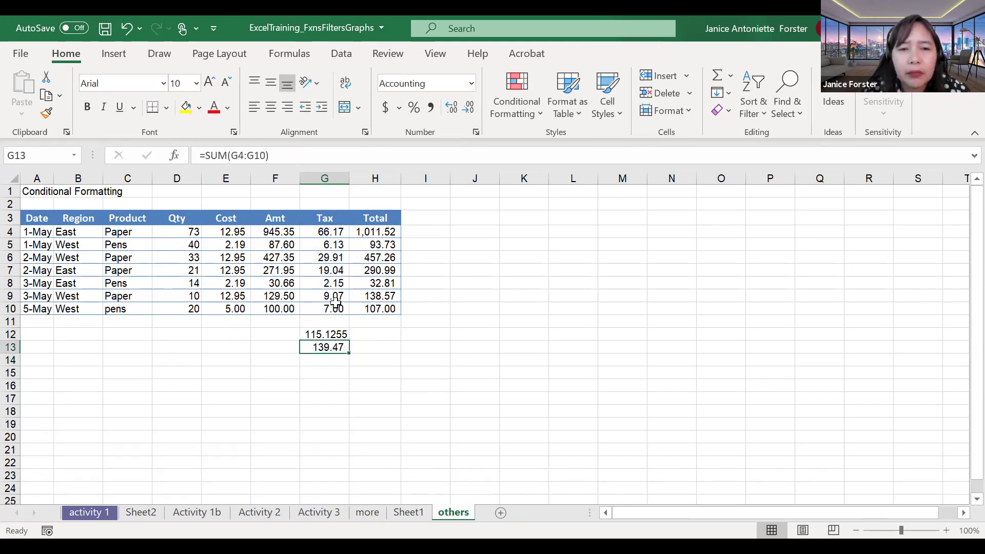
{"action": "left_click", "coordinate": [331, 358]}
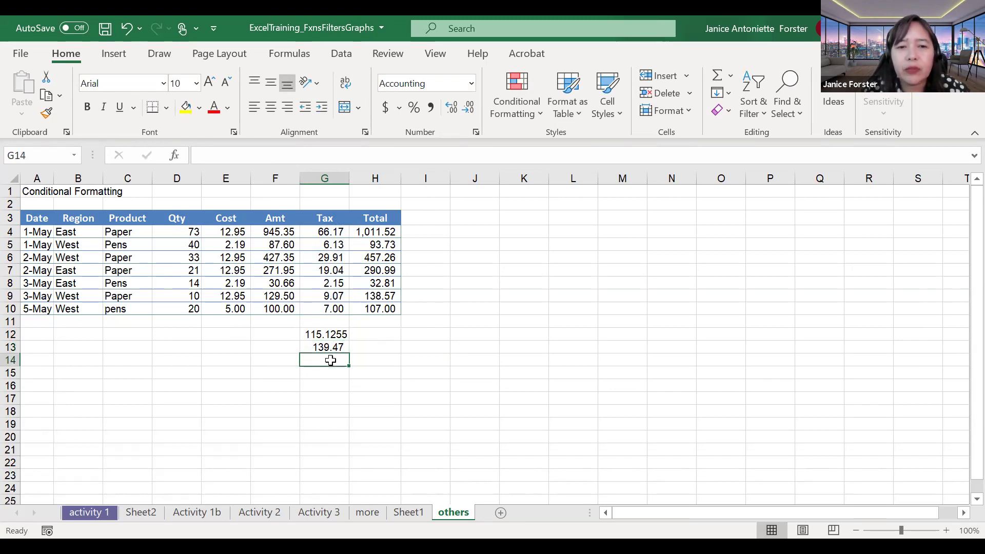
{"action": "left_click", "coordinate": [338, 333]}
{"action": "double_click", "coordinate": [339, 333]}
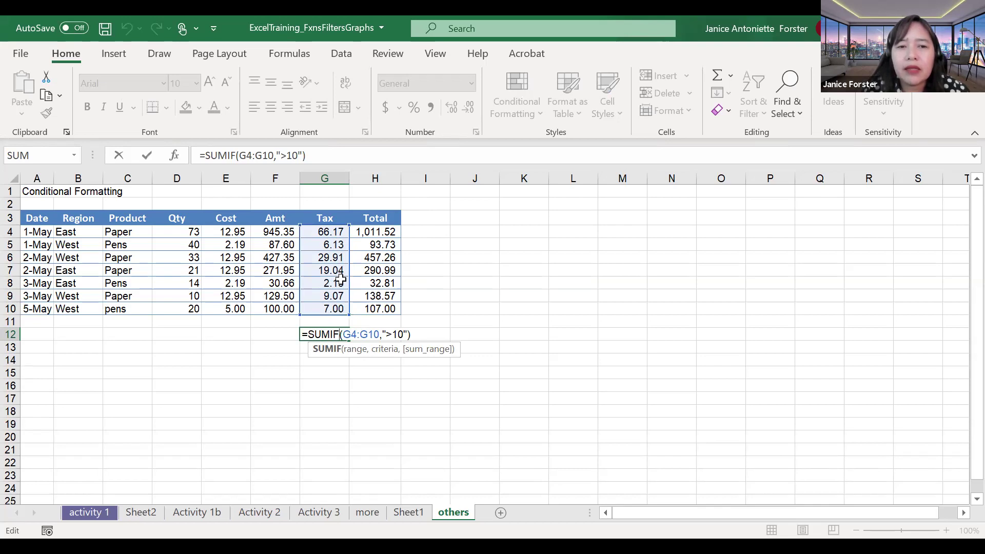
Step: Change G12's criterion from ">10" to "<=10" so it sums to 24.3432
{"action": "left_click", "coordinate": [317, 384]}
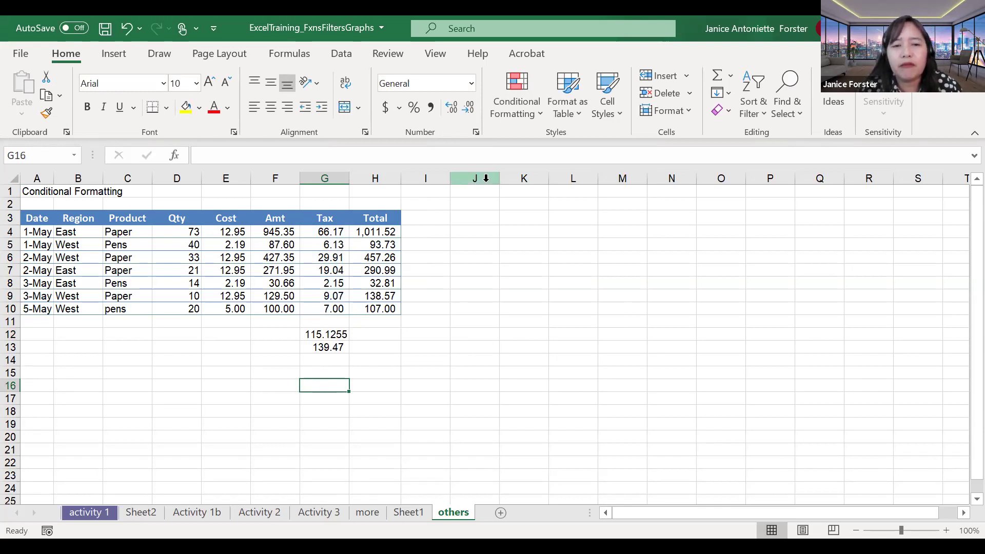
{"action": "double_click", "coordinate": [336, 332]}
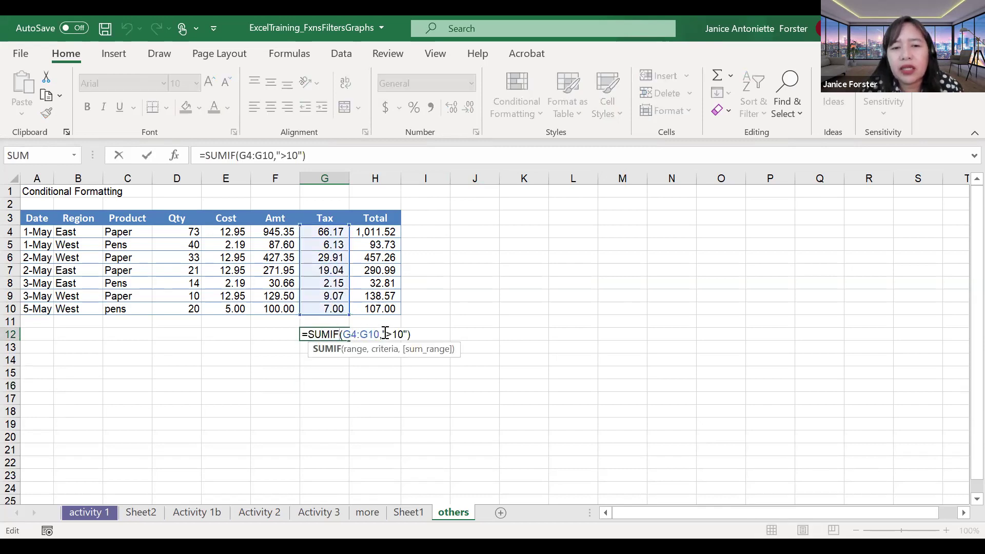
{"action": "left_click_drag", "start_coordinate": [386, 335], "coordinate": [393, 336]}
{"action": "type", "text": "<="}
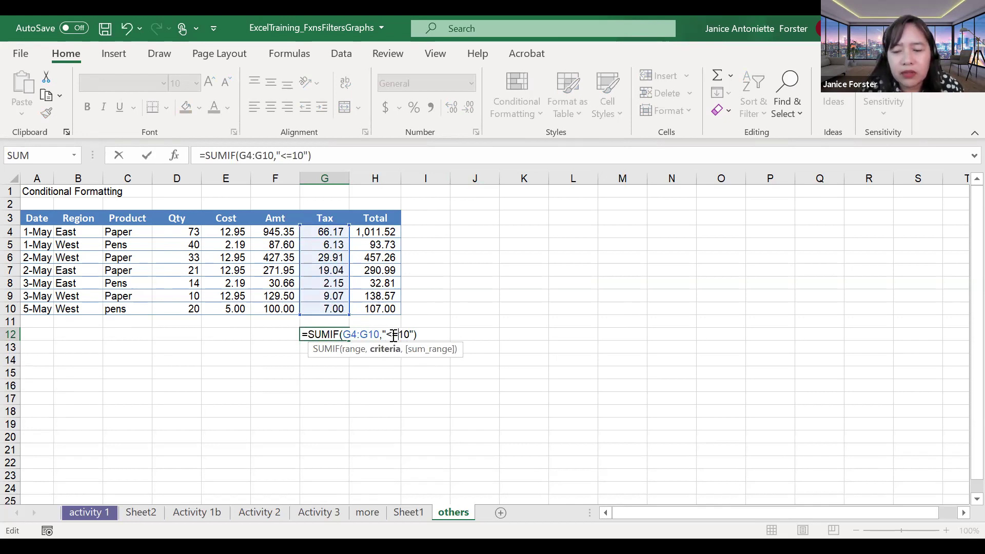
{"action": "key", "text": "Return"}
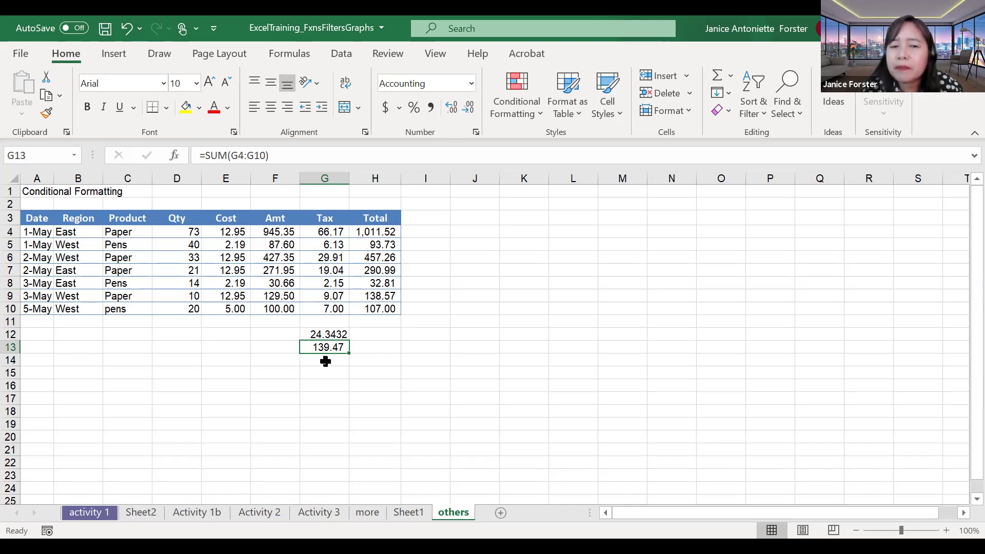
Step: Compare the G12 and G13 results, then bring up the PowerPoint SumIf slide
{"action": "left_click", "coordinate": [329, 334]}
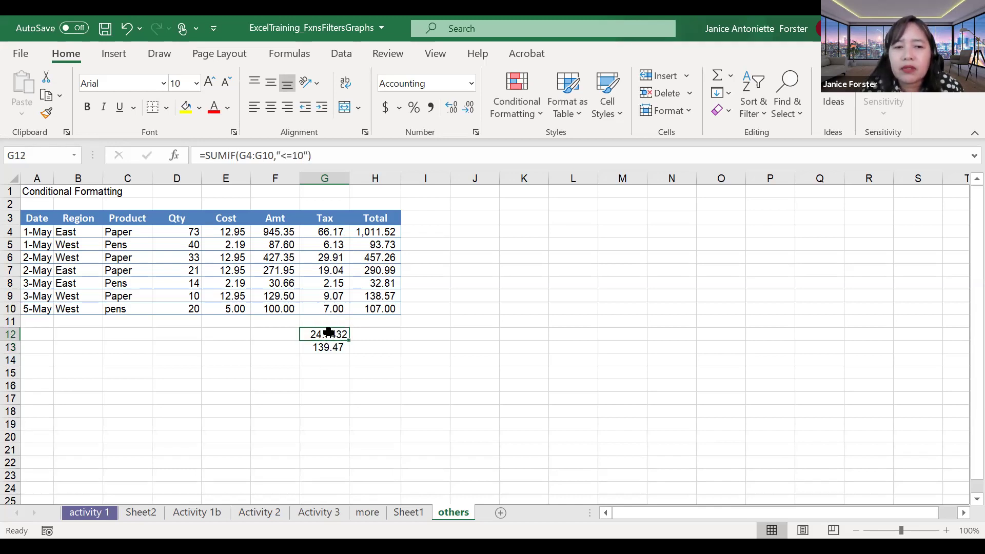
{"action": "left_click_drag", "start_coordinate": [329, 334], "coordinate": [328, 348]}
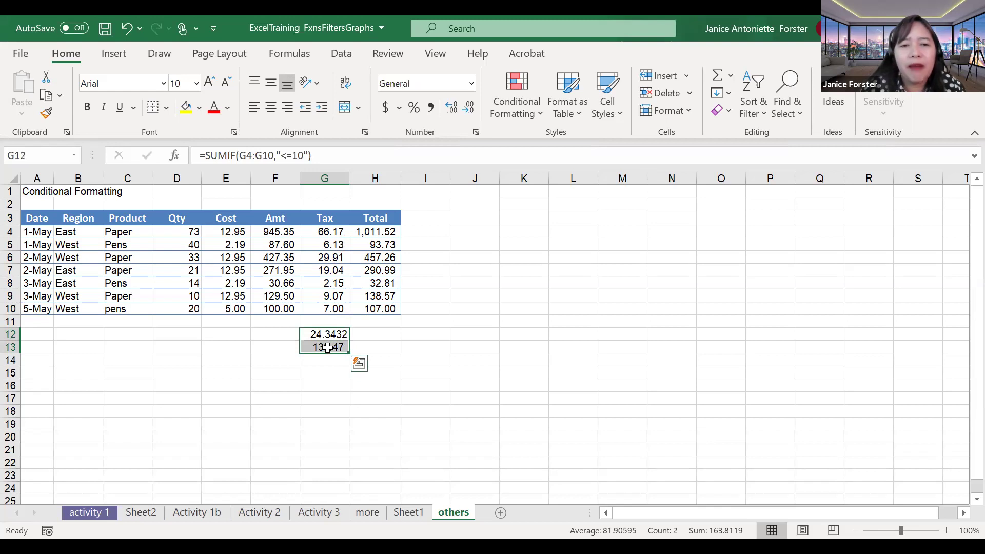
{"action": "key", "text": "Up"}
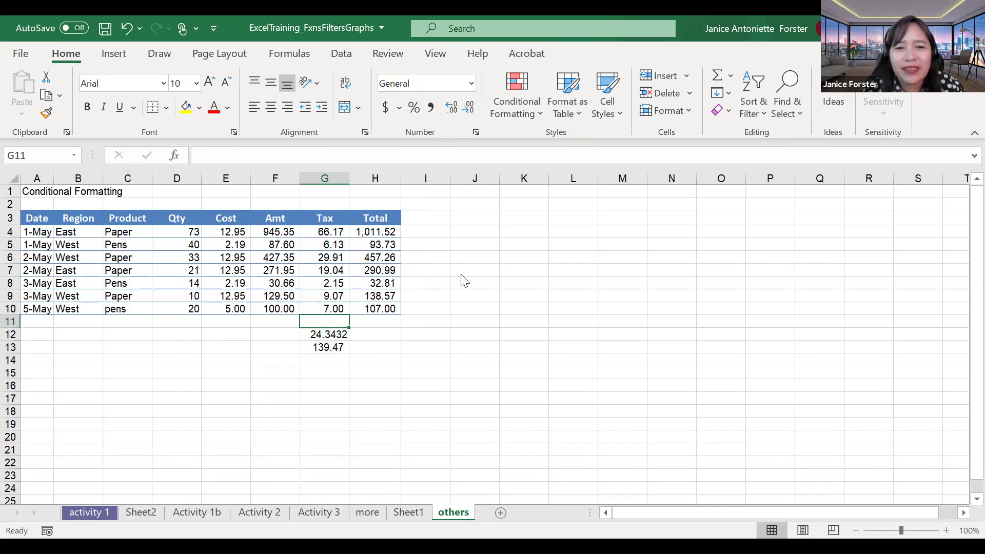
{"action": "key", "text": "alt+Tab"}
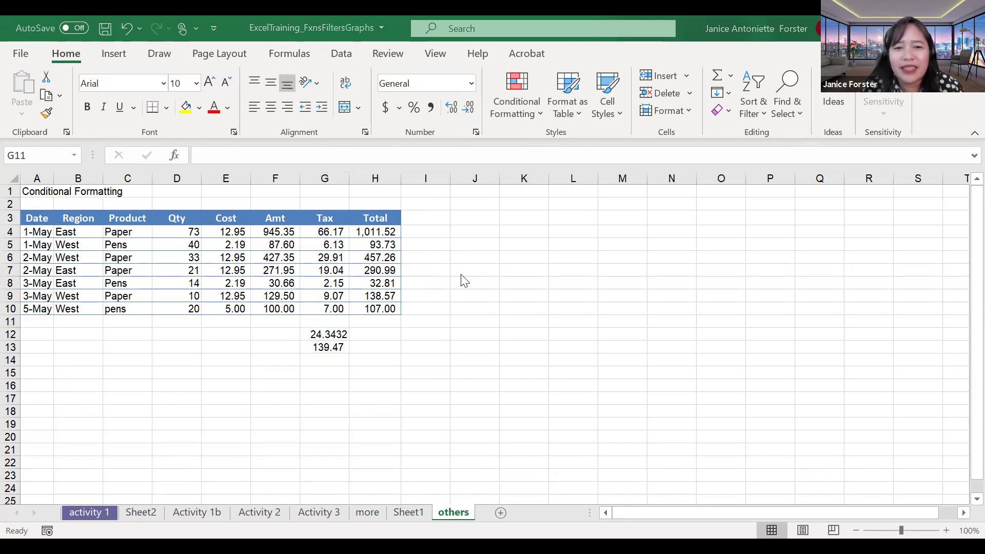
{"action": "key", "text": "alt+Tab"}
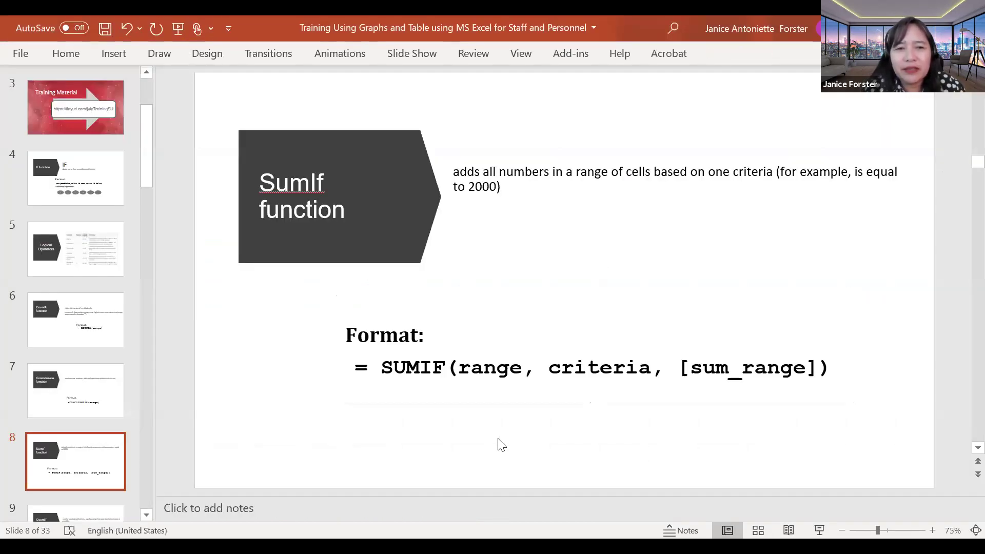
Step: Scroll the presentation from slide 8 to slide 9, the CountIf function slide
{"action": "scroll", "coordinate": [501, 445], "scroll_direction": "down", "scroll_amount": 1}
{"action": "scroll", "coordinate": [497, 444], "scroll_direction": "up", "scroll_amount": 1}
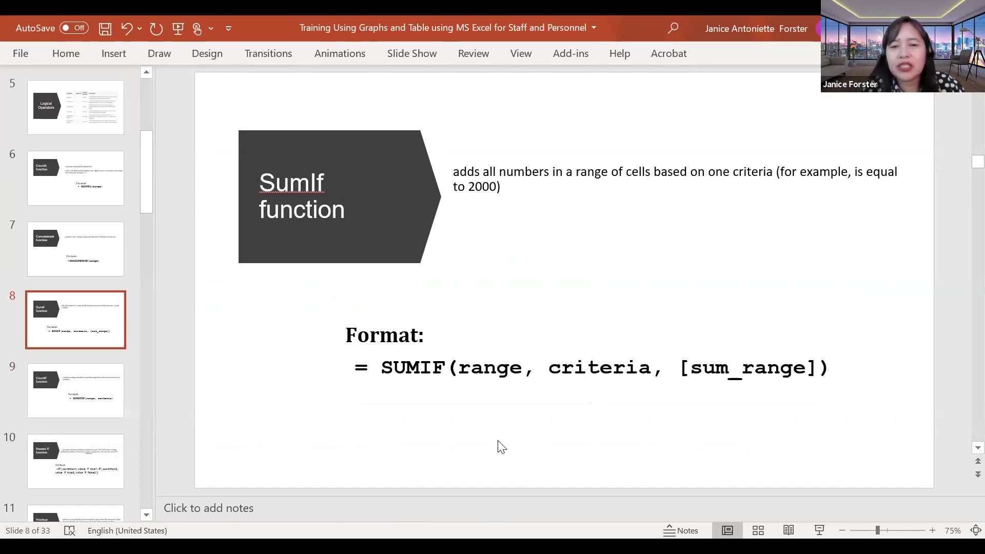
{"action": "scroll", "coordinate": [501, 447], "scroll_direction": "down", "scroll_amount": 1}
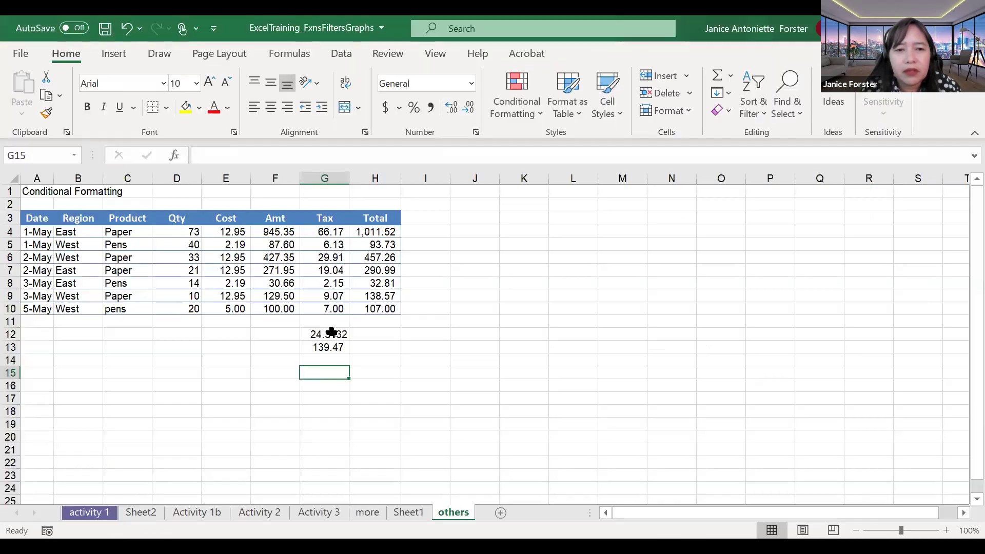
Step: Back in Excel, clear the result values from cells G12 to G14
{"action": "key", "text": "alt+Tab"}
{"action": "left_click_drag", "start_coordinate": [329, 338], "coordinate": [328, 357]}
{"action": "key", "text": "Delete"}
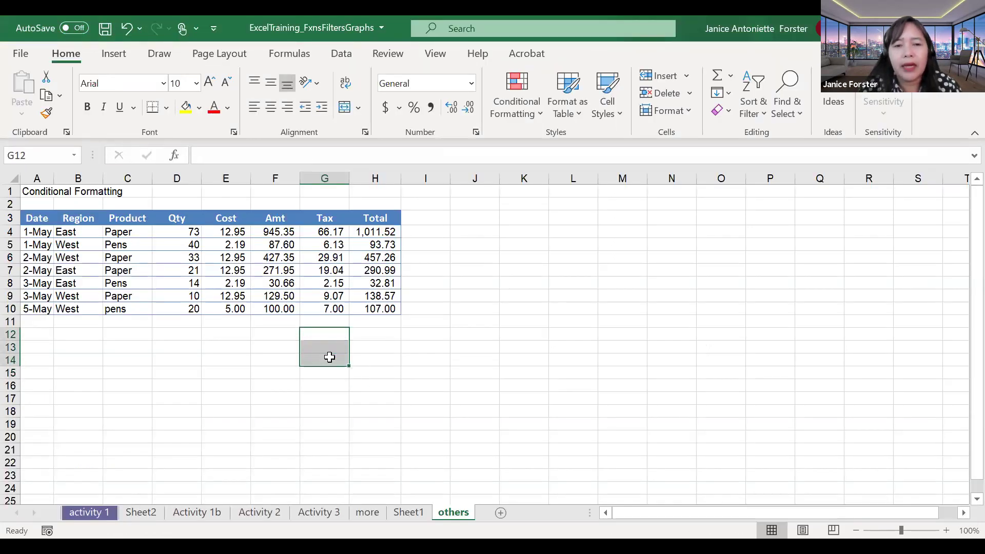
{"action": "key", "text": "Up"}
{"action": "key", "text": "Down"}
Step: Enter =COUNT(G4:G10) in G12, which returns 7
{"action": "type", "text": "="}
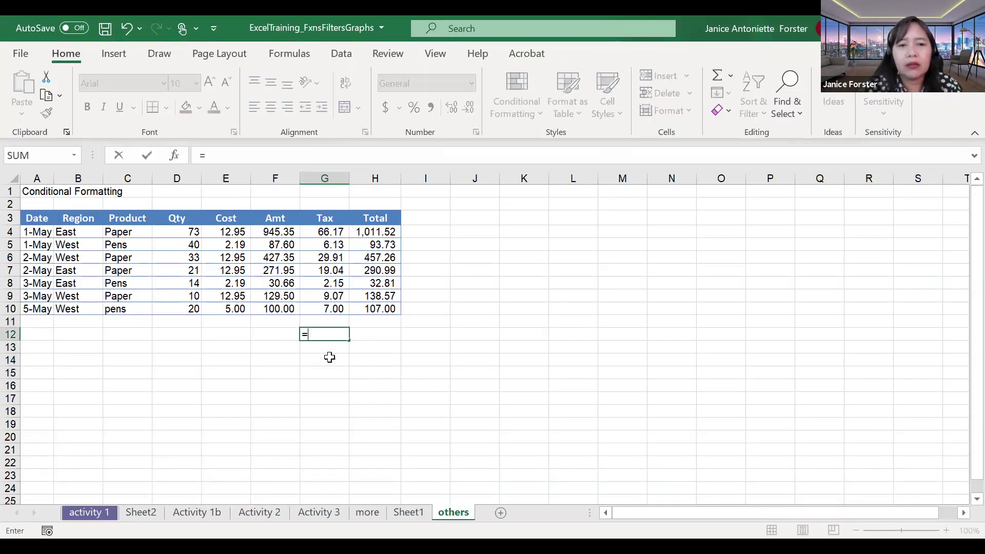
{"action": "type", "text": "COUNT("}
{"action": "key", "text": "Up"}
{"action": "key", "text": "Up"}
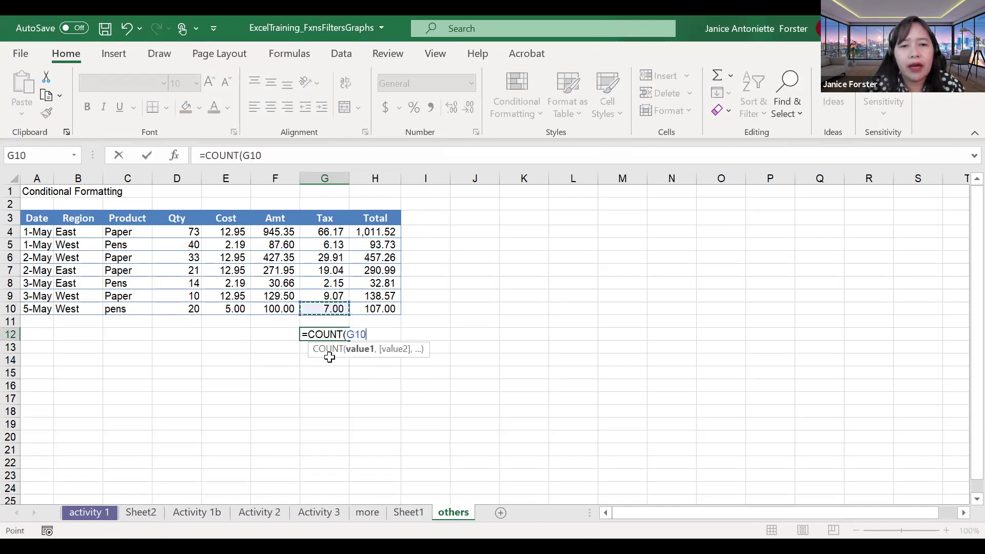
{"action": "key", "text": "shift+Up"}
{"action": "key", "text": "shift+Up"}
{"action": "key", "text": "shift+Up"}
{"action": "key", "text": "shift+Up"}
{"action": "key", "text": "shift+Up"}
{"action": "key", "text": "shift+Up"}
{"action": "type", "text": ")"}
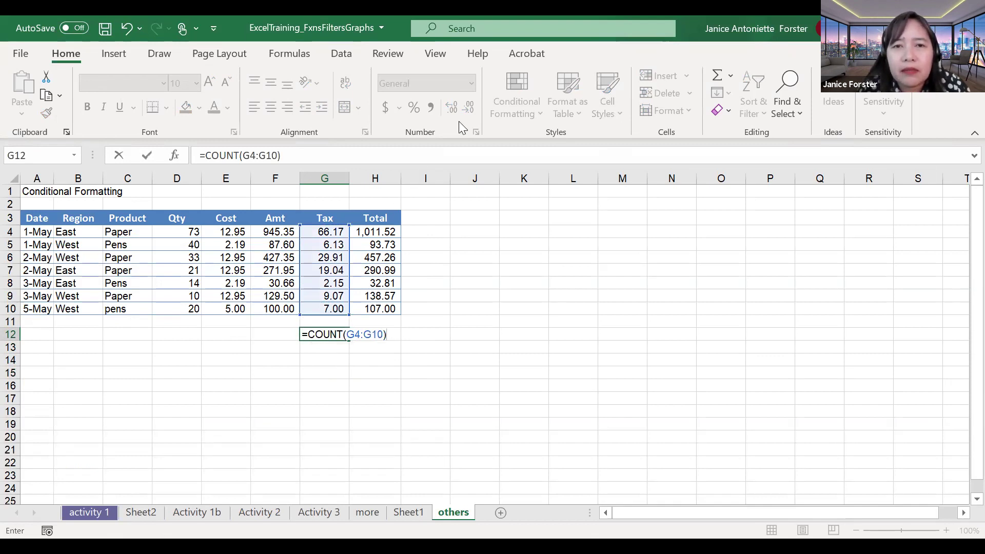
{"action": "left_click", "coordinate": [648, 266]}
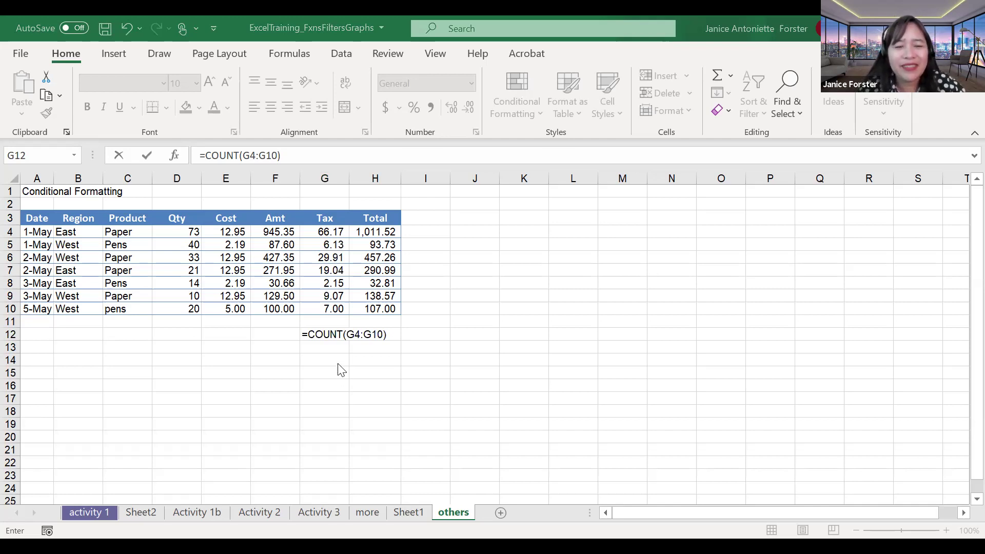
{"action": "left_click", "coordinate": [331, 337]}
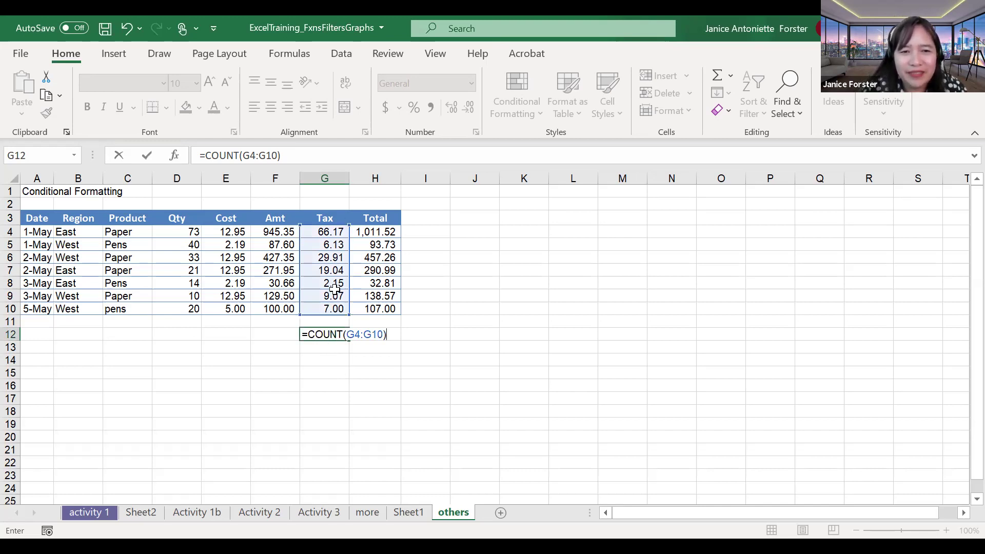
{"action": "key", "text": "Return"}
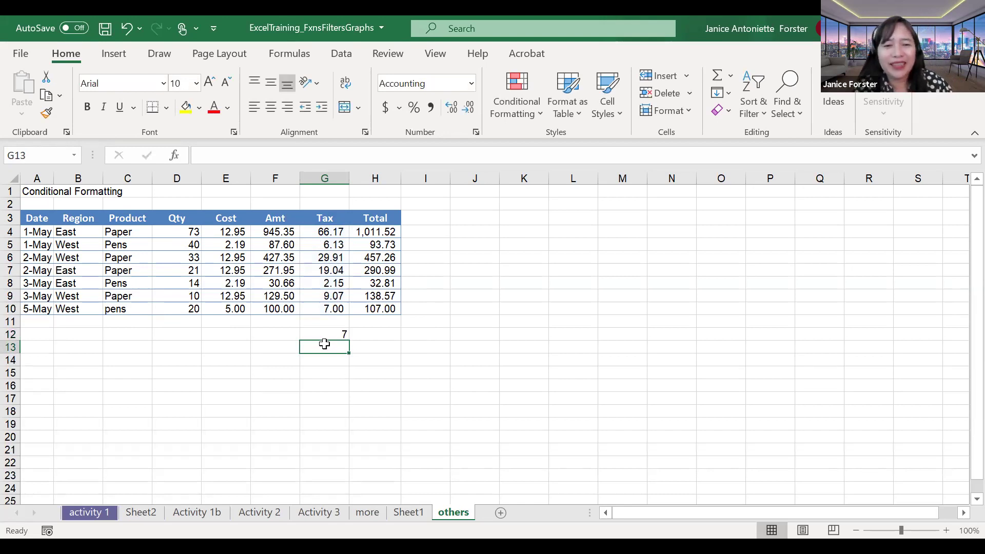
Step: Enter =COUNTIF(G4:G10,">15") in G13 using autocomplete, counting 3 Tax values above 15
{"action": "type", "text": "="}
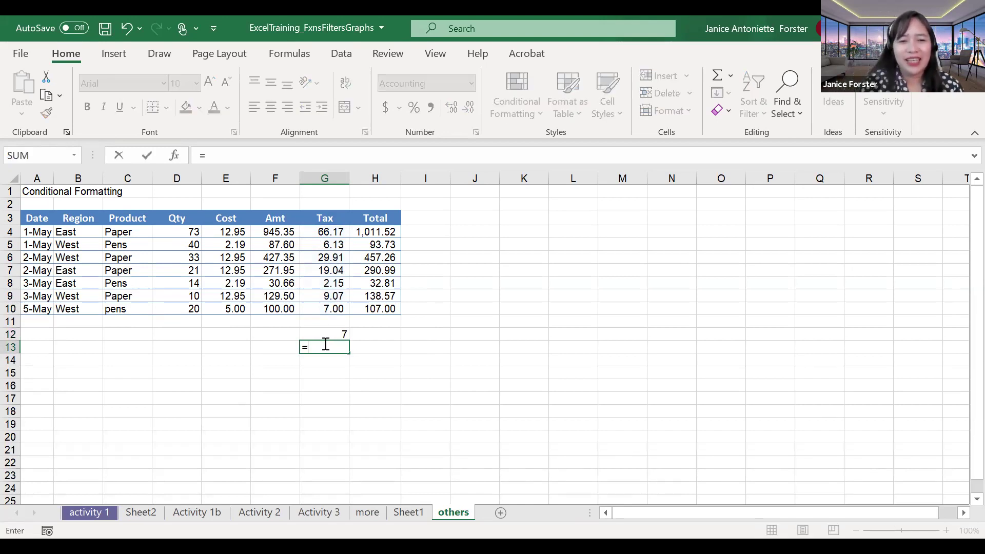
{"action": "type", "text": "COUNT"}
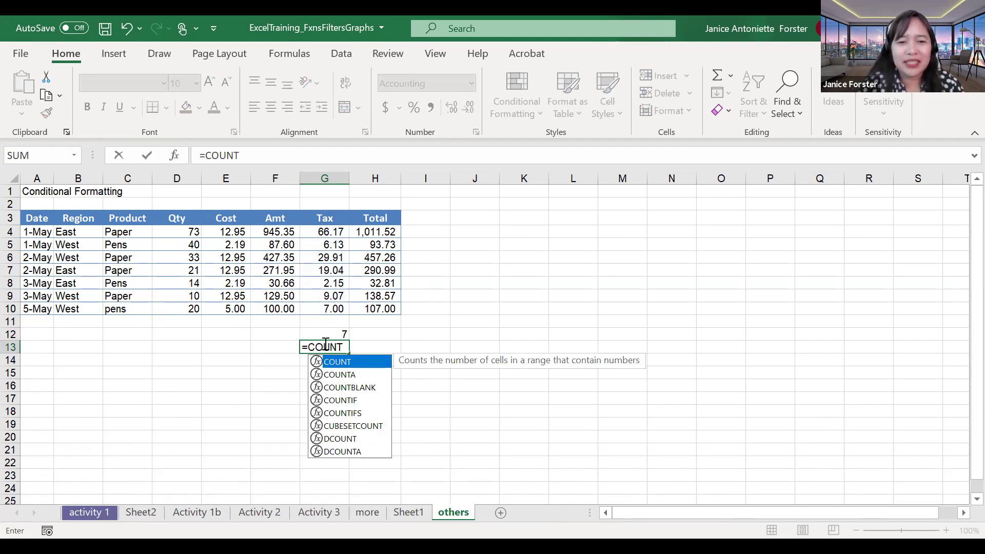
{"action": "key", "text": "Down"}
{"action": "key", "text": "Down"}
{"action": "key", "text": "Down"}
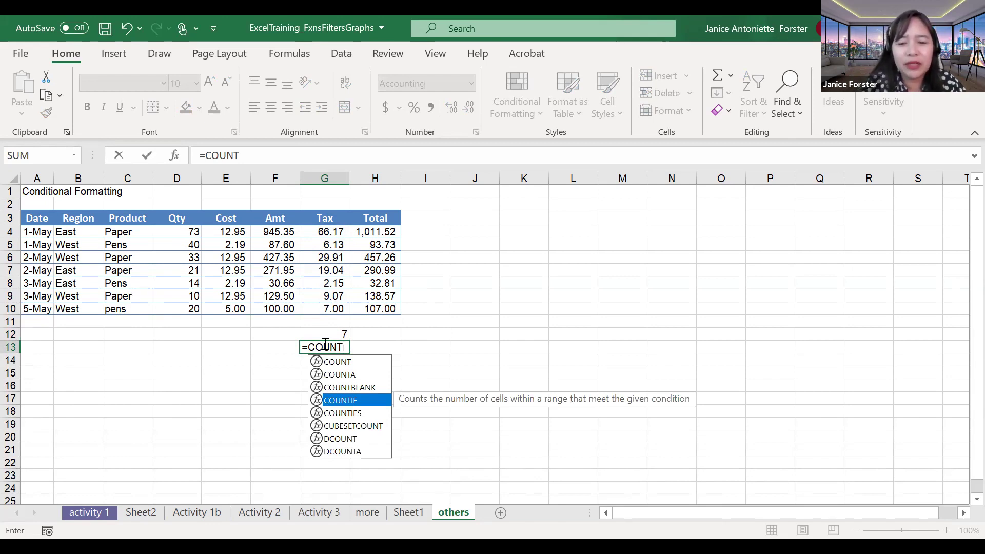
{"action": "key", "text": "Tab"}
{"action": "left_click_drag", "start_coordinate": [322, 230], "coordinate": [318, 311]}
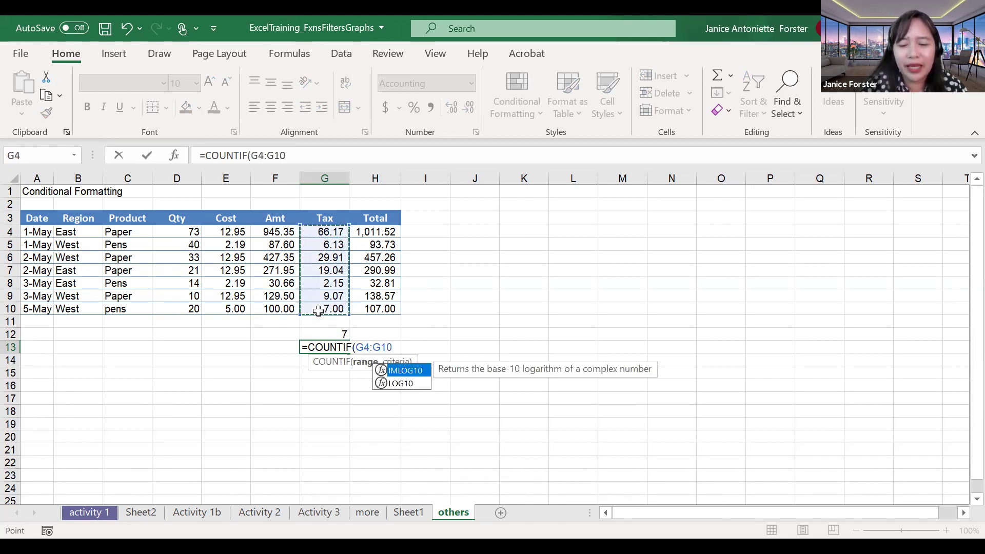
{"action": "type", "text": ","}
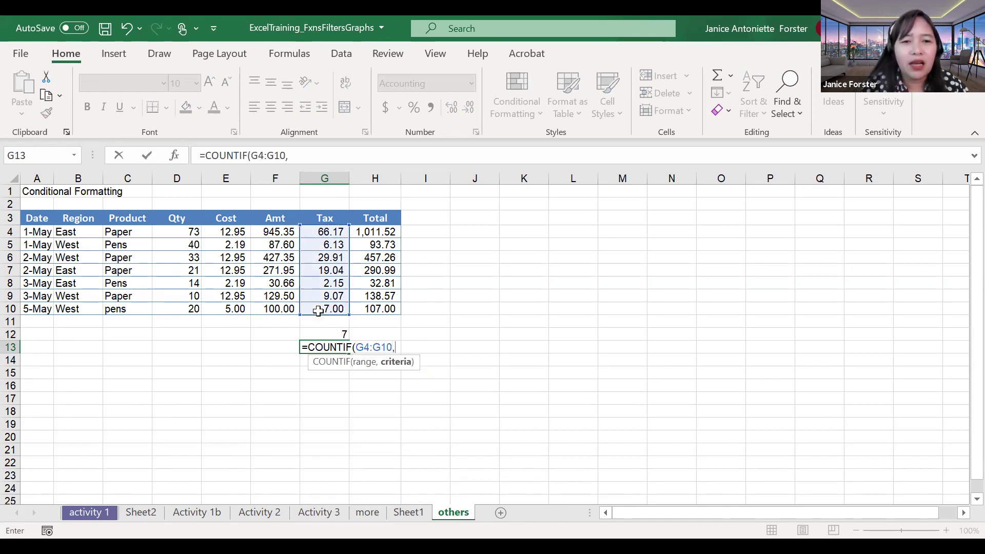
{"action": "type", "text": "\""}
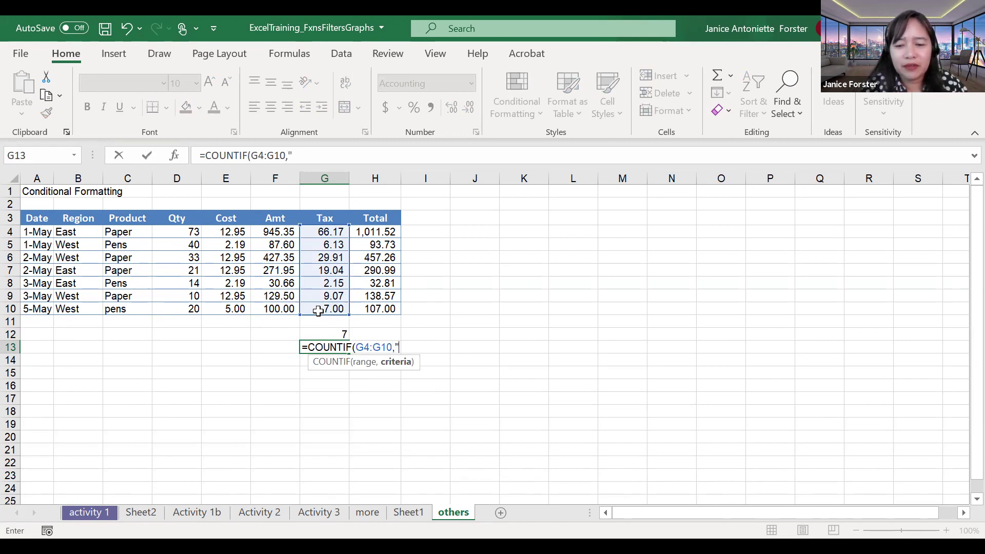
{"action": "type", "text": ">15\")"}
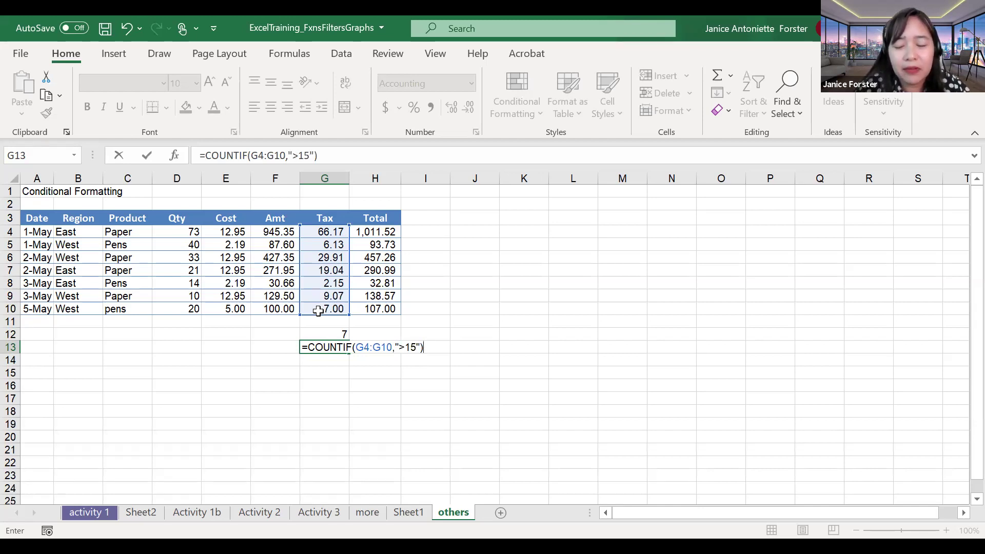
{"action": "key", "text": "ctrl+Return"}
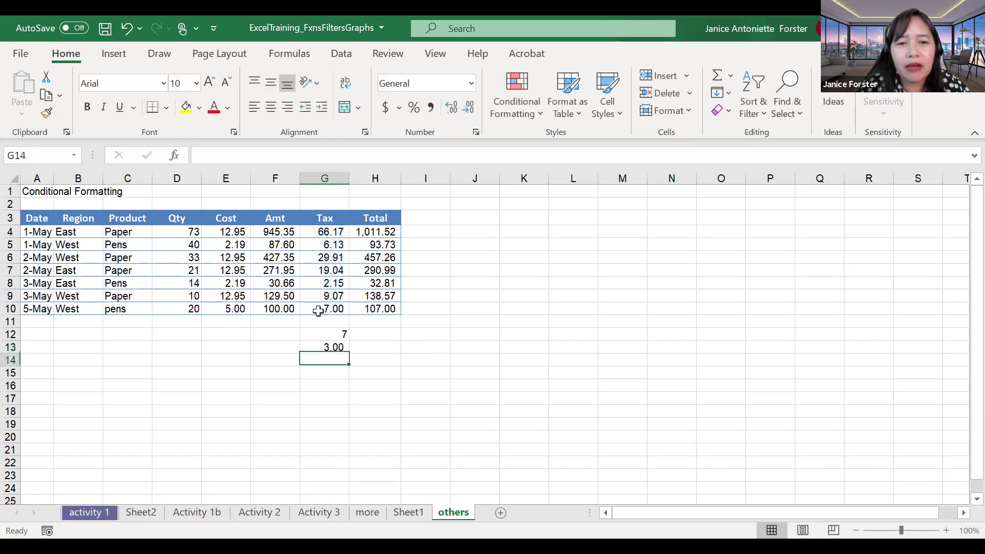
{"action": "double_click", "coordinate": [325, 347]}
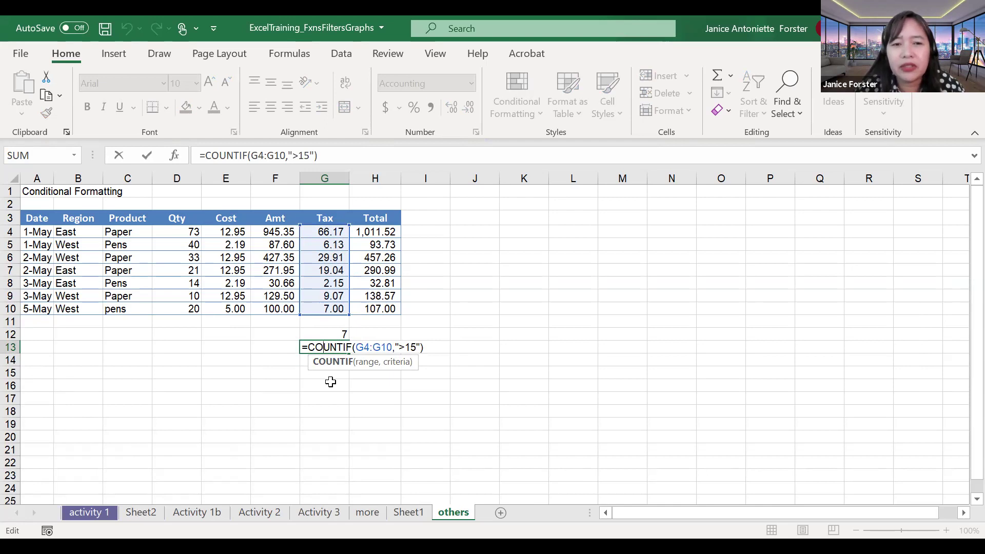
Step: Remove both decimal places so G13 shows 3, then return to the PowerPoint slides
{"action": "key", "text": "Return"}
{"action": "key", "text": "Up"}
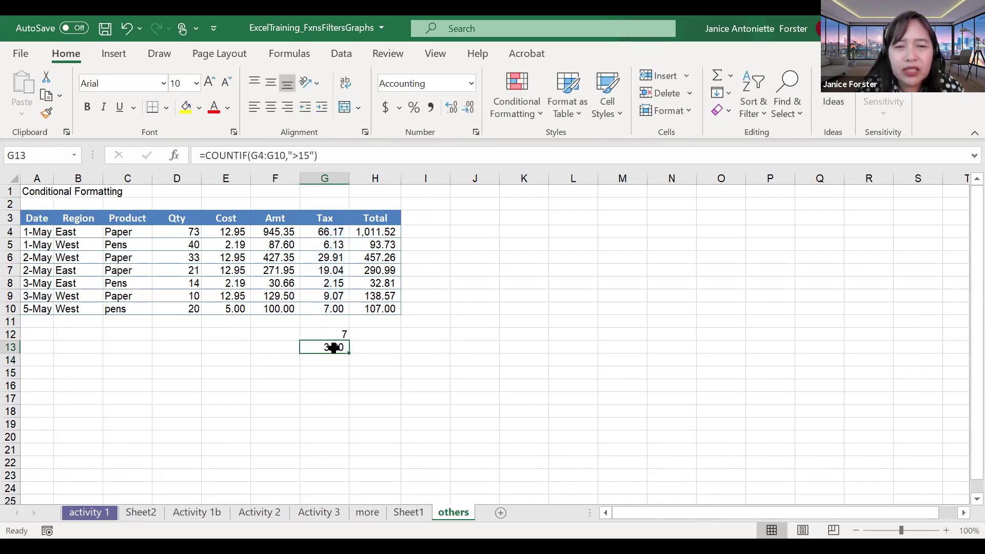
{"action": "left_click", "coordinate": [476, 133]}
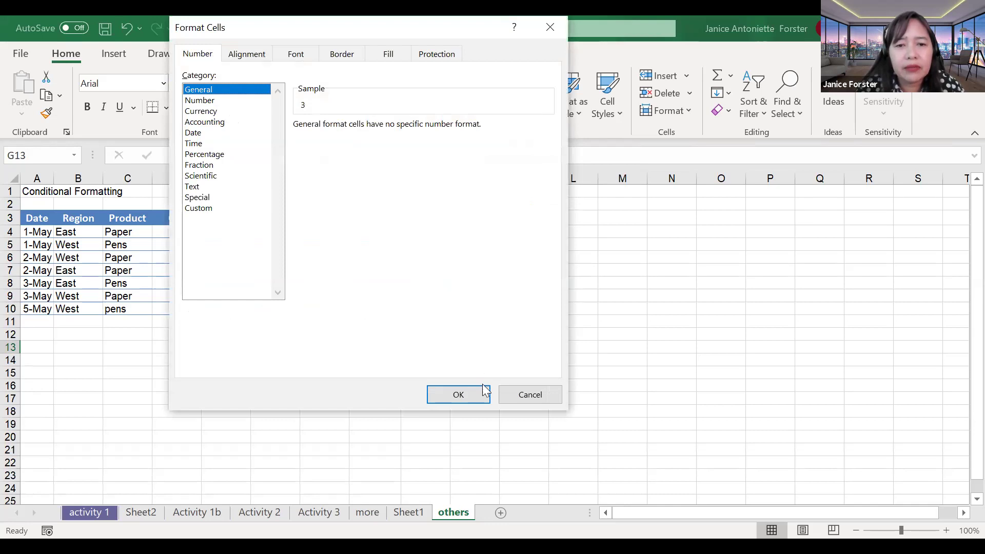
{"action": "key", "text": "Escape"}
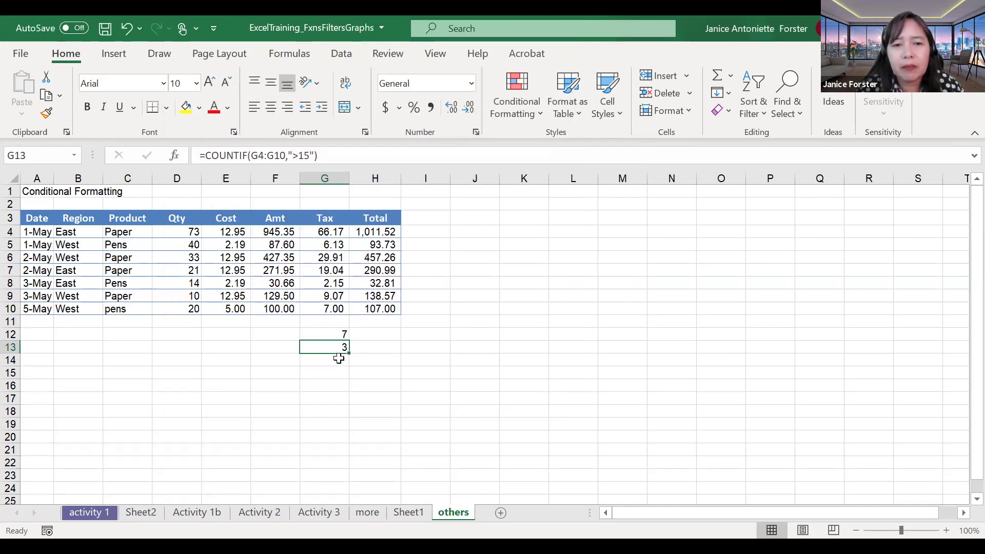
{"action": "left_click", "coordinate": [449, 119]}
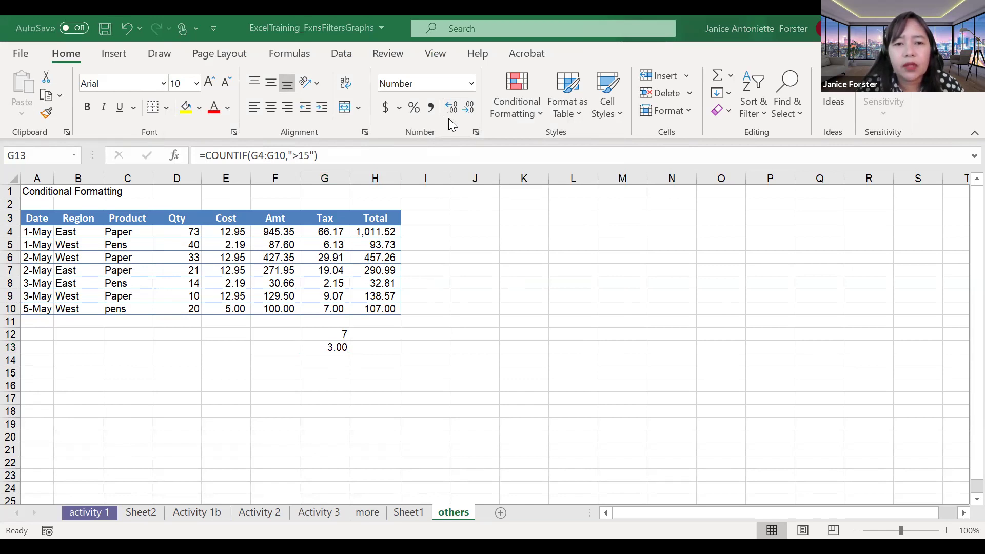
{"action": "left_click", "coordinate": [468, 108]}
{"action": "left_click", "coordinate": [468, 108]}
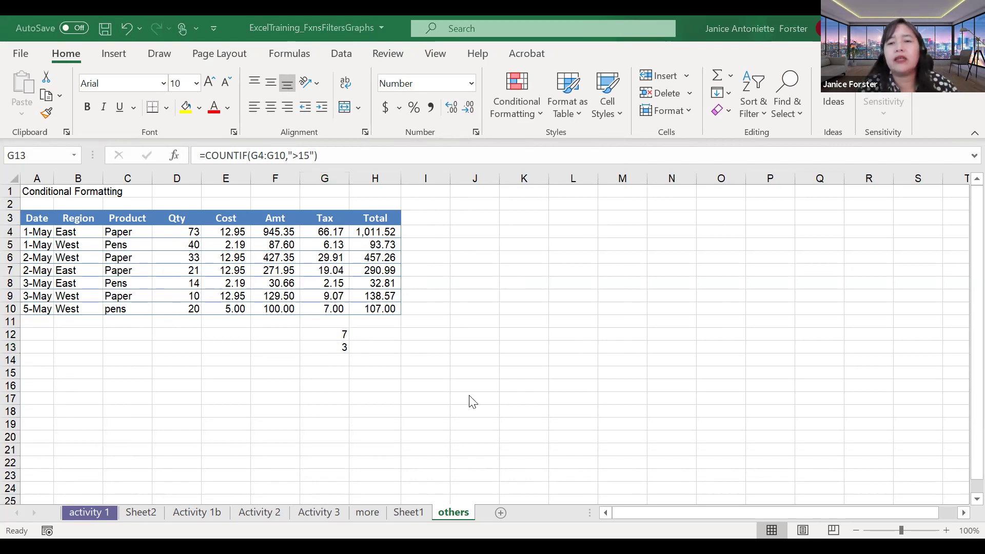
{"action": "key", "text": "alt+Tab"}
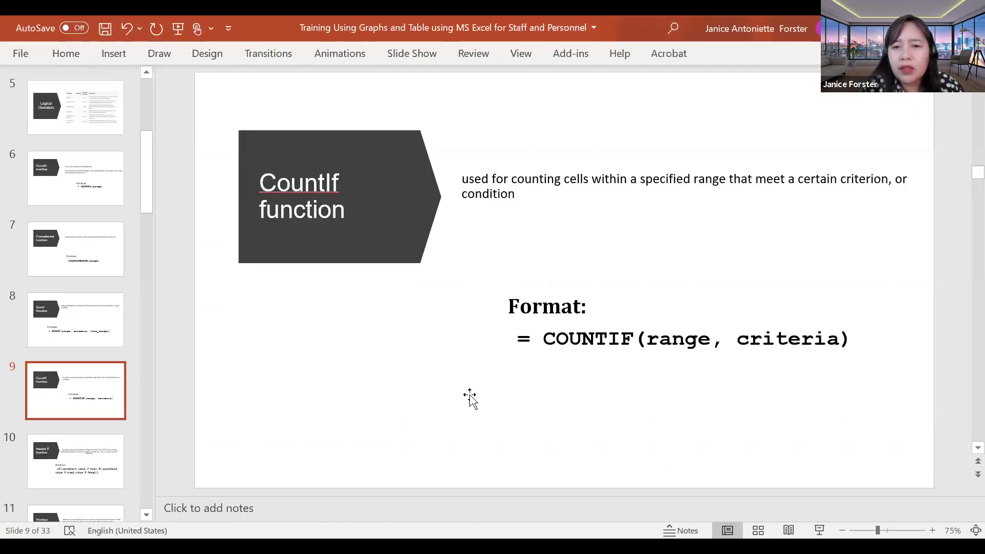
Step: Advance to slide 10, the Nested If function, then return to the Excel workbook
{"action": "scroll", "coordinate": [473, 402], "scroll_direction": "down", "scroll_amount": 1}
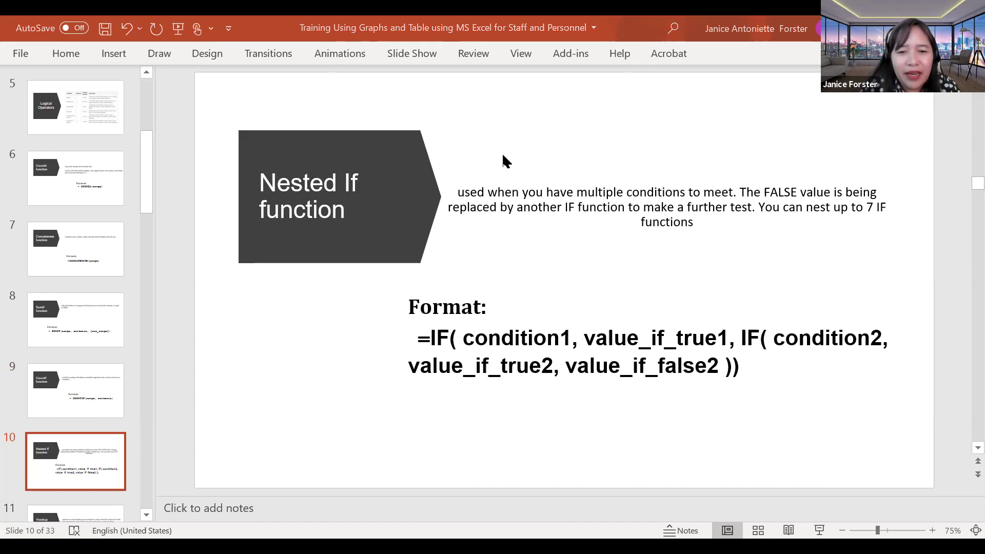
{"action": "left_click", "coordinate": [486, 513]}
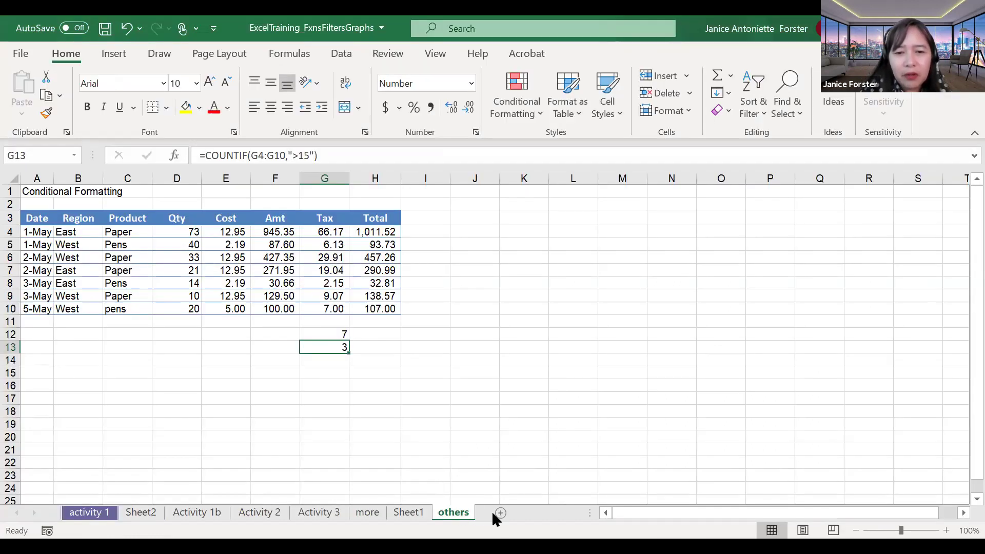
Step: On Sheet1, enter 23 in B5 and 12 in B6, then move to C3
{"action": "left_click", "coordinate": [408, 513]}
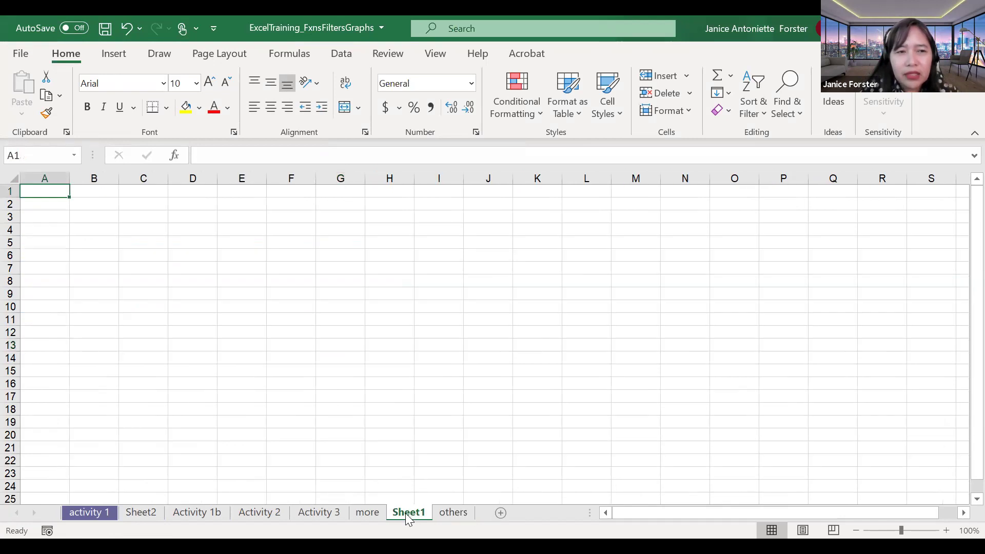
{"action": "left_click", "coordinate": [110, 278]}
{"action": "left_click", "coordinate": [100, 242]}
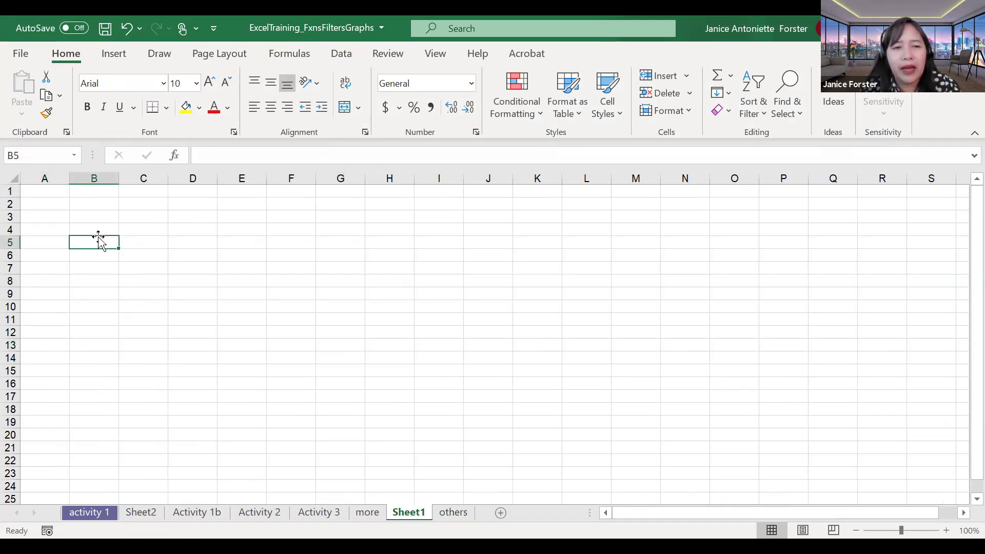
{"action": "type", "text": "23"}
{"action": "key", "text": "Return"}
{"action": "type", "text": "12"}
{"action": "key", "text": "Up"}
{"action": "key", "text": "Up"}
{"action": "key", "text": "Right"}
{"action": "key", "text": "Up"}
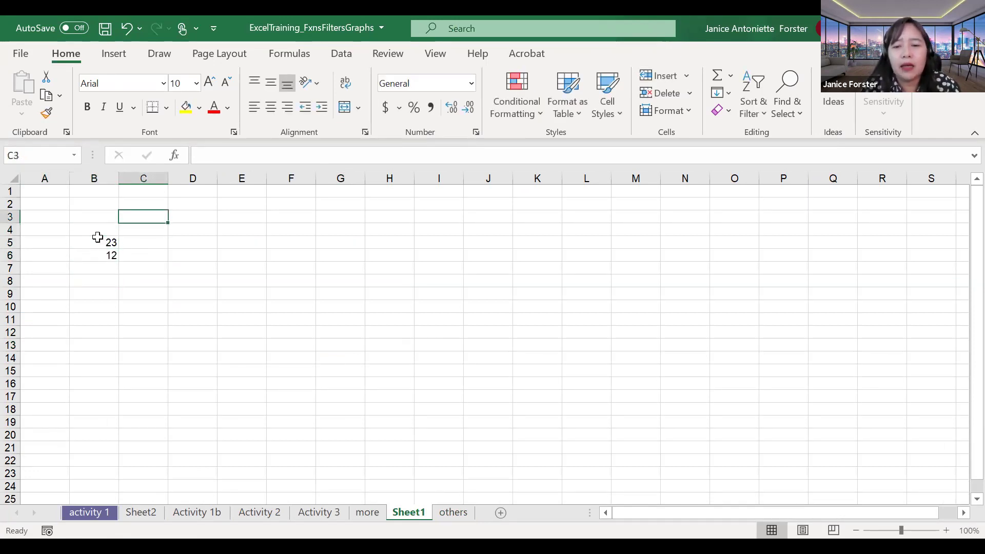
{"action": "type", "text": "OP"}
{"action": "key", "text": "BackSpace"}
{"action": "key", "text": "BackSpace"}
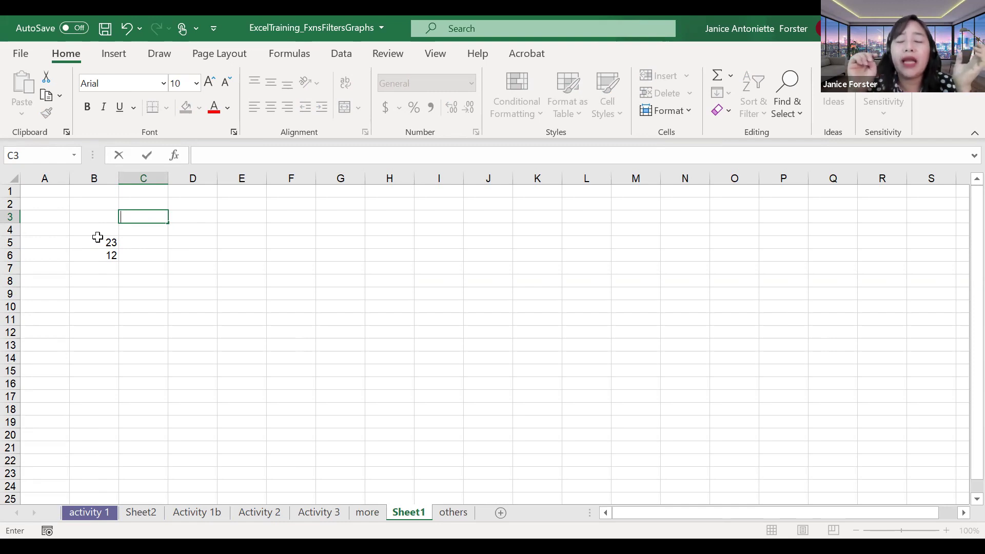
Step: Type the subtraction rule in C3 and the add-both-numbers rule in C4
{"action": "type", "text": "IF "}
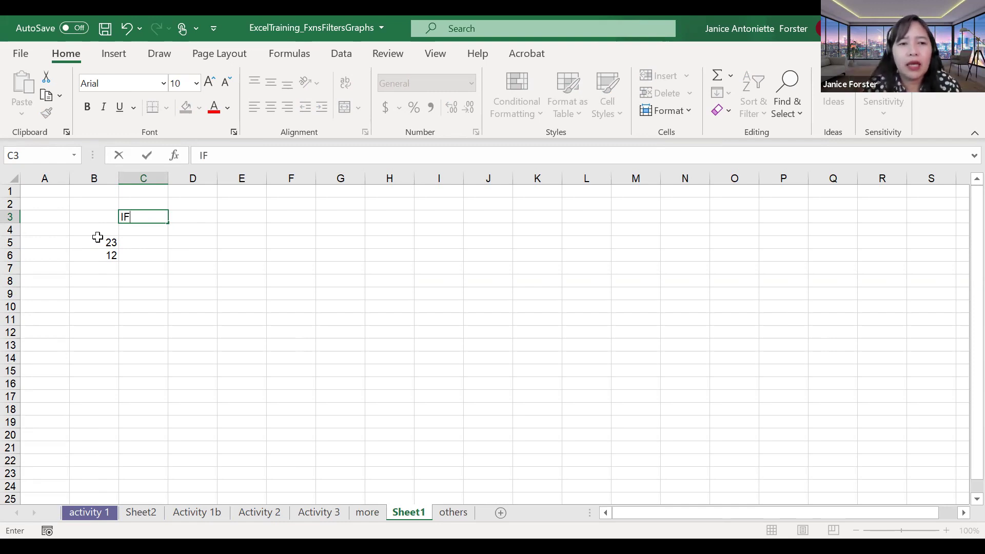
{"action": "type", "text": "THE FIRST NU"}
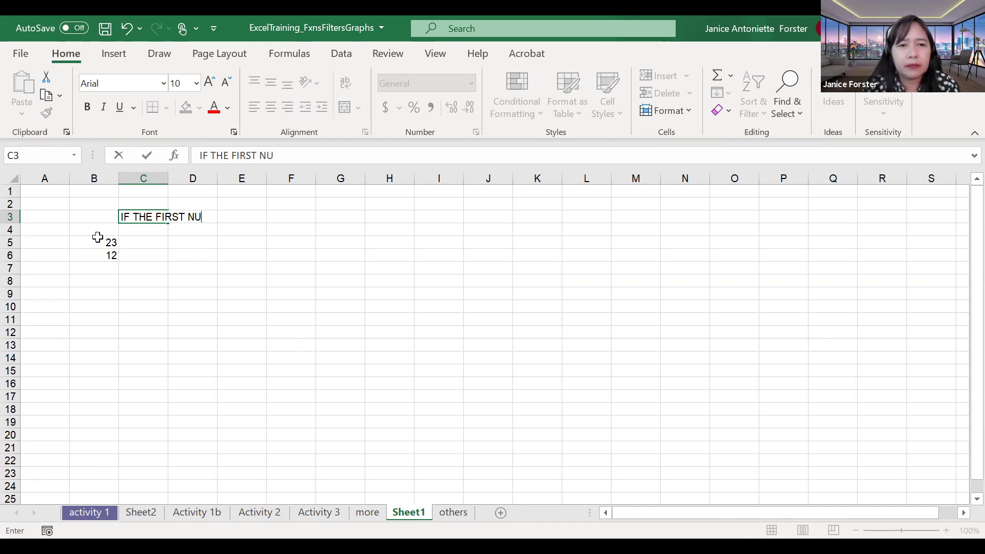
{"action": "type", "text": "M IS GREATE"}
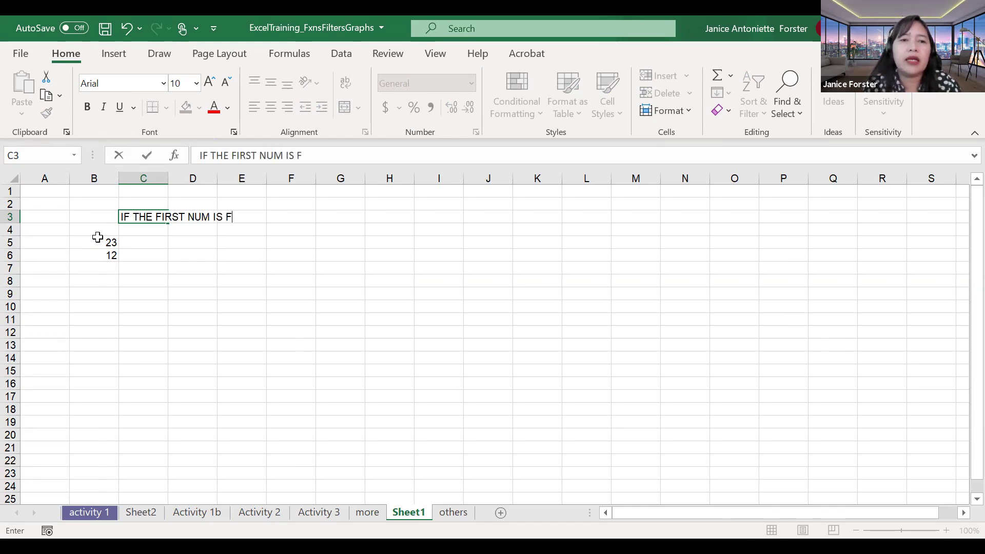
{"action": "type", "text": "R TH"}
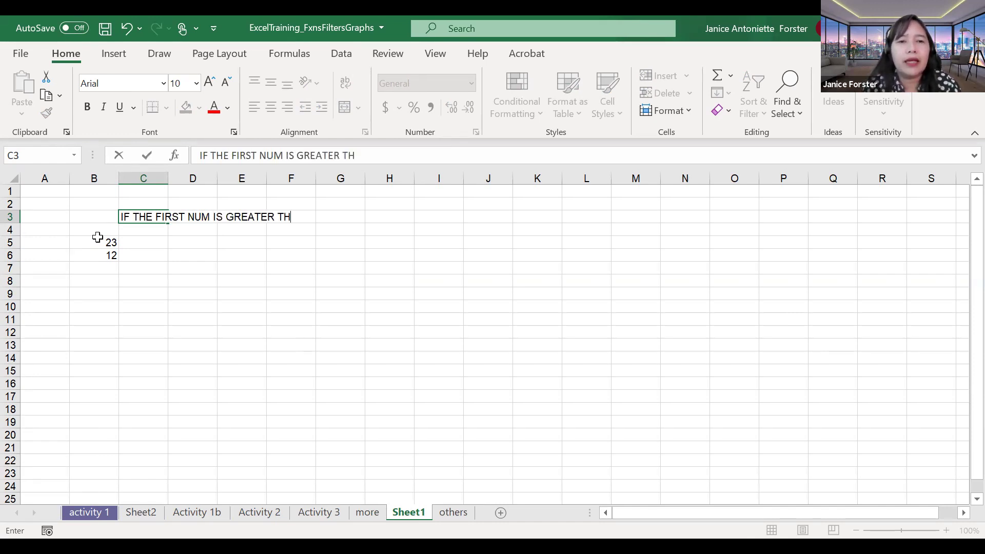
{"action": "type", "text": "AN THE SECO"}
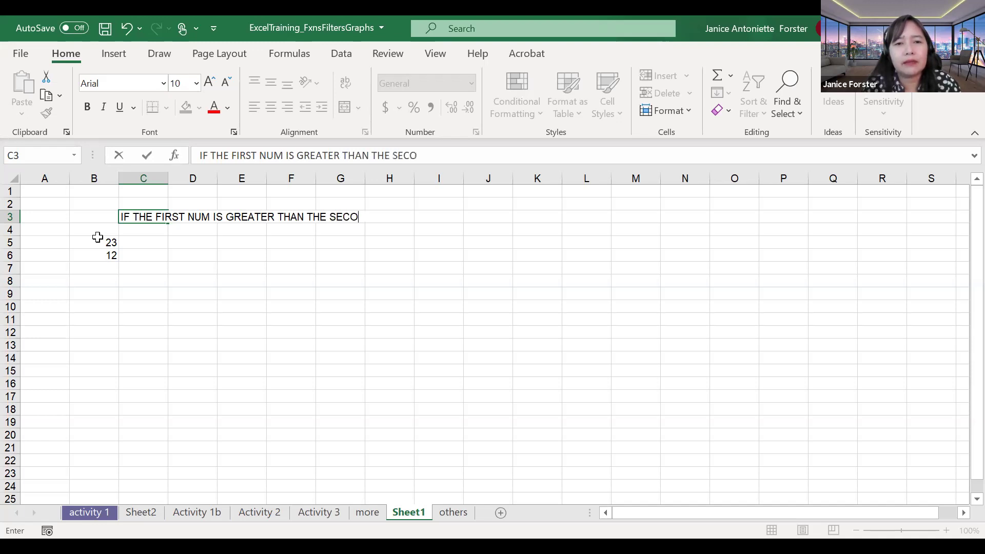
{"action": "type", "text": "ND, YOU "}
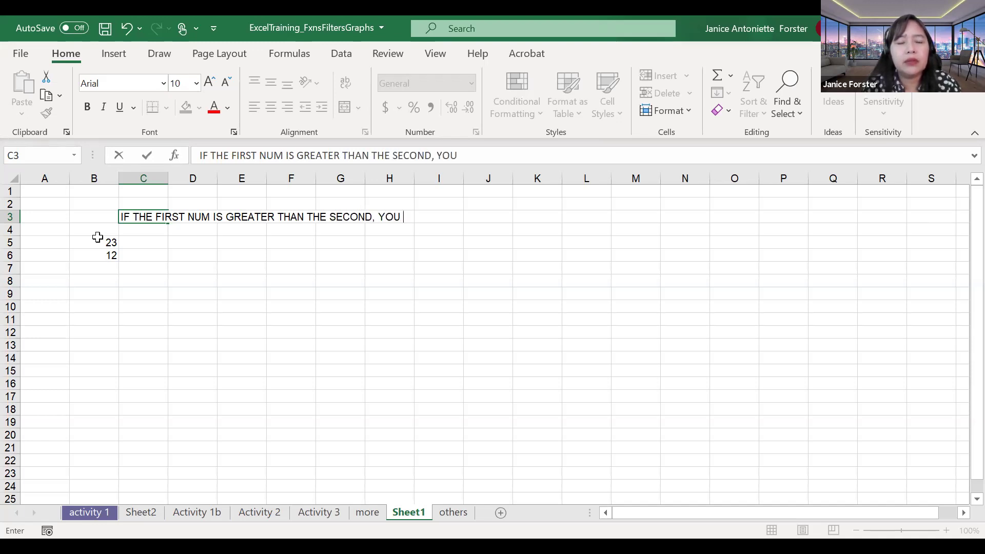
{"action": "type", "text": "SUBTRACT "}
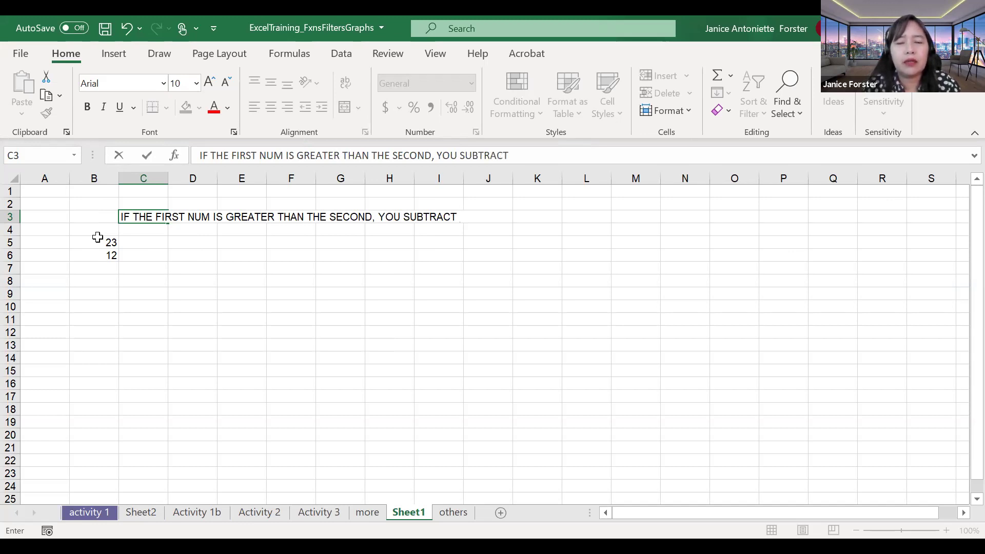
{"action": "type", "text": "NUM2 F"}
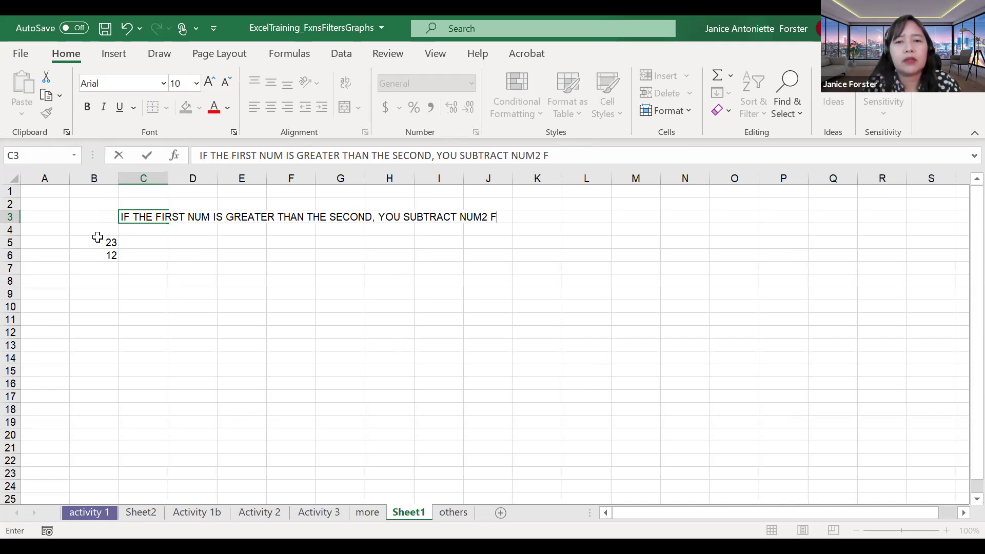
{"action": "type", "text": "ROM NUM1"}
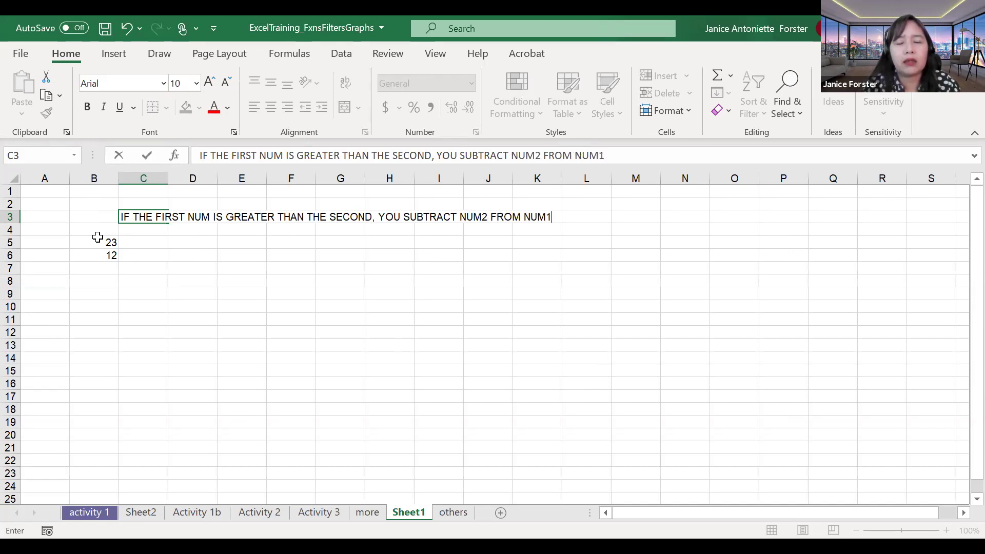
{"action": "key", "text": "Return"}
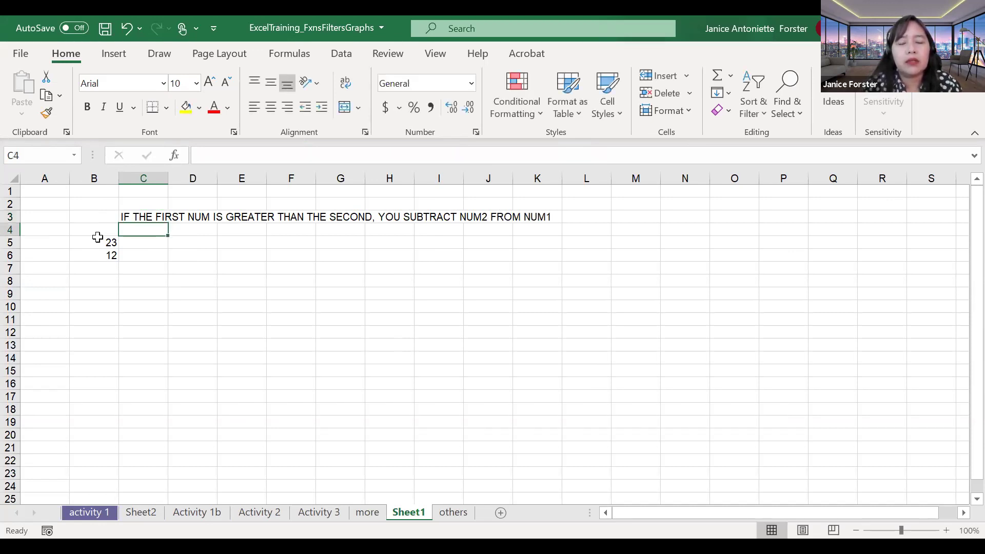
{"action": "type", "text": "IF THE FIR"}
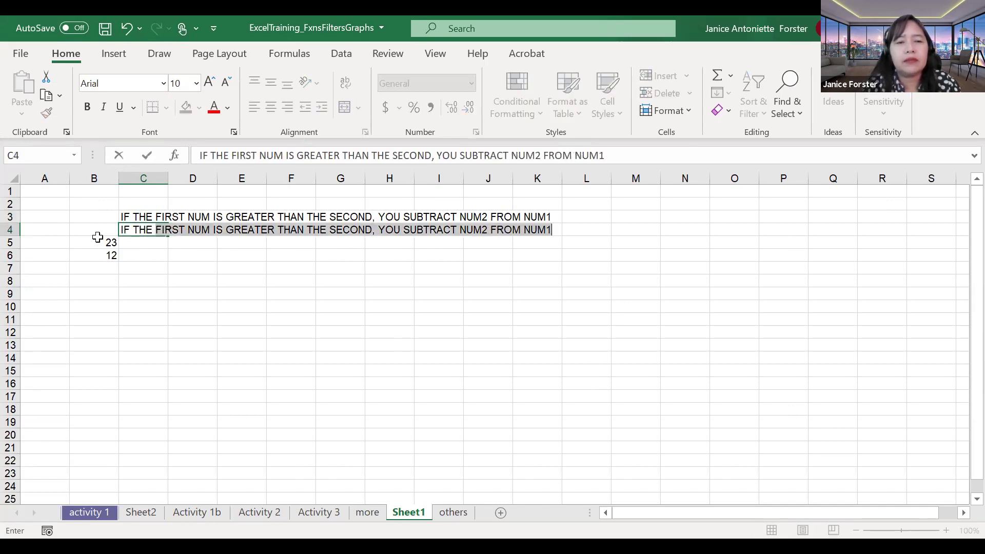
{"action": "type", "text": "S"}
{"action": "key", "text": "BackSpace"}
{"action": "key", "text": "BackSpace"}
{"action": "type", "text": "FIRST "}
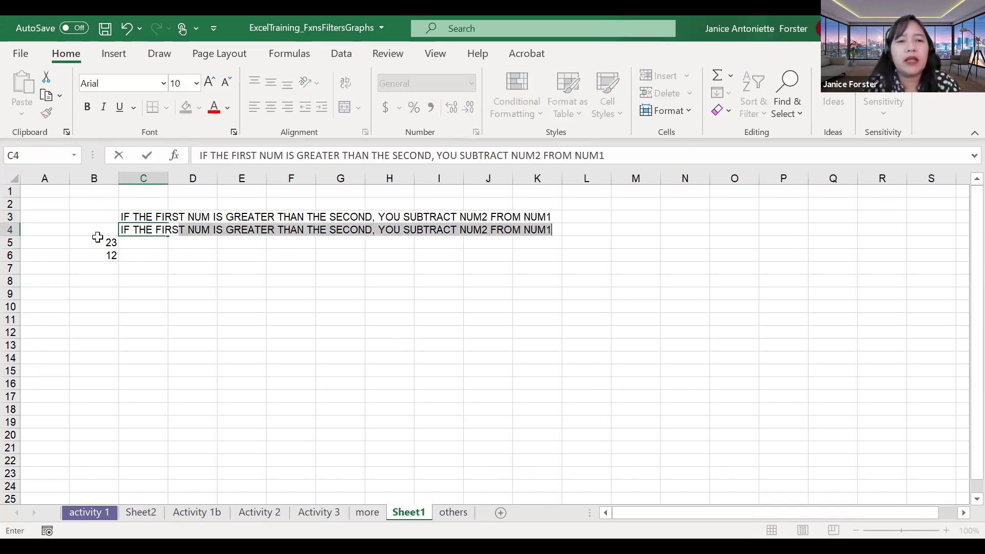
{"action": "type", "text": "NUM IS SM"}
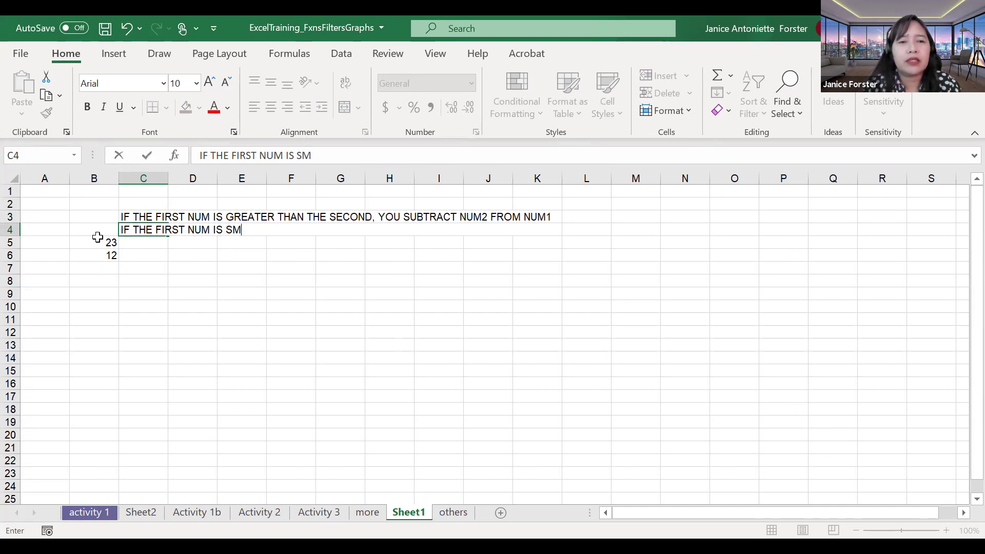
{"action": "type", "text": "ALLER OR EQUAL T"}
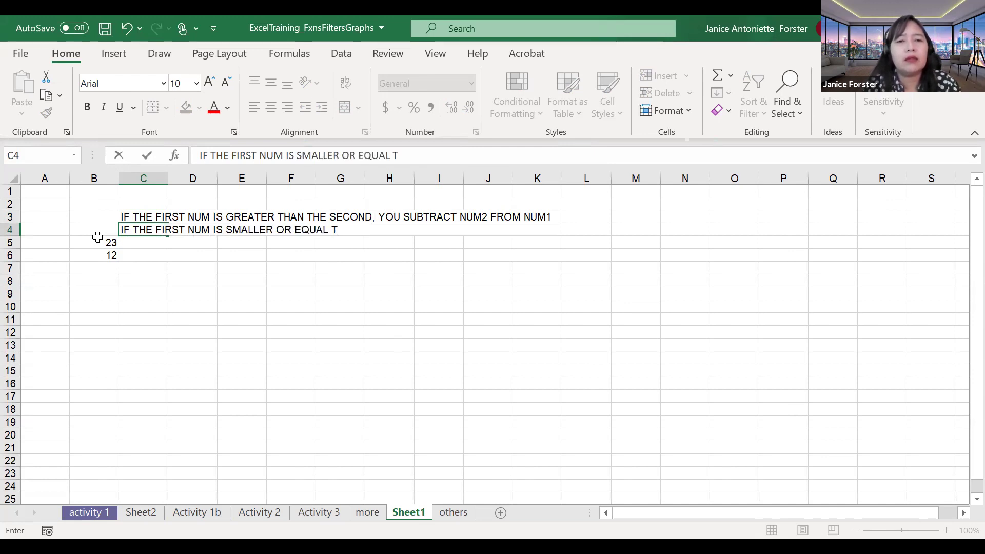
{"action": "type", "text": "O THE SECOND, "}
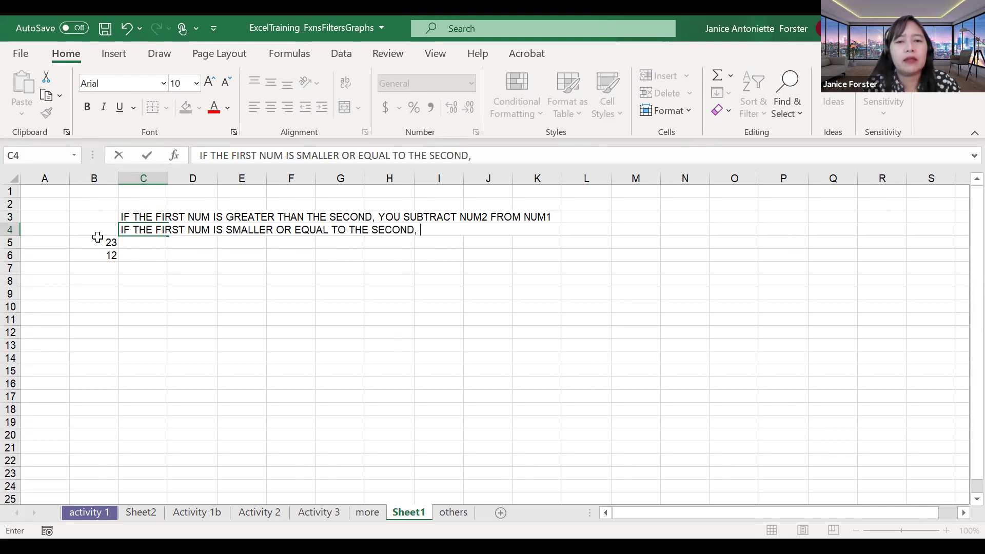
{"action": "type", "text": "YOU ADD BOTH BU"}
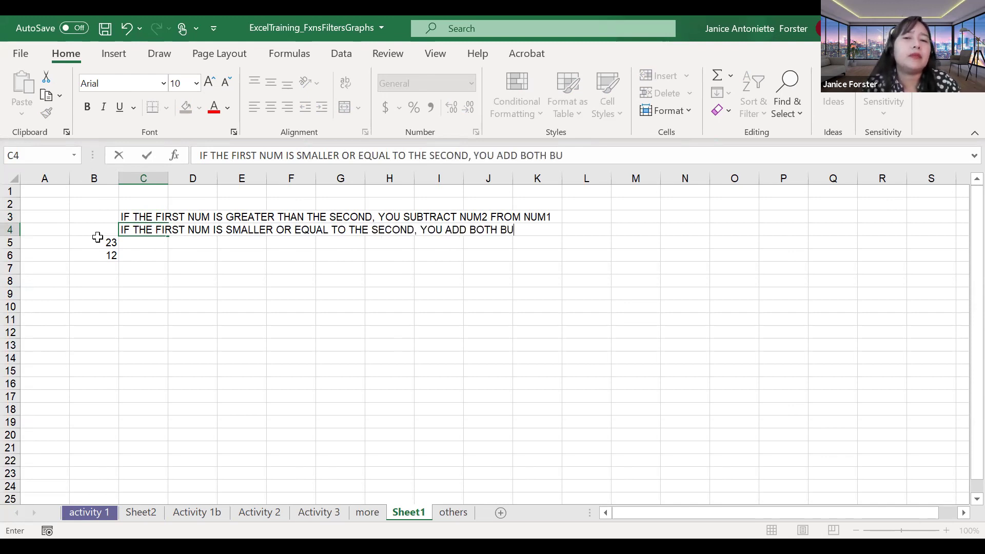
{"action": "key", "text": "BackSpace"}
{"action": "key", "text": "BackSpace"}
{"action": "type", "text": "NUMBER"}
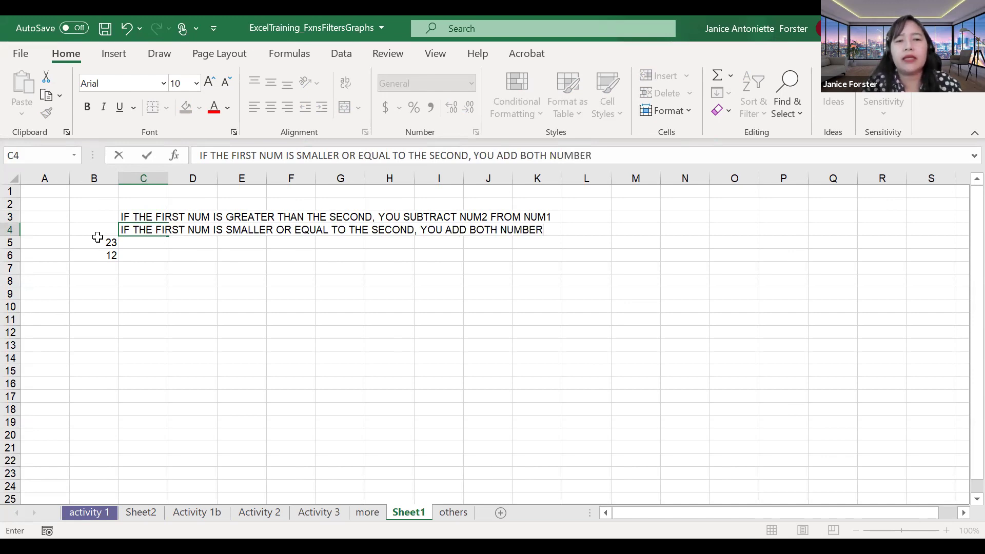
{"action": "type", "text": "S"}
{"action": "key", "text": "Return"}
Step: Label A5 as NUM 1 and A6 as NUM 2, then move to B5
{"action": "key", "text": "Left"}
{"action": "key", "text": "Left"}
{"action": "type", "text": "NU"}
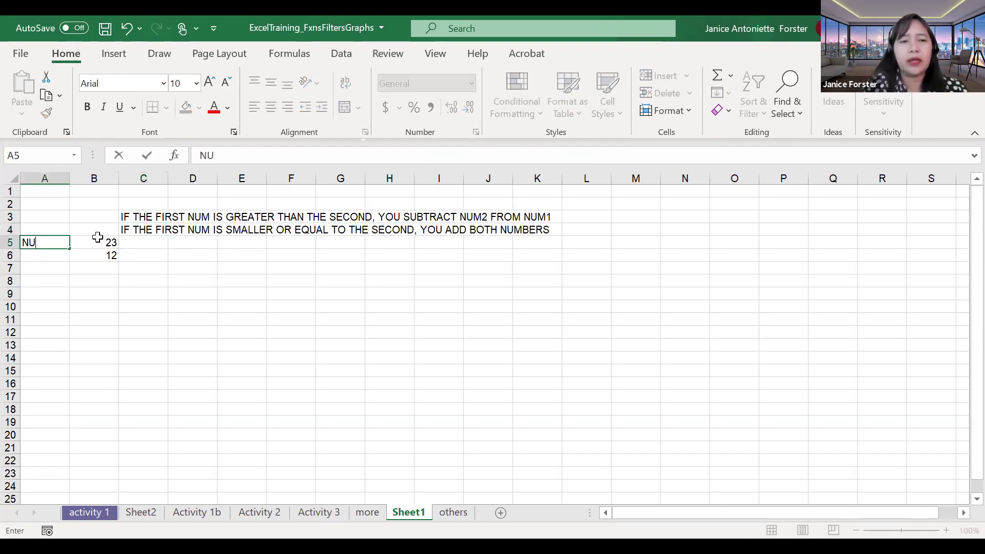
{"action": "type", "text": "M"}
{"action": "type", "text": "NUM 2"}
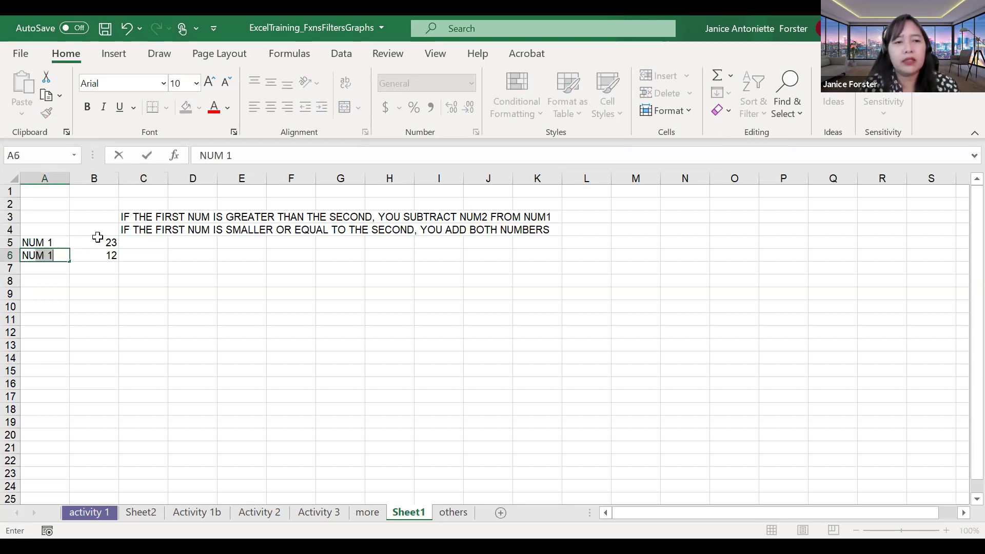
{"action": "key", "text": "Return"}
{"action": "key", "text": "Up"}
{"action": "key", "text": "Right"}
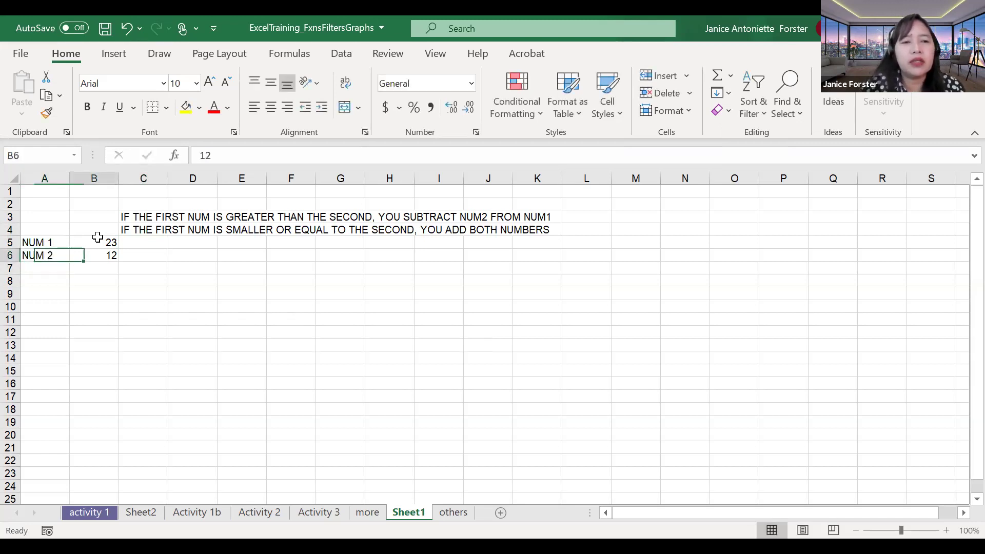
{"action": "key", "text": "Up"}
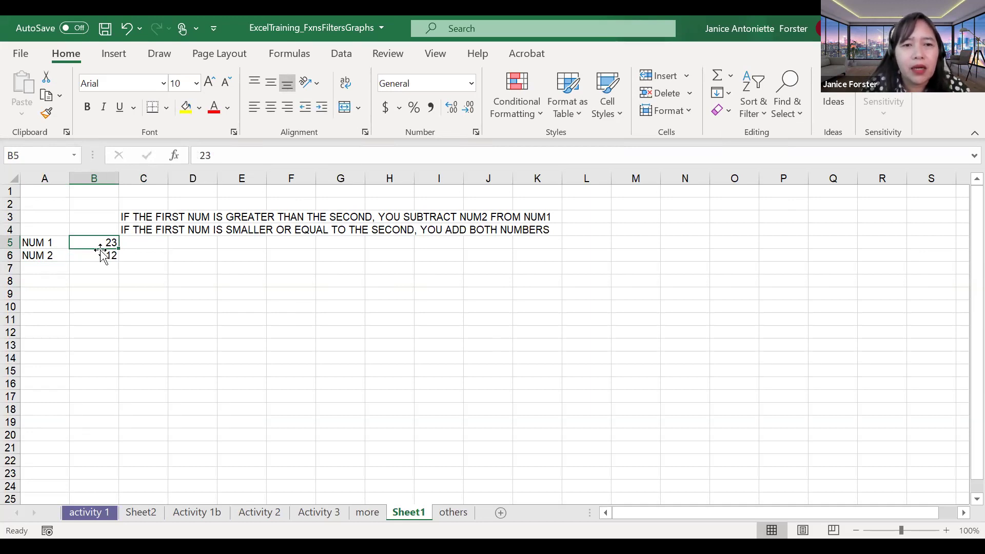
Step: Enter 12 and then 10 in B5 so NUM 1 (10) is below NUM 2 (12), then select B7
{"action": "left_click", "coordinate": [100, 253]}
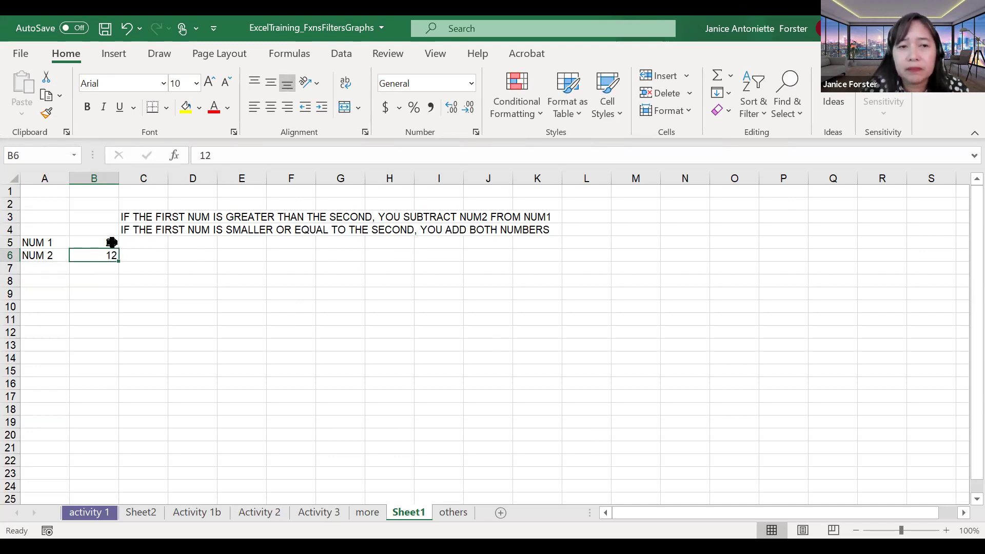
{"action": "left_click", "coordinate": [110, 242]}
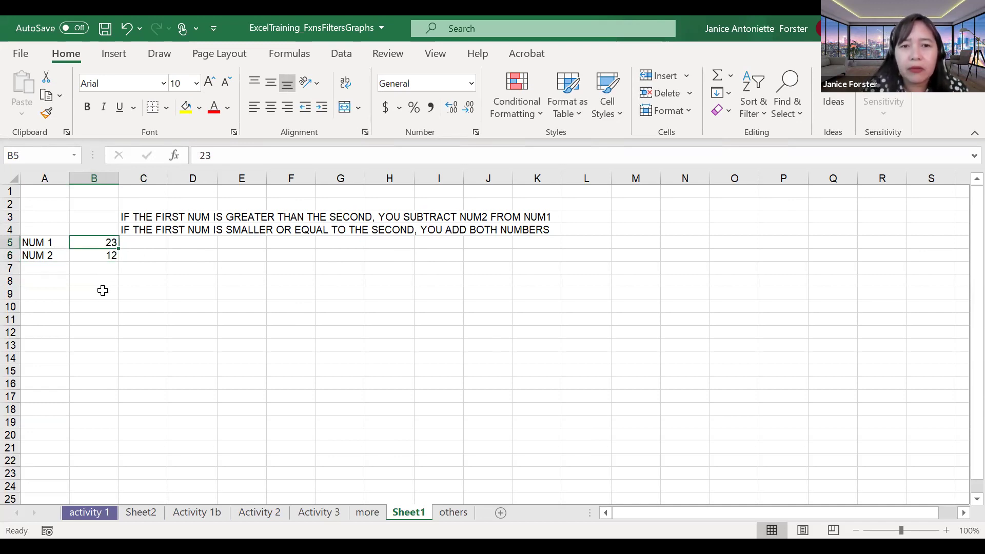
{"action": "type", "text": "12"}
{"action": "key", "text": "Return"}
{"action": "key", "text": "Up"}
{"action": "type", "text": "10"}
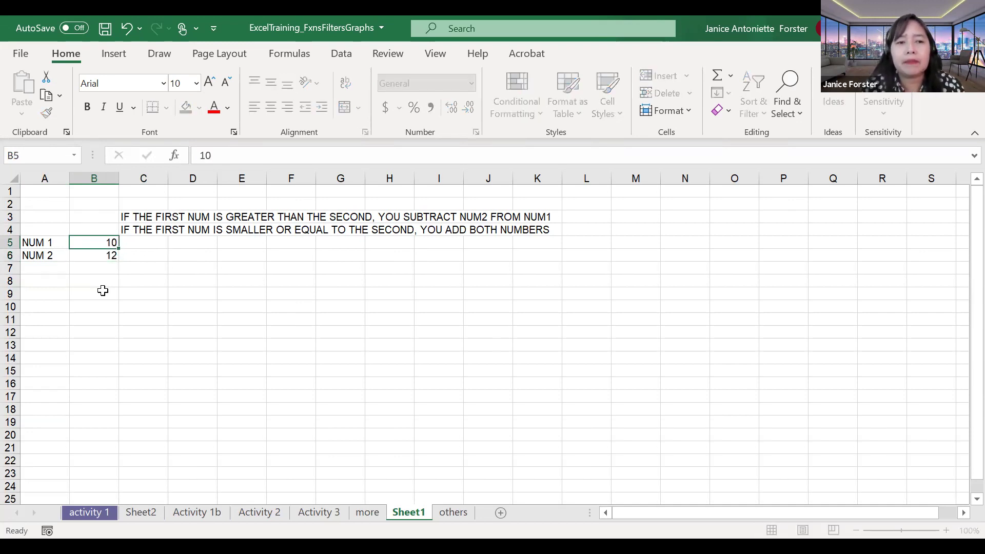
{"action": "key", "text": "Return"}
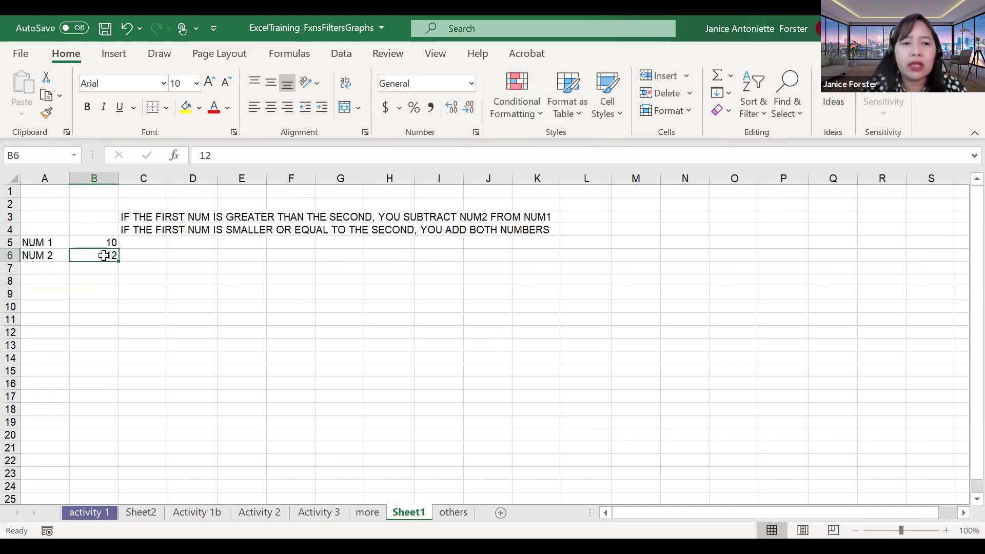
{"action": "left_click", "coordinate": [106, 243]}
{"action": "left_click", "coordinate": [106, 255]}
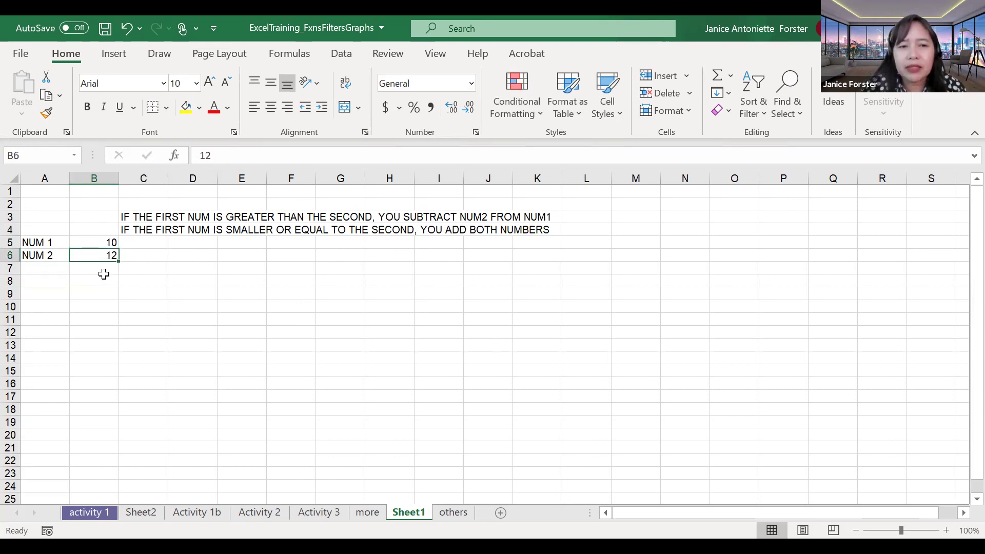
{"action": "left_click", "coordinate": [104, 269]}
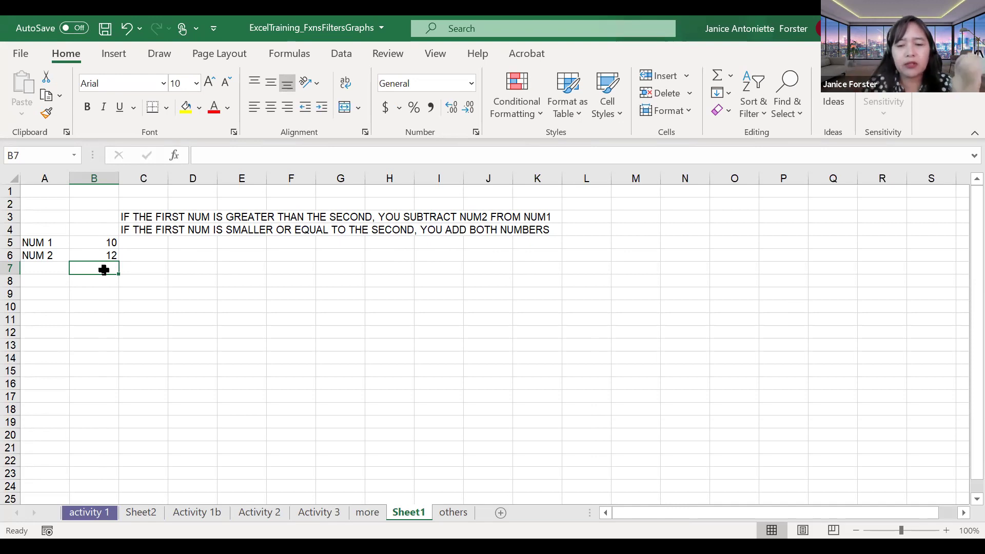
Step: Start the formula =IF( in B7 with B5 as the first reference
{"action": "type", "text": "="}
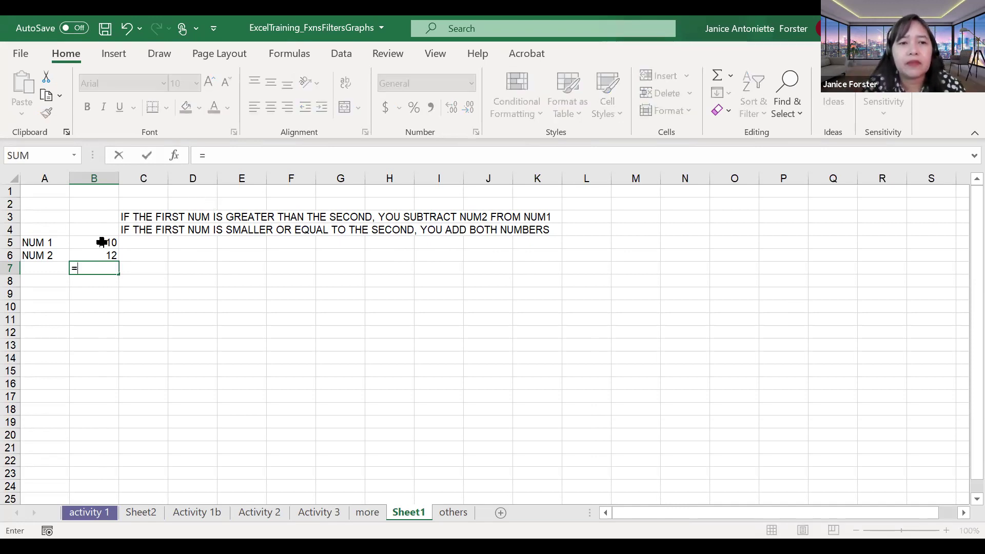
{"action": "left_click", "coordinate": [100, 242]}
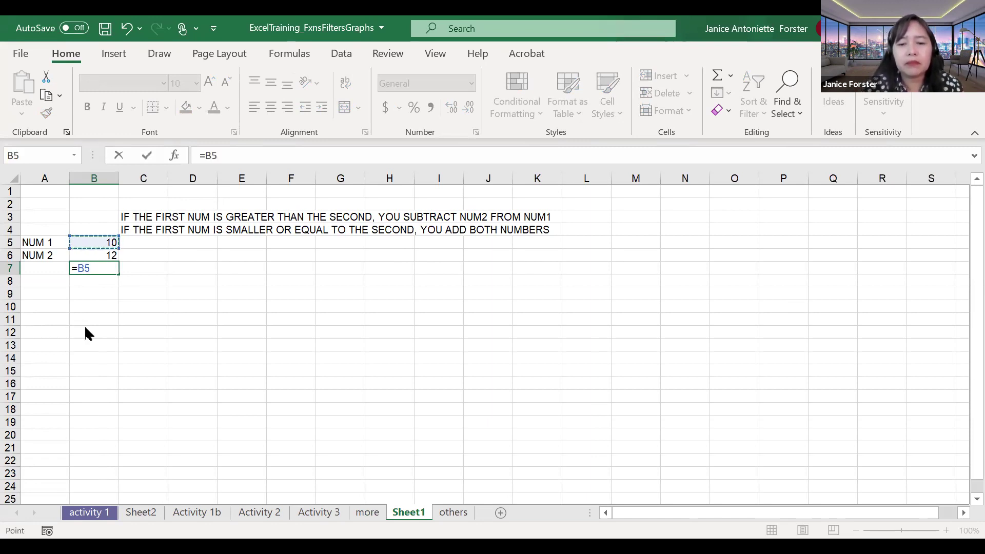
{"action": "key", "text": "BackSpace"}
{"action": "key", "text": "BackSpace"}
{"action": "type", "text": "IF("}
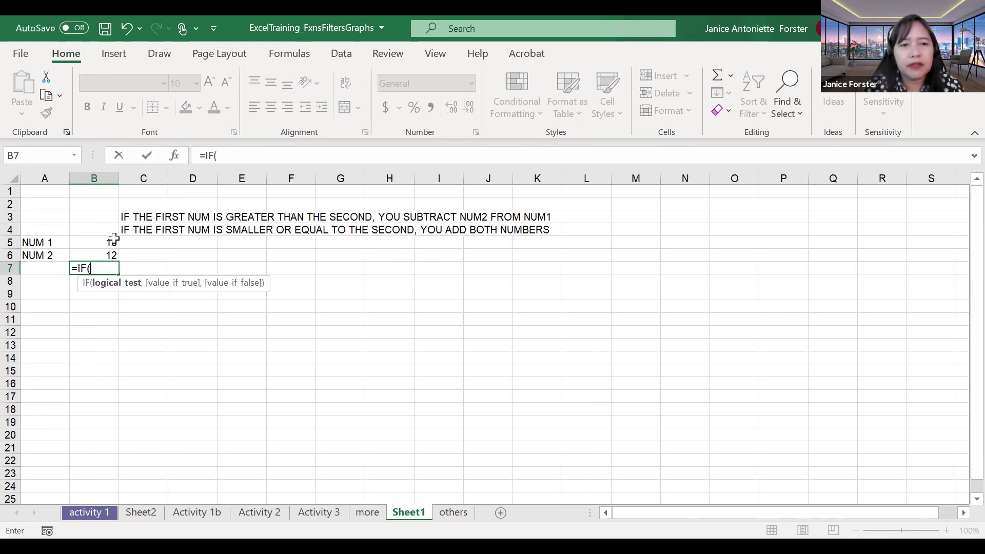
{"action": "left_click", "coordinate": [110, 242]}
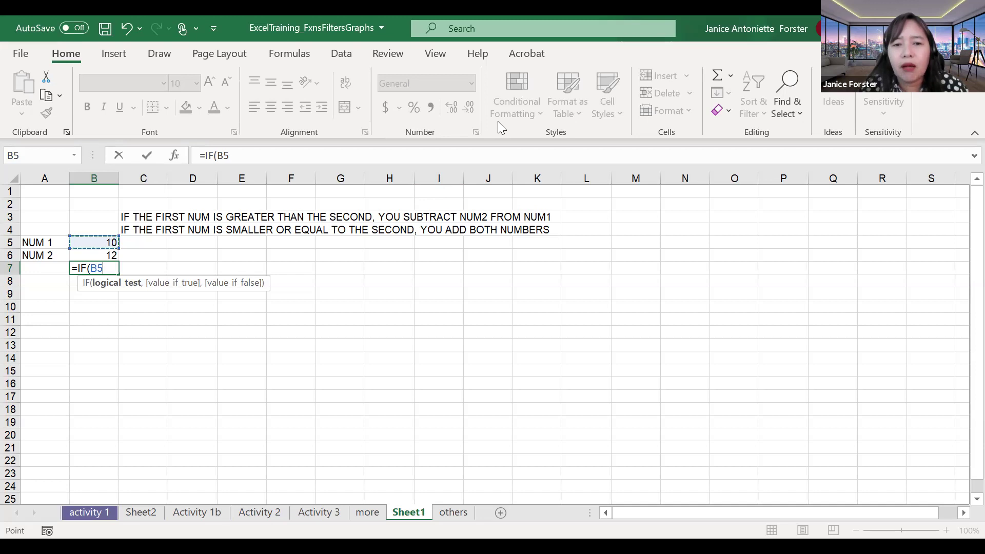
Step: Return to B7's formula and add the > comparison operator after B5
{"action": "left_click", "coordinate": [645, 295]}
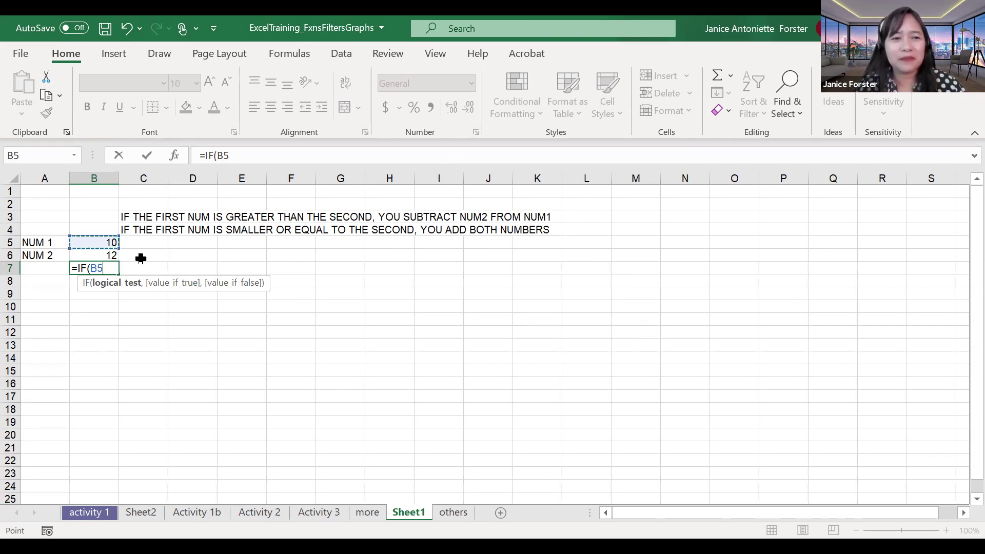
{"action": "left_click", "coordinate": [111, 273]}
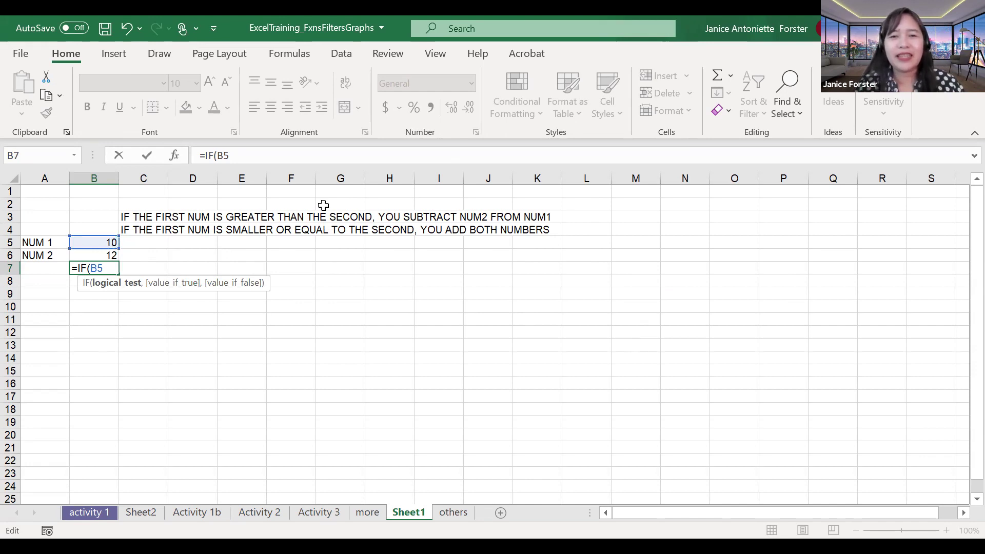
{"action": "key", "text": "alt+Tab"}
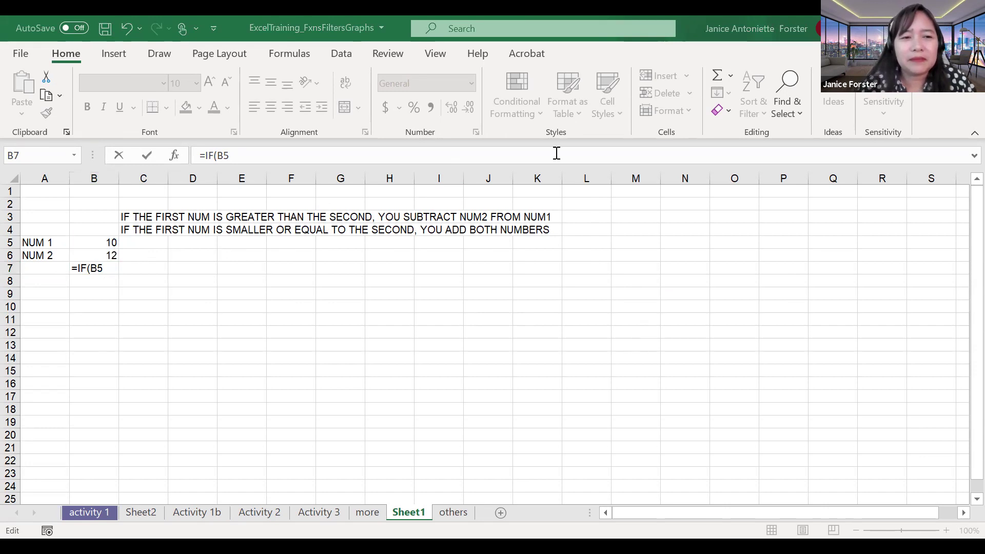
{"action": "left_click", "coordinate": [109, 268]}
{"action": "type", "text": ">"}
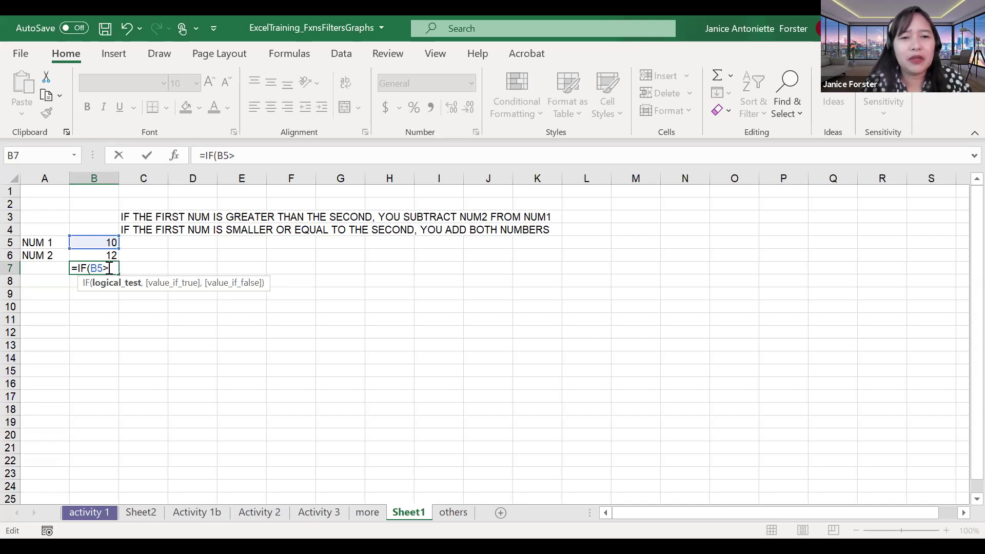
{"action": "key", "text": "Up"}
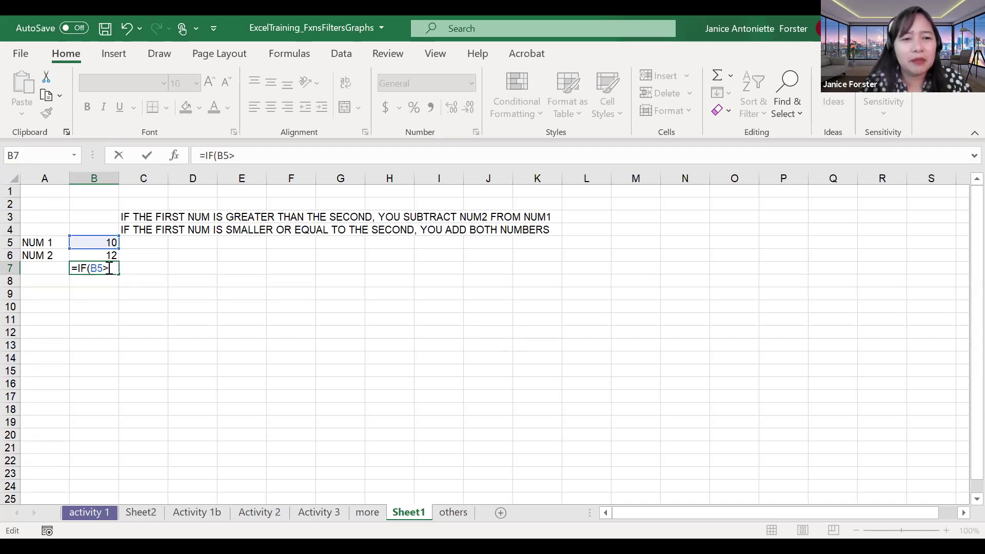
Step: Compare against B6 and add B5-B6 as the true result: =IF(B5>B6,B5-B6,
{"action": "left_click", "coordinate": [104, 255]}
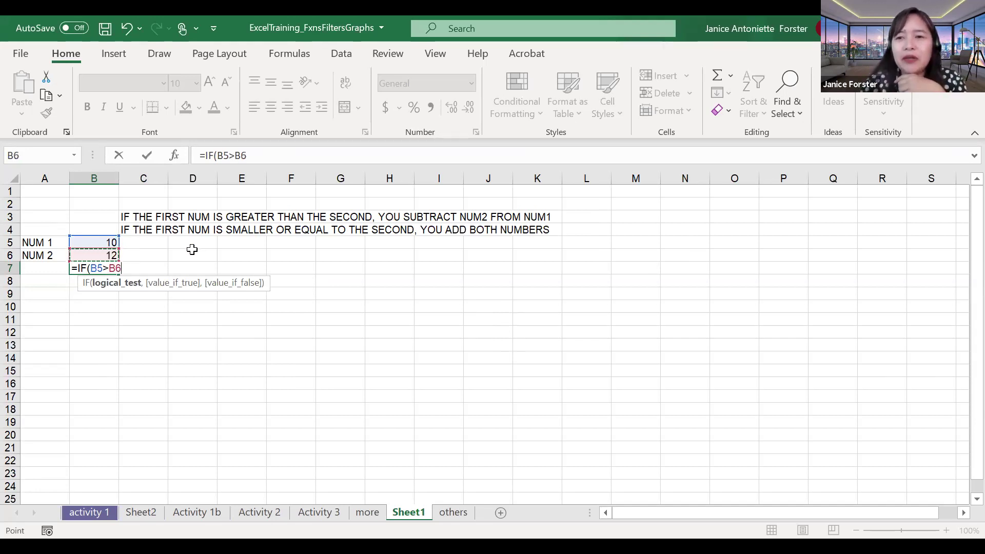
{"action": "type", "text": ","}
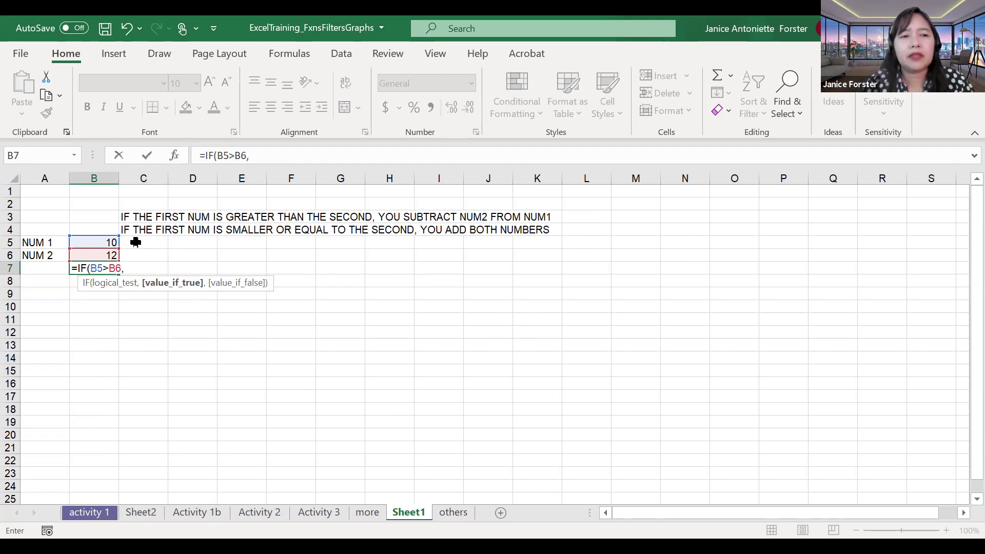
{"action": "left_click", "coordinate": [109, 243]}
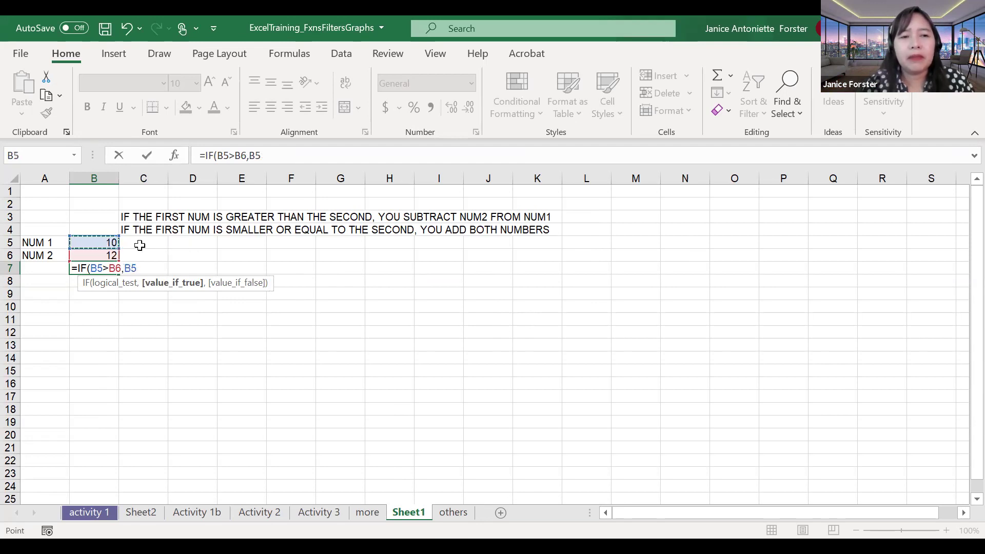
{"action": "type", "text": "-"}
{"action": "left_click", "coordinate": [108, 255]}
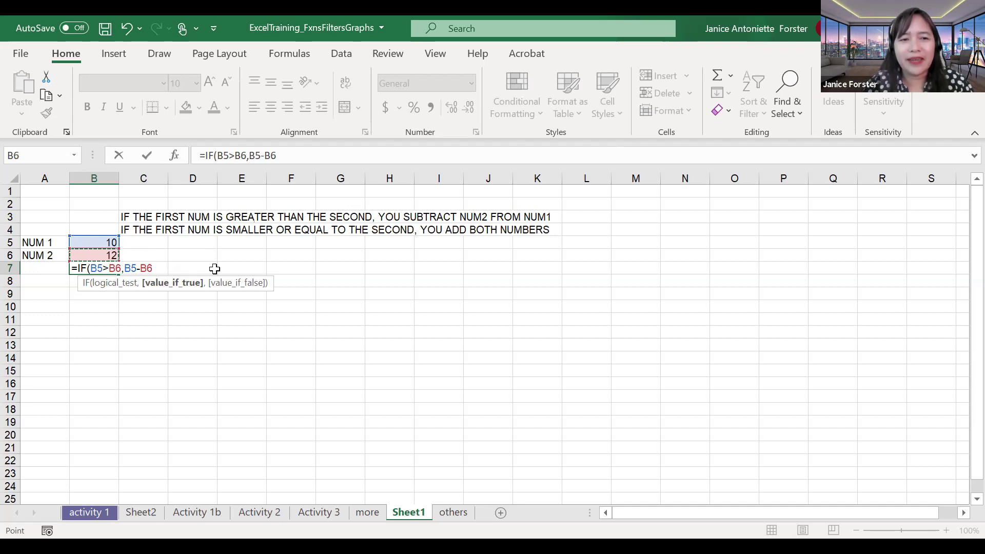
{"action": "type", "text": ","}
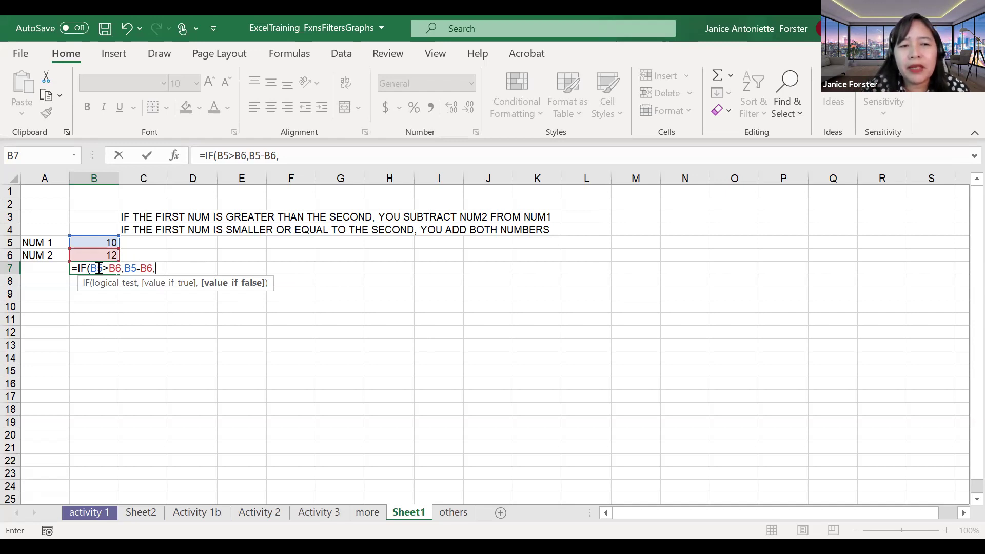
Step: Add B5+B6 as the false result to finish =IF(B5>B6,B5-B6,B5+B6), showing 22
{"action": "left_click_drag", "start_coordinate": [96, 269], "coordinate": [115, 269]}
{"action": "left_click", "coordinate": [134, 267]}
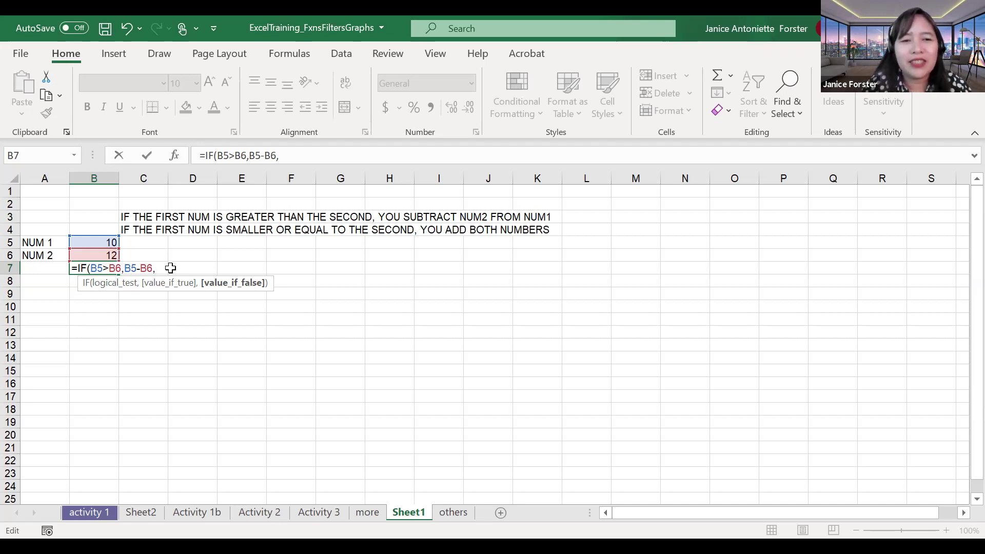
{"action": "left_click", "coordinate": [107, 242]}
{"action": "type", "text": "+"}
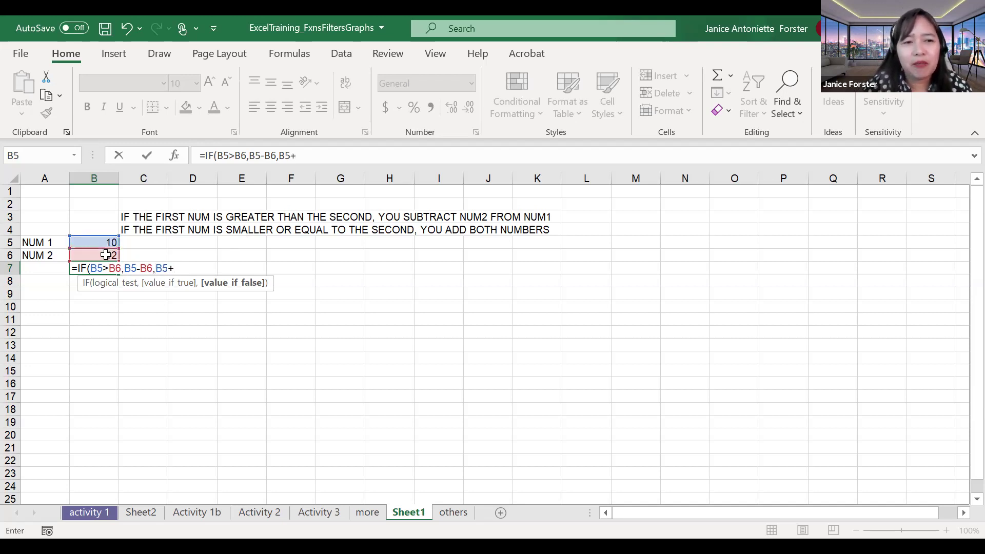
{"action": "left_click", "coordinate": [107, 255]}
{"action": "type", "text": ")"}
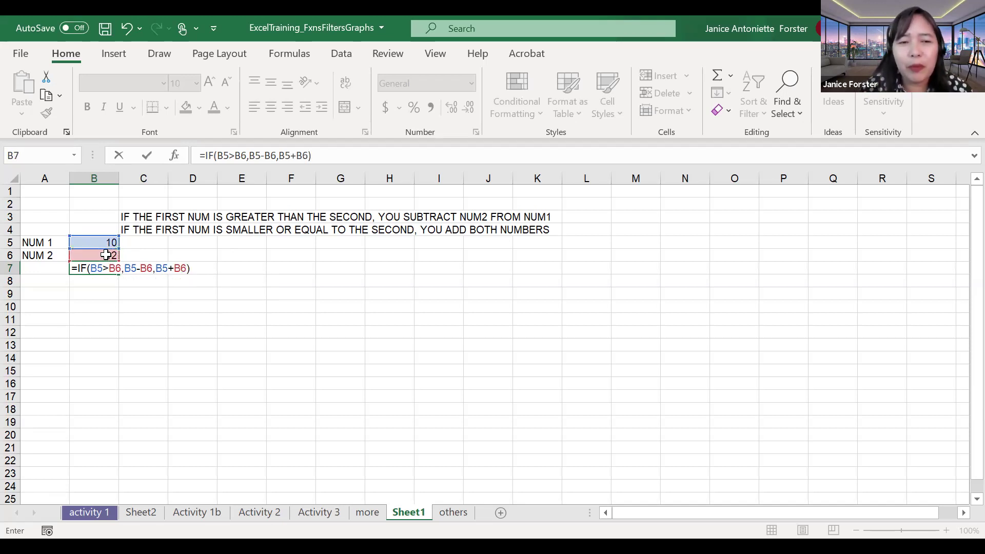
{"action": "key", "text": "Return"}
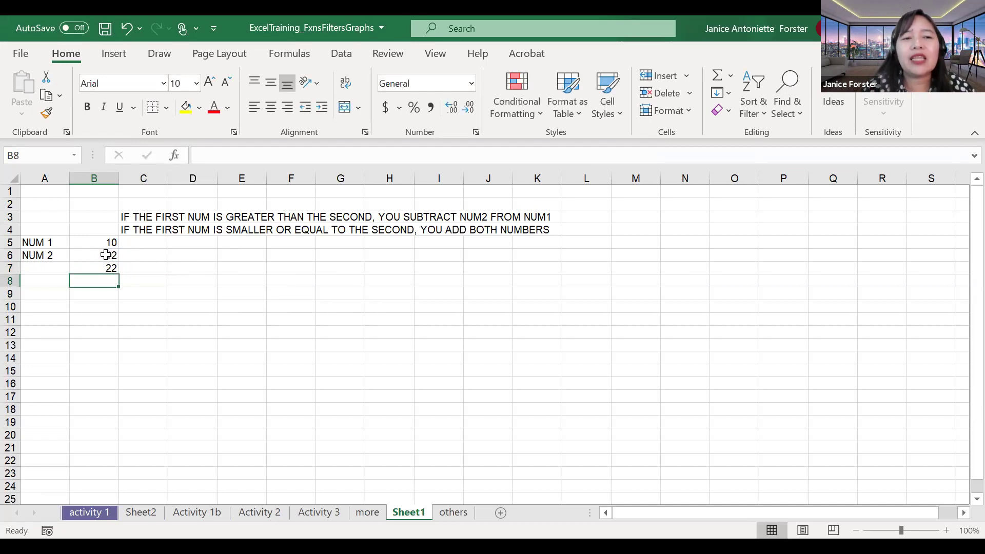
{"action": "left_click", "coordinate": [109, 268]}
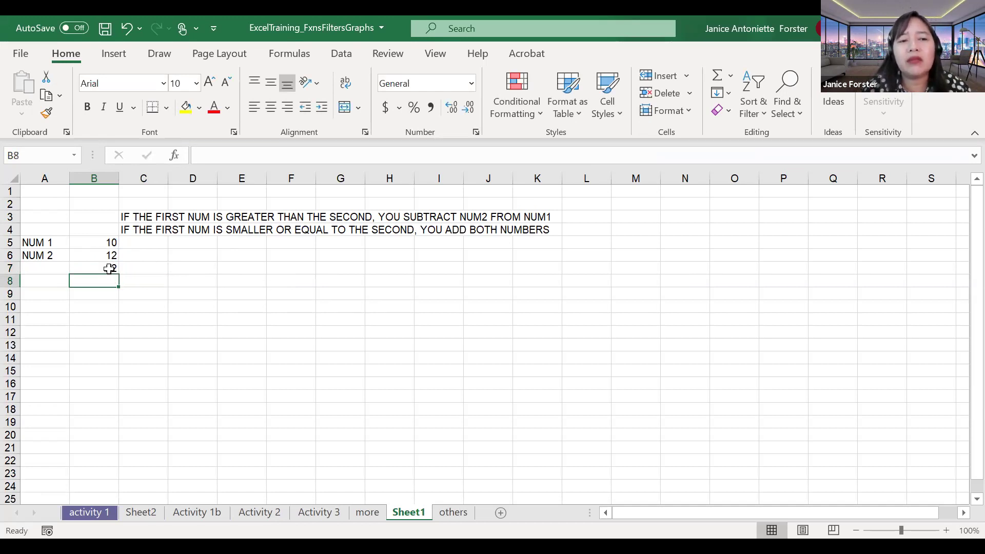
{"action": "double_click", "coordinate": [117, 268]}
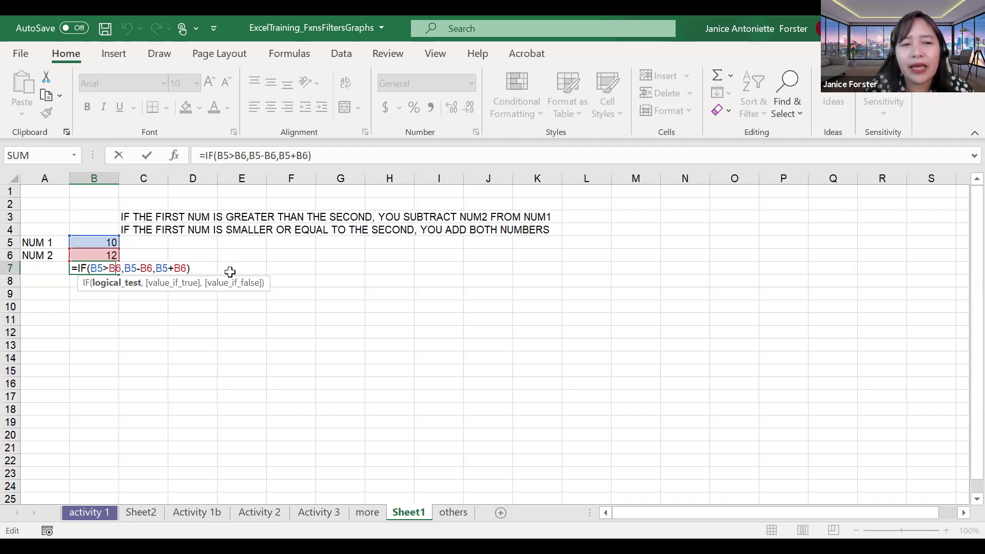
{"action": "left_click_drag", "start_coordinate": [91, 268], "coordinate": [186, 268]}
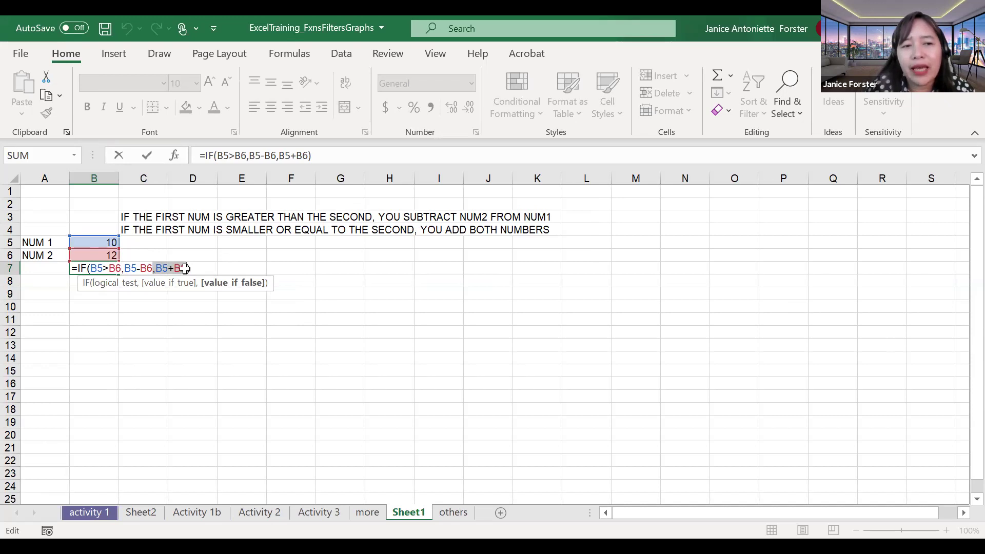
{"action": "key", "text": "Escape"}
{"action": "double_click", "coordinate": [112, 267]}
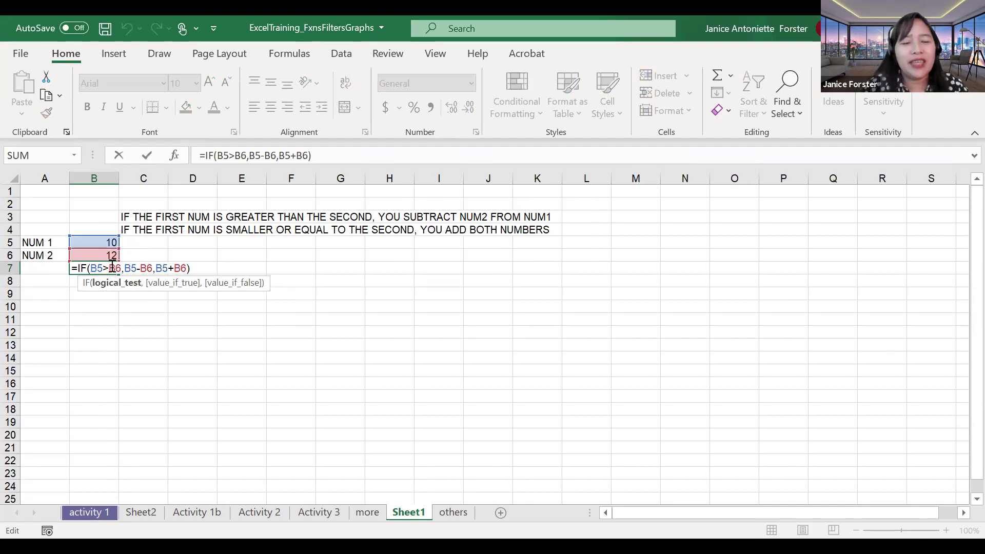
{"action": "key", "text": "Escape"}
Step: Enter 23 as the NUM 1 value in B5
{"action": "key", "text": "Up"}
{"action": "key", "text": "Up"}
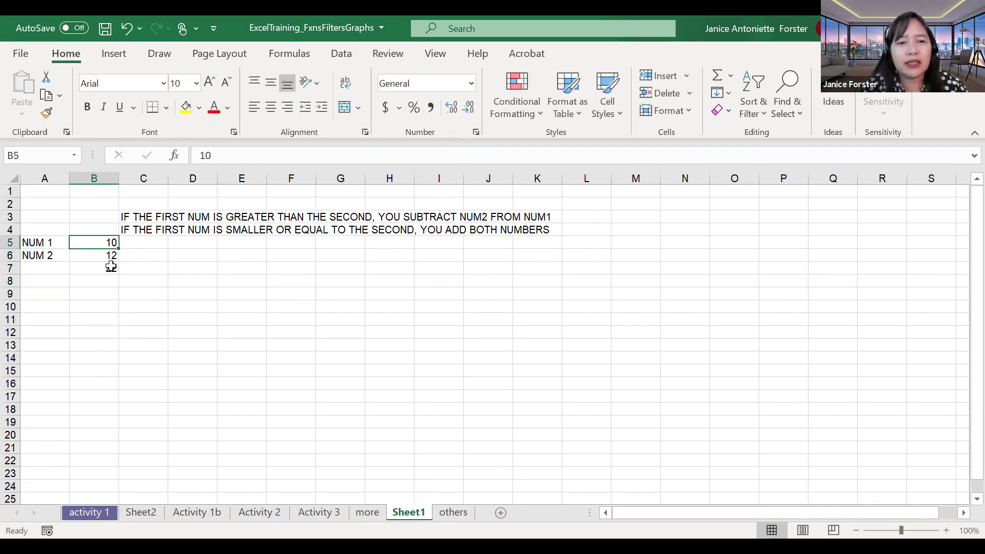
{"action": "type", "text": "23"}
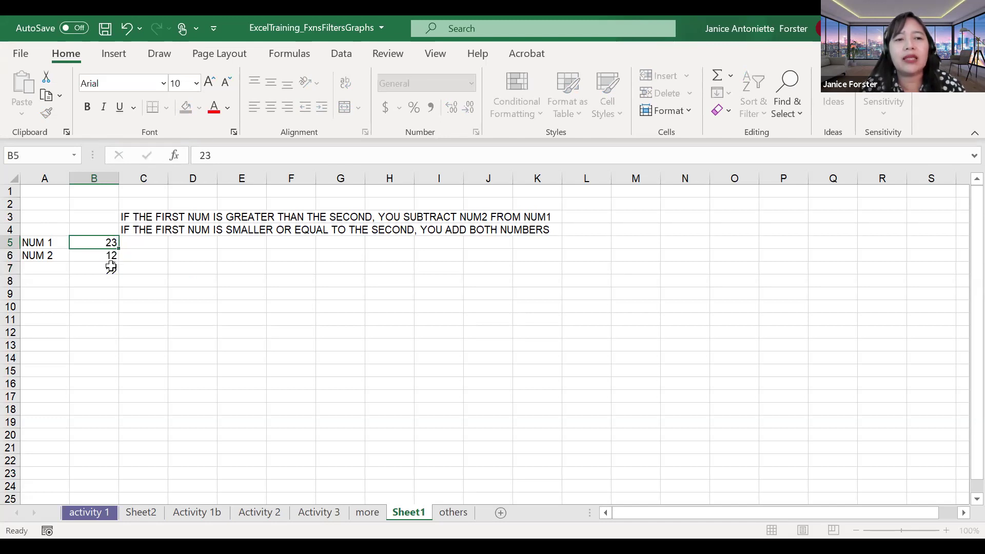
{"action": "key", "text": "Return"}
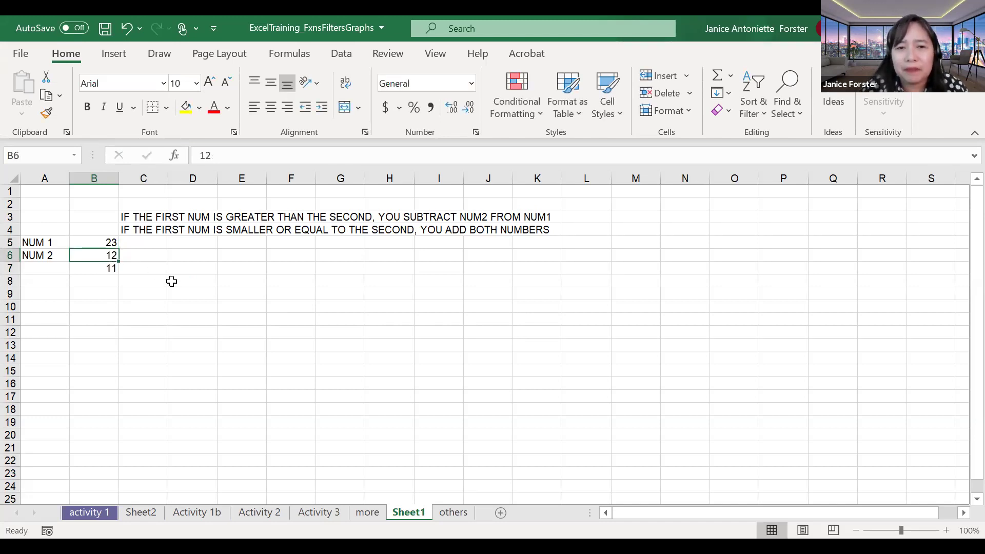
Step: Review B7's B5>B6 test and B5-B6 result, now 11, then go to the activity 1 sheet
{"action": "left_click", "coordinate": [108, 269]}
{"action": "double_click", "coordinate": [106, 269]}
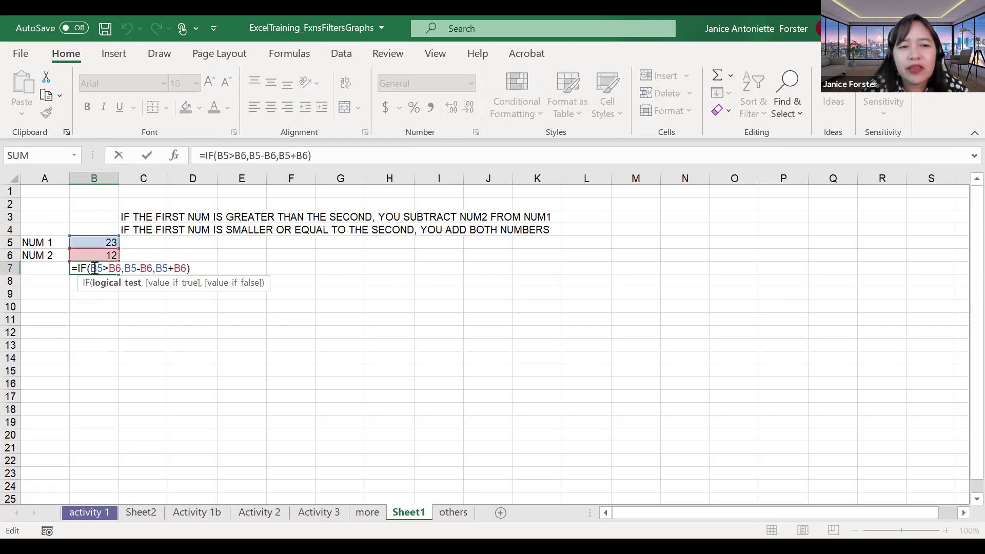
{"action": "left_click_drag", "start_coordinate": [91, 269], "coordinate": [122, 270]}
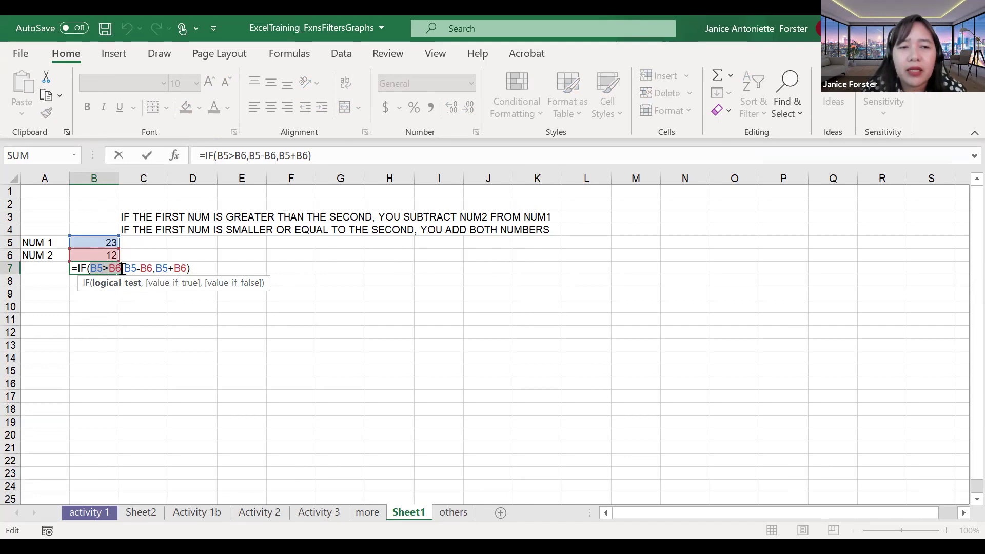
{"action": "left_click_drag", "start_coordinate": [124, 269], "coordinate": [152, 269]}
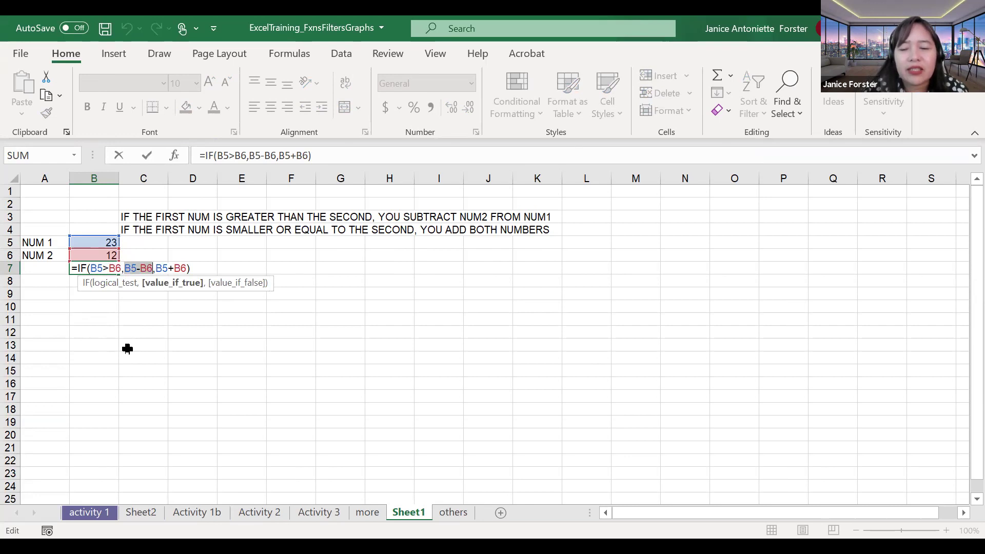
{"action": "key", "text": "Return"}
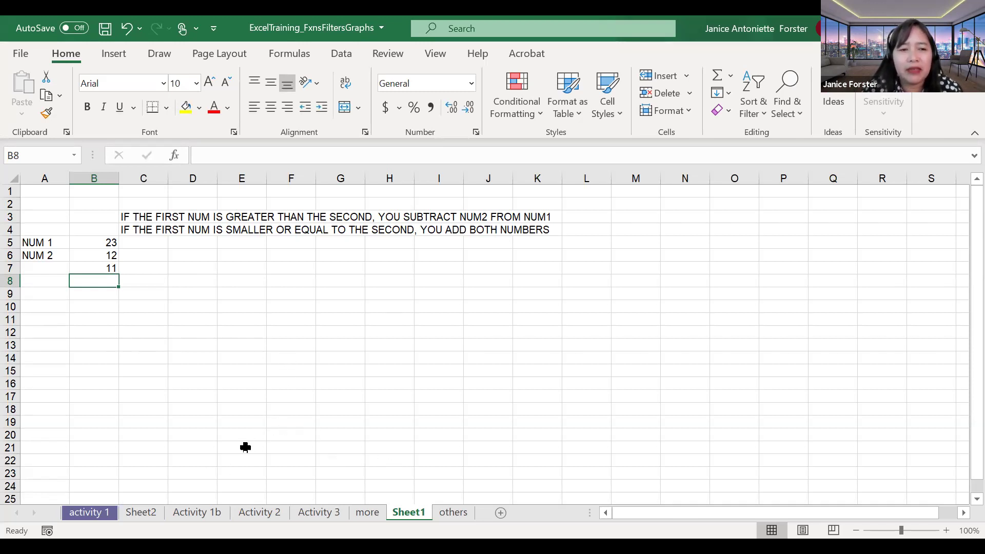
{"action": "left_click", "coordinate": [89, 513]}
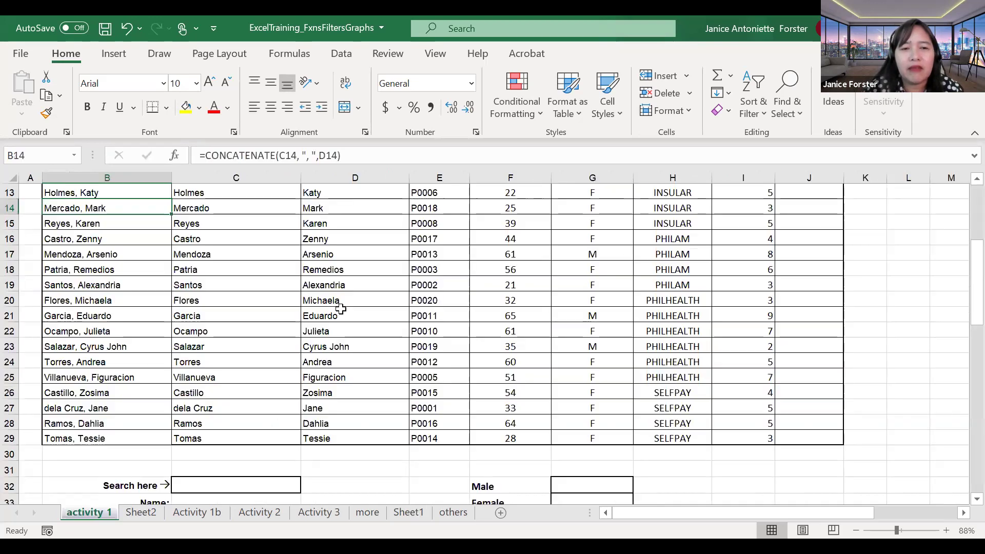
{"action": "scroll", "coordinate": [341, 311], "scroll_direction": "up", "scroll_amount": 3}
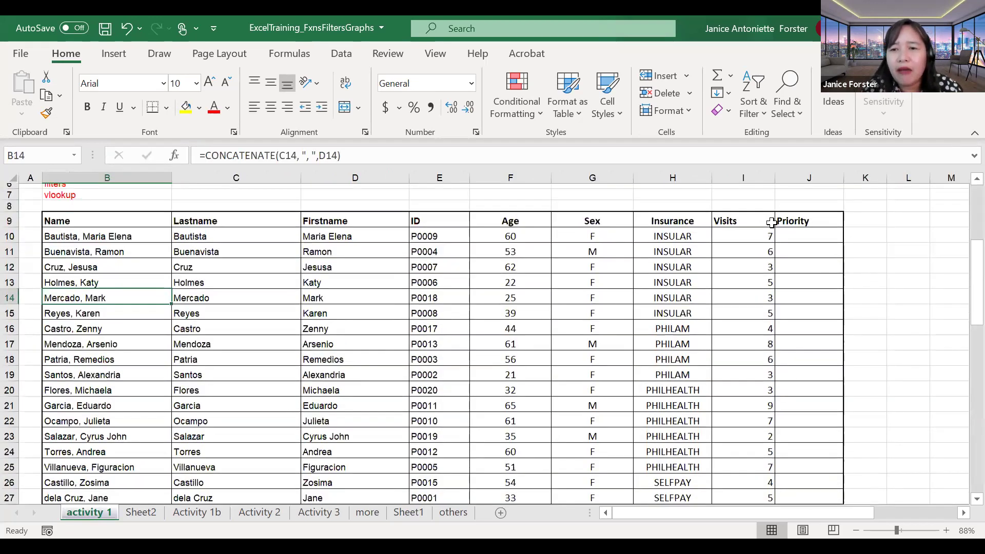
{"action": "scroll", "coordinate": [785, 246], "scroll_direction": "up", "scroll_amount": 1}
{"action": "left_click", "coordinate": [798, 271]}
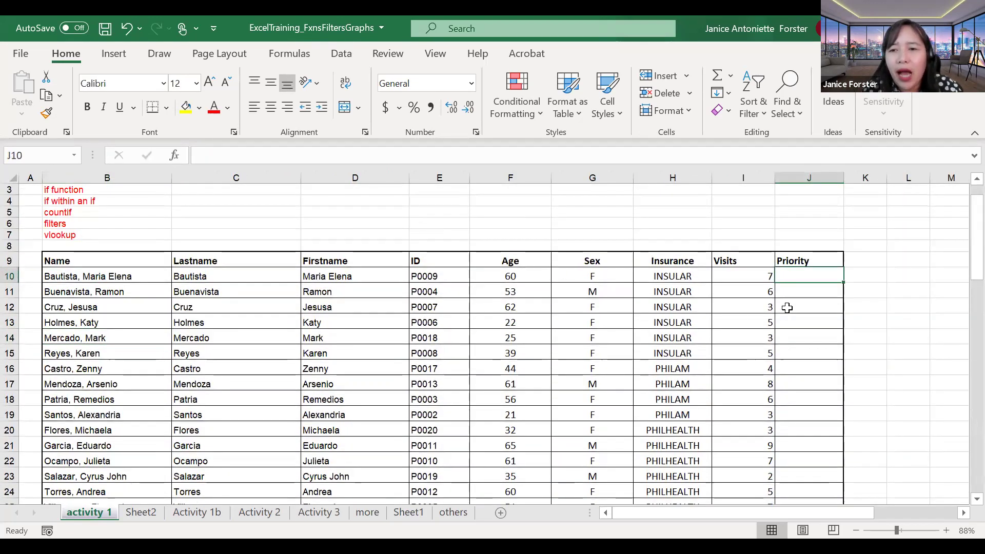
{"action": "scroll", "coordinate": [808, 374], "scroll_direction": "down", "scroll_amount": 1}
{"action": "scroll", "coordinate": [807, 375], "scroll_direction": "down", "scroll_amount": 3}
{"action": "scroll", "coordinate": [807, 375], "scroll_direction": "up", "scroll_amount": 4}
{"action": "scroll", "coordinate": [665, 302], "scroll_direction": "up", "scroll_amount": 1}
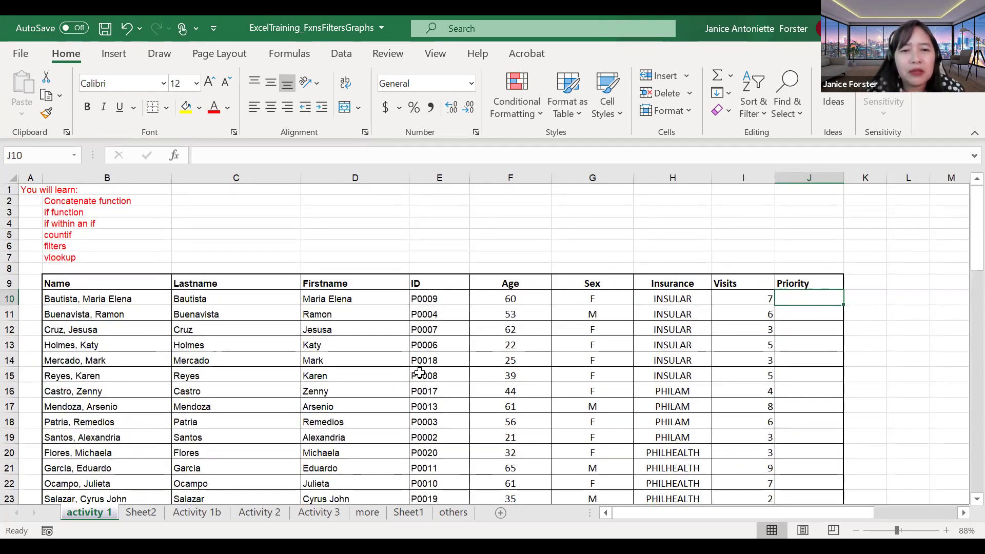
{"action": "scroll", "coordinate": [417, 374], "scroll_direction": "down", "scroll_amount": 8}
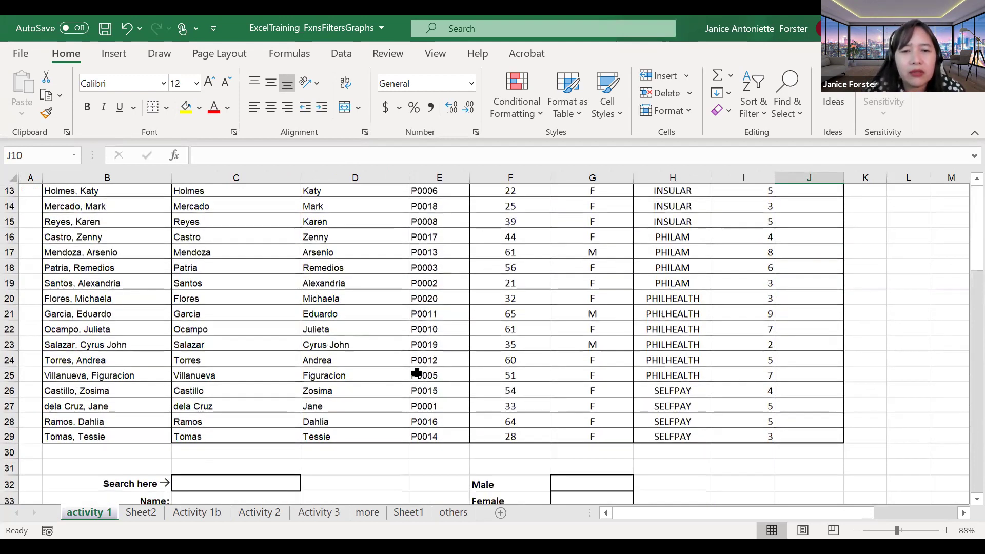
{"action": "scroll", "coordinate": [154, 380], "scroll_direction": "down", "scroll_amount": 3}
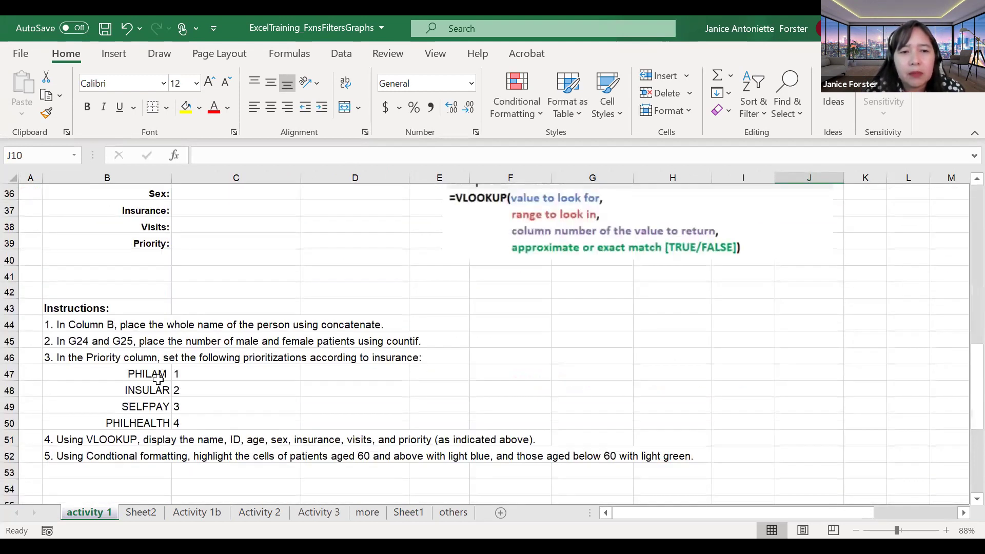
{"action": "left_click", "coordinate": [154, 379]}
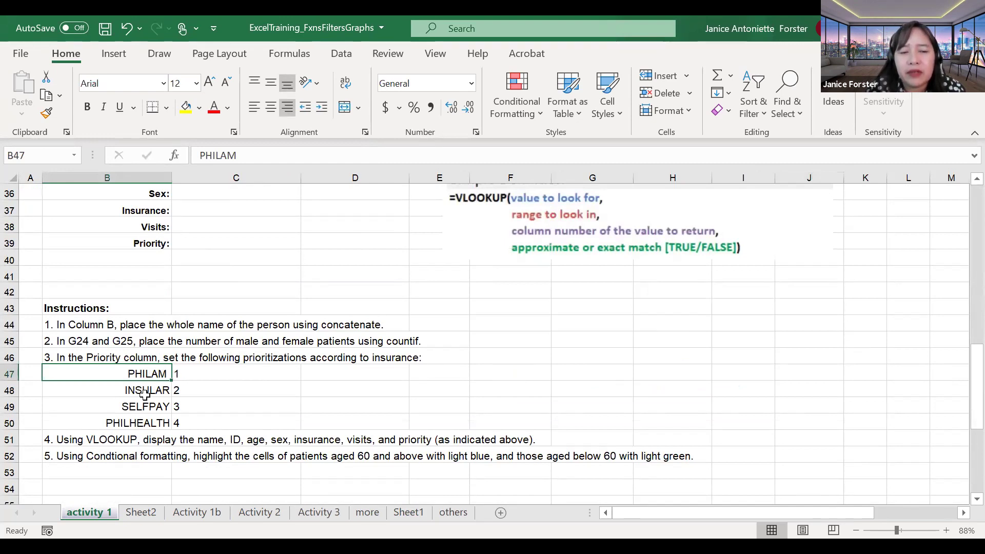
{"action": "scroll", "coordinate": [252, 370], "scroll_direction": "up", "scroll_amount": 5}
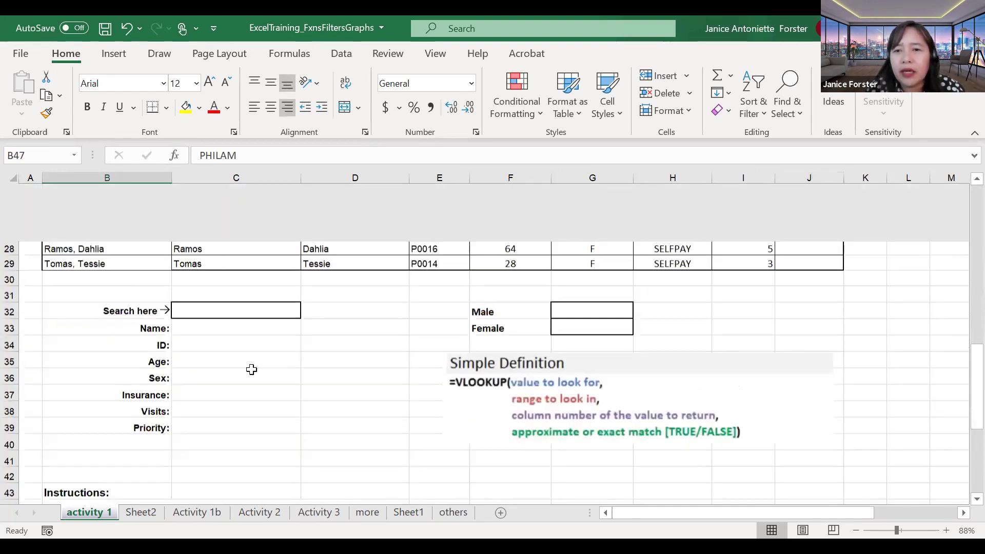
{"action": "scroll", "coordinate": [638, 233], "scroll_direction": "up", "scroll_amount": 3}
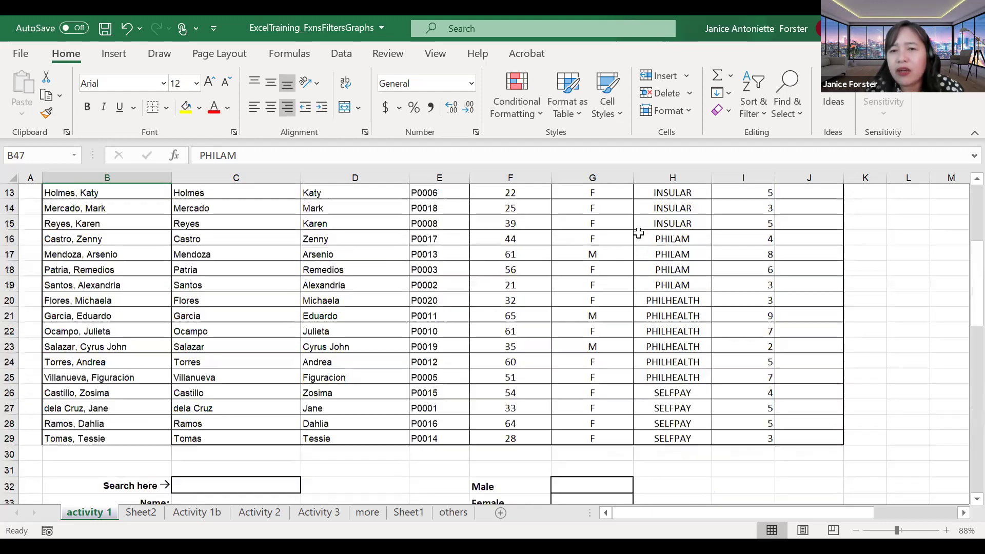
{"action": "scroll", "coordinate": [349, 349], "scroll_direction": "up", "scroll_amount": 1}
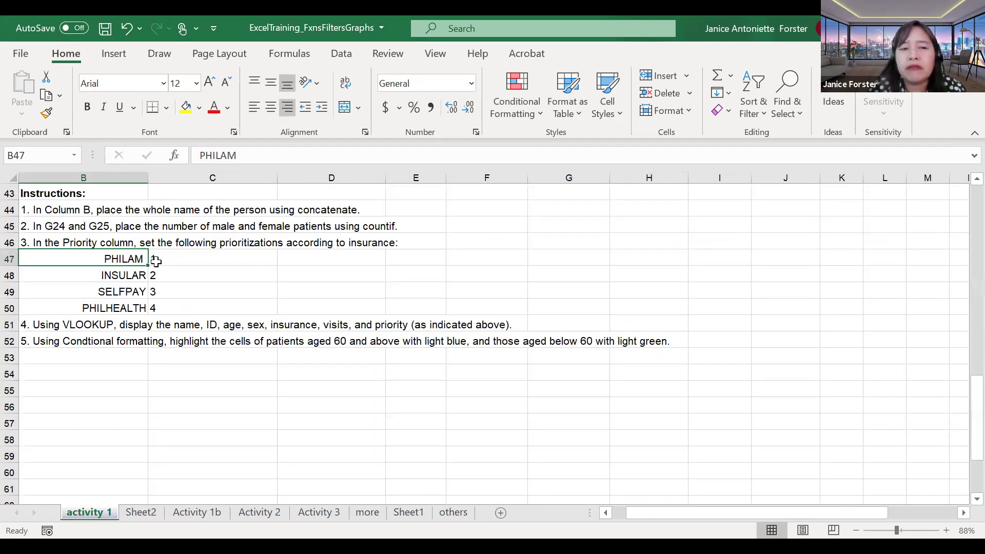
{"action": "left_click", "coordinate": [156, 262]}
{"action": "scroll", "coordinate": [667, 341], "scroll_direction": "up", "scroll_amount": 5}
{"action": "scroll", "coordinate": [667, 342], "scroll_direction": "right", "scroll_amount": 1}
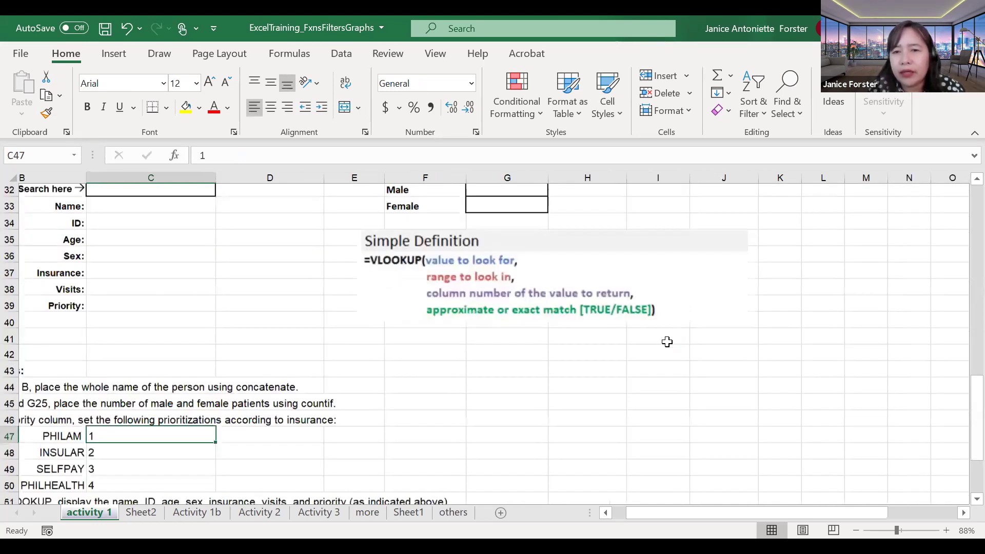
{"action": "scroll", "coordinate": [652, 267], "scroll_direction": "up", "scroll_amount": 5}
{"action": "scroll", "coordinate": [656, 285], "scroll_direction": "up", "scroll_amount": 2}
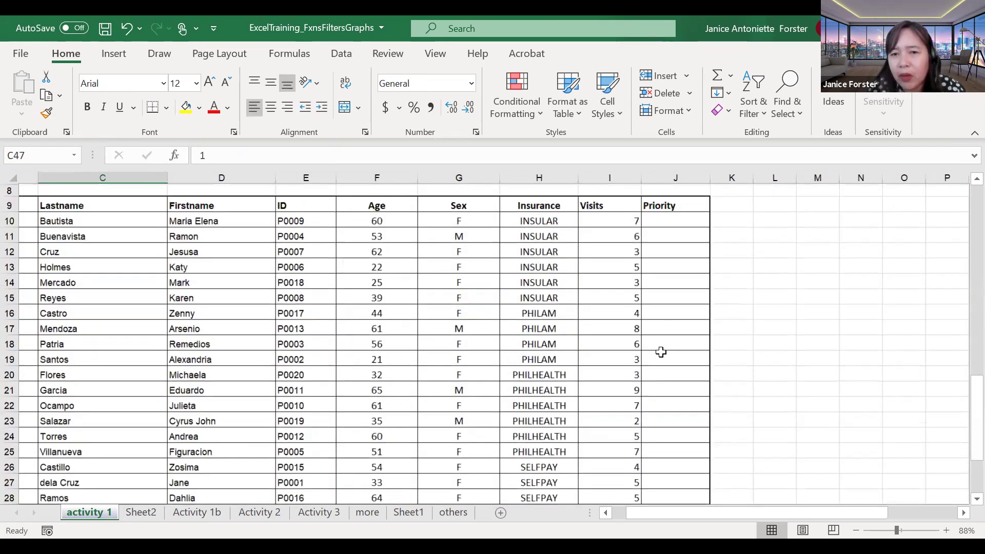
{"action": "left_click", "coordinate": [290, 456]}
{"action": "key", "text": "Left"}
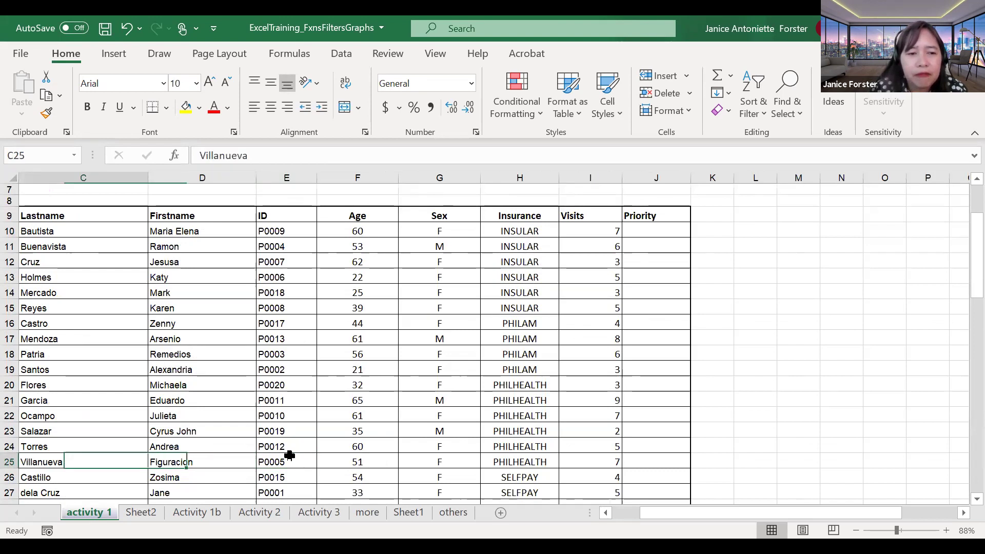
{"action": "key", "text": "Left"}
{"action": "key", "text": "Left"}
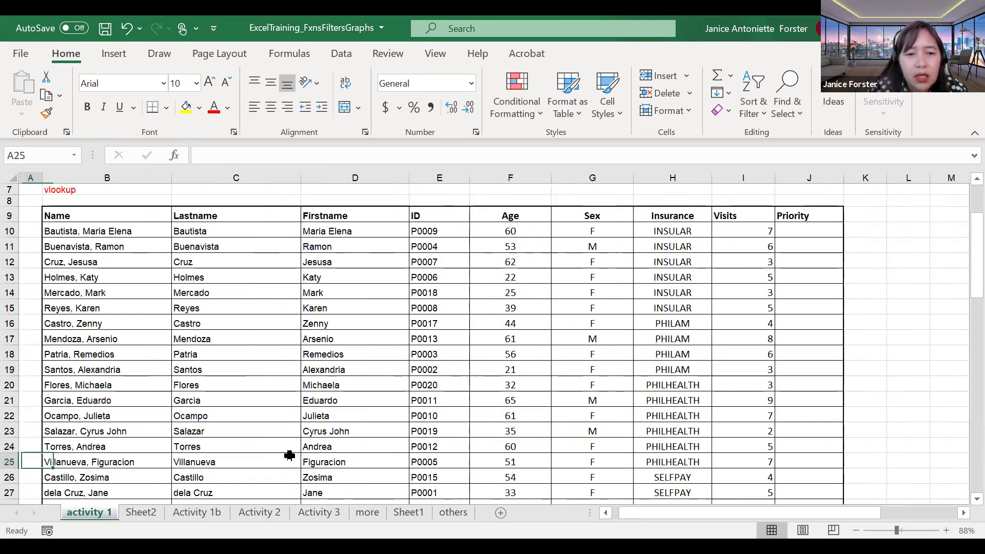
{"action": "key", "text": "Down"}
{"action": "key", "text": "Down"}
{"action": "key", "text": "Down"}
{"action": "key", "text": "Down"}
{"action": "key", "text": "Down"}
{"action": "key", "text": "Down"}
{"action": "key", "text": "Down"}
{"action": "key", "text": "Down"}
{"action": "key", "text": "Down"}
{"action": "key", "text": "Down"}
{"action": "key", "text": "Down"}
{"action": "key", "text": "Down"}
{"action": "key", "text": "Down"}
{"action": "key", "text": "Down"}
{"action": "key", "text": "Down"}
{"action": "key", "text": "Down"}
{"action": "key", "text": "Down"}
{"action": "key", "text": "Down"}
{"action": "key", "text": "Down"}
{"action": "key", "text": "Down"}
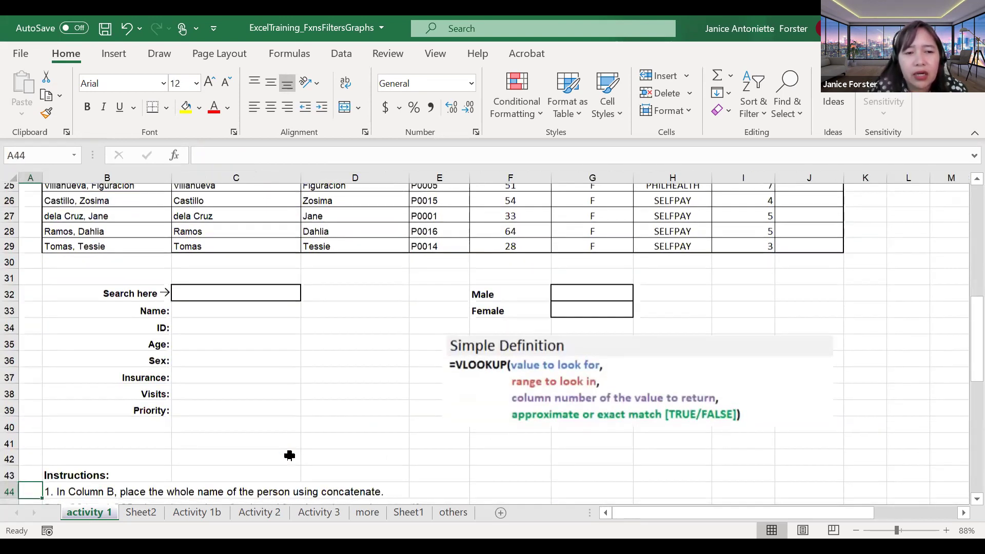
{"action": "key", "text": "Down"}
{"action": "key", "text": "Down"}
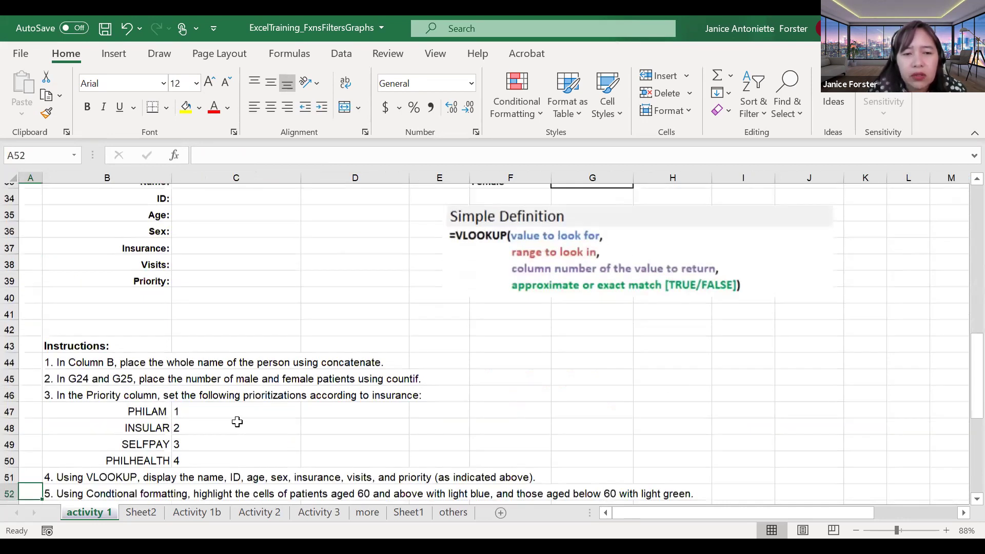
{"action": "left_click", "coordinate": [187, 439]}
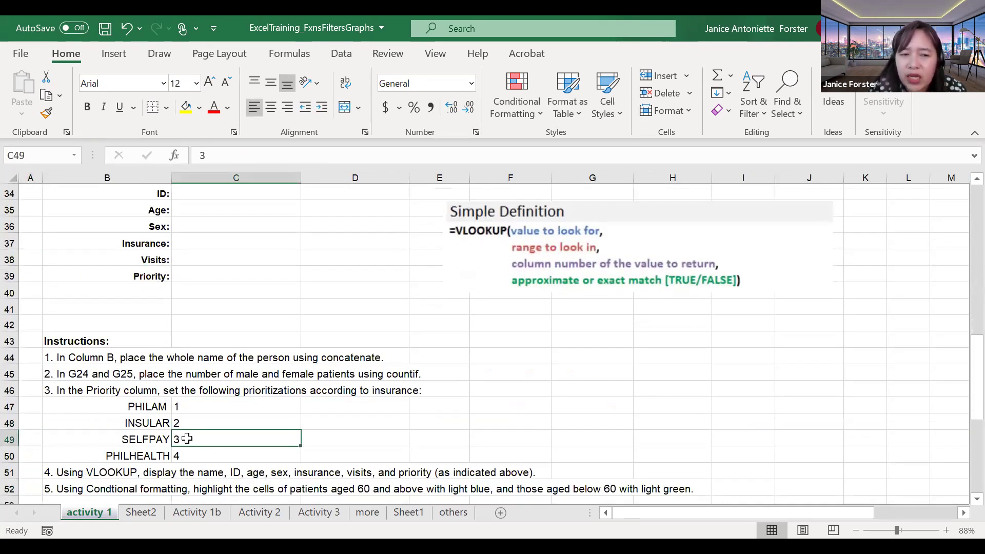
{"action": "left_click", "coordinate": [178, 455]}
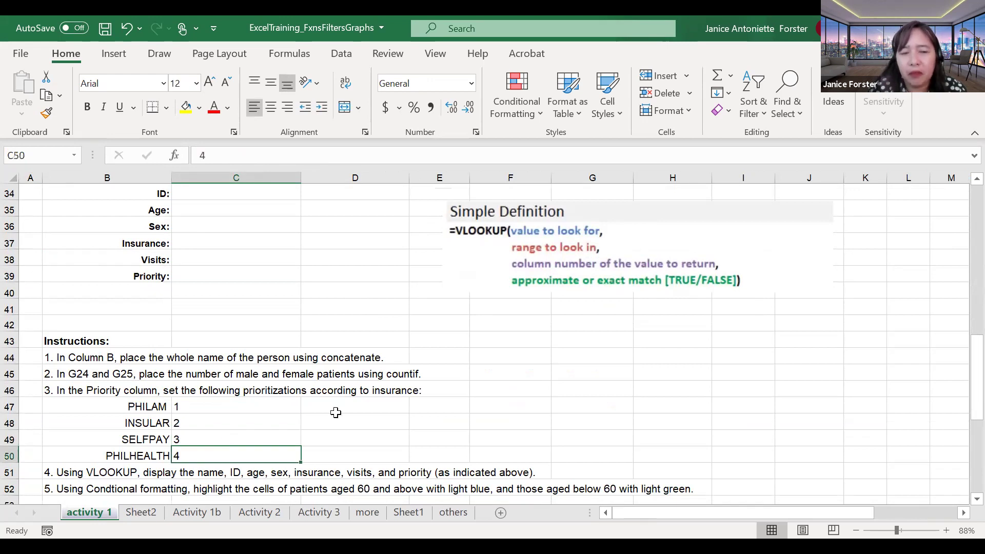
{"action": "scroll", "coordinate": [341, 411], "scroll_direction": "up", "scroll_amount": 1}
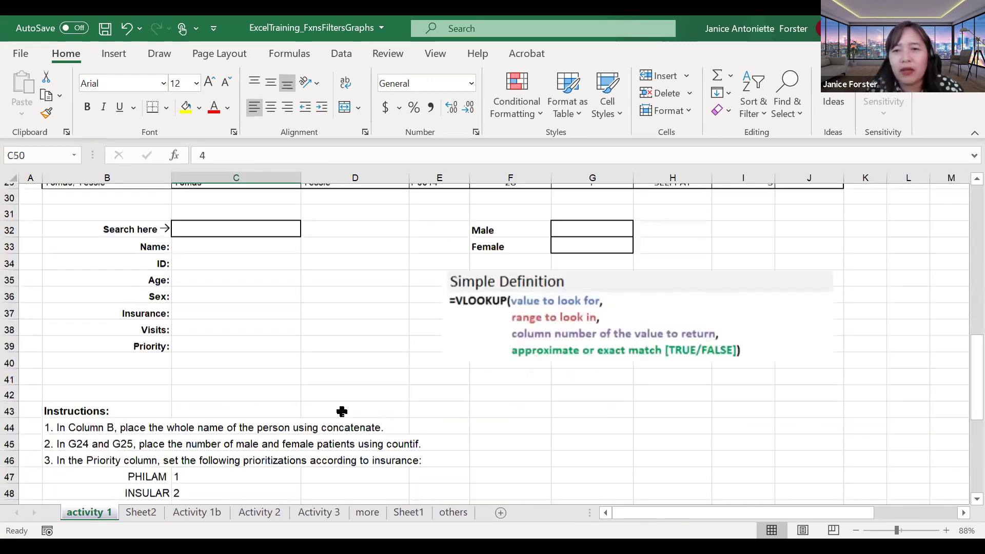
{"action": "scroll", "coordinate": [342, 412], "scroll_direction": "up", "scroll_amount": 8}
{"action": "left_click_drag", "start_coordinate": [341, 412], "coordinate": [728, 343]}
{"action": "scroll", "coordinate": [805, 308], "scroll_direction": "up", "scroll_amount": 1}
{"action": "left_click", "coordinate": [803, 287]}
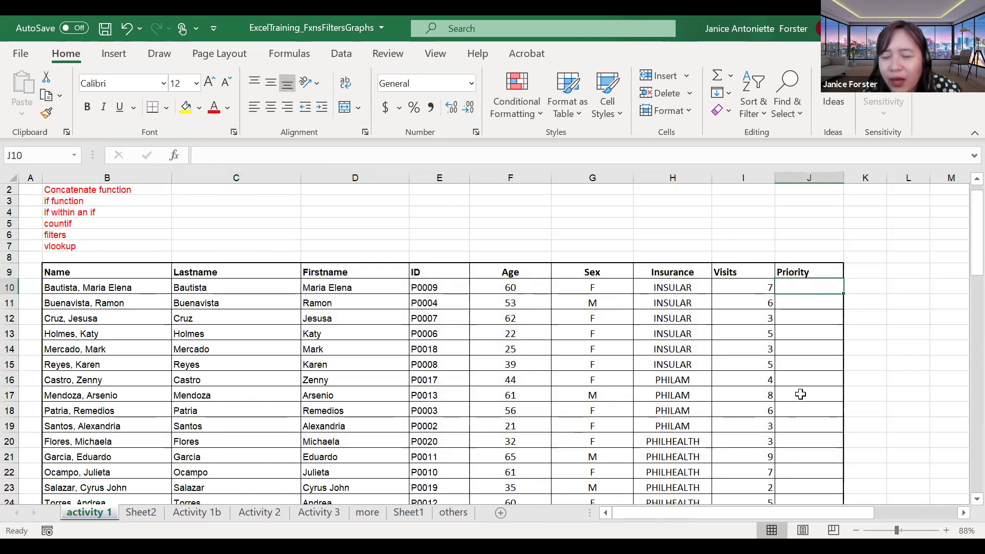
{"action": "scroll", "coordinate": [800, 394], "scroll_direction": "down", "scroll_amount": 3}
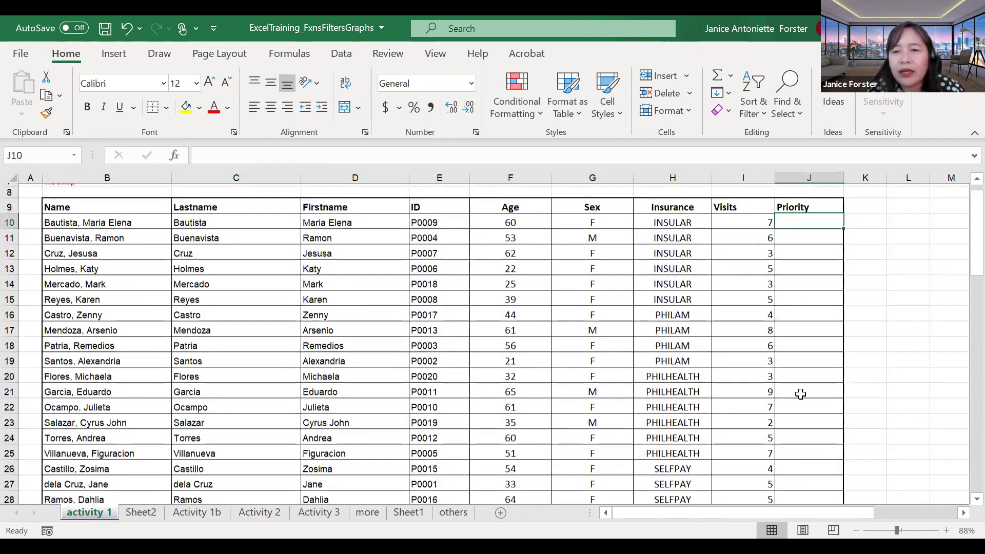
{"action": "scroll", "coordinate": [800, 394], "scroll_direction": "down", "scroll_amount": 1}
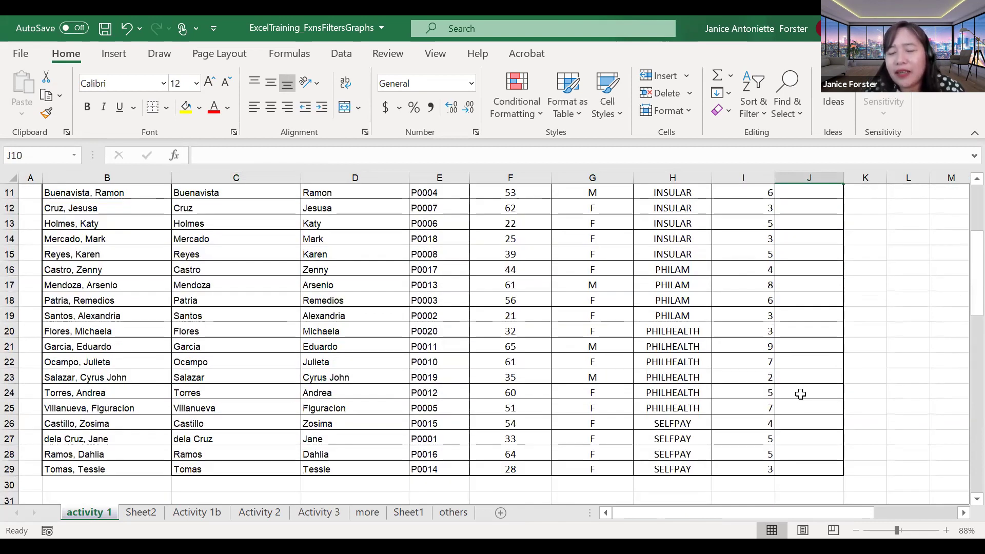
{"action": "left_click", "coordinate": [791, 362]}
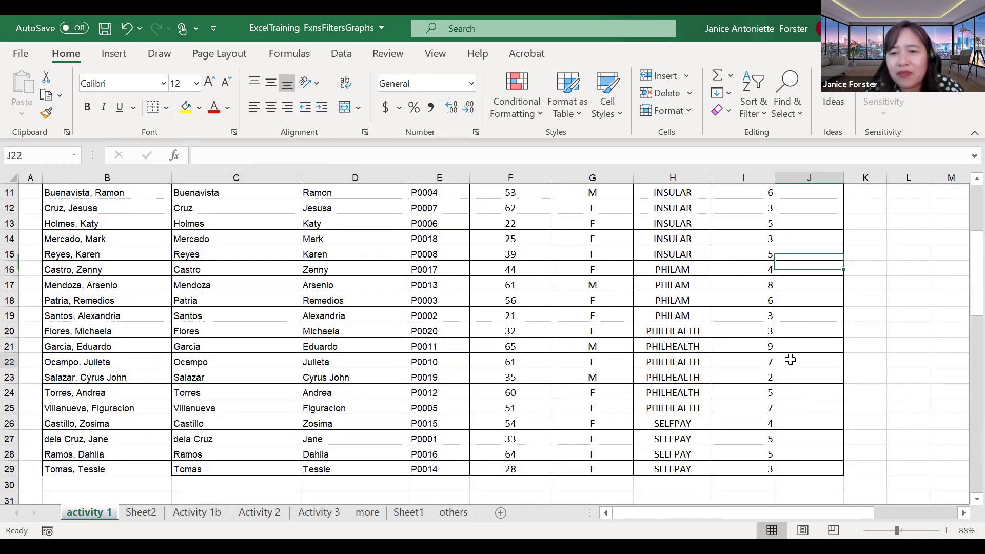
{"action": "scroll", "coordinate": [793, 307], "scroll_direction": "down", "scroll_amount": 1}
{"action": "scroll", "coordinate": [793, 307], "scroll_direction": "down", "scroll_amount": 1}
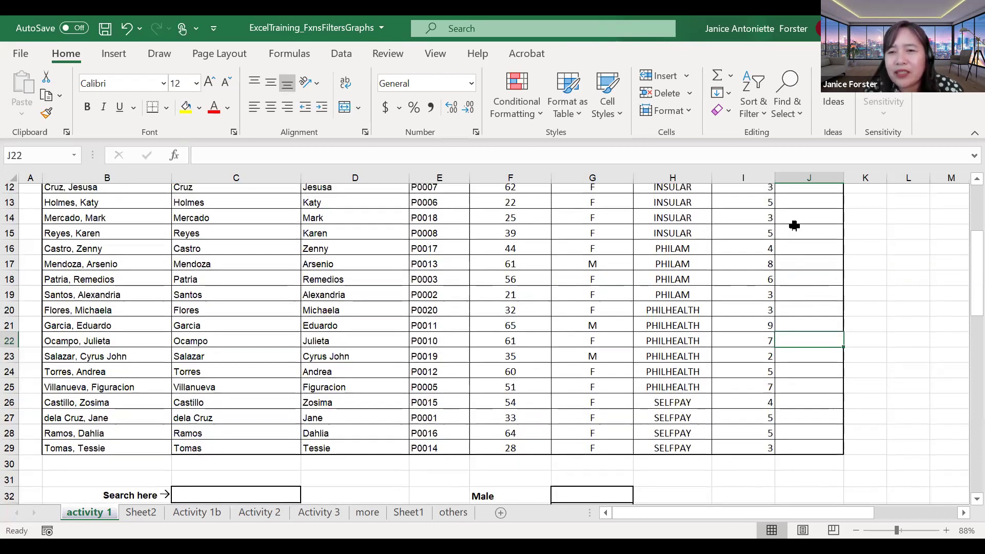
{"action": "scroll", "coordinate": [790, 286], "scroll_direction": "up", "scroll_amount": 2}
{"action": "left_click", "coordinate": [796, 204]}
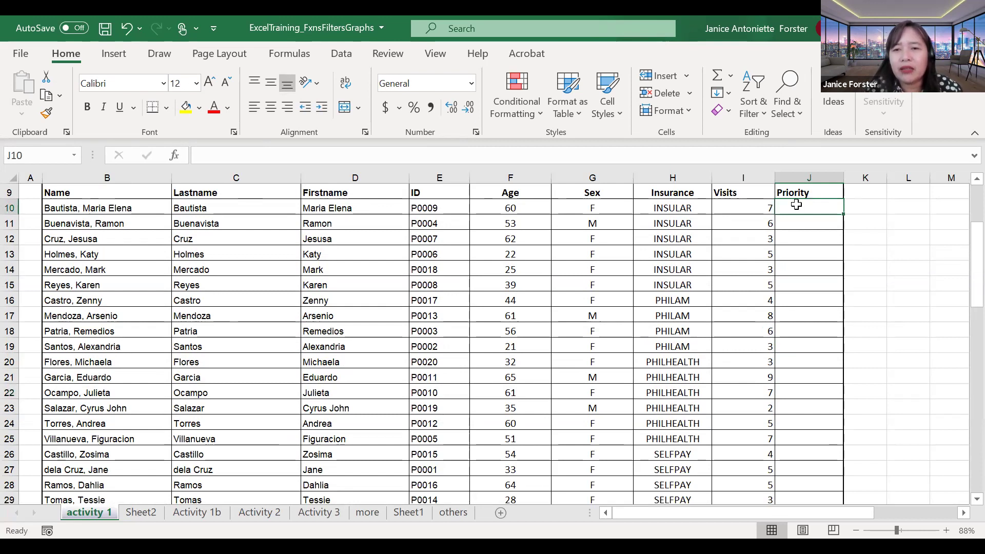
{"action": "scroll", "coordinate": [796, 205], "scroll_direction": "down", "scroll_amount": 2}
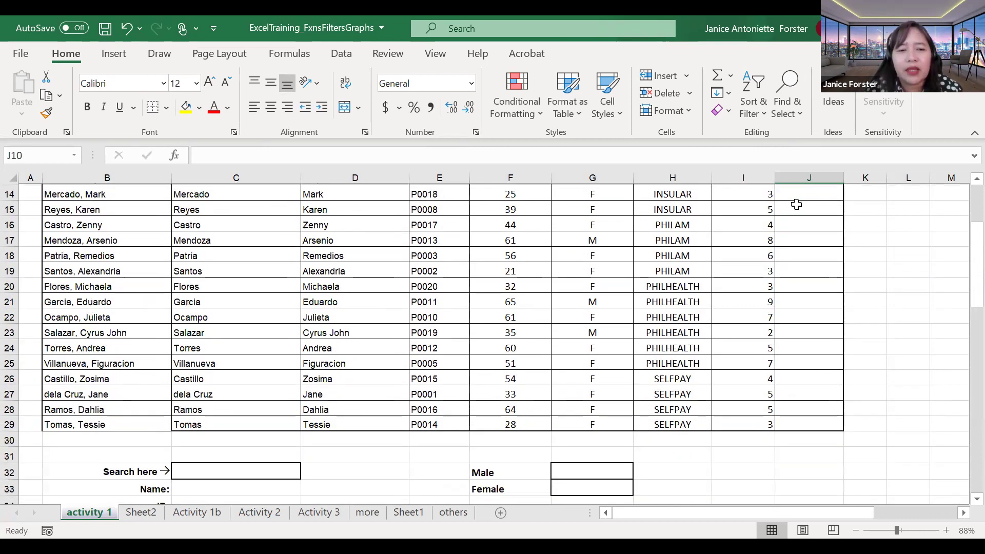
{"action": "scroll", "coordinate": [797, 205], "scroll_direction": "down", "scroll_amount": 6}
{"action": "scroll", "coordinate": [797, 204], "scroll_direction": "down", "scroll_amount": 1}
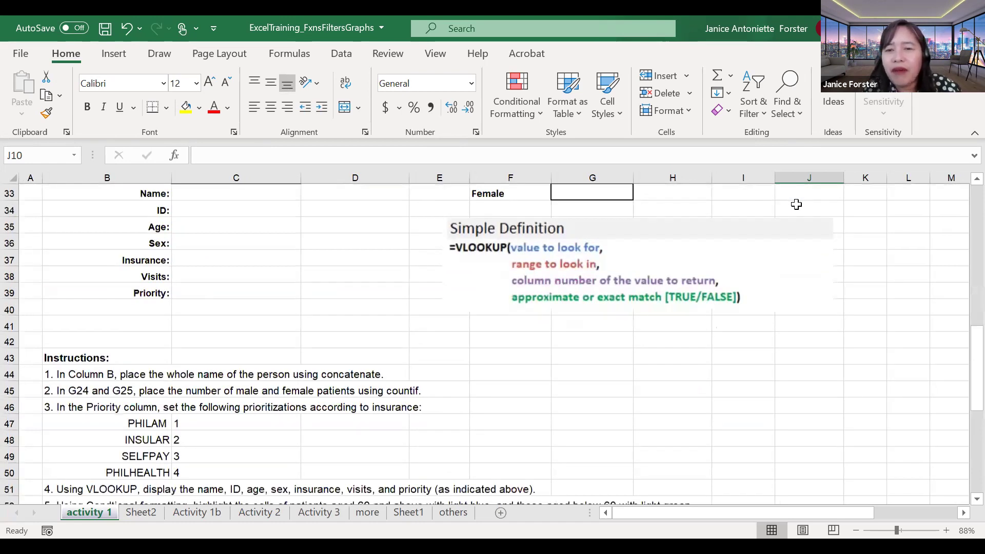
{"action": "scroll", "coordinate": [796, 204], "scroll_direction": "up", "scroll_amount": 3}
{"action": "scroll", "coordinate": [797, 205], "scroll_direction": "up", "scroll_amount": 5}
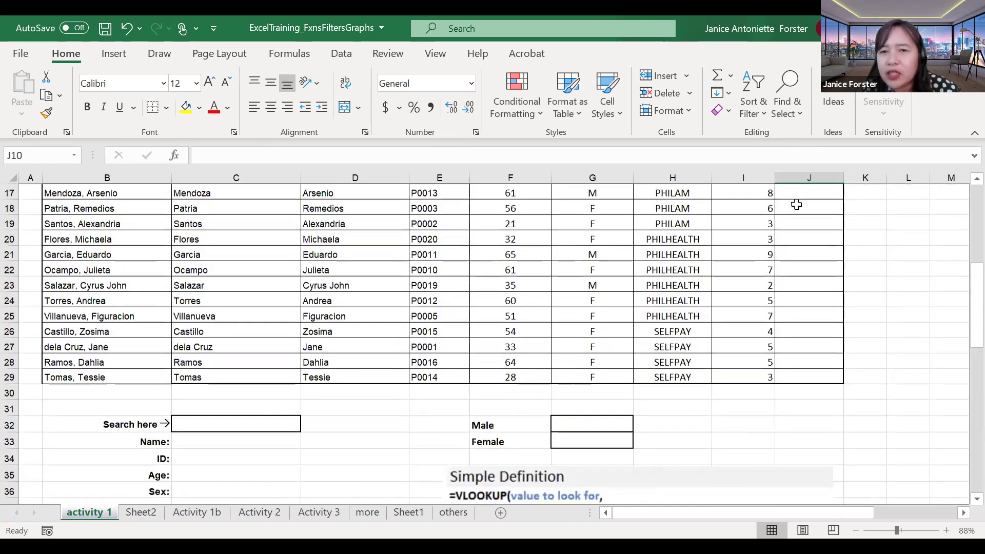
{"action": "scroll", "coordinate": [796, 205], "scroll_direction": "up", "scroll_amount": 1}
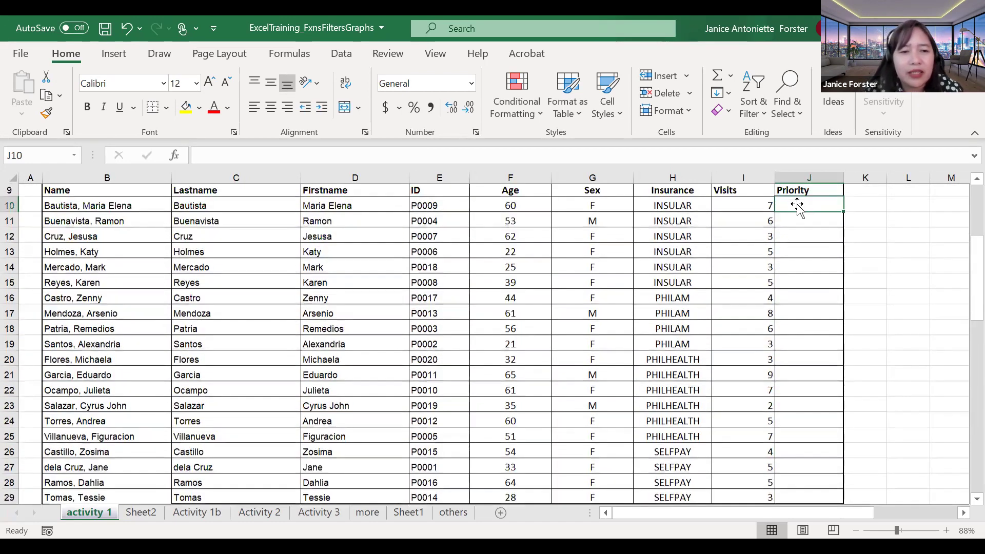
{"action": "scroll", "coordinate": [277, 302], "scroll_direction": "down", "scroll_amount": 7}
Step: Copy the insurance priority list from B47:C50 and paste it into I4:J7
{"action": "scroll", "coordinate": [154, 339], "scroll_direction": "down", "scroll_amount": 2}
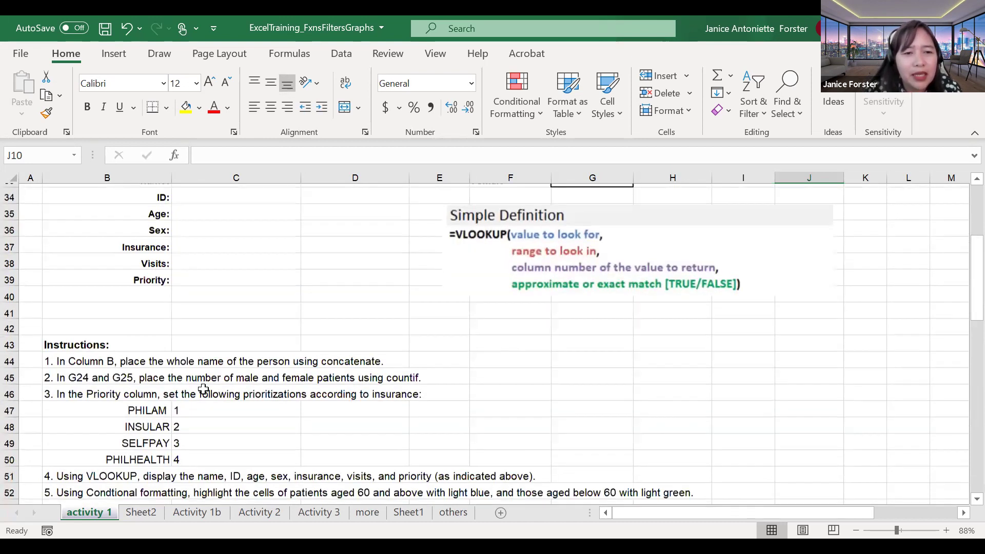
{"action": "left_click_drag", "start_coordinate": [129, 341], "coordinate": [205, 389]}
{"action": "key", "text": "ctrl+c"}
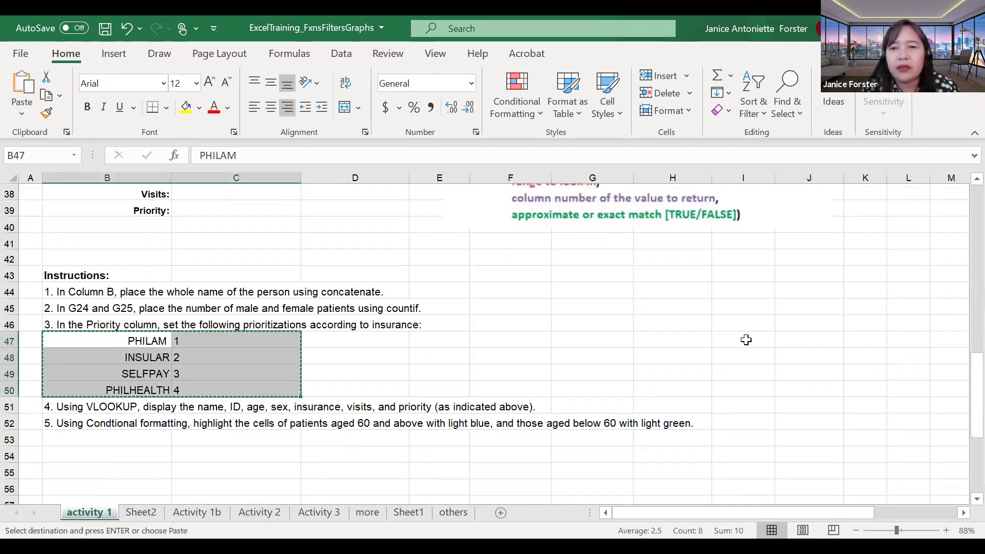
{"action": "left_click", "coordinate": [747, 340]}
{"action": "scroll", "coordinate": [747, 340], "scroll_direction": "up", "scroll_amount": 3}
{"action": "scroll", "coordinate": [747, 340], "scroll_direction": "up", "scroll_amount": 4}
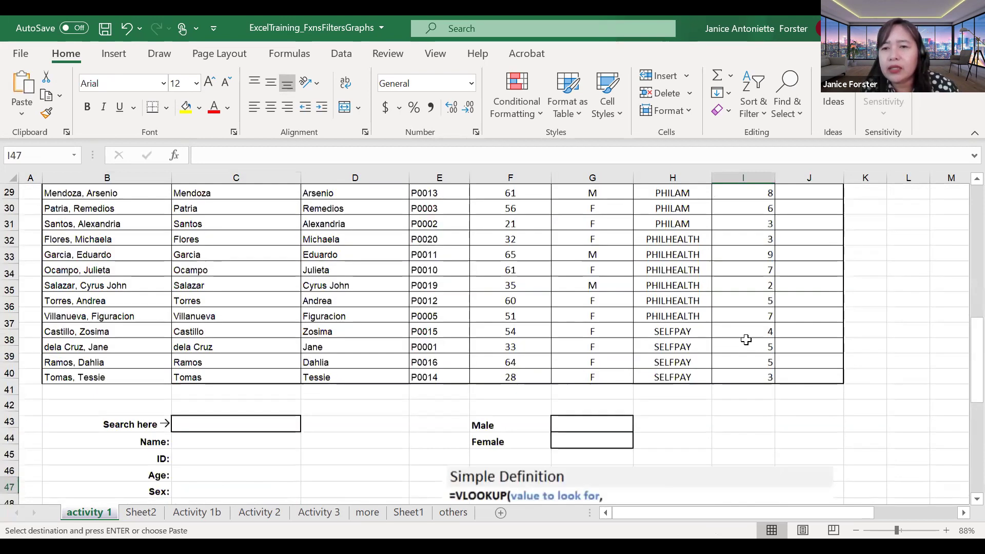
{"action": "scroll", "coordinate": [752, 210], "scroll_direction": "up", "scroll_amount": 3}
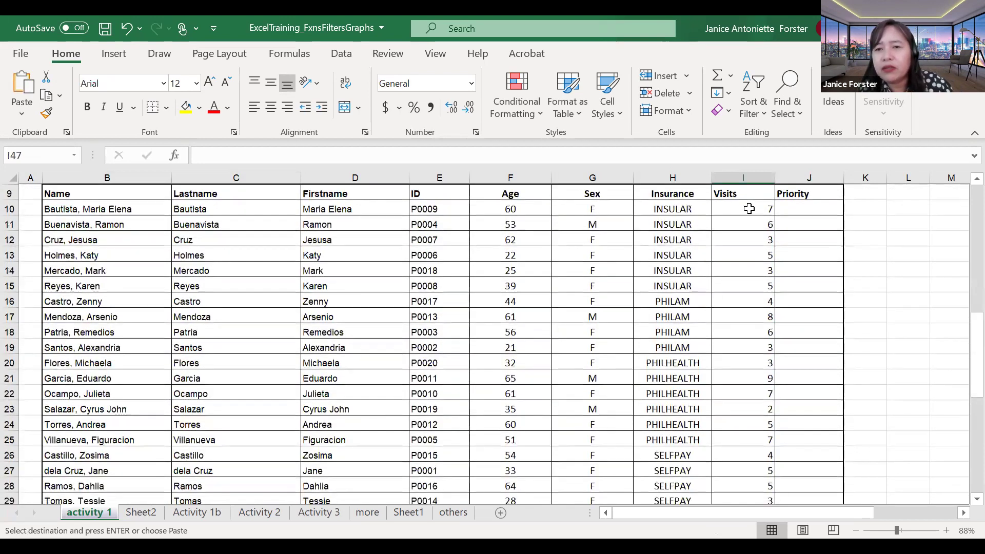
{"action": "scroll", "coordinate": [749, 209], "scroll_direction": "up", "scroll_amount": 3}
{"action": "left_click", "coordinate": [749, 211]}
{"action": "key", "text": "ctrl+v"}
Step: Begin a formula with = in Priority cell J10, then remove it
{"action": "left_click", "coordinate": [792, 298]}
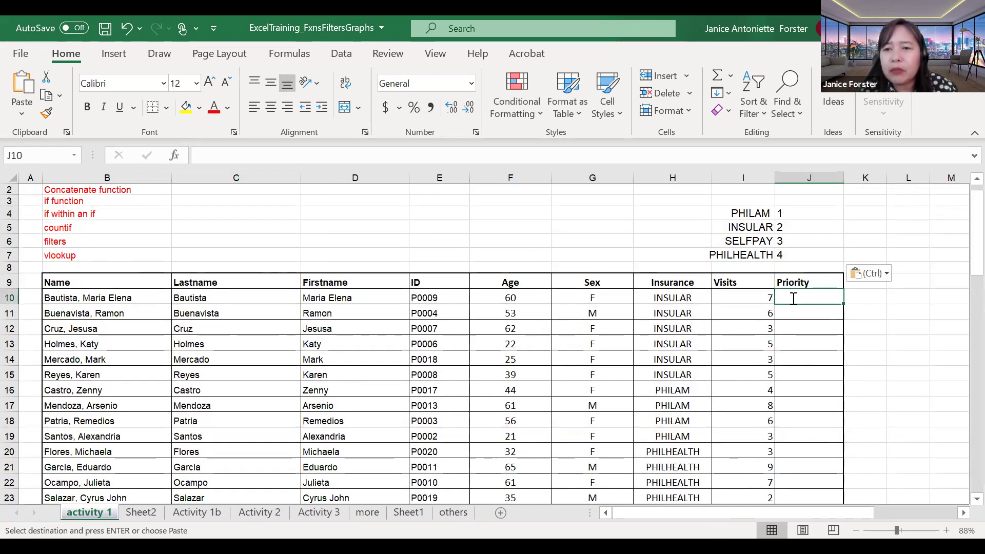
{"action": "type", "text": "="}
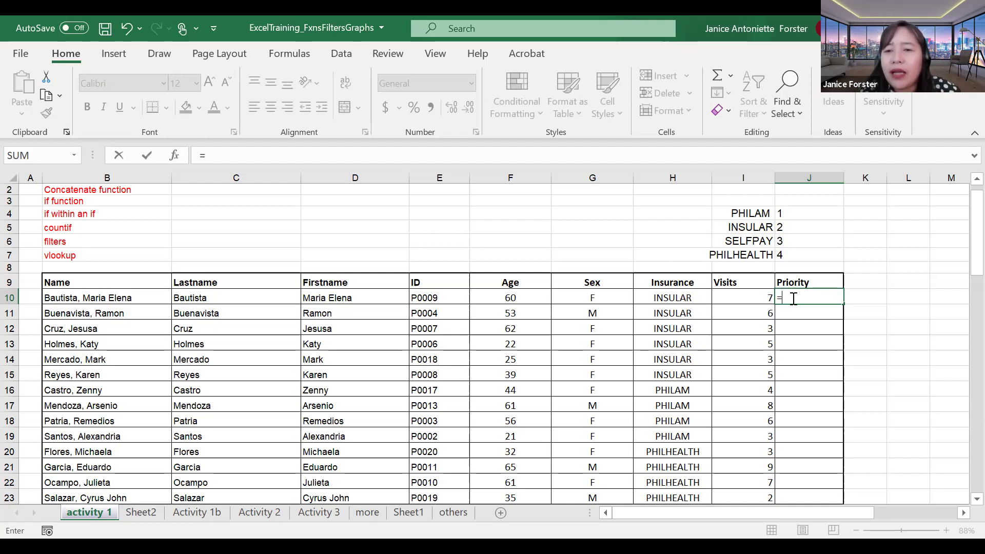
{"action": "key", "text": "BackSpace"}
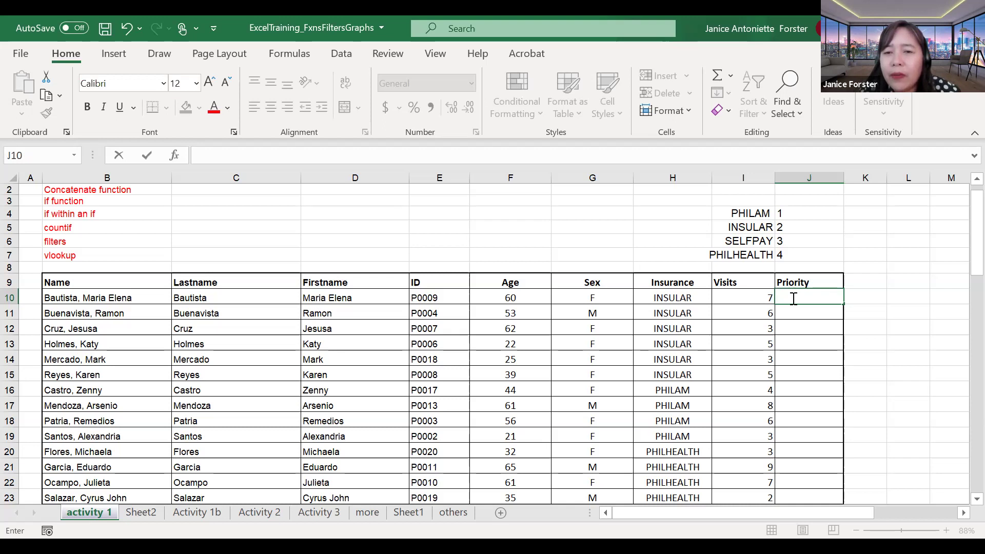
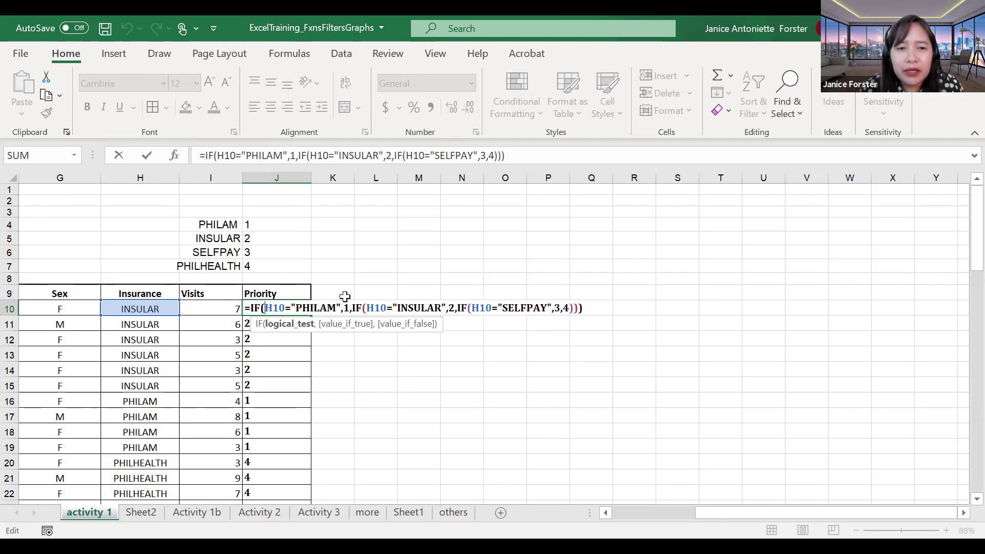
Step: Review J10's nested IF, its PHILAM condition returning 1 and the nested IF after it, without changes
{"action": "left_click_drag", "start_coordinate": [265, 308], "coordinate": [342, 309]}
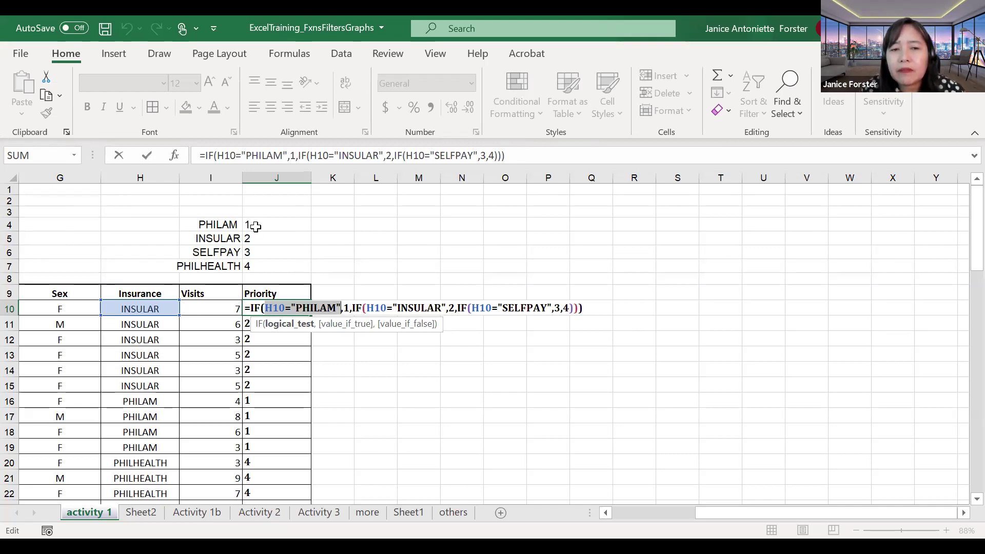
{"action": "left_click", "coordinate": [343, 308]}
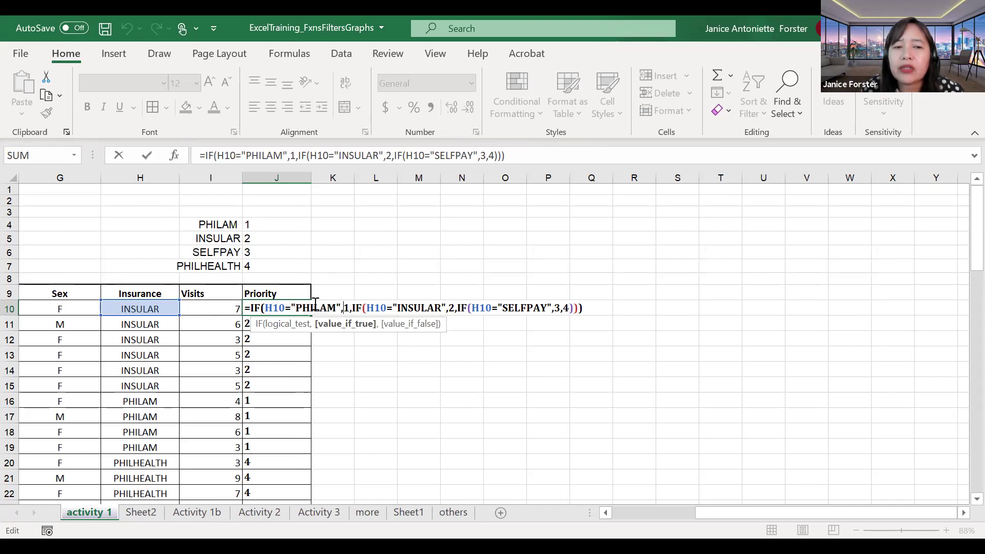
{"action": "left_click_drag", "start_coordinate": [293, 307], "coordinate": [339, 302]}
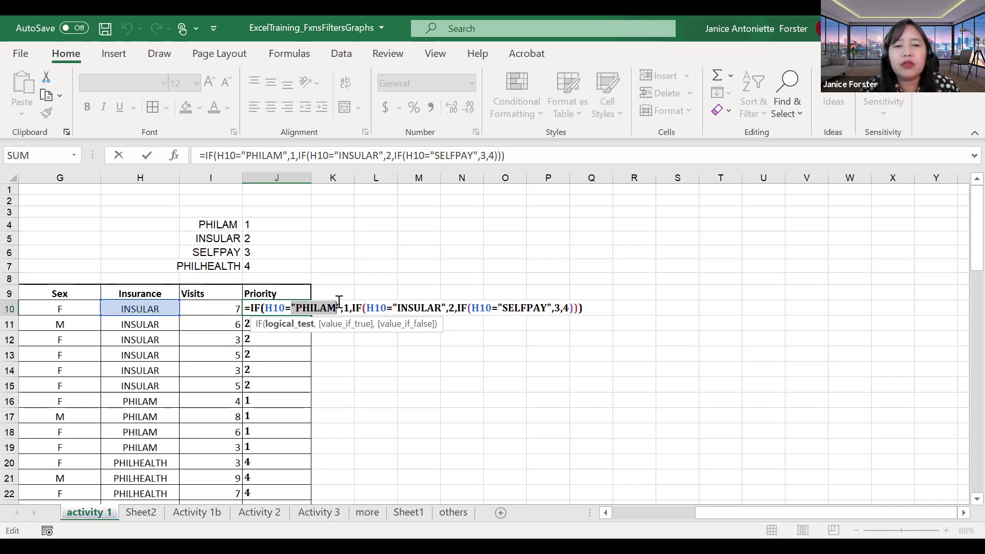
{"action": "left_click", "coordinate": [339, 304]}
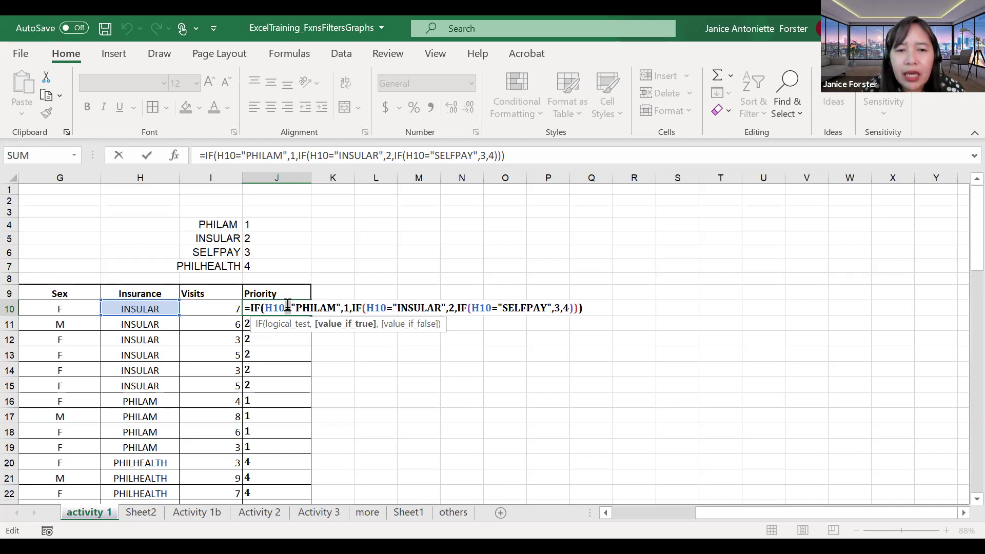
{"action": "left_click", "coordinate": [327, 304]}
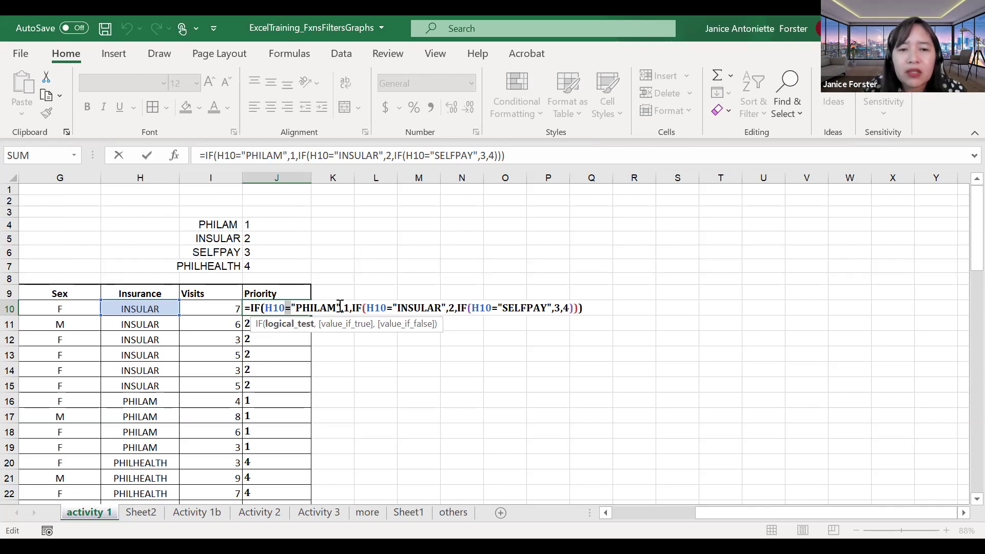
{"action": "left_click", "coordinate": [346, 308]}
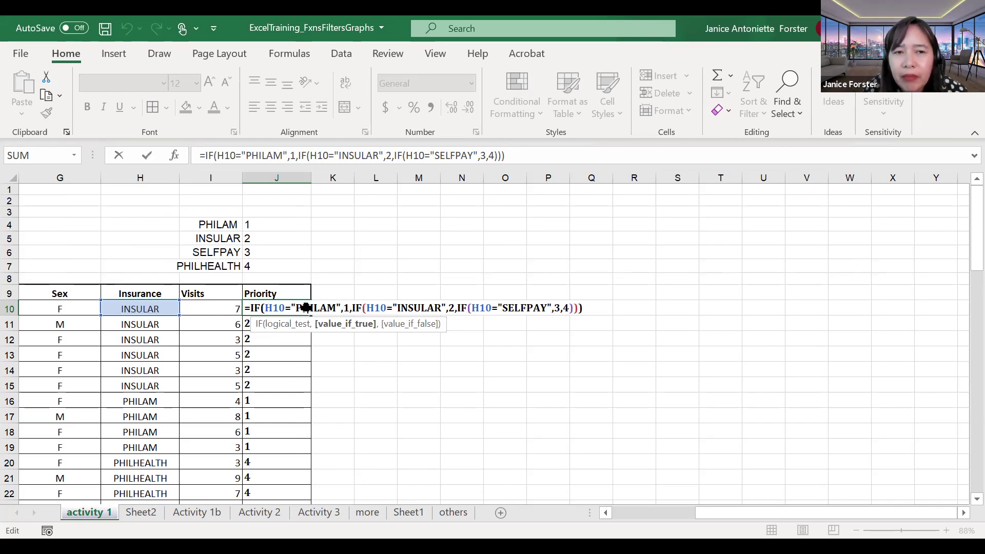
{"action": "key", "text": "Left"}
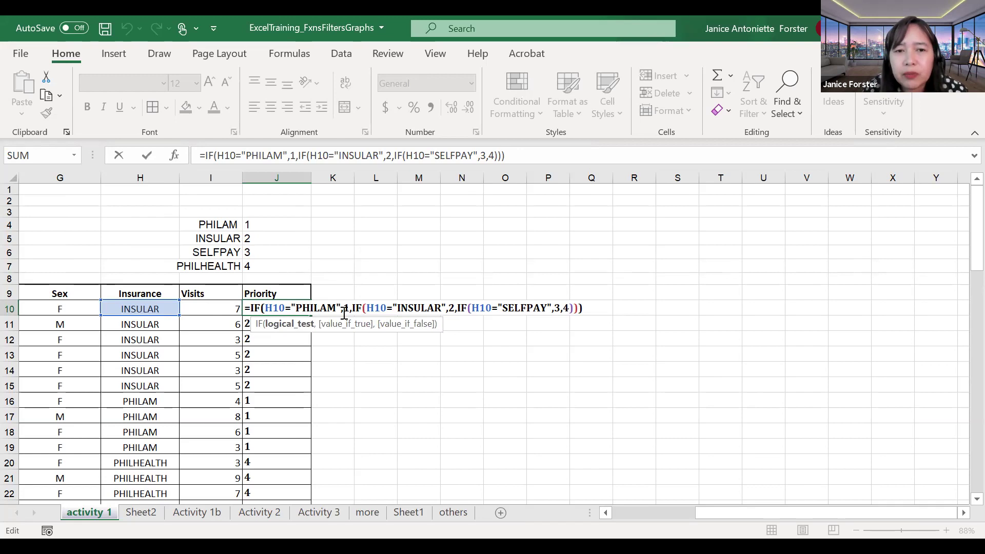
{"action": "left_click", "coordinate": [344, 312]}
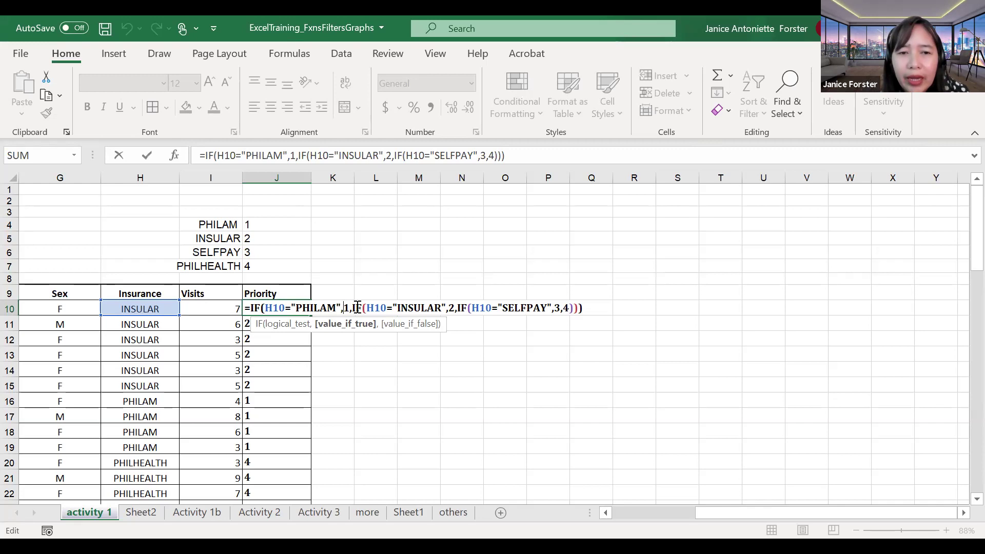
{"action": "left_click", "coordinate": [358, 307]}
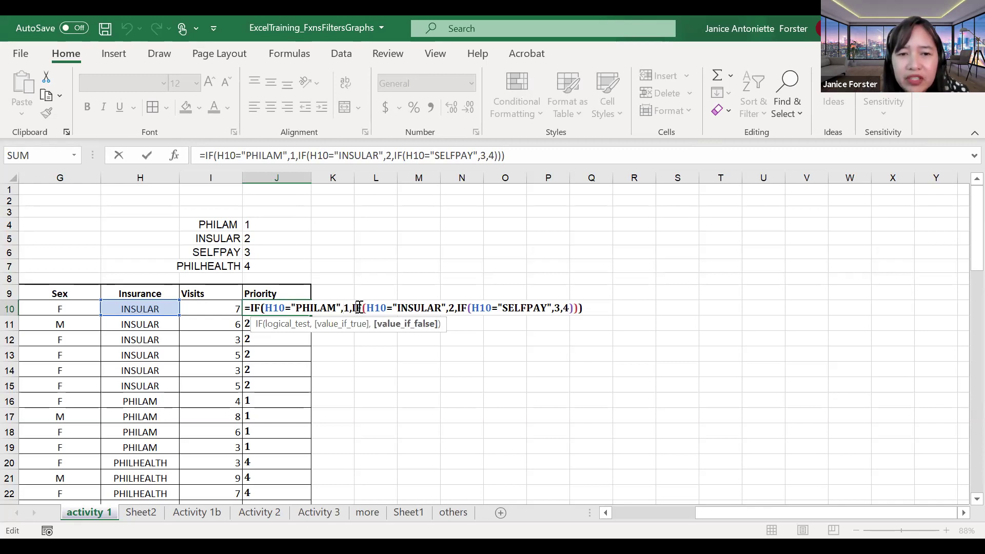
{"action": "left_click", "coordinate": [422, 293]}
{"action": "left_click", "coordinate": [277, 313]}
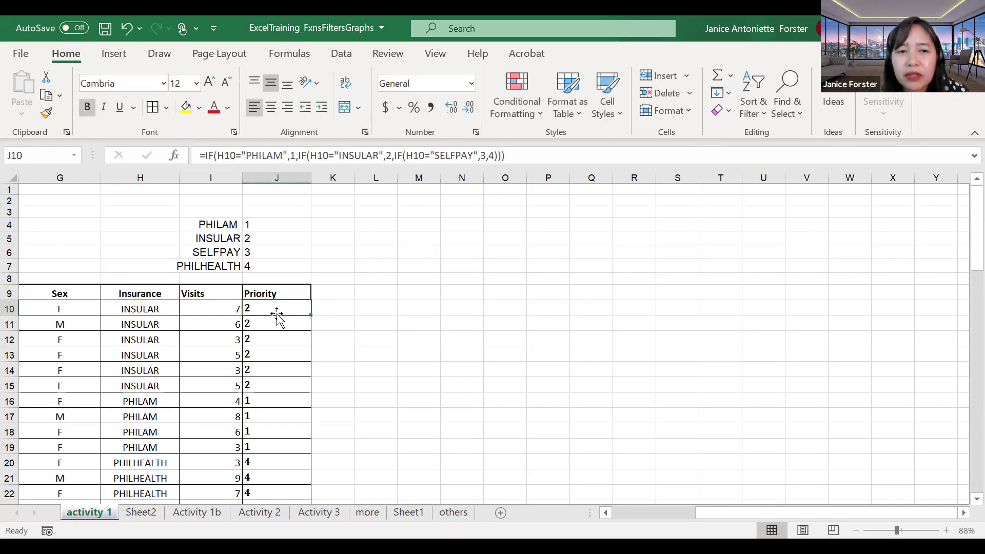
Step: Check the last Priority results near J27, then return to the top of the column
{"action": "key", "text": "ctrl+Down"}
{"action": "key", "text": "Up"}
{"action": "key", "text": "Up"}
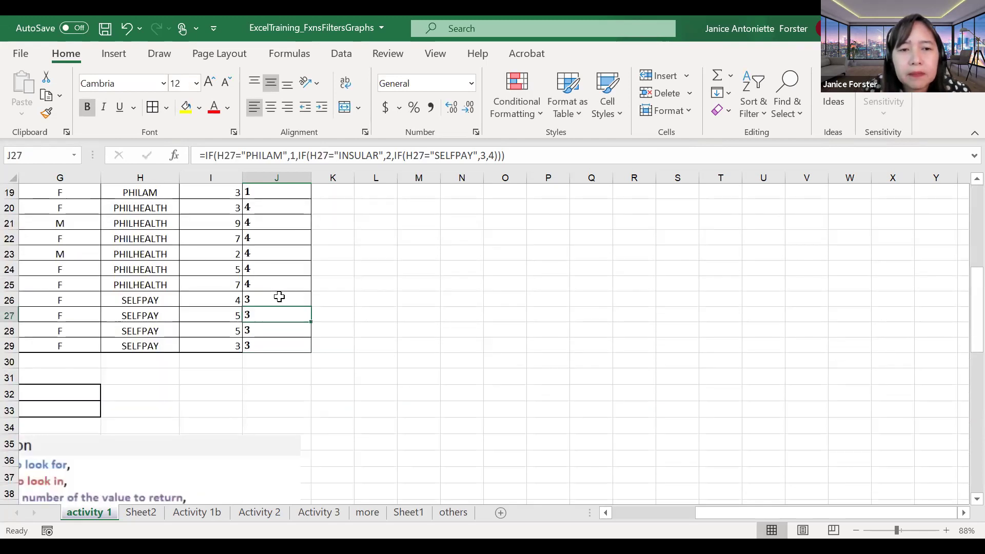
{"action": "scroll", "coordinate": [279, 297], "scroll_direction": "up", "scroll_amount": 5}
{"action": "scroll", "coordinate": [279, 297], "scroll_direction": "up", "scroll_amount": 1}
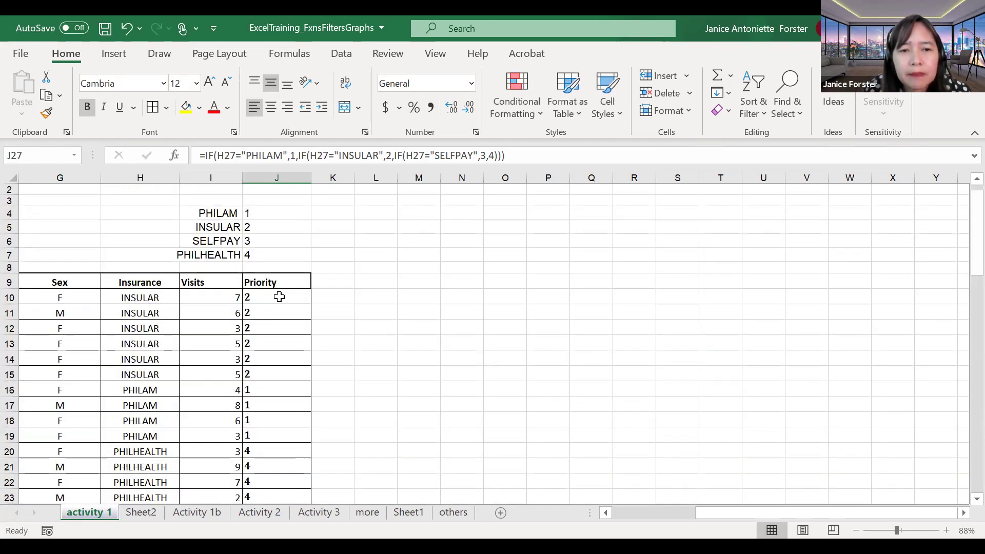
Step: Step through J10's arguments: INSULAR returning 2, SELFPAY returning 3 and fallback 4
{"action": "double_click", "coordinate": [279, 297]}
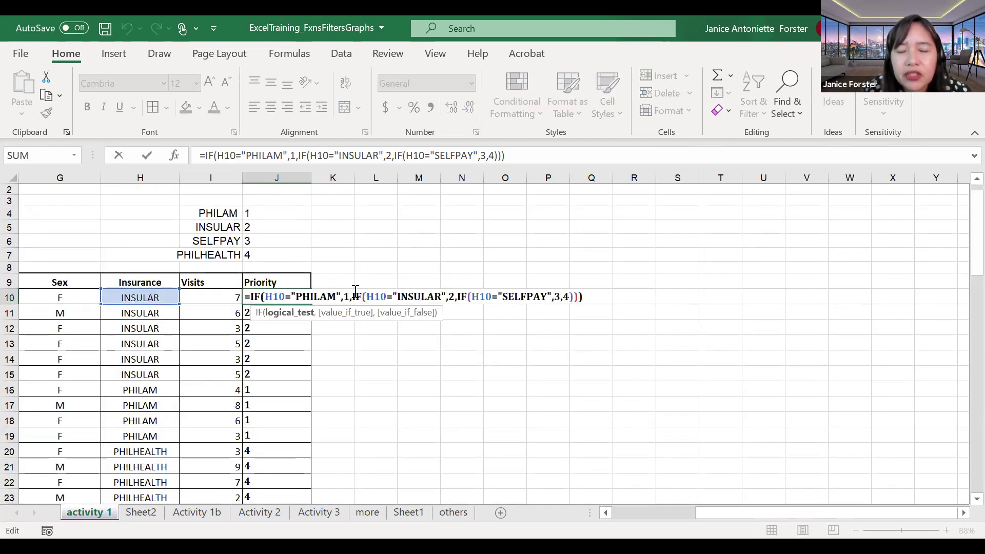
{"action": "left_click", "coordinate": [377, 292]}
{"action": "left_click", "coordinate": [377, 293]}
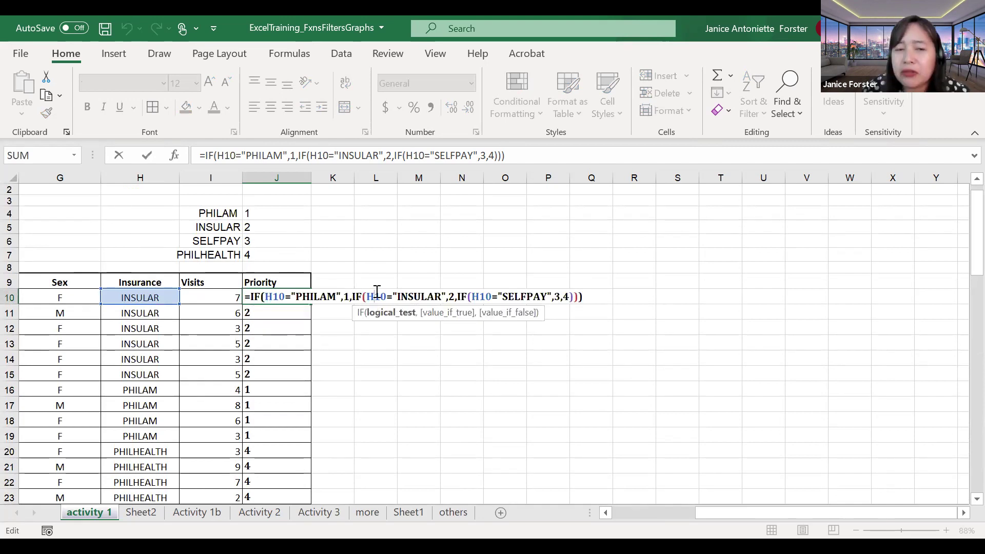
{"action": "left_click", "coordinate": [405, 296]}
{"action": "left_click", "coordinate": [452, 296]}
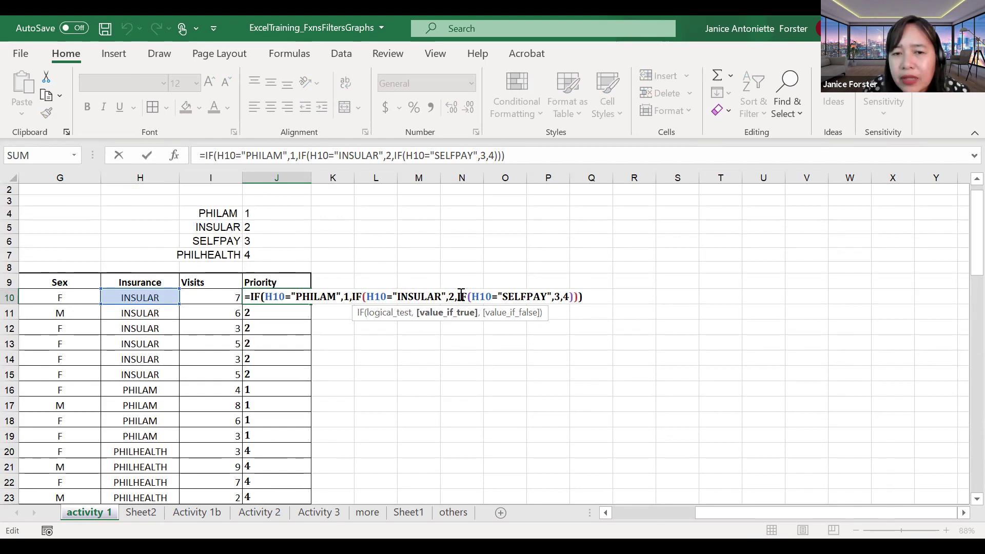
{"action": "left_click", "coordinate": [460, 297]}
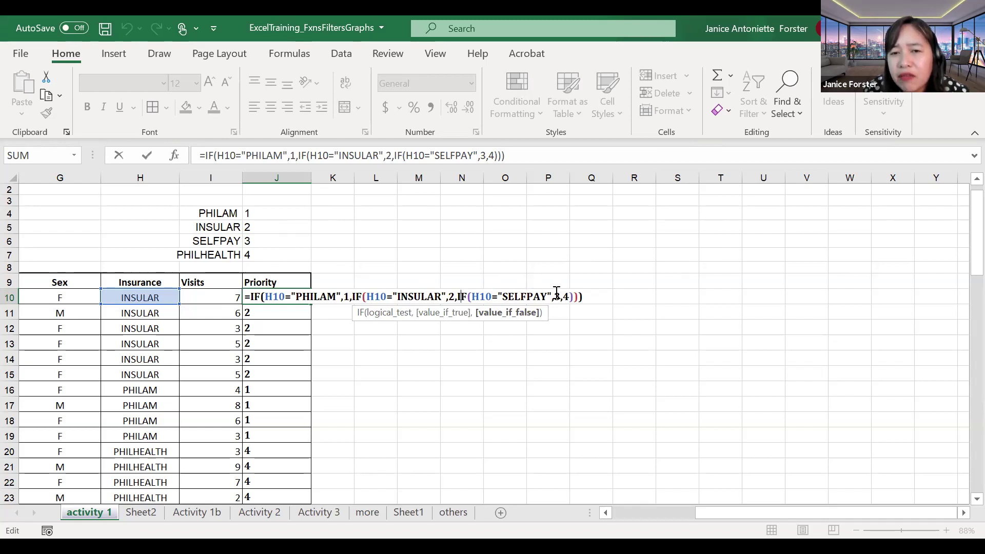
{"action": "left_click", "coordinate": [568, 296]}
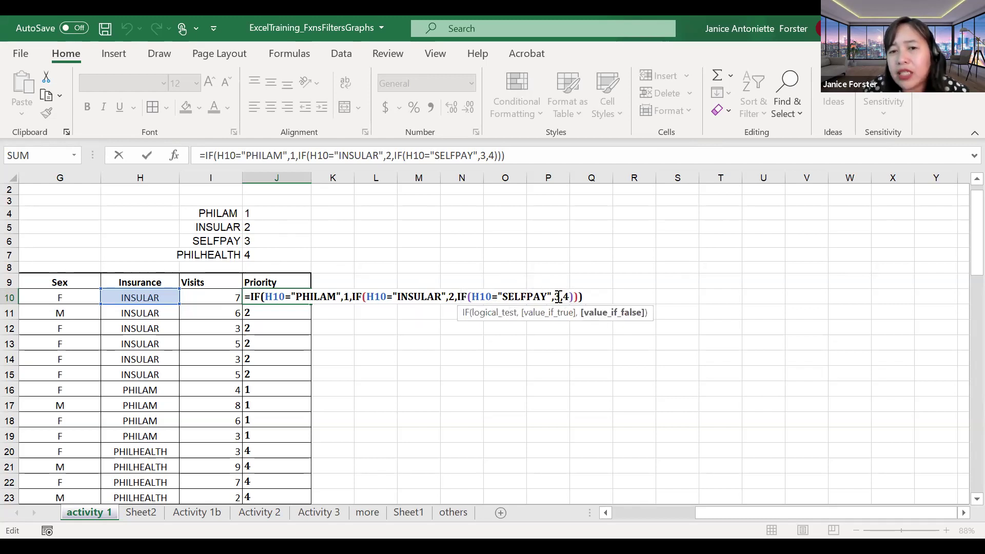
{"action": "left_click", "coordinate": [559, 297]}
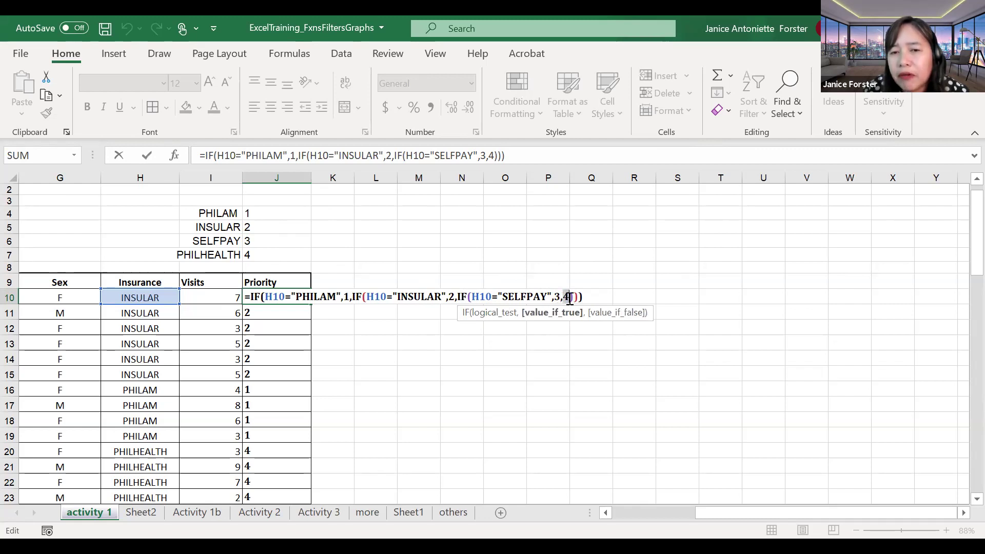
{"action": "left_click", "coordinate": [567, 296]}
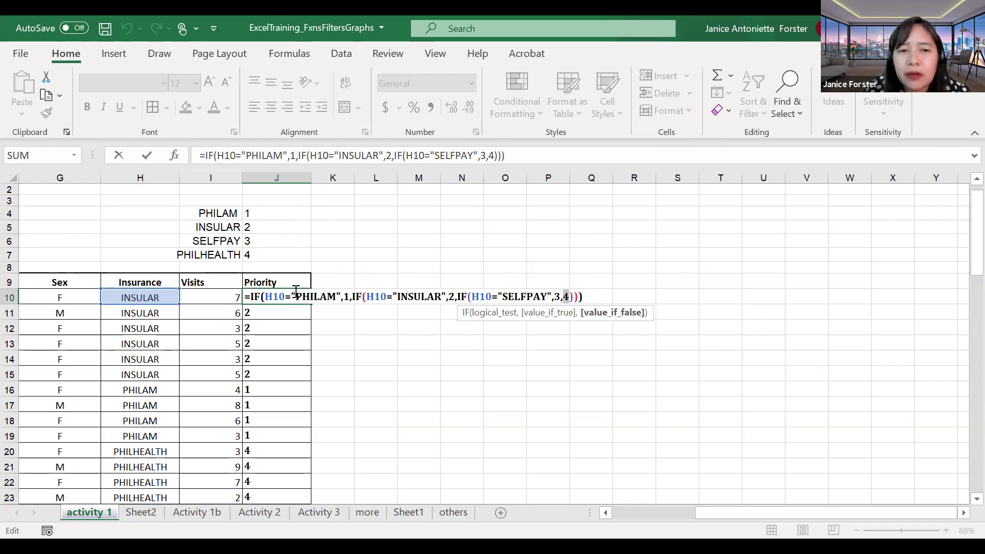
{"action": "left_click", "coordinate": [253, 296]}
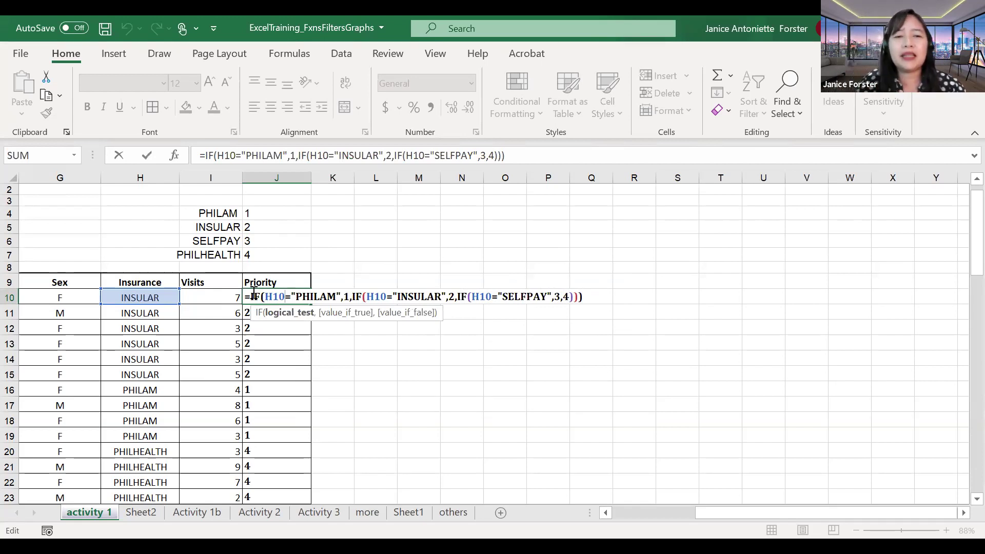
{"action": "left_click", "coordinate": [286, 296]}
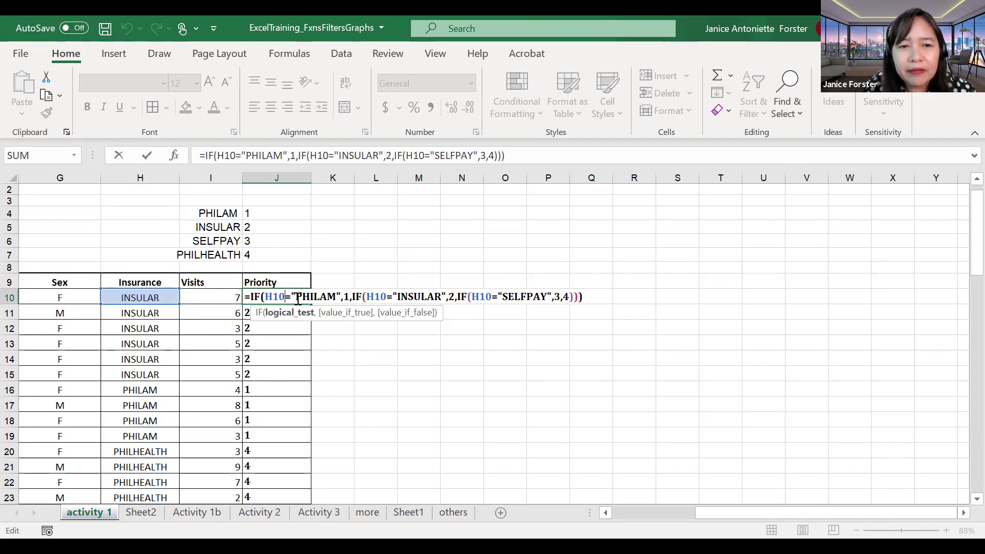
Step: Change the first IF to test PHILHEALTH and return 4
{"action": "left_click_drag", "start_coordinate": [298, 299], "coordinate": [337, 297]}
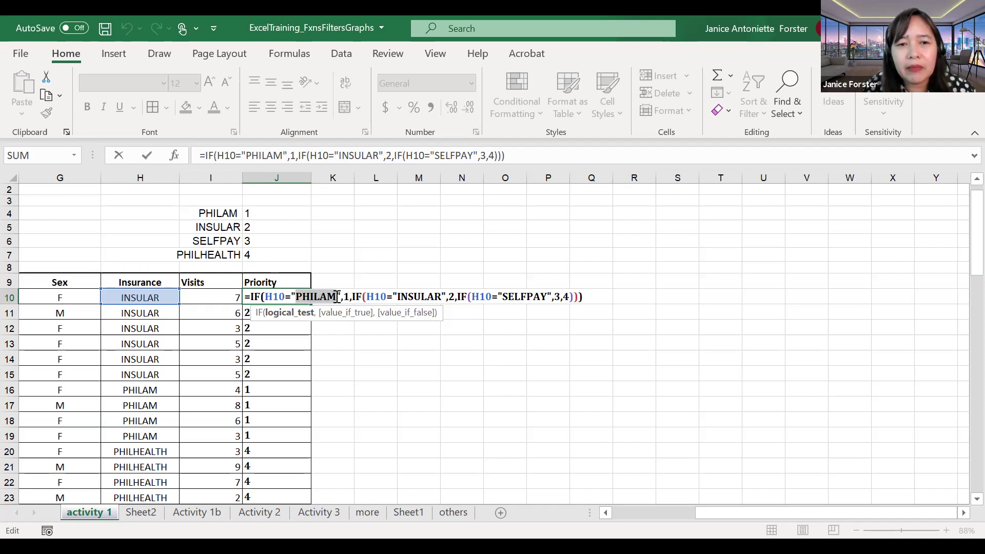
{"action": "type", "text": "PHILHEALTH"}
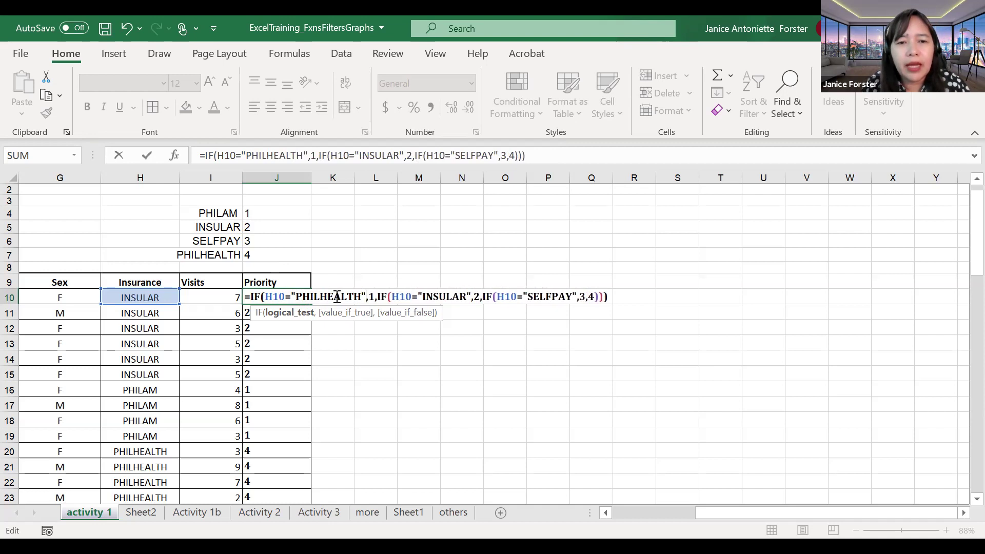
{"action": "key", "text": "Right"}
{"action": "key", "text": "Delete"}
{"action": "type", "text": "4"}
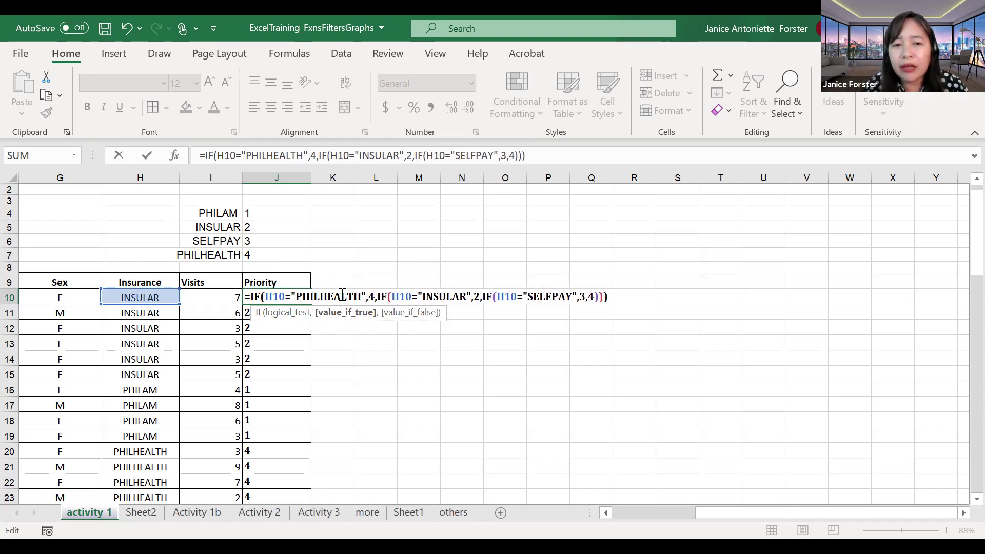
{"action": "key", "text": "Right"}
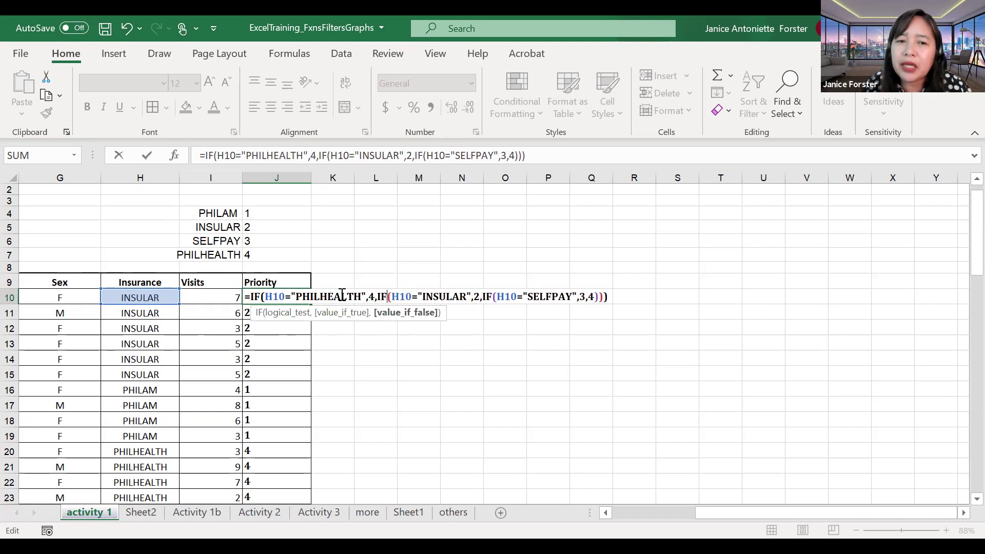
Step: Make the second IF test SELFPAY and return 3
{"action": "key", "text": "Right"}
{"action": "key", "text": "Right"}
{"action": "key", "text": "Right"}
{"action": "key", "text": "Right"}
{"action": "key", "text": "Right"}
{"action": "key", "text": "shift+Right"}
{"action": "key", "text": "shift+Right"}
{"action": "key", "text": "shift+Right"}
{"action": "key", "text": "shift+Right"}
{"action": "key", "text": "shift+Right"}
{"action": "key", "text": "shift+Right"}
{"action": "key", "text": "shift+Right"}
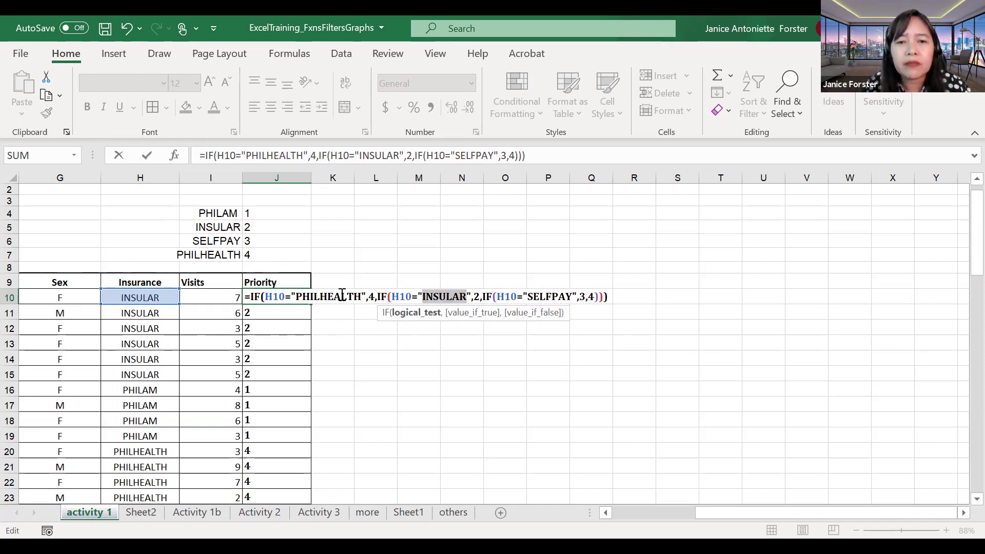
{"action": "type", "text": "SELFPAY"}
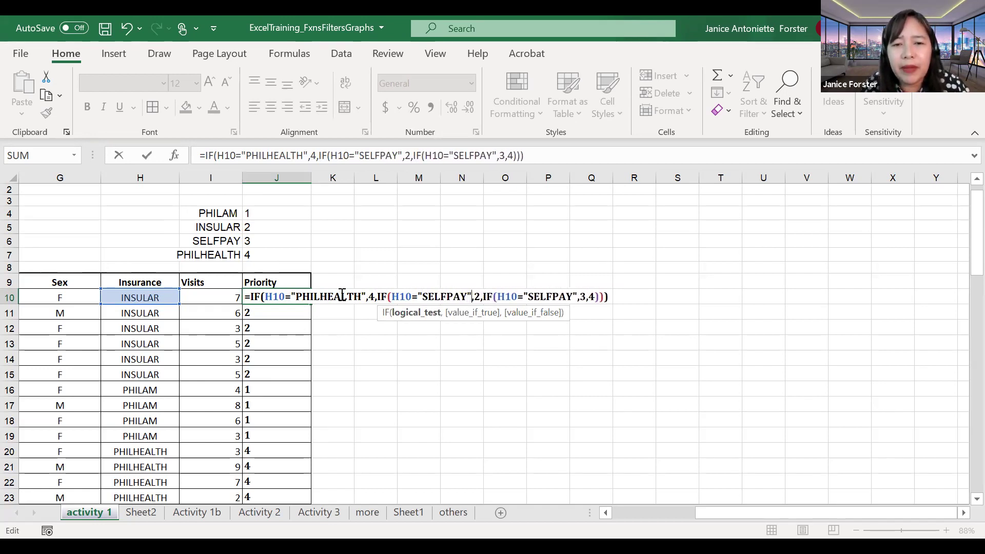
{"action": "key", "text": "Right"}
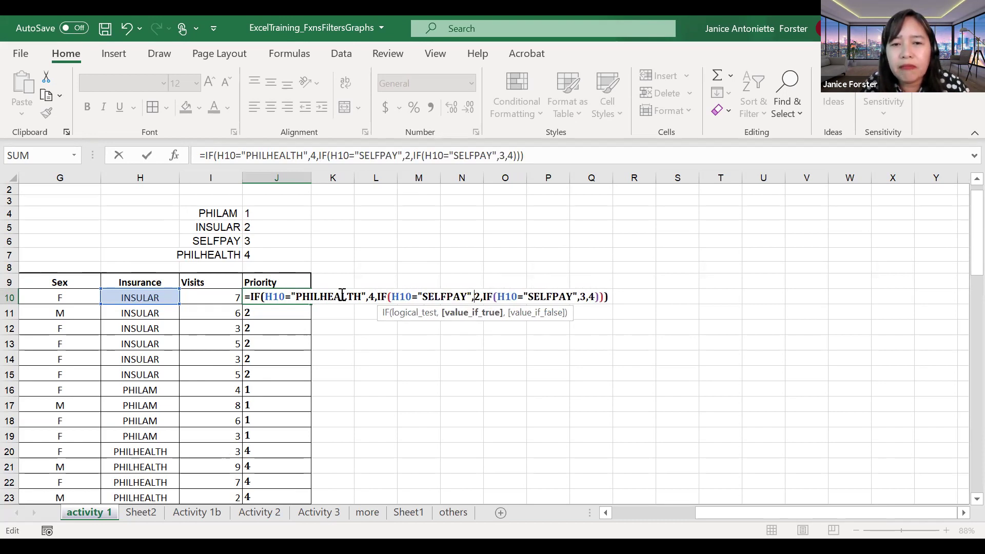
{"action": "key", "text": "shift+Right"}
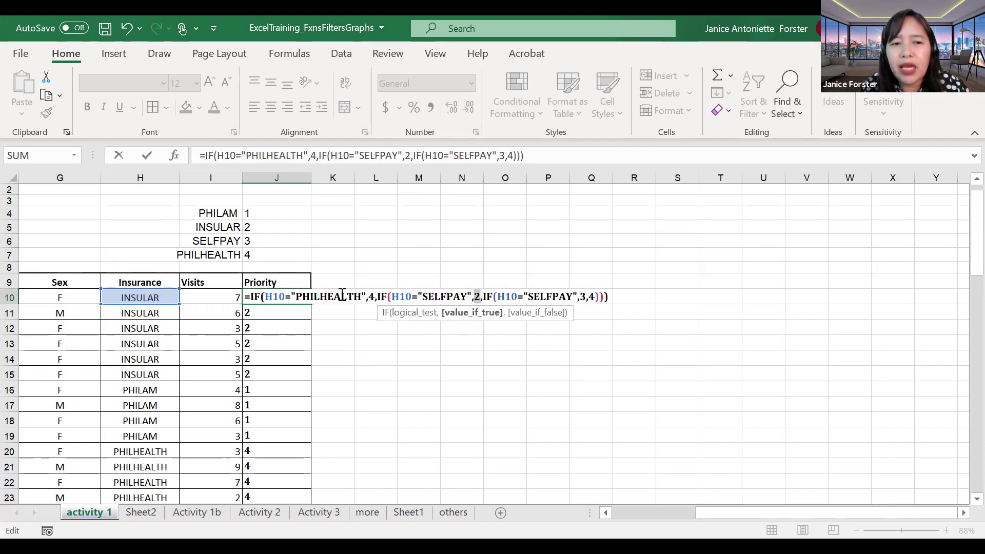
{"action": "type", "text": "3"}
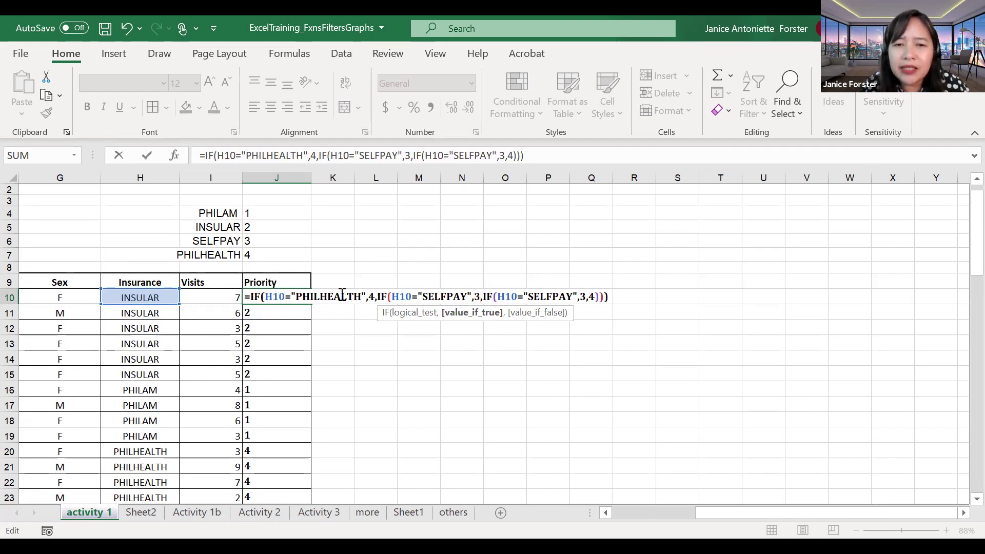
{"action": "key", "text": "Right"}
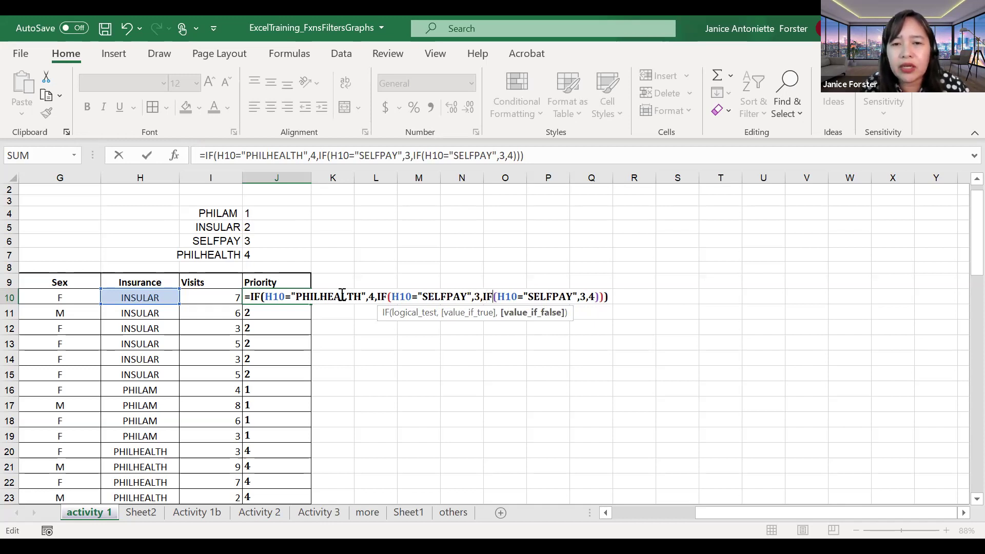
Step: Make the innermost IF test PHILAM returning 1, with fallback 2, and finish the edit
{"action": "key", "text": "Right"}
{"action": "key", "text": "Right"}
{"action": "key", "text": "Right"}
{"action": "key", "text": "Right"}
{"action": "key", "text": "Right"}
{"action": "key", "text": "Right"}
{"action": "key", "text": "shift+Right"}
{"action": "key", "text": "shift+Right"}
{"action": "key", "text": "shift+Right"}
{"action": "key", "text": "shift+Right"}
{"action": "key", "text": "shift+Right"}
{"action": "key", "text": "shift+Right"}
{"action": "key", "text": "shift+Right"}
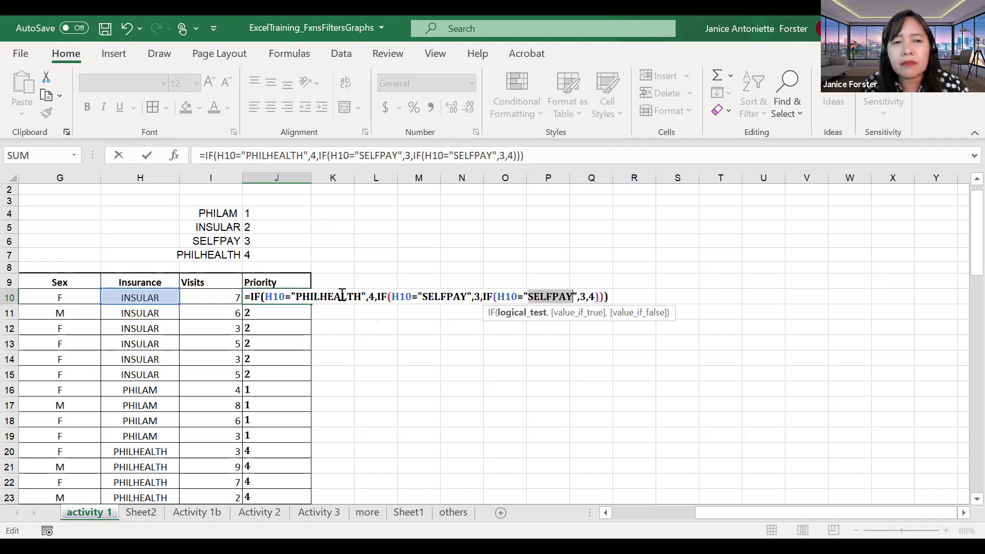
{"action": "type", "text": "PHILAM"}
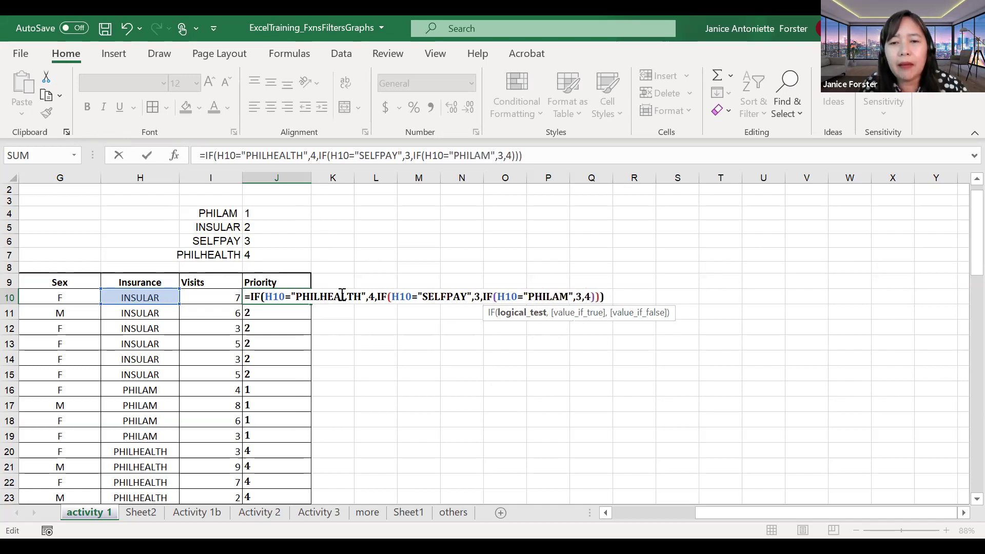
{"action": "key", "text": "Right"}
{"action": "key", "text": "shift+Right"}
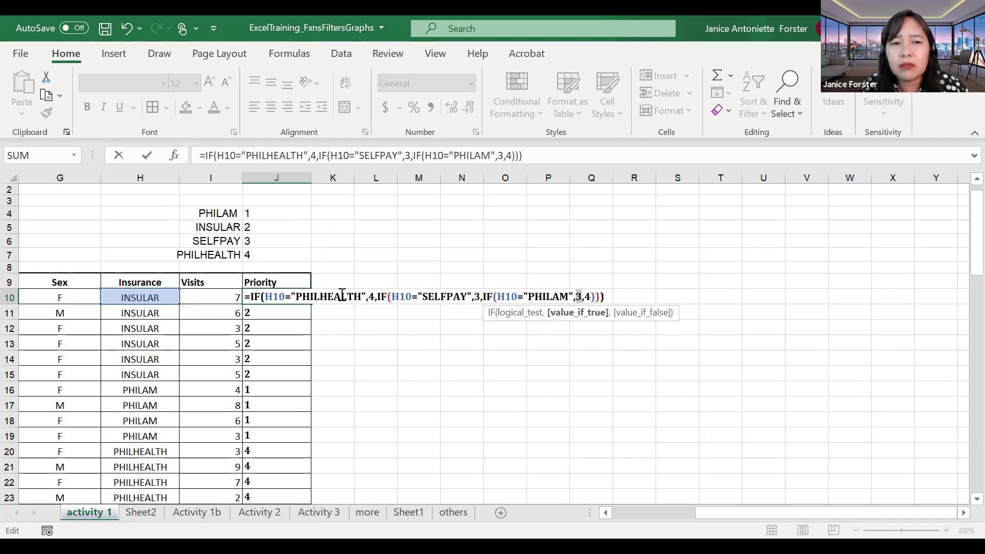
{"action": "type", "text": "1"}
{"action": "key", "text": "Right"}
{"action": "key", "text": "shift+Right"}
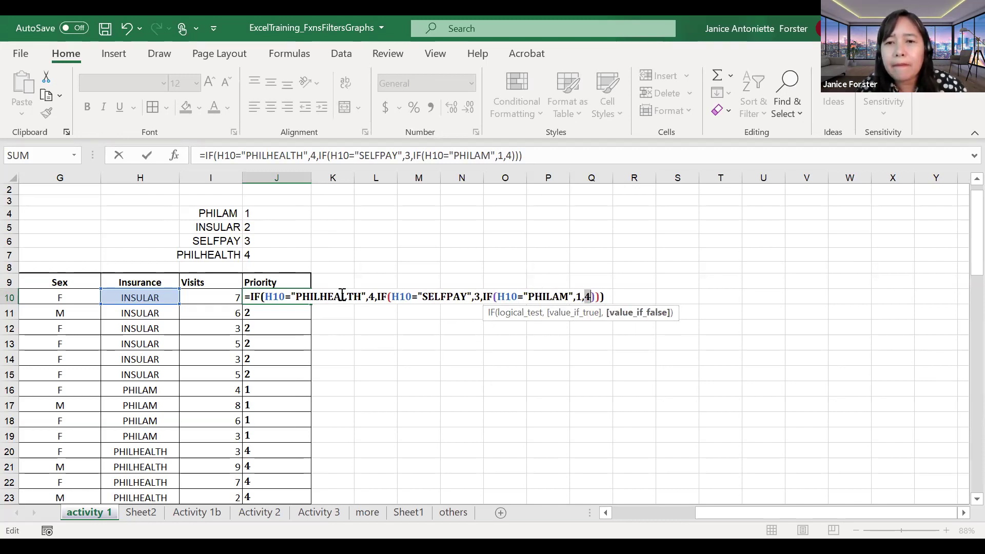
{"action": "type", "text": "2"}
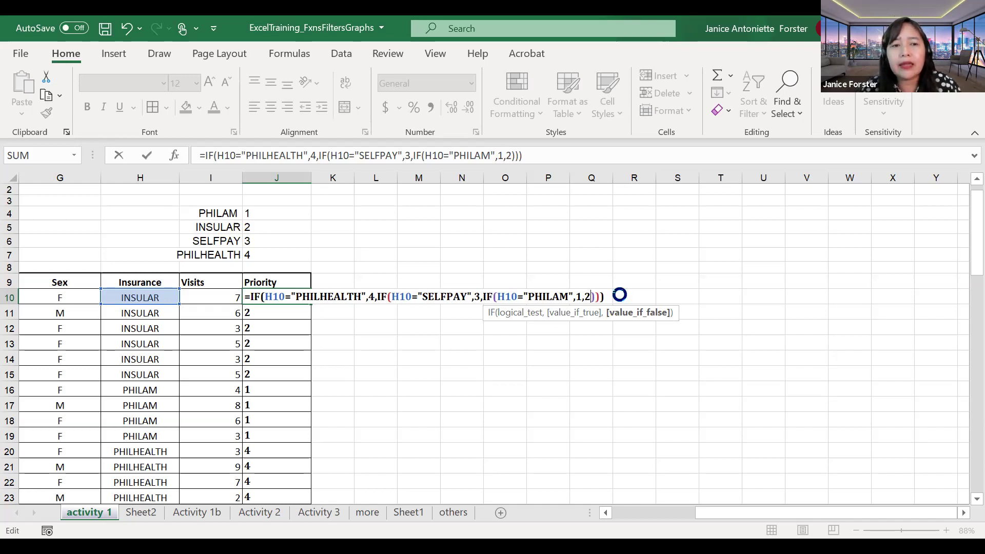
{"action": "key", "text": "Escape"}
Step: Fill the corrected J10 formula down the Priority column through J29
{"action": "left_click_drag", "start_coordinate": [314, 304], "coordinate": [282, 468]}
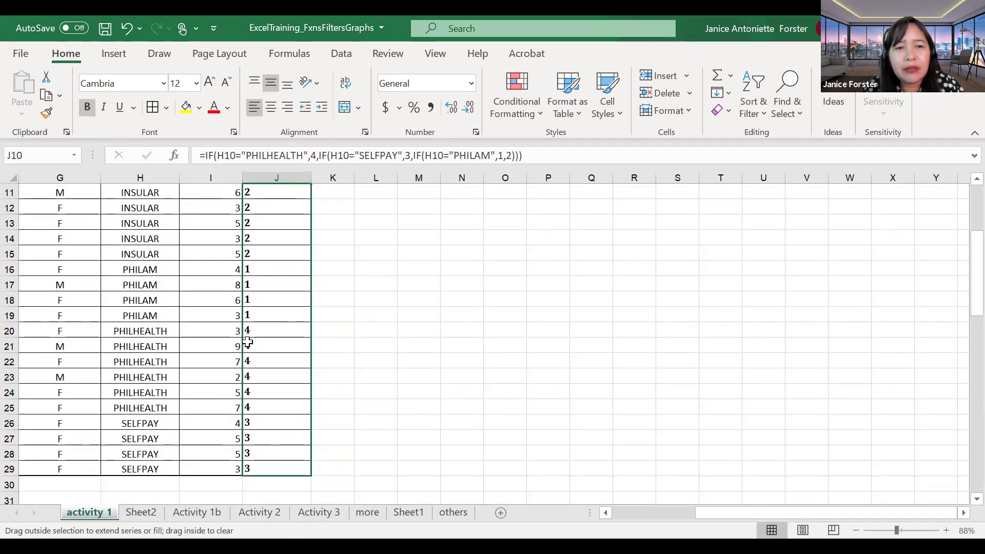
{"action": "scroll", "coordinate": [241, 339], "scroll_direction": "up", "scroll_amount": 4}
{"action": "left_click_drag", "start_coordinate": [134, 326], "coordinate": [136, 334]}
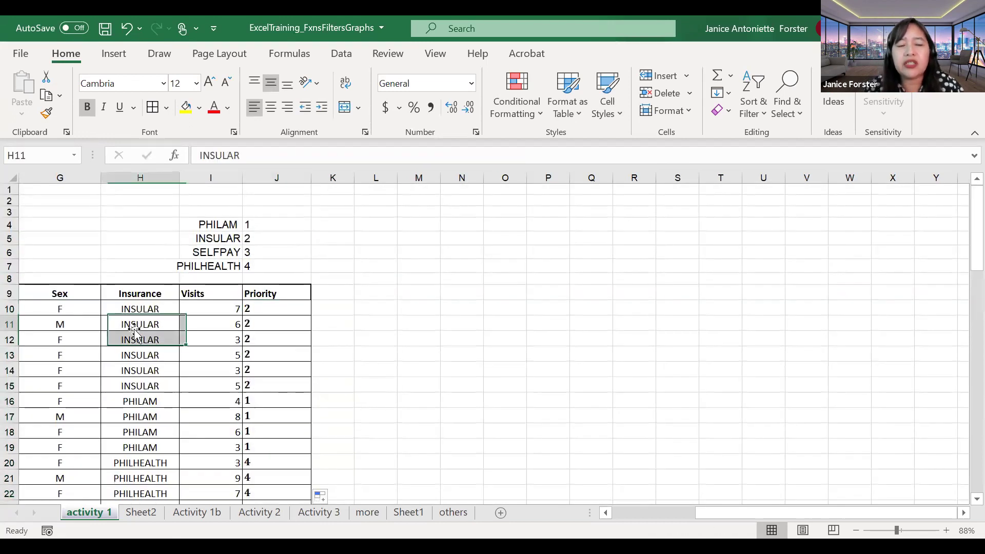
Step: Change H11's insurance to PHILHEALTH and check the priority in J11
{"action": "left_click", "coordinate": [135, 329]}
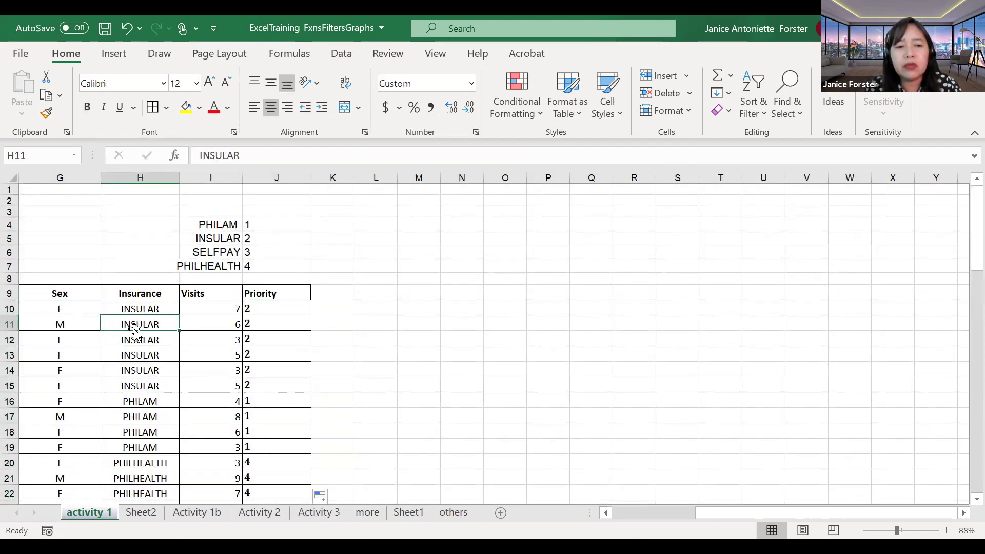
{"action": "key", "text": "BackSpace"}
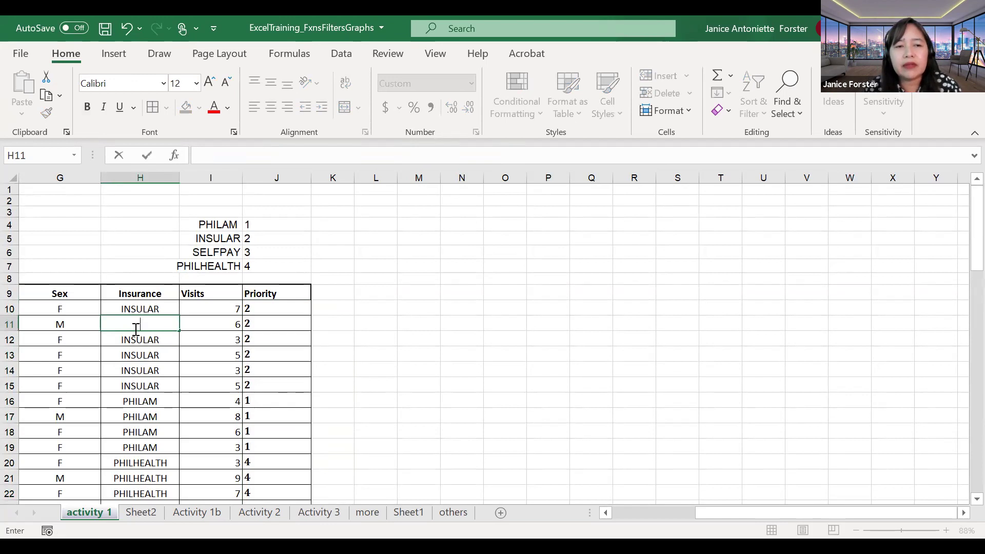
{"action": "type", "text": "PHILHEALTH"}
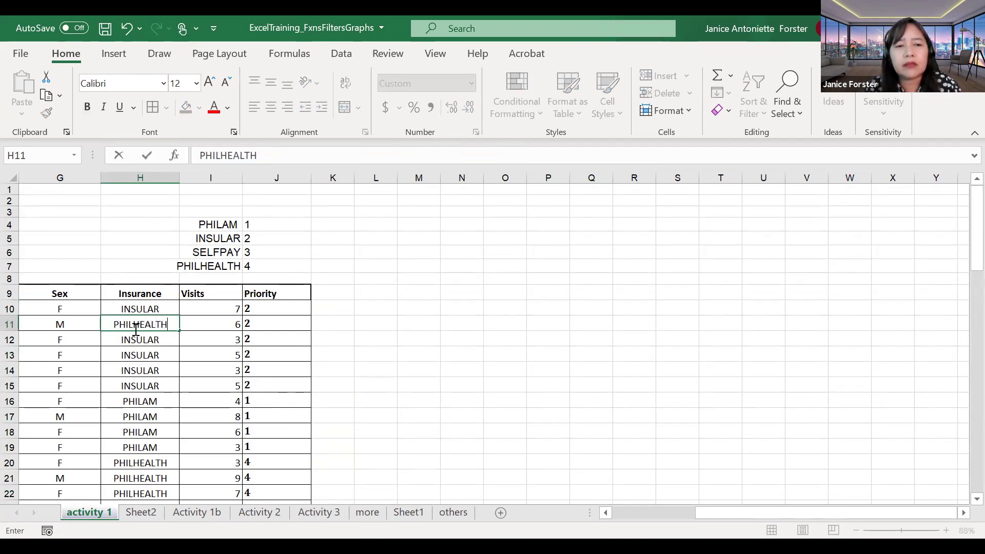
{"action": "key", "text": "Return"}
{"action": "left_click", "coordinate": [264, 323]}
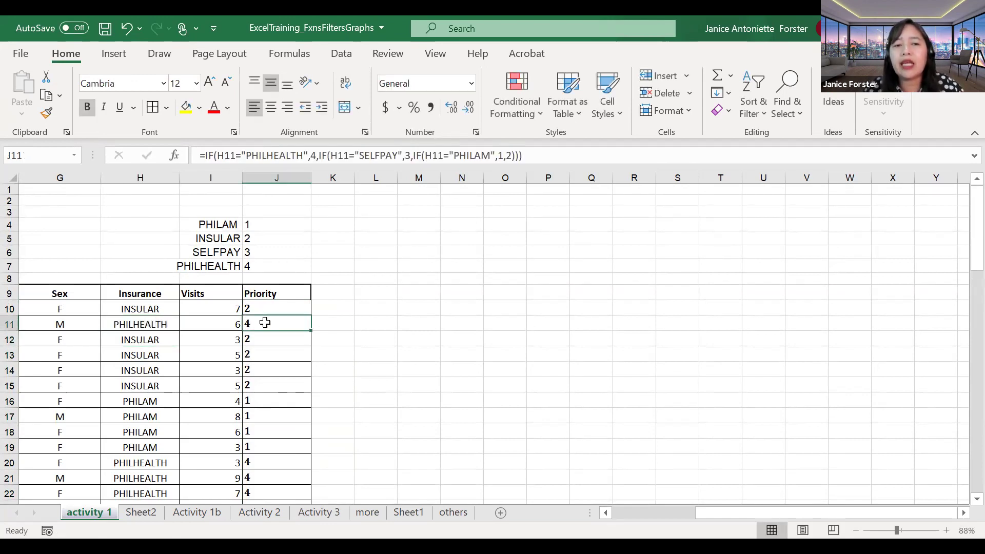
Step: Change H11's insurance to PHILAM so J11 shows 1, then inspect J10's formula
{"action": "left_click", "coordinate": [163, 328]}
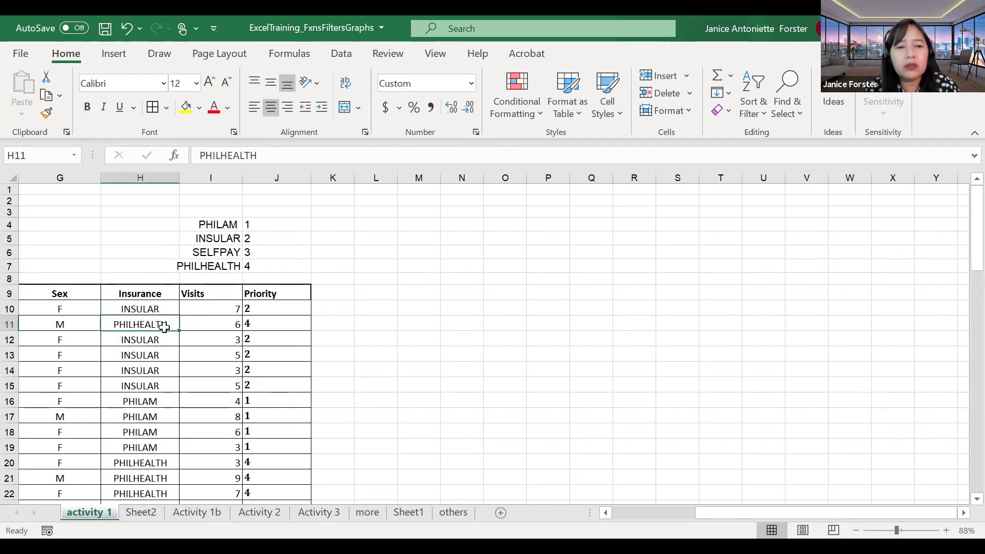
{"action": "type", "text": "PL"}
{"action": "key", "text": "BackSpace"}
{"action": "type", "text": "HILAM"}
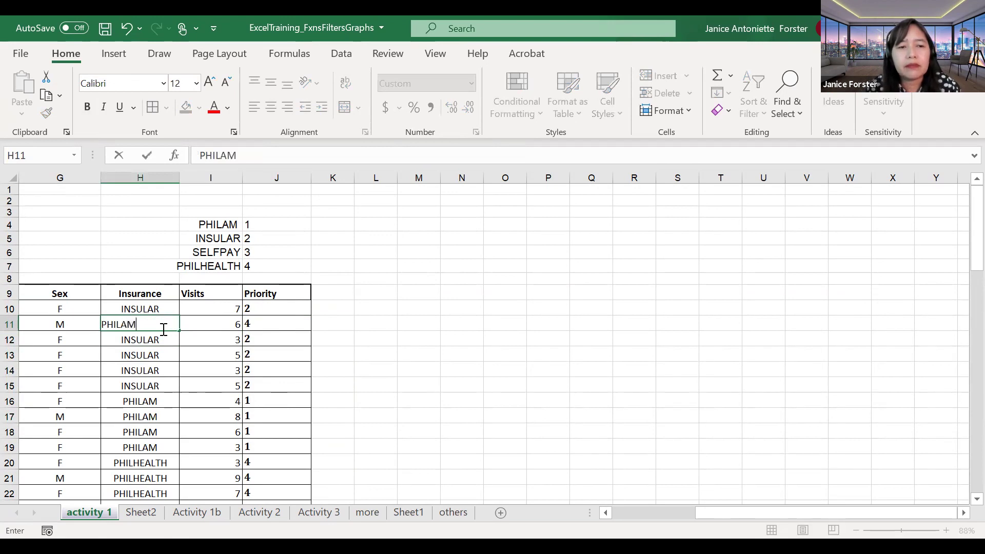
{"action": "key", "text": "Return"}
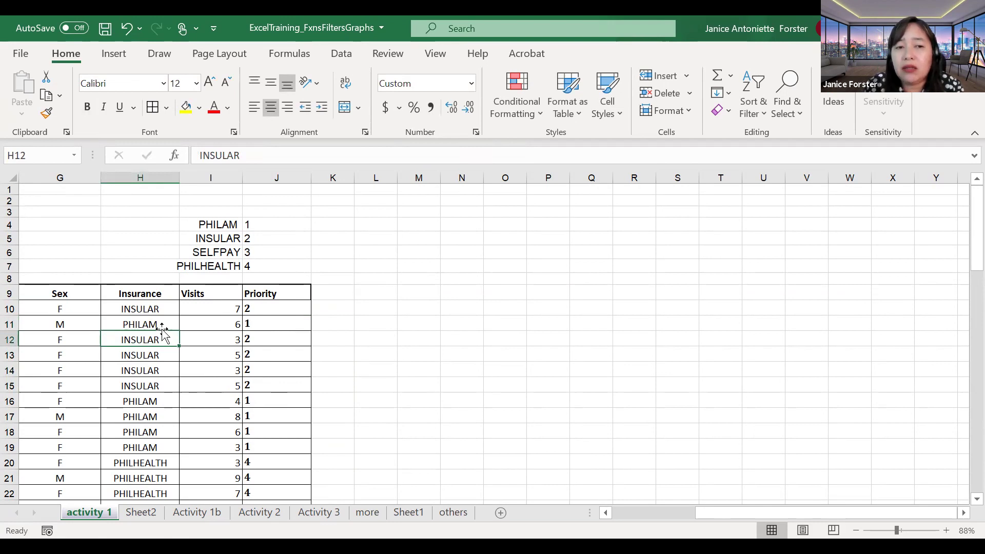
{"action": "left_click", "coordinate": [267, 309]}
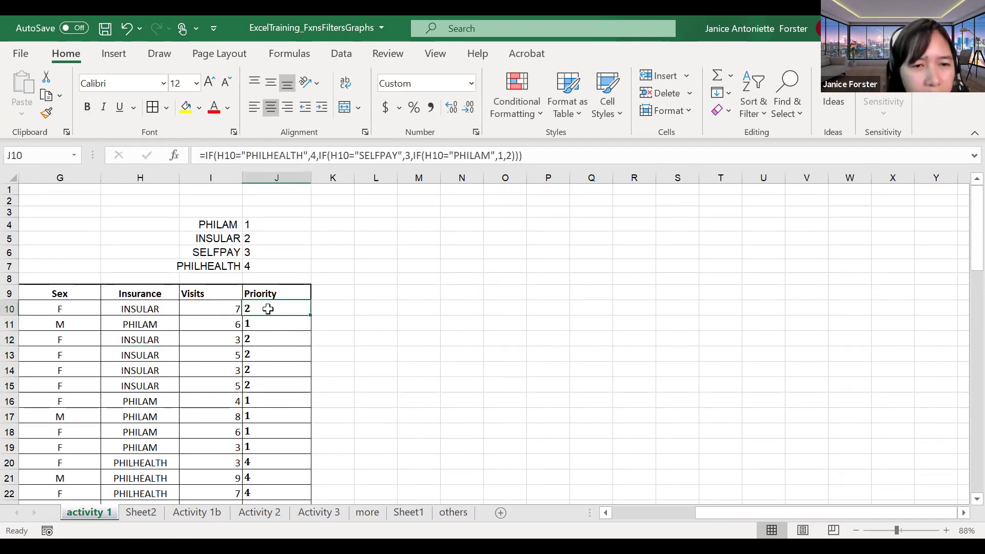
{"action": "left_click", "coordinate": [263, 323]}
{"action": "left_click", "coordinate": [262, 341]}
{"action": "left_click", "coordinate": [263, 359]}
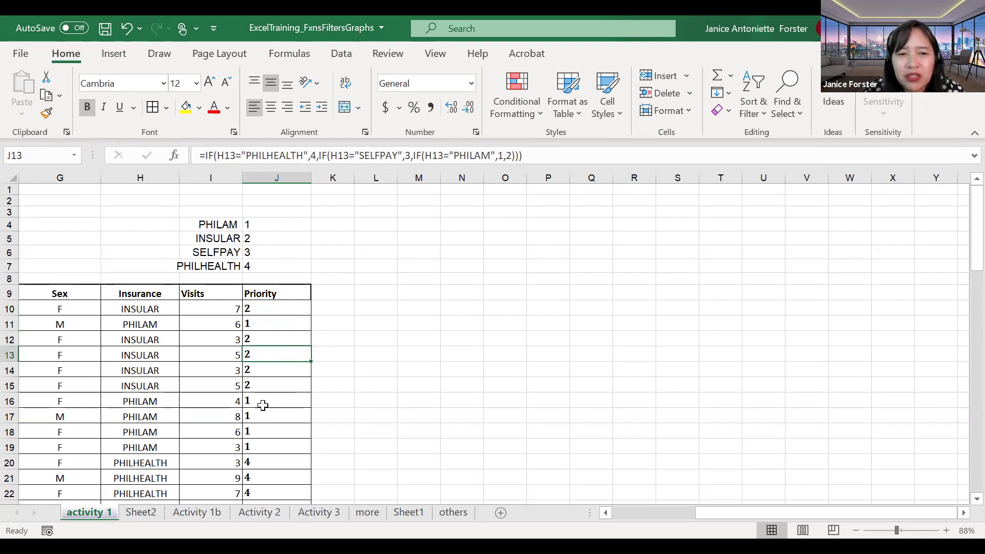
{"action": "left_click", "coordinate": [293, 311]}
{"action": "double_click", "coordinate": [293, 311]}
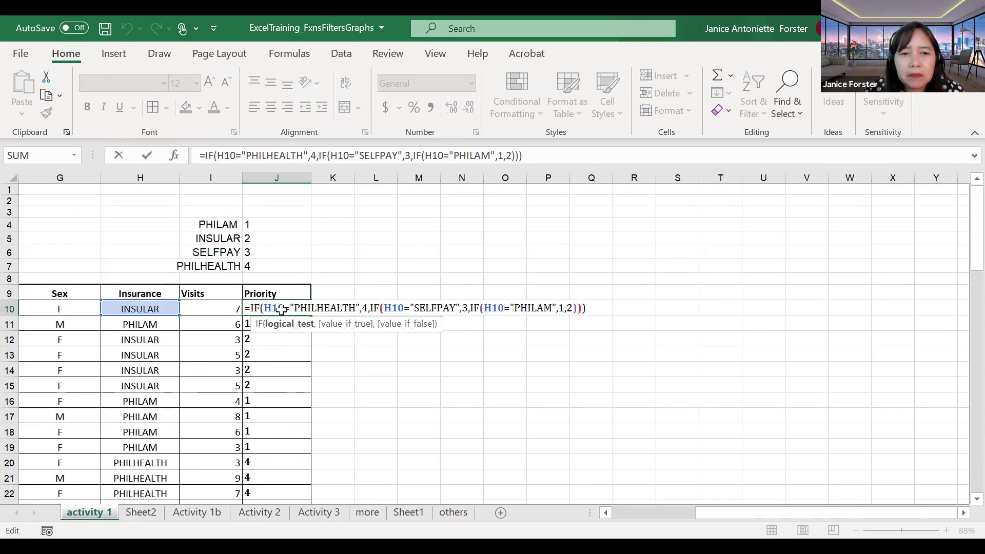
{"action": "key", "text": "Escape"}
{"action": "double_click", "coordinate": [281, 307]}
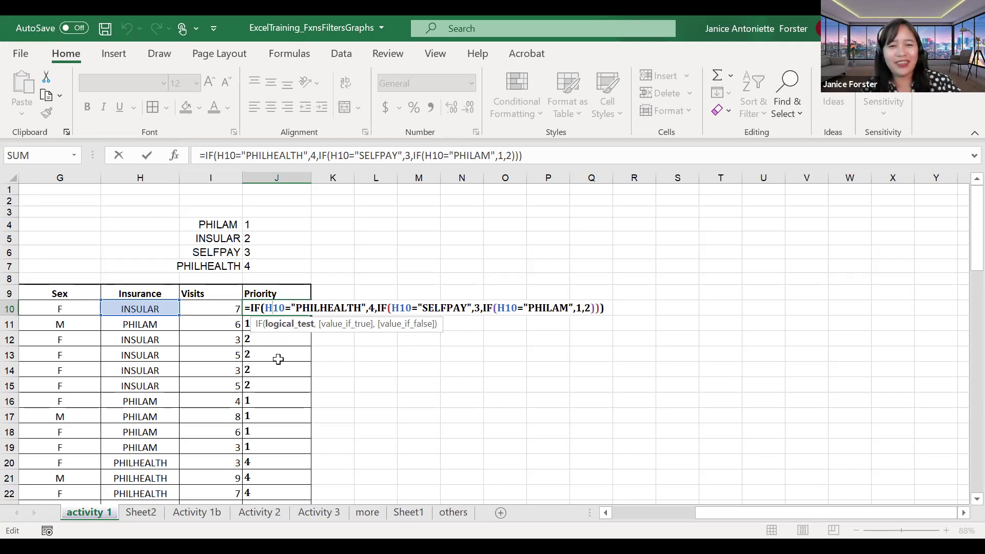
{"action": "left_click", "coordinate": [314, 343]}
{"action": "double_click", "coordinate": [275, 308]}
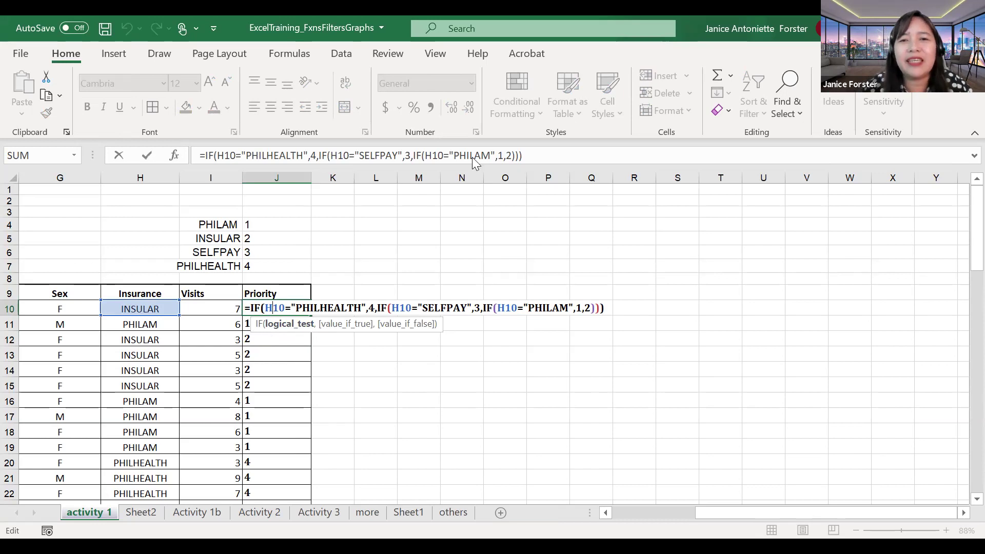
{"action": "key", "text": "Return"}
{"action": "key", "text": "Return"}
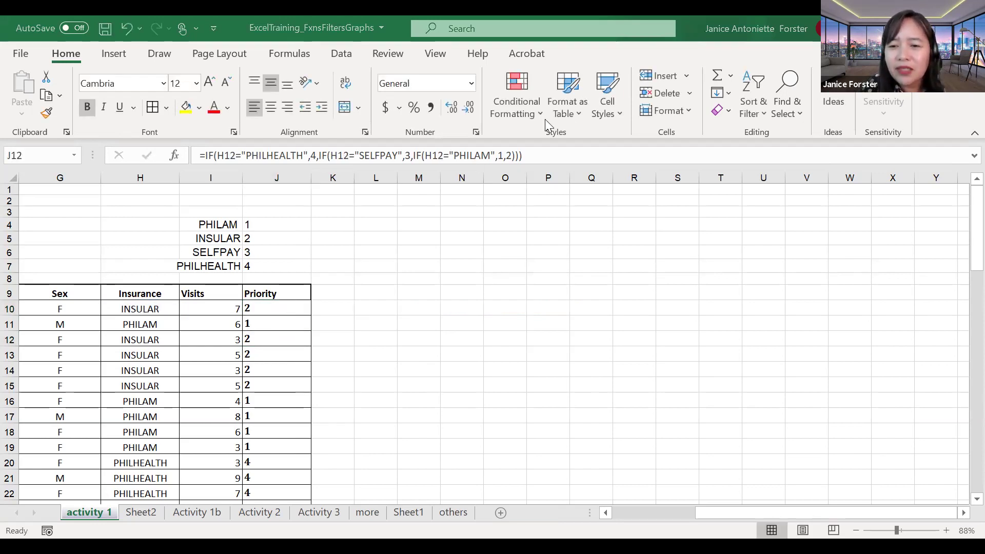
Step: Go from the Nested If slide 10 to the Vlookup slide 11 in PowerPoint
{"action": "left_click", "coordinate": [579, 464]}
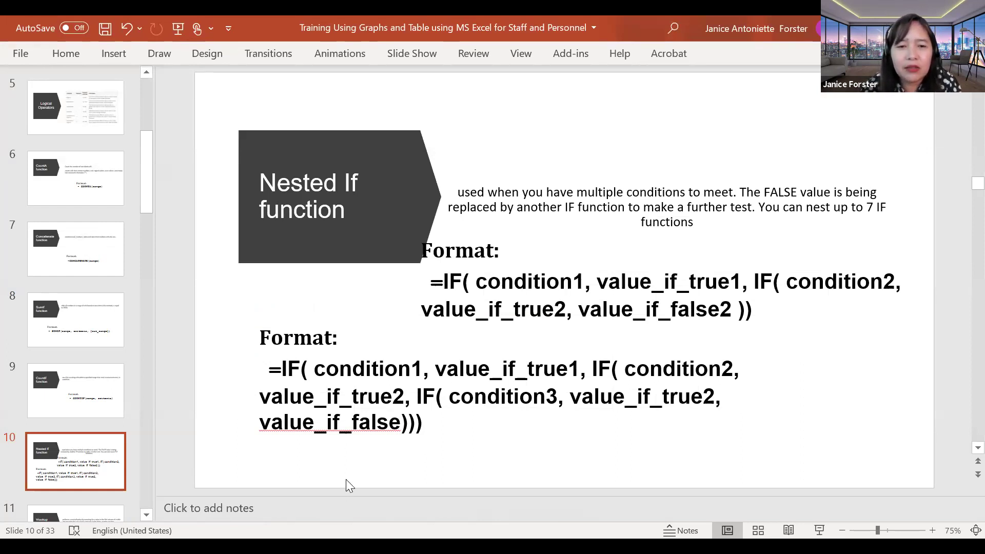
{"action": "scroll", "coordinate": [346, 480], "scroll_direction": "down", "scroll_amount": 1}
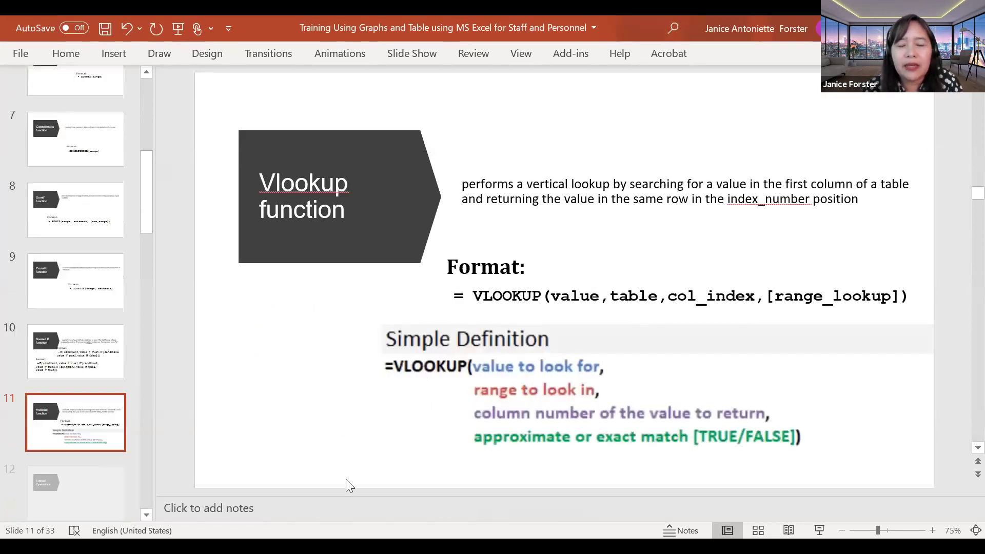
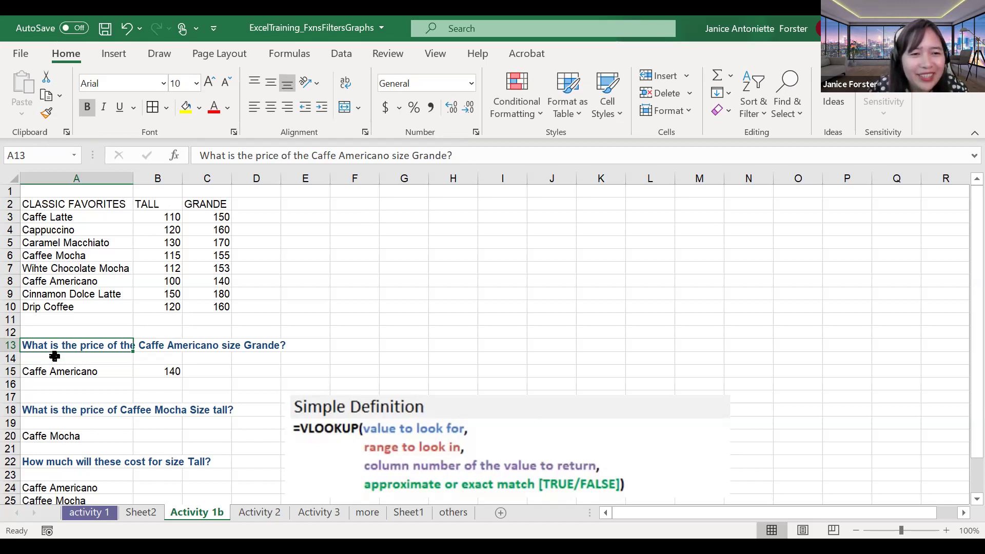
Step: Clear the Caffe Americano Grande answer from B15, keeping the lookup value in A15
{"action": "left_click", "coordinate": [154, 374]}
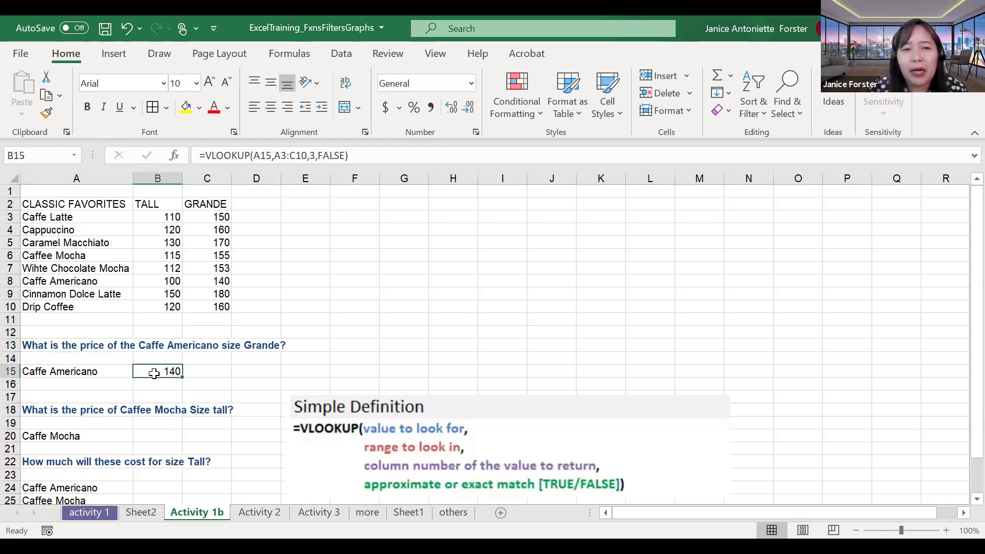
{"action": "key", "text": "Delete"}
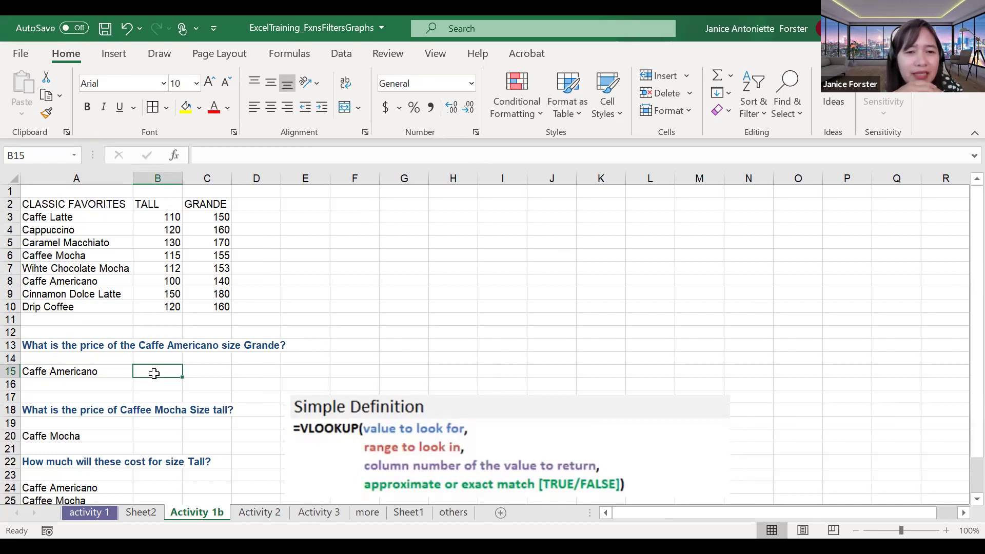
{"action": "left_click", "coordinate": [85, 371]}
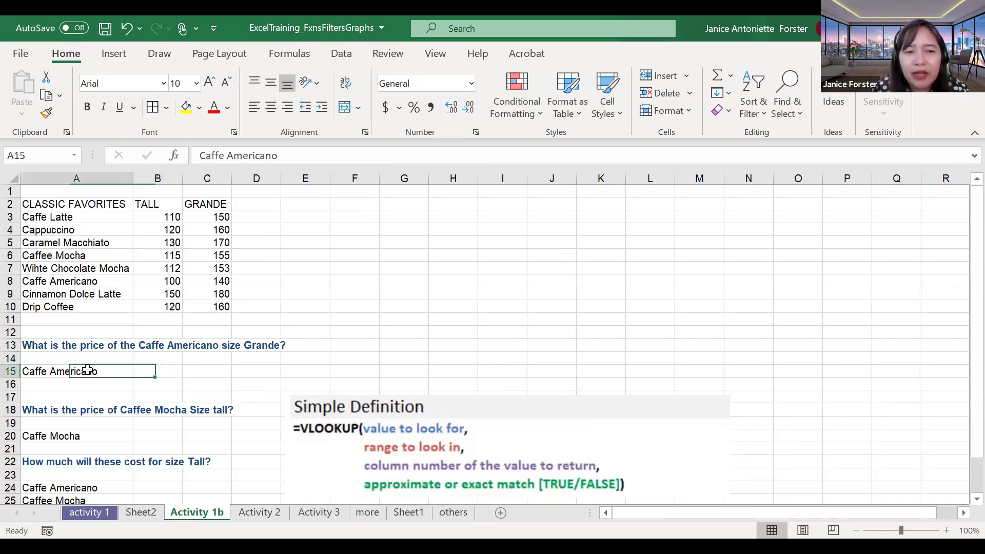
{"action": "left_click", "coordinate": [171, 369]}
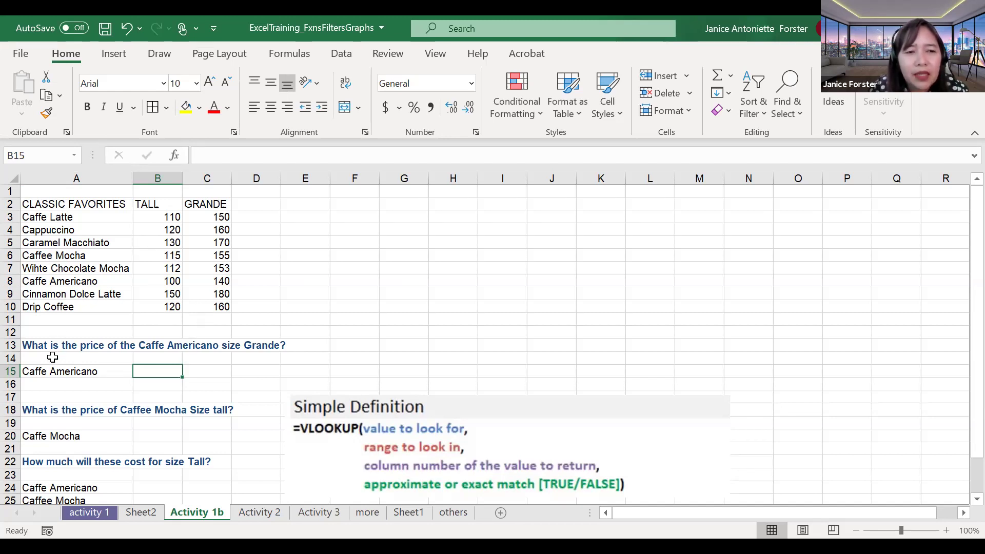
{"action": "left_click", "coordinate": [75, 371]}
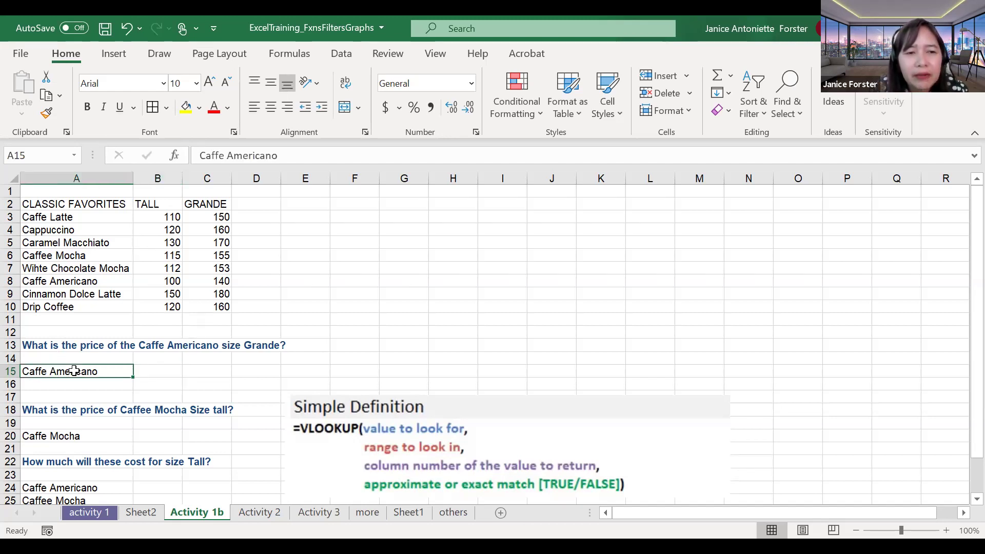
{"action": "left_click", "coordinate": [148, 368]}
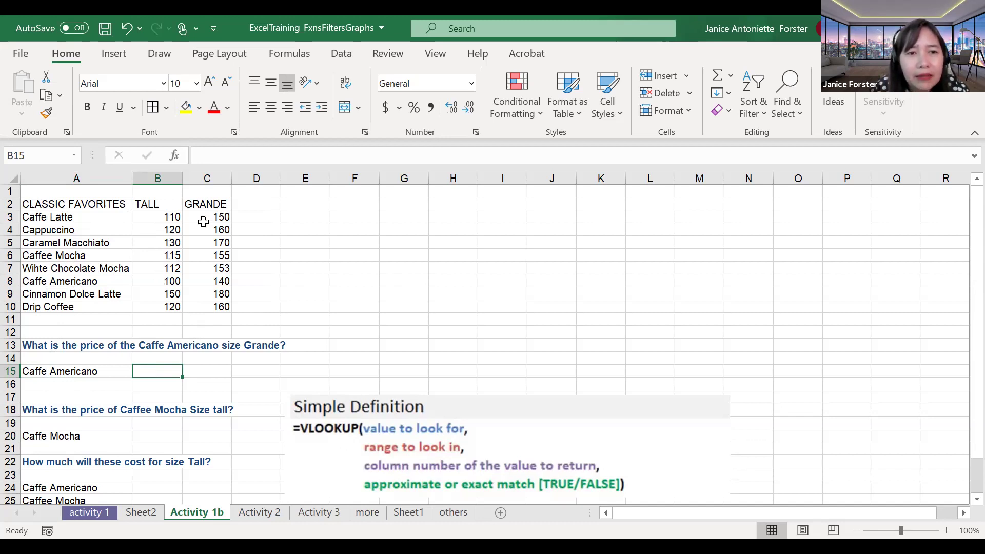
Step: Move the Simple Definition picture up to rows 12–14 beside the drinks price table
{"action": "left_click", "coordinate": [197, 322]}
{"action": "left_click", "coordinate": [351, 422]}
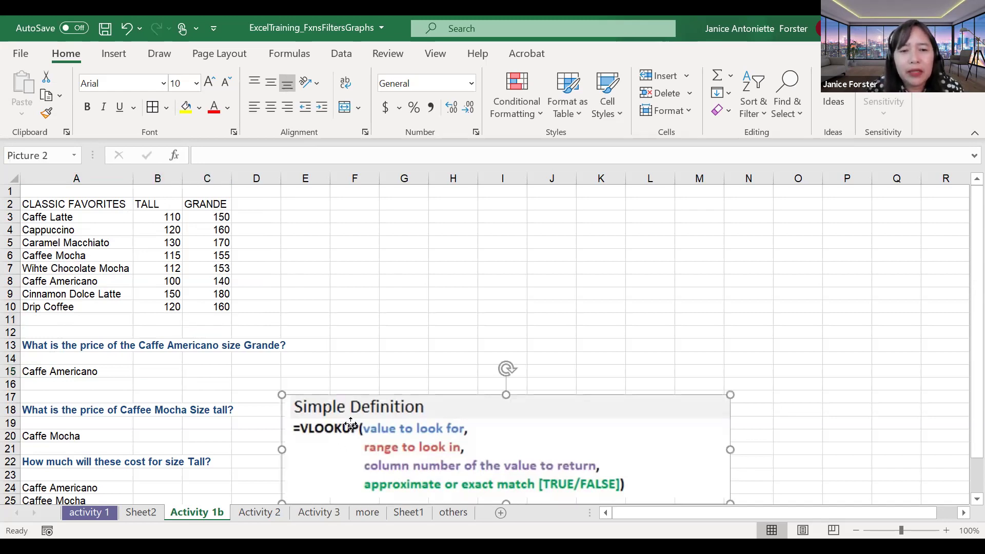
{"action": "left_click_drag", "start_coordinate": [382, 249], "coordinate": [378, 253]}
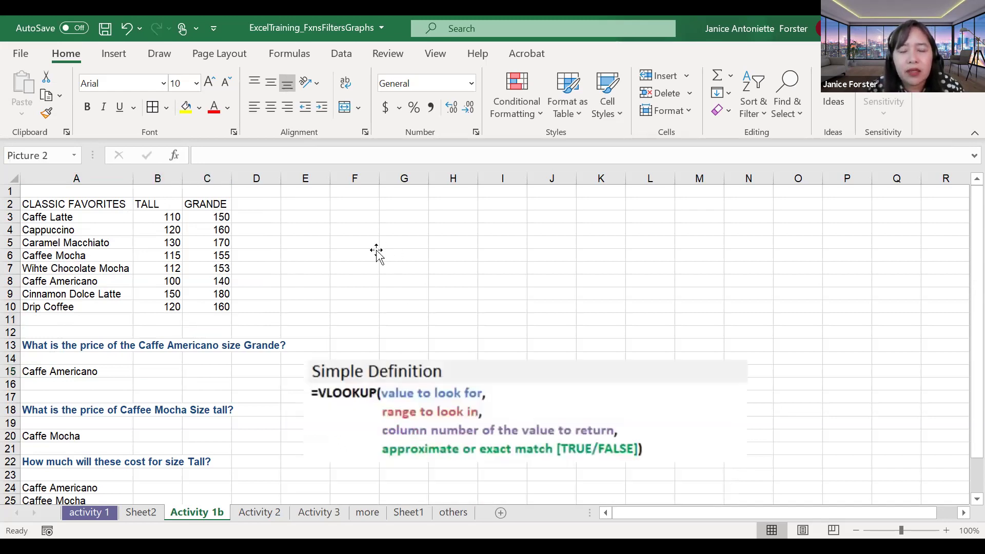
{"action": "left_click", "coordinate": [365, 343]}
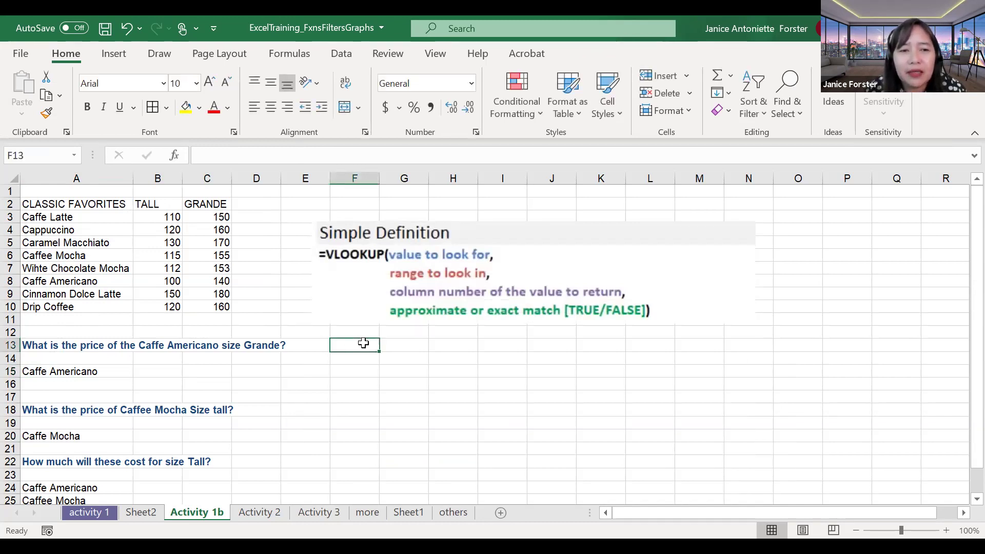
{"action": "left_click", "coordinate": [163, 374]}
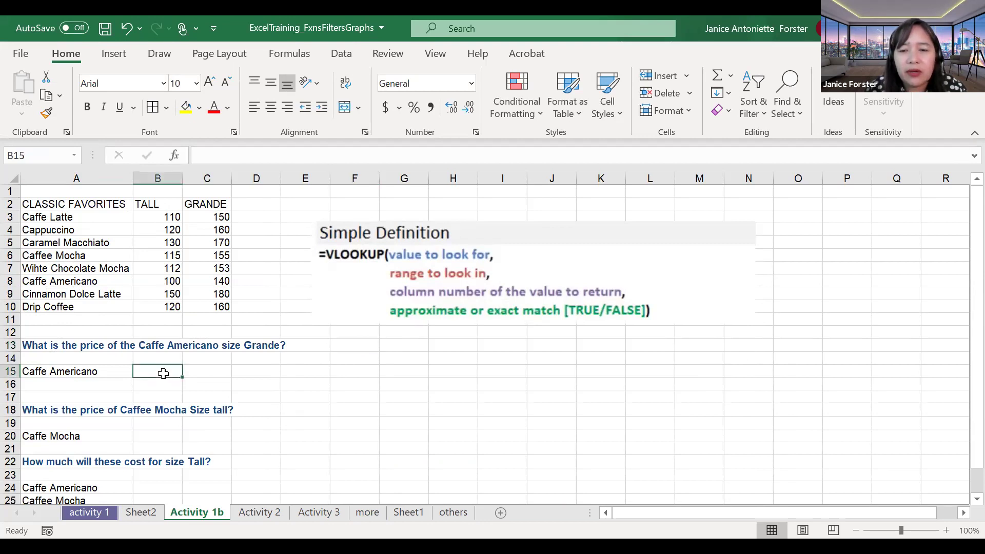
Step: Enter =VLOOKUP(A15,A3:C10,3,FALSE) in B15, returning 140 for Caffe Americano Grande
{"action": "type", "text": "="}
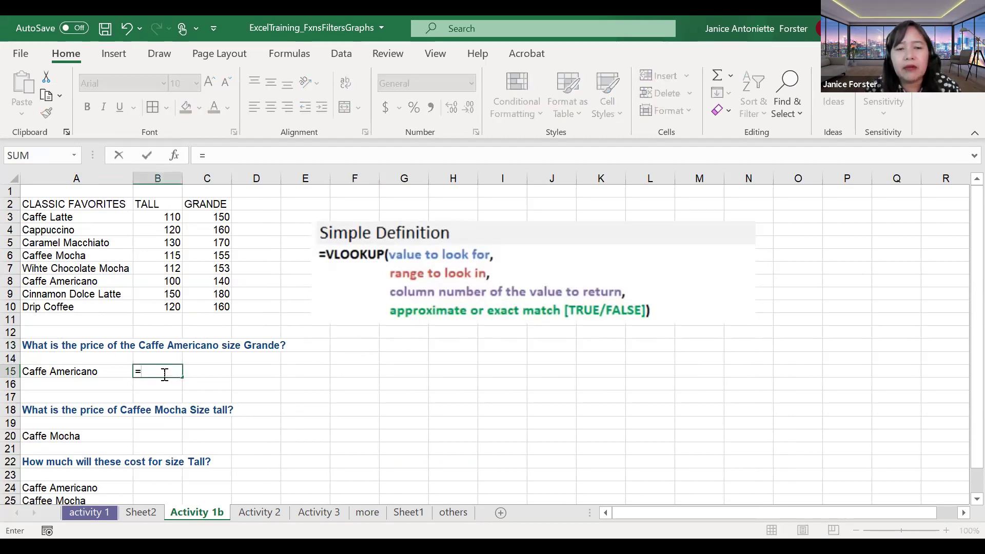
{"action": "type", "text": "VL"}
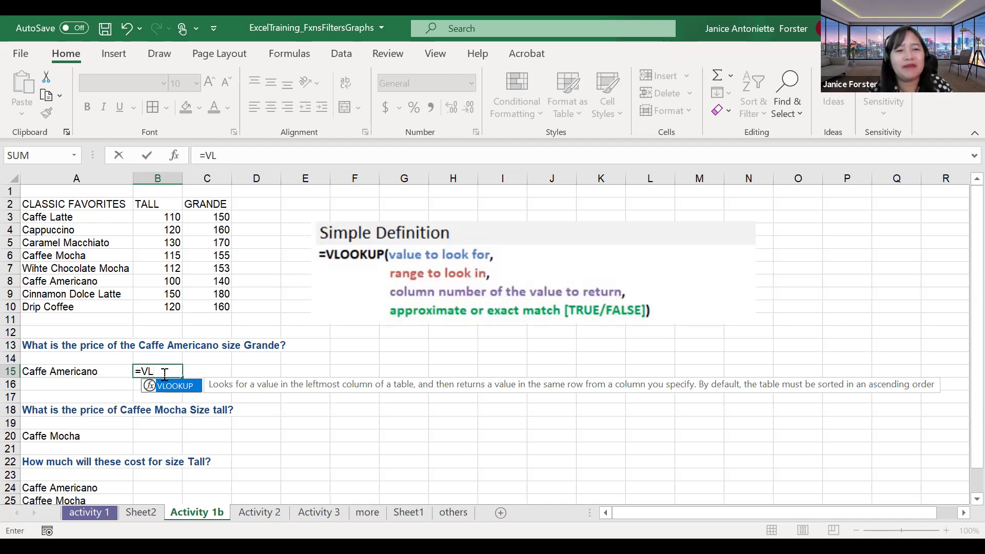
{"action": "key", "text": "Tab"}
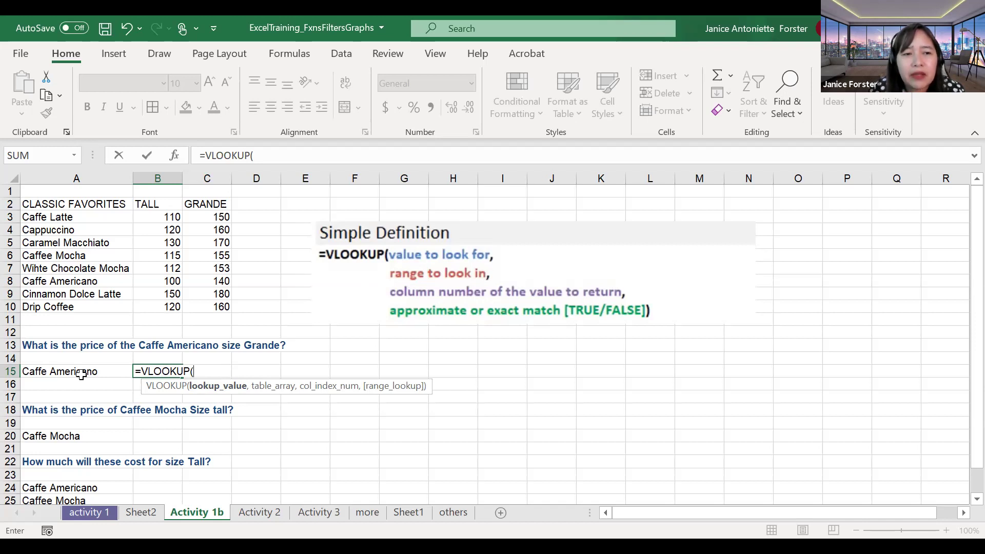
{"action": "left_click", "coordinate": [82, 374]}
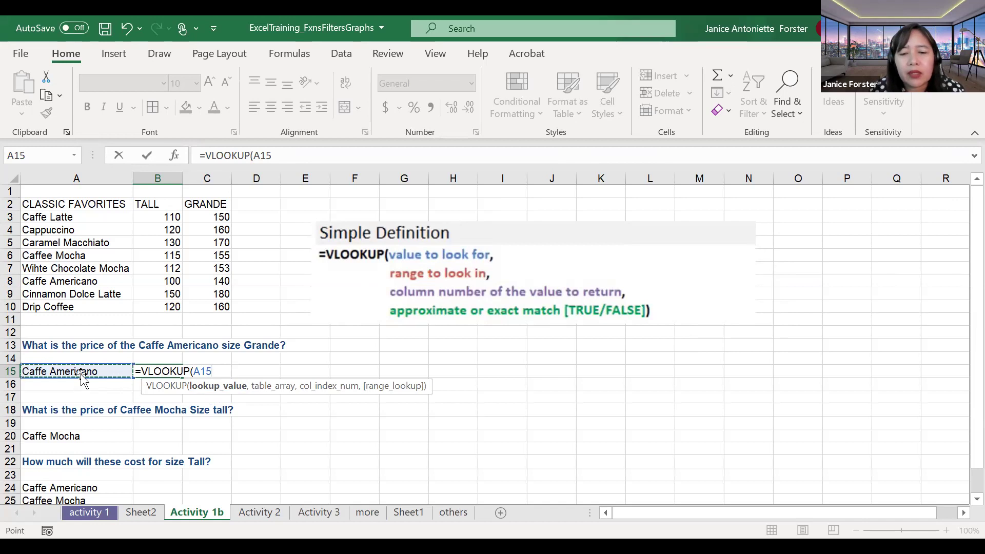
{"action": "type", "text": ","}
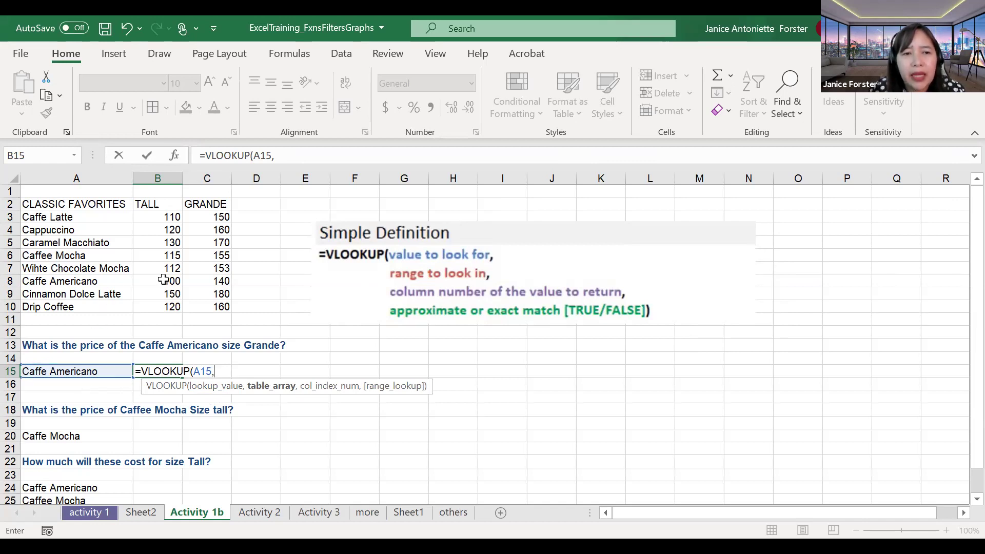
{"action": "left_click_drag", "start_coordinate": [97, 220], "coordinate": [215, 306]}
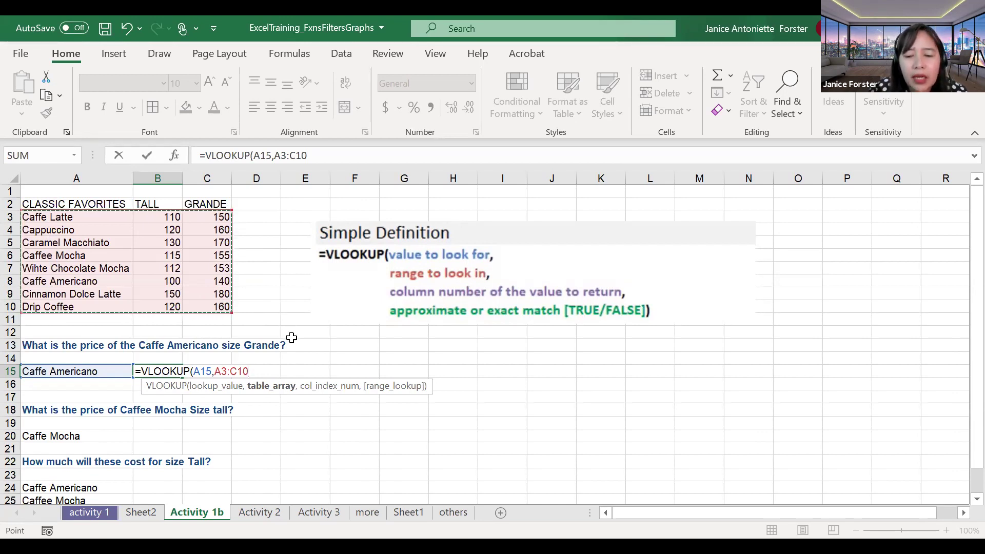
{"action": "type", "text": ","}
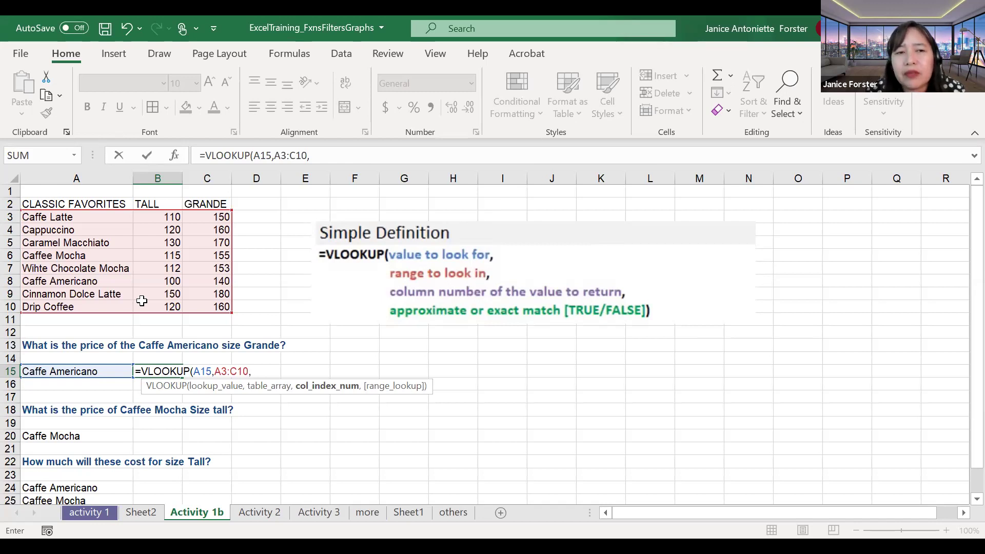
{"action": "type", "text": "3"}
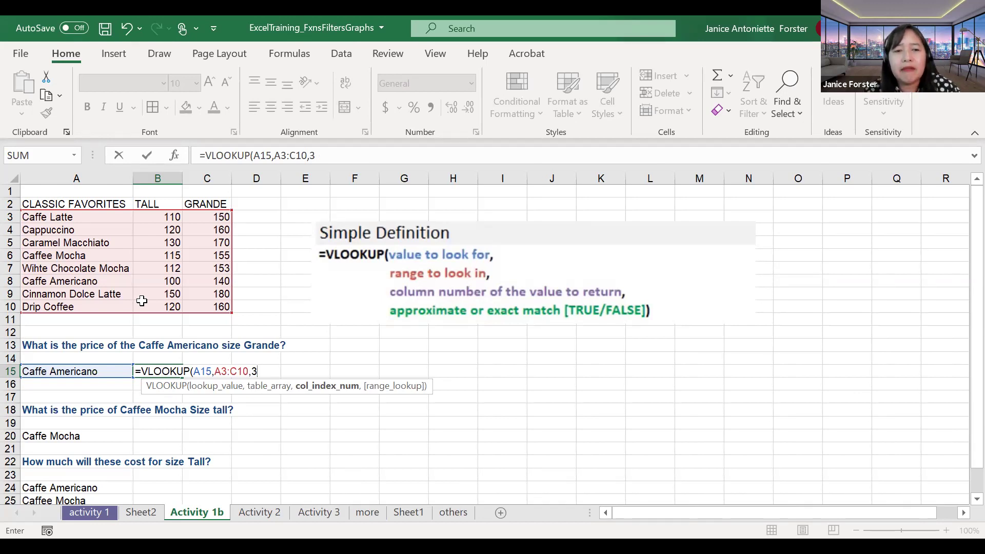
{"action": "type", "text": ","}
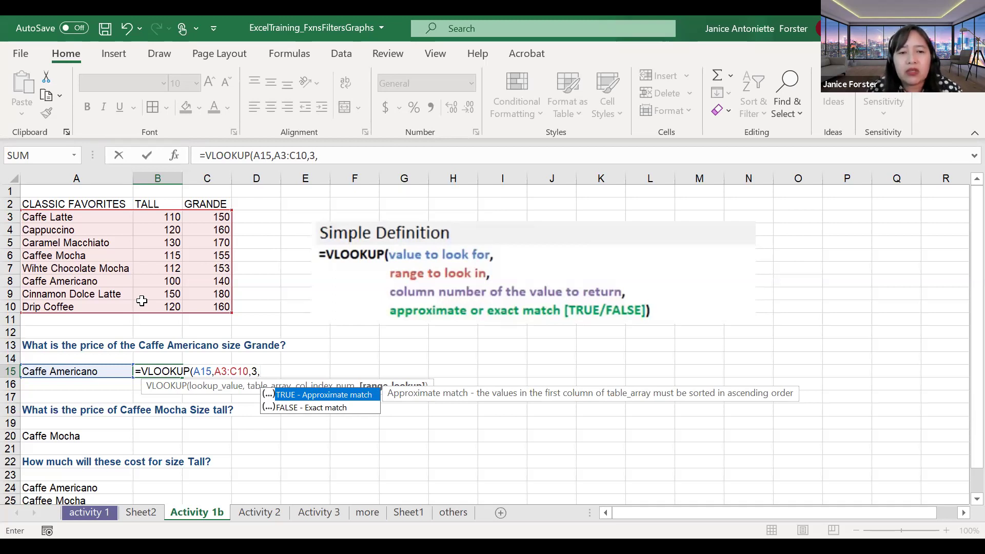
{"action": "key", "text": "Down"}
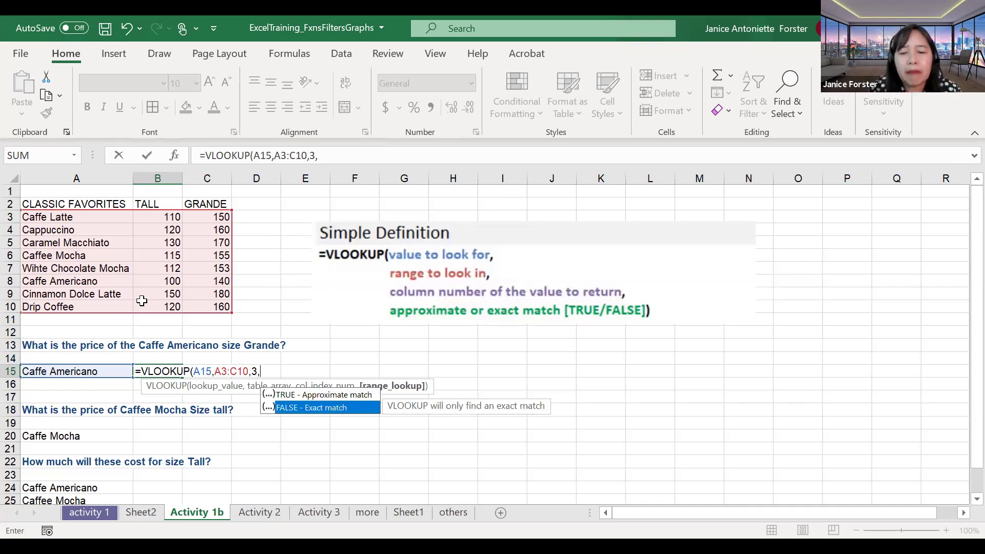
{"action": "key", "text": "Tab"}
{"action": "type", "text": ")"}
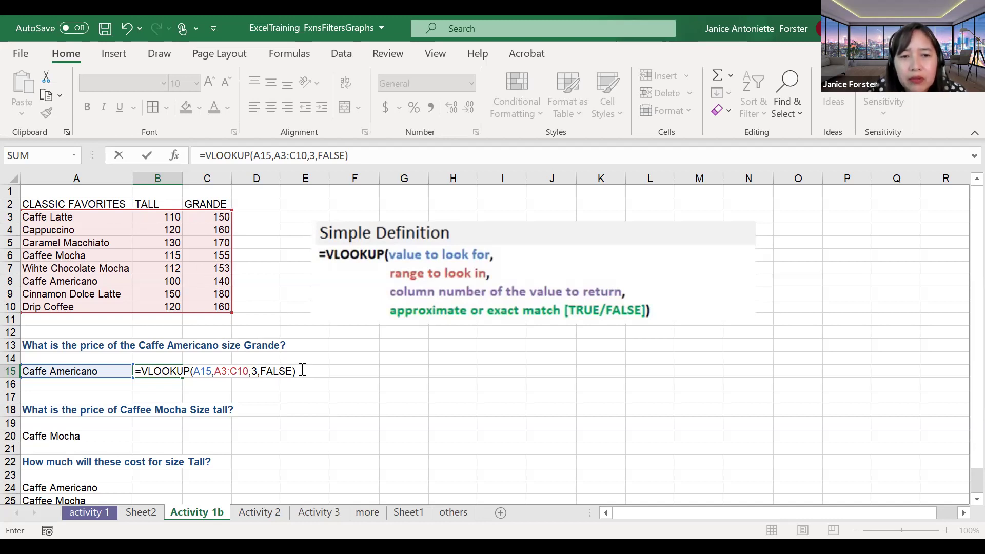
{"action": "key", "text": "ctrl+Return"}
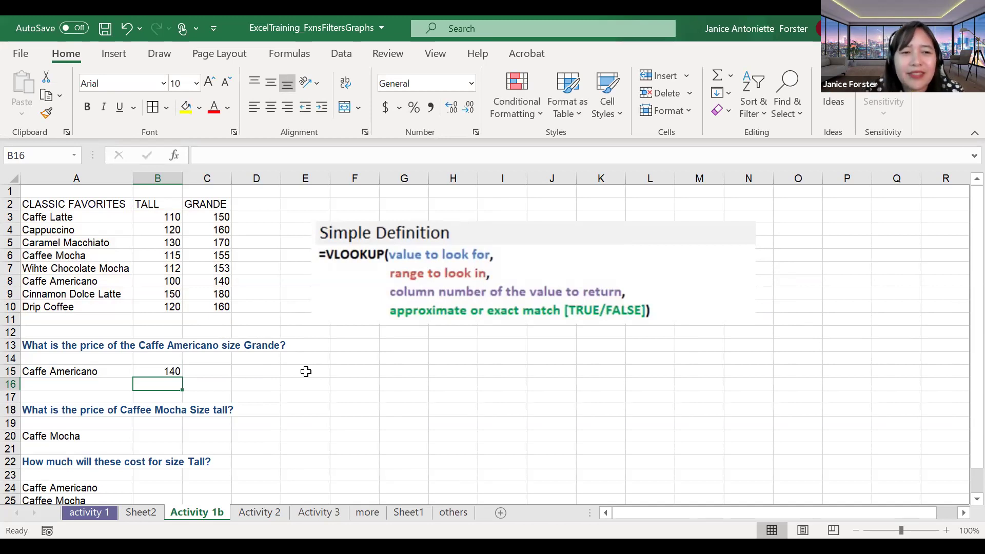
Step: Enter CAPPUCCINO in A15 as the new lookup value
{"action": "key", "text": "Up"}
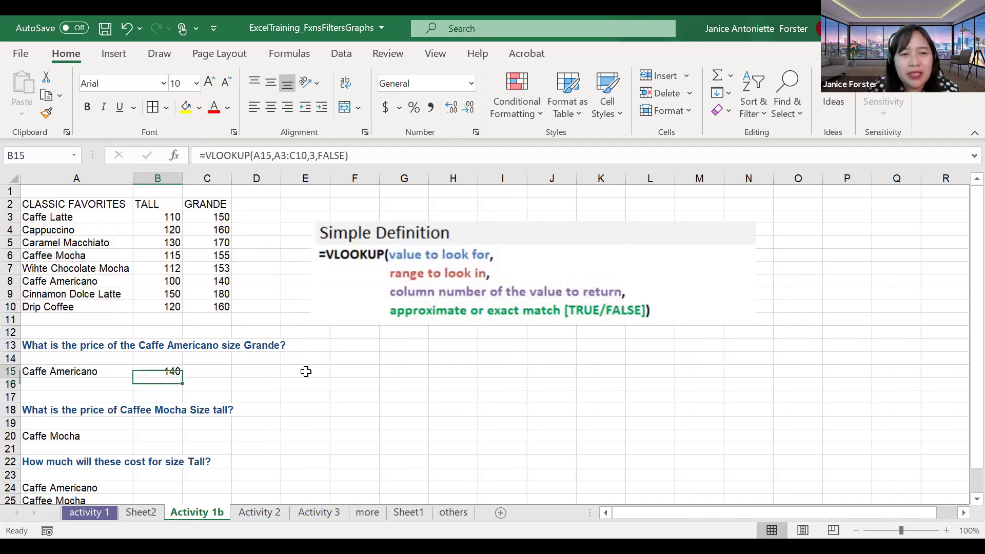
{"action": "key", "text": "Left"}
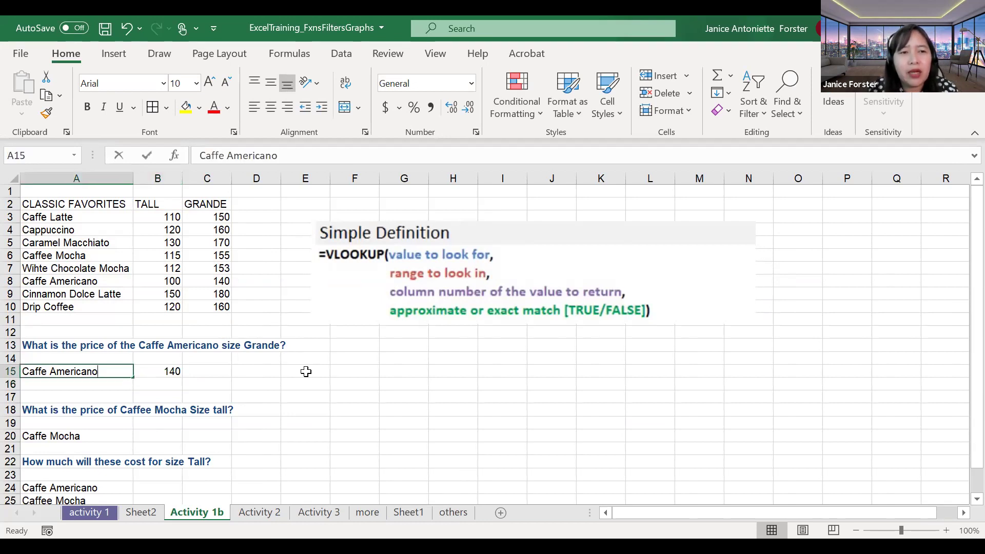
{"action": "type", "text": "CAPPUCCINO"}
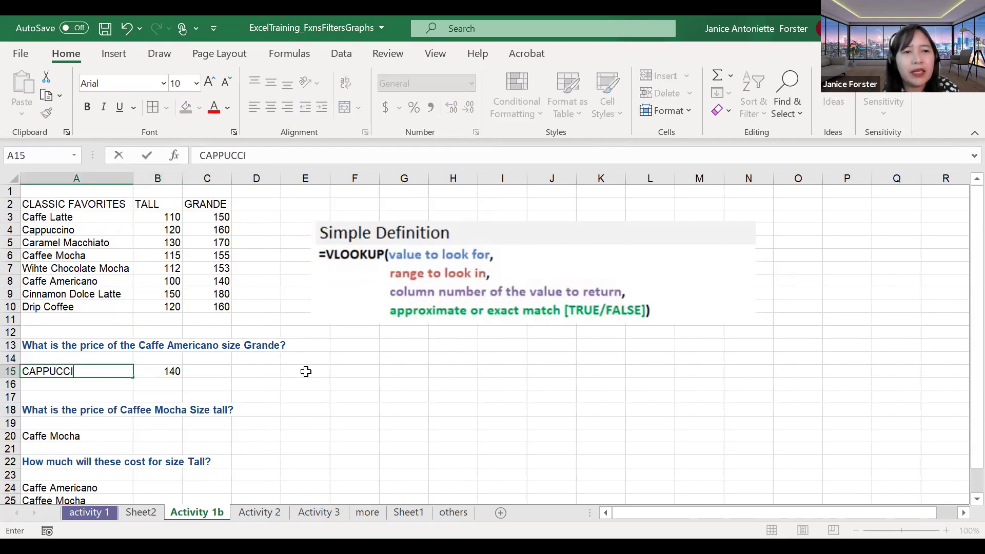
{"action": "key", "text": "Return"}
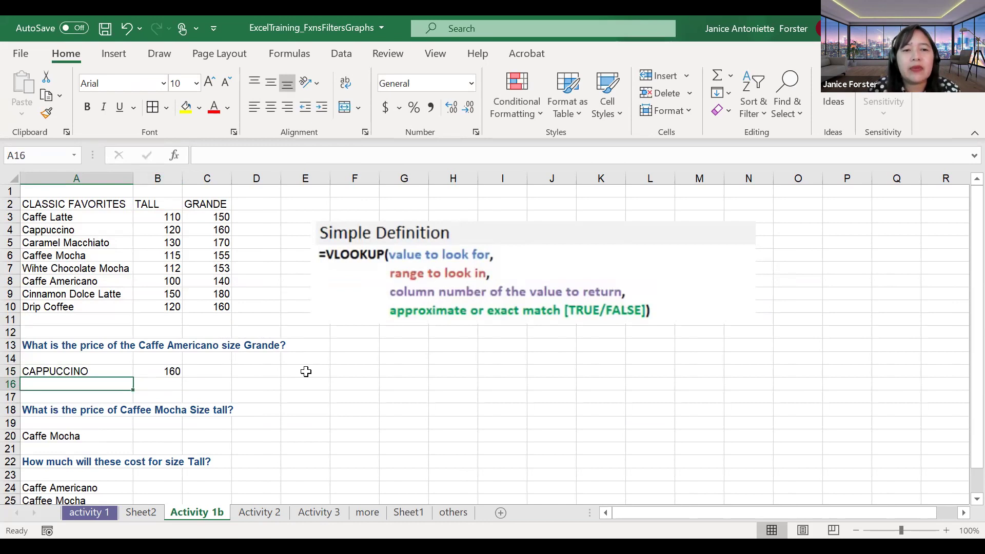
Step: Review B15's VLOOKUP and its FALSE exact-match argument, now returning 160
{"action": "key", "text": "Up"}
{"action": "key", "text": "Right"}
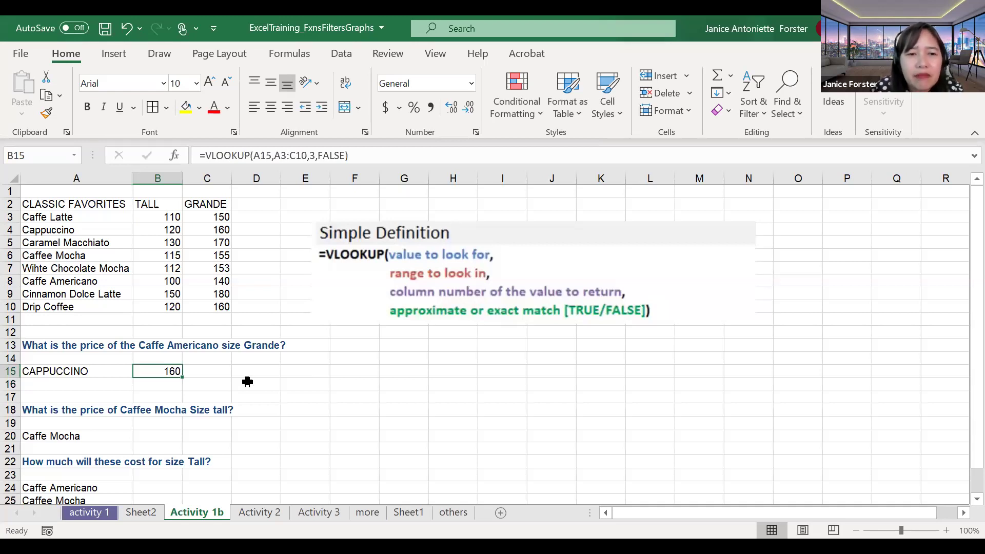
{"action": "double_click", "coordinate": [173, 371]}
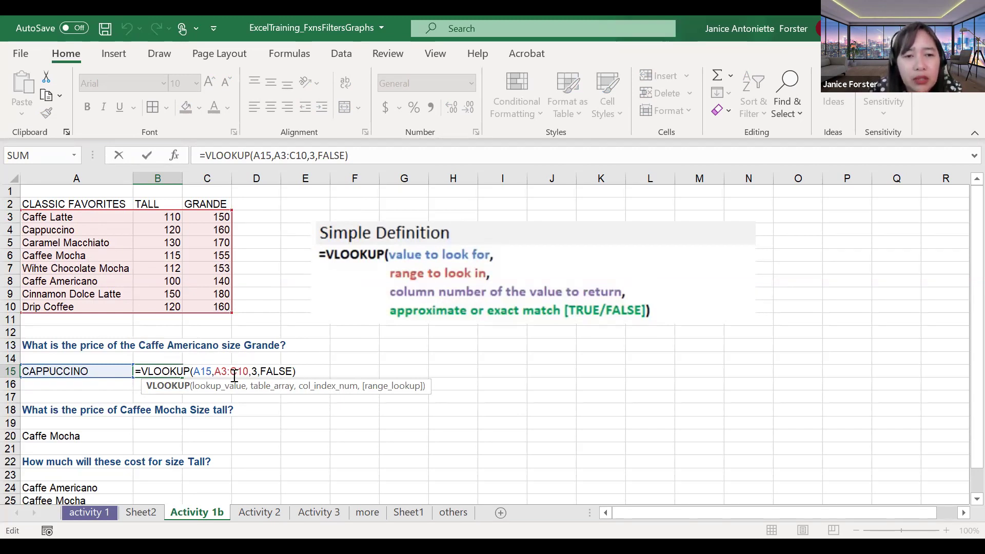
{"action": "left_click", "coordinate": [263, 370]}
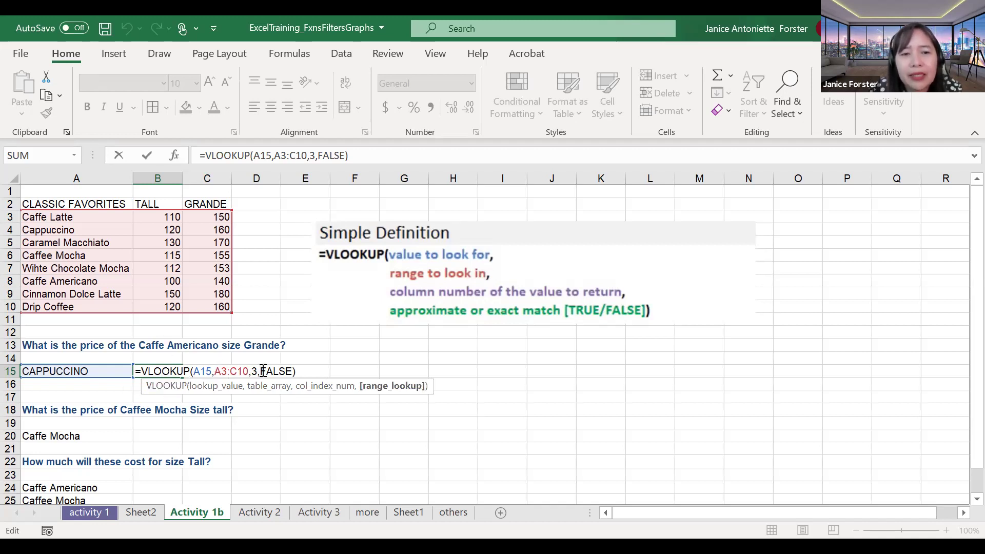
{"action": "key", "text": "Return"}
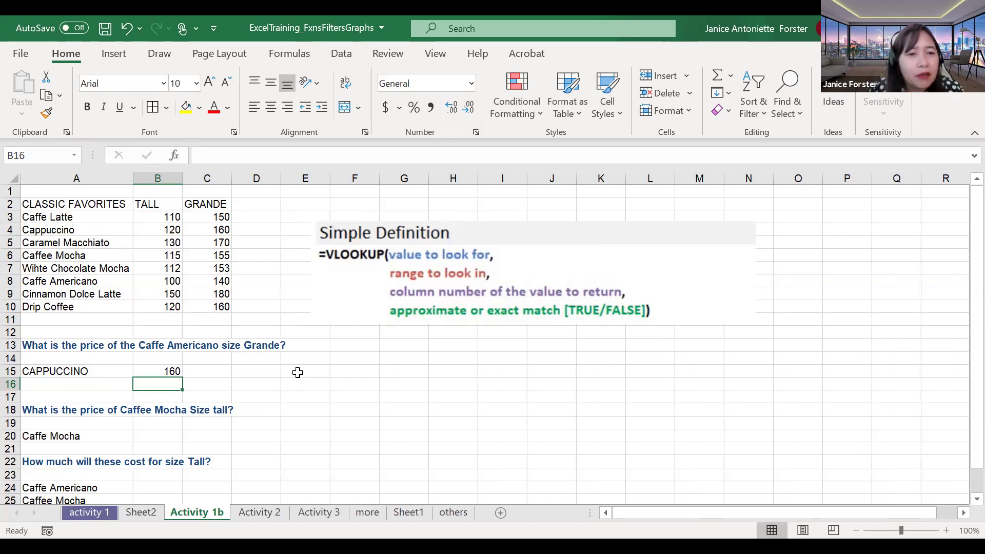
{"action": "left_click", "coordinate": [85, 259]}
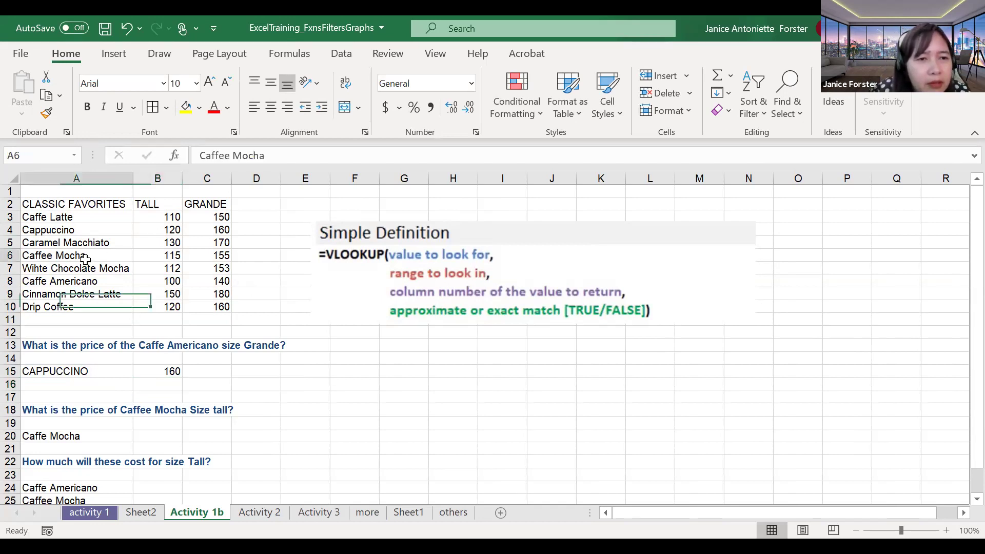
Step: Correct A20 to read Caffee Mocha, matching the spelling in the price table's A6
{"action": "left_click", "coordinate": [57, 437]}
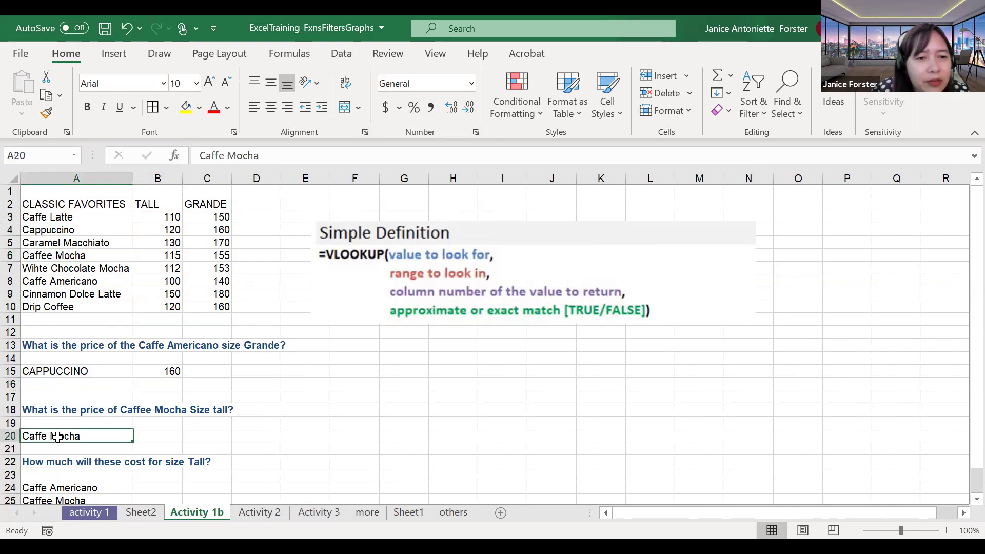
{"action": "double_click", "coordinate": [56, 436]}
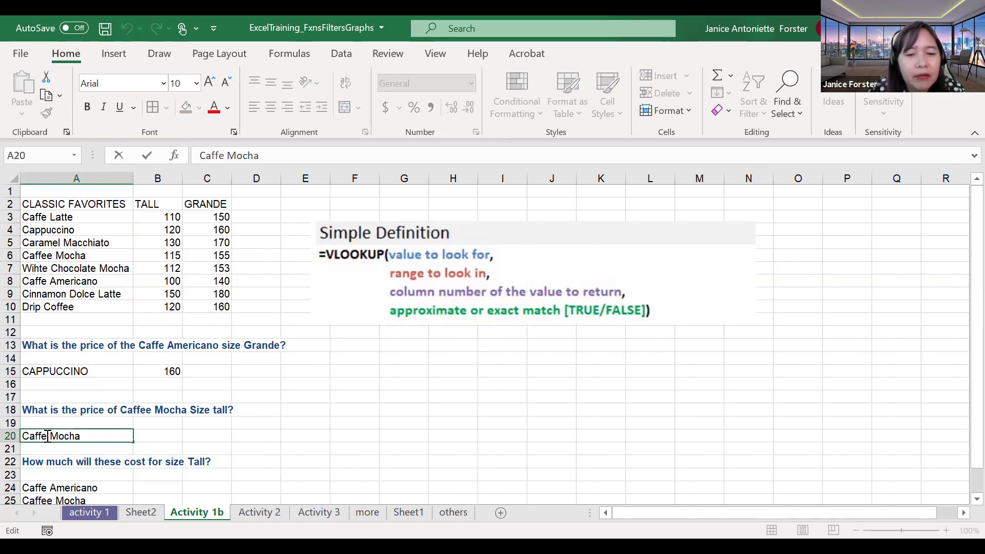
{"action": "type", "text": "E"}
{"action": "key", "text": "BackSpace"}
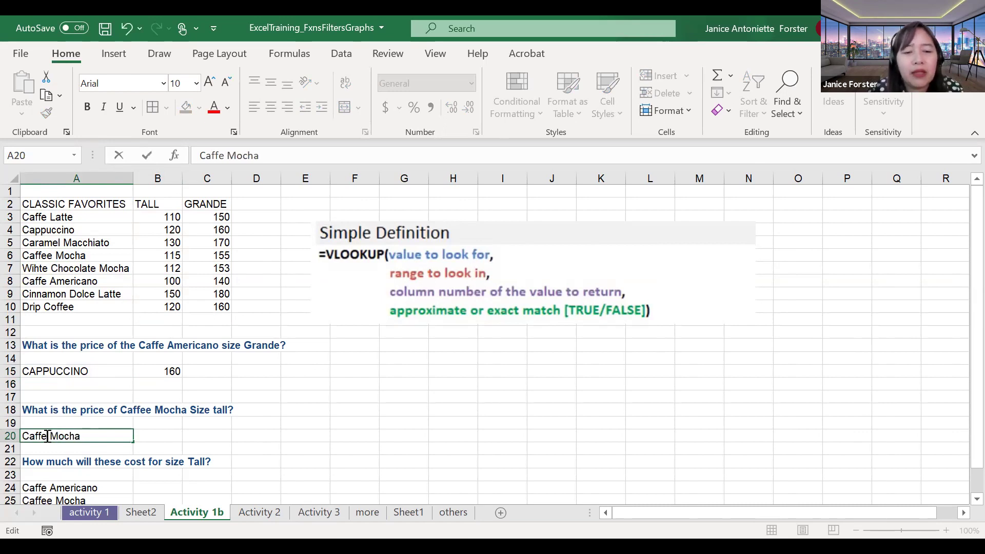
{"action": "type", "text": "e"}
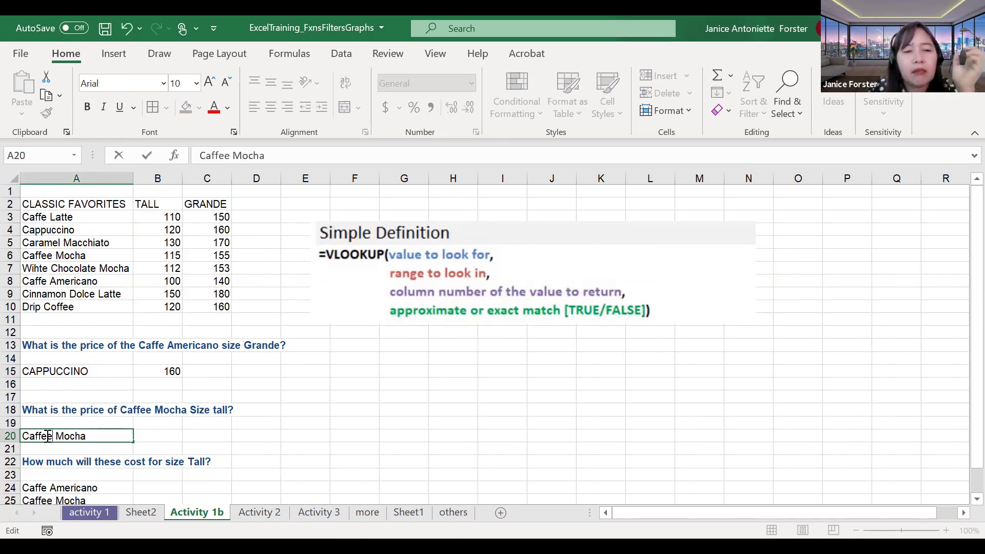
{"action": "key", "text": "Return"}
{"action": "key", "text": "Up"}
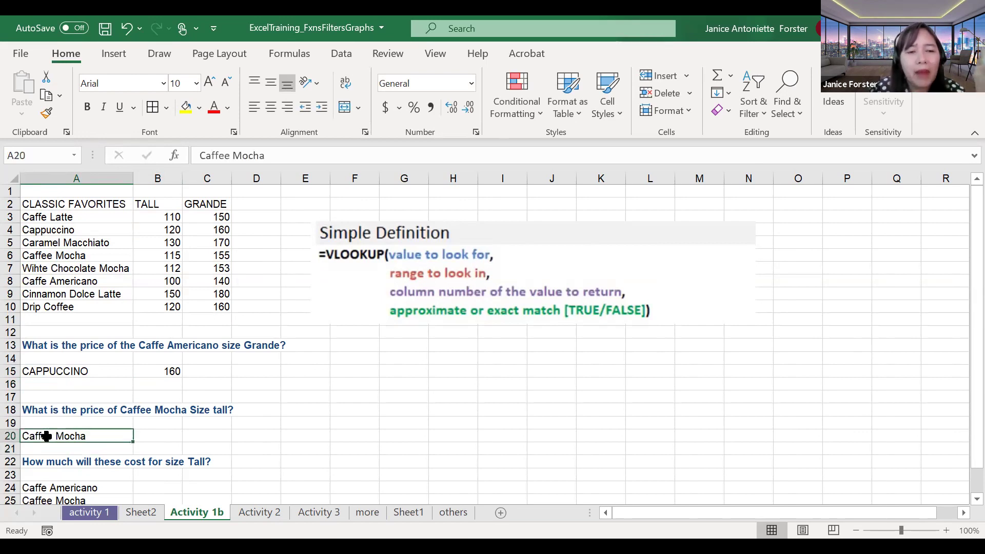
{"action": "key", "text": "Right"}
{"action": "key", "text": "Right"}
{"action": "key", "text": "Left"}
{"action": "left_click", "coordinate": [42, 436]}
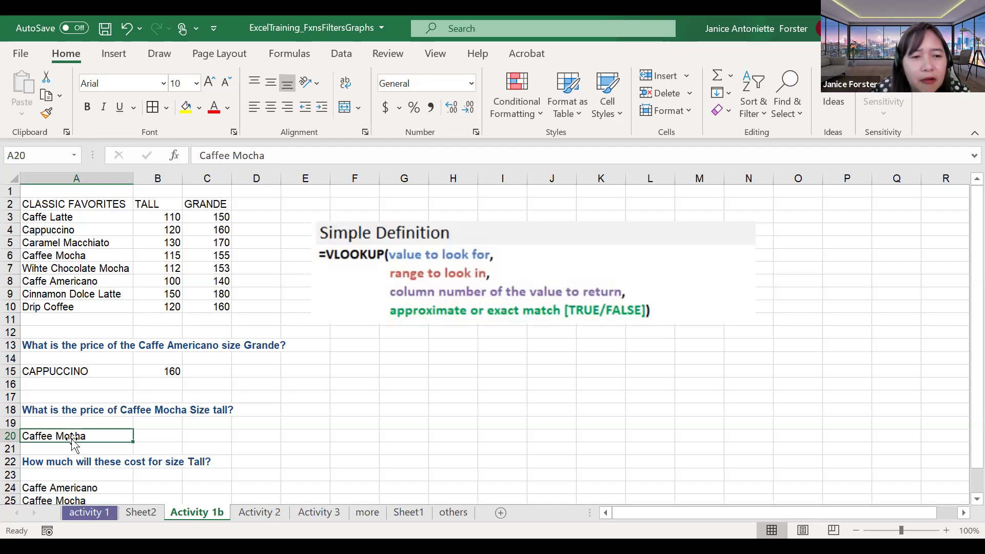
{"action": "left_click", "coordinate": [44, 257]}
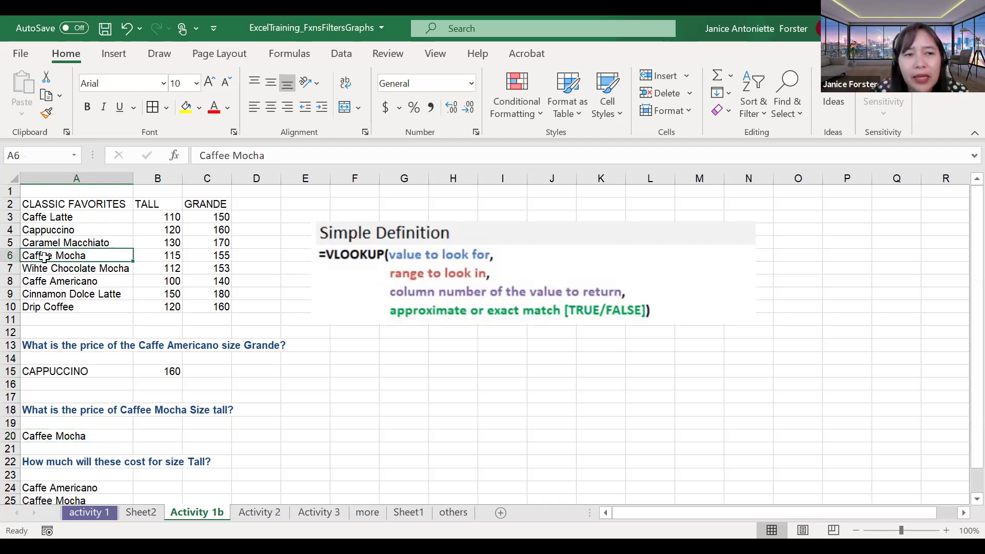
{"action": "left_click", "coordinate": [168, 434]}
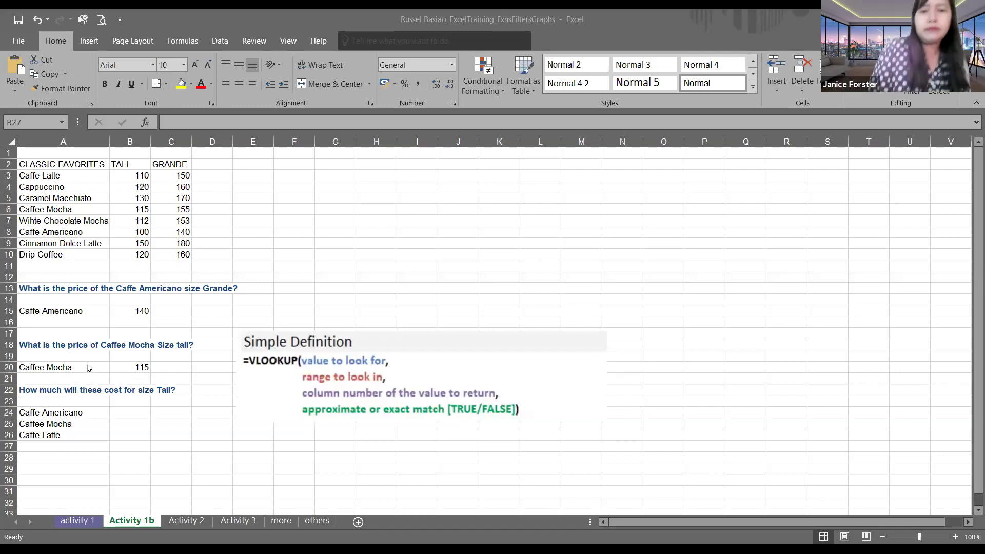
Step: Fill A20:B20 and A6:B6, the Caffee Mocha rows, with yellow
{"action": "left_click_drag", "start_coordinate": [89, 368], "coordinate": [138, 368]}
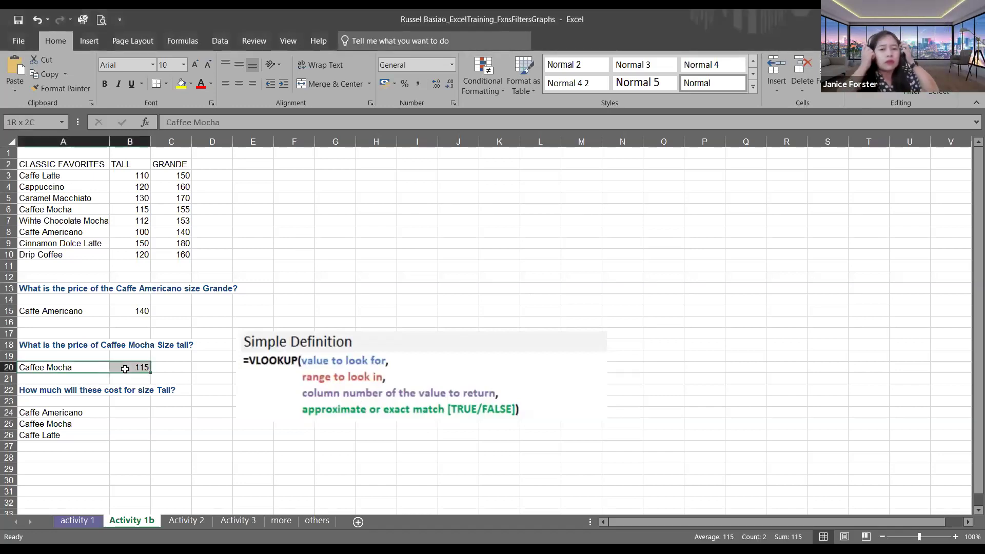
{"action": "left_click", "coordinate": [181, 84]}
{"action": "left_click", "coordinate": [203, 459]}
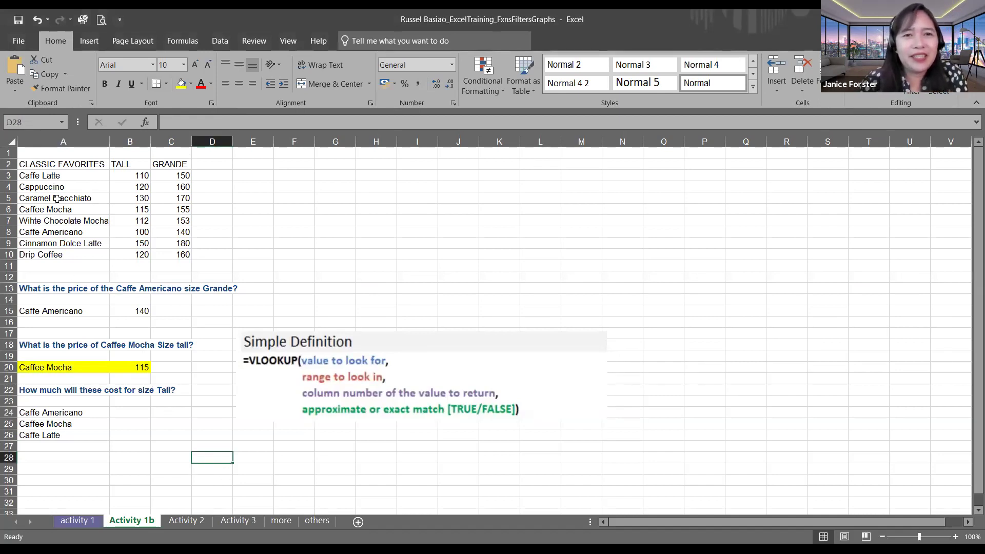
{"action": "left_click_drag", "start_coordinate": [90, 213], "coordinate": [134, 210]}
{"action": "left_click", "coordinate": [182, 83]}
{"action": "left_click", "coordinate": [334, 300]}
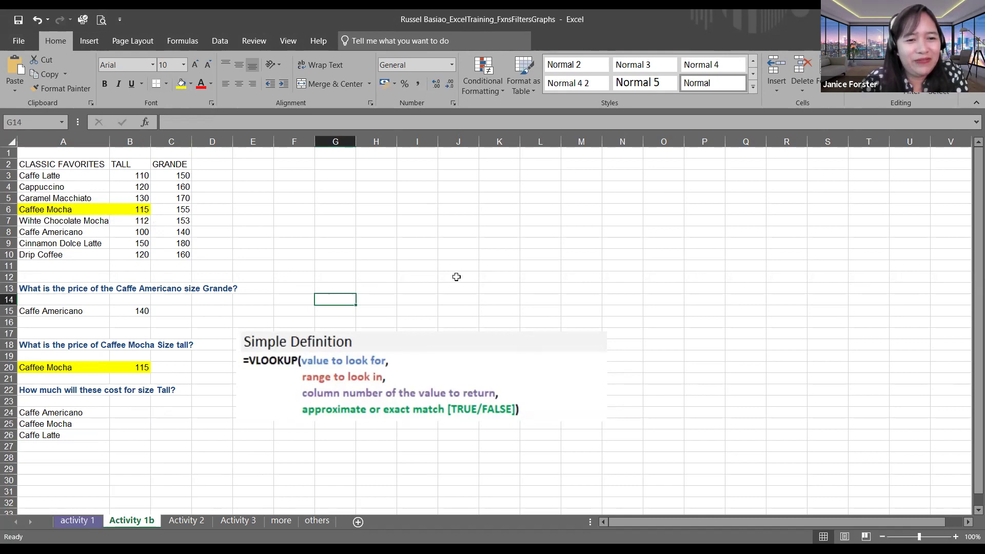
Step: Inspect the Caffee Mocha lookup formula in B20
{"action": "left_click", "coordinate": [467, 263]}
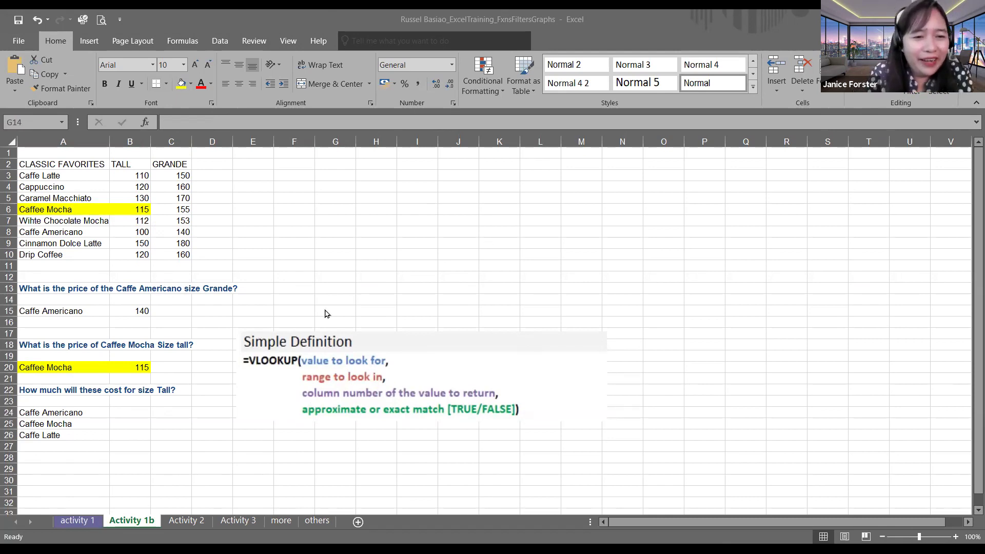
{"action": "left_click", "coordinate": [120, 364]}
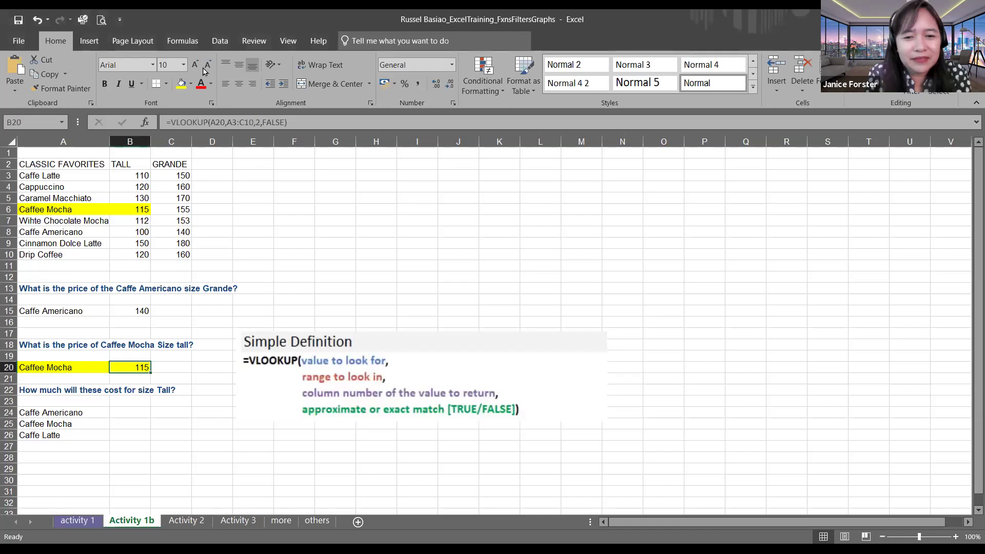
{"action": "left_click", "coordinate": [184, 411]}
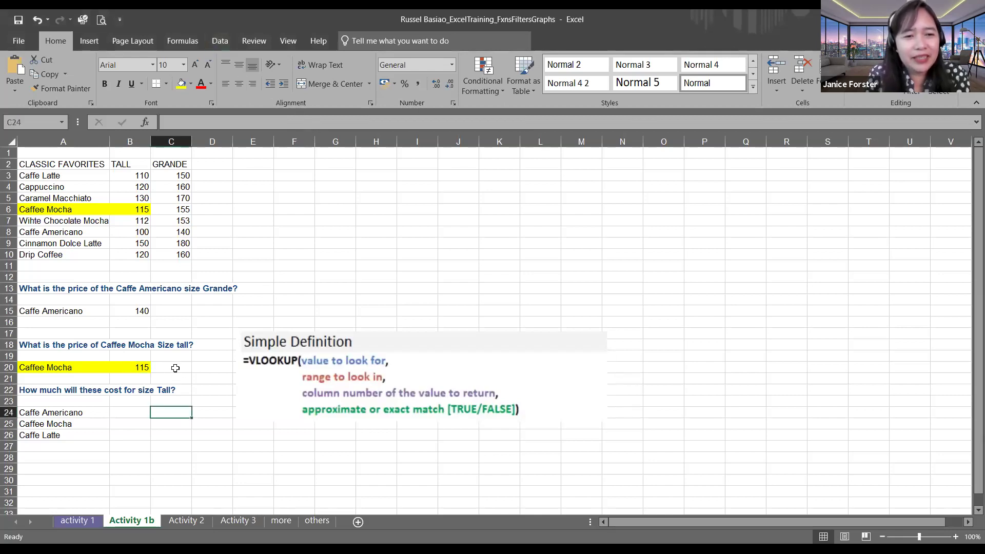
{"action": "left_click", "coordinate": [175, 369]}
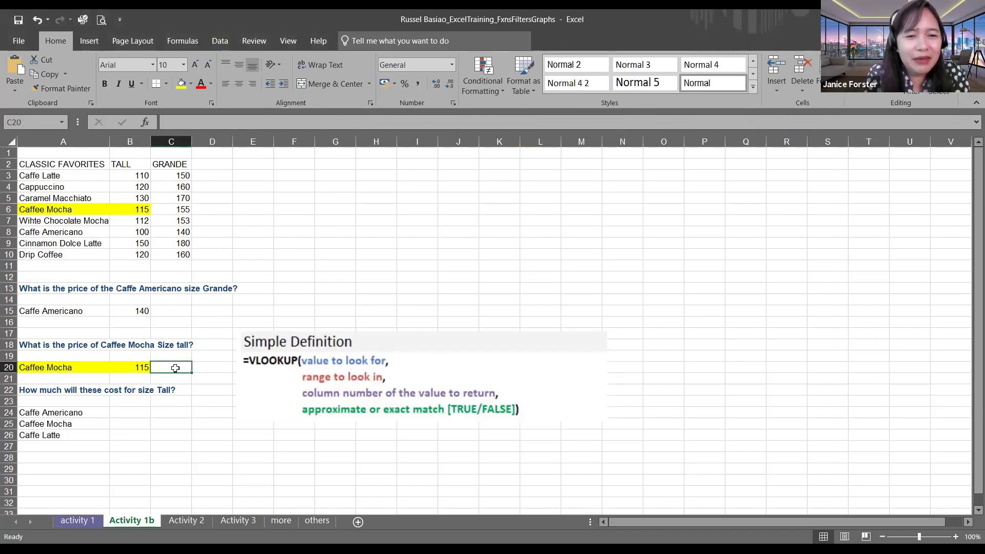
Step: Build =VLOOKUP(A20,A3:C10,2,false) in C20, returning 115 for Caffee Mocha Tall
{"action": "type", "text": "="}
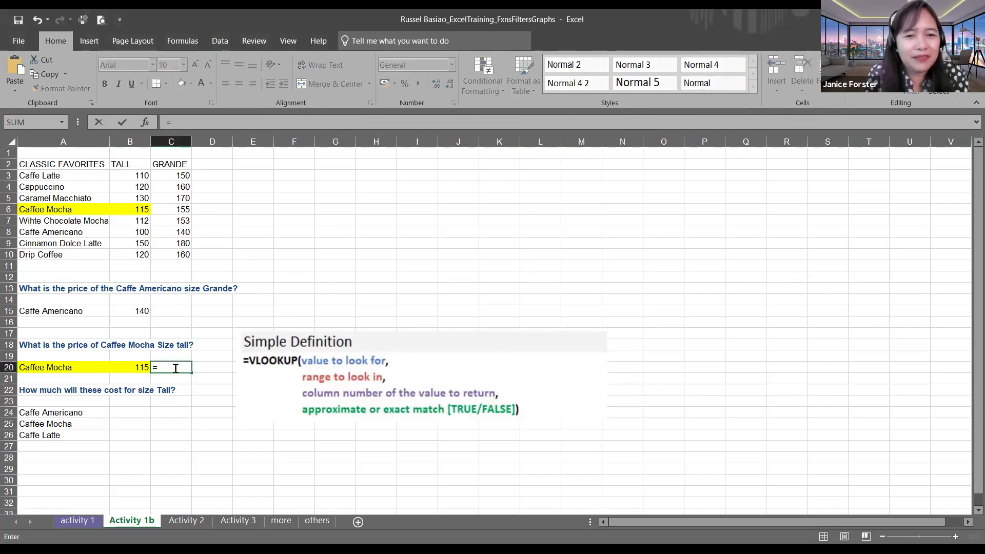
{"action": "type", "text": "v"}
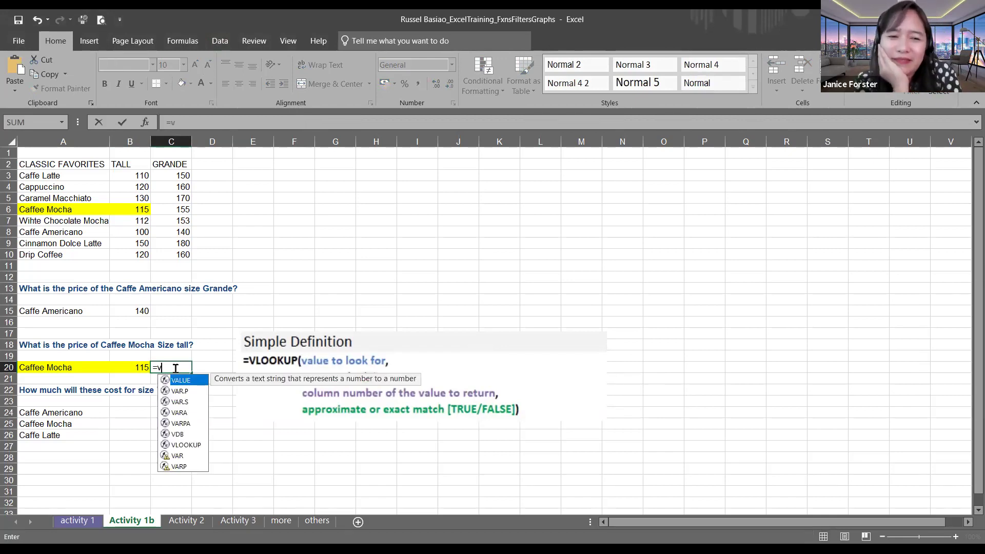
{"action": "type", "text": "lo"}
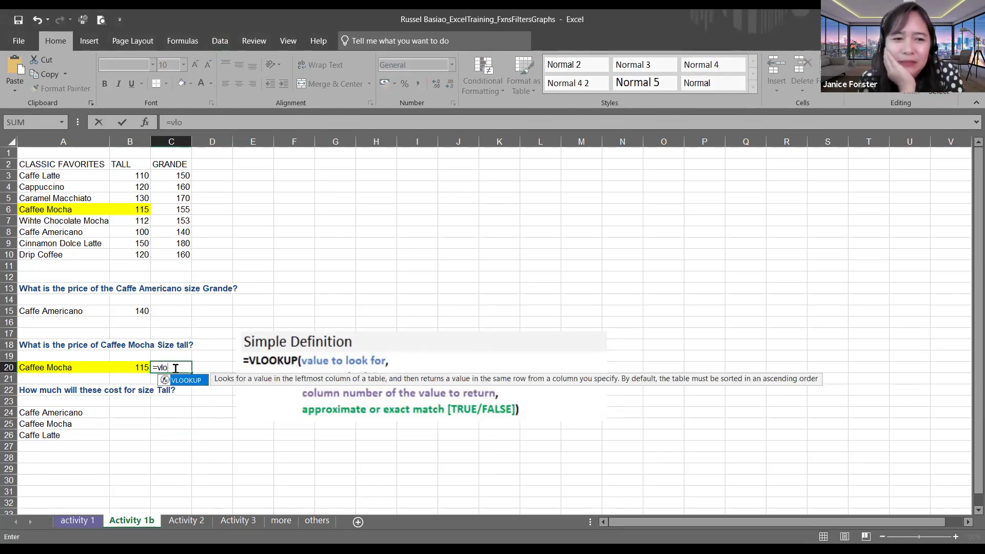
{"action": "key", "text": "Tab"}
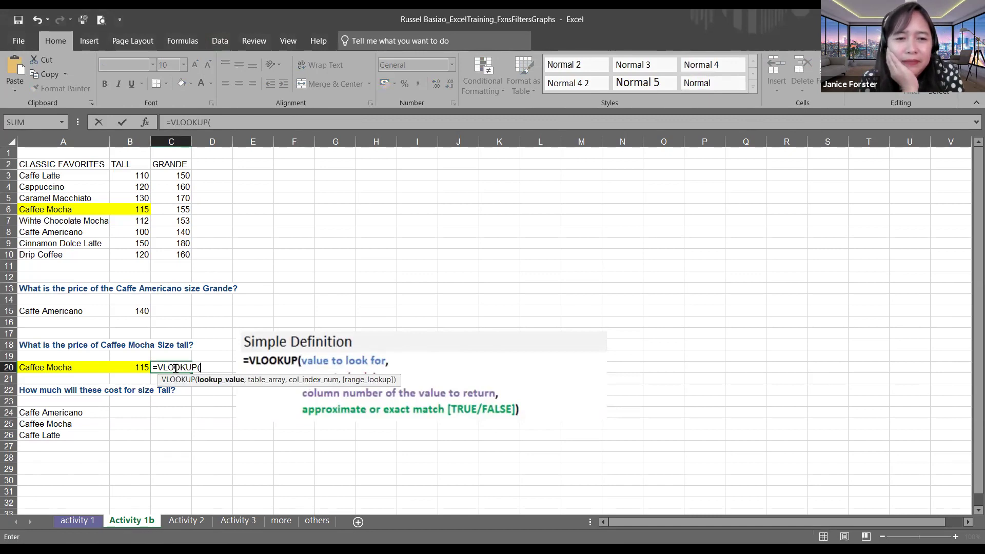
{"action": "left_click", "coordinate": [62, 370]}
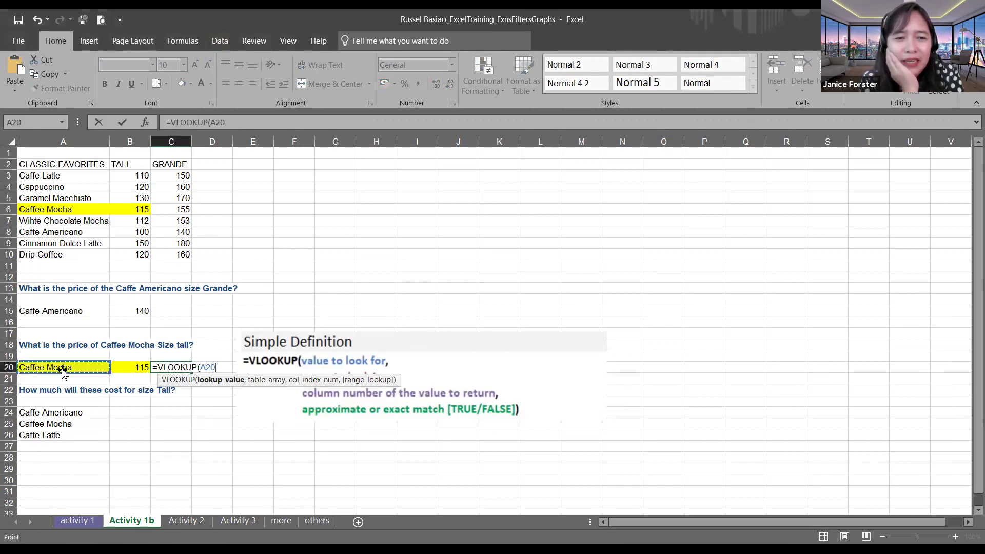
{"action": "type", "text": ","}
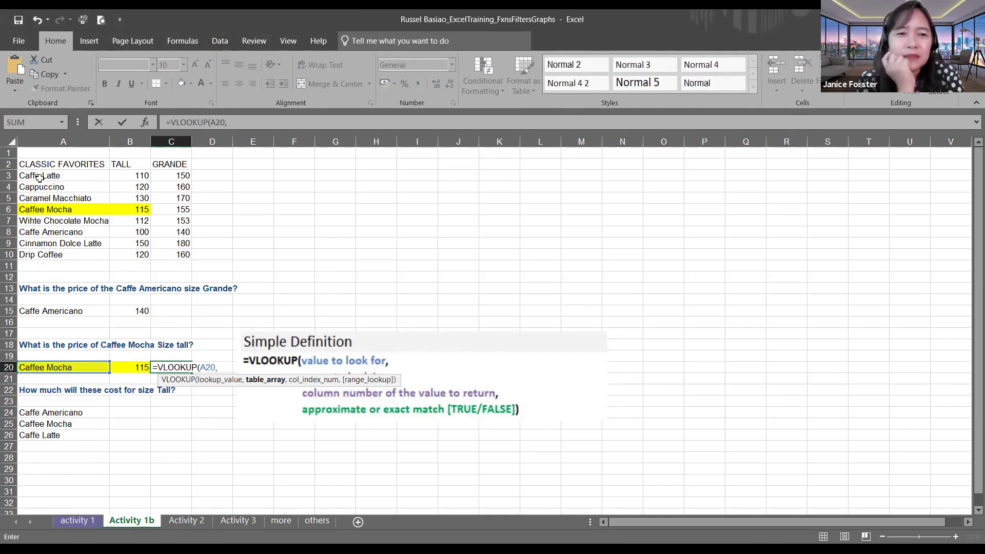
{"action": "left_click", "coordinate": [57, 178]}
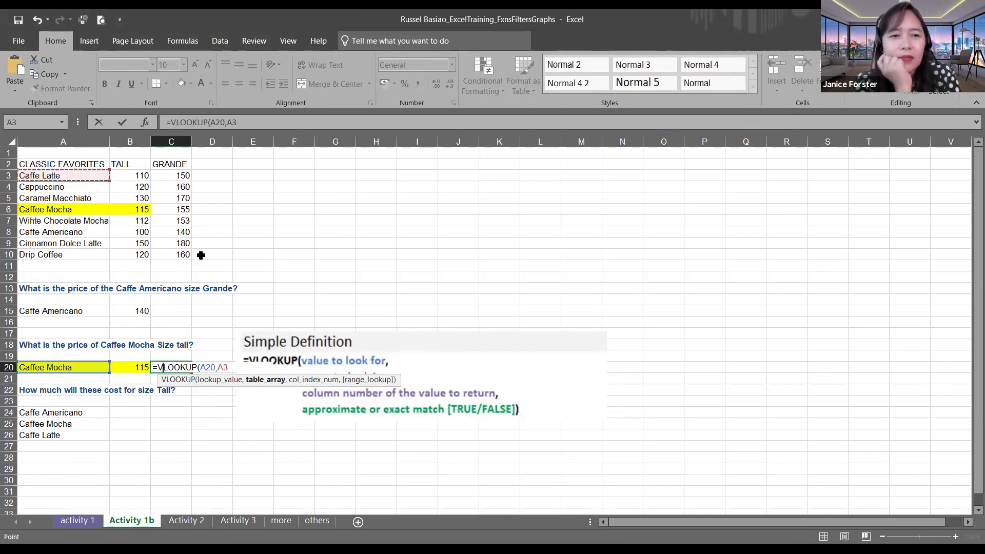
{"action": "left_click_drag", "start_coordinate": [179, 250], "coordinate": [178, 250]}
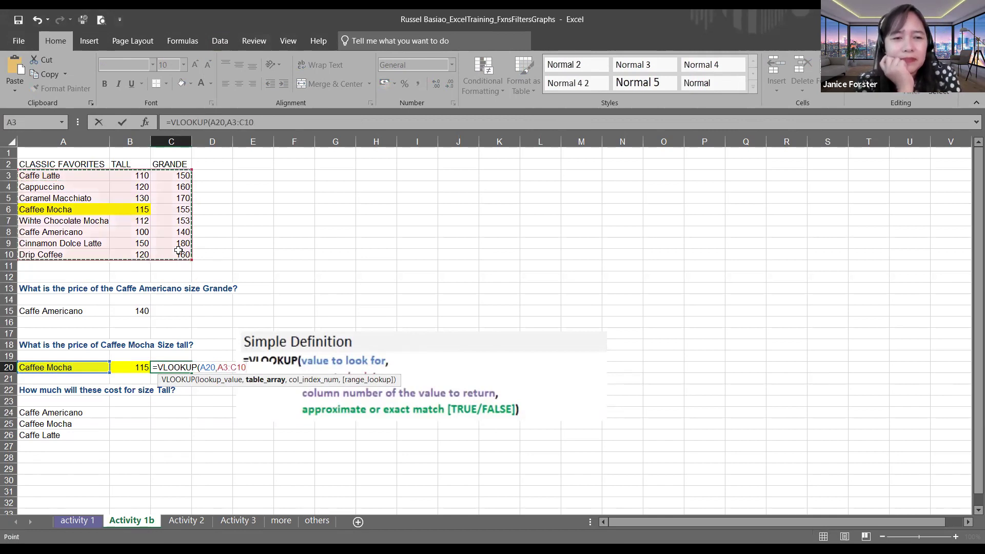
{"action": "type", "text": ",2"}
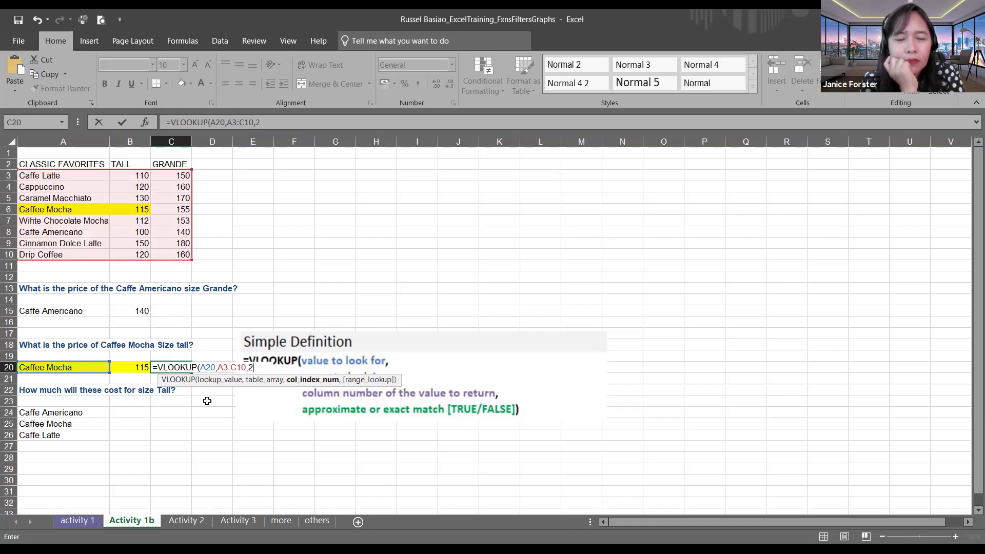
{"action": "type", "text": ",f"}
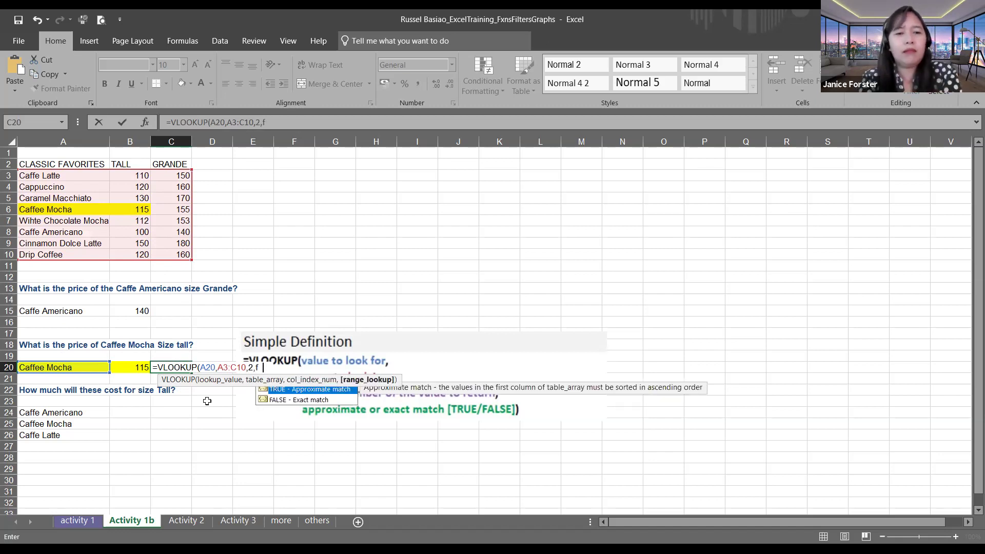
{"action": "type", "text": "alse"}
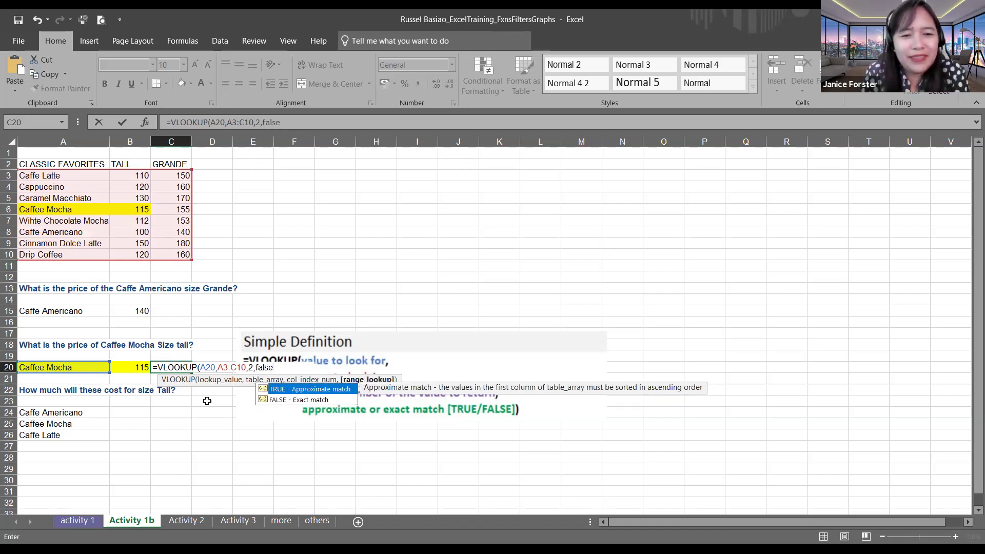
{"action": "type", "text": ")"}
{"action": "key", "text": "Return"}
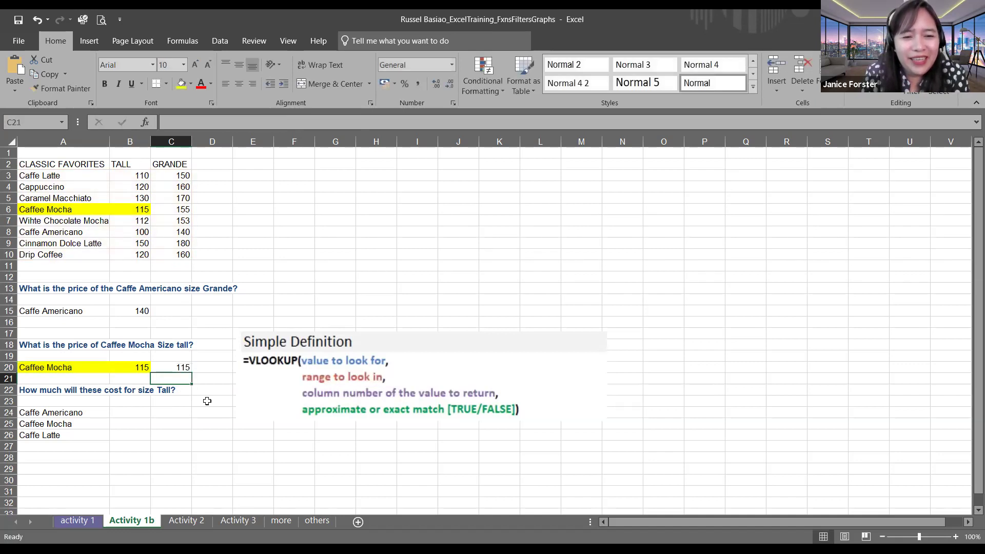
{"action": "left_click", "coordinate": [54, 367]}
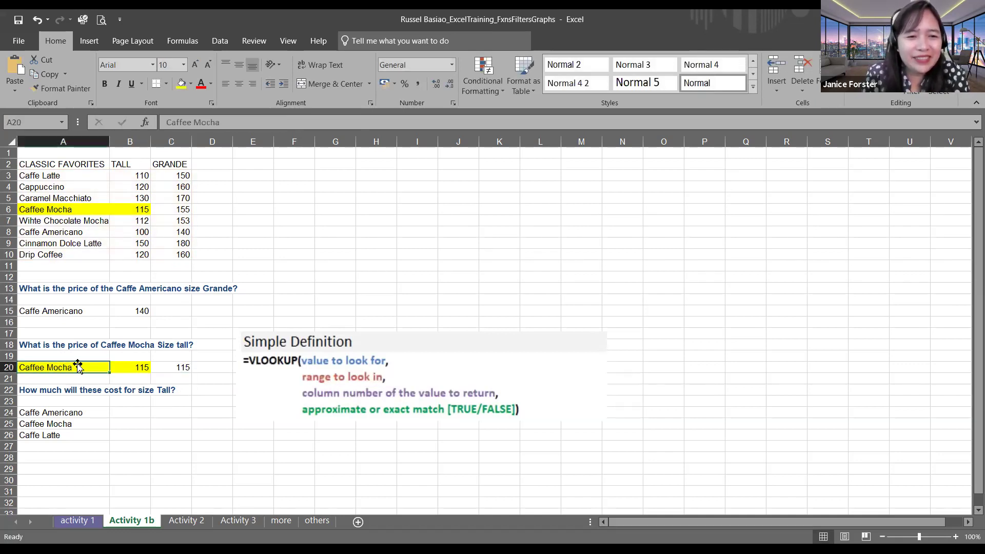
{"action": "left_click", "coordinate": [185, 122]}
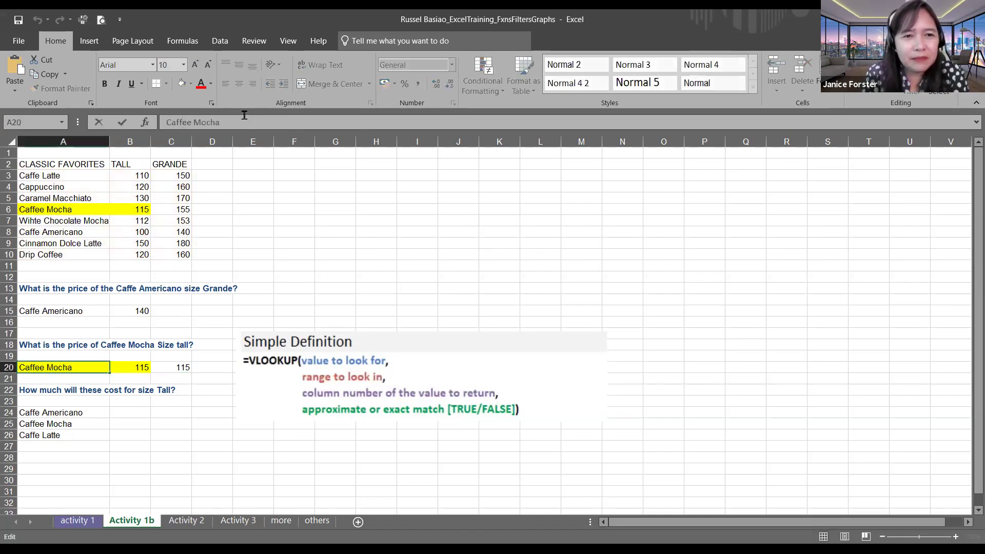
{"action": "key", "text": "BackSpace"}
{"action": "key", "text": "Return"}
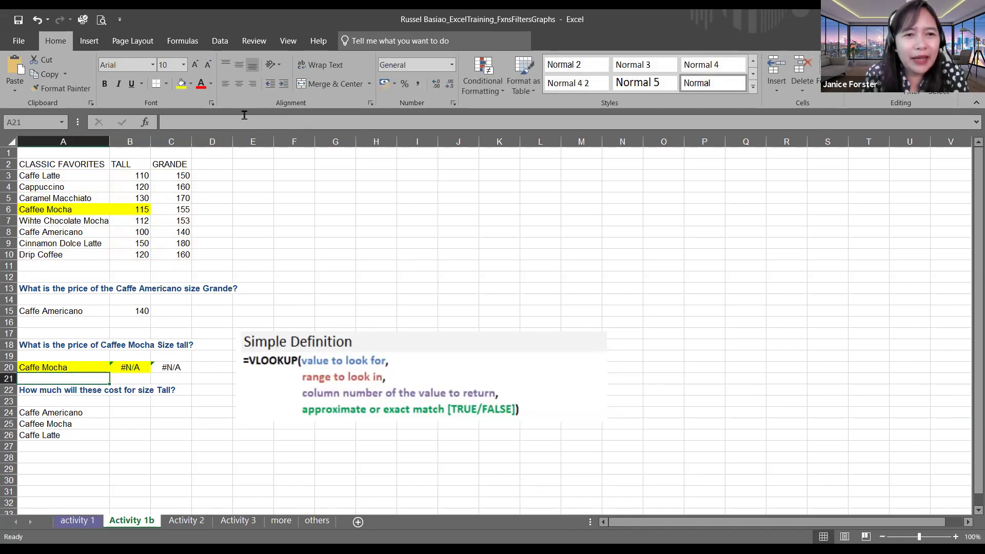
{"action": "left_click", "coordinate": [124, 367]}
{"action": "left_click", "coordinate": [145, 410]}
{"action": "left_click_drag", "start_coordinate": [66, 356], "coordinate": [67, 368]}
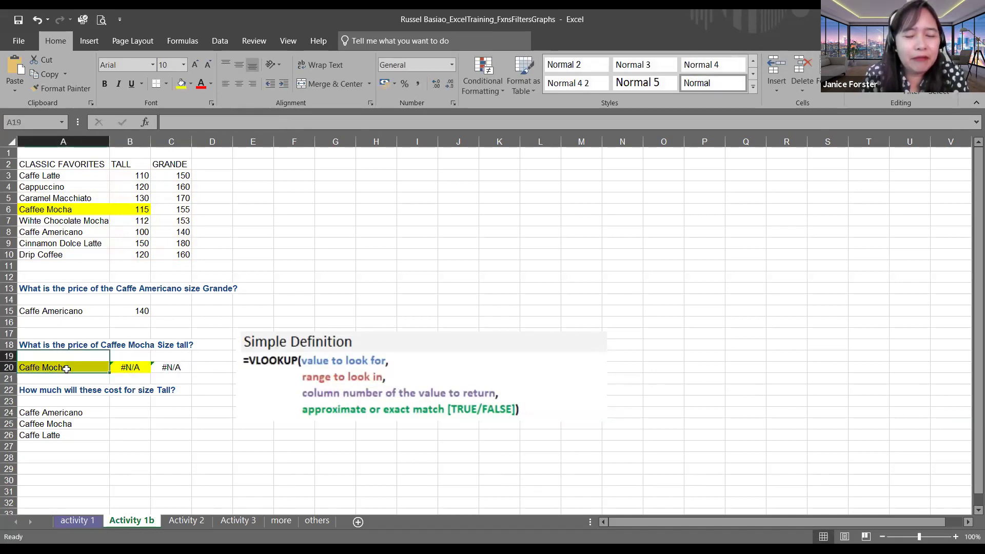
{"action": "left_click", "coordinate": [62, 414]}
{"action": "left_click", "coordinate": [49, 377]}
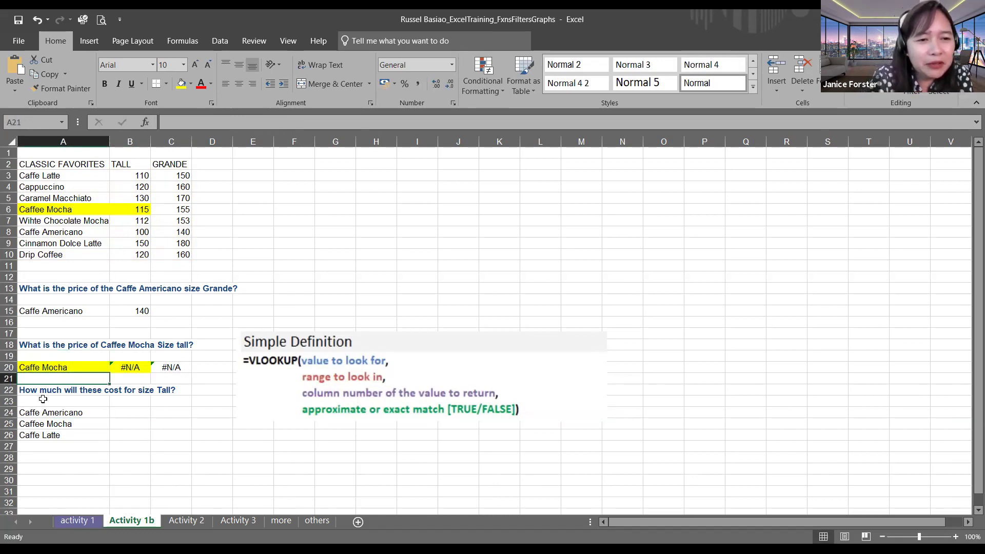
{"action": "left_click", "coordinate": [60, 368]}
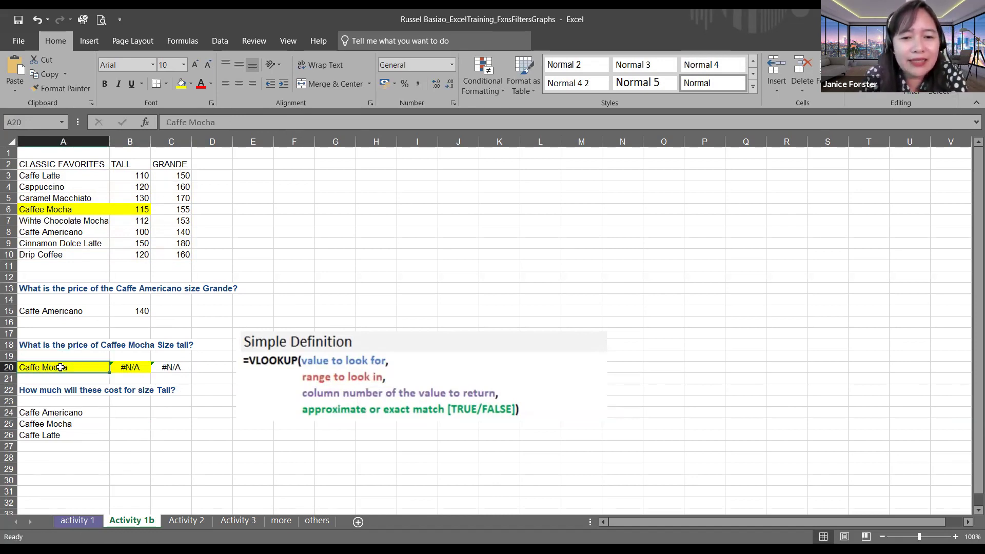
{"action": "left_click", "coordinate": [188, 123]}
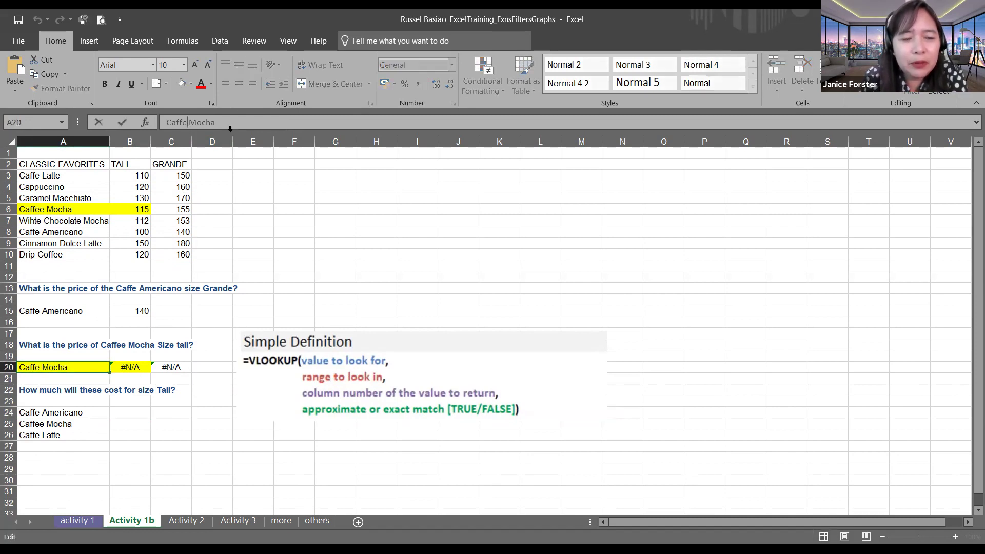
{"action": "type", "text": "e"}
{"action": "key", "text": "Return"}
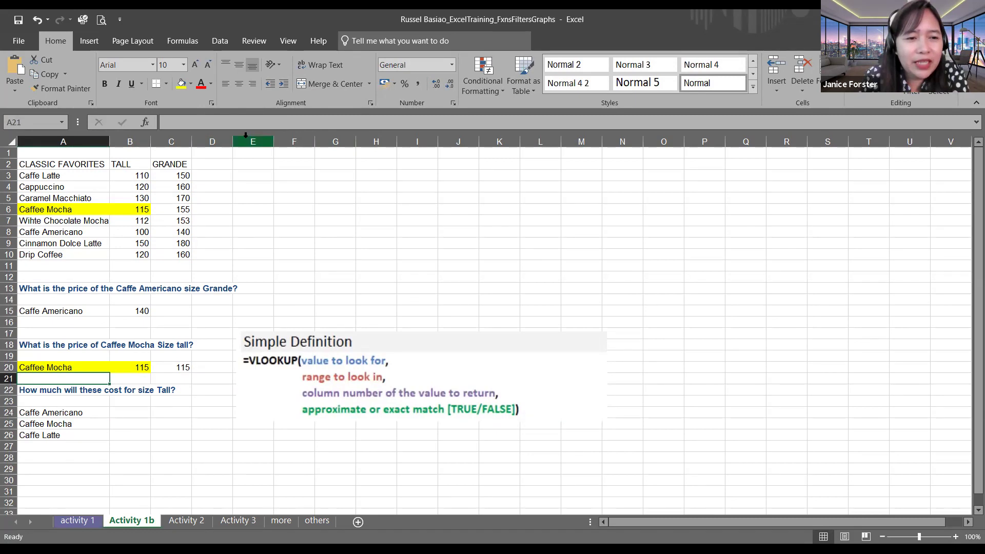
{"action": "left_click", "coordinate": [235, 405]}
{"action": "left_click", "coordinate": [193, 435]}
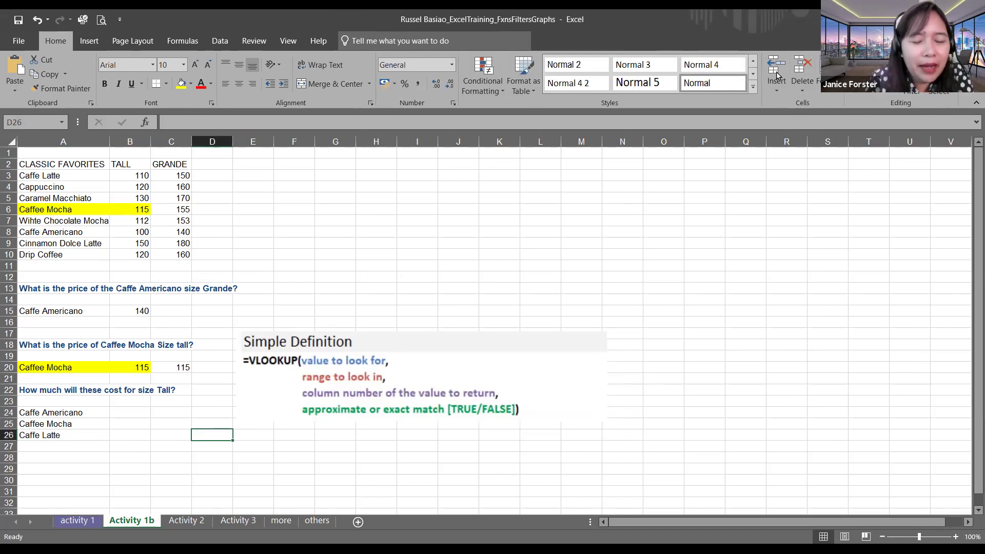
{"action": "left_click", "coordinate": [135, 415]}
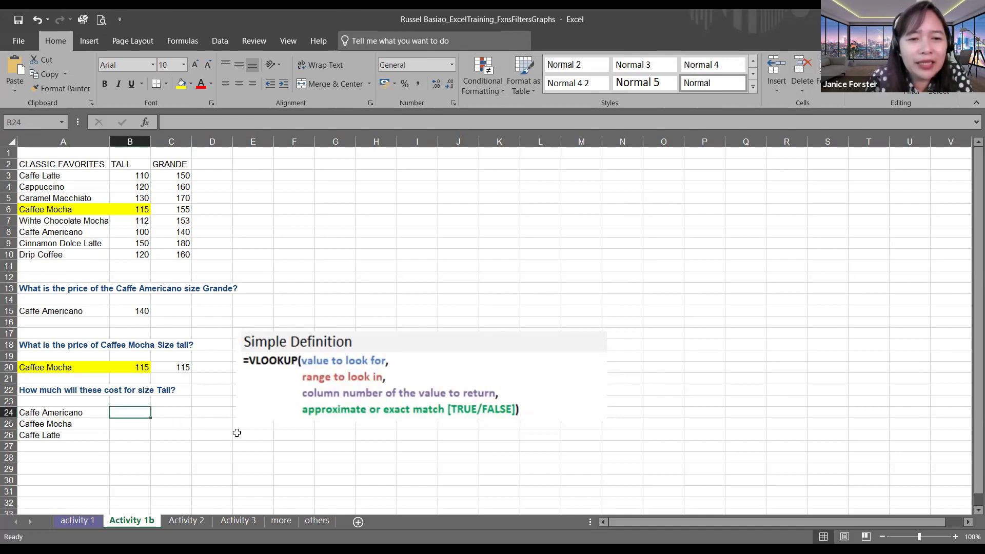
Step: Enter =VLOOKUP(A24,A3:C10,2,false) in B24, returning Caffe Americano's Tall price of 100
{"action": "type", "text": "="}
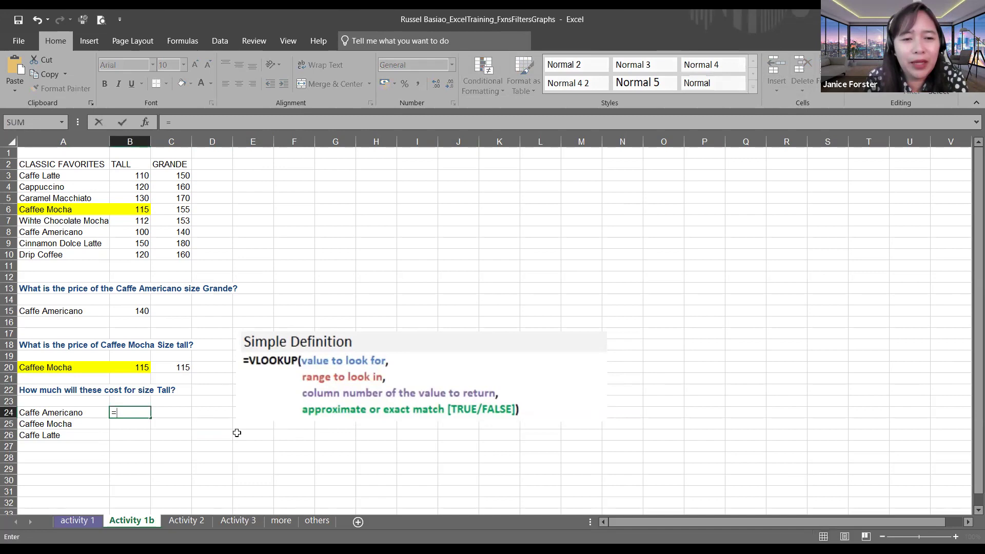
{"action": "type", "text": "vloc"}
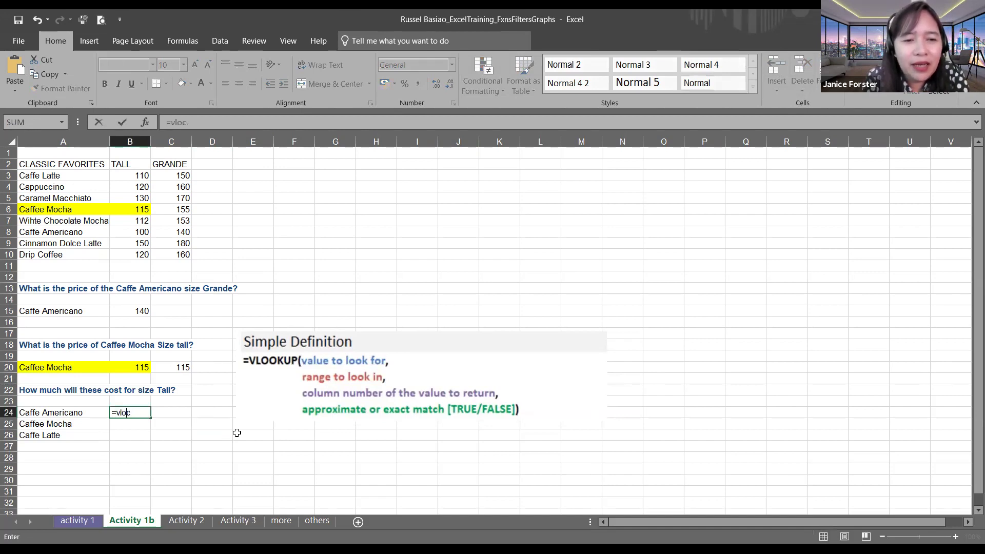
{"action": "key", "text": "BackSpace"}
{"action": "key", "text": "Tab"}
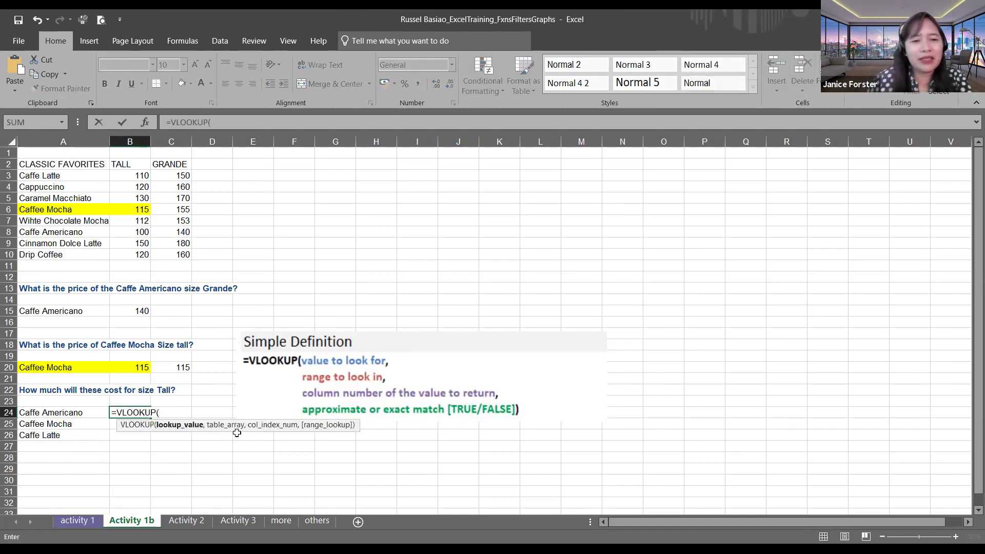
{"action": "left_click", "coordinate": [63, 412]}
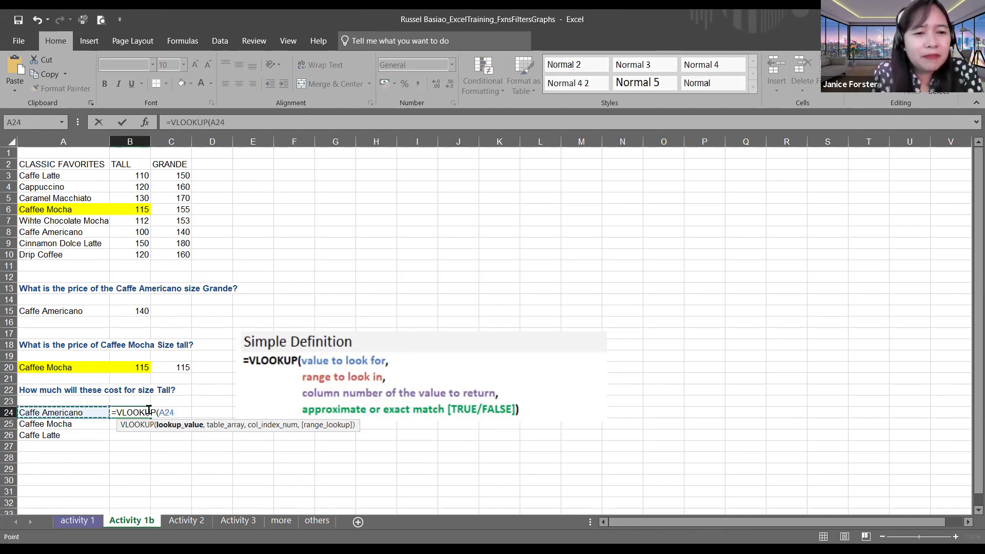
{"action": "type", "text": ","}
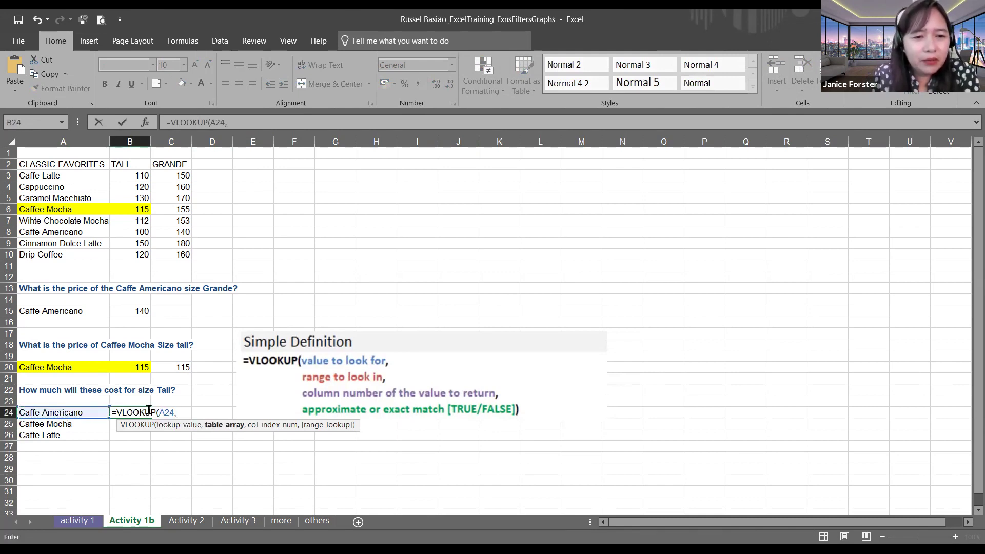
{"action": "type", "text": "2,"}
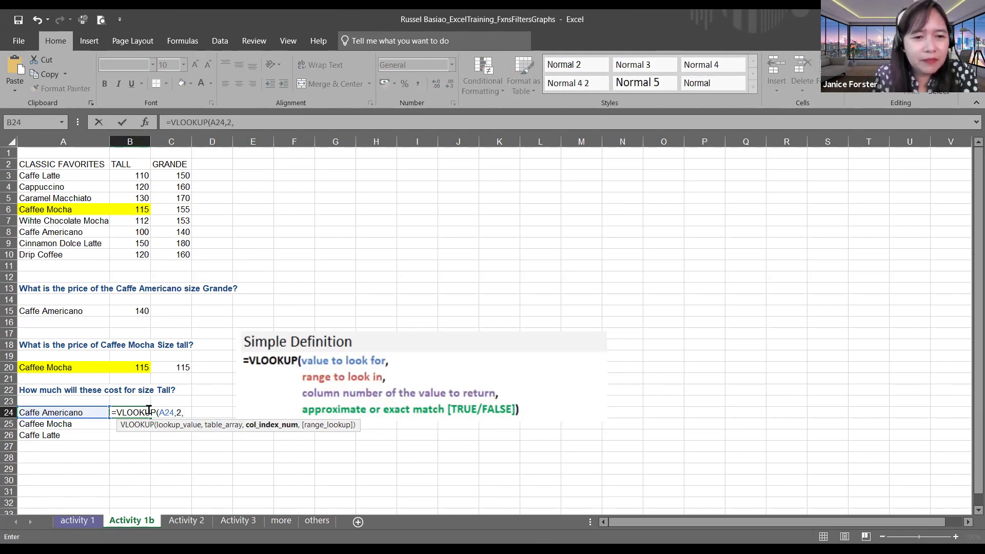
{"action": "key", "text": "BackSpace"}
{"action": "key", "text": "BackSpace"}
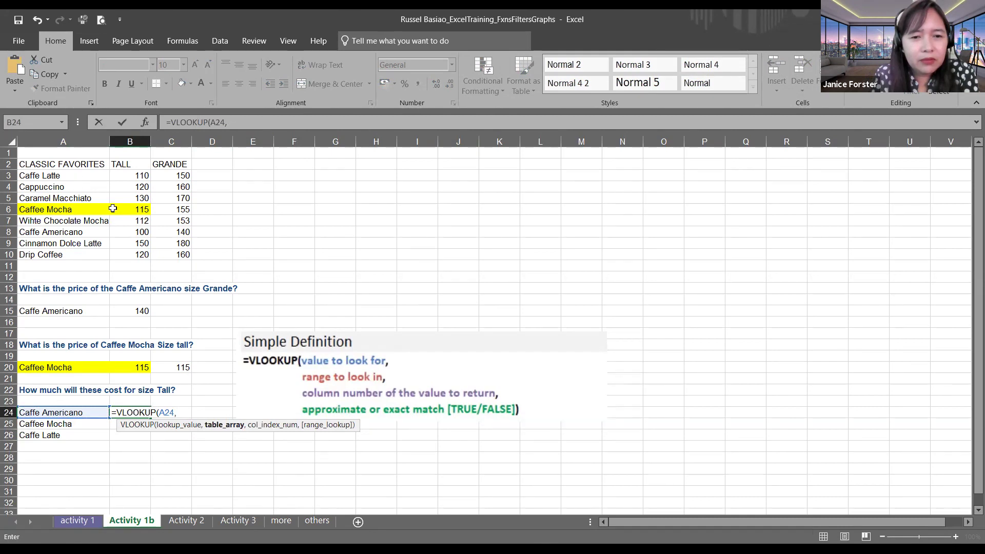
{"action": "left_click", "coordinate": [61, 175]}
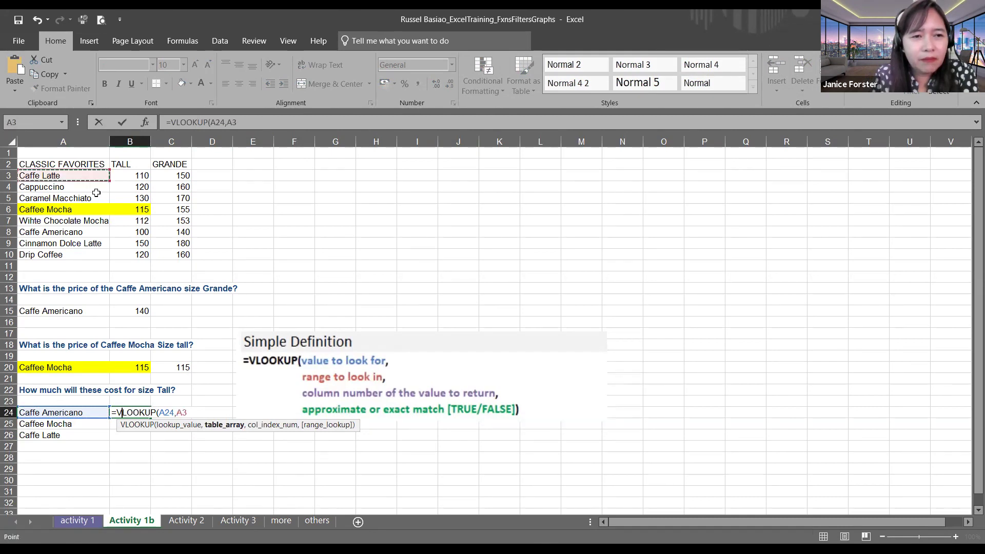
{"action": "left_click", "coordinate": [185, 256], "text": "shift"}
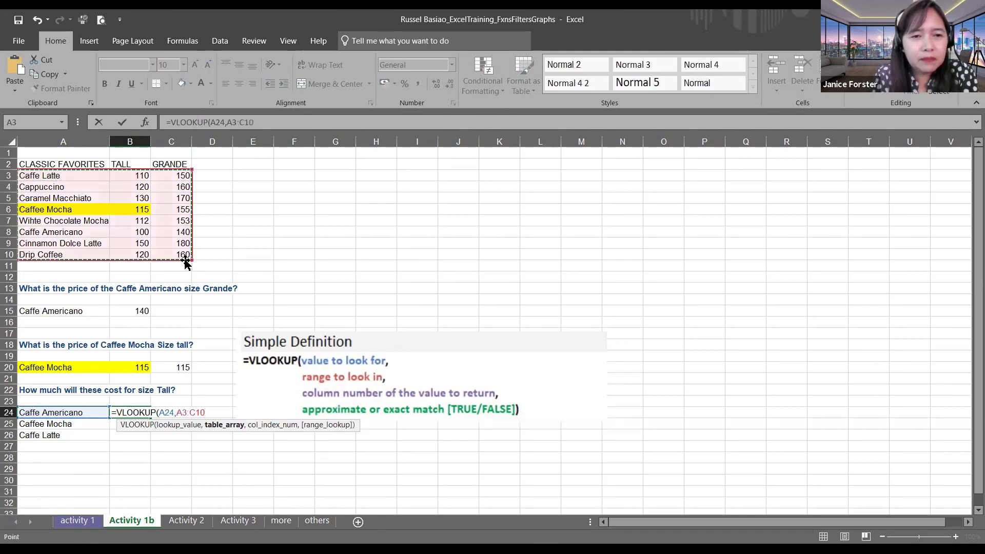
{"action": "type", "text": ",2"}
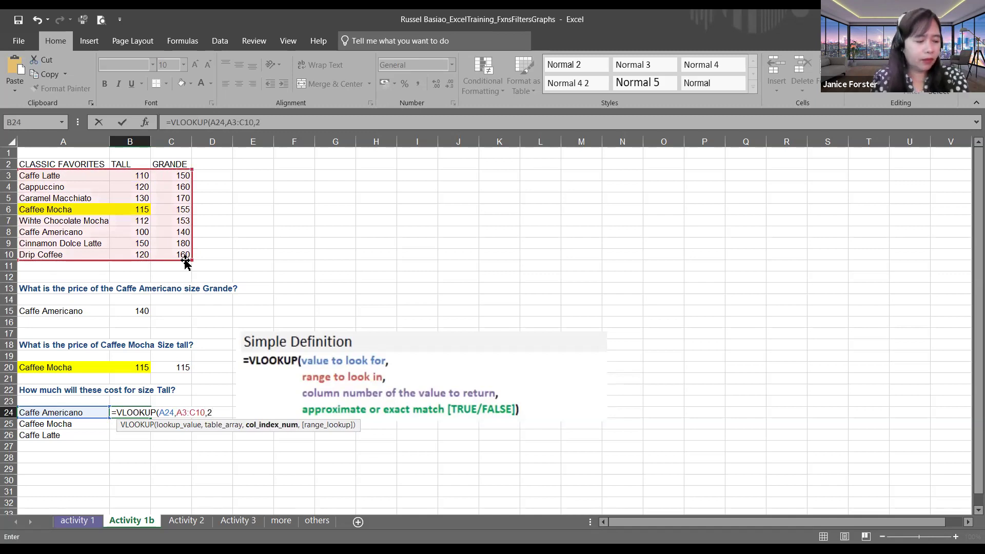
{"action": "type", "text": ",false"}
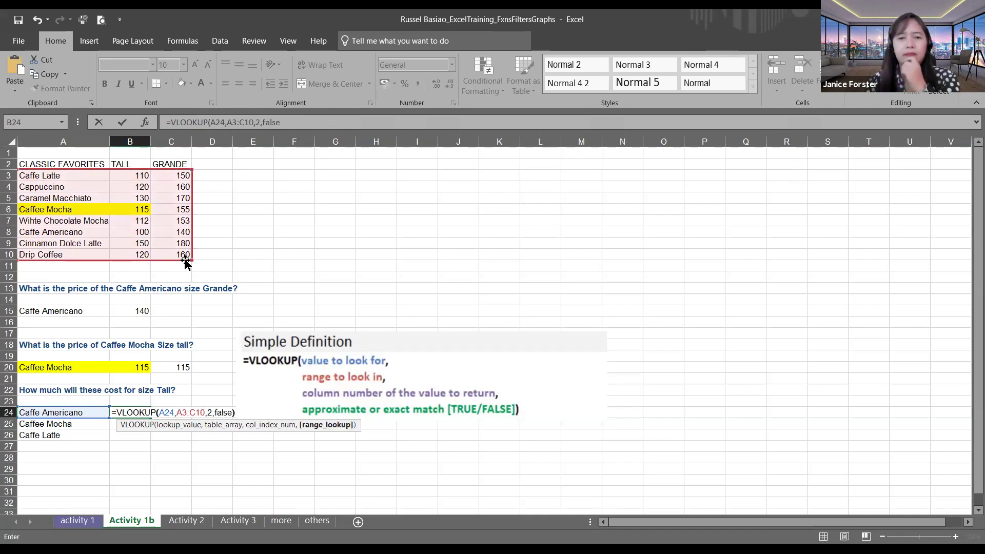
{"action": "key", "text": "Return"}
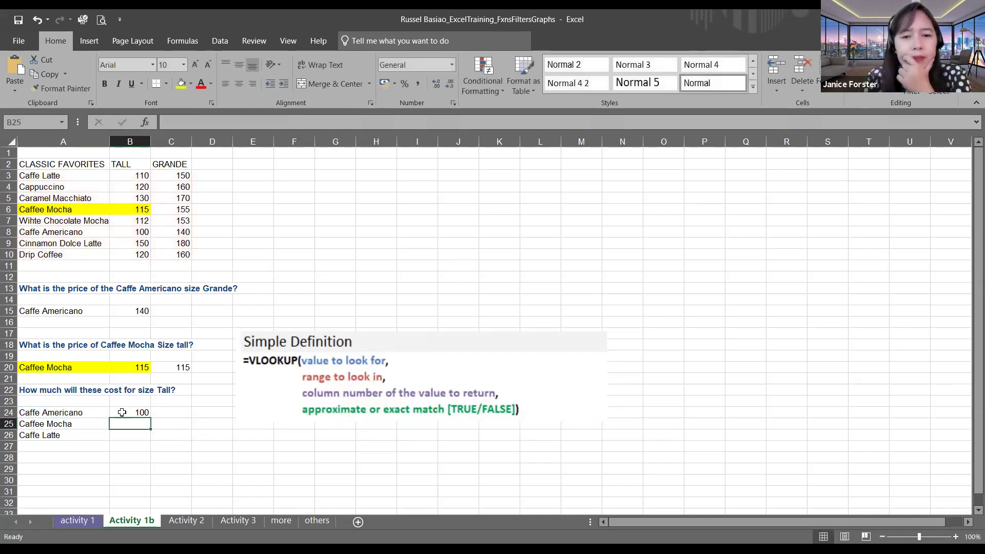
{"action": "left_click", "coordinate": [127, 412]}
Step: Fill B24's lookup down to B26 and inspect the shifted A4:C11 range causing B26's #N/A
{"action": "left_click_drag", "start_coordinate": [152, 417], "coordinate": [143, 437]}
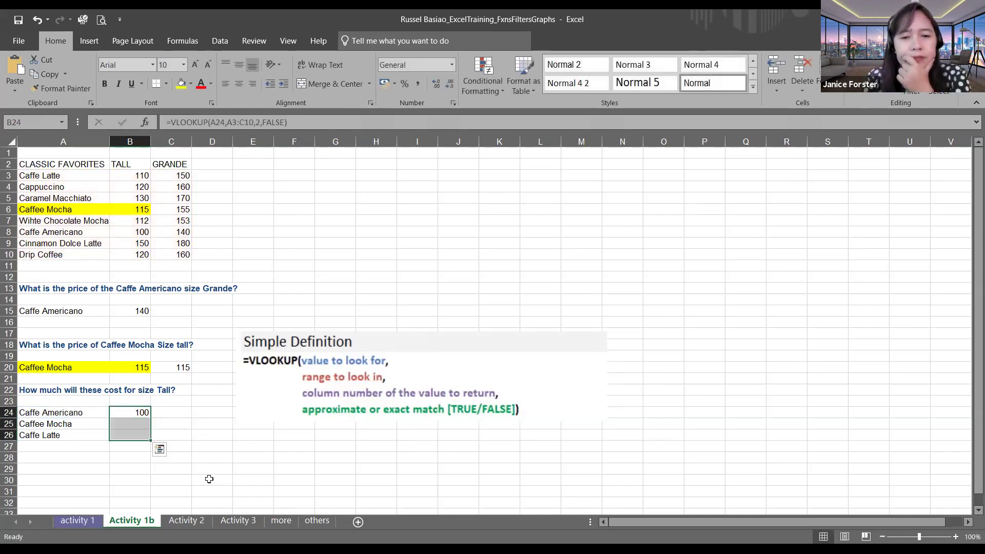
{"action": "left_click", "coordinate": [210, 479]}
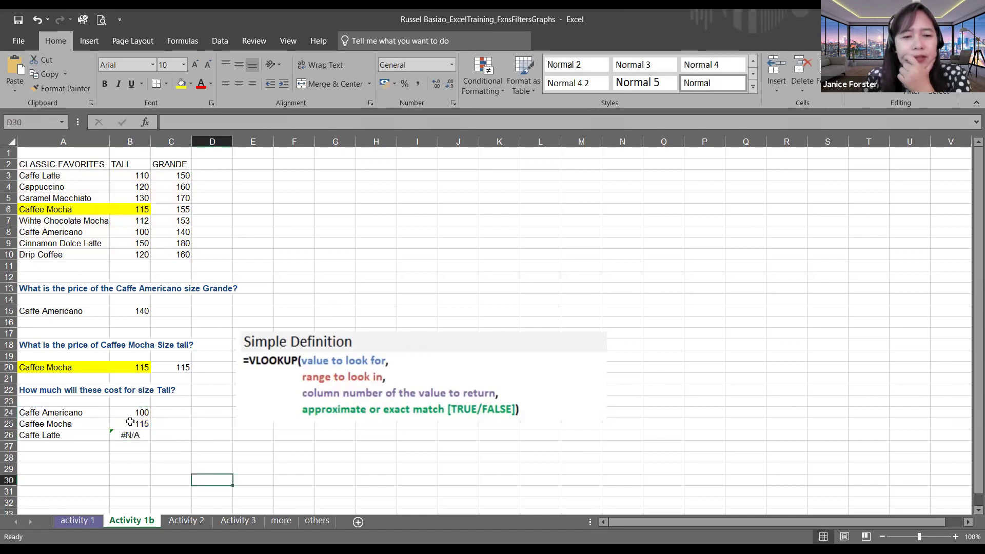
{"action": "left_click", "coordinate": [130, 422]}
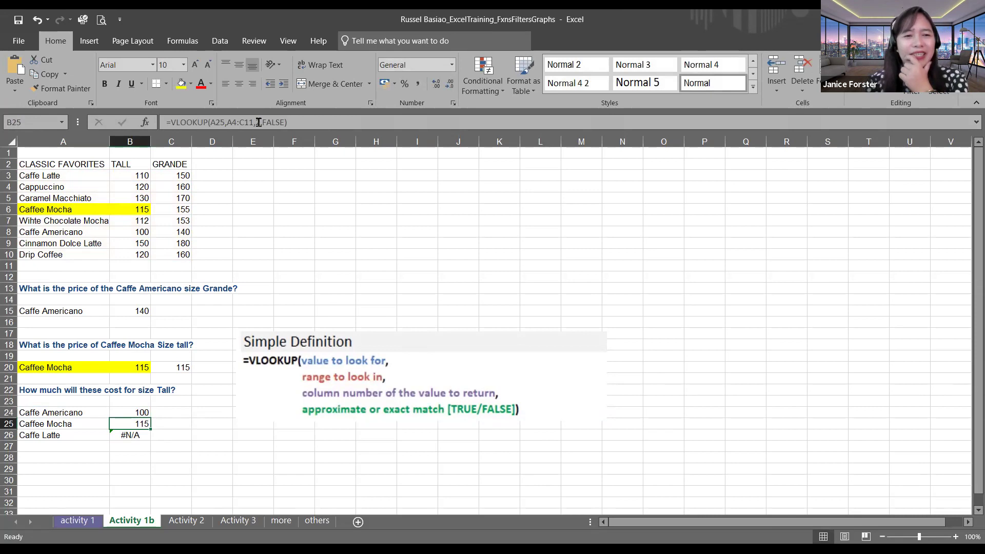
{"action": "left_click", "coordinate": [240, 122]}
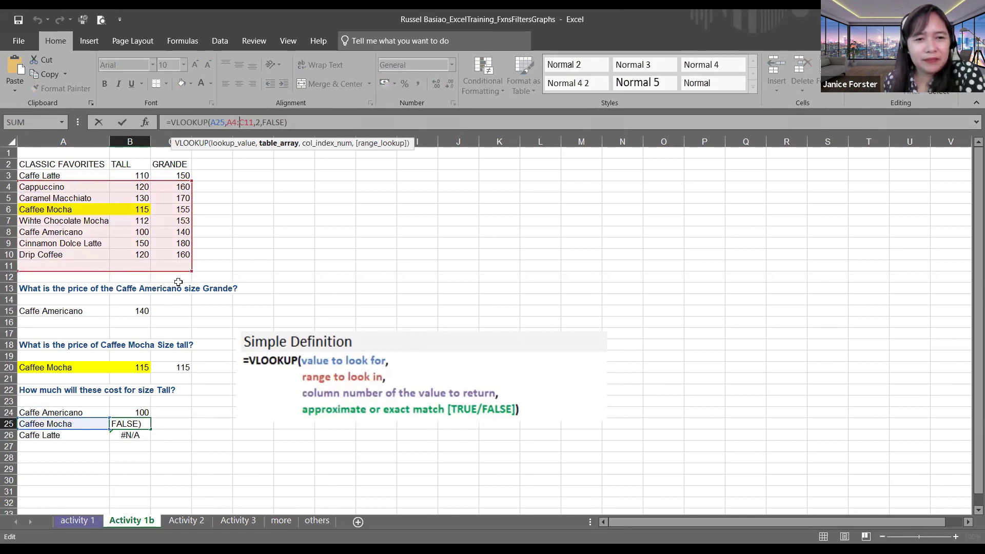
{"action": "left_click", "coordinate": [131, 436]}
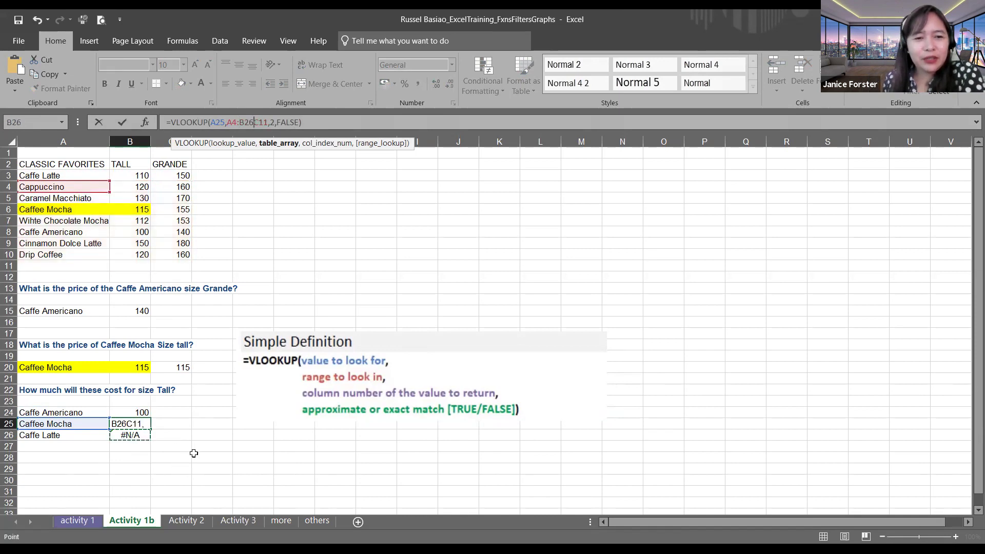
{"action": "key", "text": "Escape"}
{"action": "key", "text": "Down"}
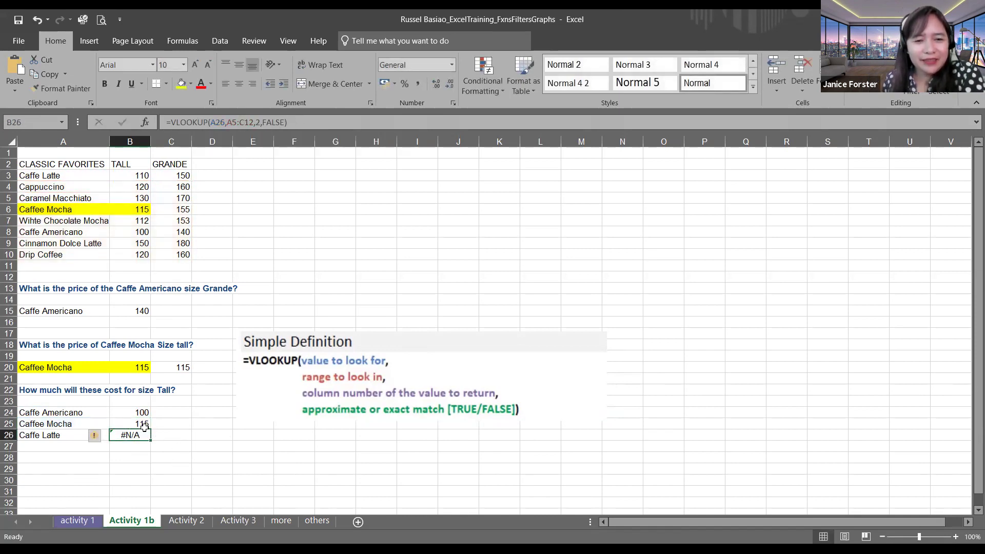
{"action": "left_click", "coordinate": [134, 413]}
{"action": "left_click", "coordinate": [142, 435]}
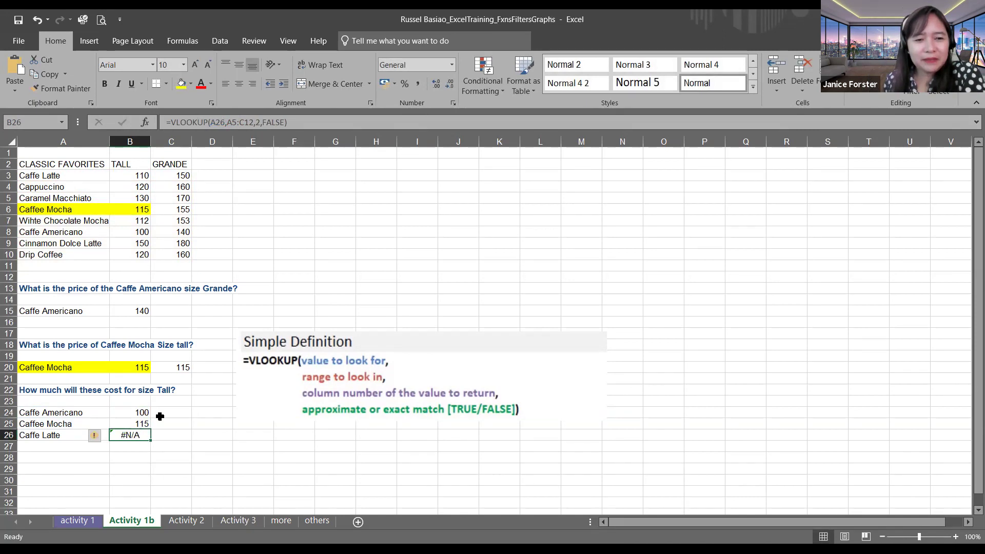
{"action": "left_click", "coordinate": [136, 413]}
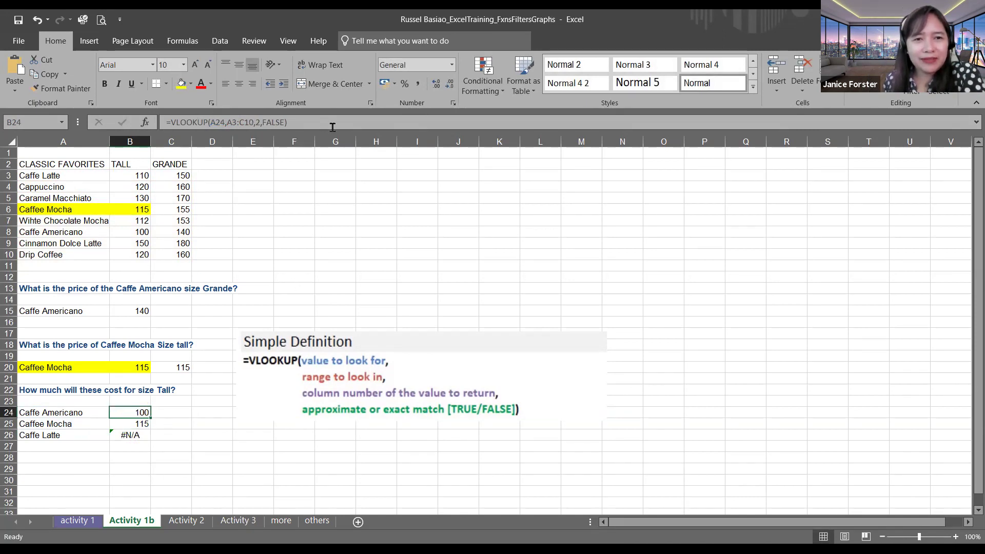
Step: Change B24's lookup range to the absolute reference $A$3:$C$10
{"action": "left_click", "coordinate": [228, 123]}
{"action": "type", "text": "$"}
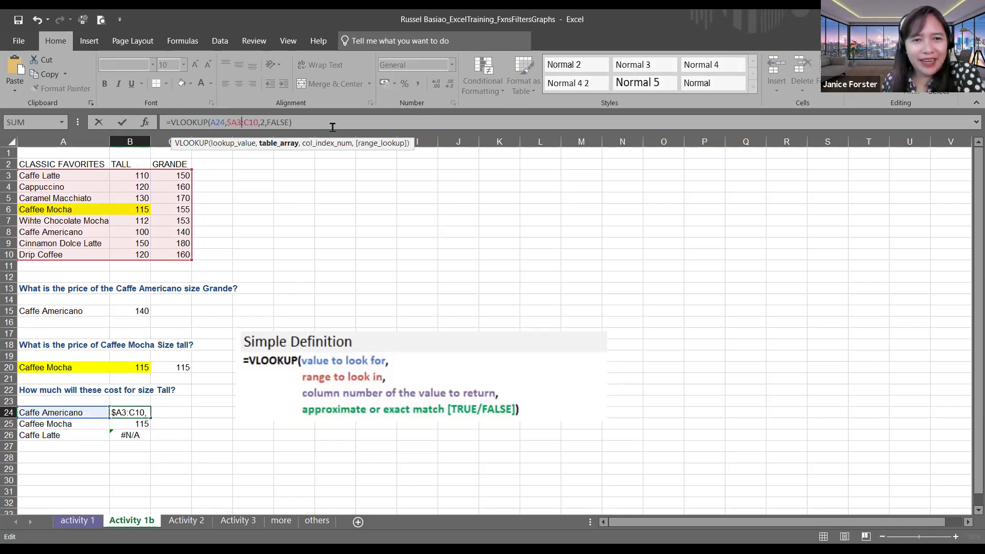
{"action": "key", "text": "Right"}
{"action": "type", "text": "$A"}
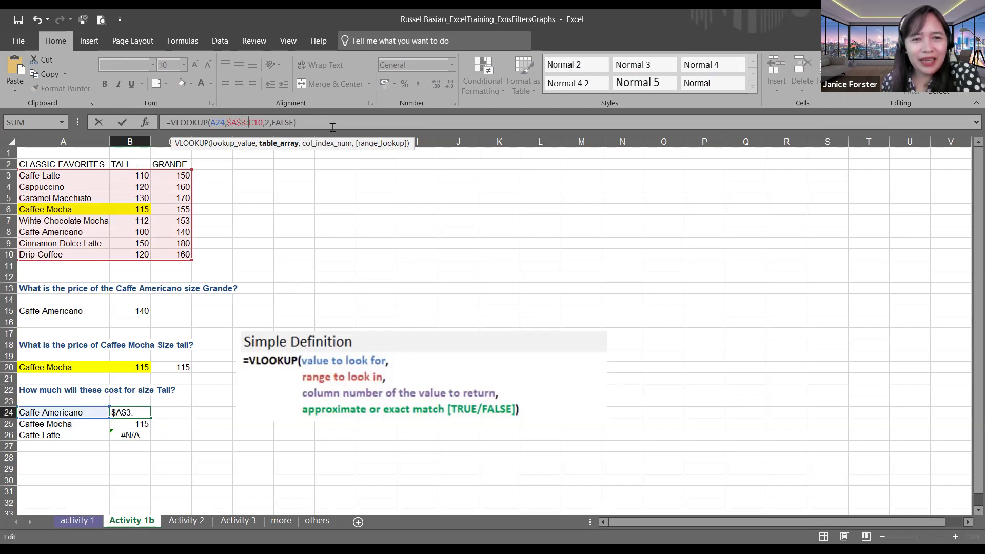
{"action": "type", "text": "$"}
{"action": "key", "text": "Right"}
{"action": "type", "text": "$"}
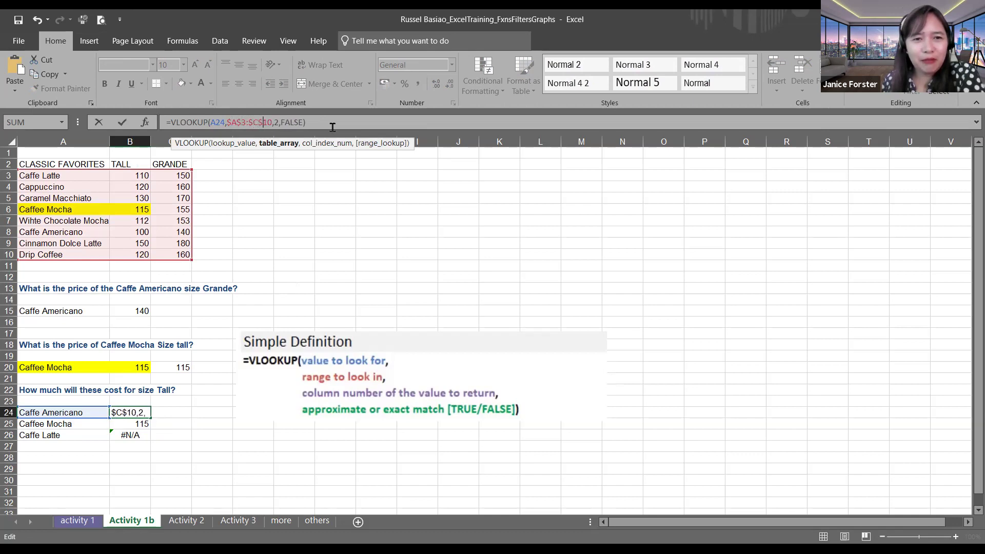
{"action": "key", "text": "Return"}
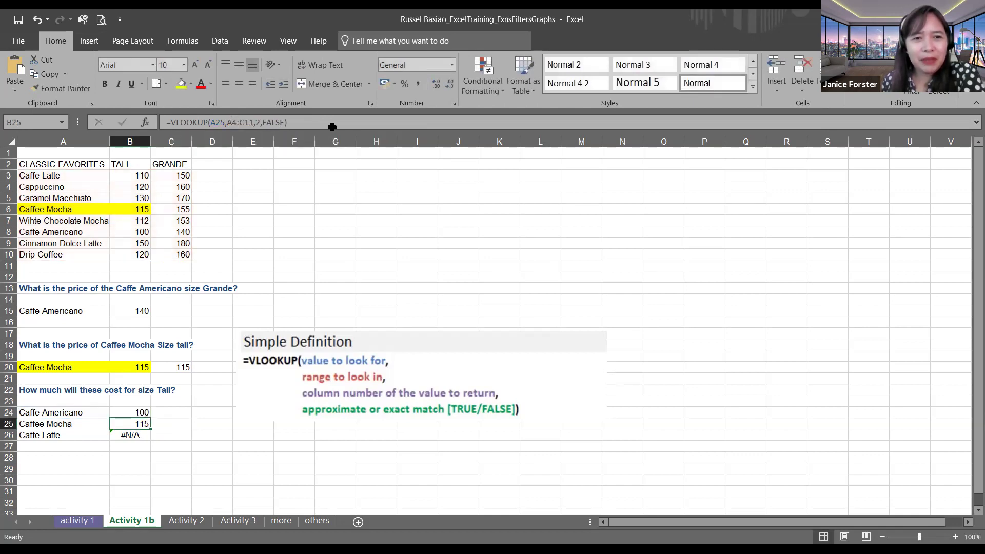
Step: Refill B24's formula down to B26, giving Tall prices 100, 115 and 110
{"action": "left_click", "coordinate": [140, 414]}
{"action": "left_click_drag", "start_coordinate": [152, 418], "coordinate": [153, 439]}
{"action": "left_click", "coordinate": [226, 447]}
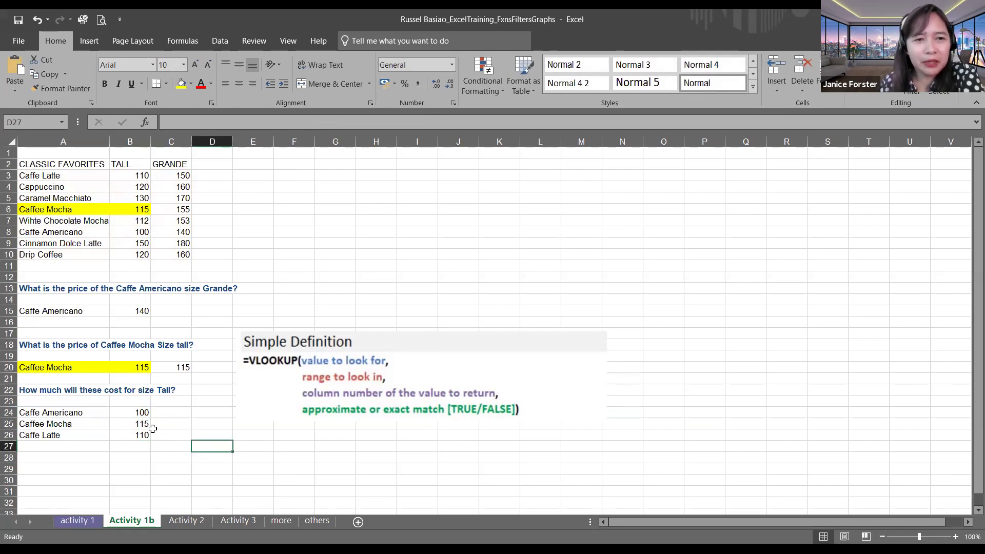
{"action": "left_click", "coordinate": [143, 425]}
{"action": "left_click", "coordinate": [142, 411]}
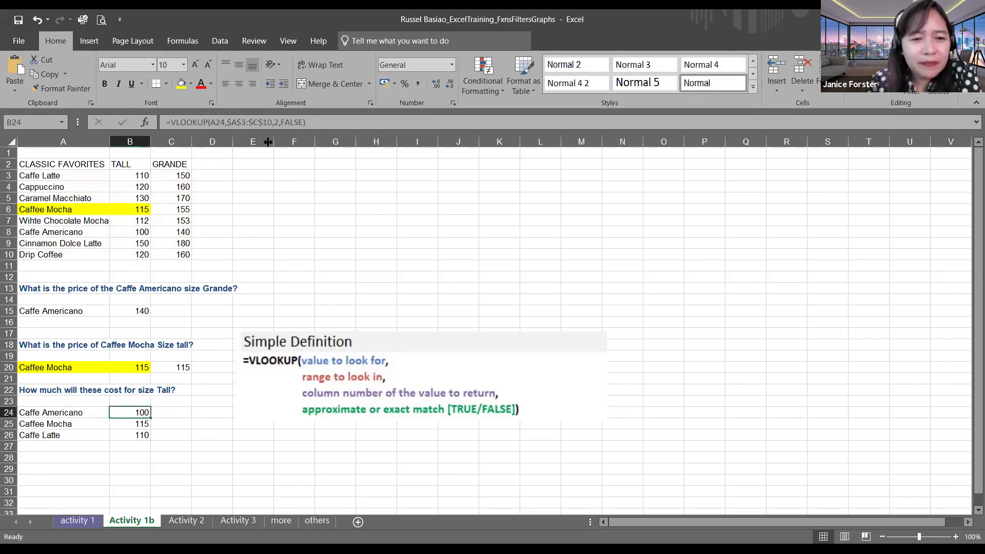
{"action": "left_click_drag", "start_coordinate": [207, 122], "coordinate": [291, 123]}
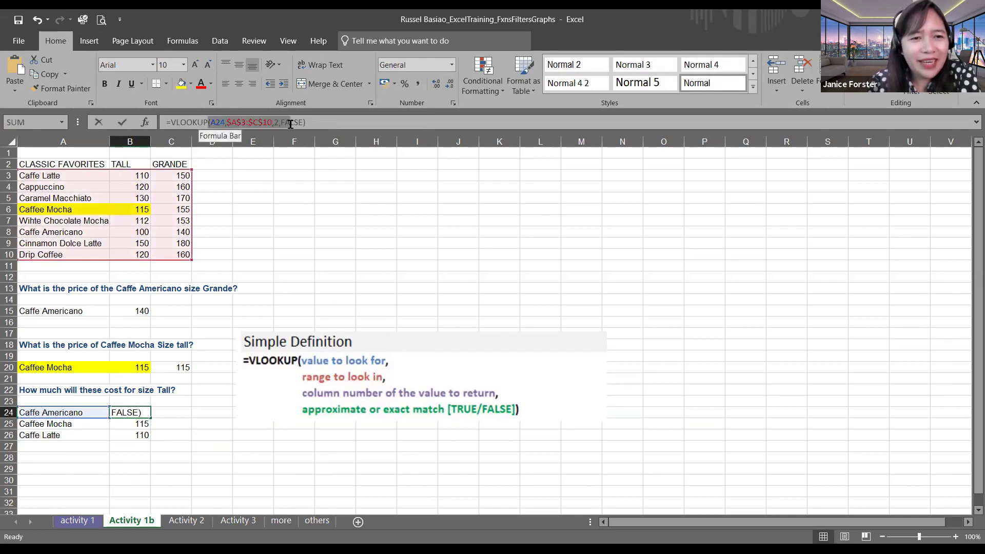
{"action": "left_click", "coordinate": [389, 265]}
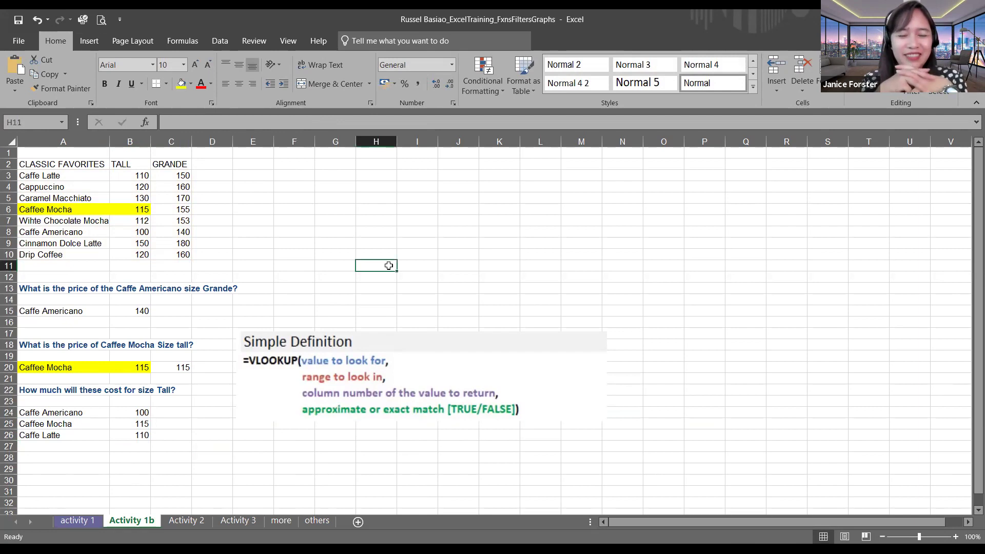
{"action": "left_click", "coordinate": [513, 77]}
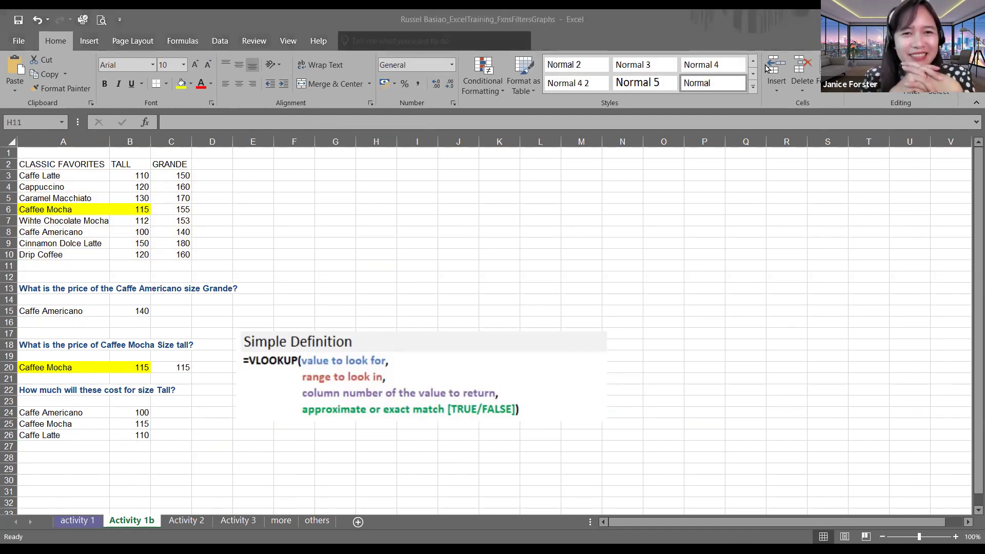
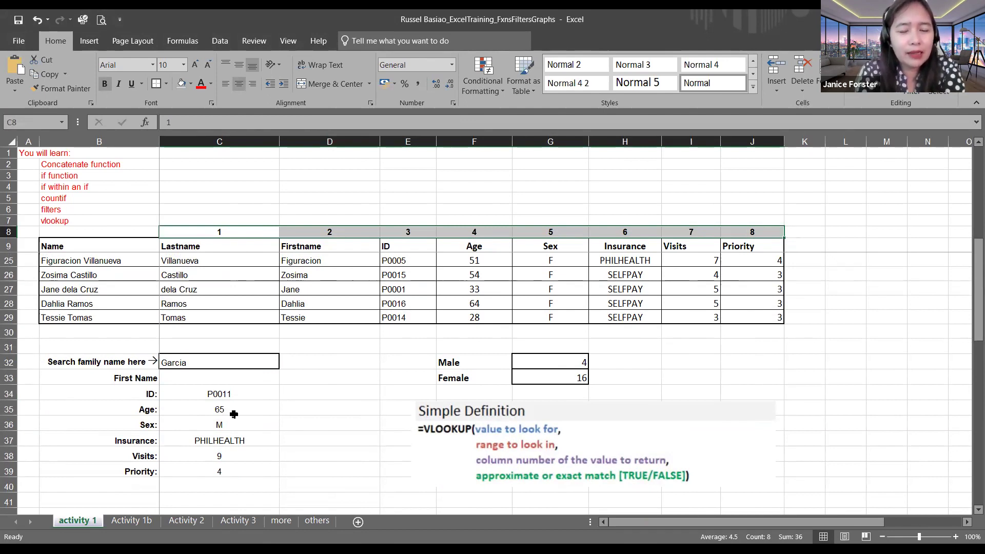
Step: Clear the 'First Name' label from cell B33
{"action": "left_click", "coordinate": [88, 273]}
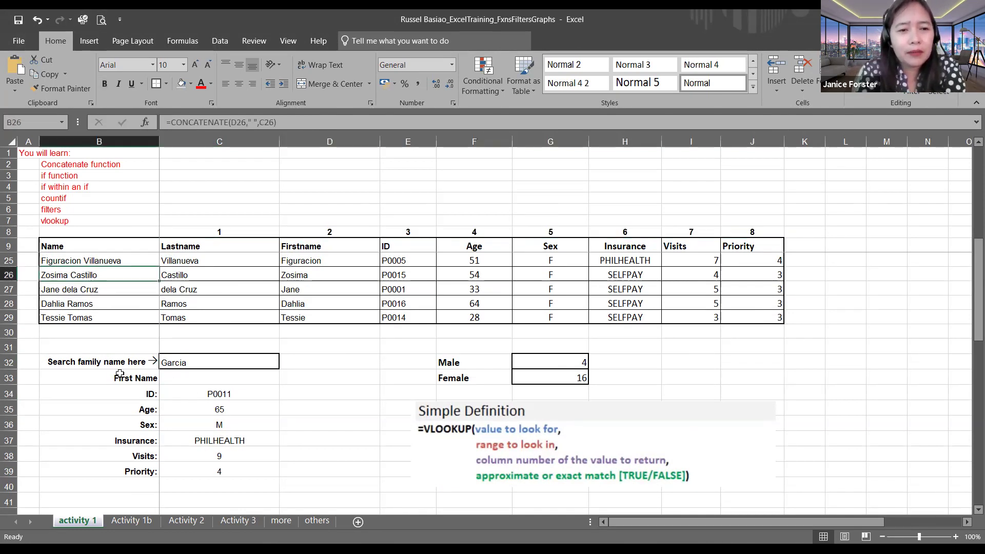
{"action": "left_click", "coordinate": [144, 378]}
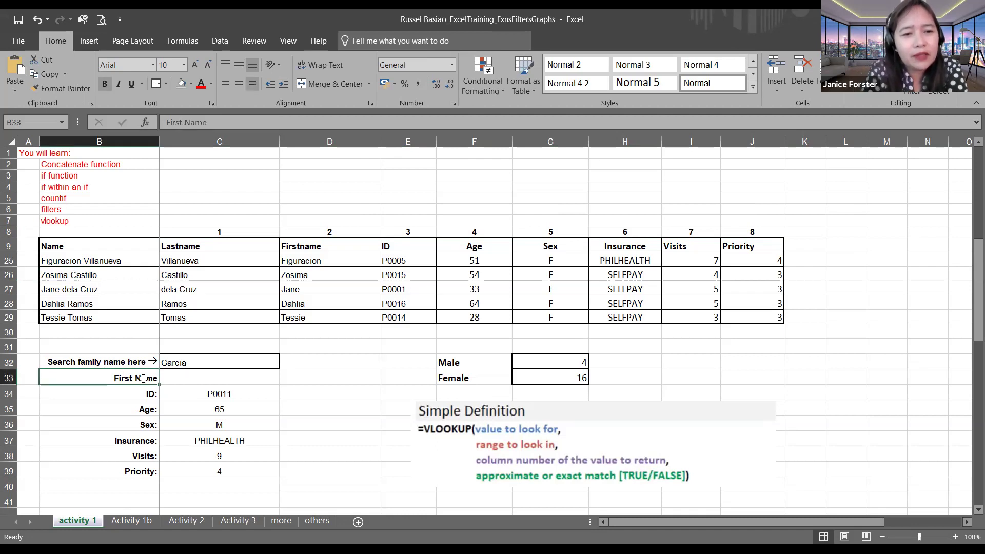
{"action": "key", "text": "Delete"}
{"action": "left_click", "coordinate": [310, 441]}
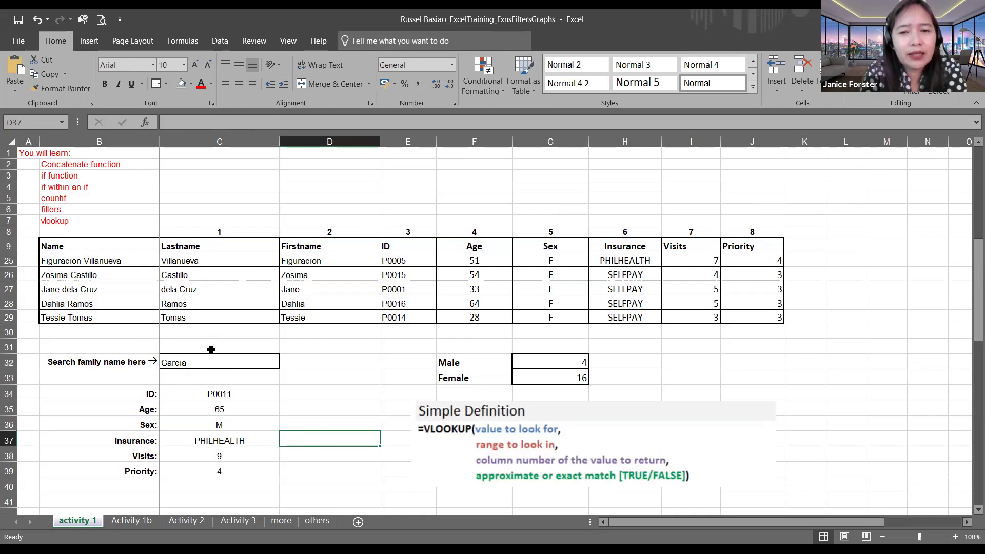
Step: Review the family-name search cell, the column numbers 1 to 8, and C34's ID lookup
{"action": "left_click", "coordinate": [213, 361]}
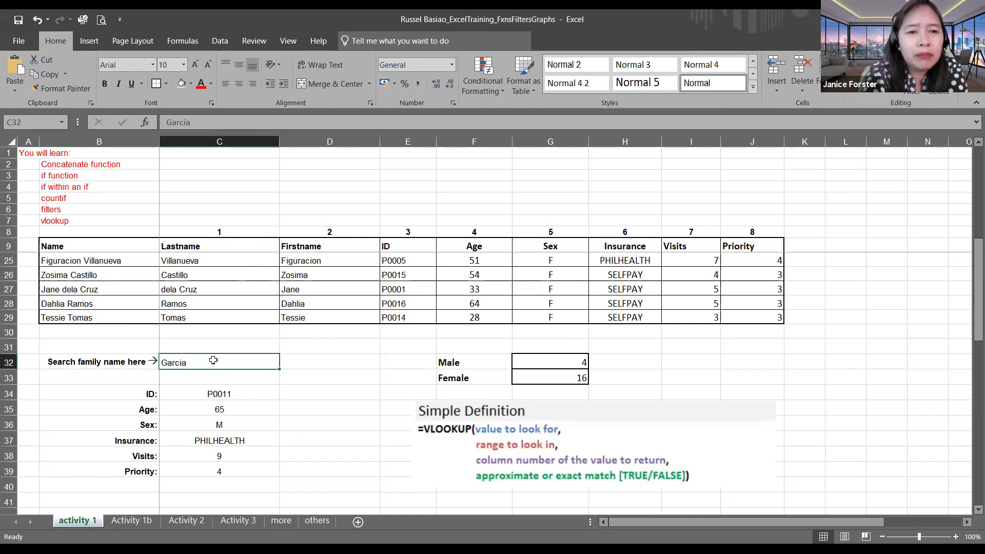
{"action": "left_click_drag", "start_coordinate": [215, 232], "coordinate": [742, 232]}
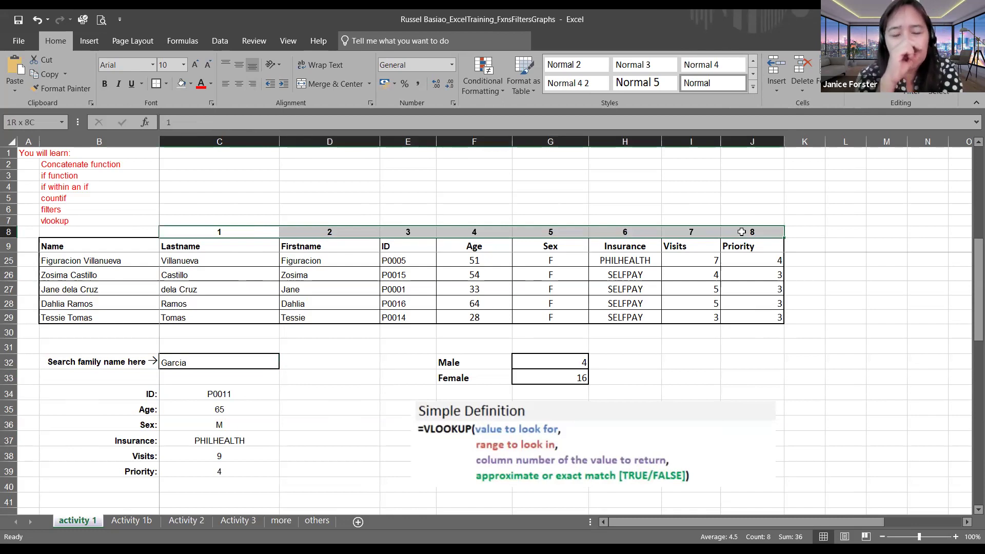
{"action": "left_click", "coordinate": [272, 333]}
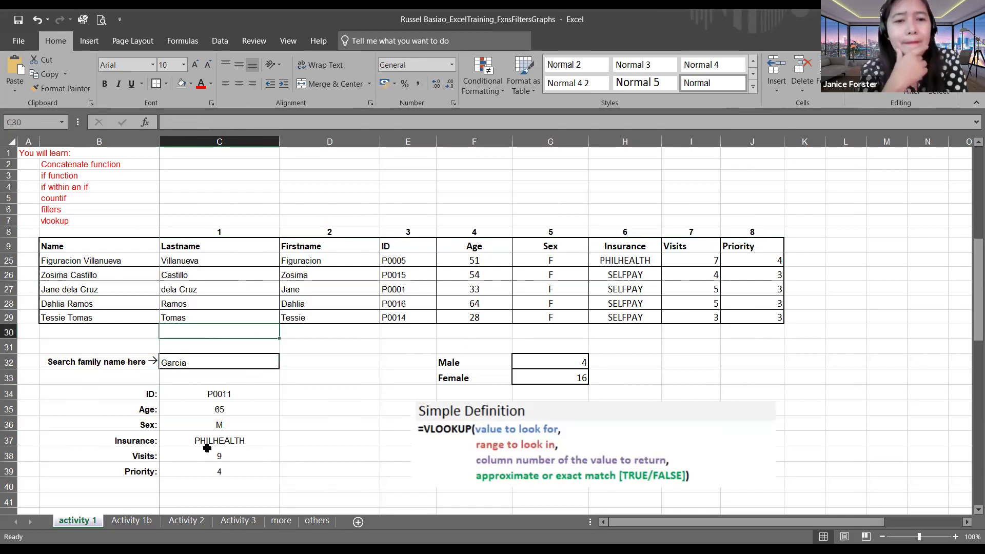
{"action": "left_click", "coordinate": [209, 395]}
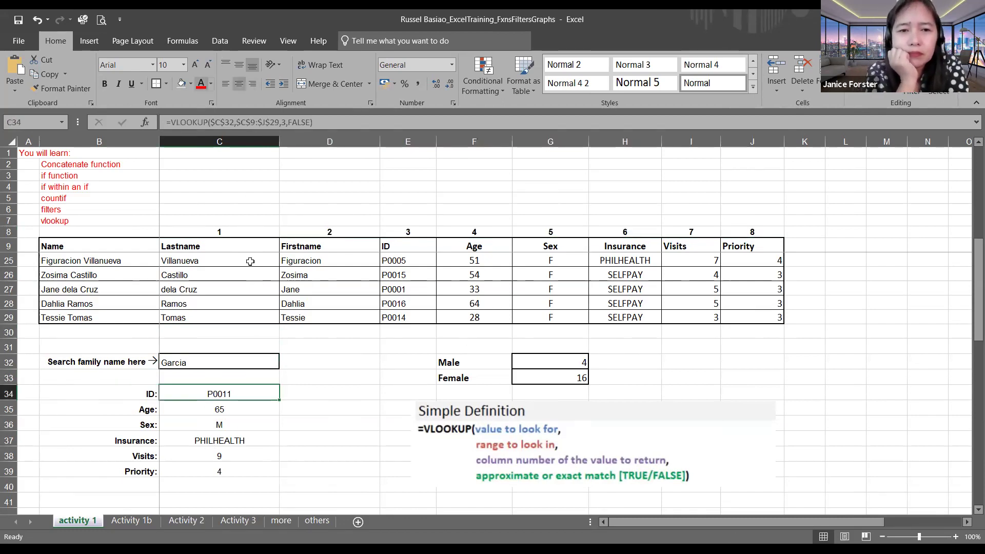
{"action": "left_click", "coordinate": [225, 126]}
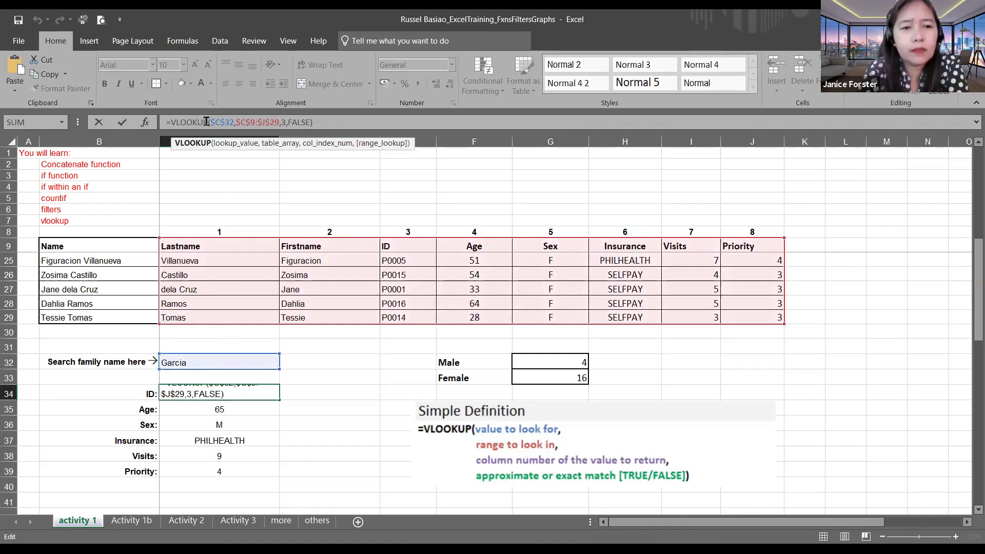
{"action": "double_click", "coordinate": [230, 122]}
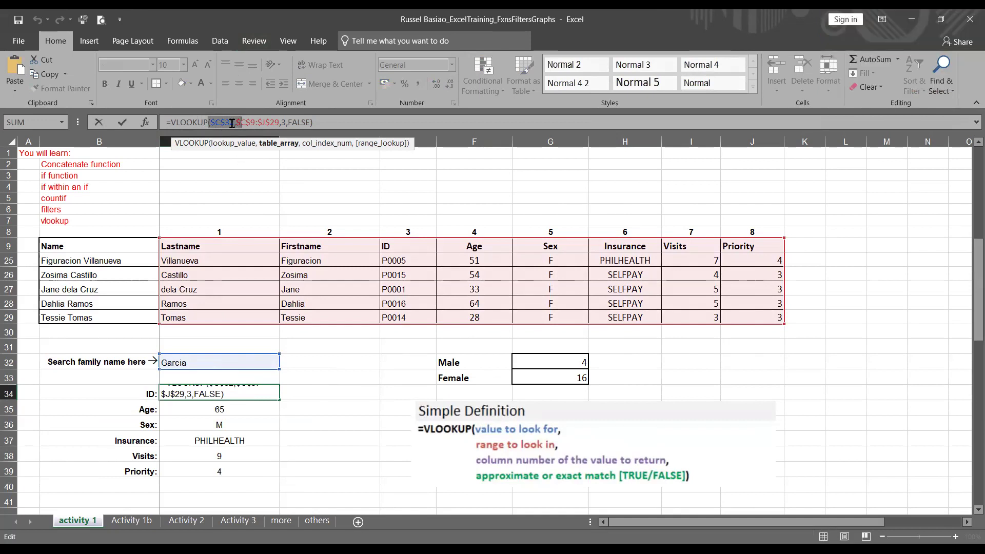
{"action": "left_click", "coordinate": [241, 401]}
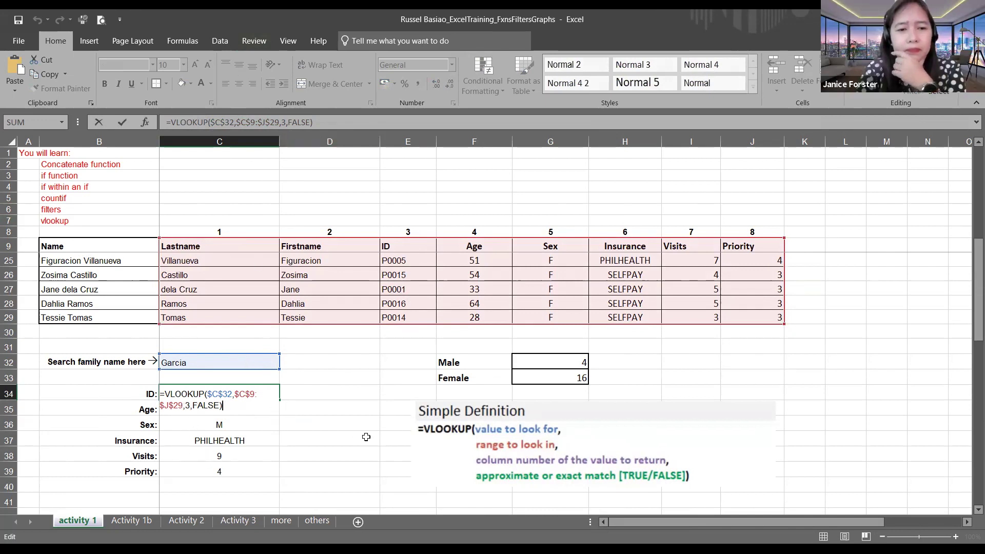
{"action": "key", "text": "Return"}
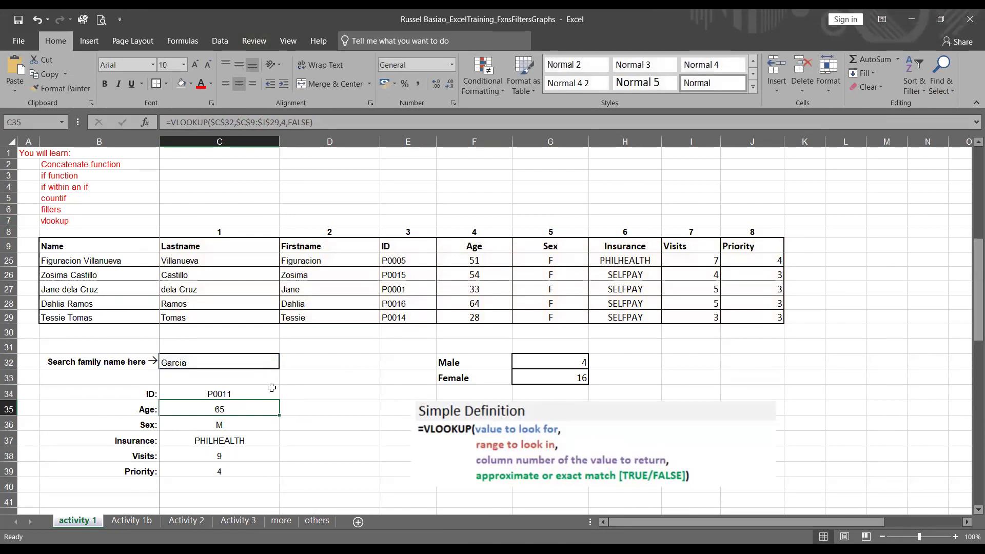
{"action": "left_click", "coordinate": [265, 392]}
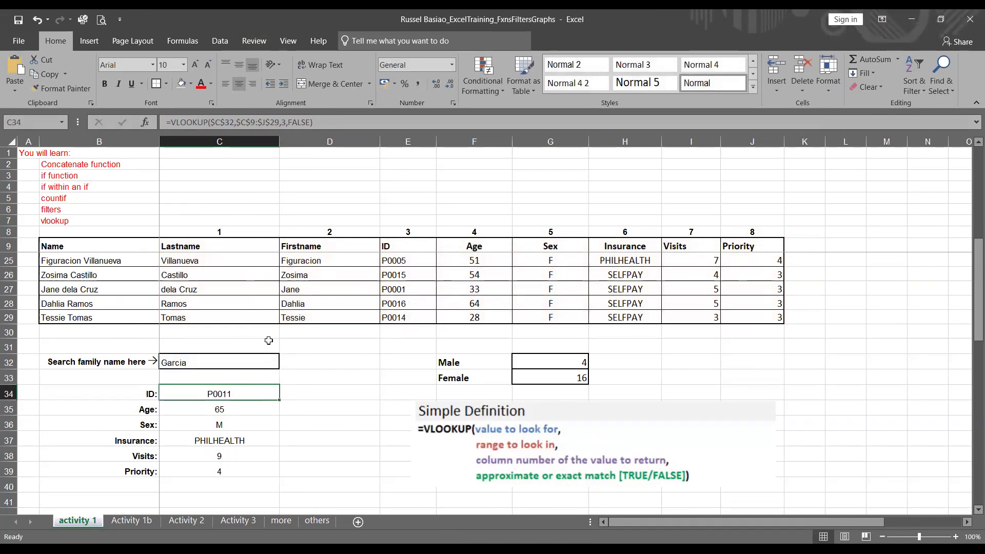
{"action": "scroll", "coordinate": [224, 304], "scroll_direction": "up", "scroll_amount": 5}
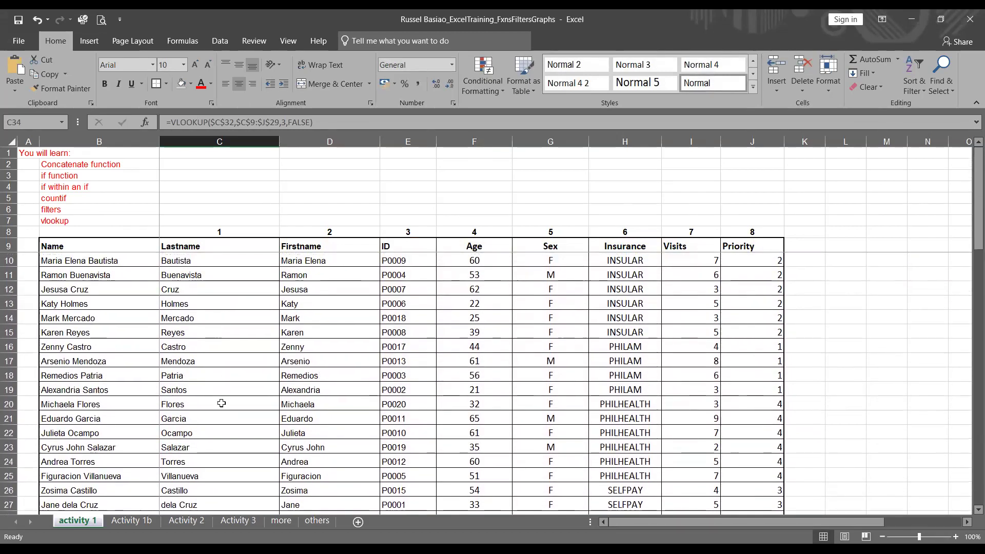
{"action": "scroll", "coordinate": [221, 403], "scroll_direction": "down", "scroll_amount": 1}
{"action": "left_click_drag", "start_coordinate": [214, 380], "coordinate": [752, 375]}
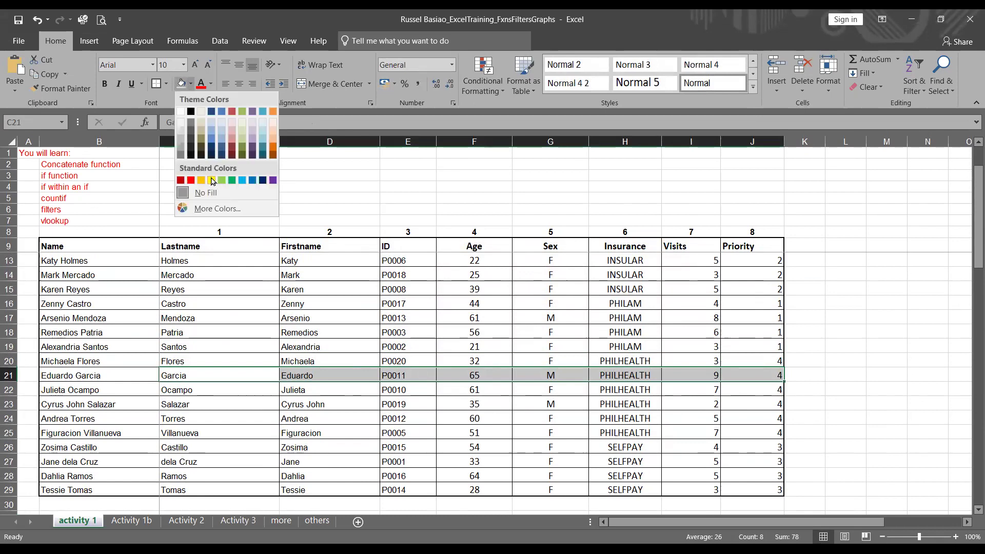
{"action": "left_click", "coordinate": [211, 181]}
{"action": "left_click", "coordinate": [445, 392]}
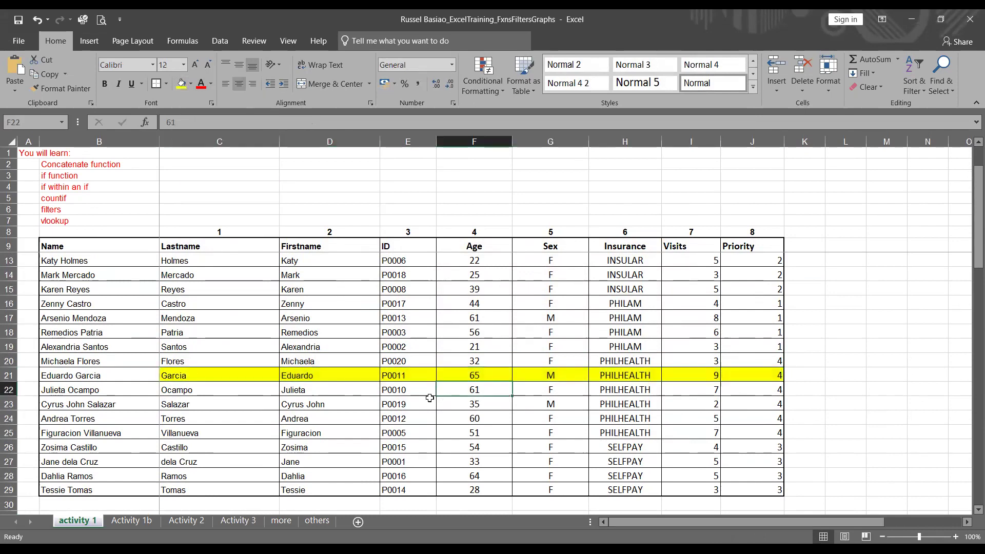
{"action": "scroll", "coordinate": [392, 389], "scroll_direction": "down", "scroll_amount": 3}
{"action": "scroll", "coordinate": [393, 387], "scroll_direction": "up", "scroll_amount": 1}
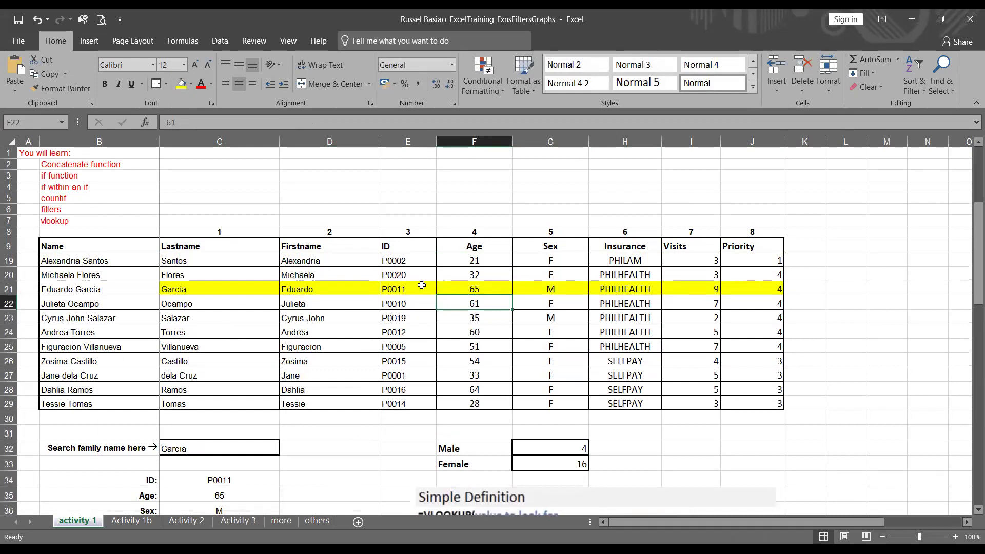
{"action": "scroll", "coordinate": [271, 490], "scroll_direction": "down", "scroll_amount": 1}
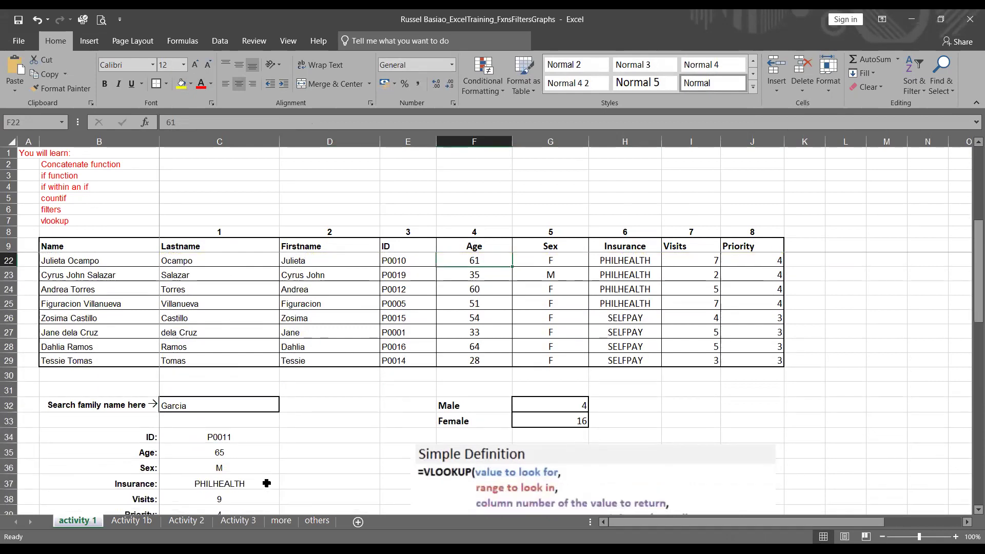
{"action": "scroll", "coordinate": [272, 442], "scroll_direction": "down", "scroll_amount": 1}
Step: Search for Castillo in C32, returning P0015, 54, F, SELFPAY, 4 and 3
{"action": "left_click", "coordinate": [236, 364]}
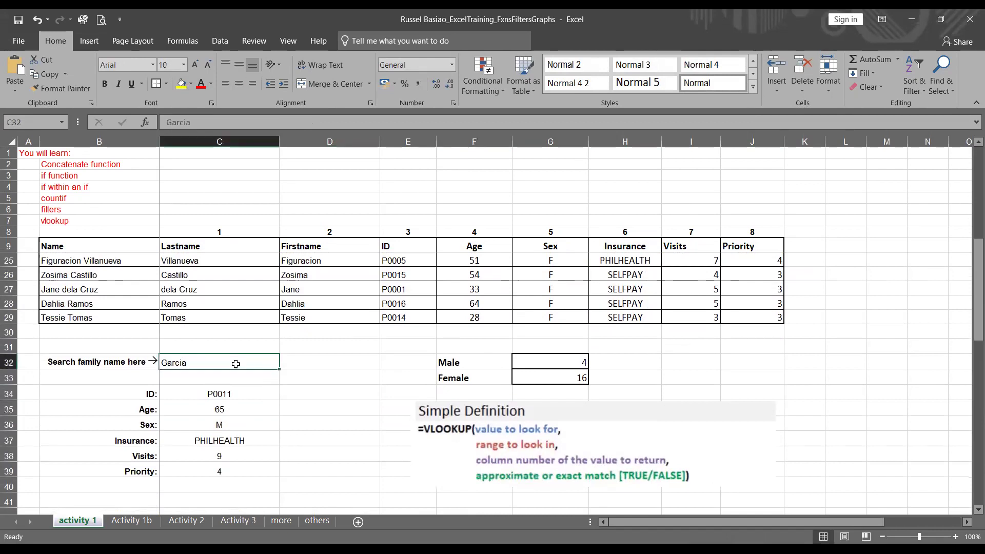
{"action": "type", "text": "Casti"}
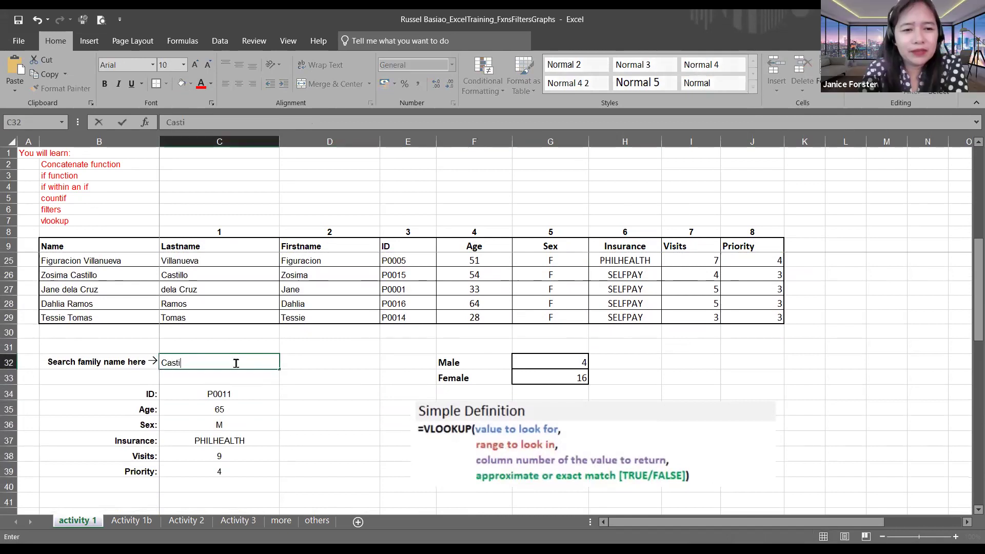
{"action": "type", "text": "llo"}
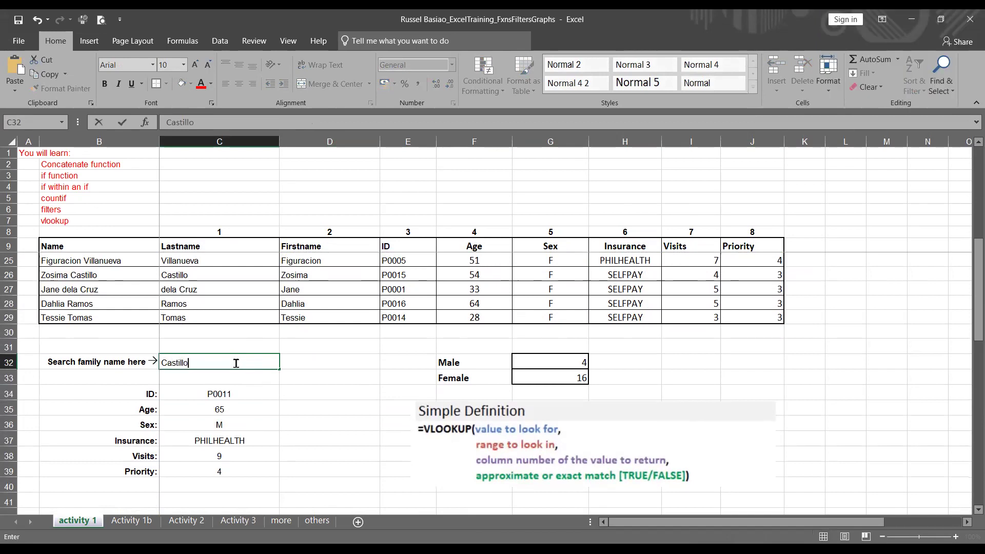
{"action": "key", "text": "Return"}
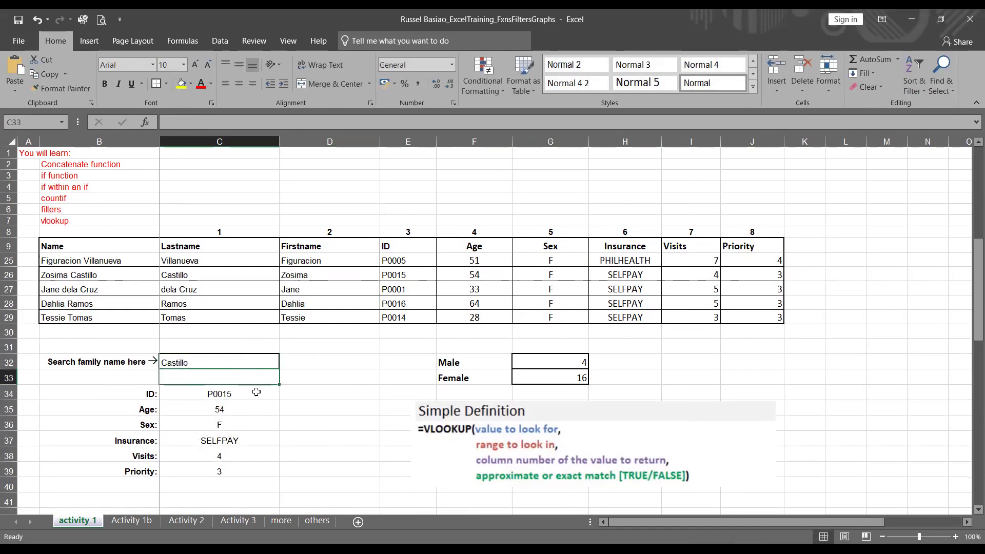
{"action": "left_click", "coordinate": [256, 392]}
{"action": "left_click_drag", "start_coordinate": [221, 279], "coordinate": [771, 273]}
{"action": "left_click", "coordinate": [181, 84]}
{"action": "left_click", "coordinate": [249, 409]}
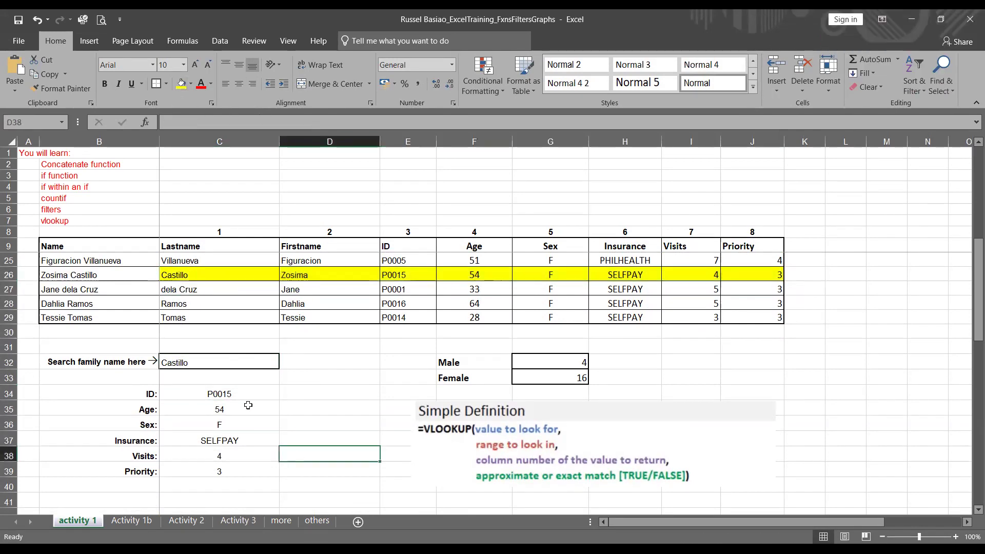
{"action": "left_click", "coordinate": [246, 393]}
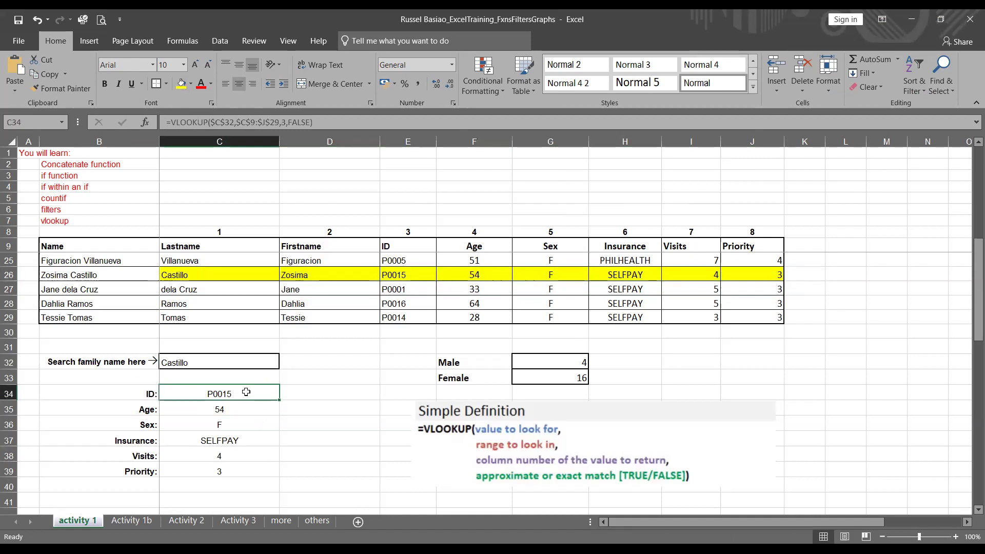
Step: Review the ID VLOOKUP's lookup value and table range $C$9:$J$29, then commit it in C34
{"action": "left_click", "coordinate": [338, 127]}
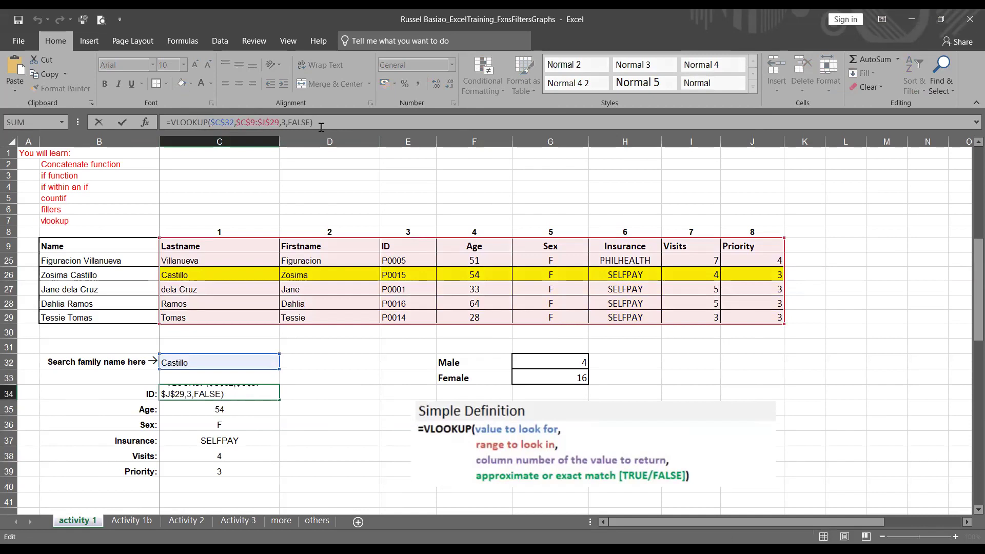
{"action": "left_click_drag", "start_coordinate": [230, 122], "coordinate": [212, 120]}
{"action": "left_click", "coordinate": [245, 123]}
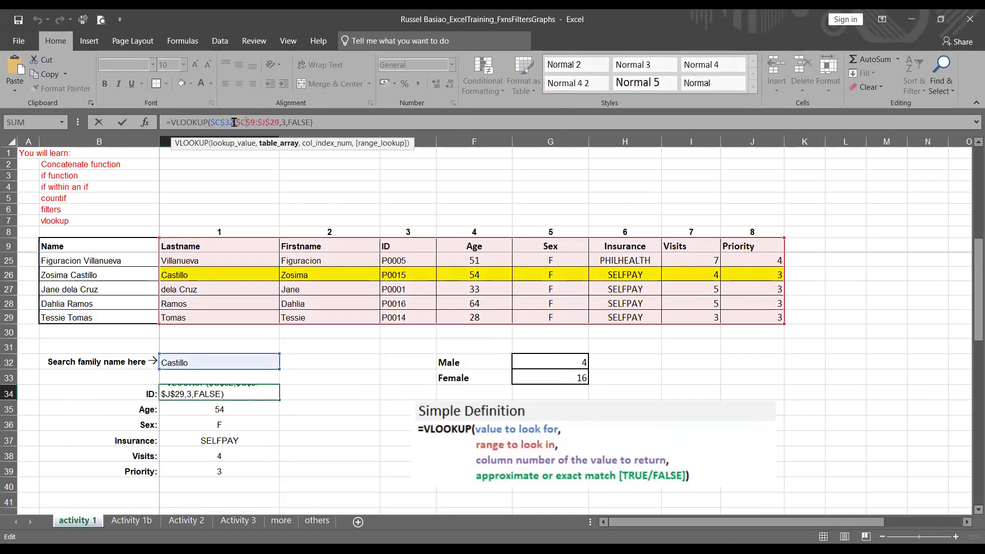
{"action": "left_click_drag", "start_coordinate": [234, 122], "coordinate": [282, 122]}
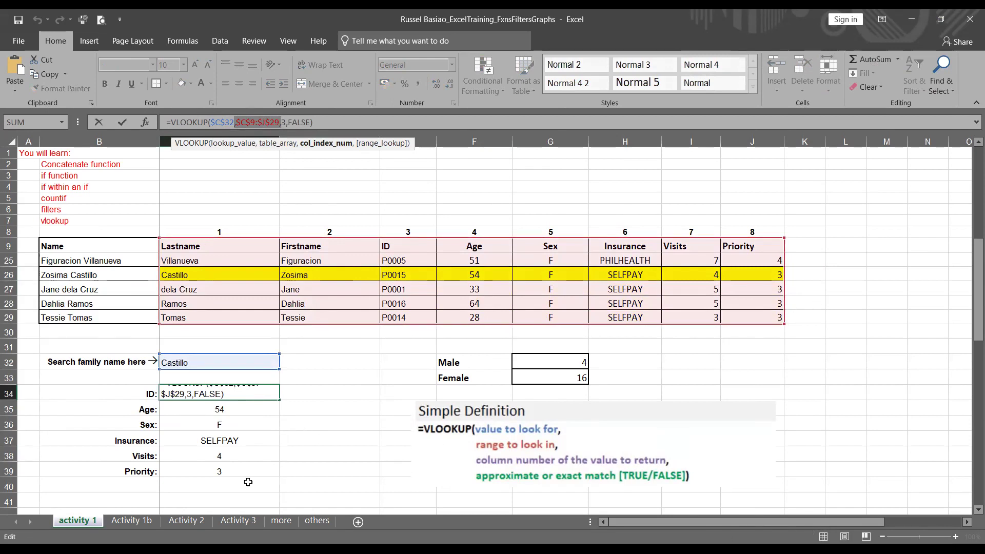
{"action": "left_click", "coordinate": [276, 435]}
Step: Copy C34's ID formula into the Age cell C35 only, undoing the fill to C39
{"action": "left_click", "coordinate": [246, 388]}
{"action": "left_click_drag", "start_coordinate": [280, 400], "coordinate": [275, 485]}
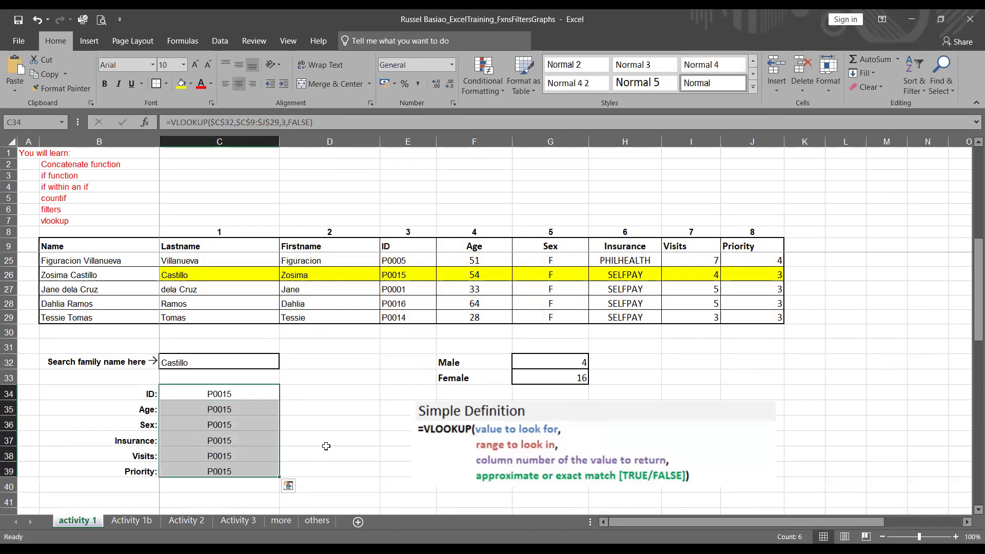
{"action": "key", "text": "ctrl+z"}
{"action": "left_click", "coordinate": [255, 411]}
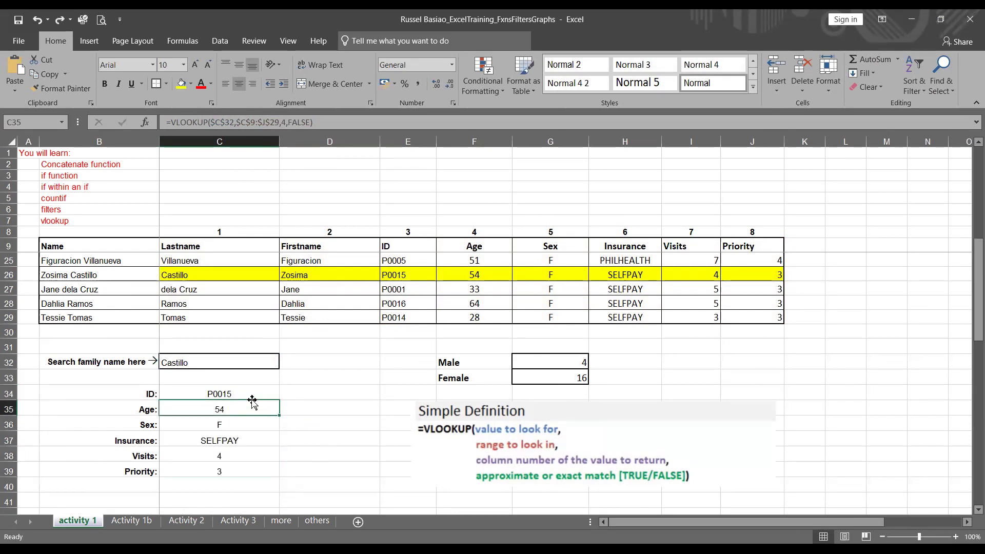
{"action": "left_click", "coordinate": [253, 392]}
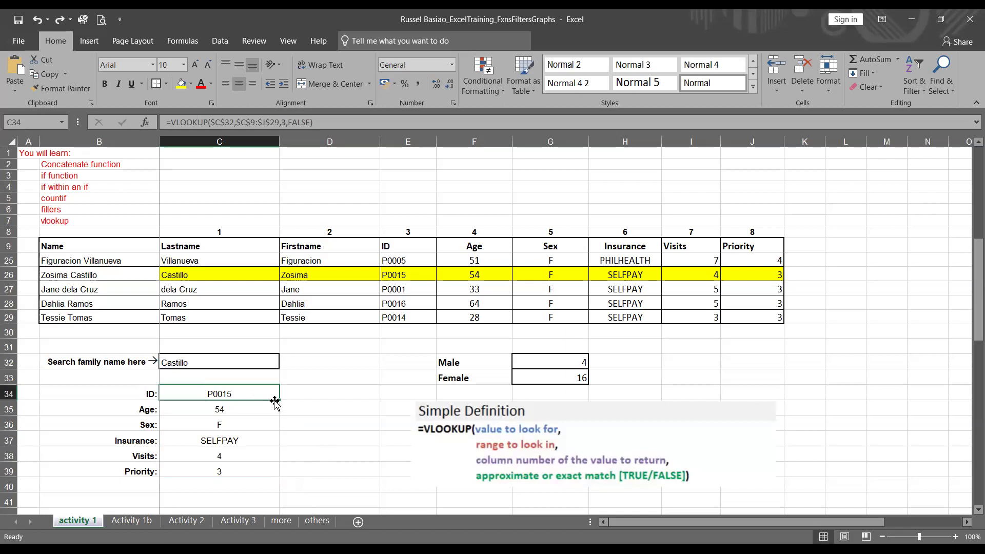
{"action": "left_click_drag", "start_coordinate": [278, 400], "coordinate": [276, 423]}
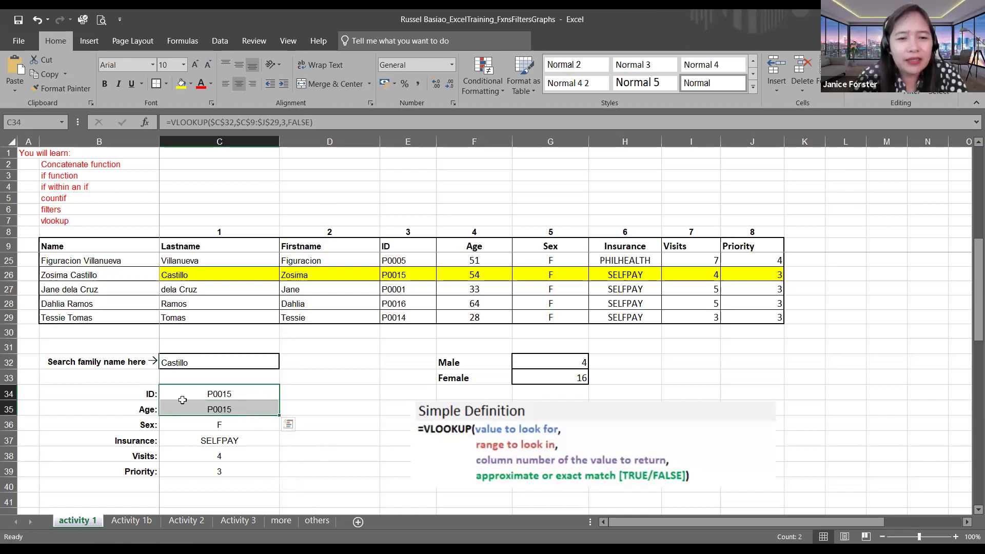
Step: Change a lookup's column index from 3 to 4, then undo the mistaken ID formula edit
{"action": "left_click", "coordinate": [283, 121]}
{"action": "key", "text": "BackSpace"}
{"action": "type", "text": "4"}
{"action": "key", "text": "Return"}
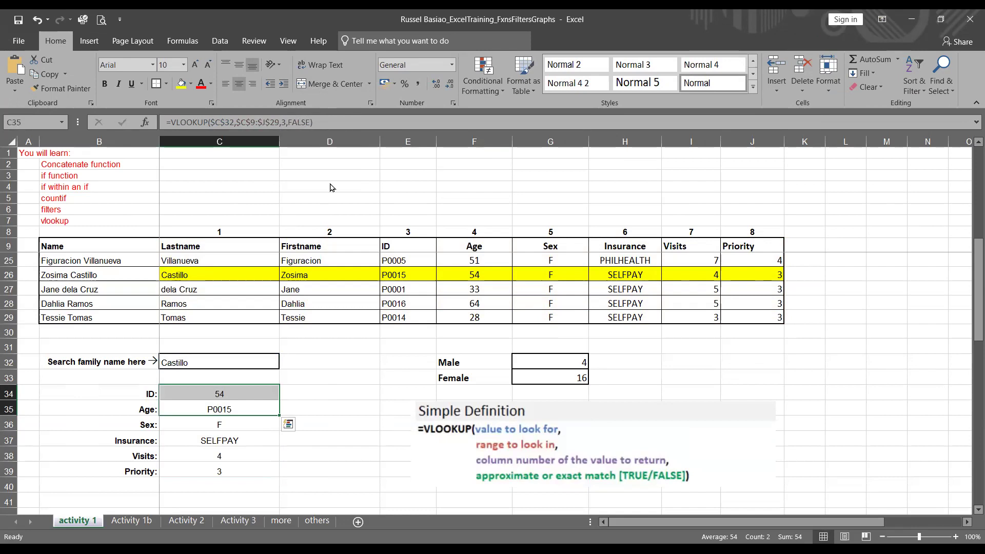
{"action": "left_click", "coordinate": [286, 454]}
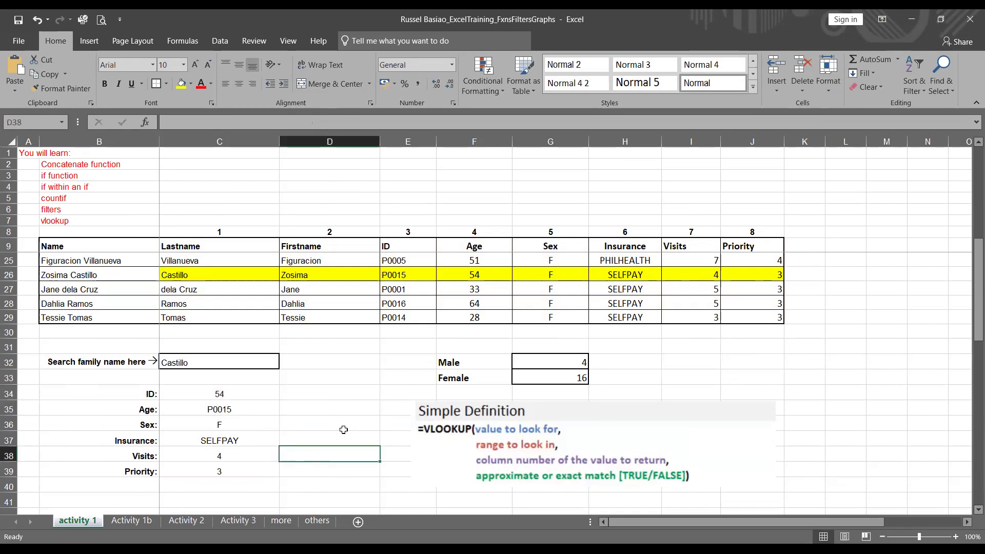
{"action": "key", "text": "ctrl+z"}
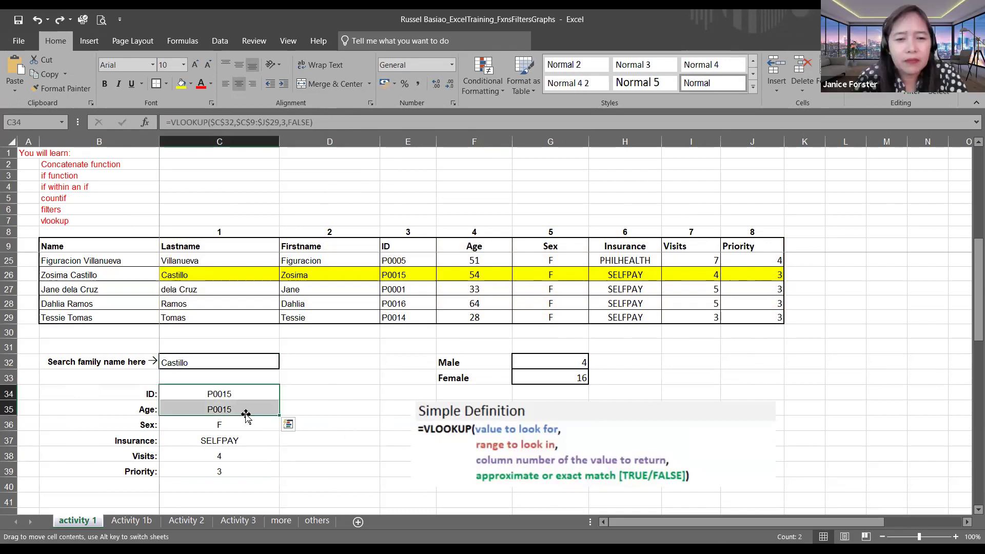
Step: Set the Age formula in C35 to column index 4 so it returns 54
{"action": "left_click", "coordinate": [246, 410]}
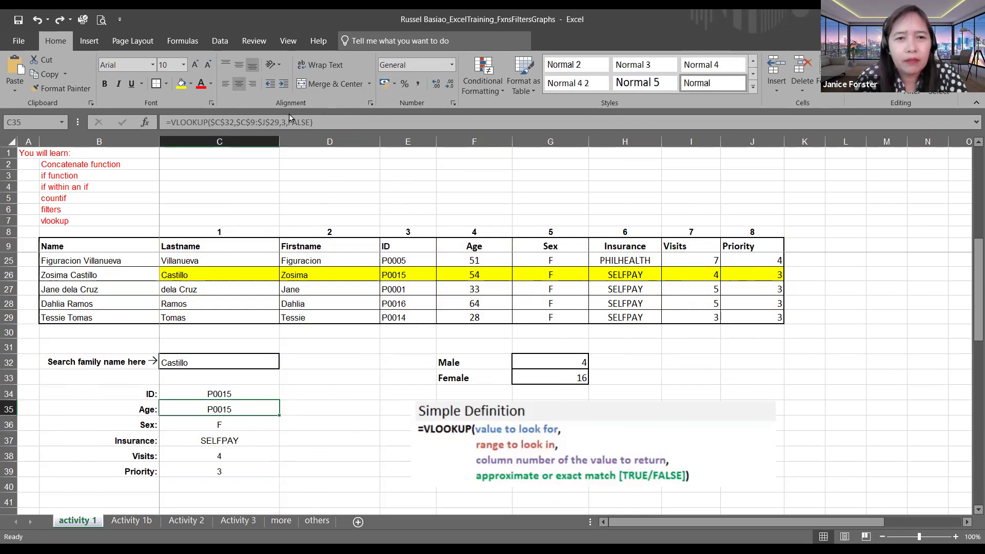
{"action": "left_click", "coordinate": [404, 127]}
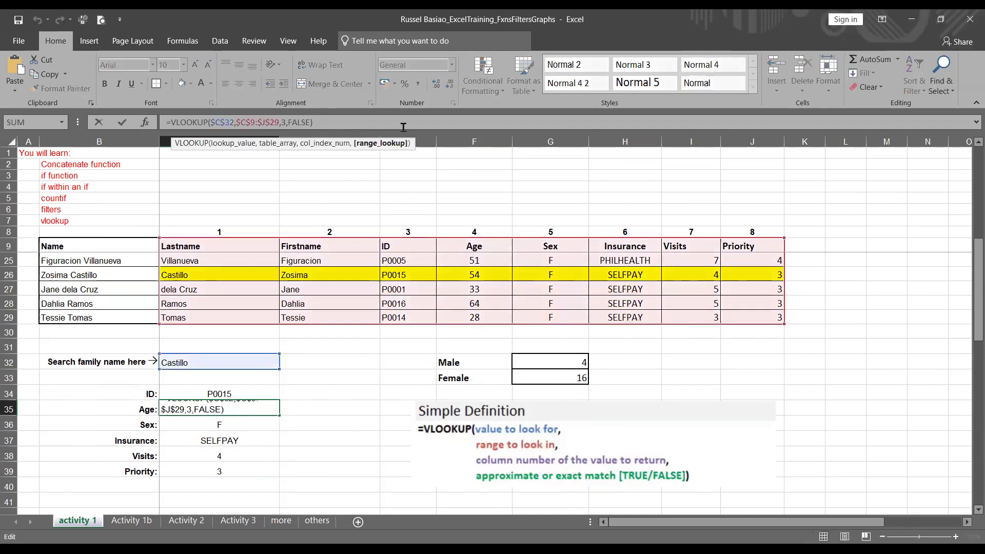
{"action": "key", "text": "Left"}
{"action": "key", "text": "BackSpace"}
{"action": "type", "text": "4"}
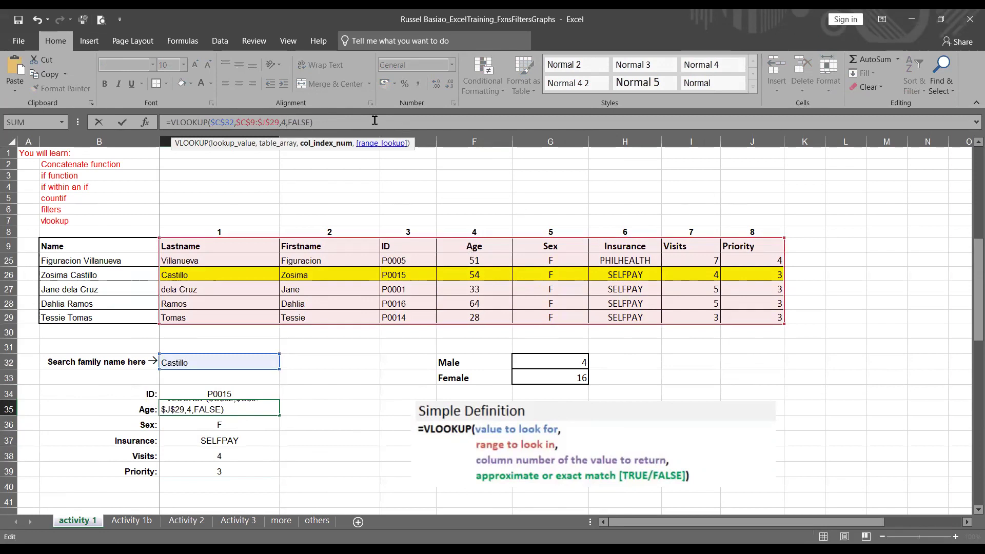
{"action": "key", "text": "Return"}
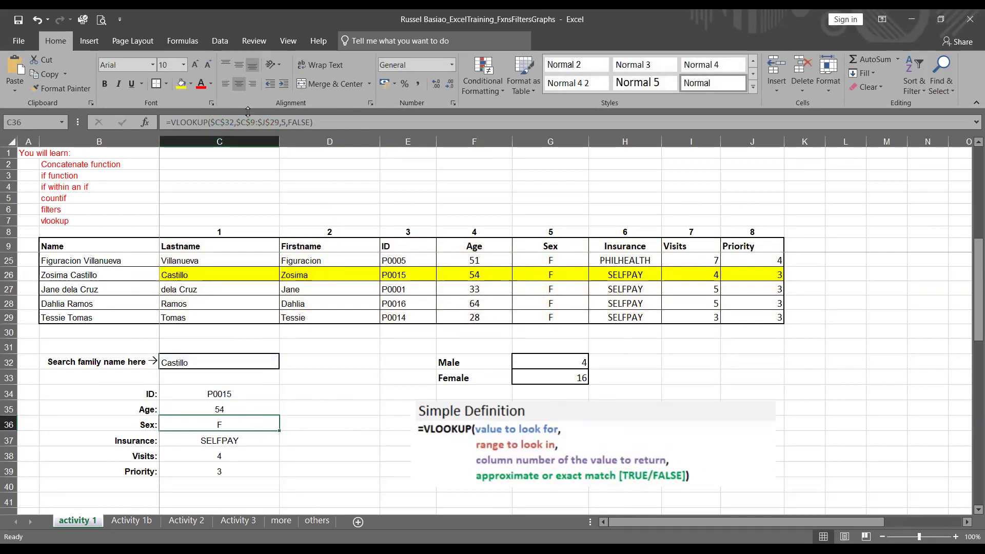
{"action": "left_click", "coordinate": [246, 440]}
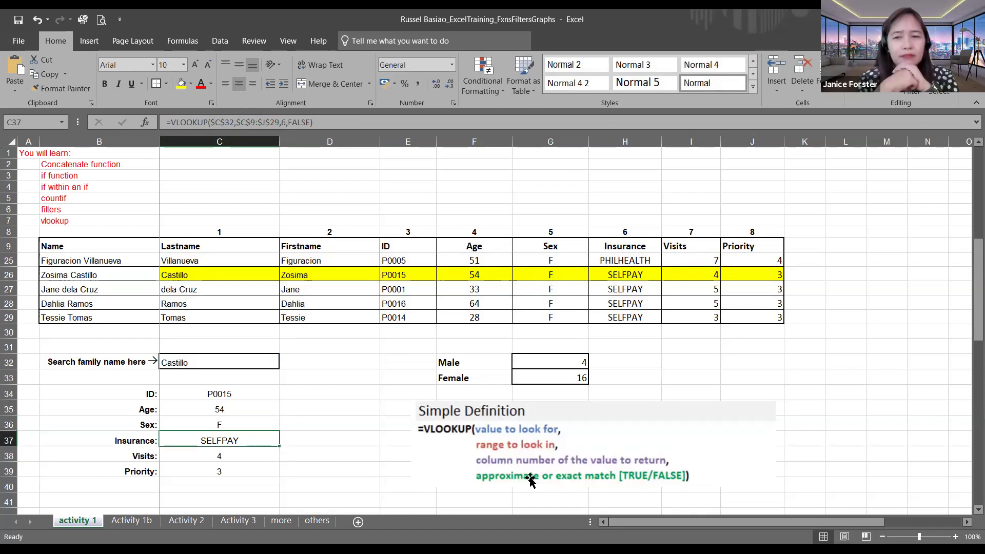
{"action": "key", "text": "Down"}
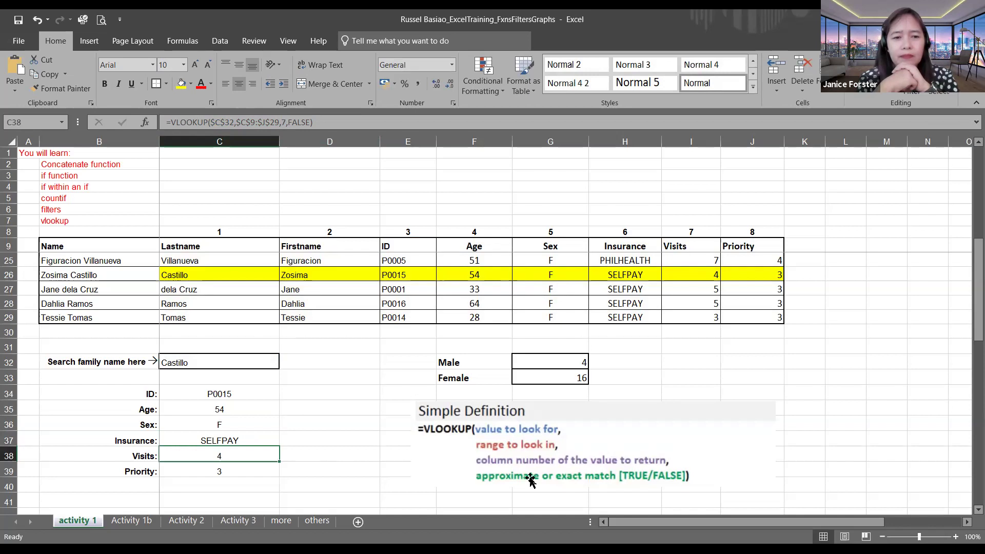
{"action": "key", "text": "Down"}
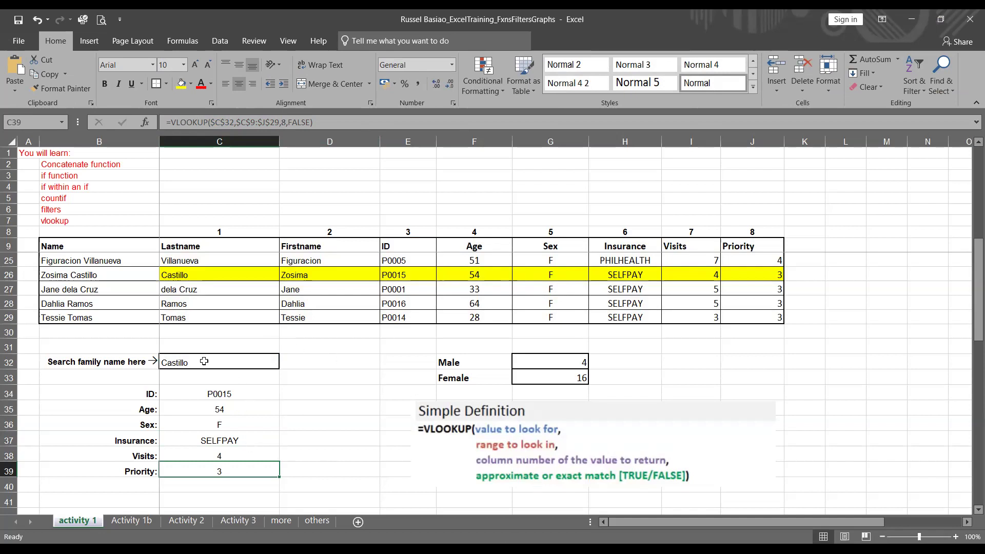
{"action": "left_click", "coordinate": [257, 398]}
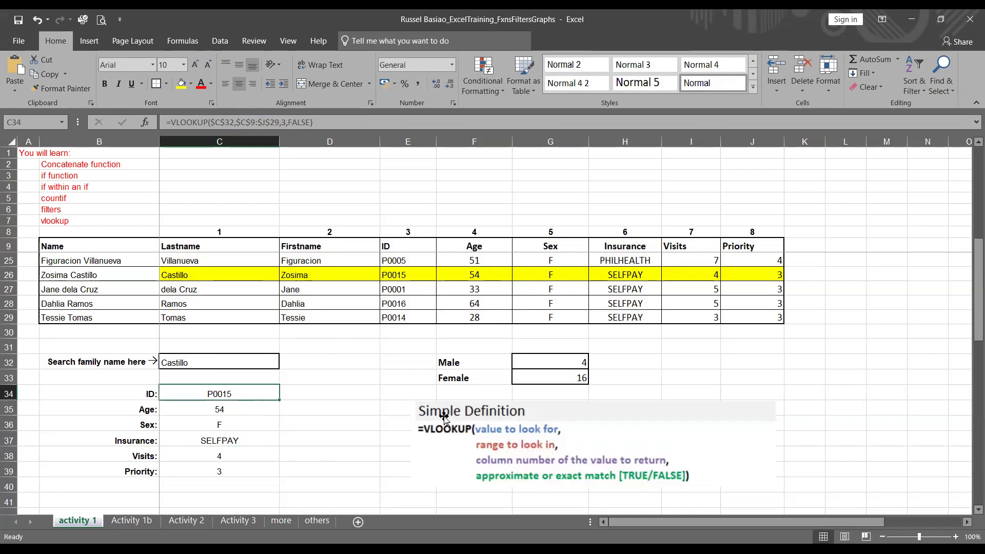
{"action": "key", "text": "Down"}
{"action": "key", "text": "Down"}
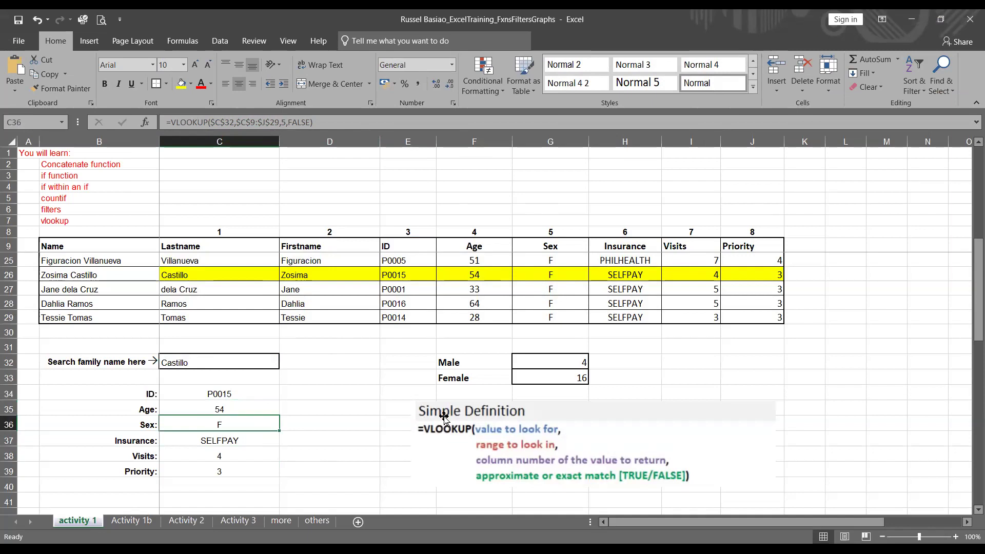
{"action": "key", "text": "Down"}
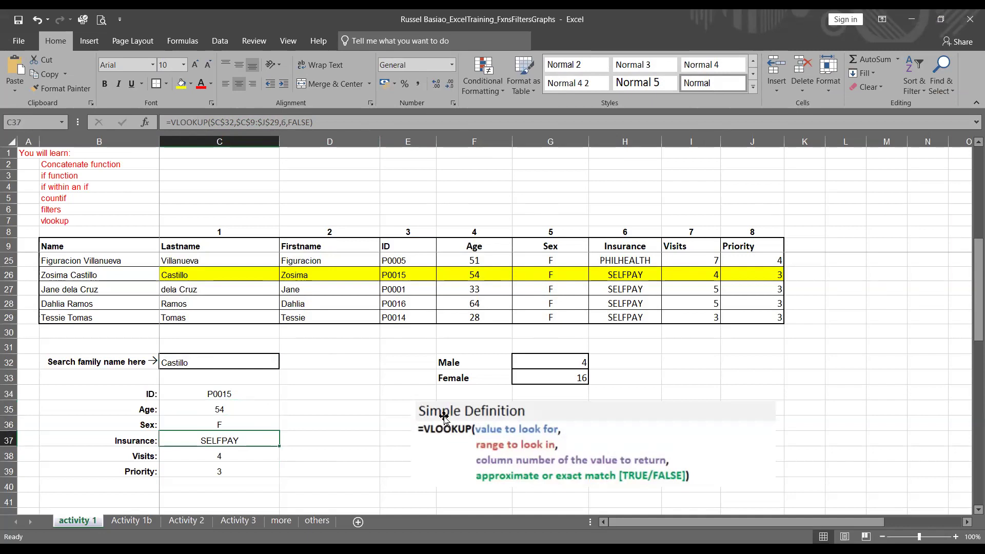
{"action": "key", "text": "Down"}
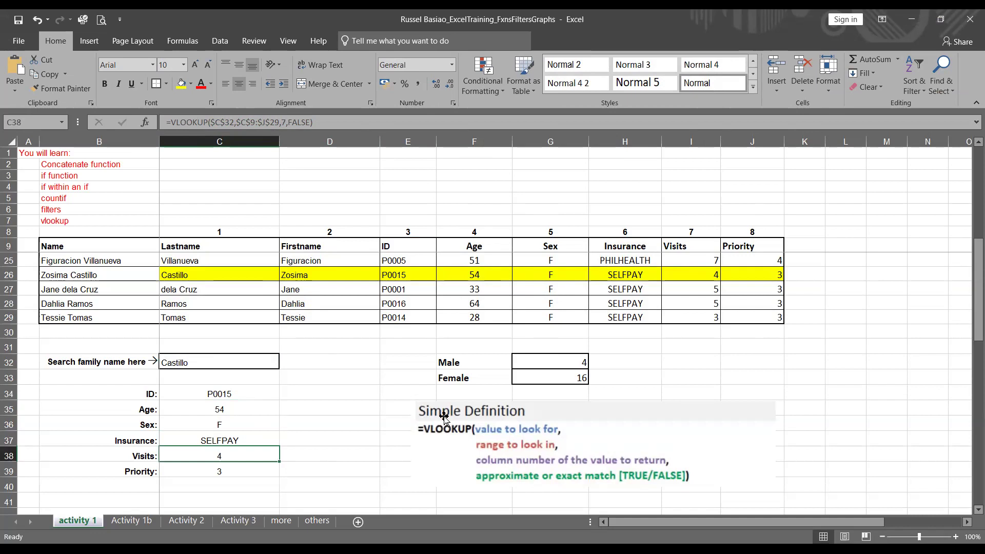
{"action": "key", "text": "Down"}
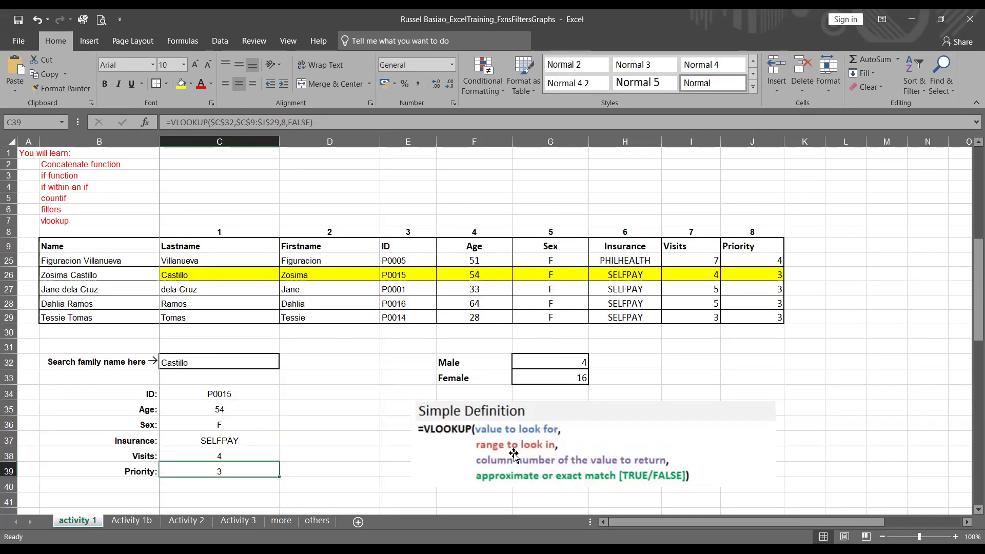
{"action": "left_click", "coordinate": [219, 363]}
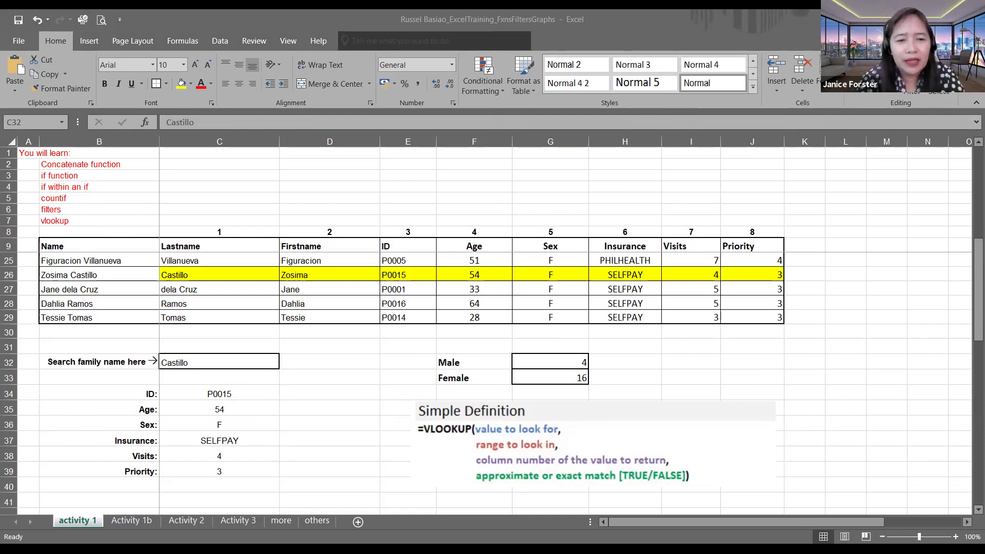
Step: Leave the Castillo lookup sheet and go to PowerPoint slide 5, Logical Operators
{"action": "left_click", "coordinate": [280, 438]}
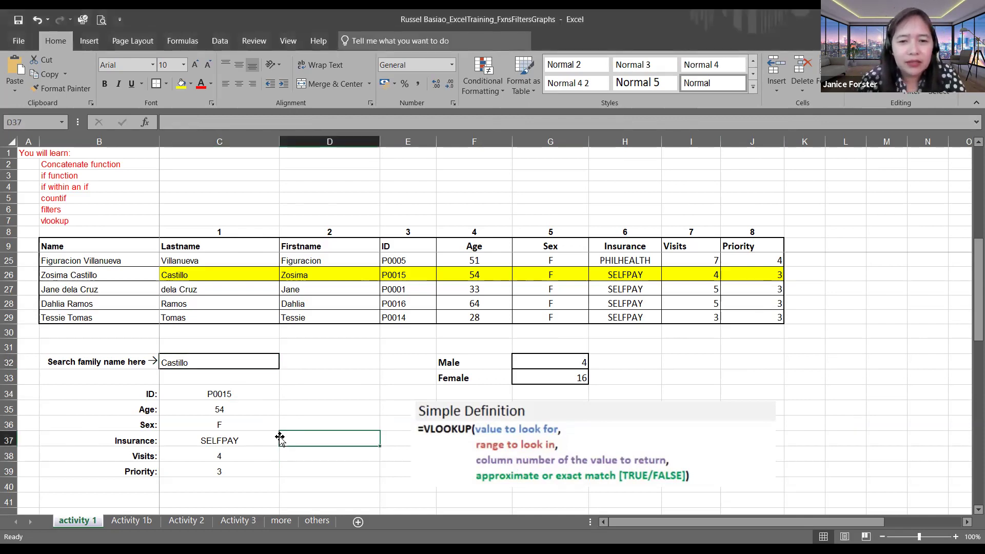
{"action": "left_click", "coordinate": [231, 365]}
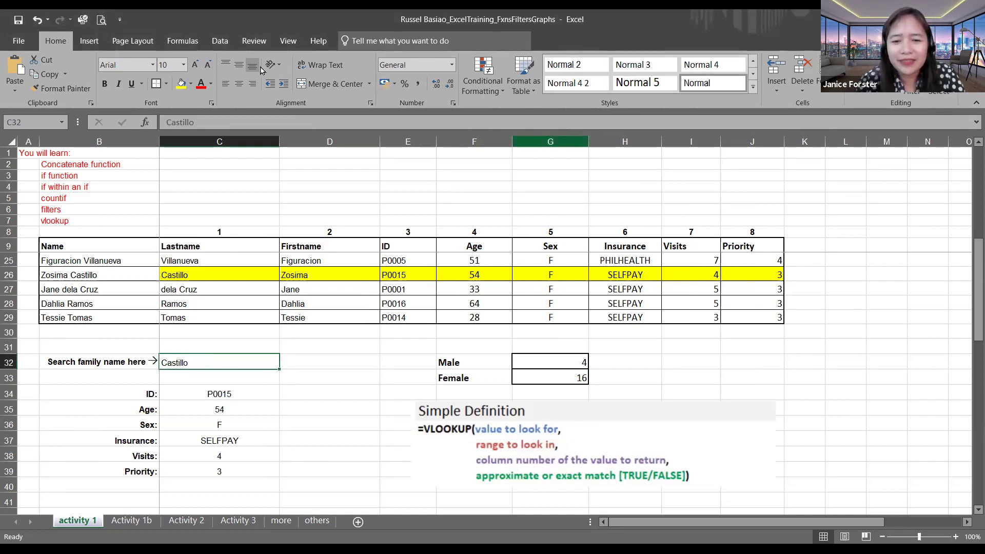
{"action": "left_click", "coordinate": [795, 82]}
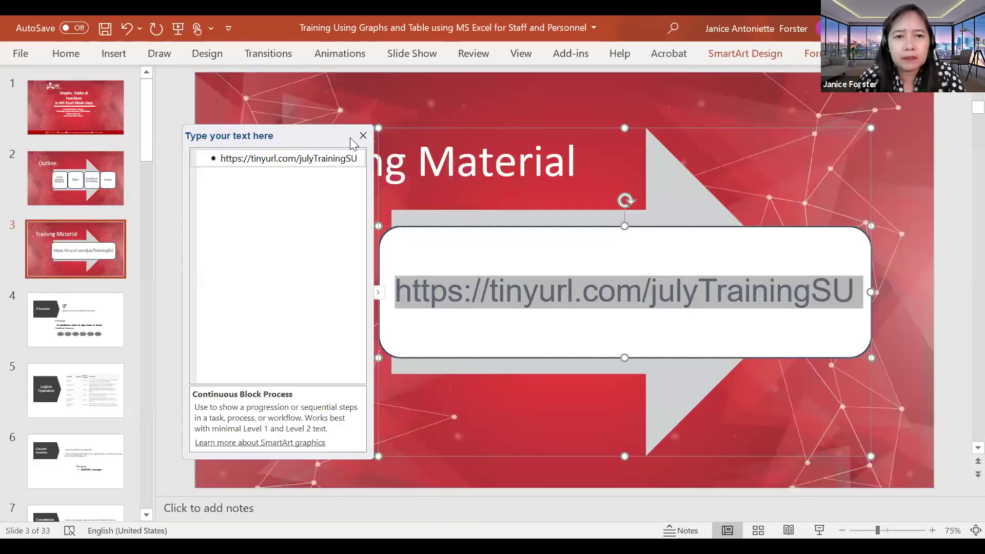
{"action": "left_click", "coordinate": [110, 337]}
{"action": "key", "text": "Down"}
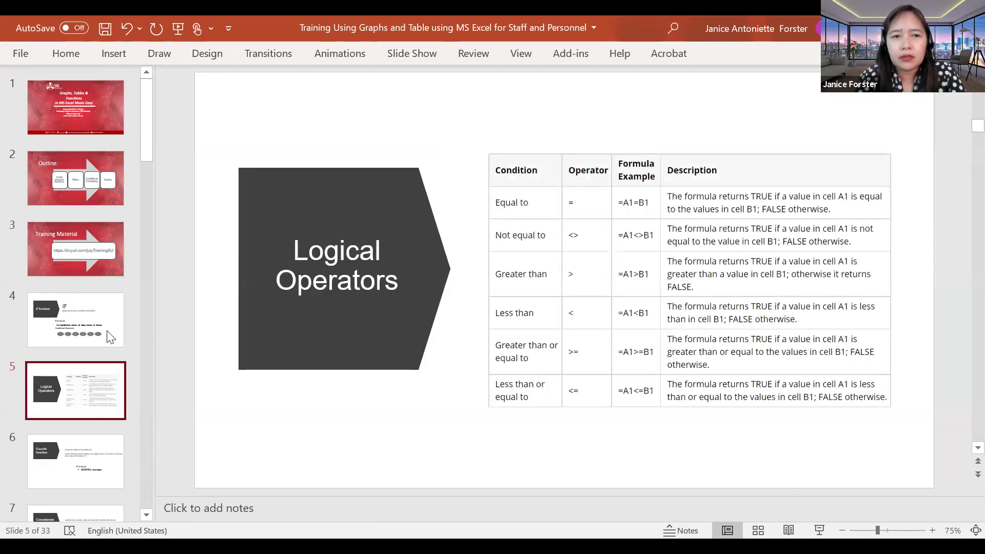
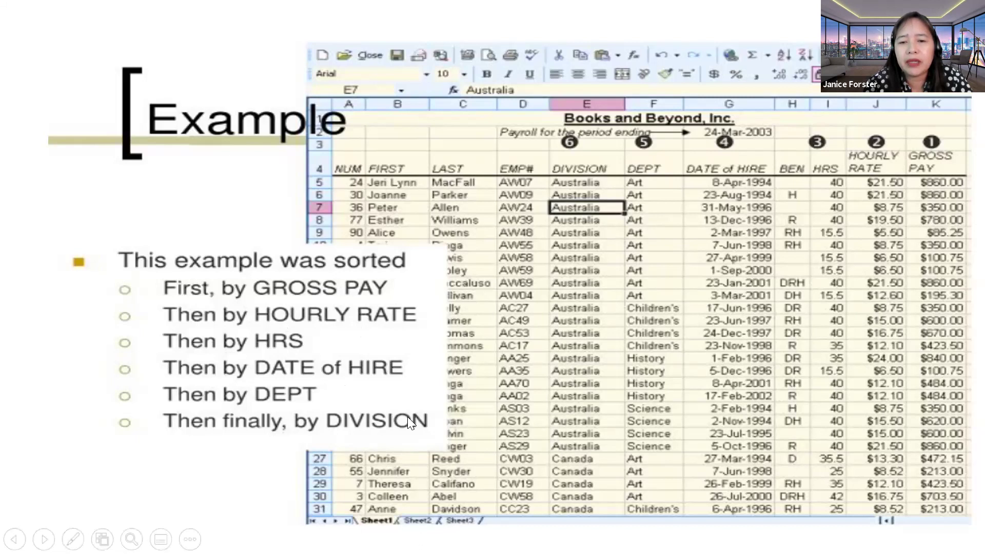
Step: Page ahead to the Conditional Formatting slide, return to Removing Filters, then switch to Excel's Activity 2 sheet
{"action": "left_click", "coordinate": [502, 396]}
{"action": "key", "text": "ctrl+l"}
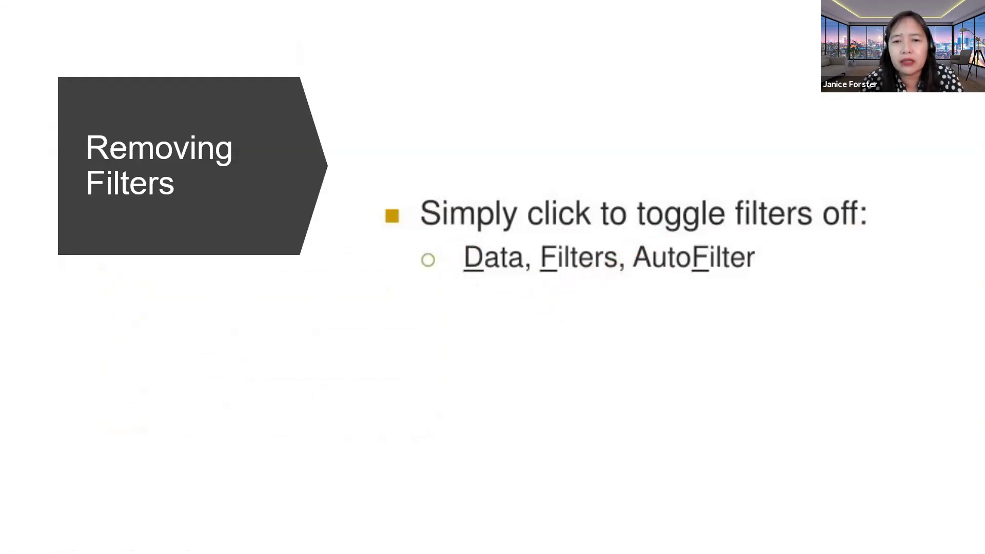
{"action": "left_click", "coordinate": [497, 407]}
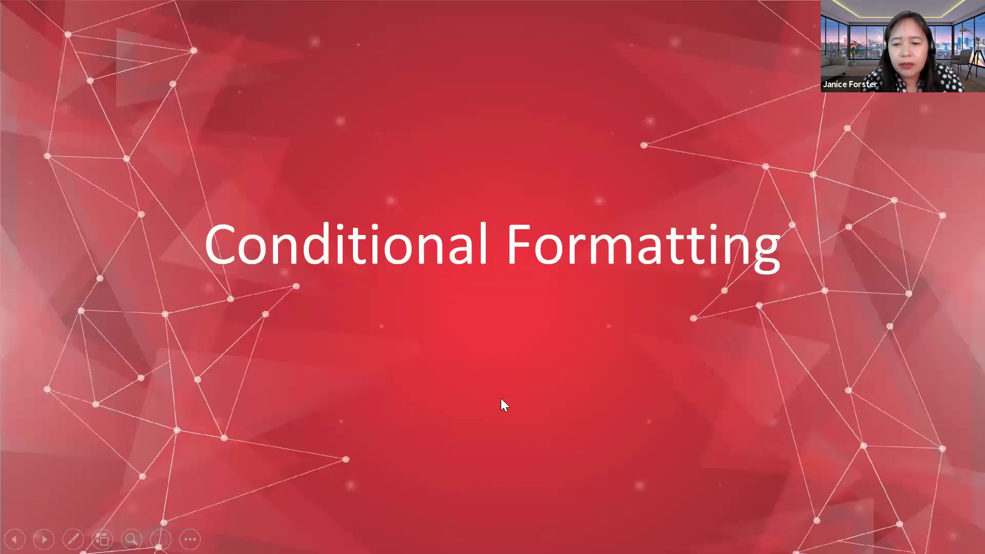
{"action": "key", "text": "Left"}
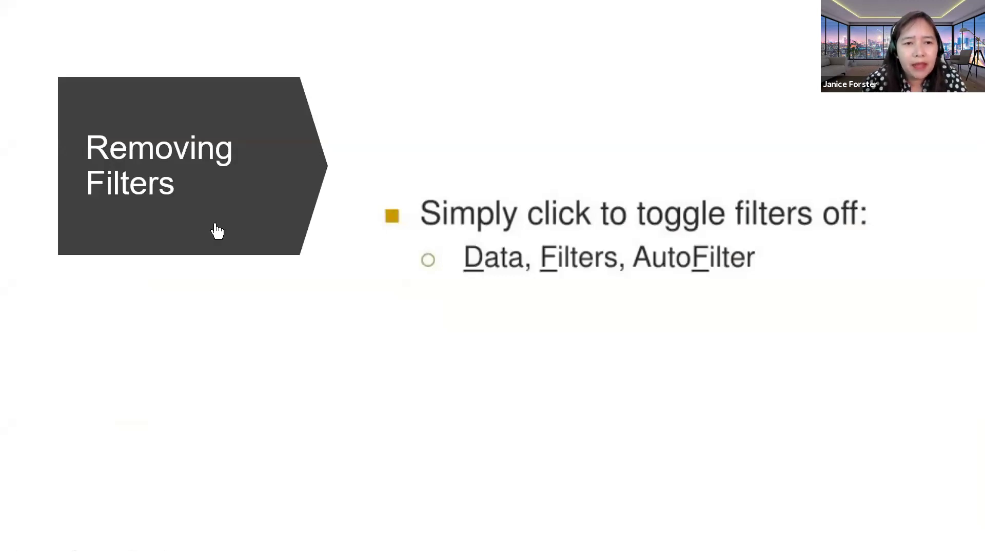
{"action": "key", "text": "alt+Tab"}
{"action": "left_click", "coordinate": [212, 244]}
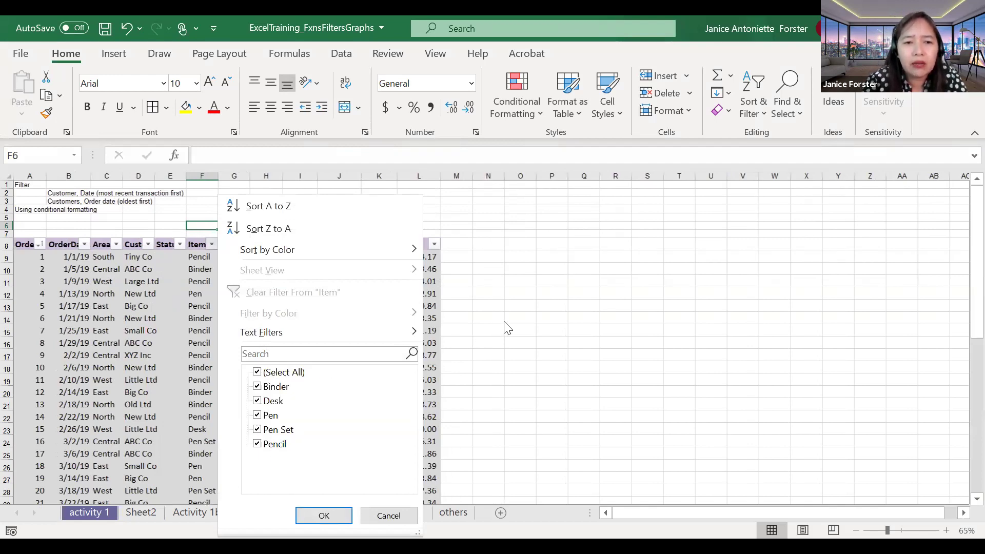
Step: Filter the Item column to Desk only, leaving 3 of 43 order records
{"action": "left_click", "coordinate": [187, 333]}
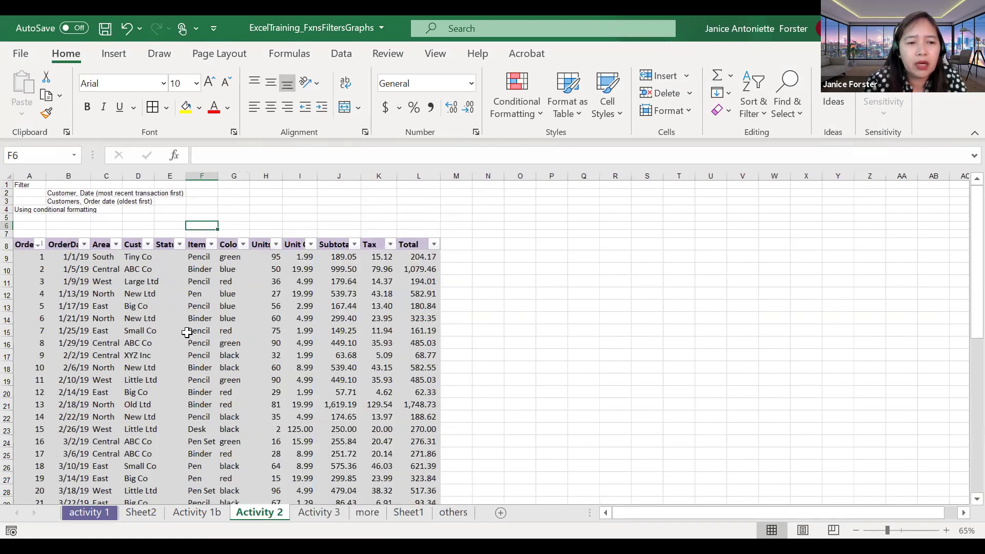
{"action": "scroll", "coordinate": [187, 333], "scroll_direction": "down", "scroll_amount": 7}
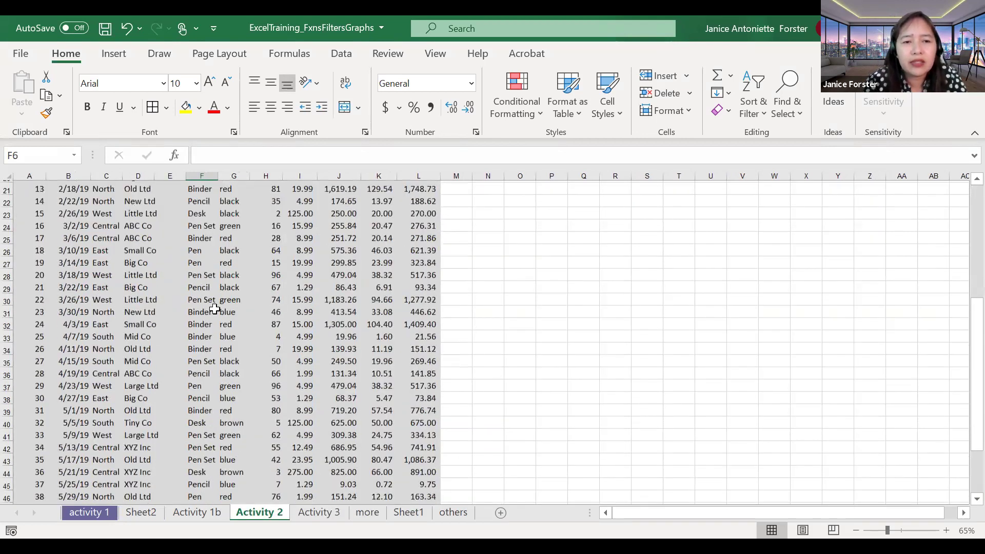
{"action": "scroll", "coordinate": [231, 286], "scroll_direction": "up", "scroll_amount": 7}
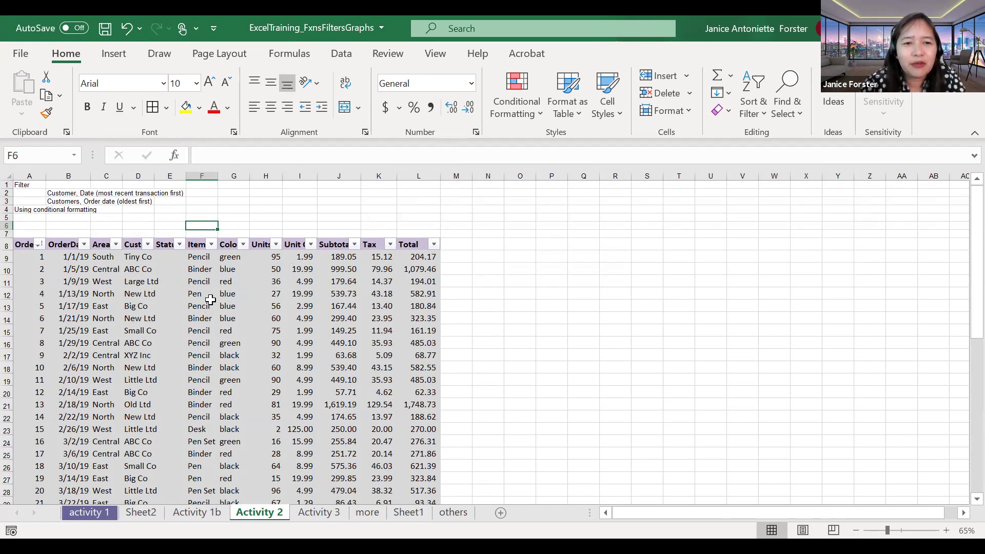
{"action": "left_click", "coordinate": [211, 245]}
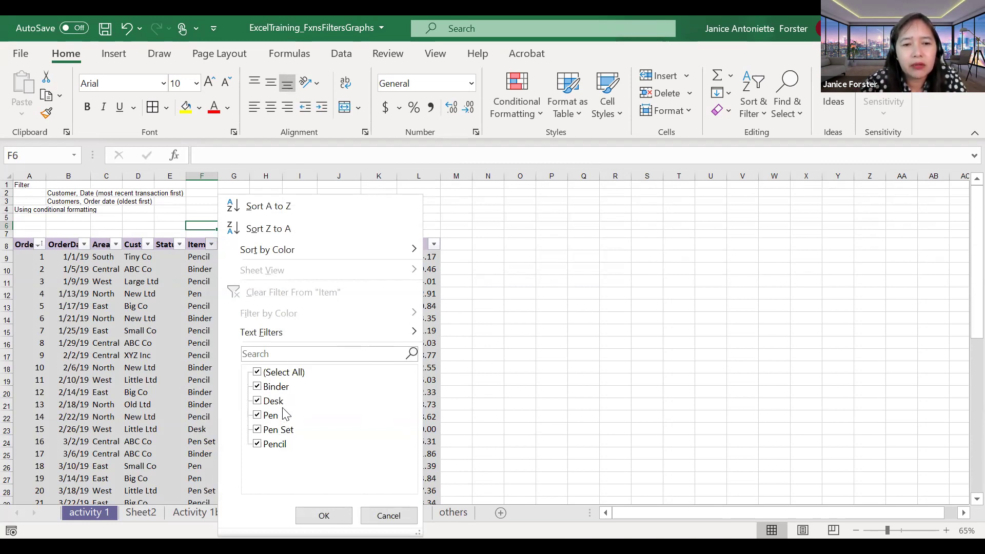
{"action": "left_click", "coordinate": [278, 372]}
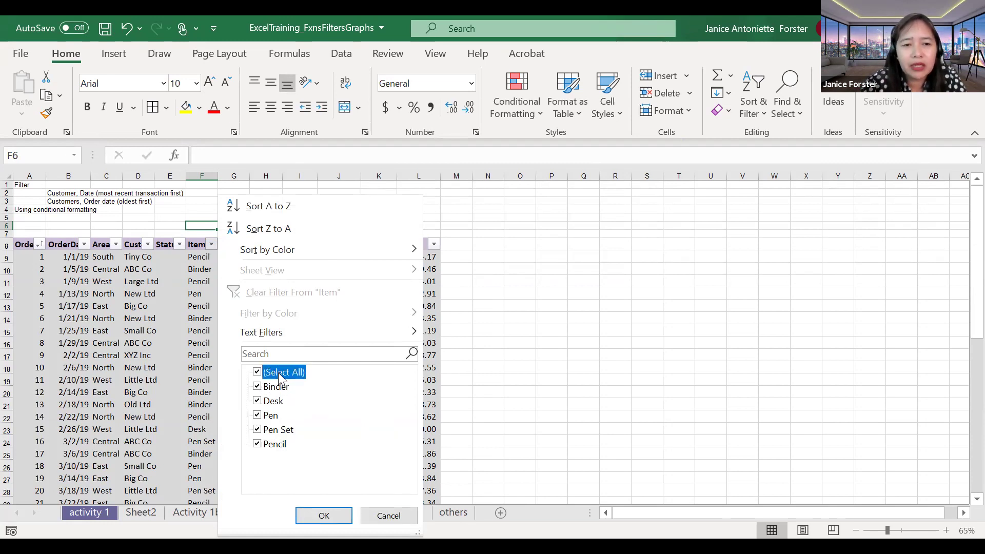
{"action": "left_click", "coordinate": [274, 403]}
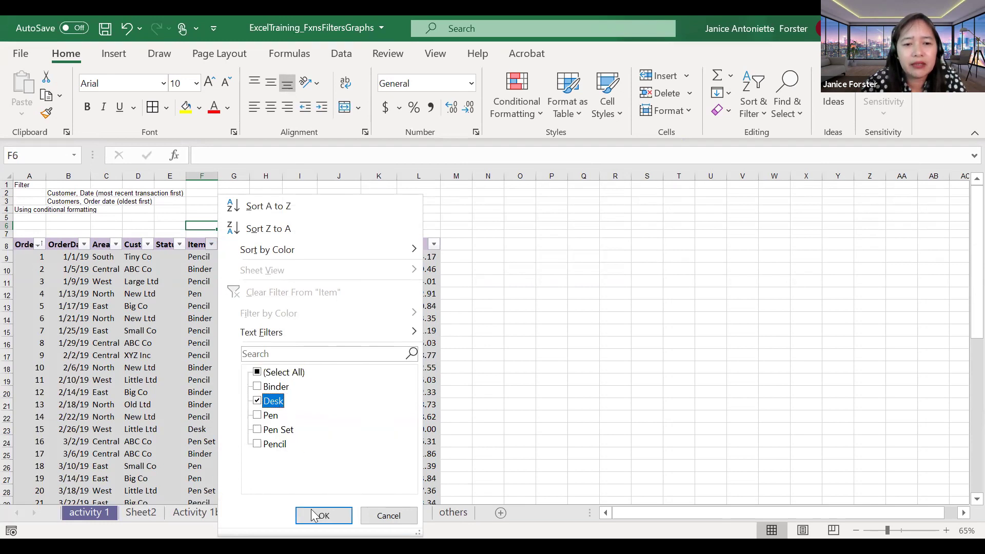
{"action": "left_click", "coordinate": [316, 518]}
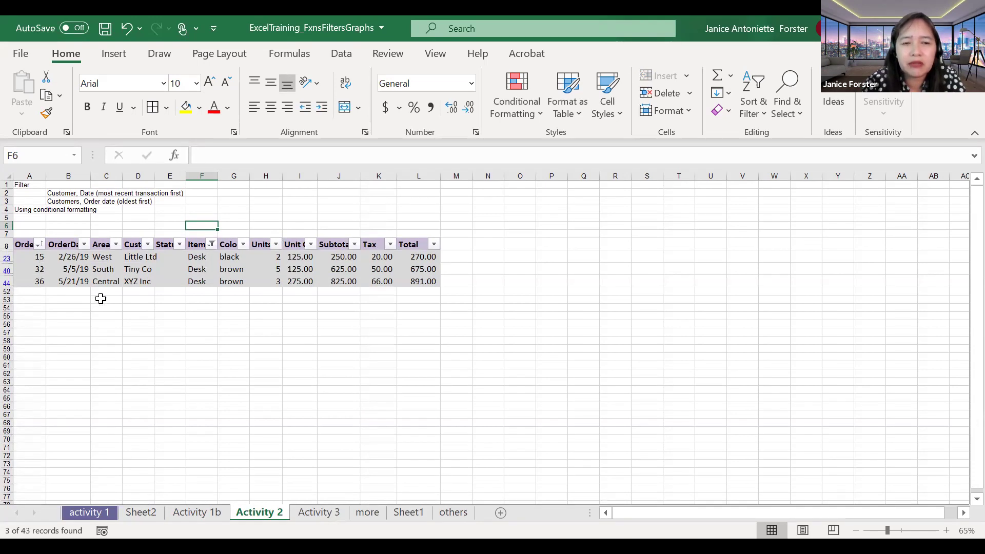
{"action": "left_click", "coordinate": [204, 292]}
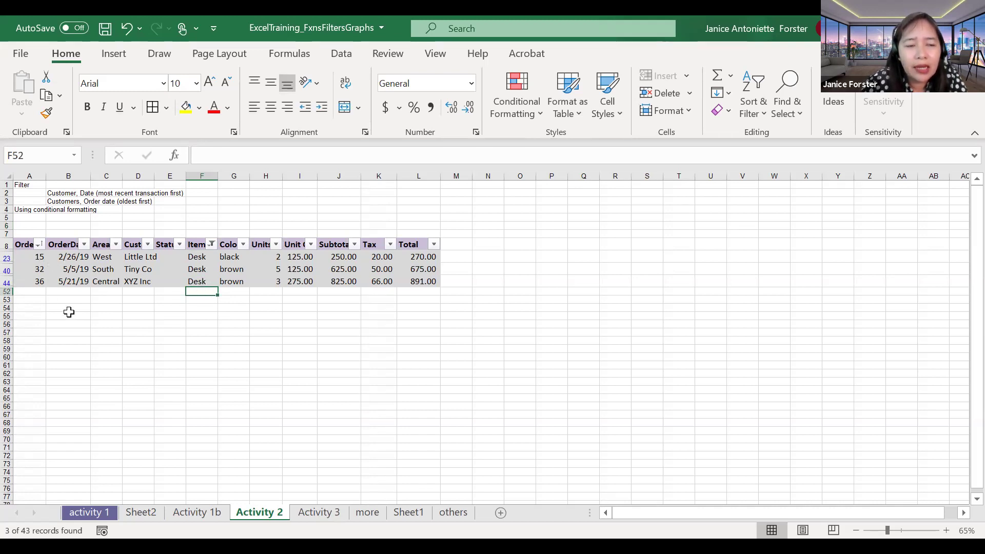
{"action": "scroll", "coordinate": [67, 316], "scroll_direction": "up", "scroll_amount": 1}
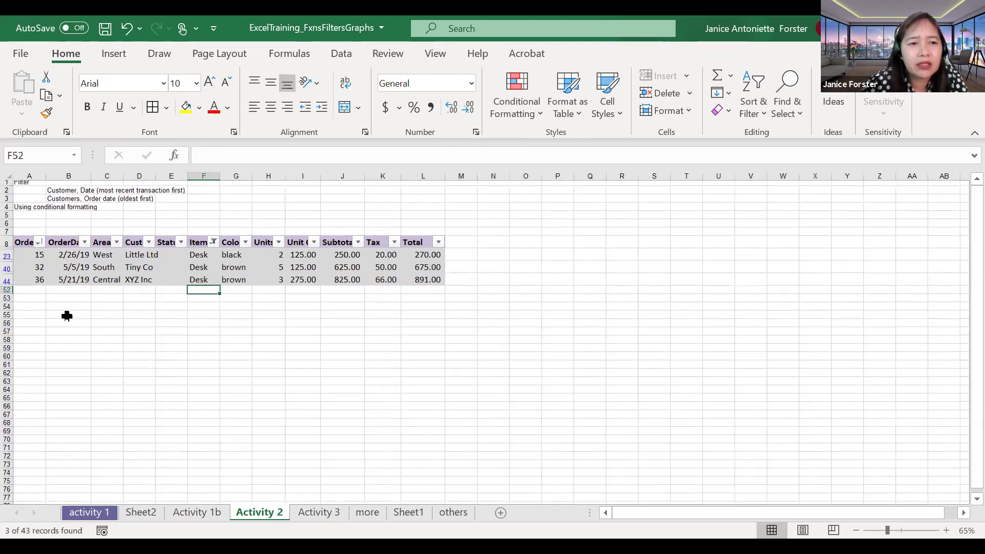
Step: Re-tick (Select All) in the Item filter so every order row shows again
{"action": "scroll", "coordinate": [67, 316], "scroll_direction": "up", "scroll_amount": 3}
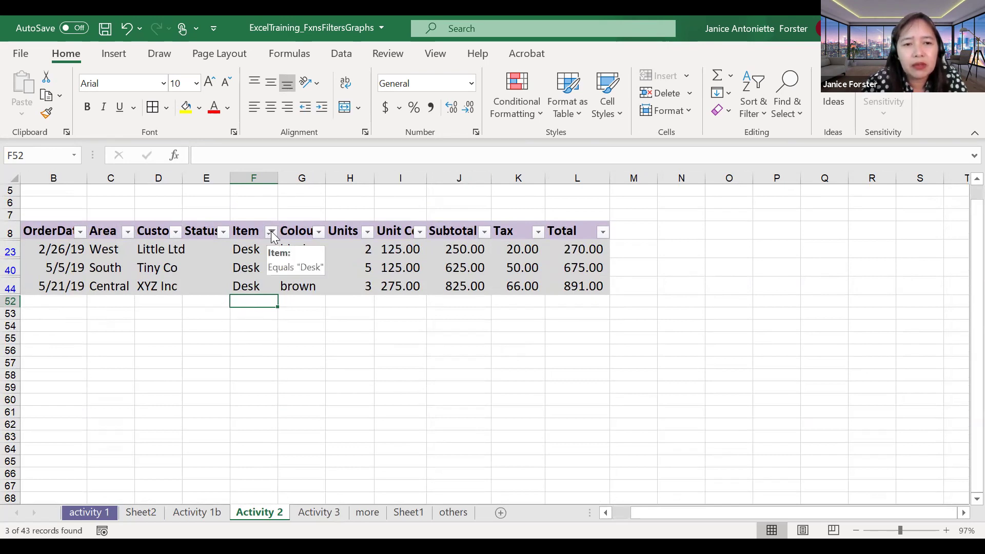
{"action": "left_click", "coordinate": [271, 232]}
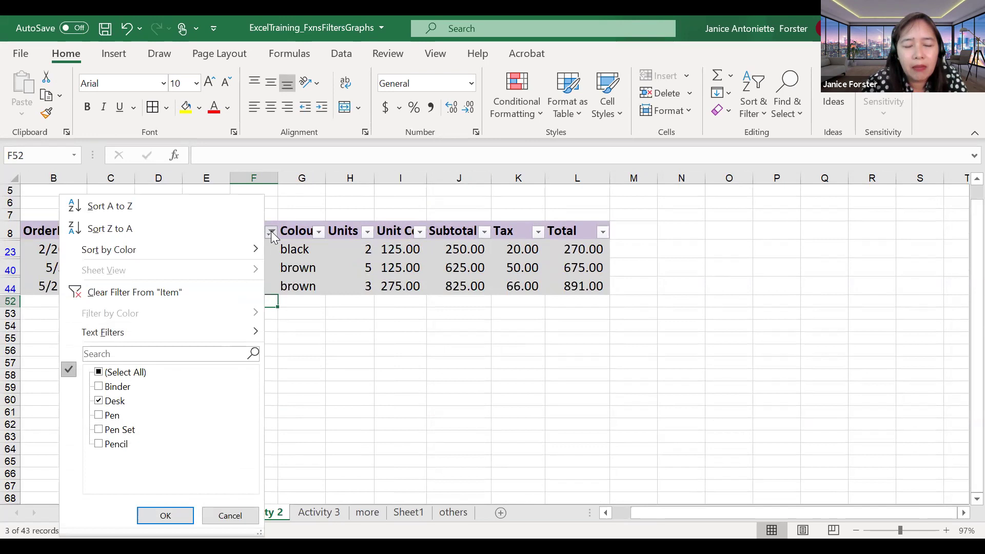
{"action": "left_click", "coordinate": [108, 377]}
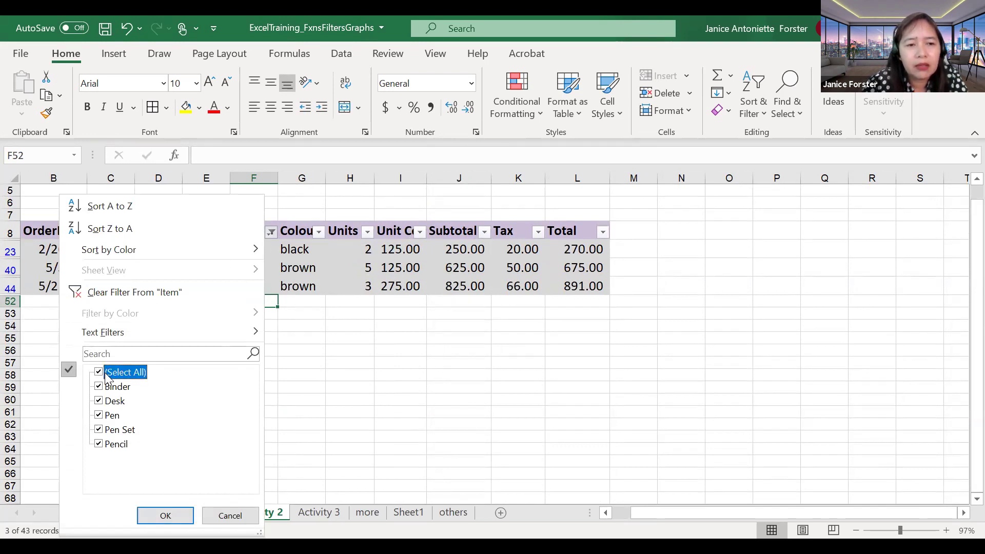
{"action": "left_click", "coordinate": [150, 510]}
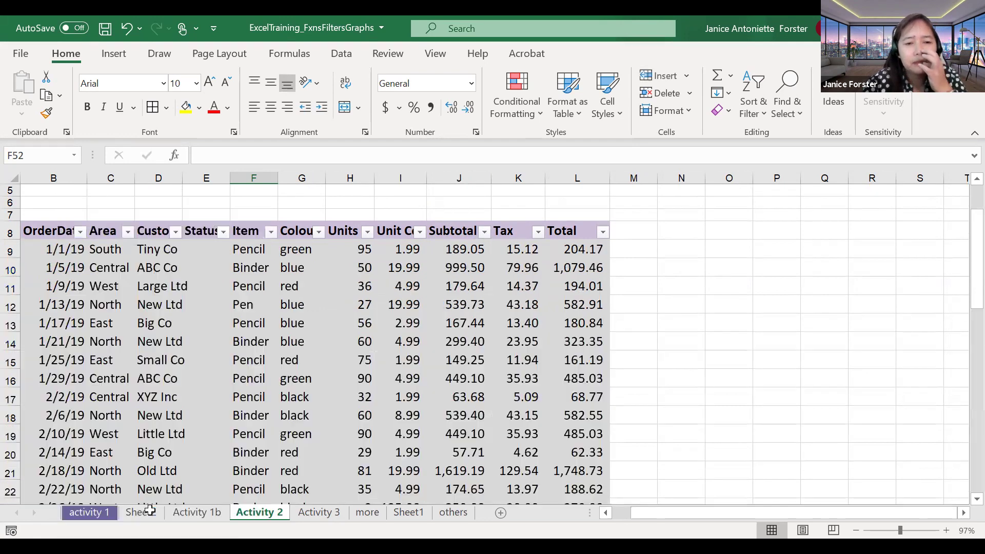
{"action": "scroll", "coordinate": [150, 511], "scroll_direction": "down", "scroll_amount": 1}
{"action": "scroll", "coordinate": [260, 318], "scroll_direction": "up", "scroll_amount": 1}
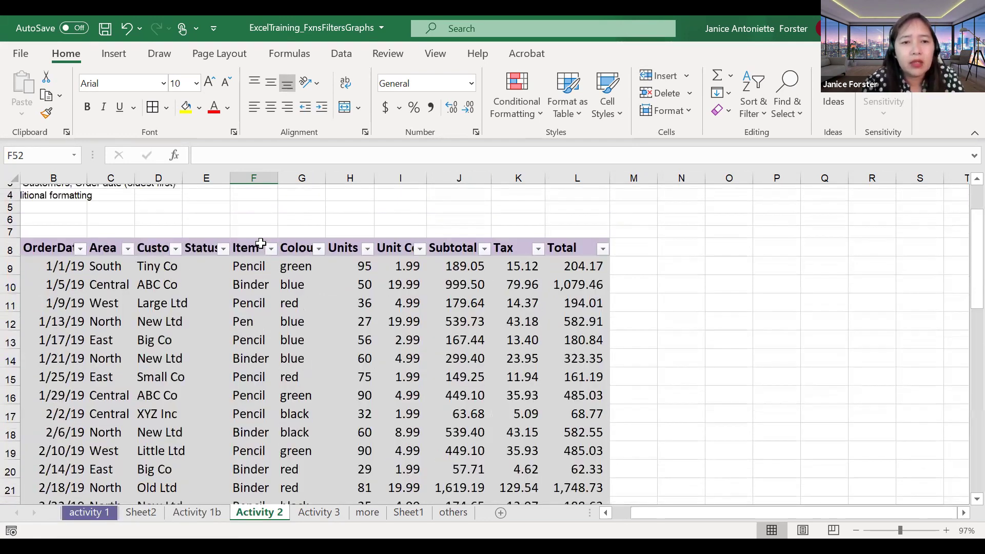
Step: Look over the Item column's Text Filters options, then dismiss the menu unchanged
{"action": "left_click", "coordinate": [272, 244]}
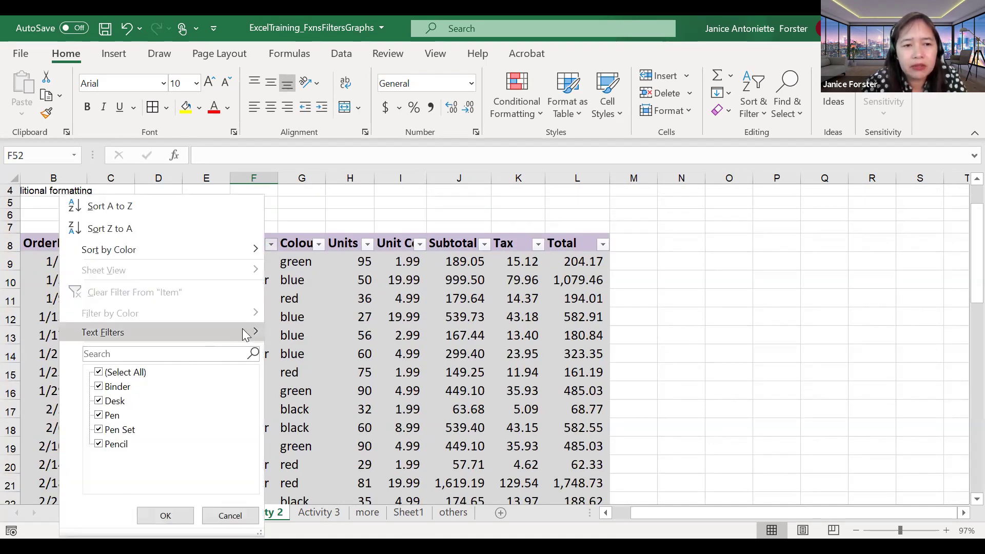
{"action": "left_click", "coordinate": [260, 334]}
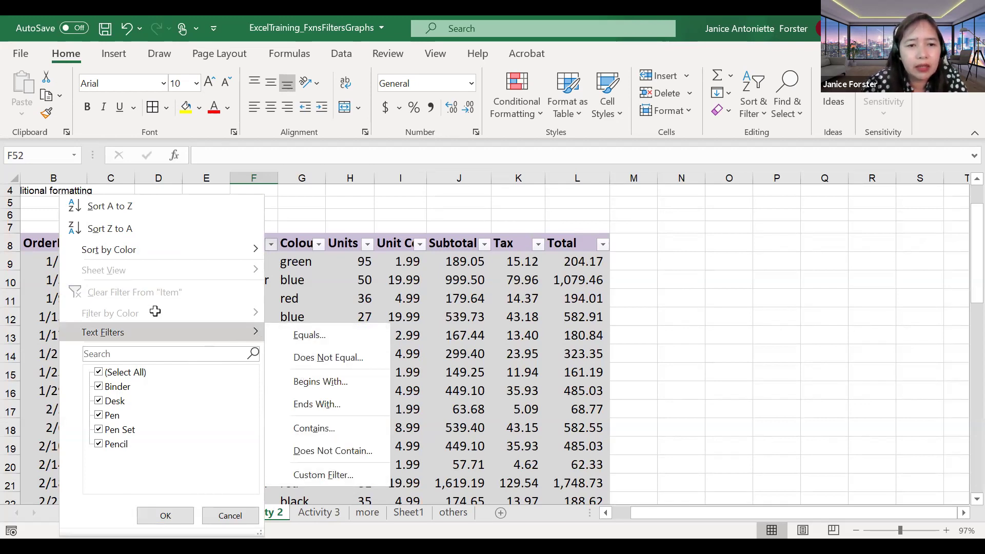
{"action": "key", "text": "Escape"}
{"action": "scroll", "coordinate": [155, 311], "scroll_direction": "down", "scroll_amount": 1}
{"action": "scroll", "coordinate": [155, 311], "scroll_direction": "down", "scroll_amount": 1}
{"action": "scroll", "coordinate": [260, 246], "scroll_direction": "up", "scroll_amount": 1}
{"action": "scroll", "coordinate": [261, 246], "scroll_direction": "up", "scroll_amount": 1}
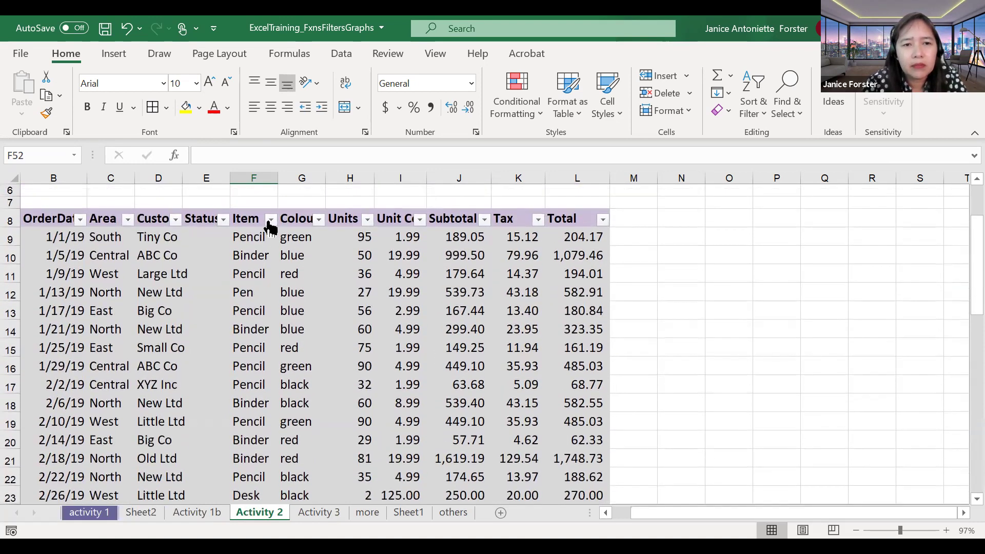
Step: Move past Activity 1b, Sheet2 and Activity 3 to the 'more' sheet and select A1:H101
{"action": "left_click", "coordinate": [199, 512]}
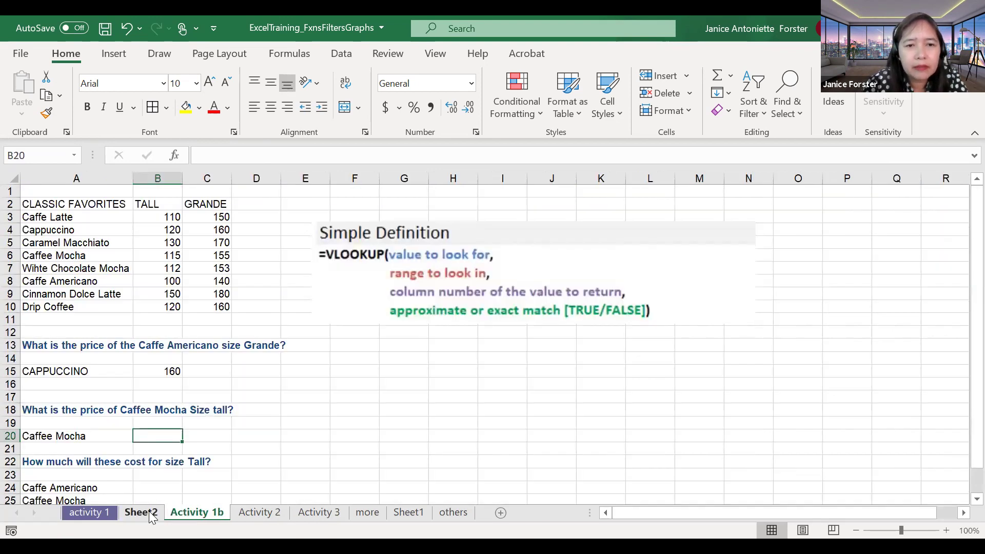
{"action": "left_click", "coordinate": [151, 513]}
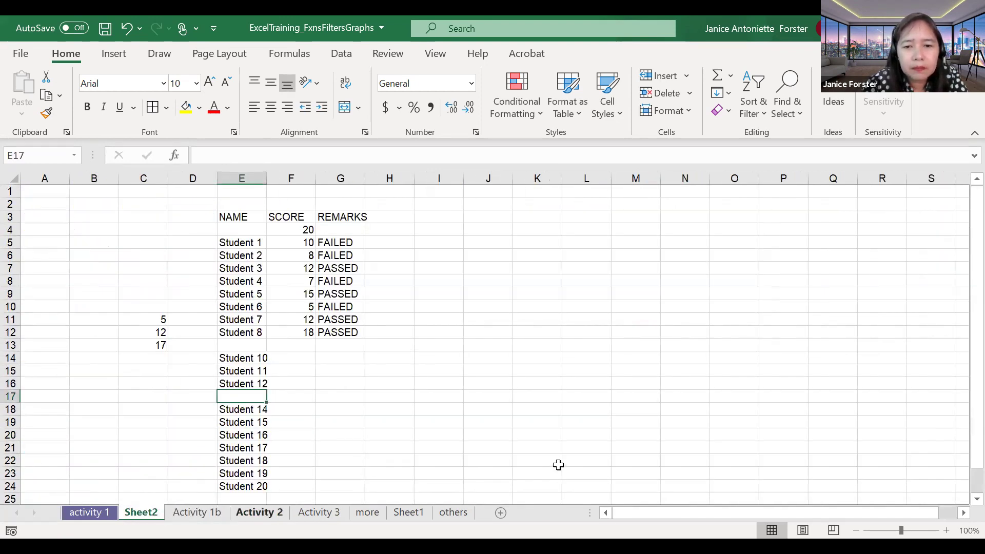
{"action": "scroll", "coordinate": [591, 412], "scroll_direction": "down", "scroll_amount": 2}
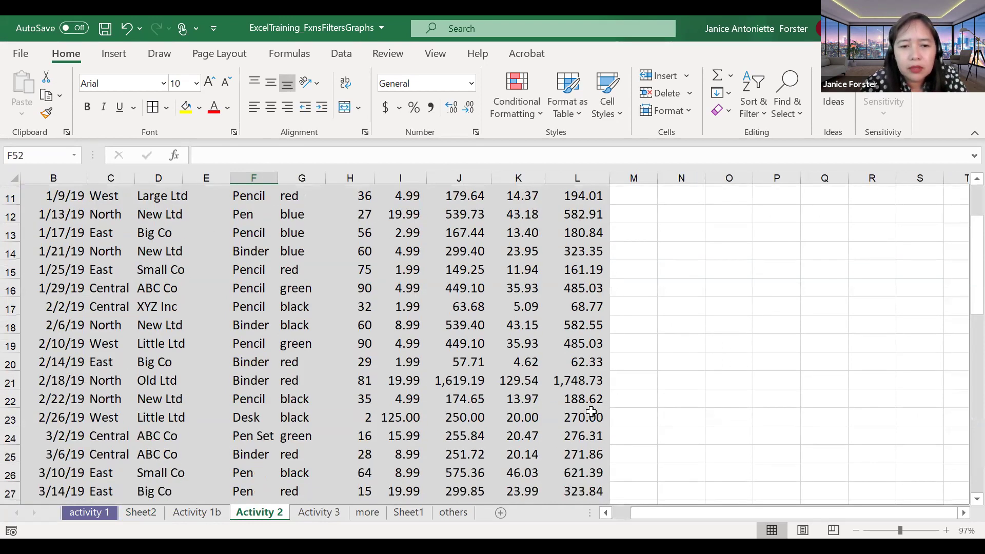
{"action": "scroll", "coordinate": [806, 470], "scroll_direction": "down", "scroll_amount": 2}
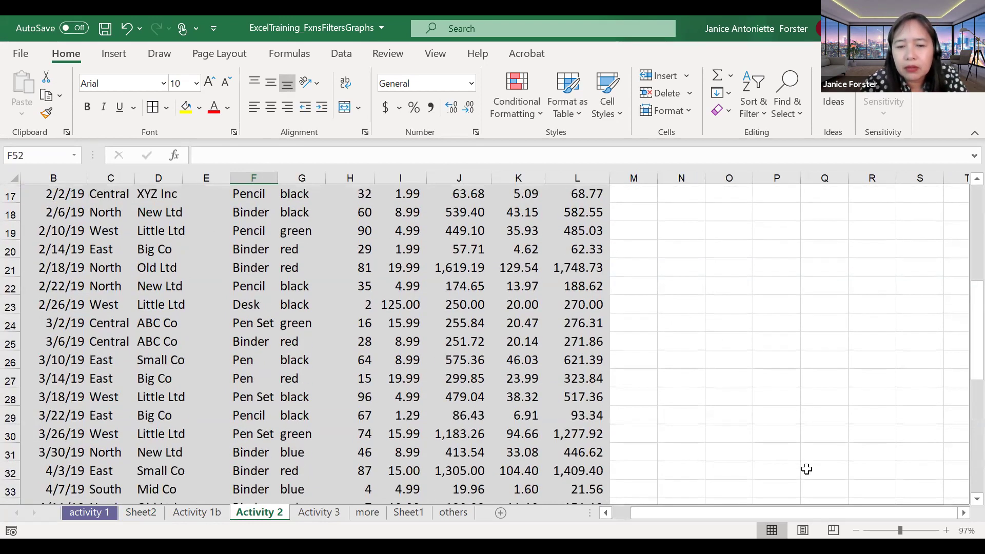
{"action": "left_click", "coordinate": [334, 513], "text": "ctrl"}
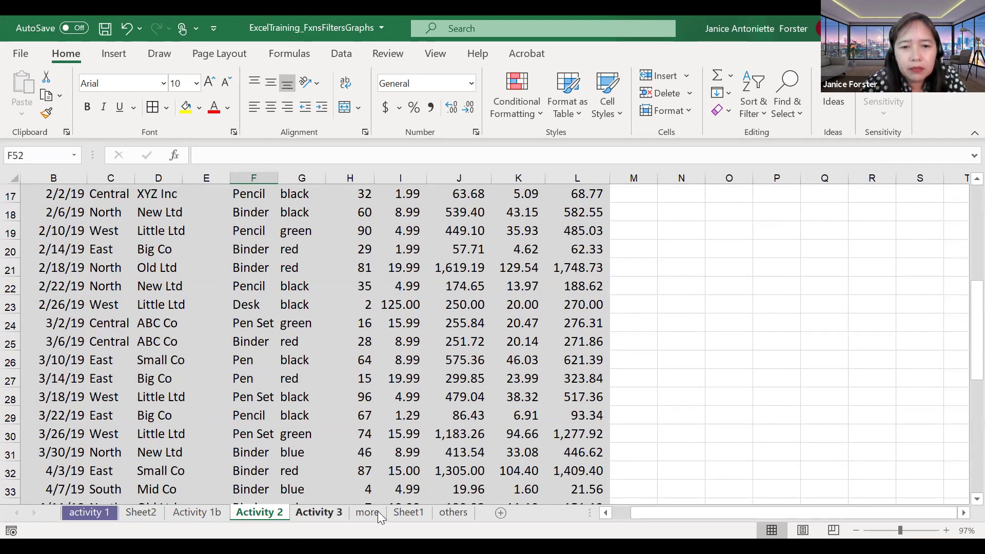
{"action": "left_click", "coordinate": [334, 512]}
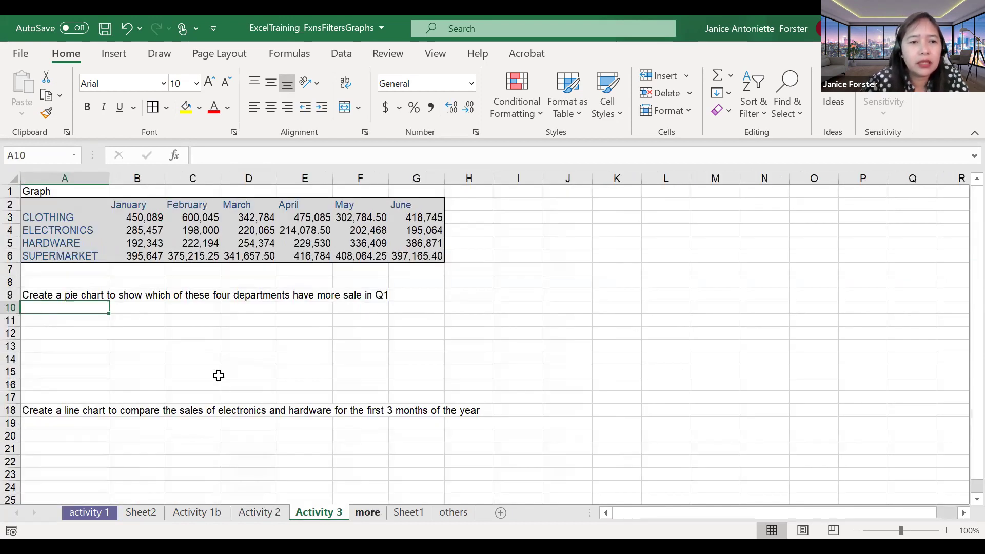
{"action": "key", "text": "ctrl+Page_Down"}
{"action": "left_click_drag", "start_coordinate": [44, 191], "coordinate": [395, 446]}
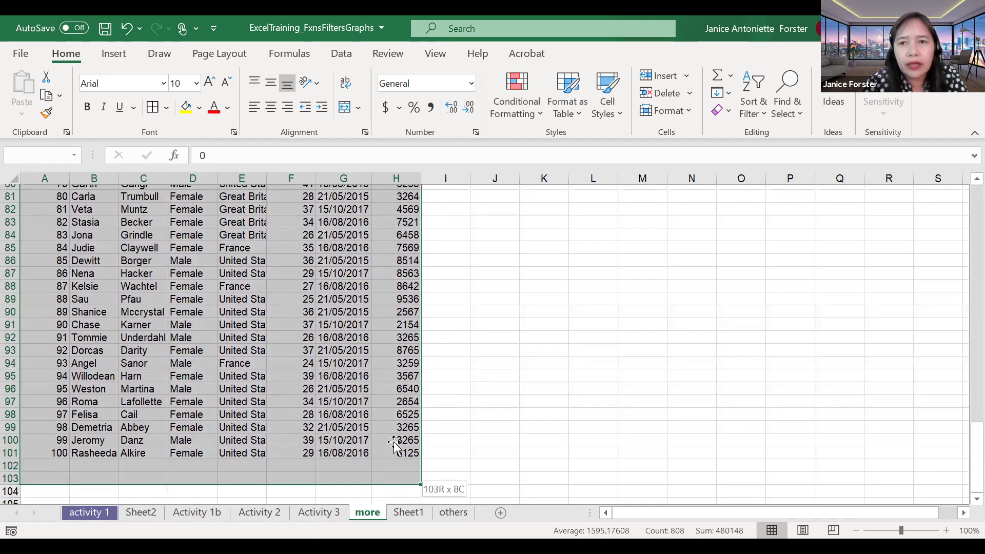
Step: Turn on AutoFilter for the 'more' sheet's data range through row 101
{"action": "left_click", "coordinate": [756, 107]}
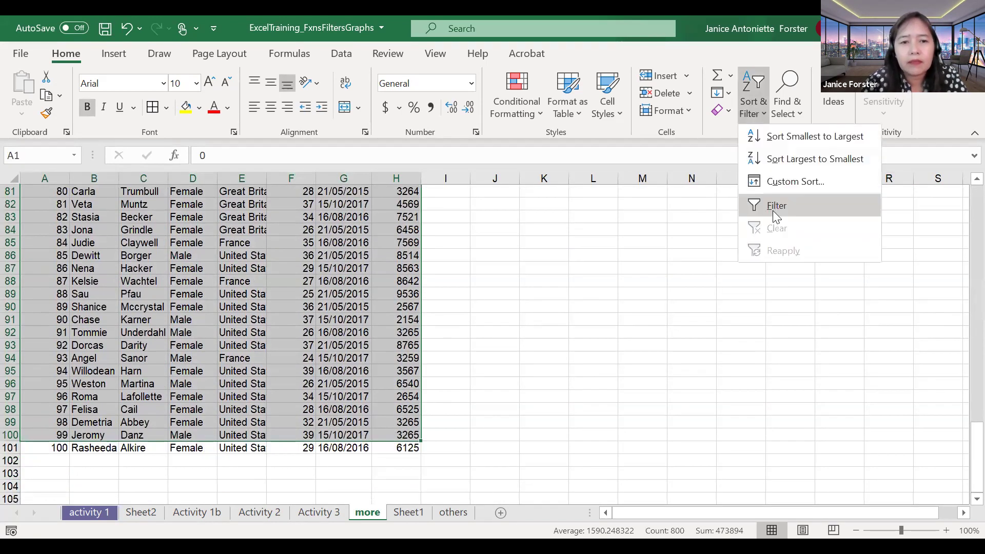
{"action": "left_click", "coordinate": [773, 208]}
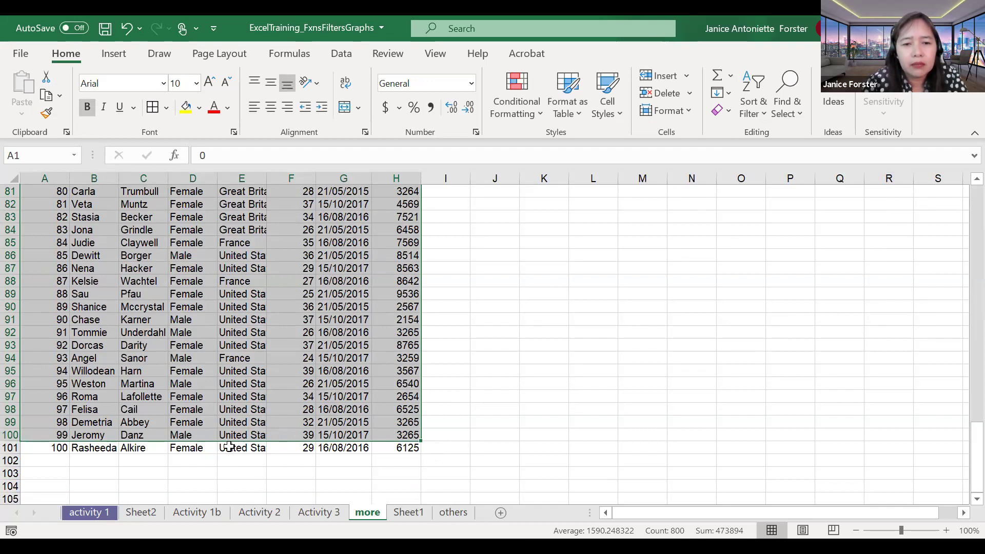
{"action": "key", "text": "shift+Down"}
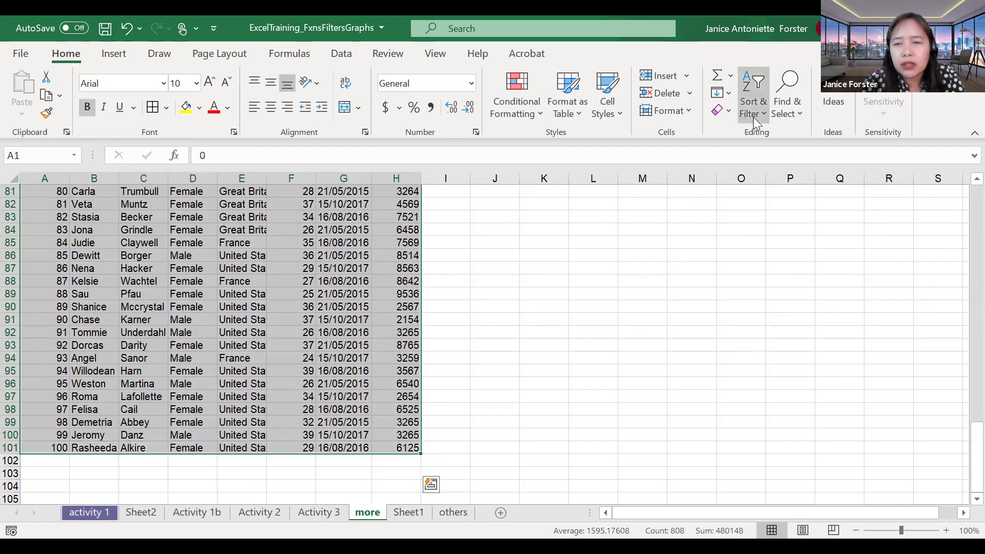
{"action": "left_click", "coordinate": [755, 122]}
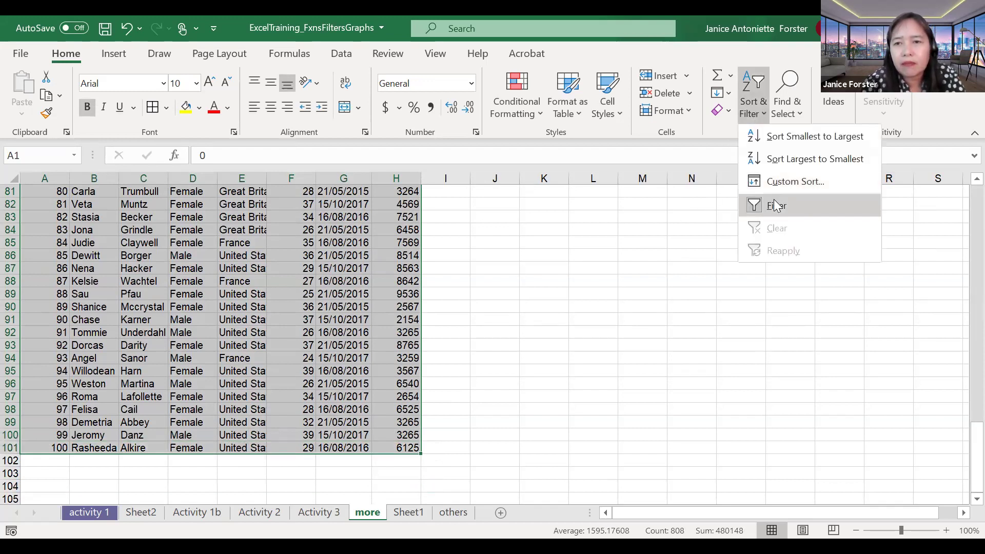
{"action": "left_click", "coordinate": [344, 365]}
{"action": "scroll", "coordinate": [344, 364], "scroll_direction": "up", "scroll_amount": 2}
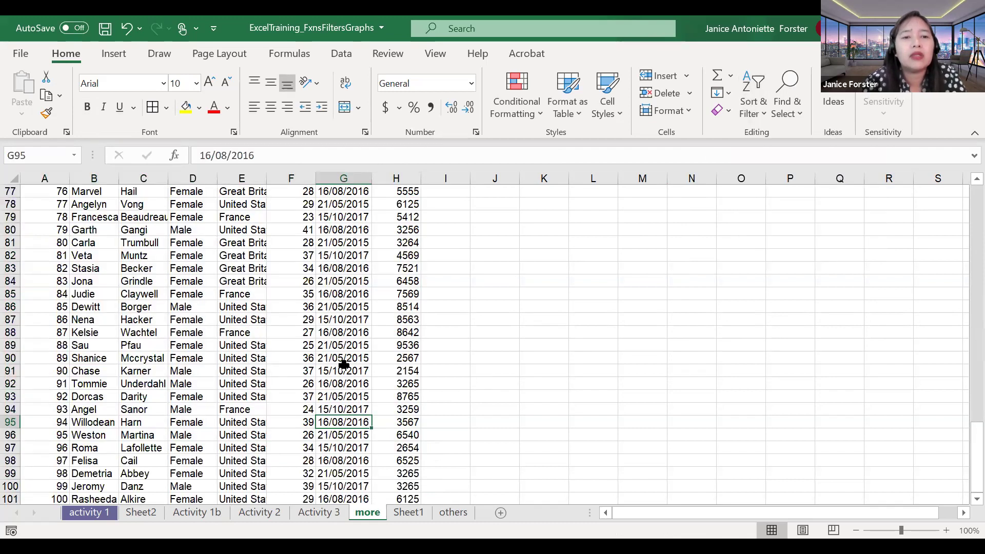
{"action": "scroll", "coordinate": [344, 364], "scroll_direction": "up", "scroll_amount": 20}
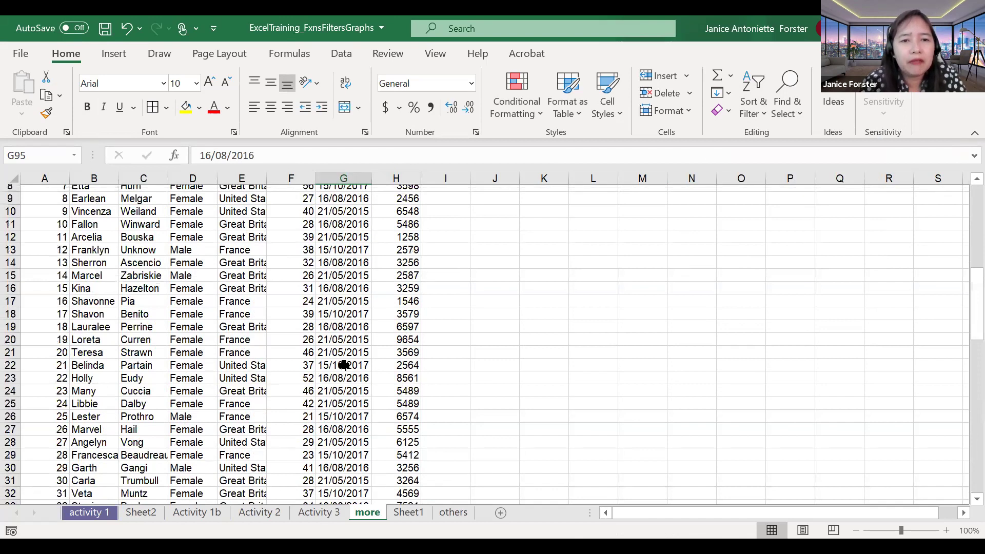
{"action": "scroll", "coordinate": [186, 246], "scroll_direction": "up", "scroll_amount": 3}
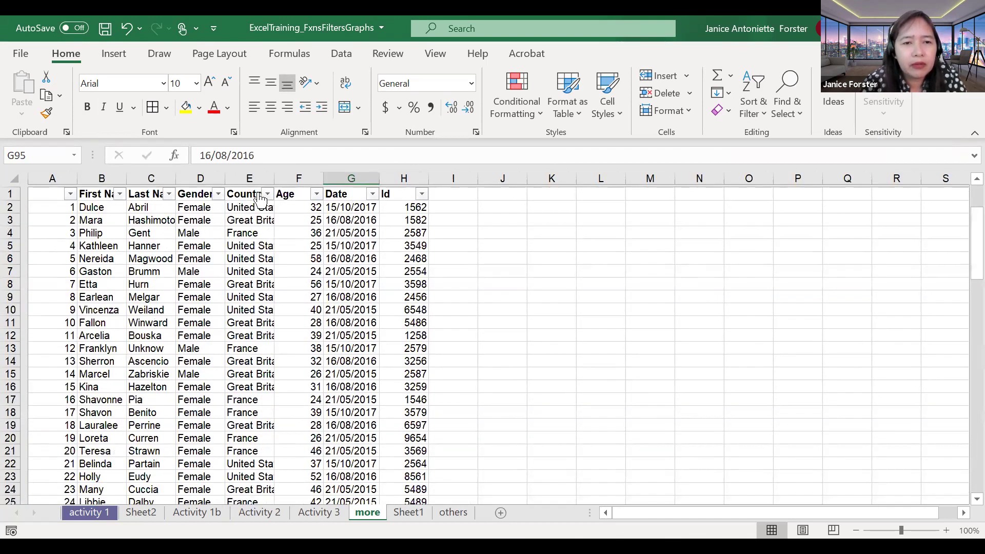
{"action": "scroll", "coordinate": [260, 199], "scroll_direction": "right", "scroll_amount": 1}
Step: Filter Country to Great Britain only, showing 28 of 100 records
{"action": "left_click", "coordinate": [259, 191]}
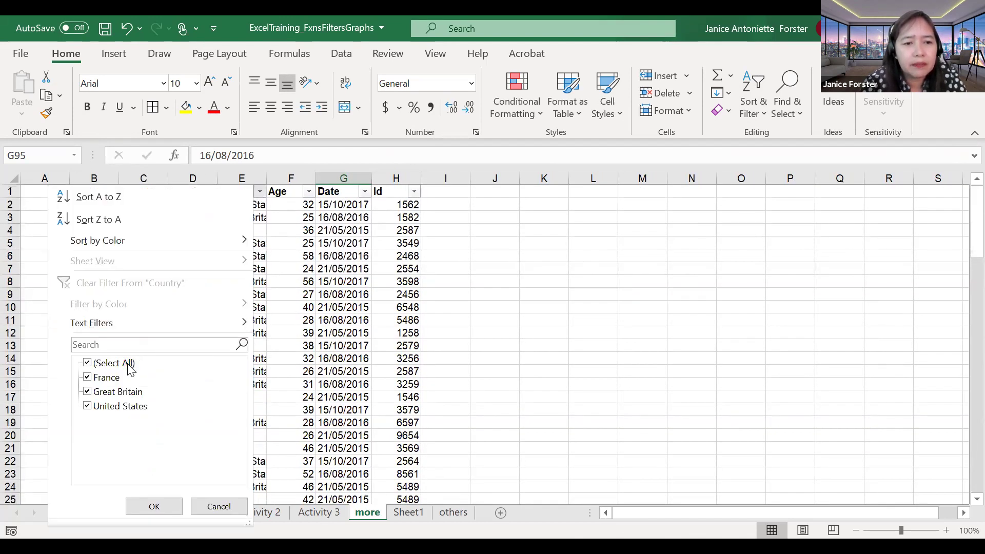
{"action": "left_click", "coordinate": [127, 365]}
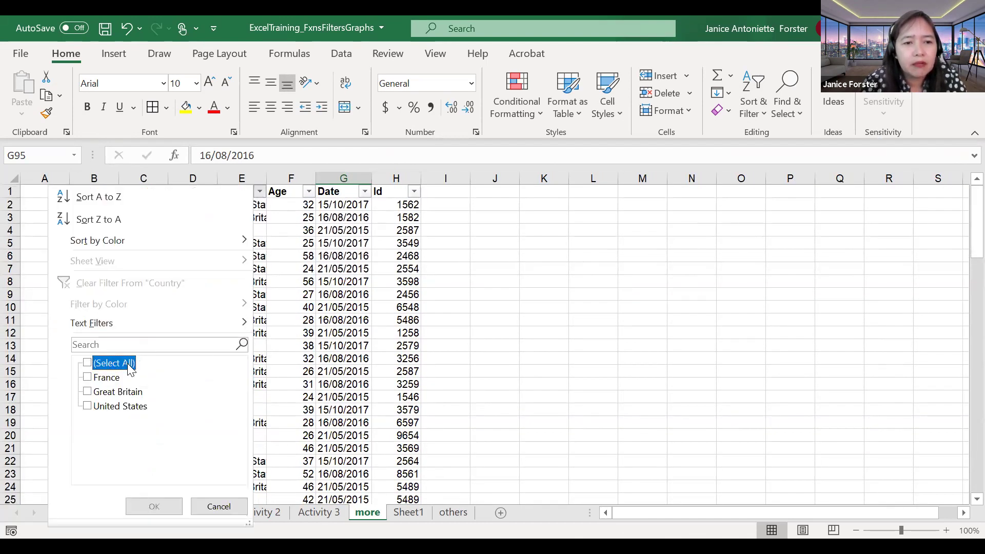
{"action": "left_click", "coordinate": [118, 394]}
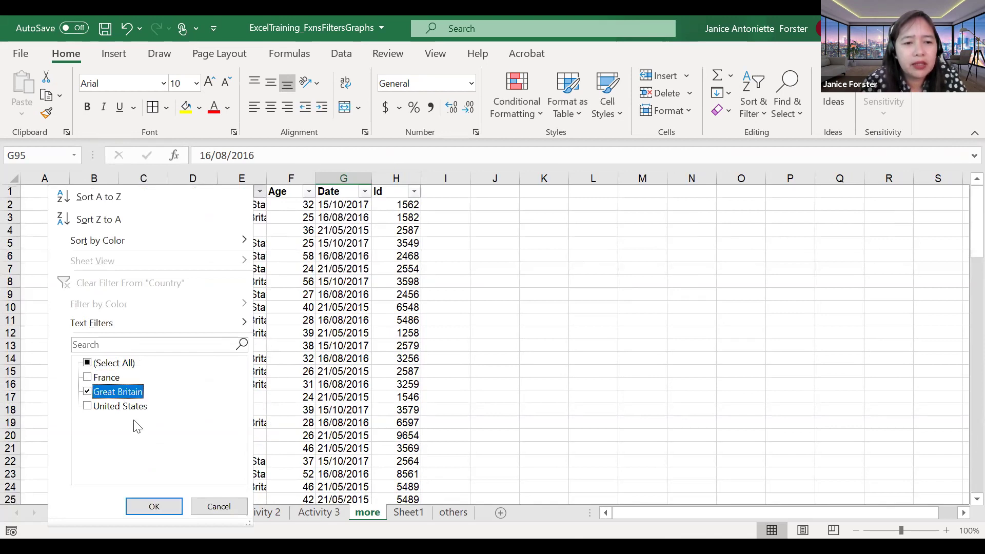
{"action": "left_click", "coordinate": [165, 507]}
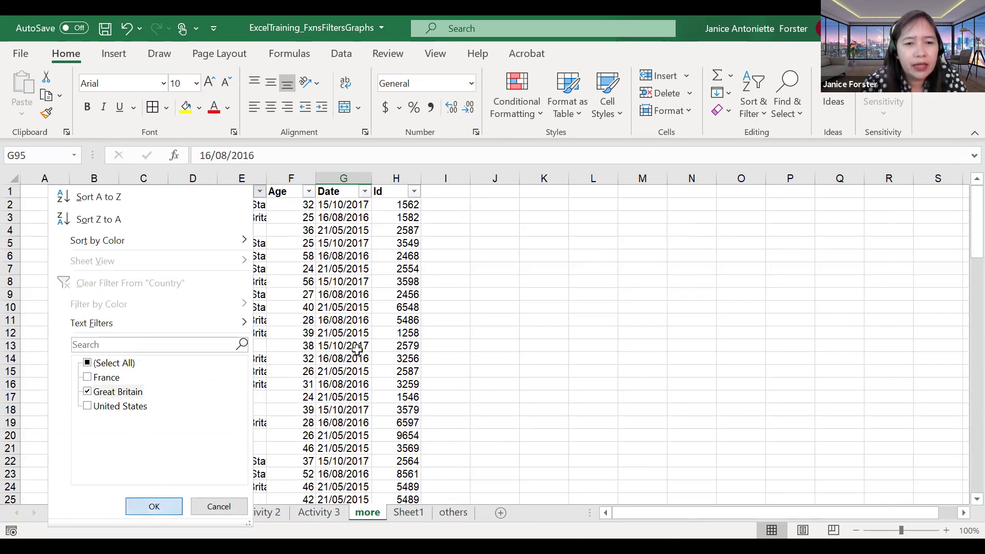
{"action": "scroll", "coordinate": [355, 355], "scroll_direction": "down", "scroll_amount": 5}
{"action": "scroll", "coordinate": [355, 355], "scroll_direction": "up", "scroll_amount": 1}
{"action": "scroll", "coordinate": [318, 344], "scroll_direction": "up", "scroll_amount": 1}
{"action": "scroll", "coordinate": [248, 308], "scroll_direction": "up", "scroll_amount": 2}
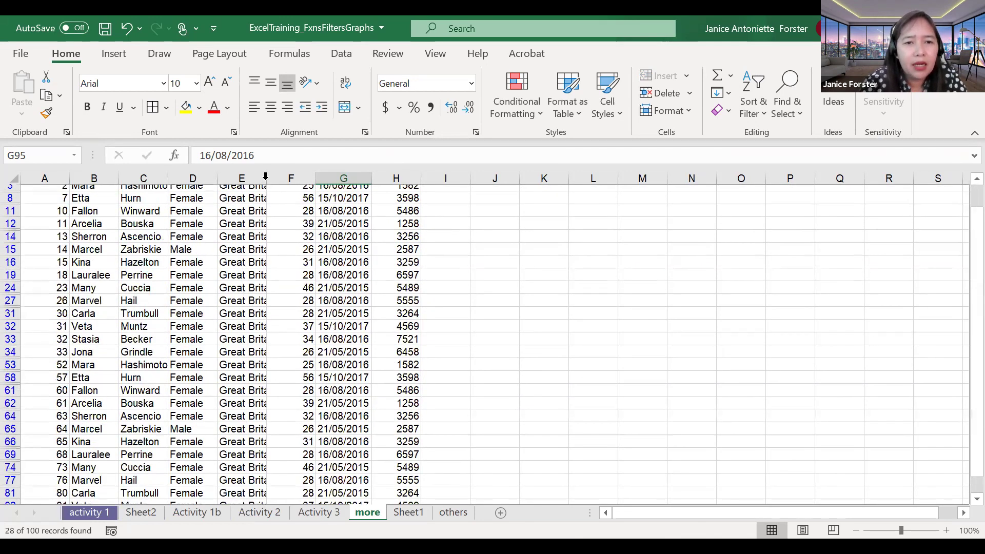
{"action": "scroll", "coordinate": [265, 322], "scroll_direction": "up", "scroll_amount": 1}
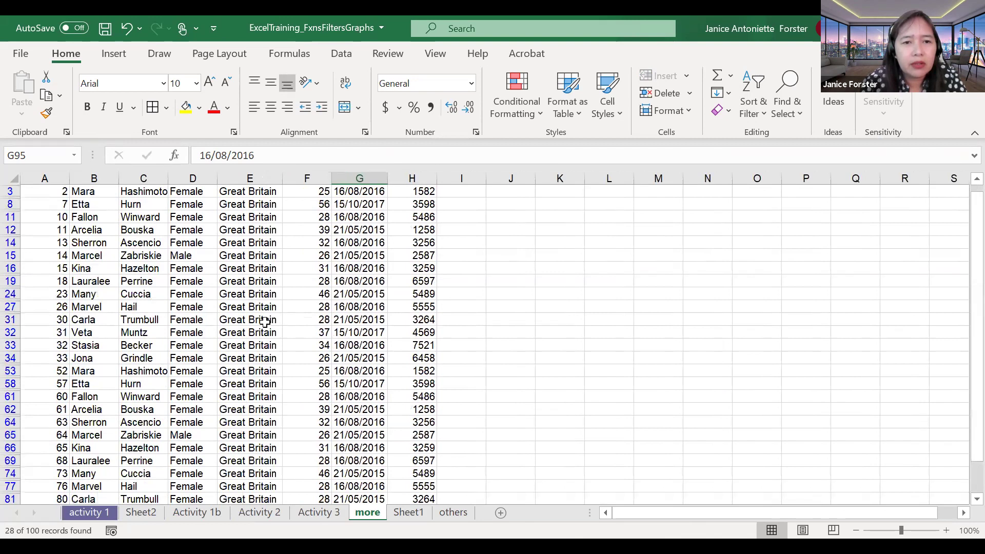
{"action": "scroll", "coordinate": [264, 322], "scroll_direction": "up", "scroll_amount": 1}
{"action": "left_click", "coordinate": [277, 193]}
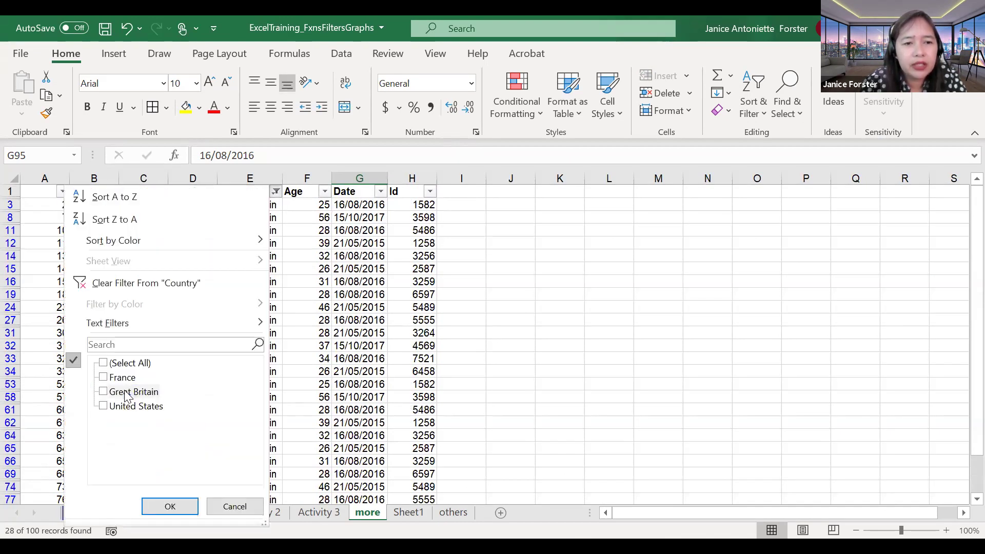
{"action": "left_click", "coordinate": [216, 318]}
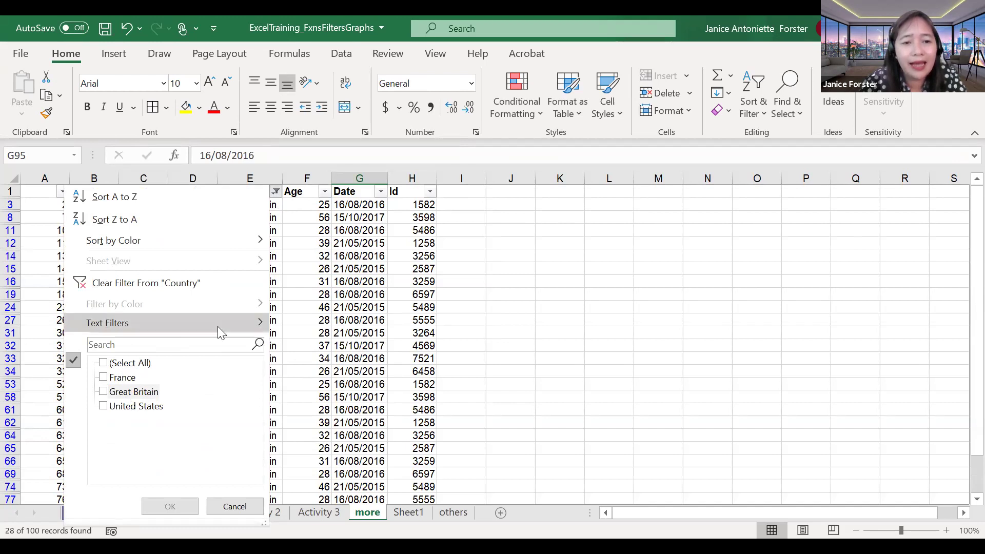
{"action": "left_click", "coordinate": [280, 323]}
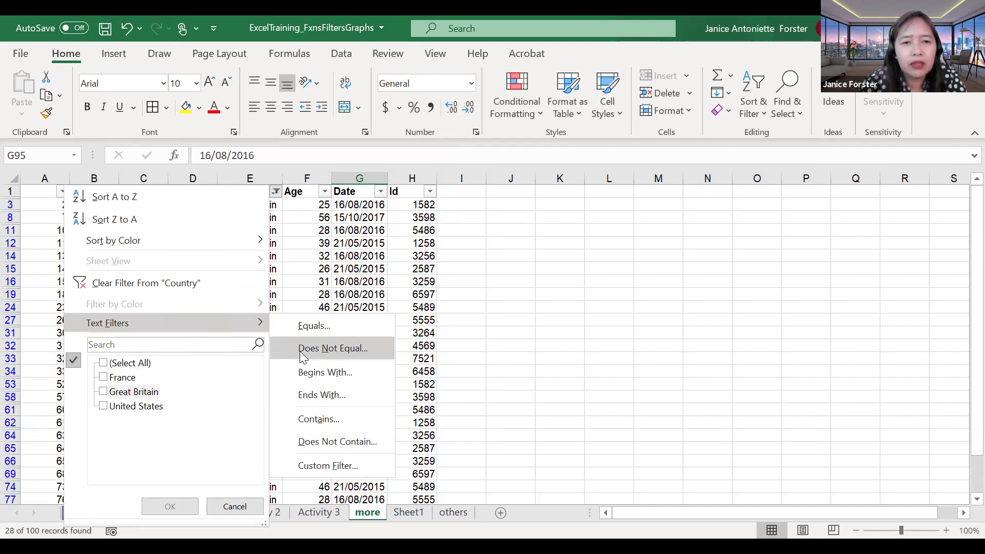
{"action": "key", "text": "Return"}
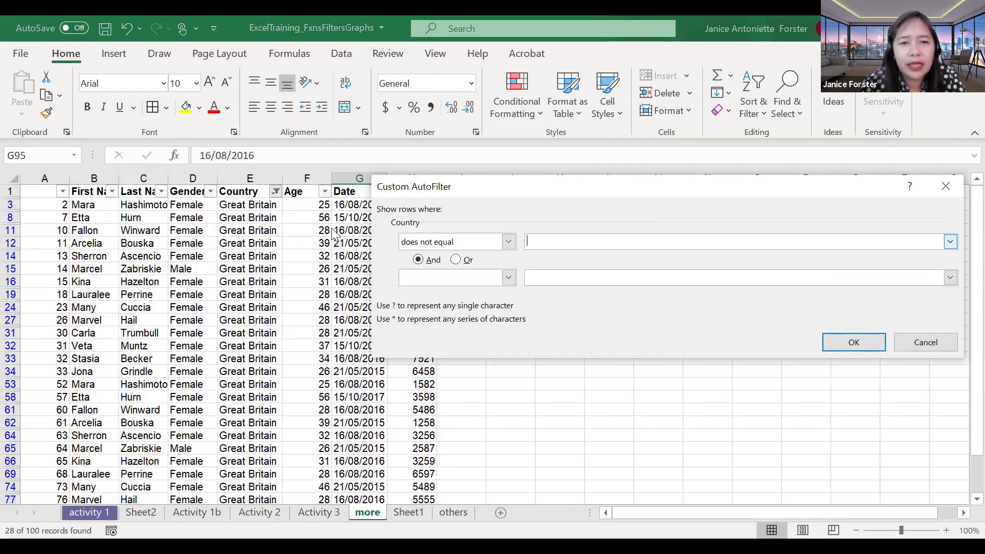
{"action": "left_click", "coordinate": [925, 343]}
{"action": "left_click", "coordinate": [293, 271]}
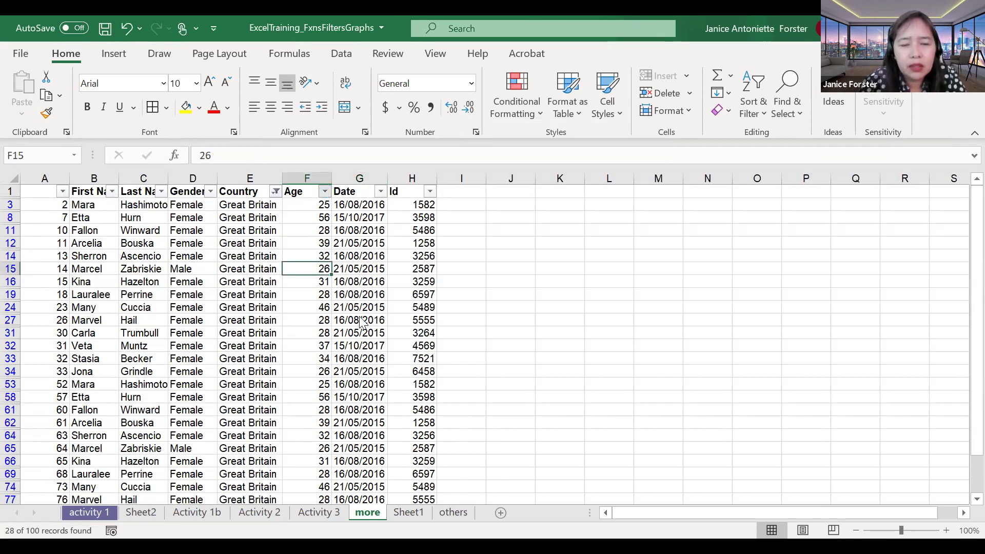
{"action": "left_click", "coordinate": [325, 192]}
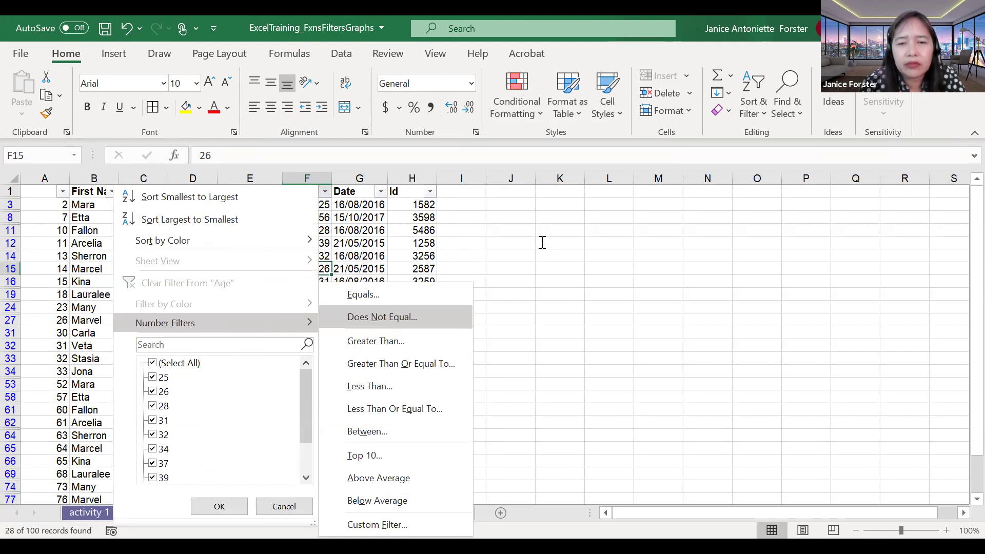
Step: Apply an Age 'does not equal 31' number filter, leaving 26 of 100 records
{"action": "key", "text": "Return"}
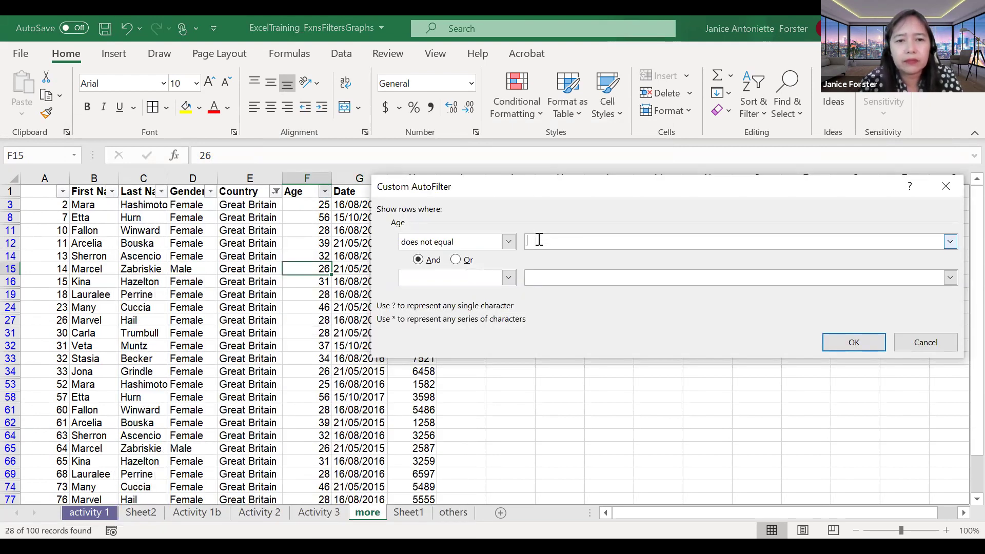
{"action": "type", "text": "31"}
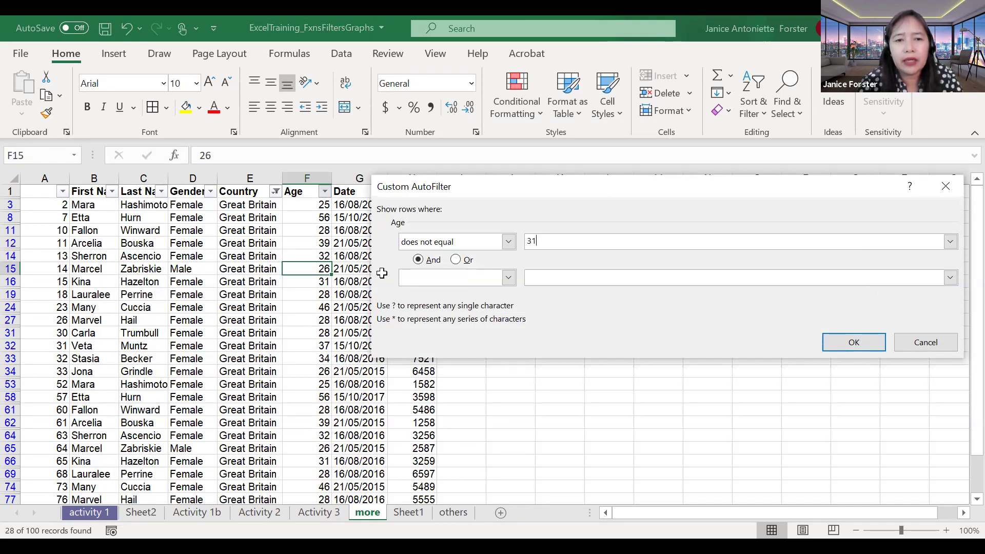
{"action": "key", "text": "Return"}
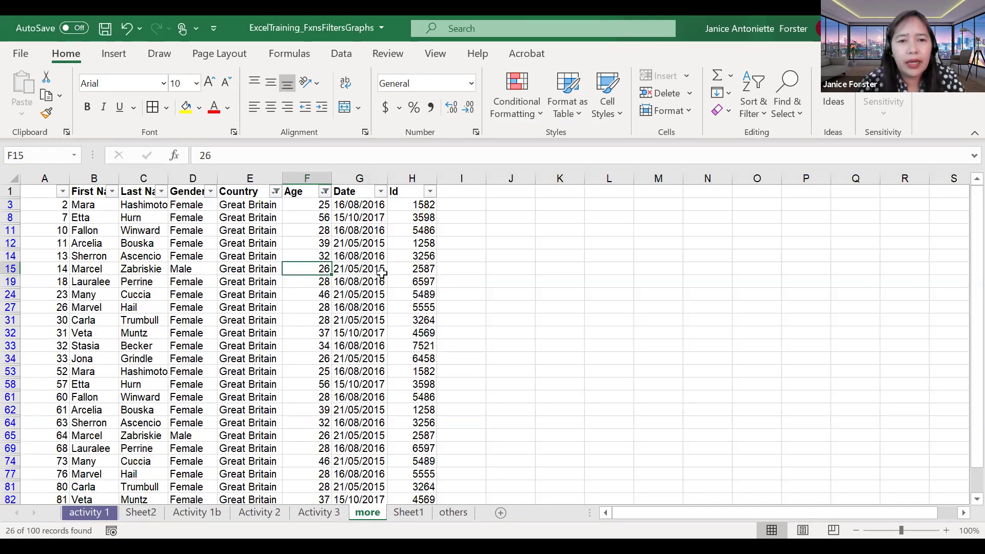
{"action": "scroll", "coordinate": [331, 303], "scroll_direction": "down", "scroll_amount": 2}
{"action": "scroll", "coordinate": [331, 303], "scroll_direction": "up", "scroll_amount": 2}
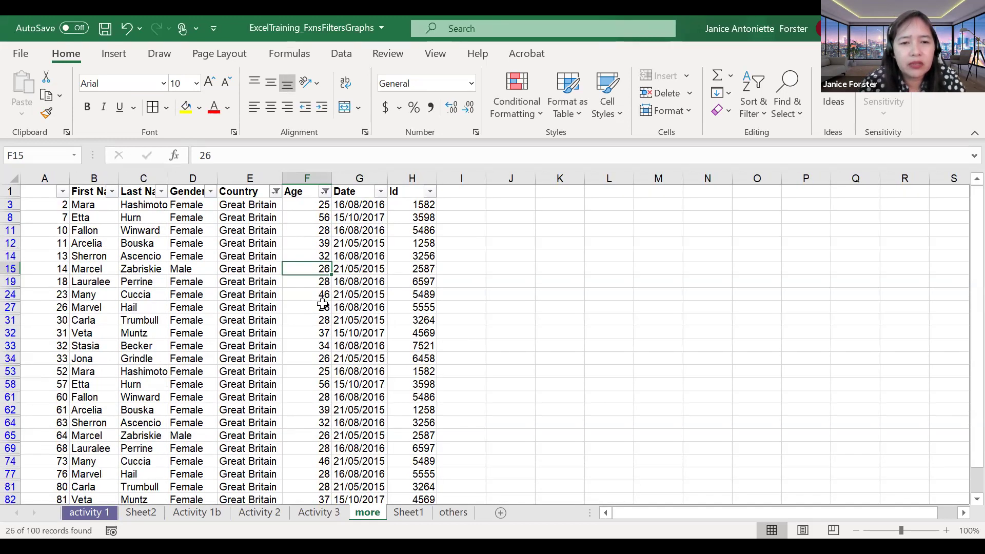
{"action": "scroll", "coordinate": [325, 241], "scroll_direction": "down", "scroll_amount": 1}
{"action": "scroll", "coordinate": [321, 205], "scroll_direction": "up", "scroll_amount": 1}
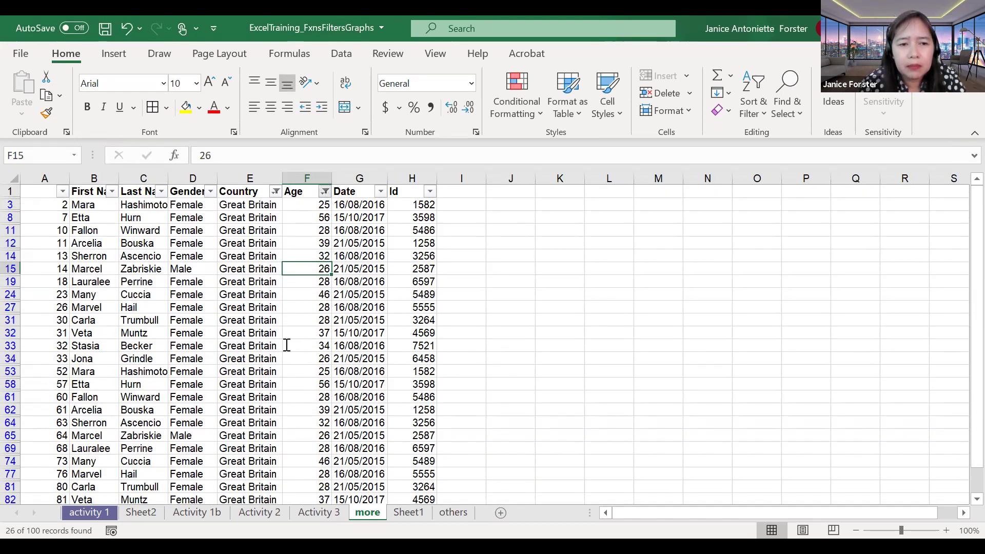
Step: Review the Age checklist, unticking age 31 and then ticking it back
{"action": "left_click", "coordinate": [192, 366]}
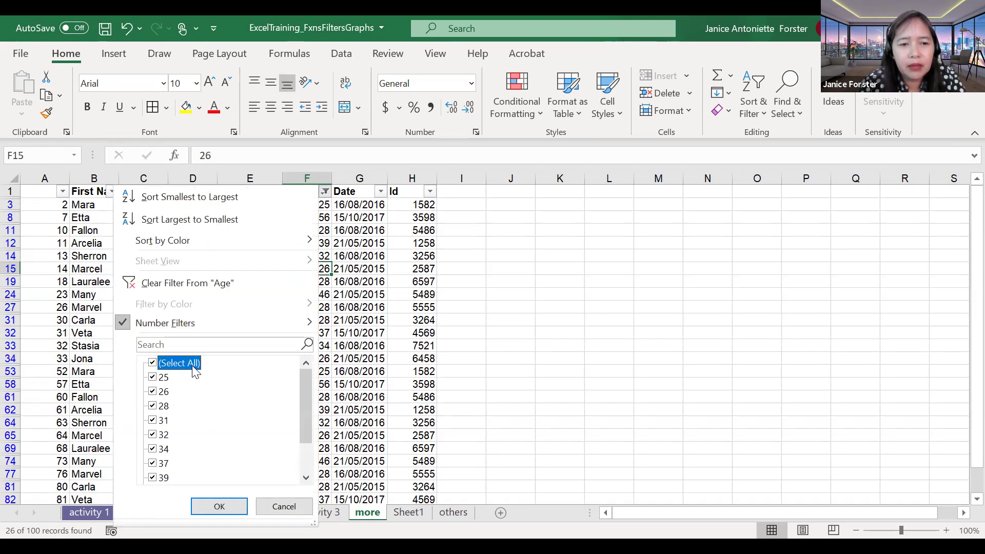
{"action": "left_click", "coordinate": [161, 421]}
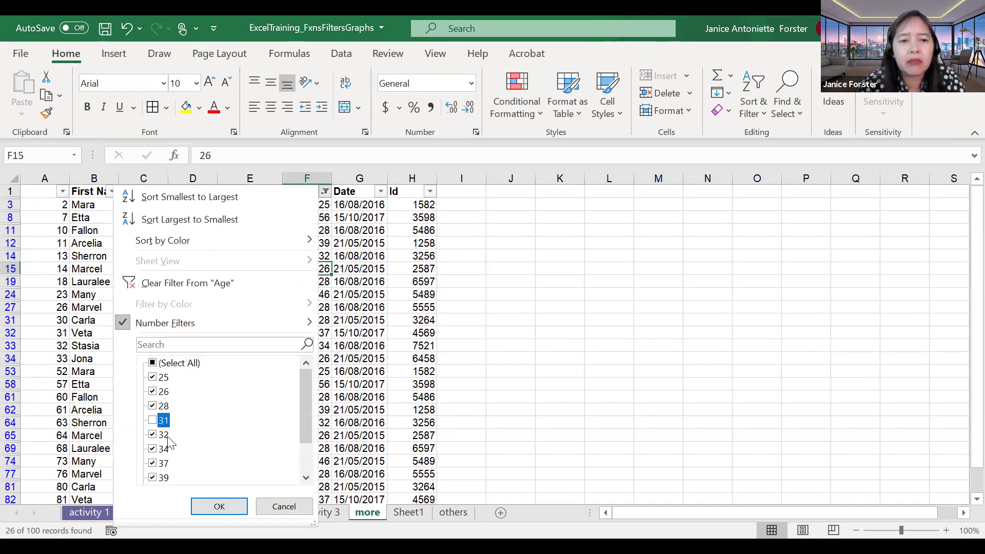
{"action": "left_click", "coordinate": [211, 507]}
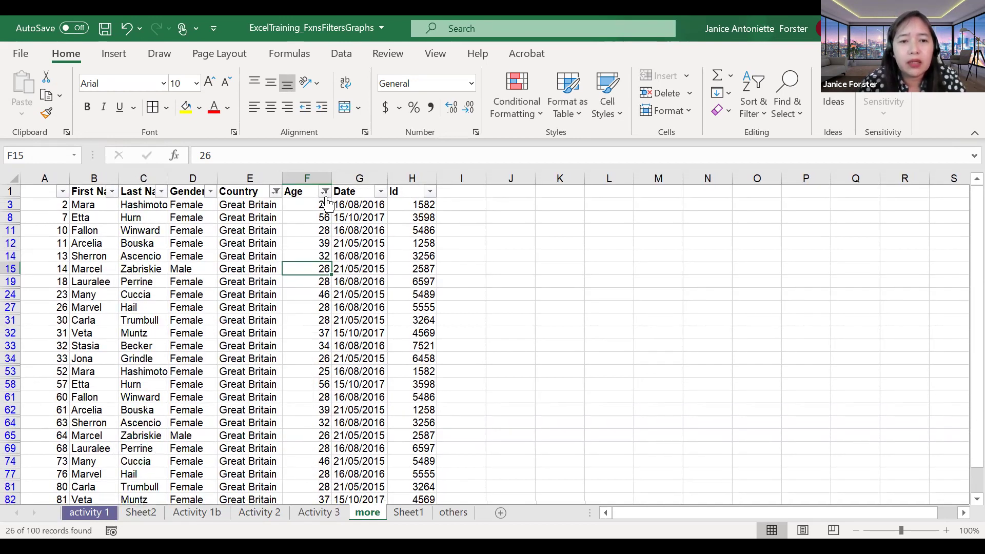
{"action": "left_click", "coordinate": [326, 193]}
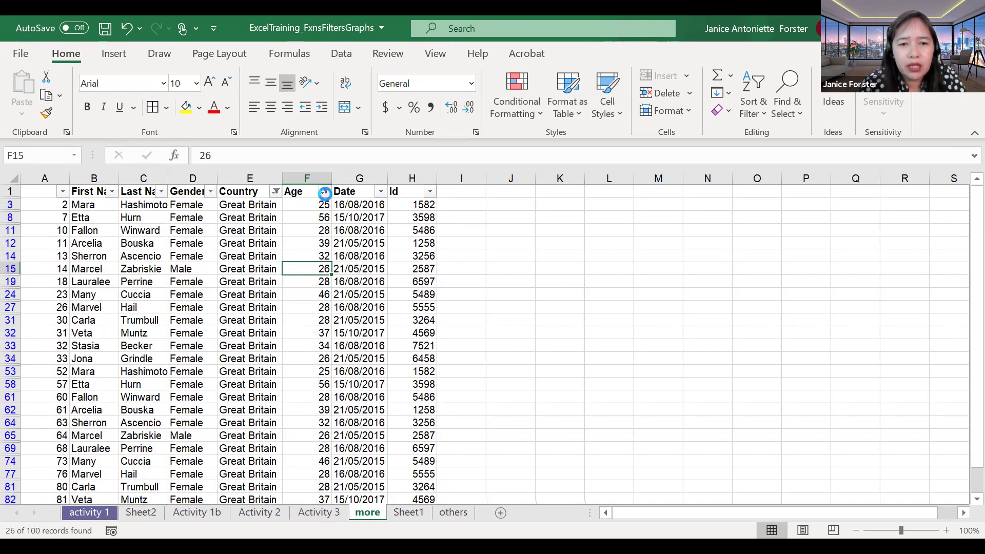
{"action": "left_click", "coordinate": [162, 421]}
{"action": "left_click", "coordinate": [162, 421]}
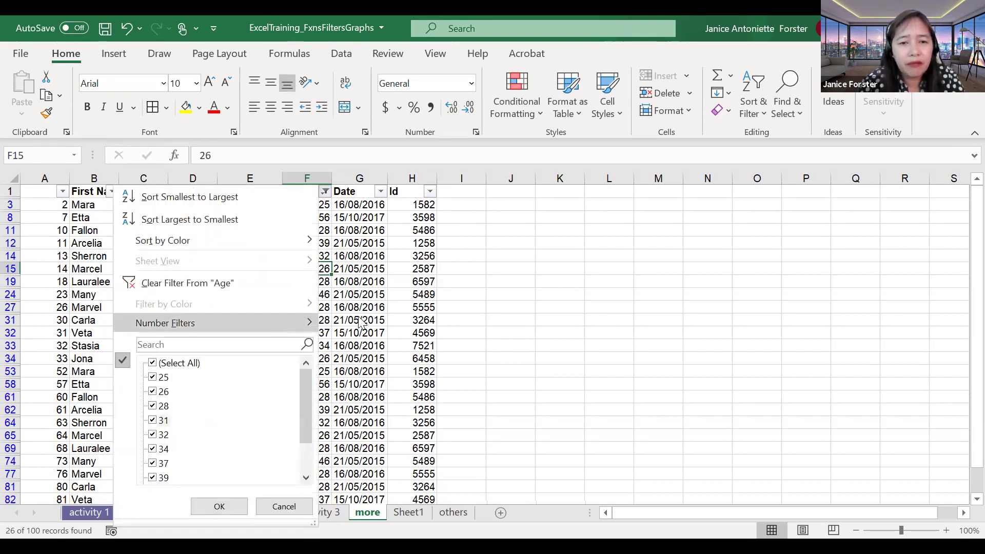
Step: Set a custom Age filter of greater than 40, leaving 4 of 100 records
{"action": "mouse_move", "coordinate": [270, 322]}
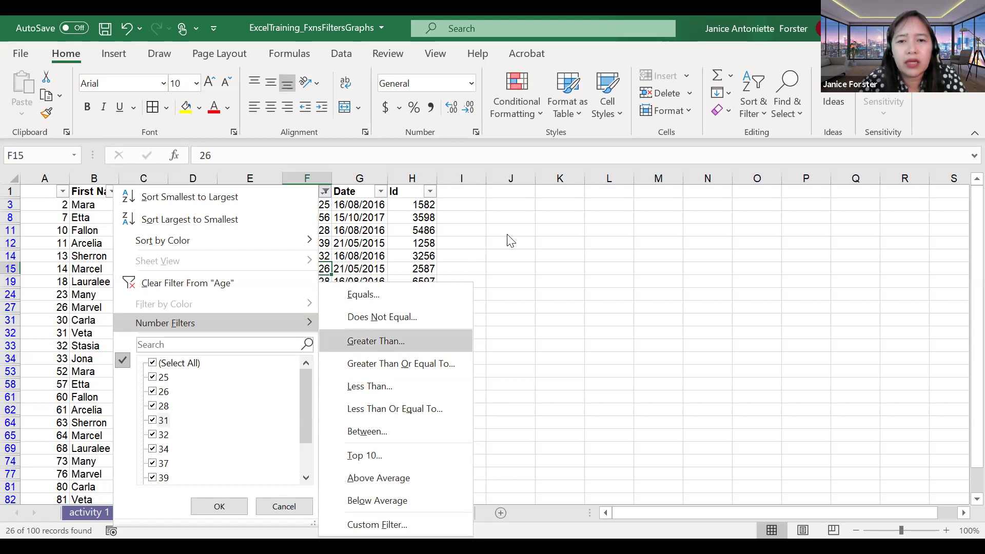
{"action": "key", "text": "Return"}
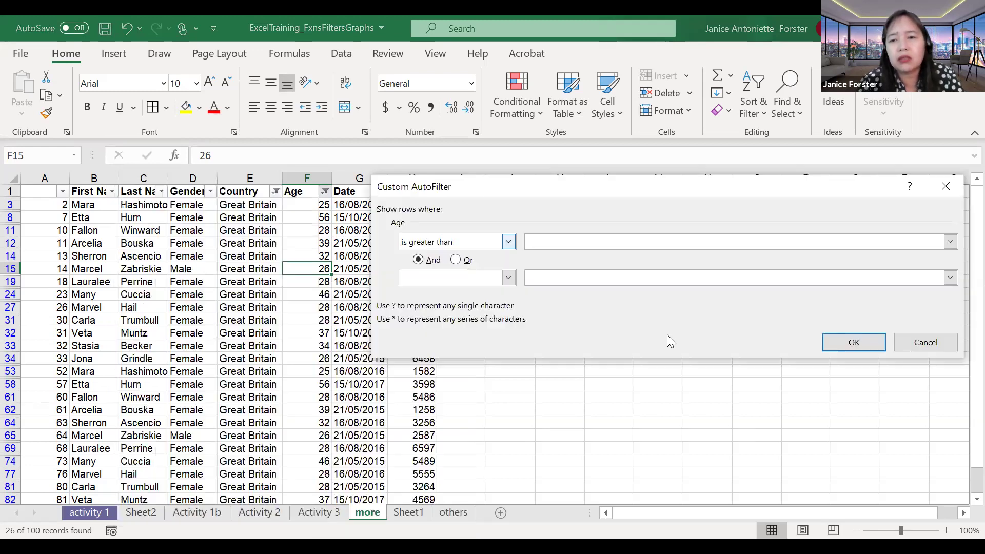
{"action": "left_click", "coordinate": [840, 346]}
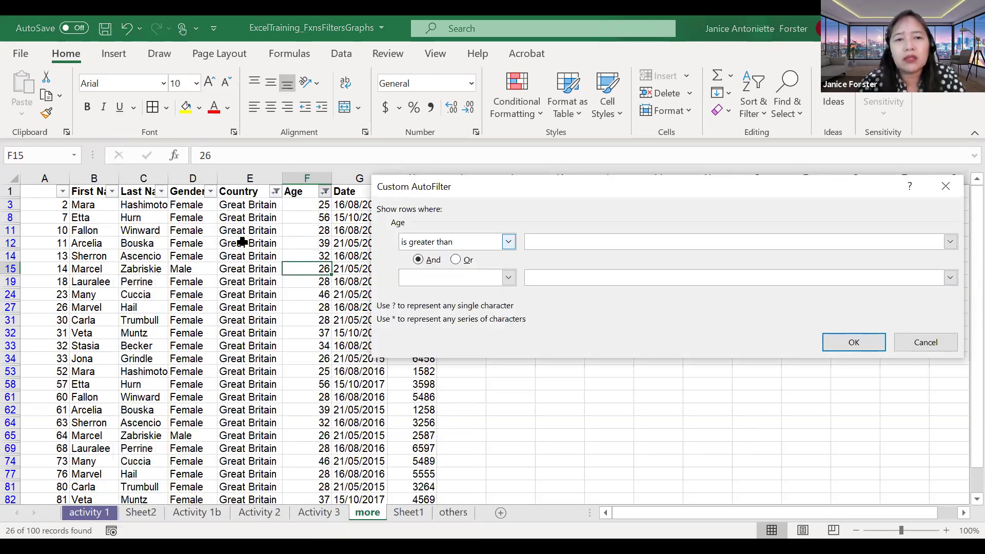
{"action": "scroll", "coordinate": [242, 242], "scroll_direction": "right", "scroll_amount": 1}
{"action": "scroll", "coordinate": [242, 242], "scroll_direction": "right", "scroll_amount": 1}
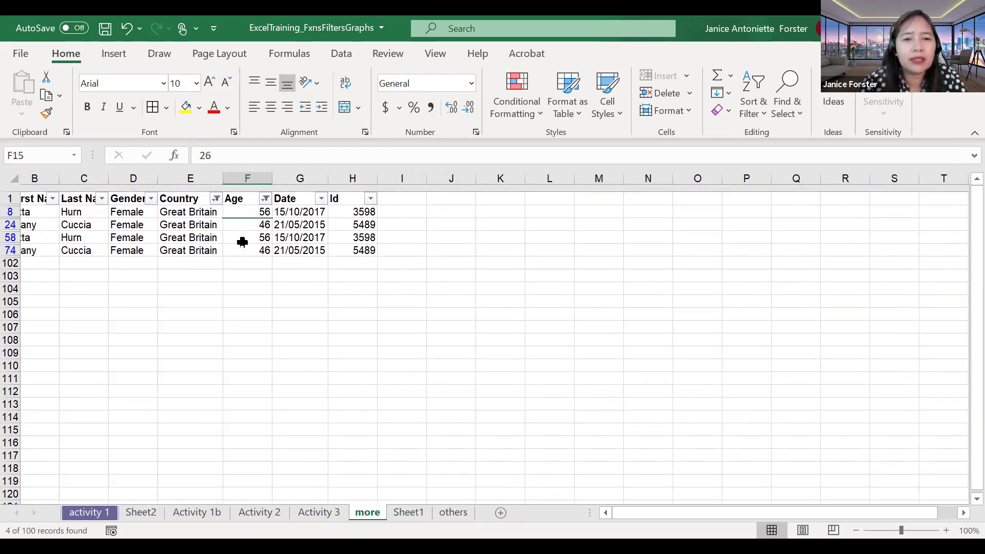
{"action": "scroll", "coordinate": [242, 241], "scroll_direction": "down", "scroll_amount": 1}
{"action": "scroll", "coordinate": [242, 240], "scroll_direction": "up", "scroll_amount": 1}
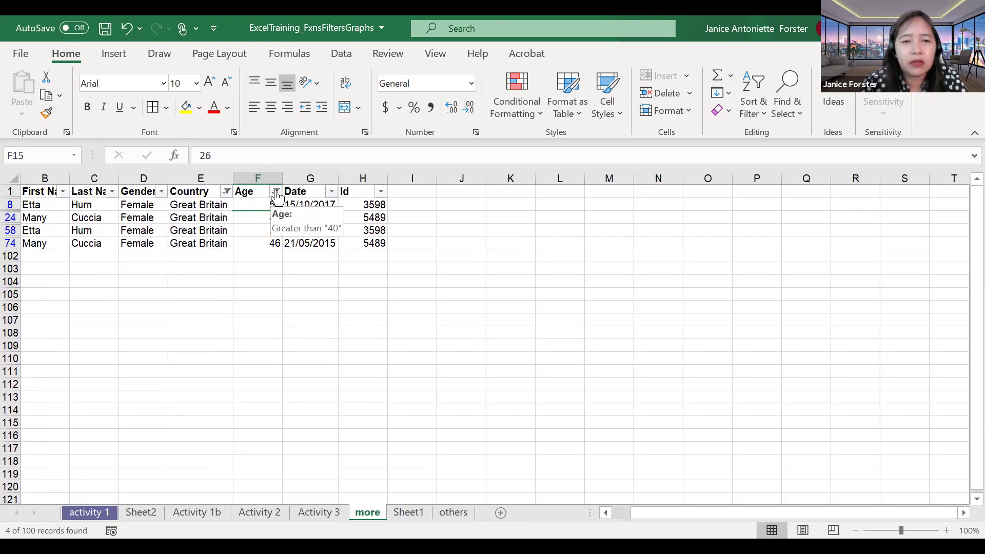
{"action": "left_click", "coordinate": [276, 192]}
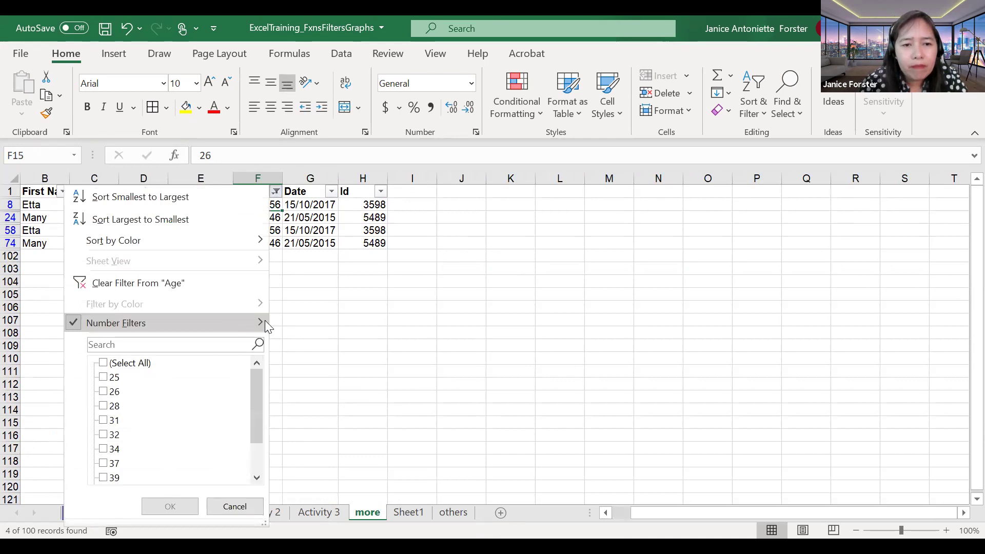
Step: Clear the Age filter and replace it with a custom range of 20 to 30 inclusive
{"action": "left_click", "coordinate": [206, 283]}
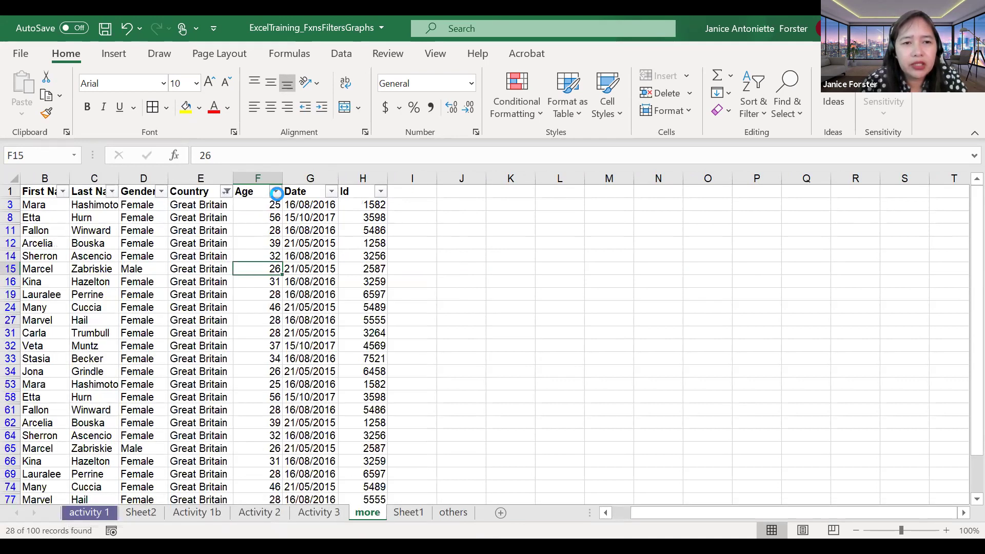
{"action": "left_click", "coordinate": [276, 191]}
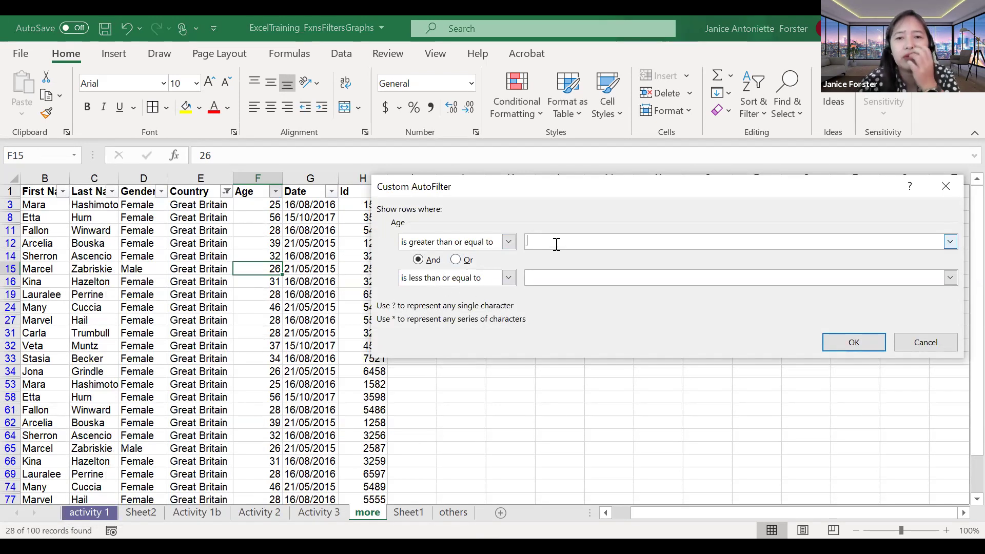
{"action": "left_click", "coordinate": [557, 244]}
{"action": "type", "text": "20"}
{"action": "left_click", "coordinate": [558, 277]}
{"action": "type", "text": "30"}
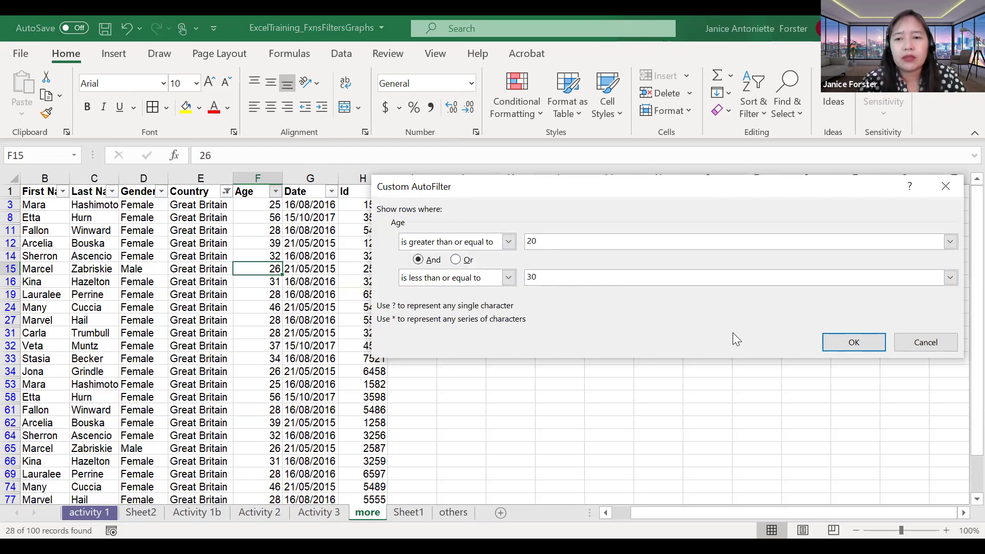
{"action": "left_click", "coordinate": [828, 344]}
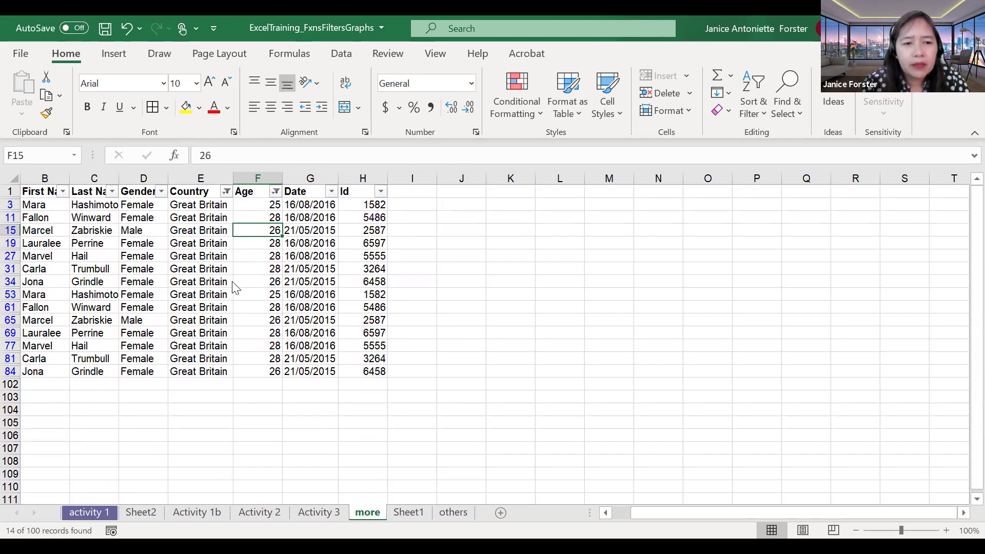
Step: Check the Age dropdown and the 14 remaining records, all aged 25 to 28
{"action": "key", "text": "alt+Down"}
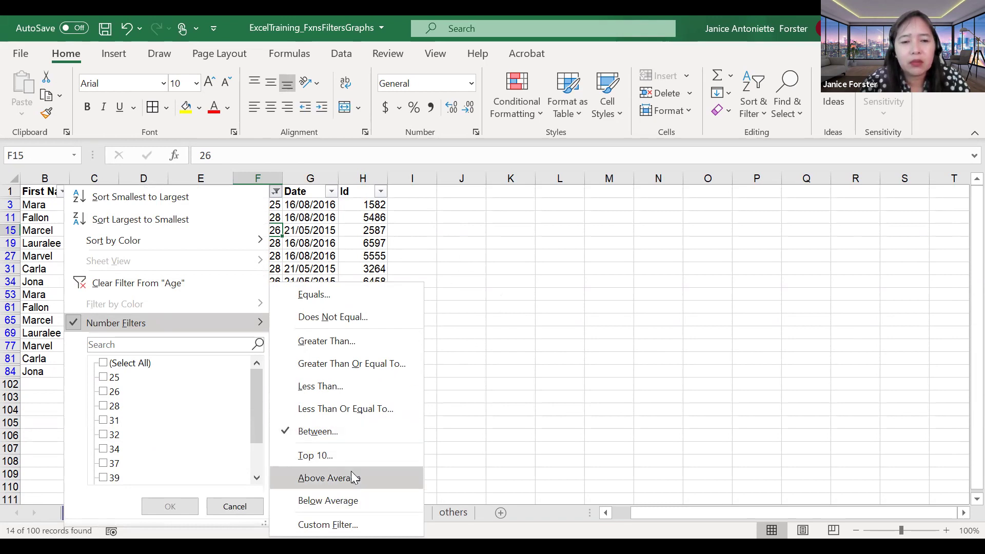
{"action": "left_click", "coordinate": [464, 231]}
{"action": "scroll", "coordinate": [465, 231], "scroll_direction": "left", "scroll_amount": 1}
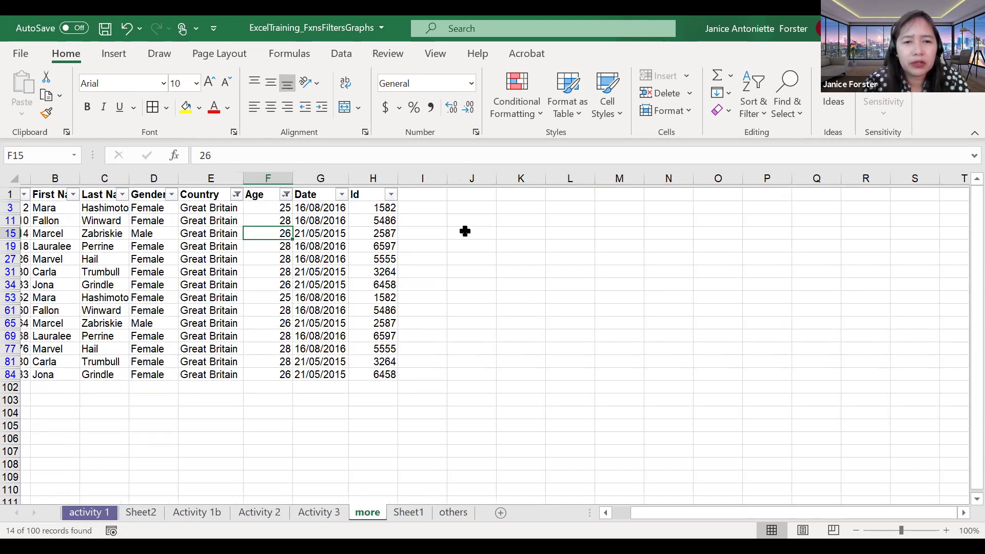
{"action": "scroll", "coordinate": [465, 231], "scroll_direction": "down", "scroll_amount": 1}
{"action": "scroll", "coordinate": [465, 231], "scroll_direction": "up", "scroll_amount": 1}
{"action": "scroll", "coordinate": [465, 231], "scroll_direction": "up", "scroll_amount": 1}
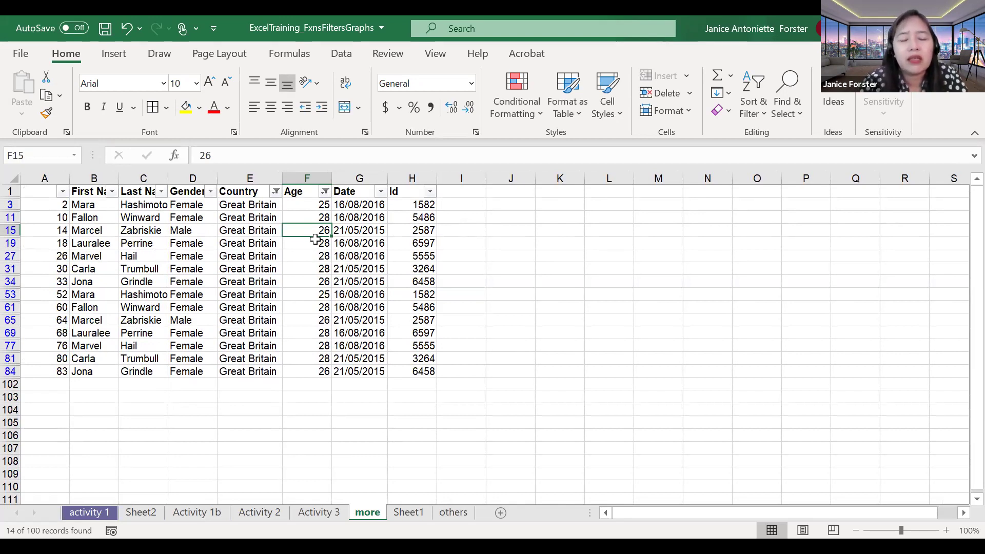
{"action": "left_click", "coordinate": [252, 229]}
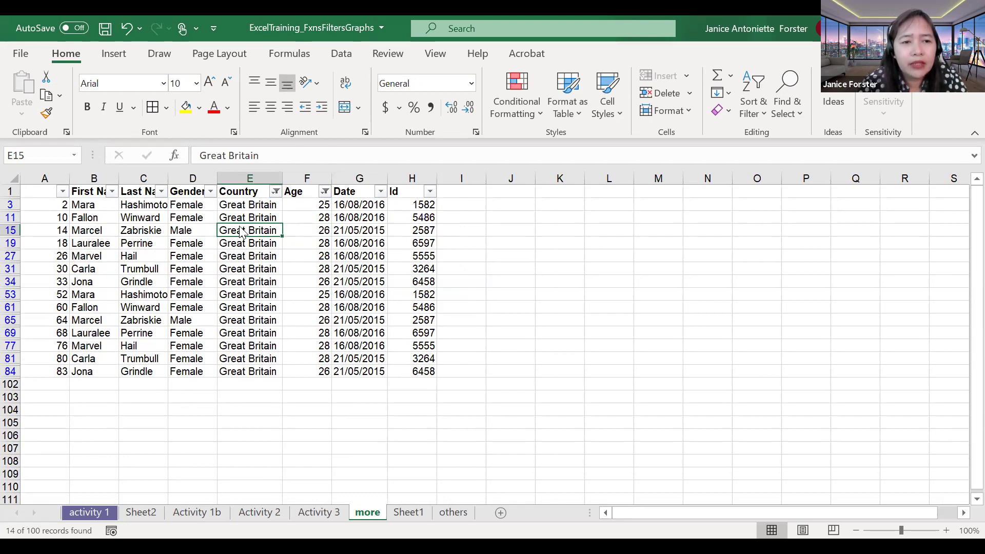
Step: Choose Clear Filter From 'Country' so all countries return, 46 of 100 records showing
{"action": "key", "text": "alt+Down"}
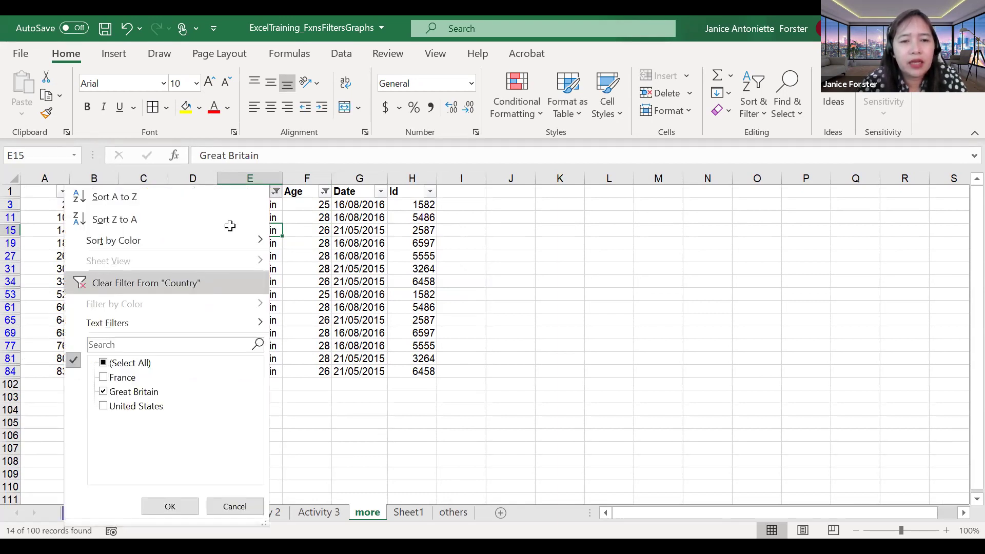
{"action": "key", "text": "Return"}
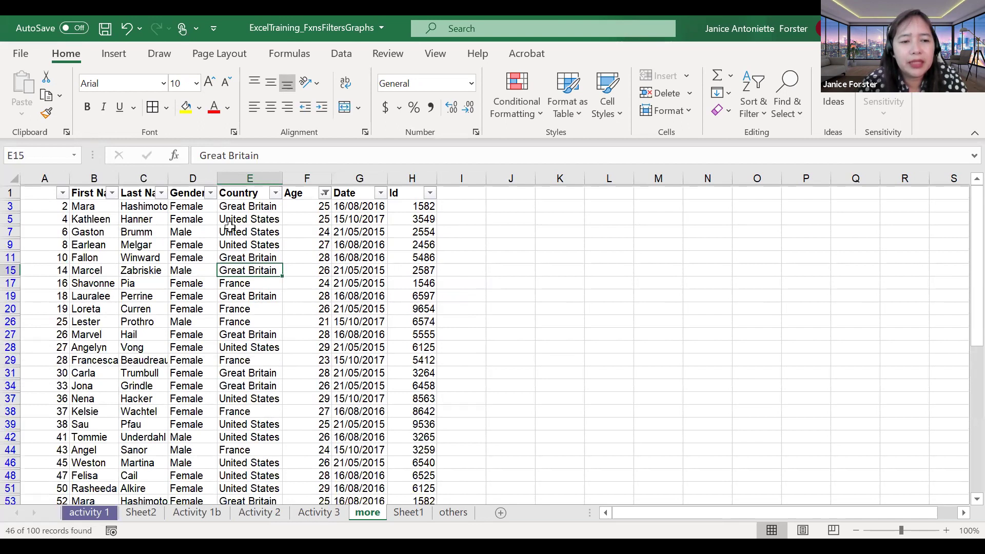
{"action": "scroll", "coordinate": [230, 226], "scroll_direction": "down", "scroll_amount": 2}
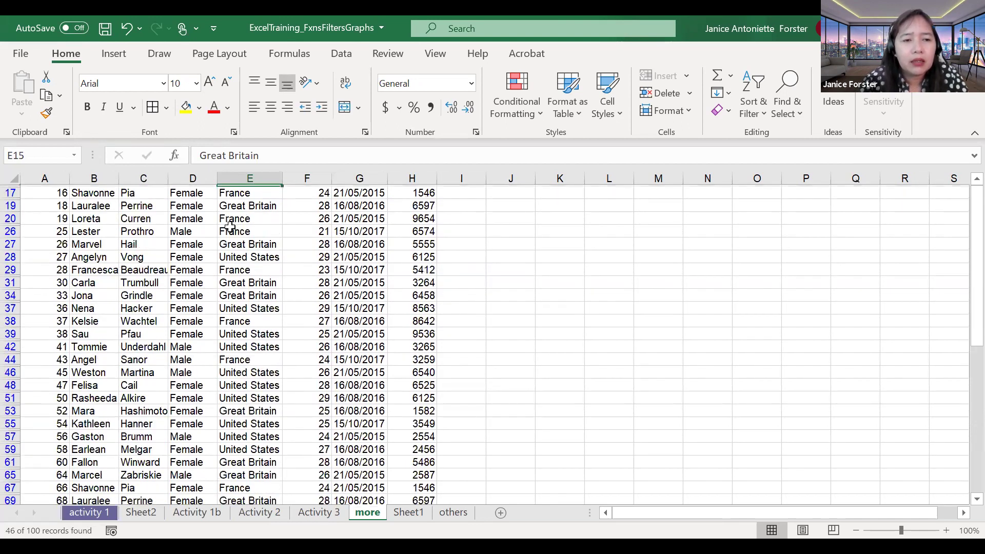
{"action": "scroll", "coordinate": [230, 226], "scroll_direction": "down", "scroll_amount": 2}
{"action": "scroll", "coordinate": [110, 202], "scroll_direction": "up", "scroll_amount": 5}
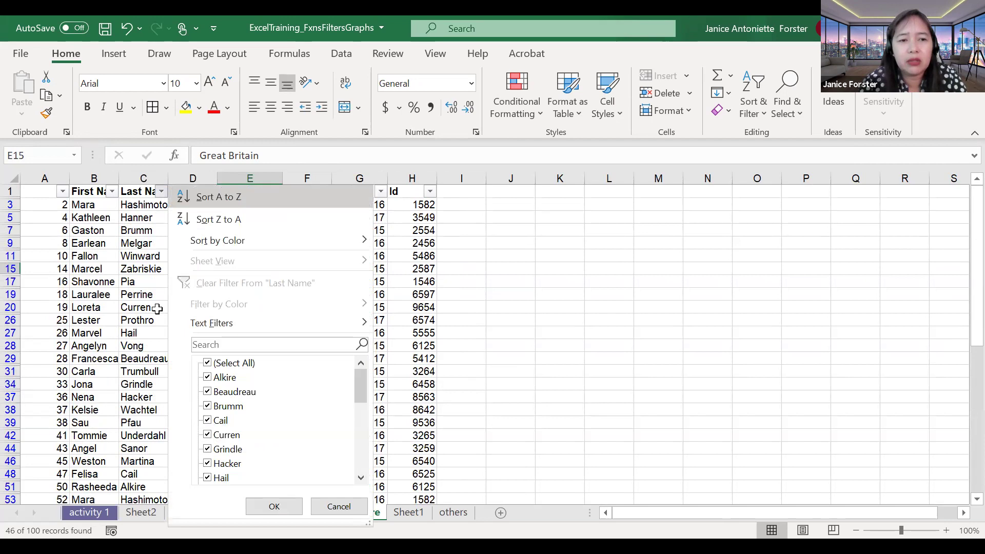
Step: Sort the filtered table by Last Name A to Z
{"action": "key", "text": "s"}
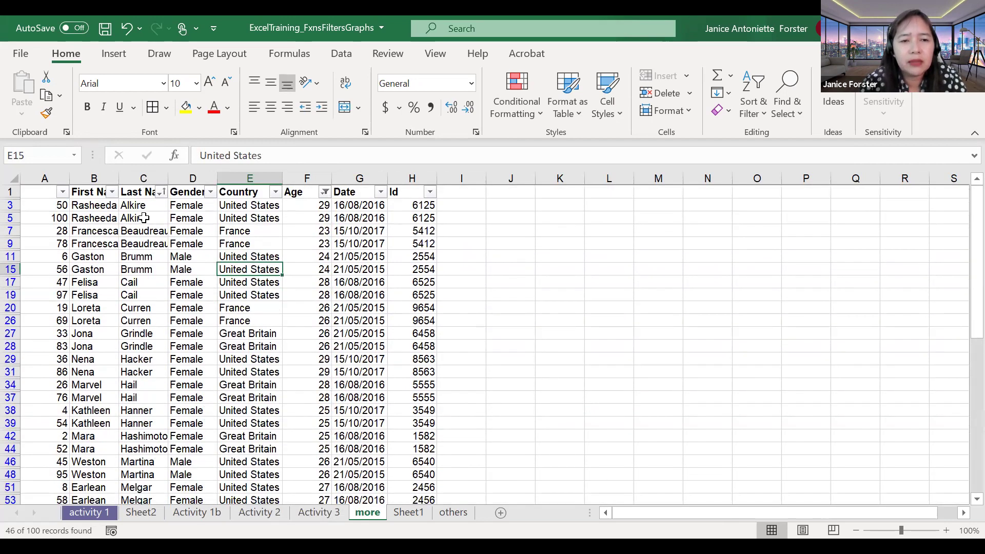
{"action": "scroll", "coordinate": [144, 218], "scroll_direction": "down", "scroll_amount": 4}
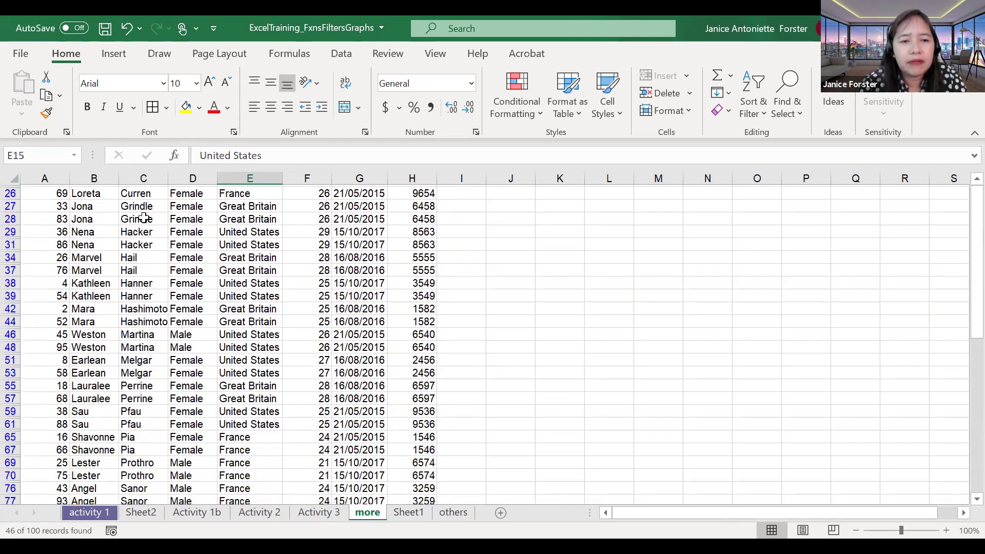
{"action": "scroll", "coordinate": [144, 218], "scroll_direction": "down", "scroll_amount": 1}
{"action": "scroll", "coordinate": [145, 217], "scroll_direction": "up", "scroll_amount": 2}
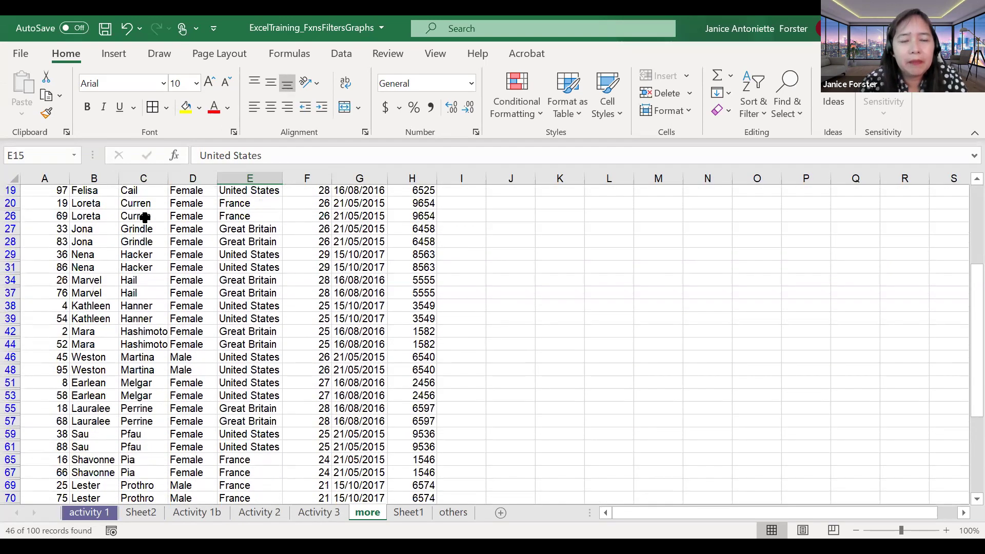
{"action": "scroll", "coordinate": [145, 217], "scroll_direction": "up", "scroll_amount": 3}
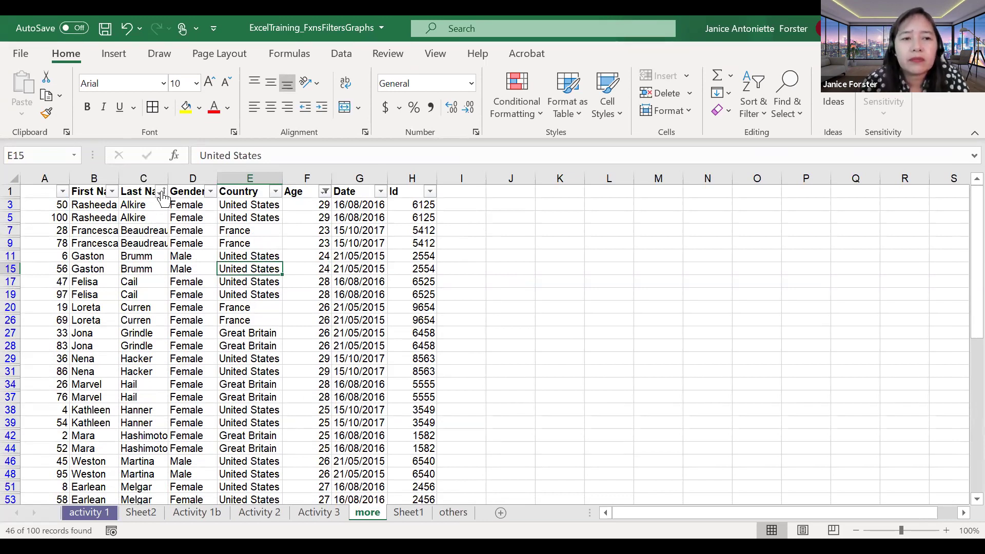
Step: Re-sort Last Name Z to A so Zabriskie comes first
{"action": "left_click", "coordinate": [162, 193]}
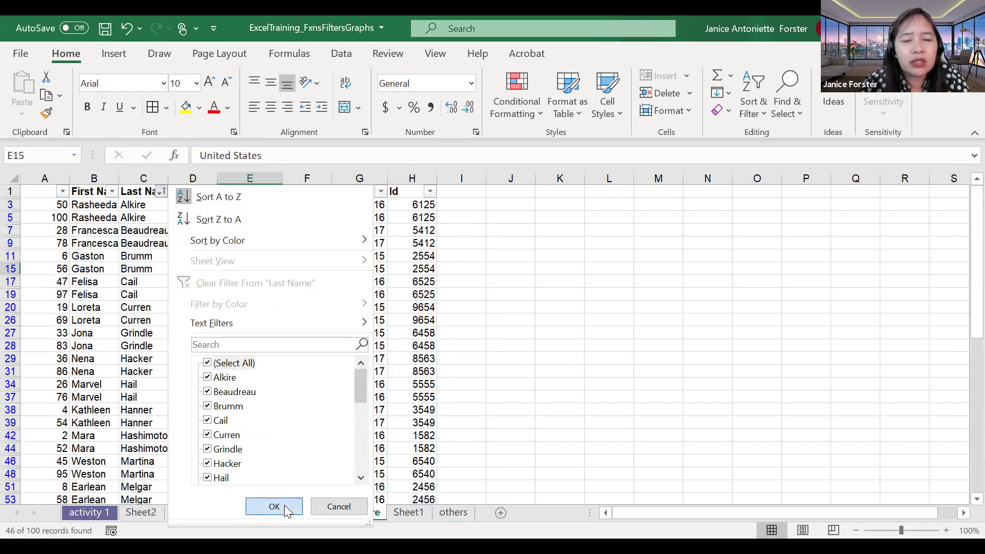
{"action": "left_click", "coordinate": [278, 199]}
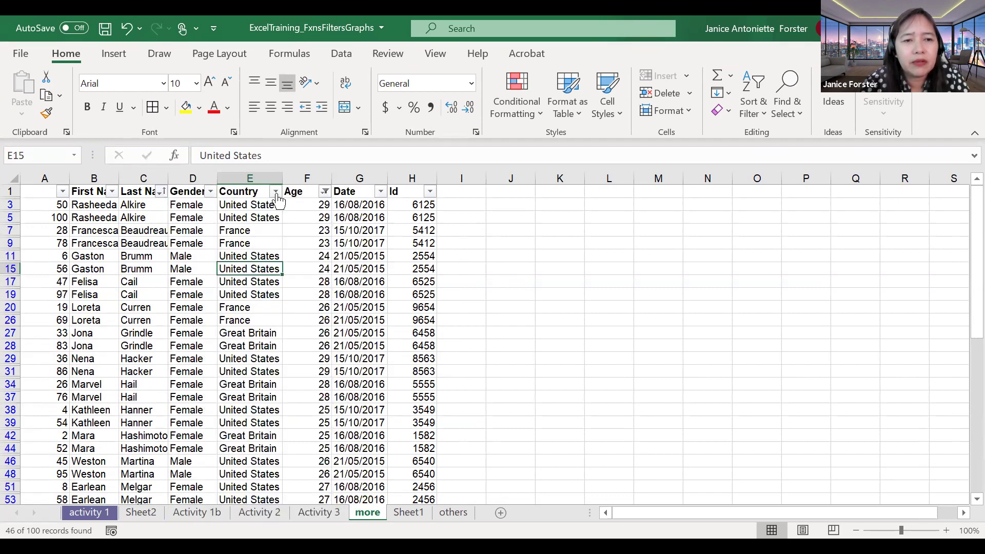
{"action": "left_click", "coordinate": [162, 192]}
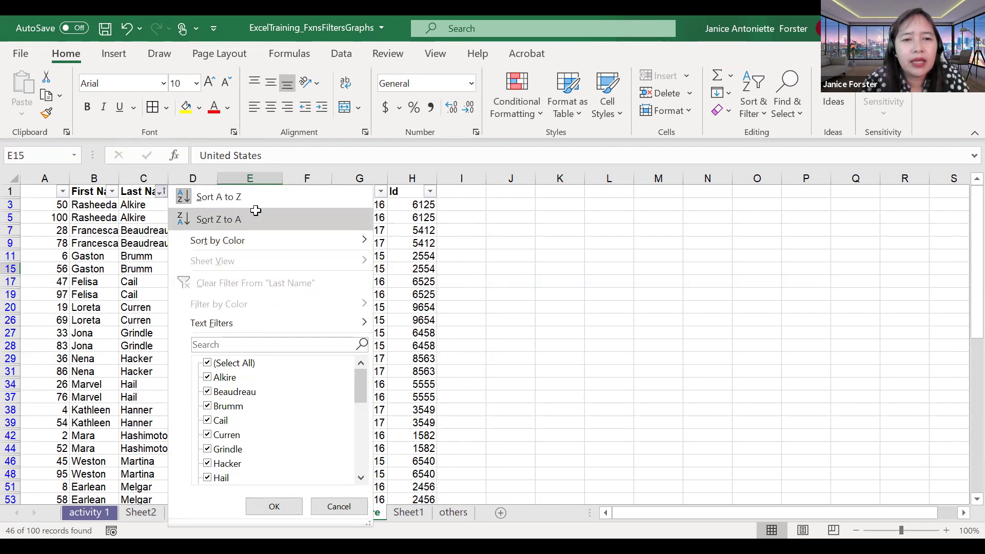
{"action": "left_click", "coordinate": [255, 210]}
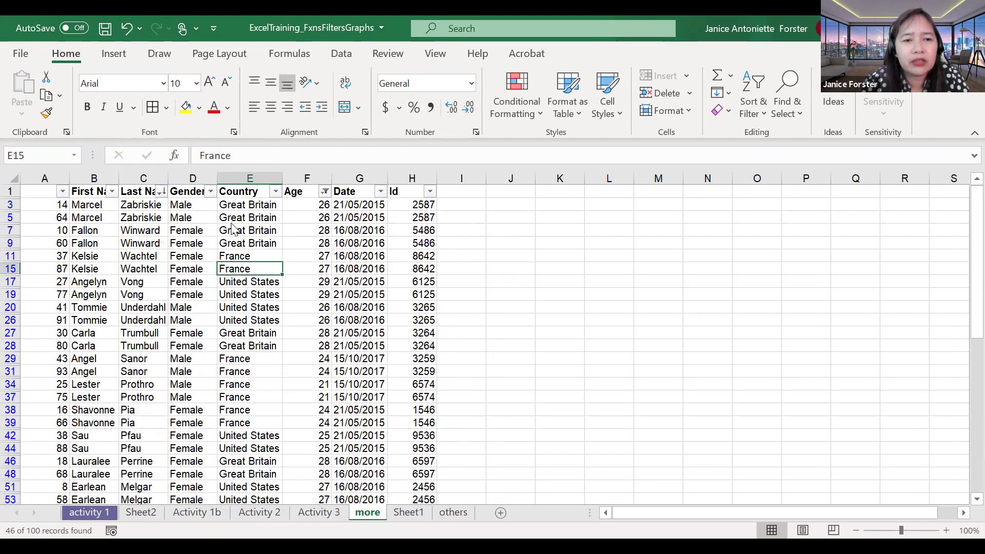
{"action": "left_click", "coordinate": [276, 191]}
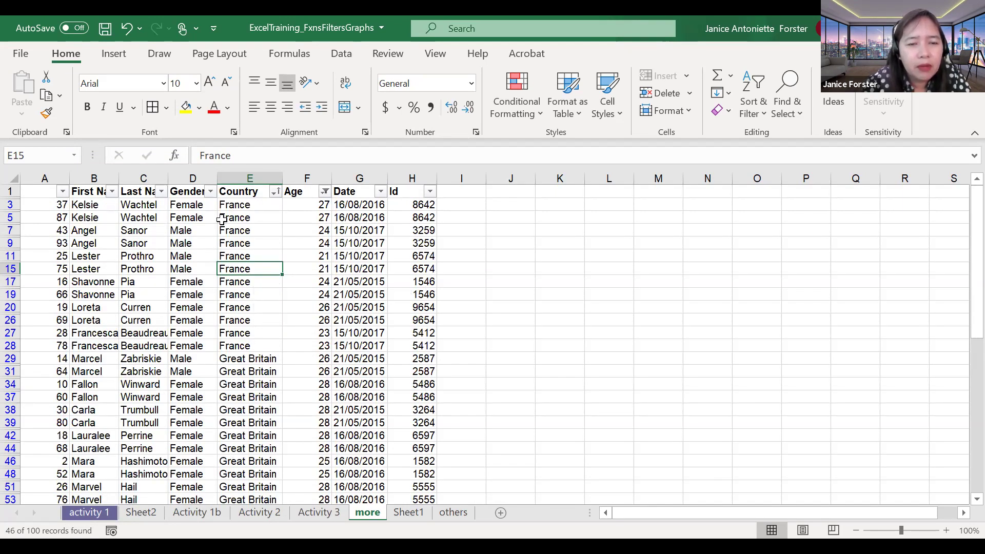
Step: Highlight the France rows in the Country and Last Name columns to show last names Z to A
{"action": "left_click_drag", "start_coordinate": [231, 207], "coordinate": [246, 351]}
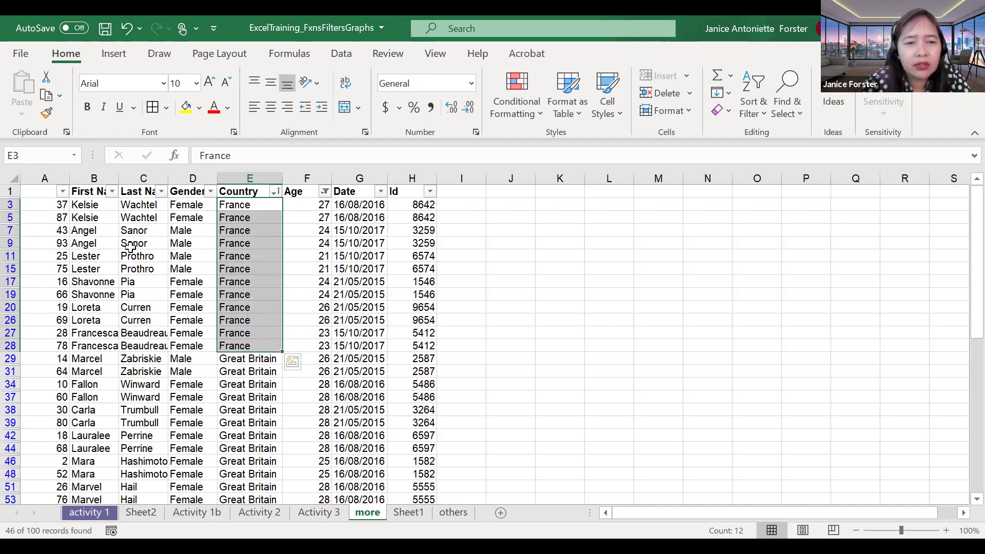
{"action": "left_click_drag", "start_coordinate": [137, 203], "coordinate": [135, 343]}
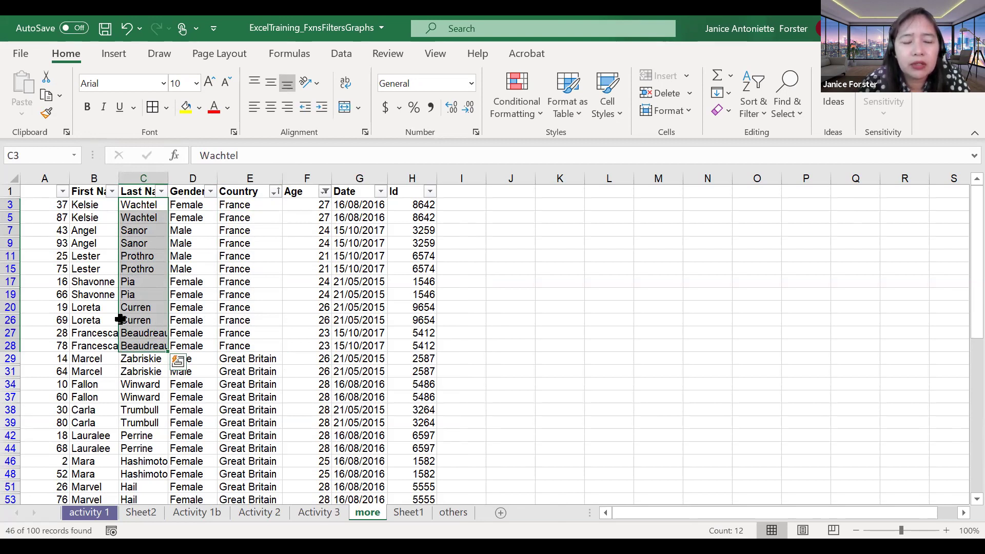
{"action": "scroll", "coordinate": [199, 368], "scroll_direction": "down", "scroll_amount": 1}
{"action": "scroll", "coordinate": [200, 369], "scroll_direction": "down", "scroll_amount": 5}
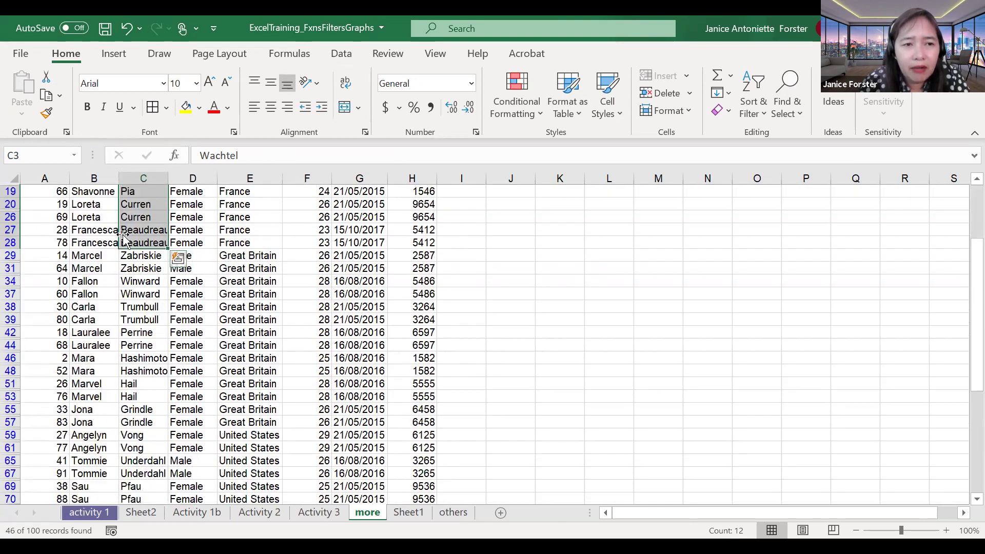
{"action": "left_click", "coordinate": [101, 232]}
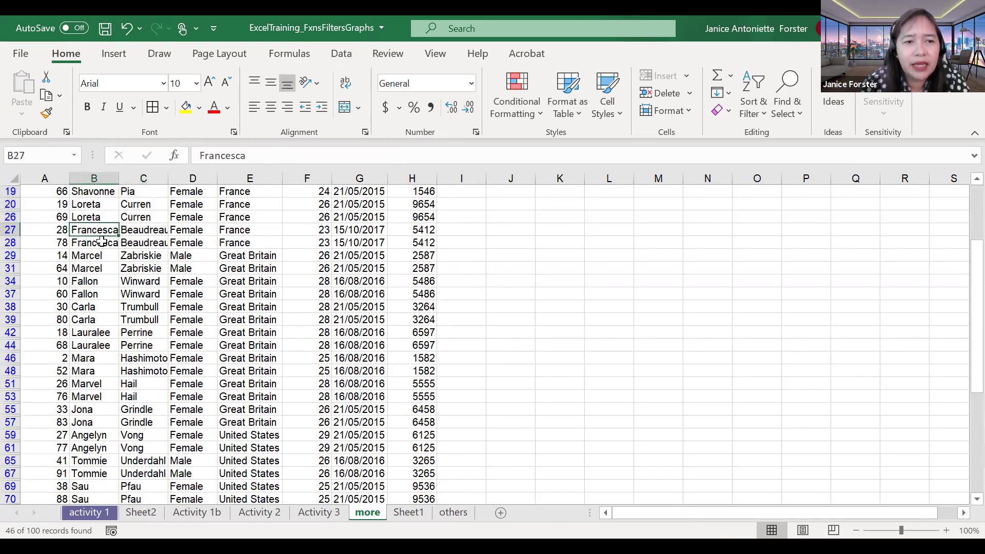
{"action": "left_click", "coordinate": [102, 242]}
{"action": "left_click", "coordinate": [189, 269]}
{"action": "left_click", "coordinate": [231, 255]}
{"action": "scroll", "coordinate": [230, 256], "scroll_direction": "down", "scroll_amount": 2}
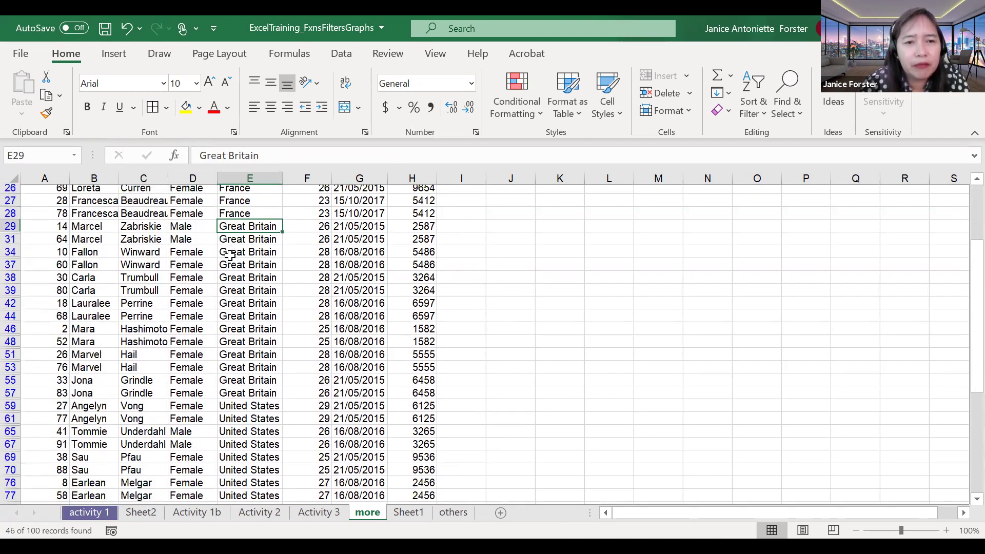
{"action": "scroll", "coordinate": [230, 255], "scroll_direction": "up", "scroll_amount": 3}
{"action": "left_click", "coordinate": [249, 228]}
{"action": "scroll", "coordinate": [248, 227], "scroll_direction": "up", "scroll_amount": 1}
{"action": "left_click_drag", "start_coordinate": [250, 204], "coordinate": [238, 458]}
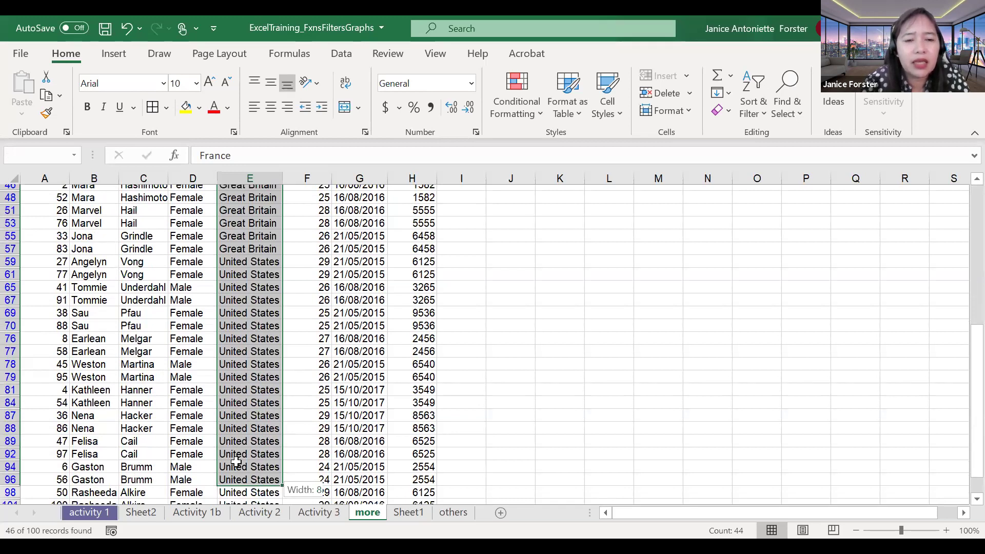
{"action": "scroll", "coordinate": [236, 462], "scroll_direction": "up", "scroll_amount": 3}
{"action": "scroll", "coordinate": [236, 462], "scroll_direction": "up", "scroll_amount": 1}
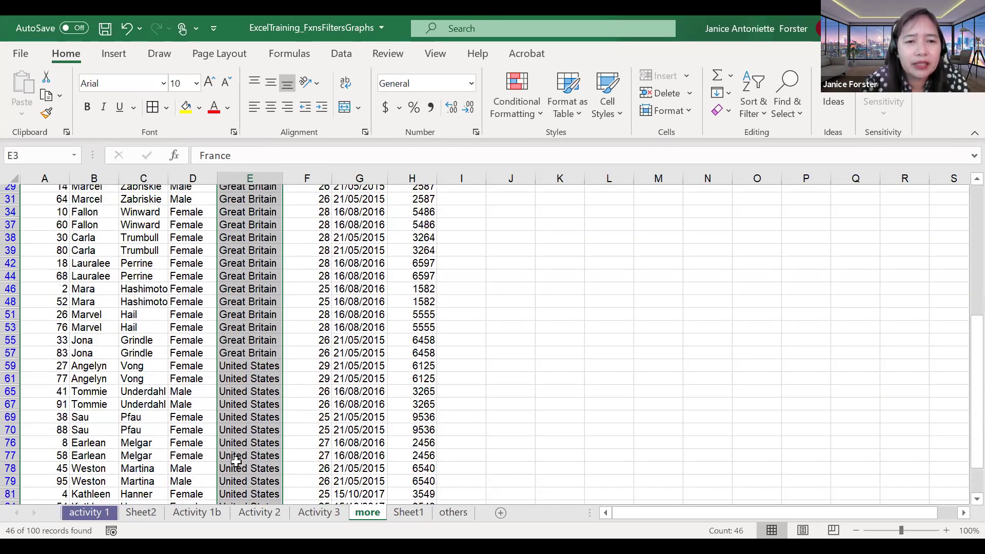
{"action": "scroll", "coordinate": [246, 271], "scroll_direction": "up", "scroll_amount": 5}
{"action": "left_click", "coordinate": [246, 271]}
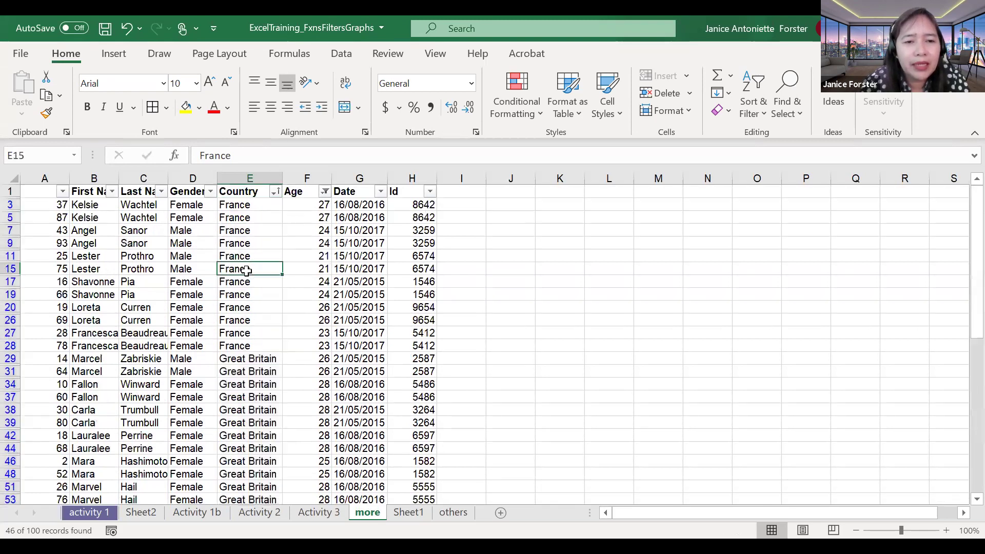
{"action": "scroll", "coordinate": [247, 270], "scroll_direction": "down", "scroll_amount": 2}
{"action": "scroll", "coordinate": [246, 269], "scroll_direction": "up", "scroll_amount": 2}
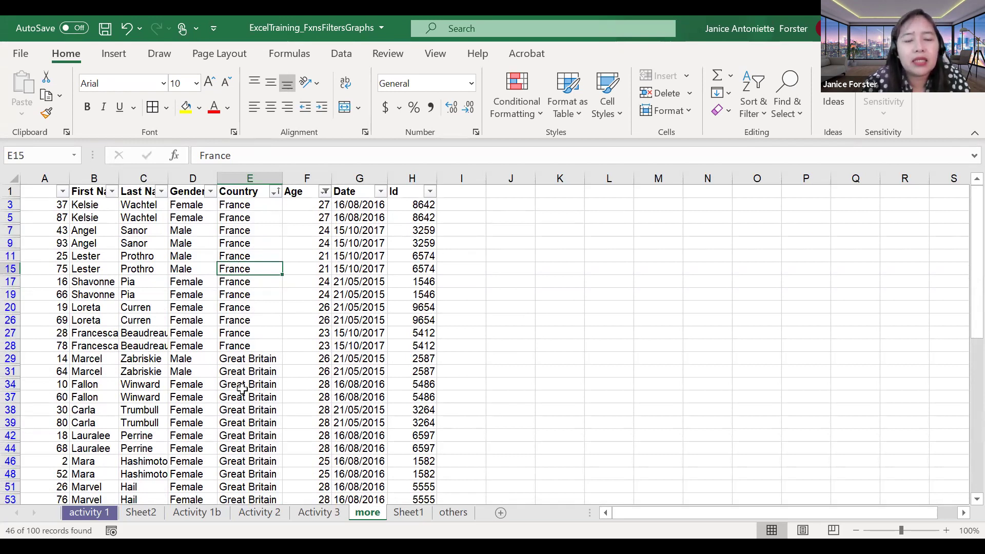
{"action": "scroll", "coordinate": [241, 389], "scroll_direction": "down", "scroll_amount": 1}
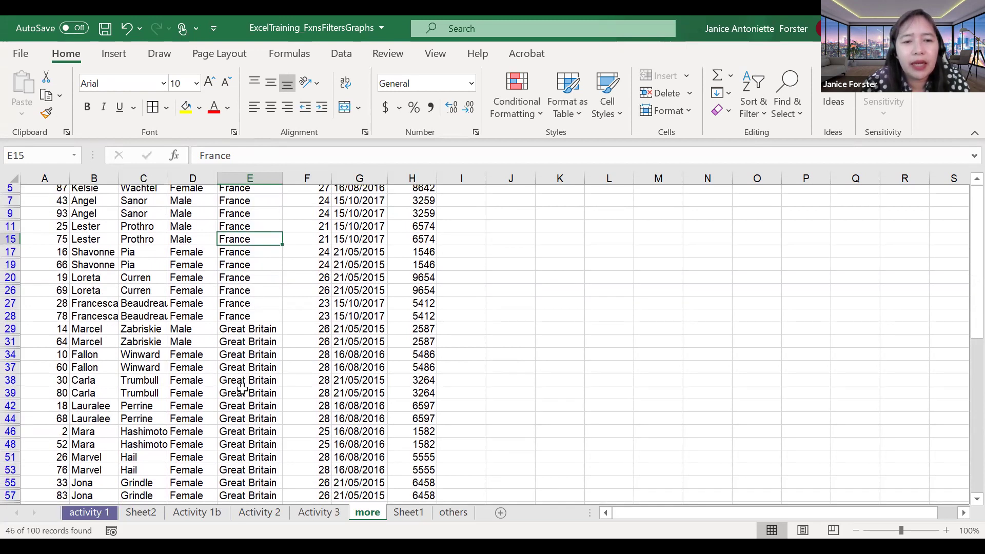
{"action": "scroll", "coordinate": [232, 299], "scroll_direction": "down", "scroll_amount": 1}
{"action": "left_click", "coordinate": [233, 299]}
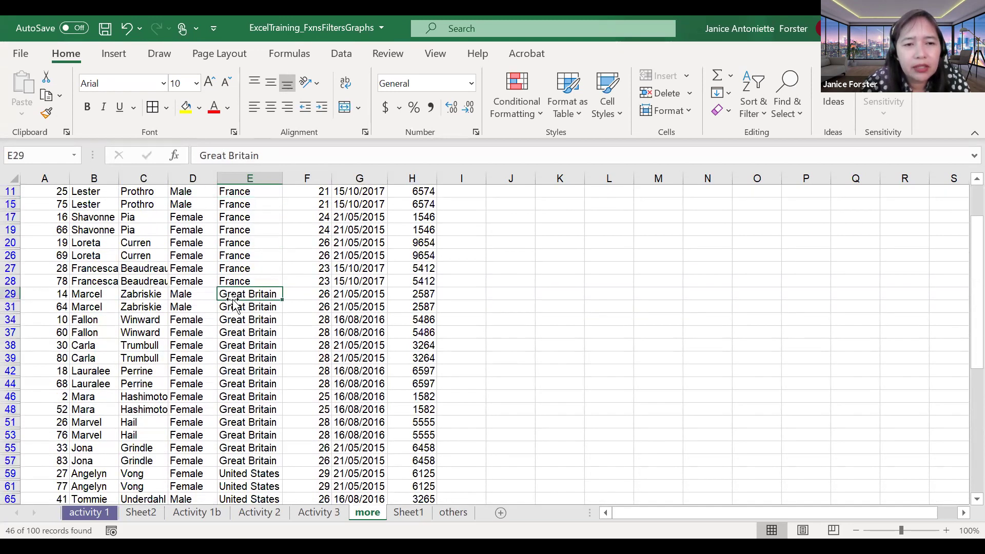
{"action": "scroll", "coordinate": [234, 304], "scroll_direction": "down", "scroll_amount": 1}
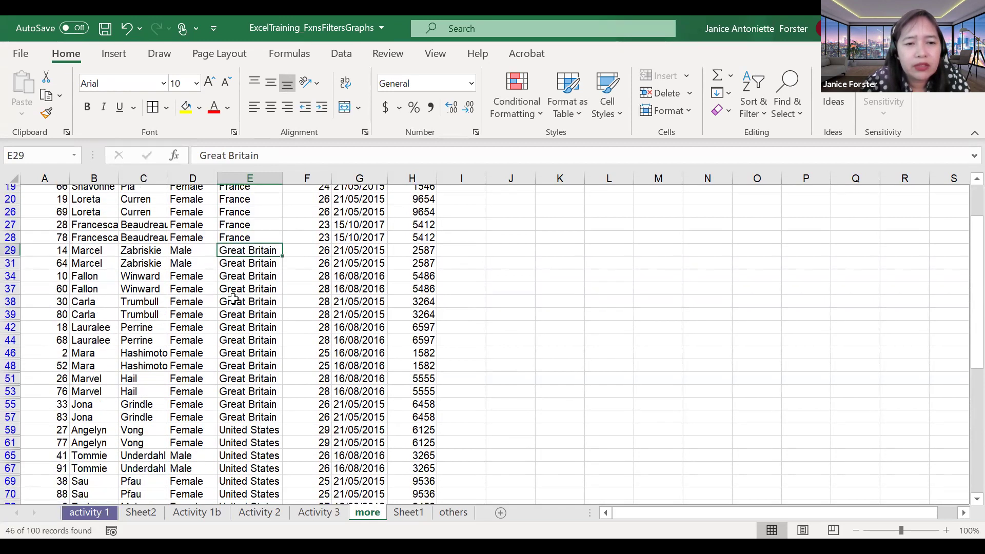
{"action": "scroll", "coordinate": [233, 300], "scroll_direction": "down", "scroll_amount": 1}
{"action": "left_click", "coordinate": [246, 396]}
{"action": "scroll", "coordinate": [247, 431], "scroll_direction": "down", "scroll_amount": 3}
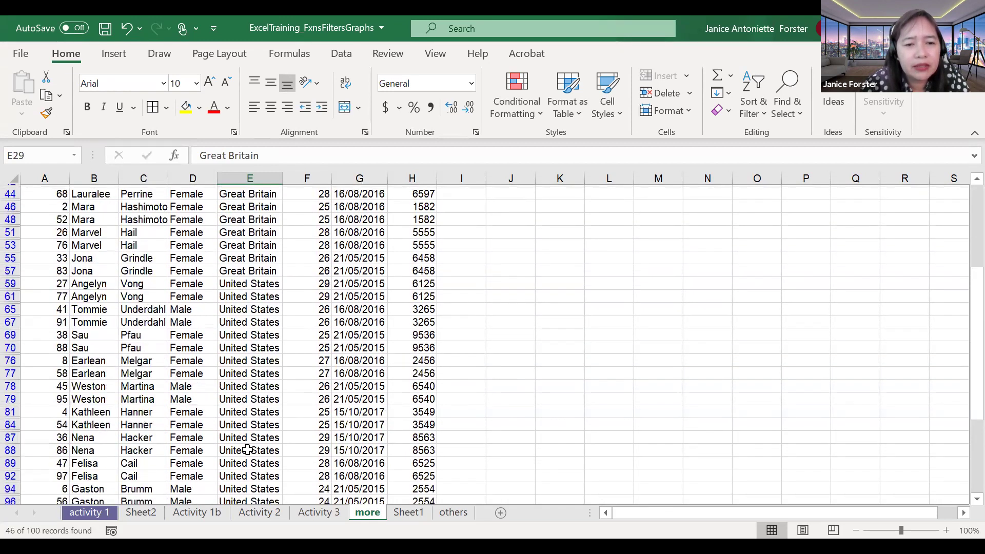
{"action": "key", "text": "ctrl+shift+Down"}
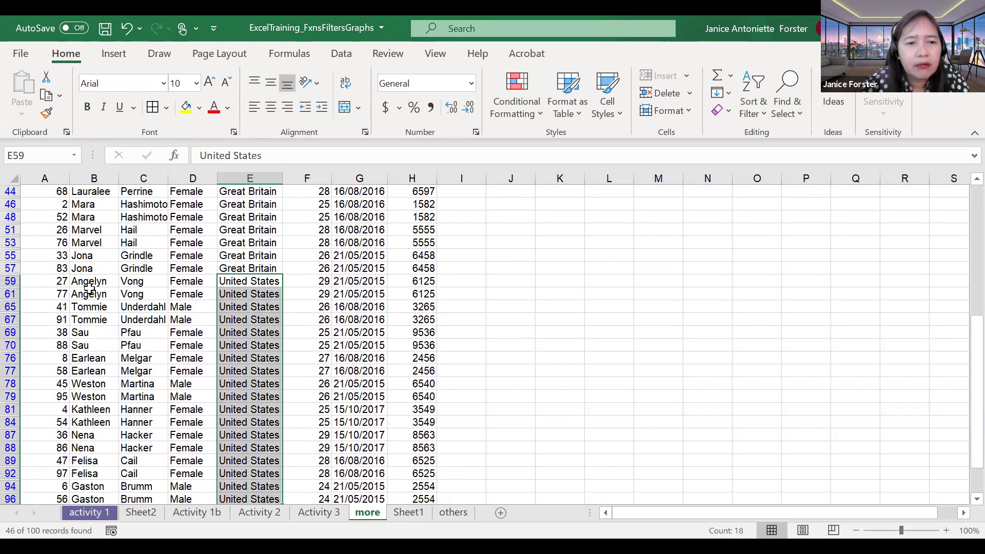
{"action": "left_click_drag", "start_coordinate": [88, 294], "coordinate": [80, 482]}
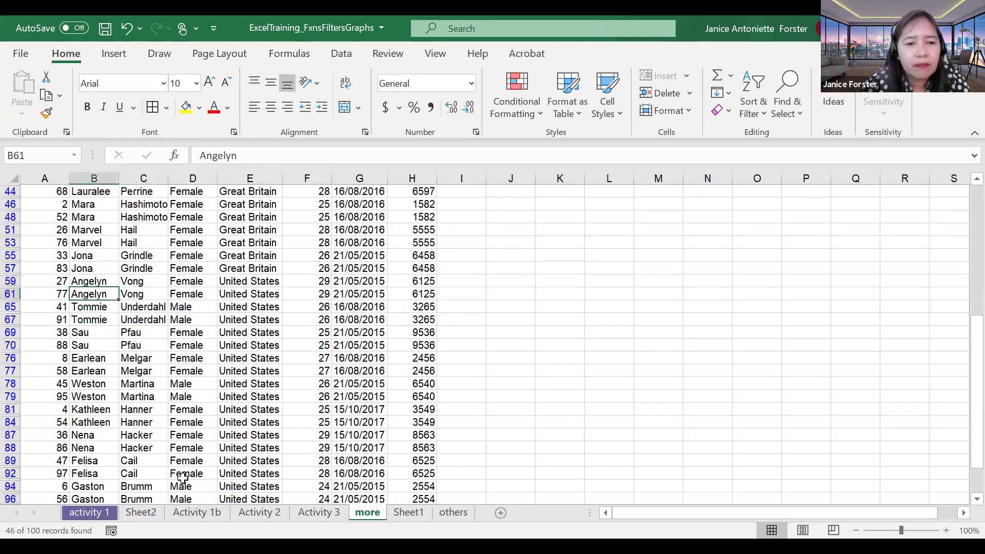
{"action": "scroll", "coordinate": [182, 477], "scroll_direction": "down", "scroll_amount": 3}
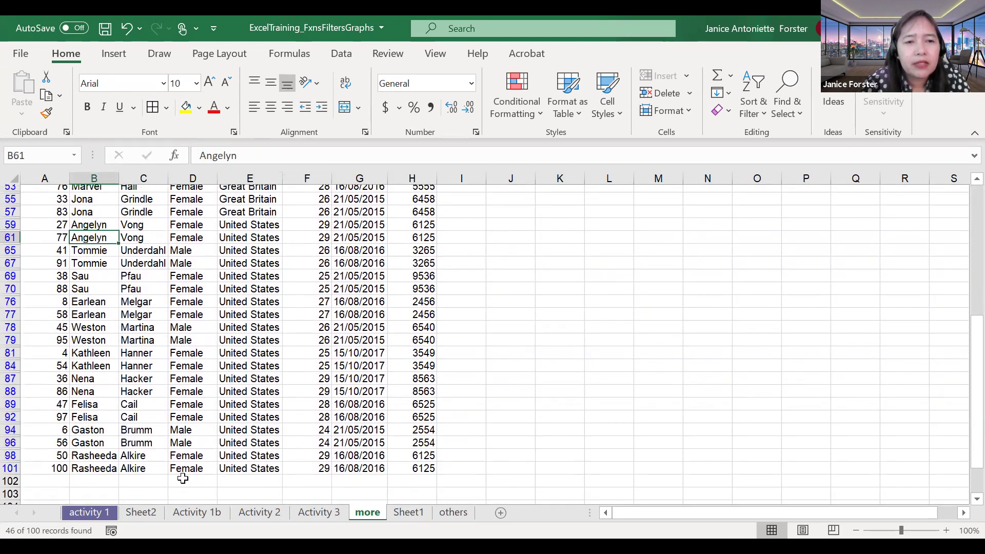
{"action": "scroll", "coordinate": [183, 479], "scroll_direction": "up", "scroll_amount": 3}
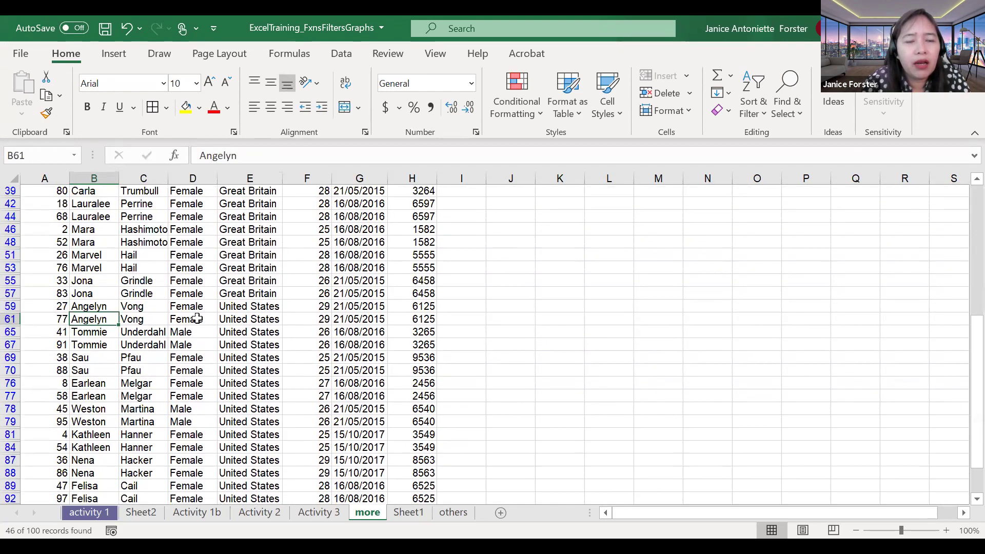
{"action": "scroll", "coordinate": [234, 208], "scroll_direction": "up", "scroll_amount": 6}
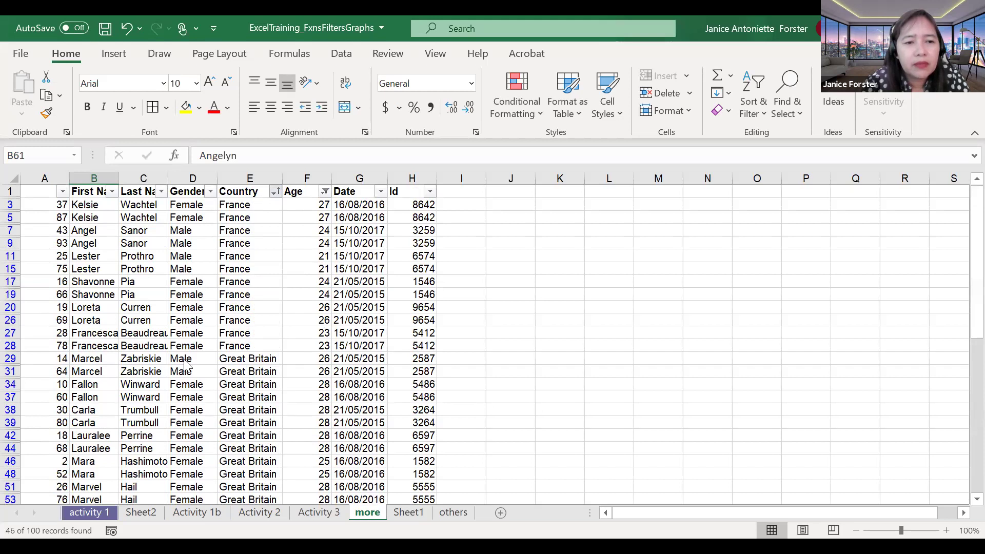
Step: Check the Country and Last Name filter menus without changing anything
{"action": "left_click", "coordinate": [276, 191]}
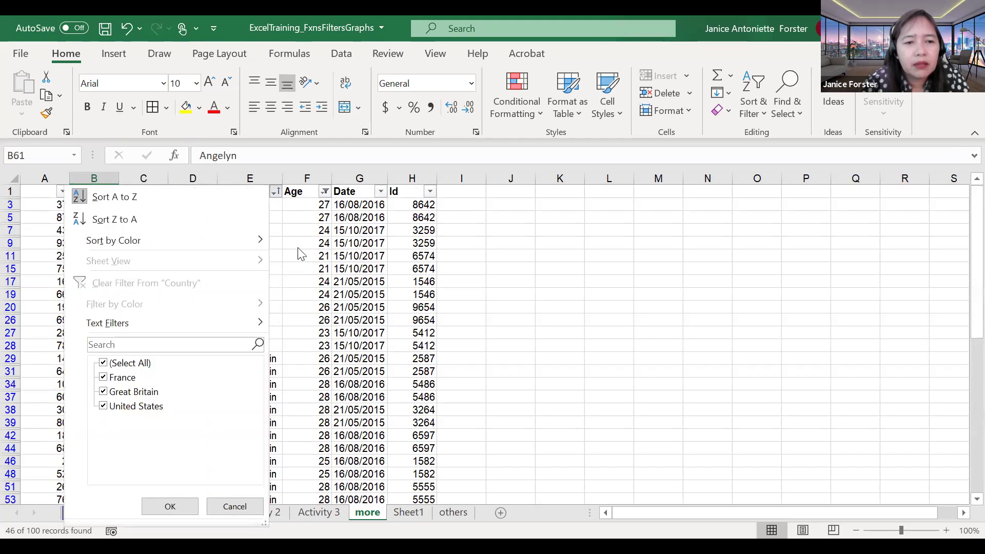
{"action": "left_click", "coordinate": [159, 197]}
{"action": "left_click", "coordinate": [161, 192]}
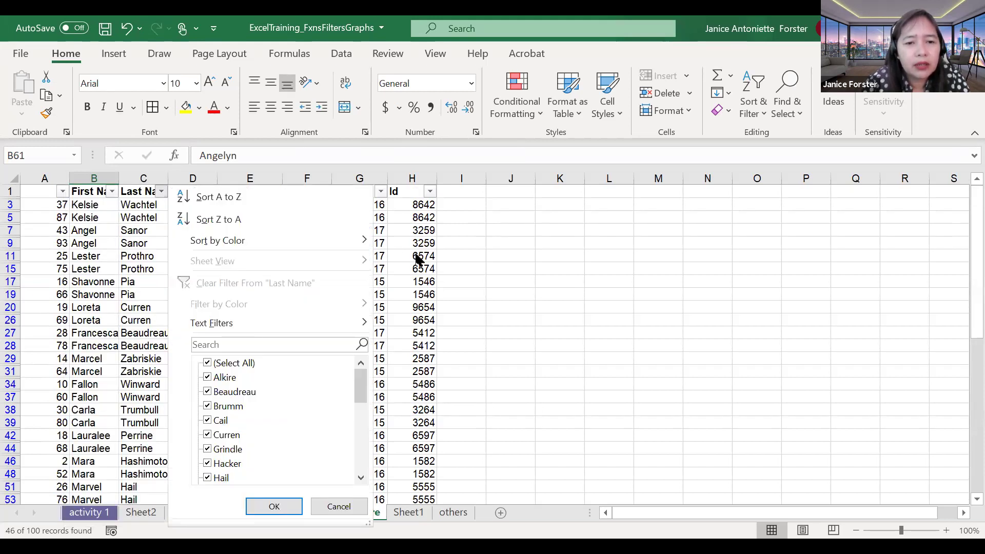
{"action": "left_click", "coordinate": [209, 198]}
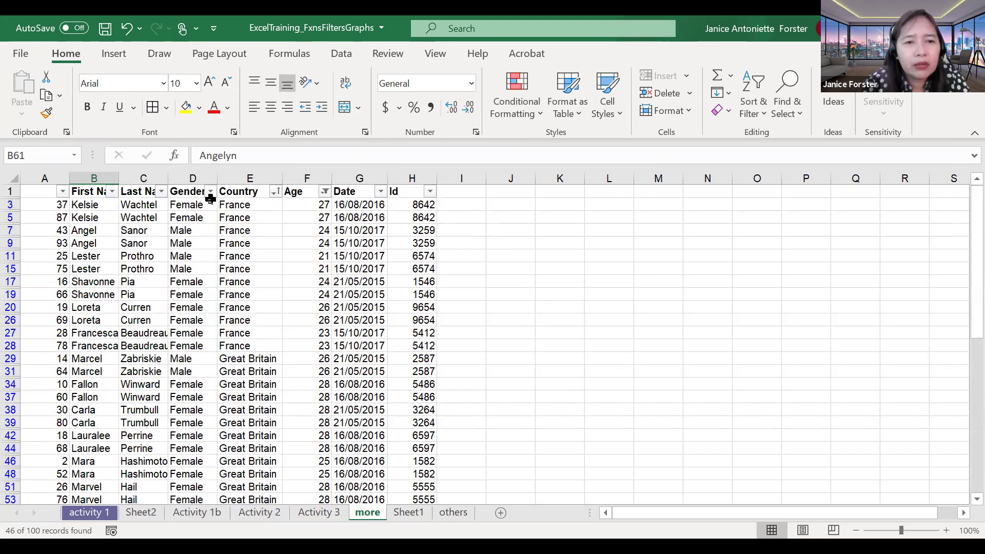
Step: Sort the filtered records by Gender A to Z so Female rows come first
{"action": "left_click", "coordinate": [210, 192]}
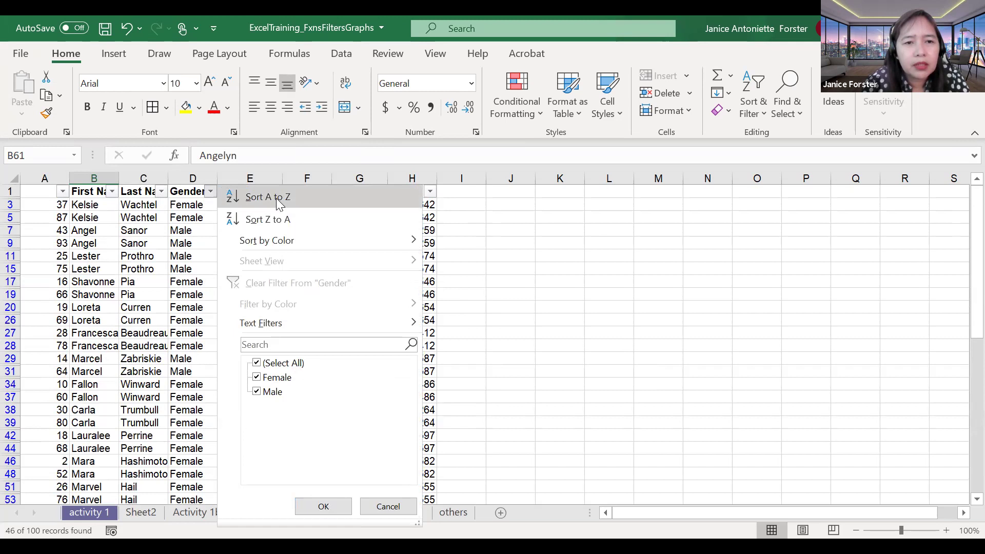
{"action": "key", "text": "Return"}
{"action": "scroll", "coordinate": [185, 293], "scroll_direction": "down", "scroll_amount": 2}
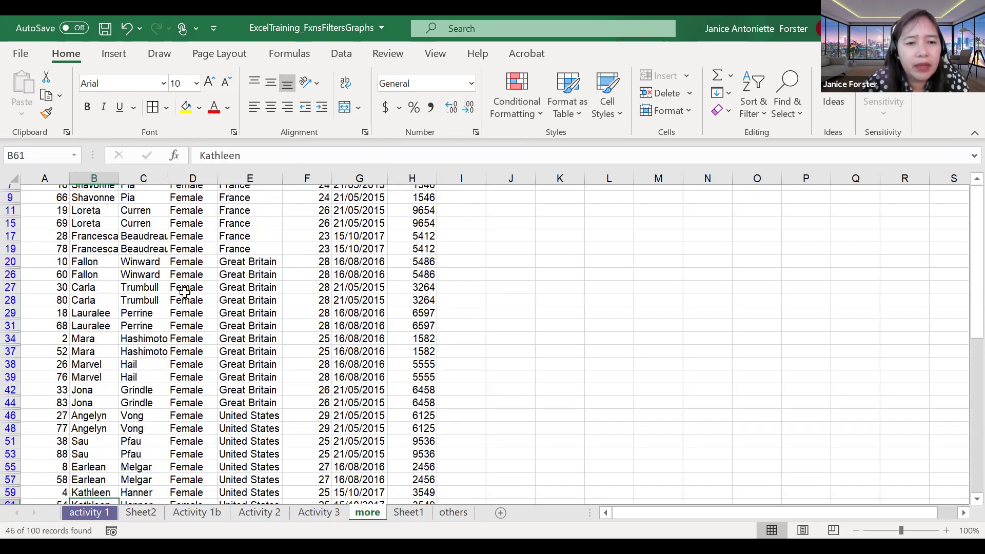
{"action": "scroll", "coordinate": [185, 293], "scroll_direction": "down", "scroll_amount": 3}
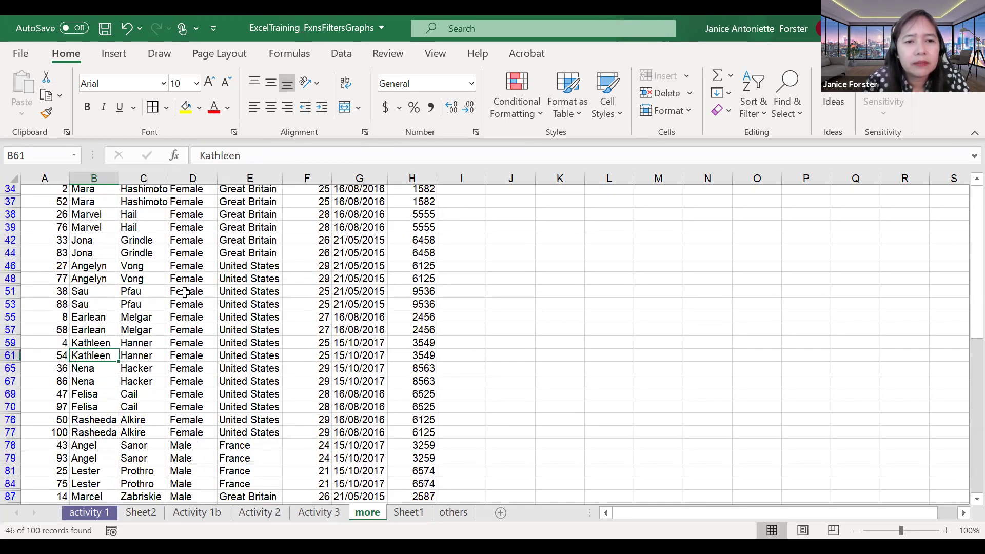
{"action": "scroll", "coordinate": [184, 293], "scroll_direction": "down", "scroll_amount": 4}
{"action": "scroll", "coordinate": [185, 293], "scroll_direction": "up", "scroll_amount": 9}
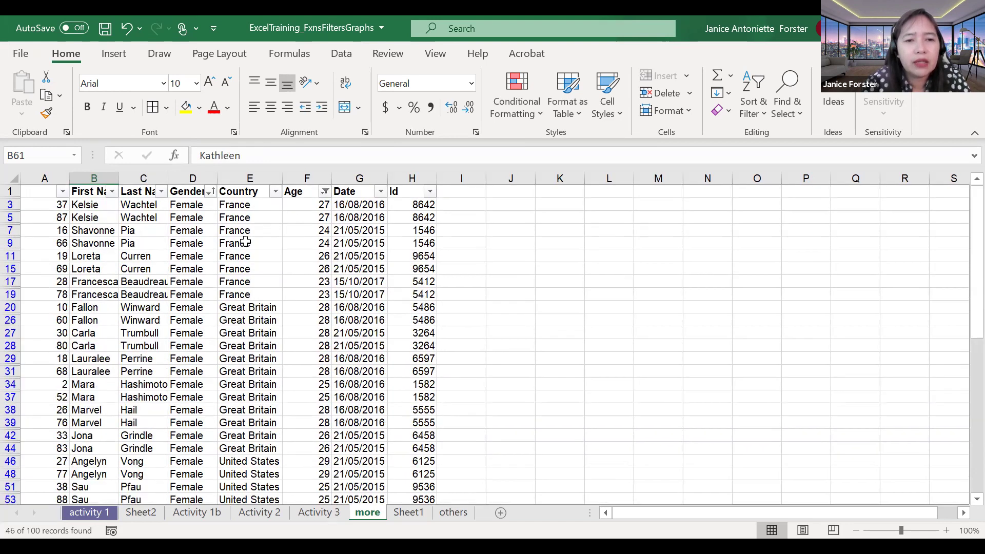
Step: Re-sort the records by Country A to Z, France first, then return to the PowerPoint slides
{"action": "left_click", "coordinate": [275, 193]}
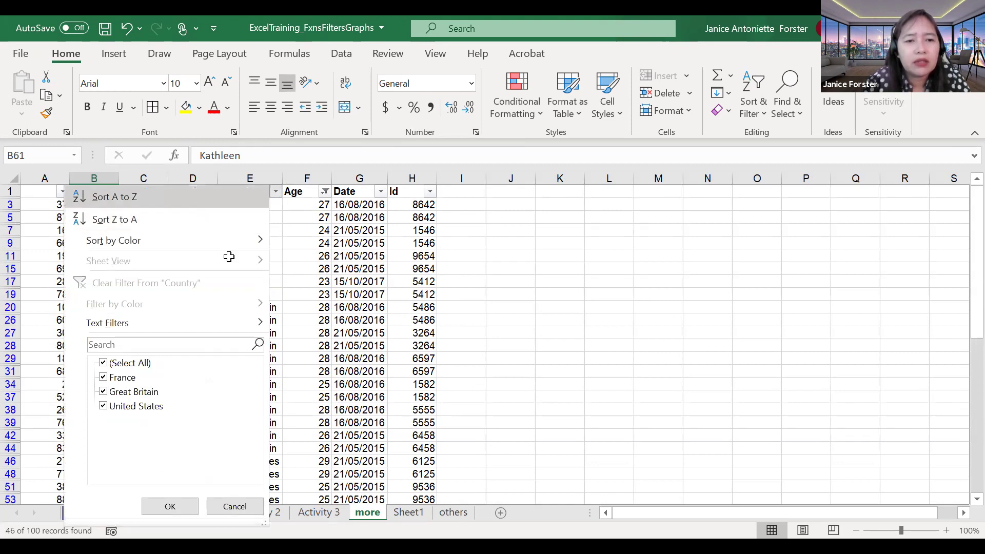
{"action": "scroll", "coordinate": [229, 256], "scroll_direction": "down", "scroll_amount": 1}
{"action": "scroll", "coordinate": [229, 257], "scroll_direction": "up", "scroll_amount": 1}
{"action": "scroll", "coordinate": [229, 257], "scroll_direction": "down", "scroll_amount": 1}
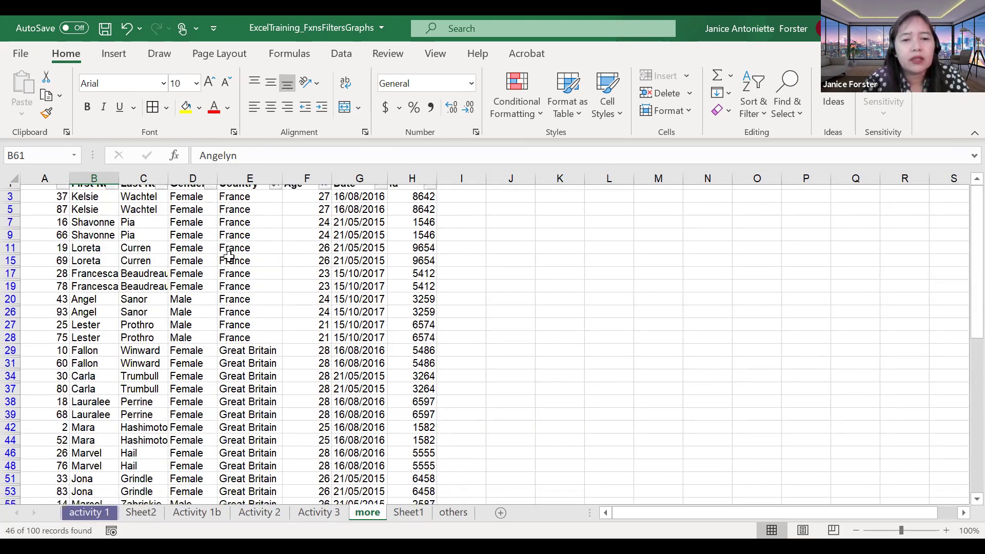
{"action": "scroll", "coordinate": [229, 257], "scroll_direction": "down", "scroll_amount": 1}
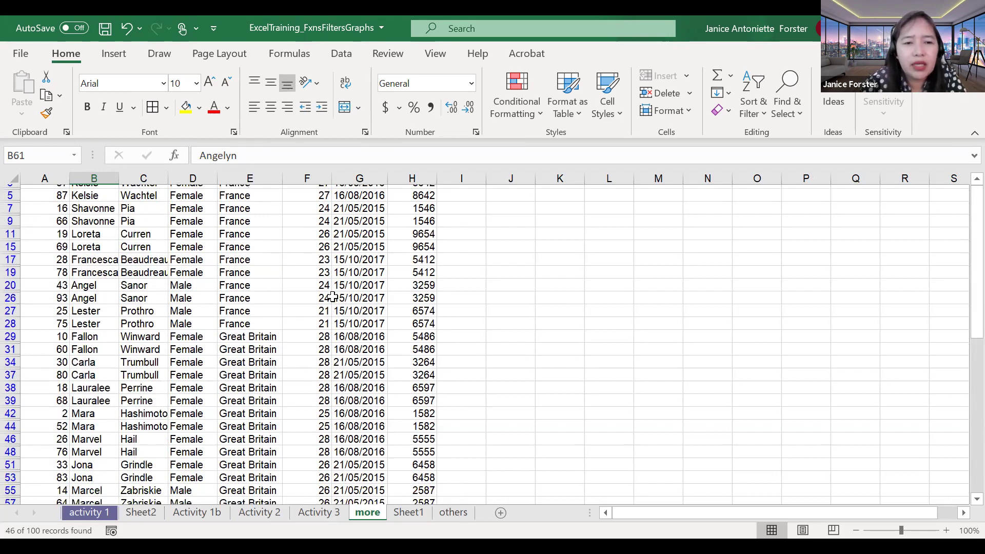
{"action": "scroll", "coordinate": [333, 296], "scroll_direction": "down", "scroll_amount": 2}
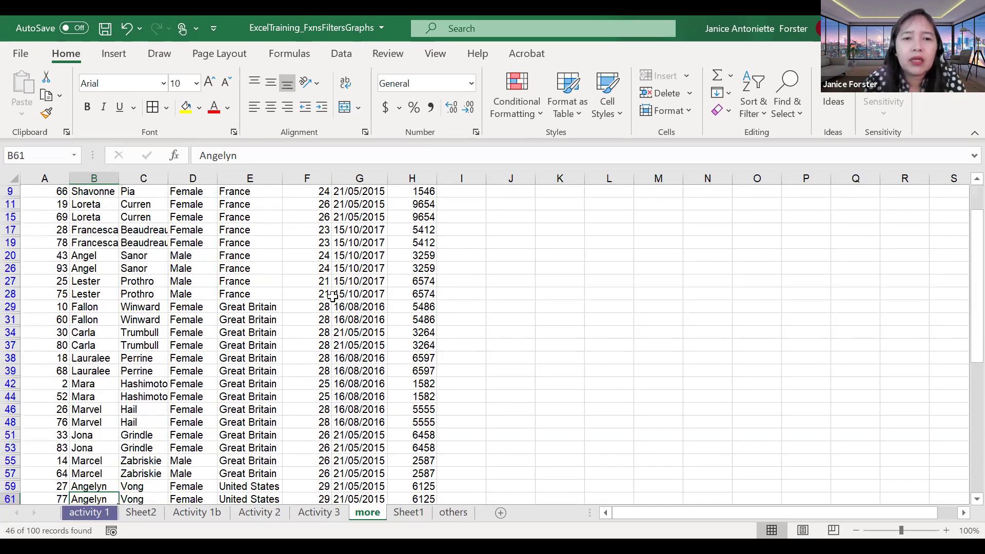
{"action": "scroll", "coordinate": [332, 297], "scroll_direction": "down", "scroll_amount": 4}
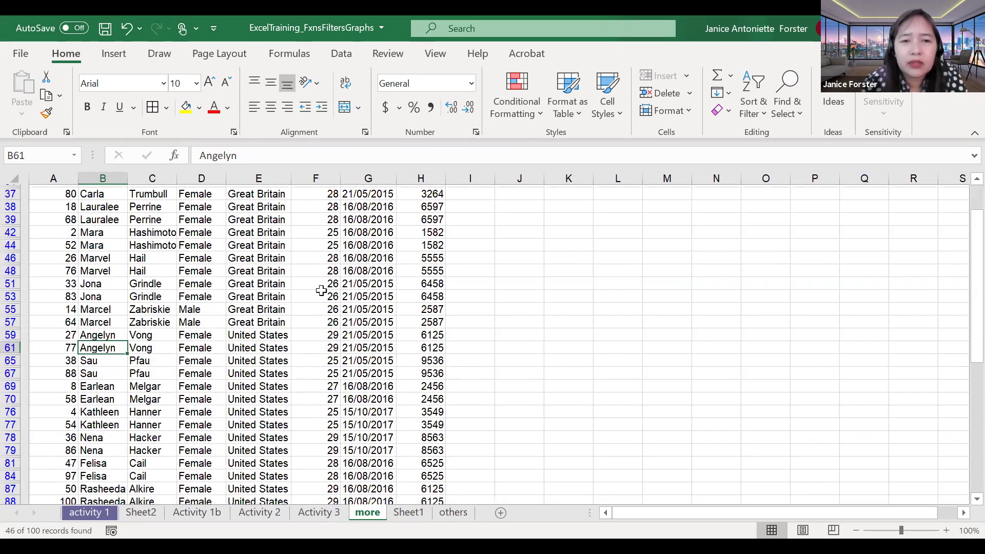
{"action": "scroll", "coordinate": [317, 289], "scroll_direction": "up", "scroll_amount": 5}
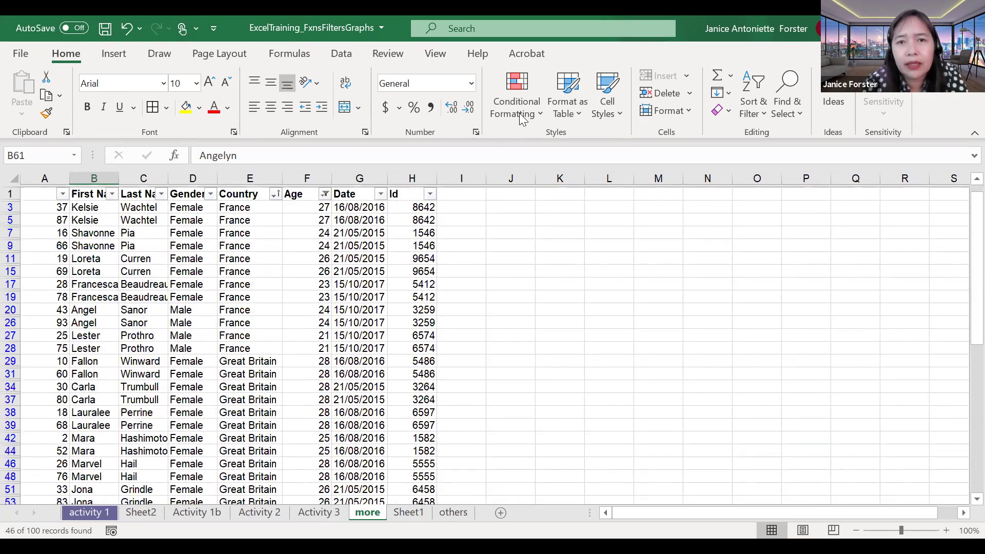
{"action": "scroll", "coordinate": [372, 305], "scroll_direction": "up", "scroll_amount": 1}
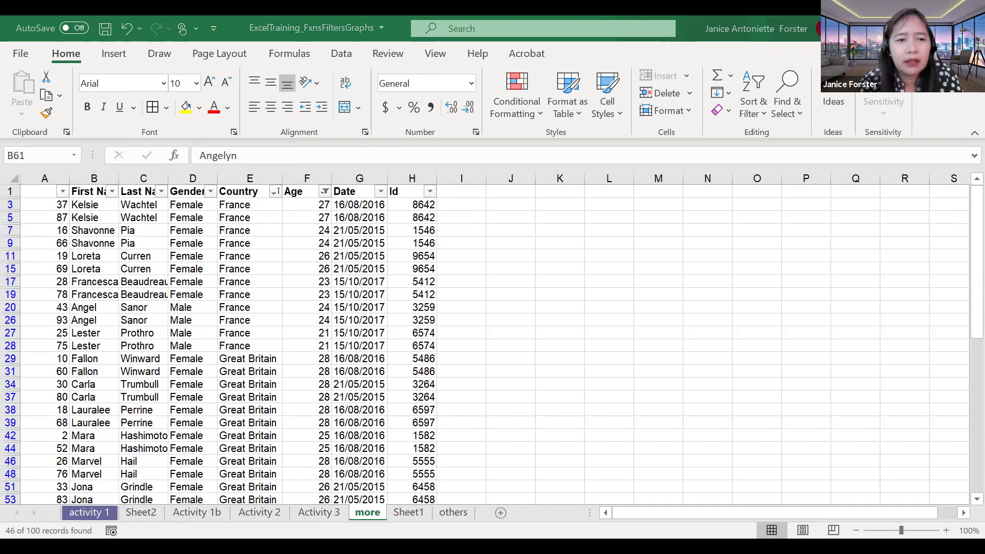
{"action": "key", "text": "alt+Tab"}
{"action": "left_click", "coordinate": [122, 231]}
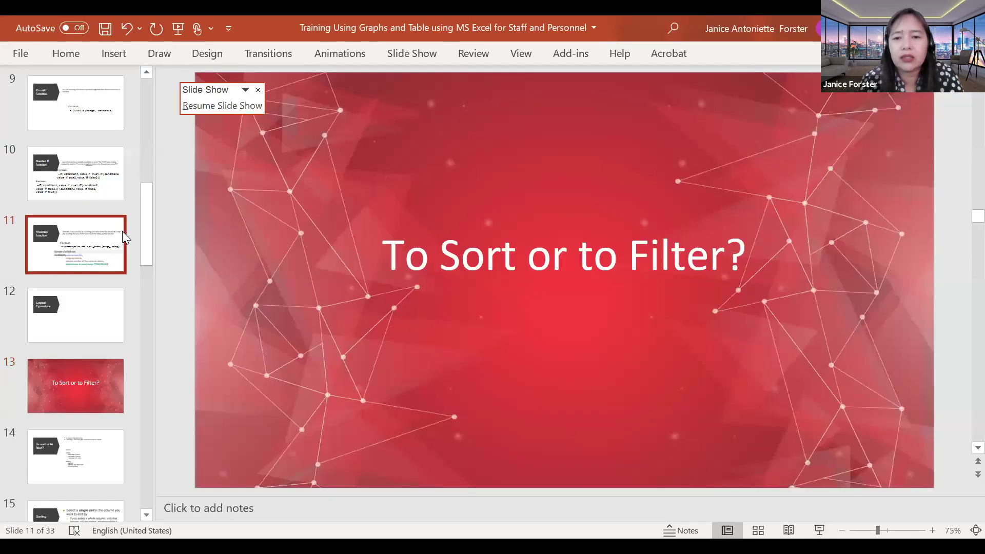
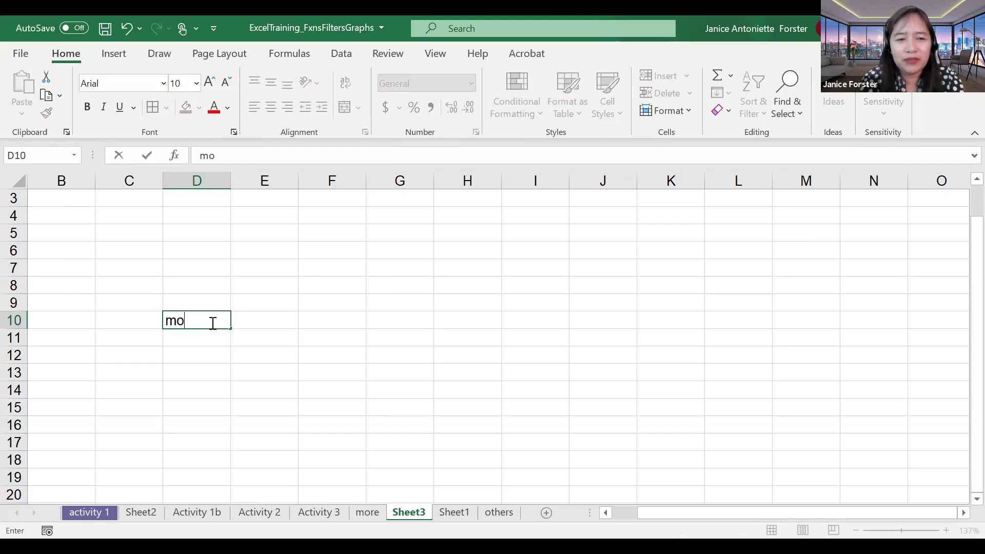
Step: Enter the test values 5 in D10 and 6 in D11
{"action": "type", "text": "5"}
{"action": "key", "text": "Return"}
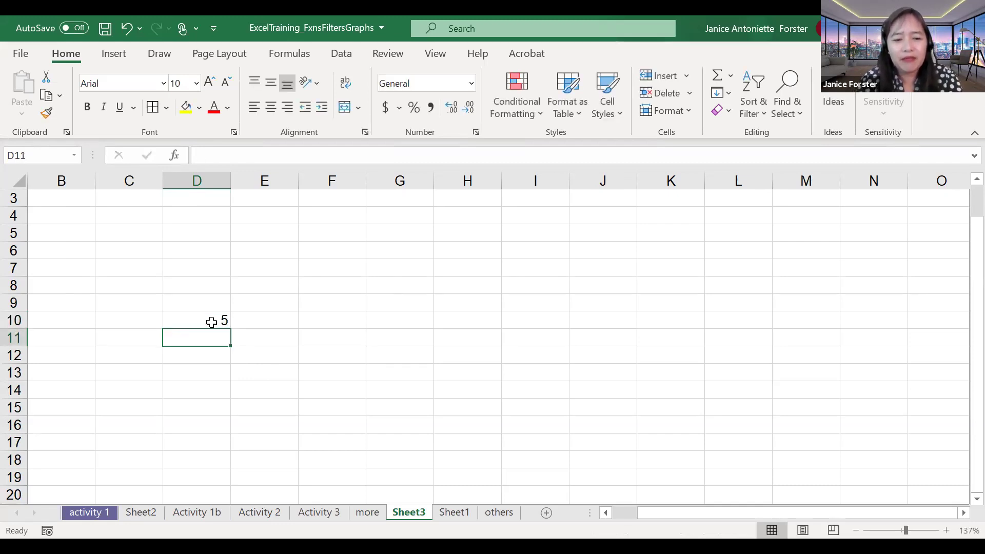
{"action": "type", "text": "6"}
{"action": "key", "text": "Return"}
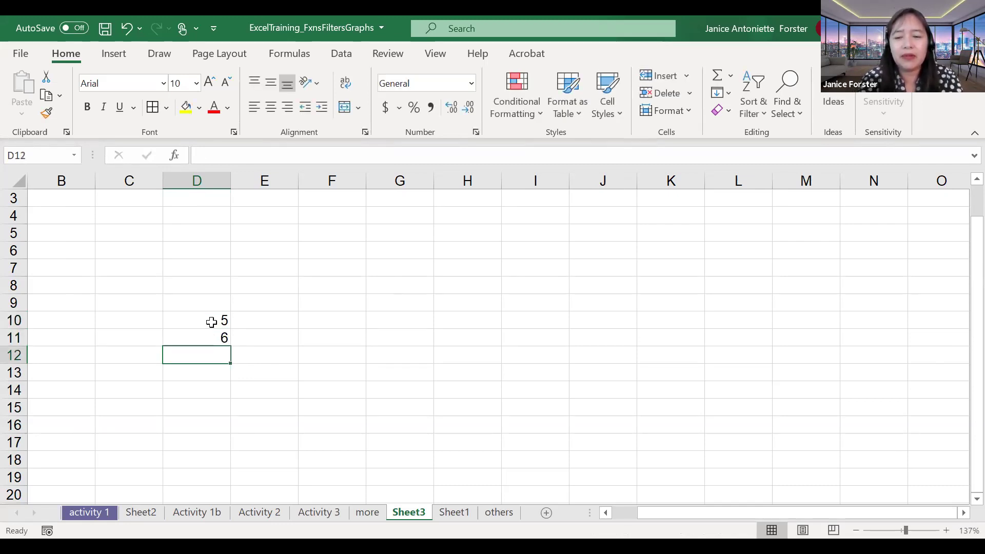
Step: Enter =MOD(D10,D11) in D12, which returns 5
{"action": "type", "text": "="}
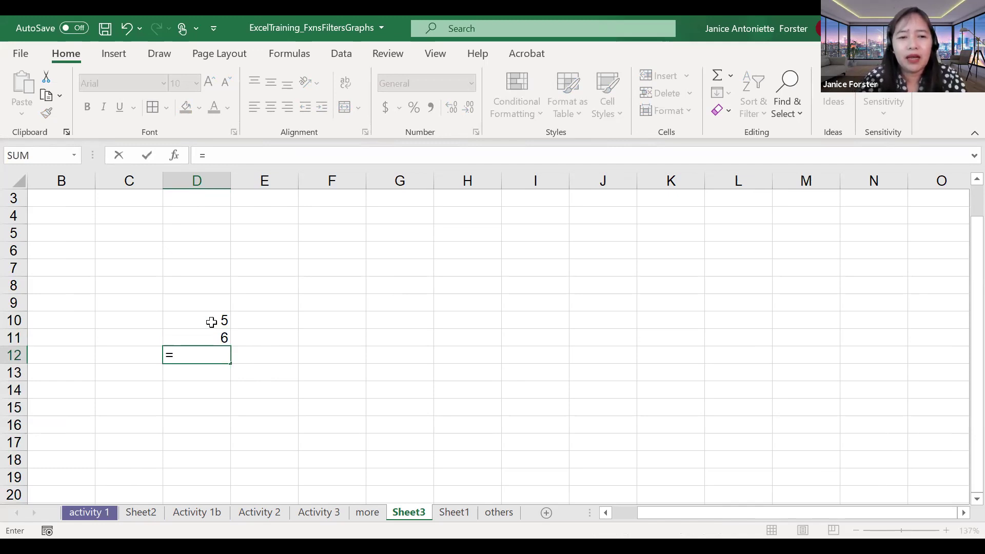
{"action": "type", "text": "mod"}
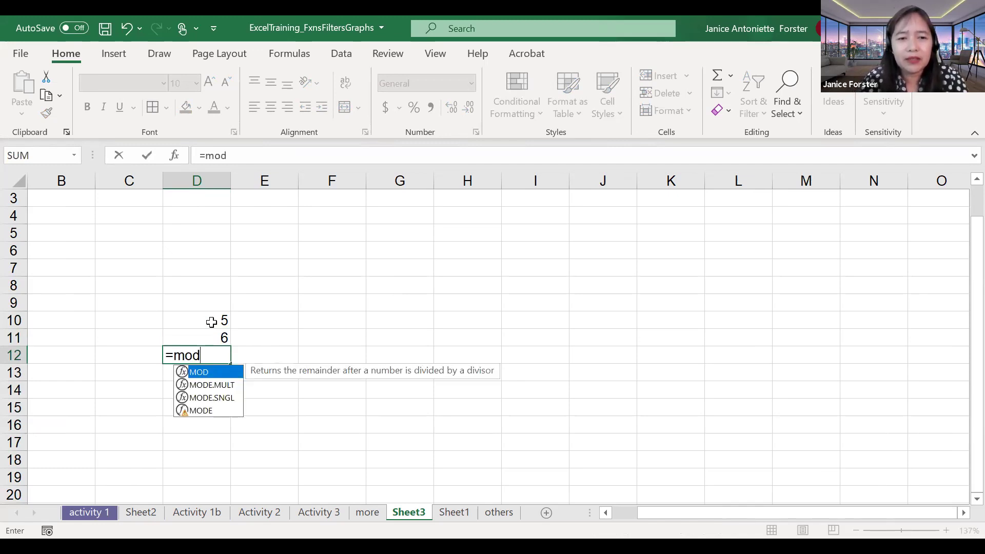
{"action": "left_click", "coordinate": [212, 322]}
{"action": "left_click", "coordinate": [226, 340]}
{"action": "left_click", "coordinate": [218, 355]}
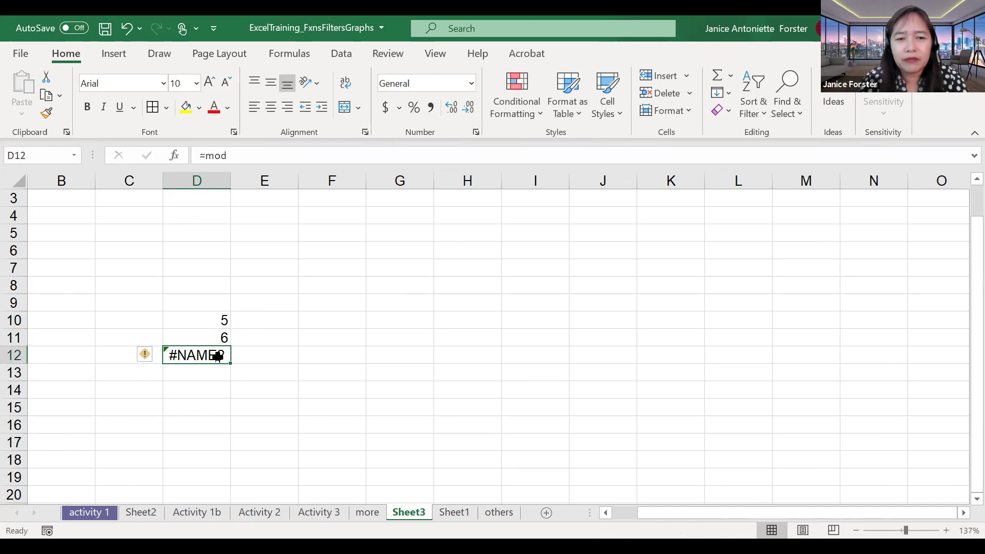
{"action": "type", "text": "="}
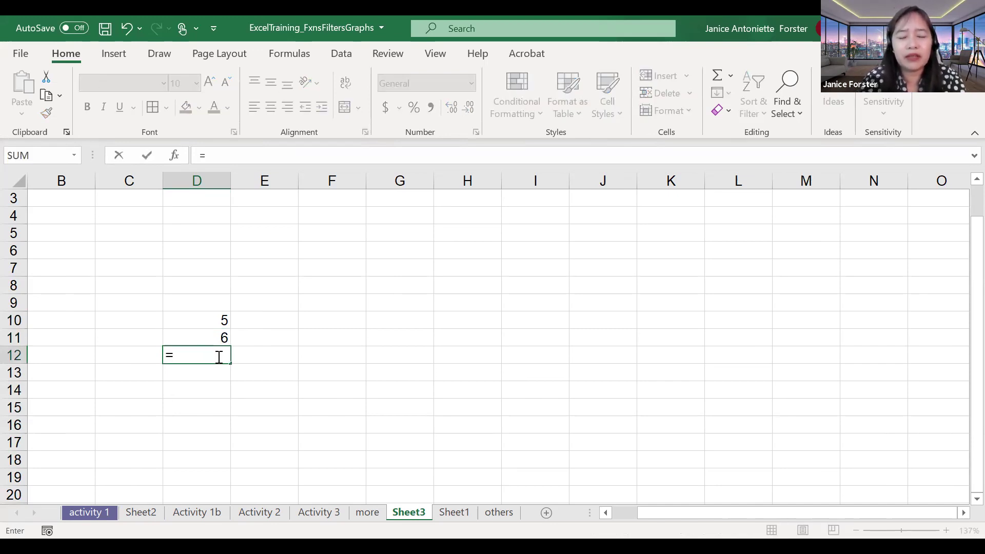
{"action": "type", "text": "mod("}
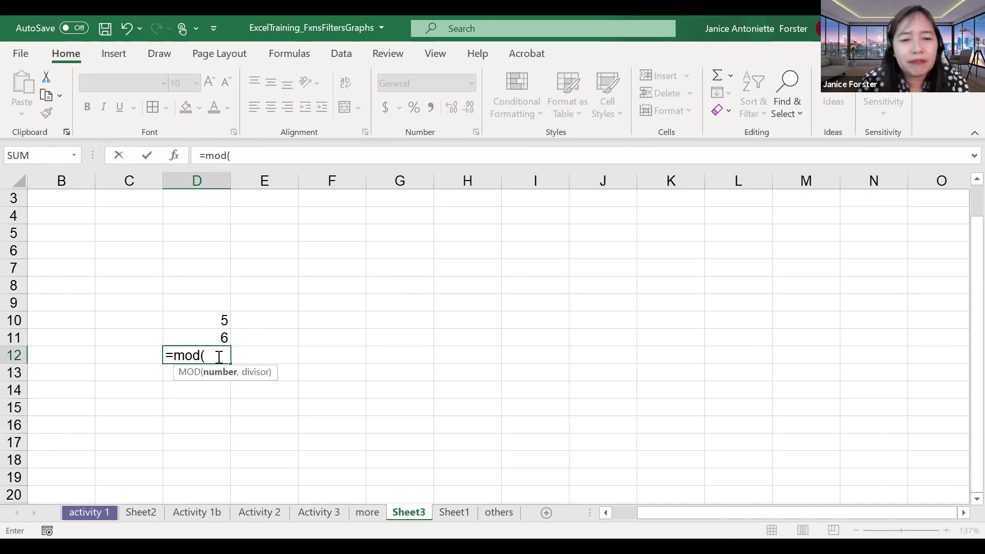
{"action": "key", "text": "Up"}
{"action": "key", "text": "Up"}
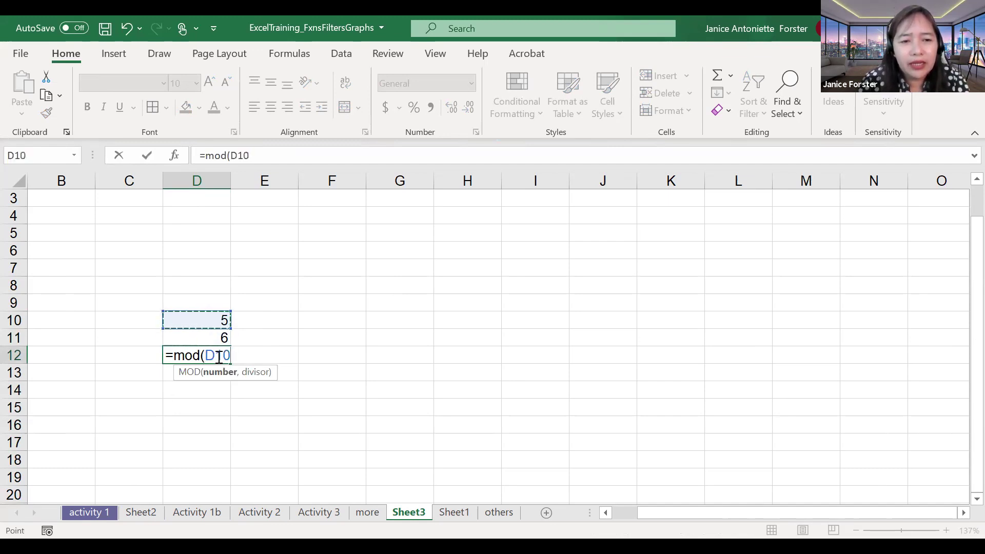
{"action": "type", "text": ","}
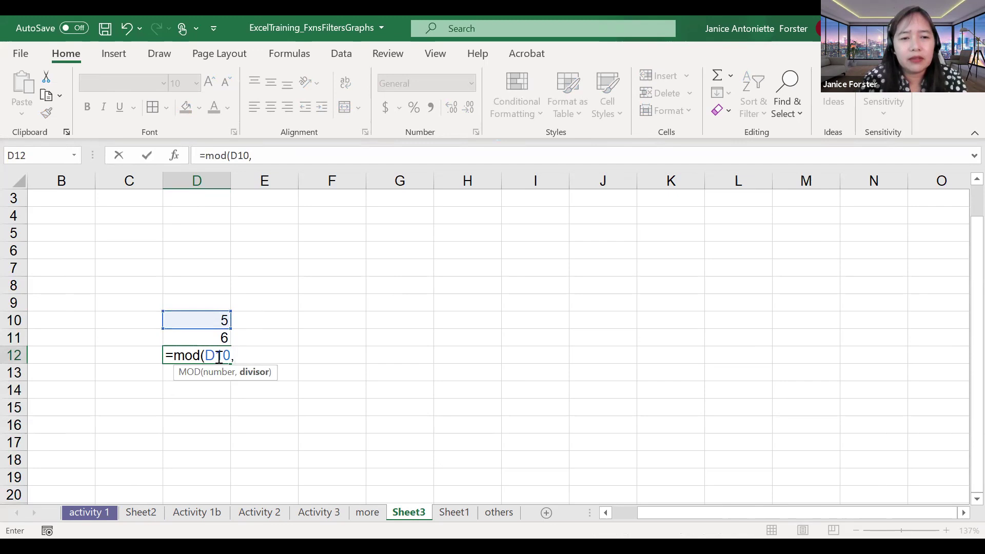
{"action": "key", "text": "Up"}
{"action": "type", "text": ")"}
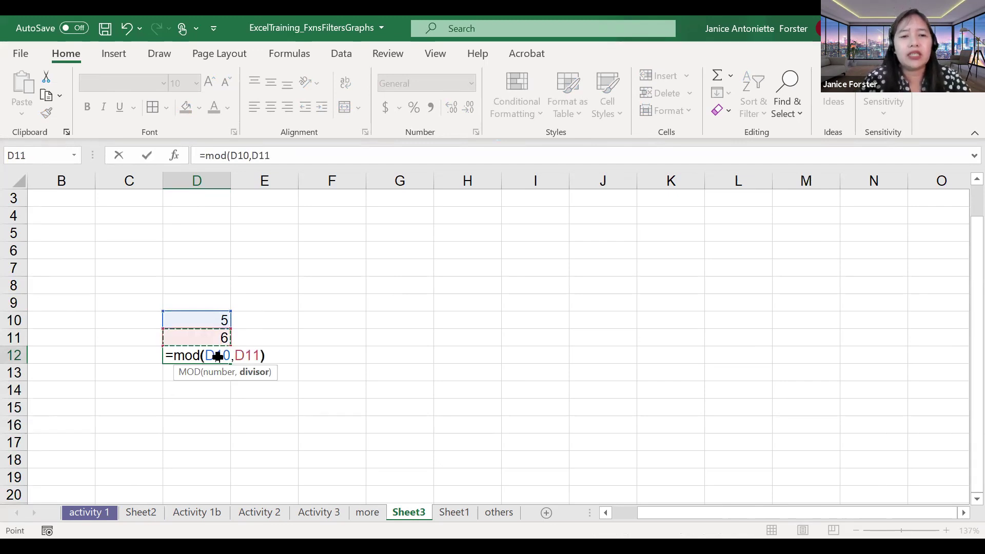
{"action": "key", "text": "ctrl+Return"}
Step: Clear the test cells D10 to D12, leaving D10 selected
{"action": "left_click_drag", "start_coordinate": [208, 327], "coordinate": [213, 348]}
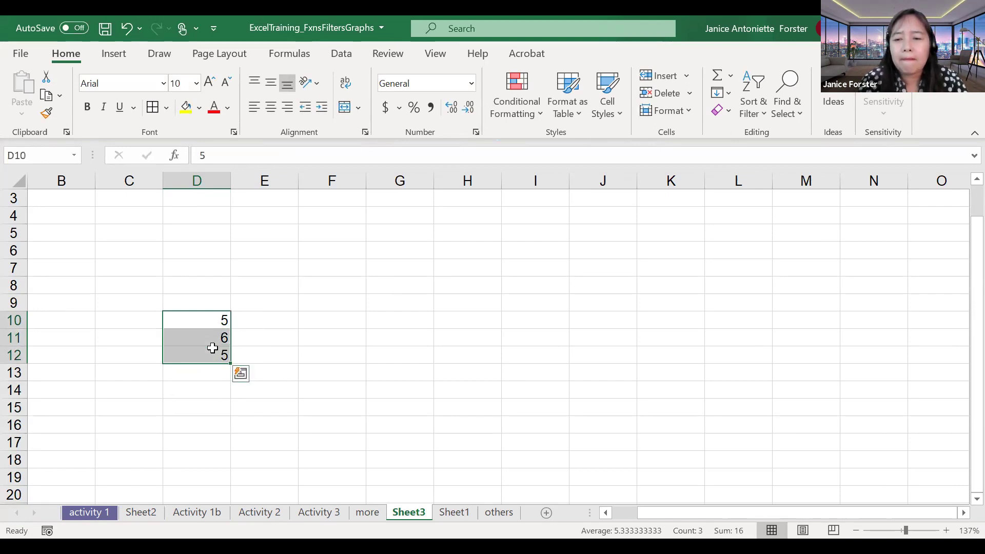
{"action": "key", "text": "Delete"}
{"action": "key", "text": "shift+Up"}
{"action": "key", "text": "shift+Up"}
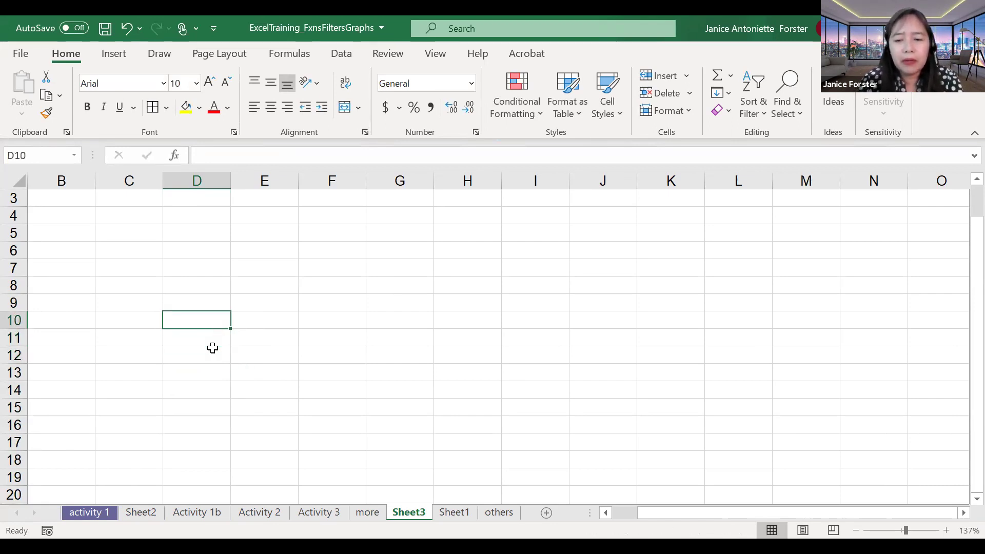
Step: Enter the formula =ROW() in cell D10
{"action": "type", "text": "="}
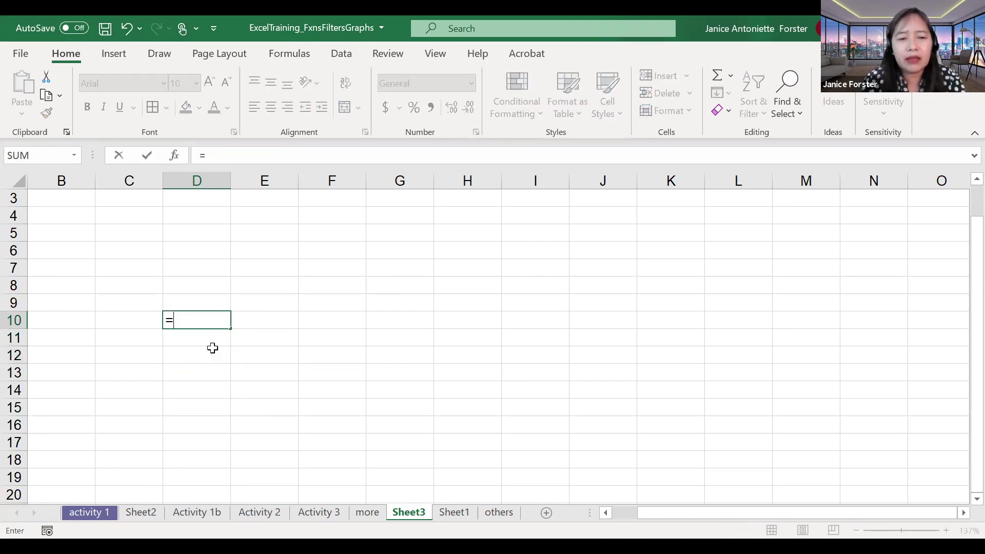
{"action": "type", "text": "row("}
{"action": "key", "text": "Up"}
{"action": "type", "text": ")"}
{"action": "key", "text": "Return"}
{"action": "key", "text": "Up"}
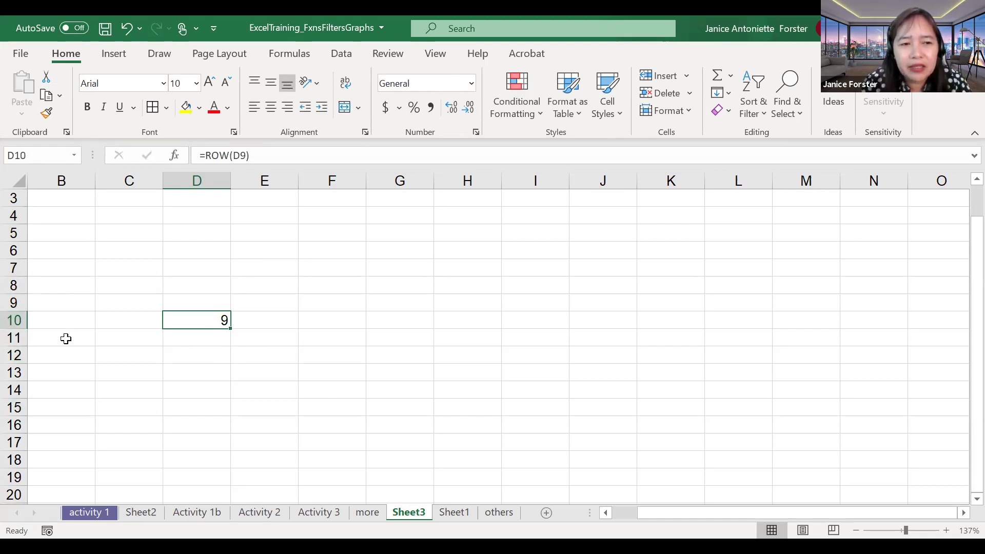
{"action": "type", "text": "="}
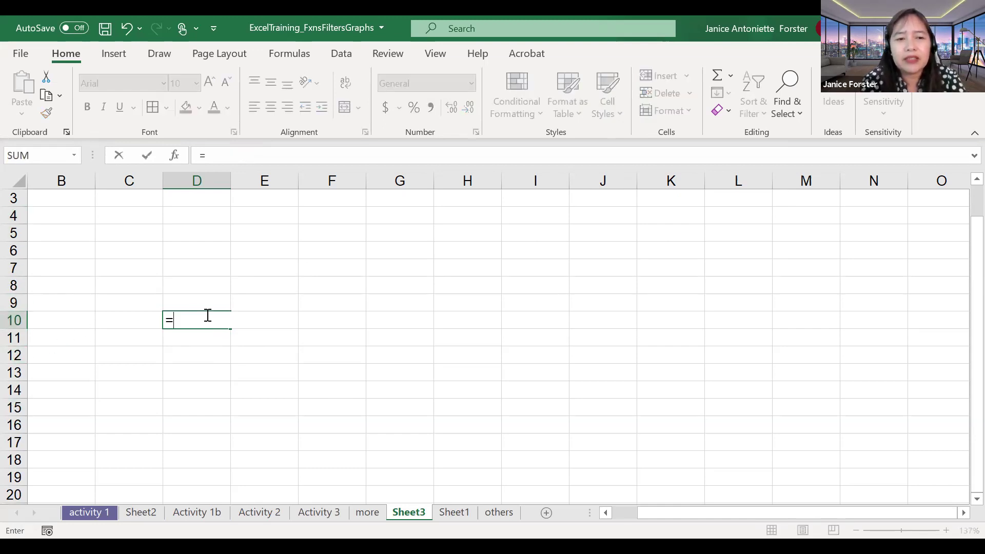
{"action": "type", "text": "ROW()"}
{"action": "key", "text": "Return"}
Step: Inspect D10's =ROW() formula and confirm it unchanged
{"action": "left_click", "coordinate": [206, 316]}
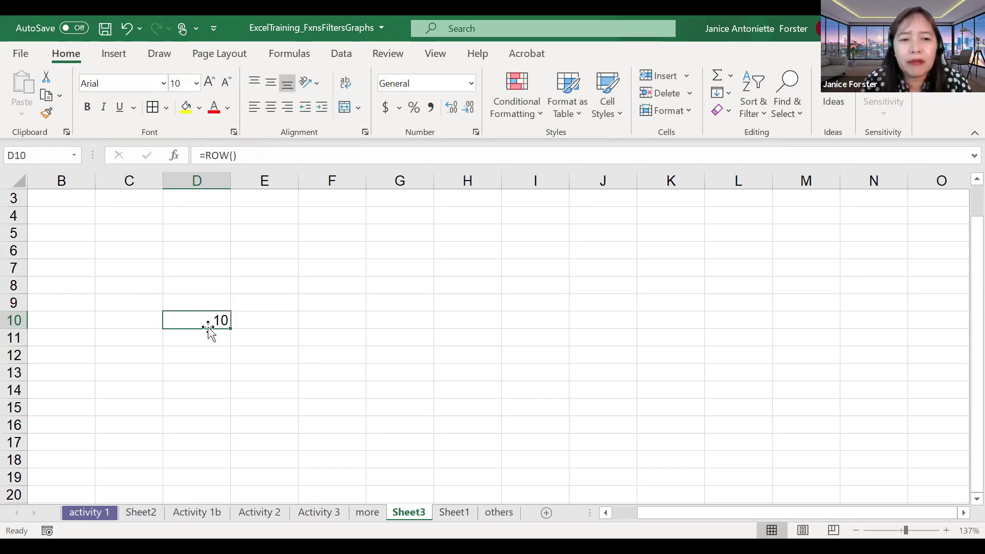
{"action": "double_click", "coordinate": [216, 320]}
{"action": "double_click", "coordinate": [217, 320]}
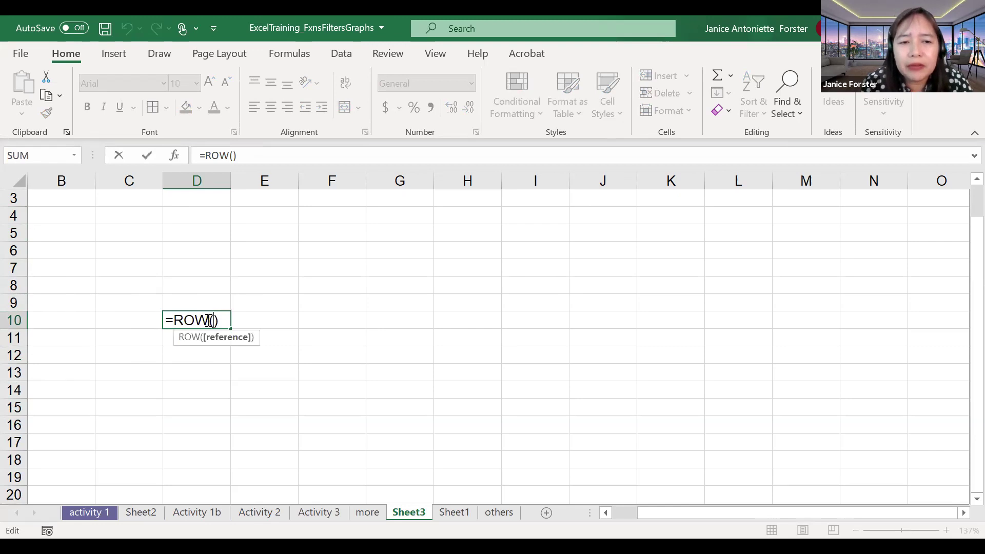
{"action": "left_click", "coordinate": [219, 322]}
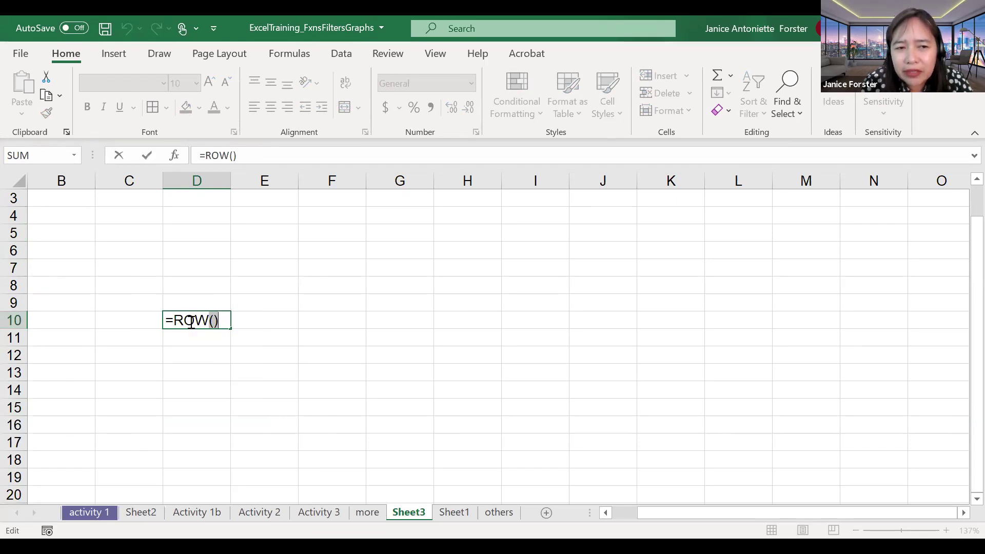
{"action": "left_click", "coordinate": [175, 320]}
{"action": "key", "text": "Return"}
Step: Fill =ROW() from D10 down to D17, showing row numbers 10 through 17
{"action": "left_click", "coordinate": [200, 314]}
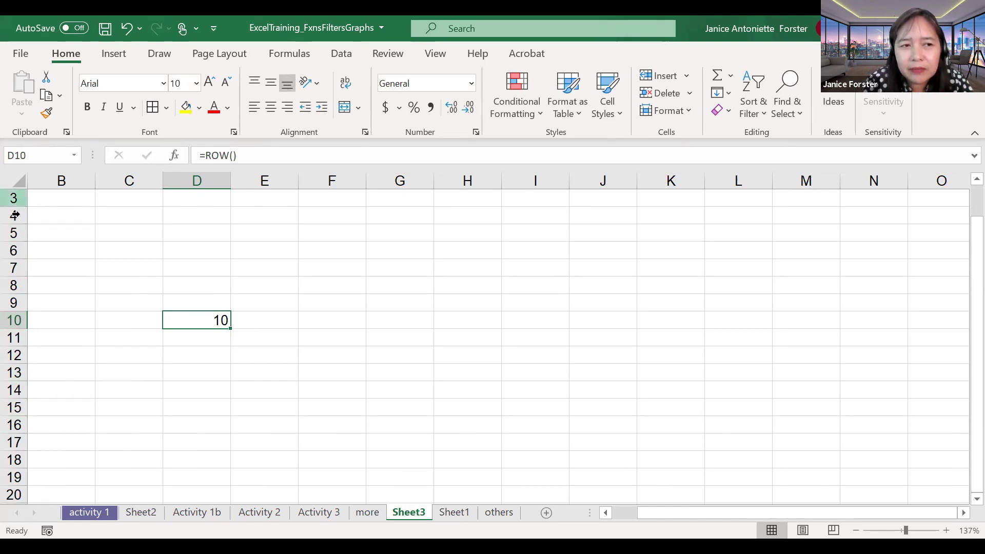
{"action": "left_click", "coordinate": [206, 345]}
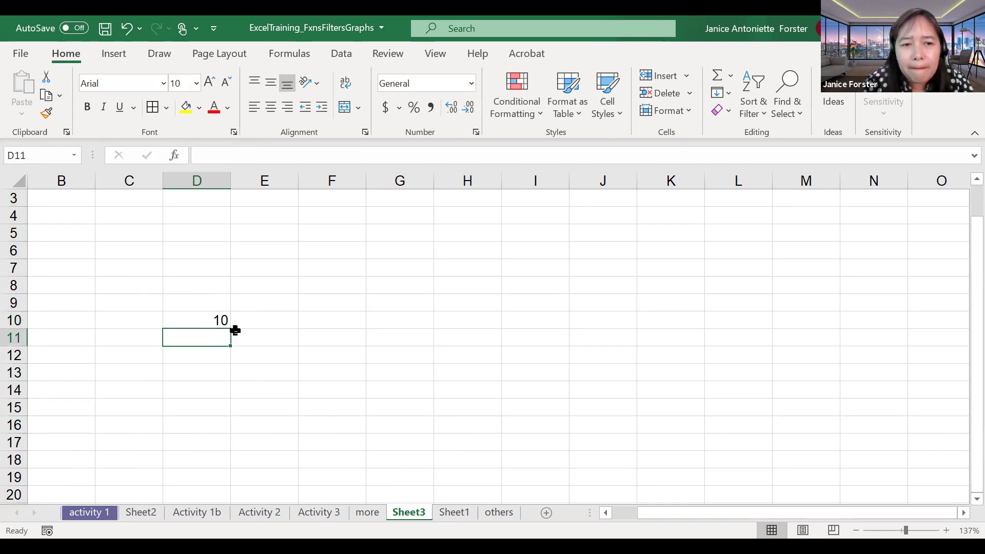
{"action": "left_click", "coordinate": [219, 319]}
{"action": "left_click_drag", "start_coordinate": [231, 329], "coordinate": [232, 451]}
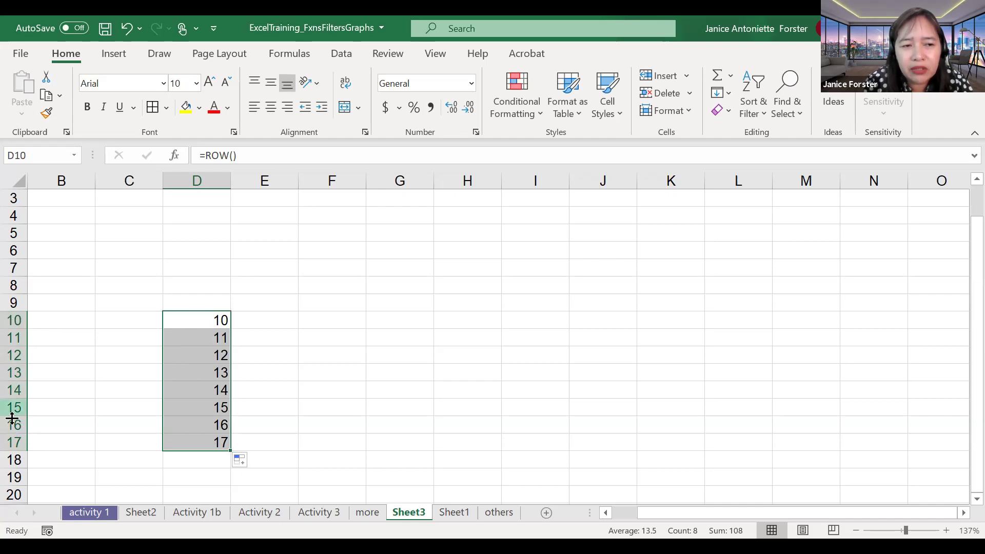
{"action": "double_click", "coordinate": [210, 321]}
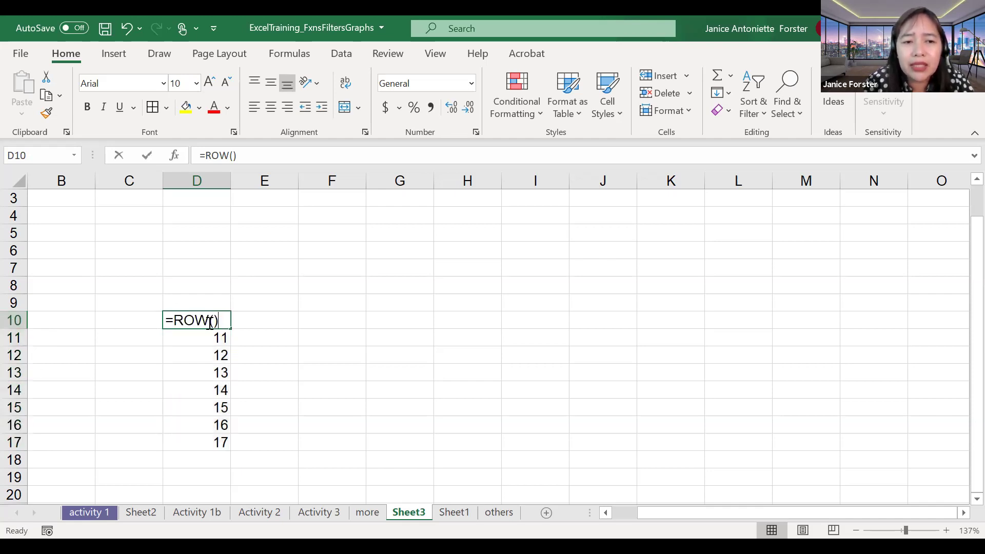
Step: Enter =MOD(ROW(),2) in E10 and fill it down column E to row 17
{"action": "left_click", "coordinate": [256, 321]}
{"action": "type", "text": "="}
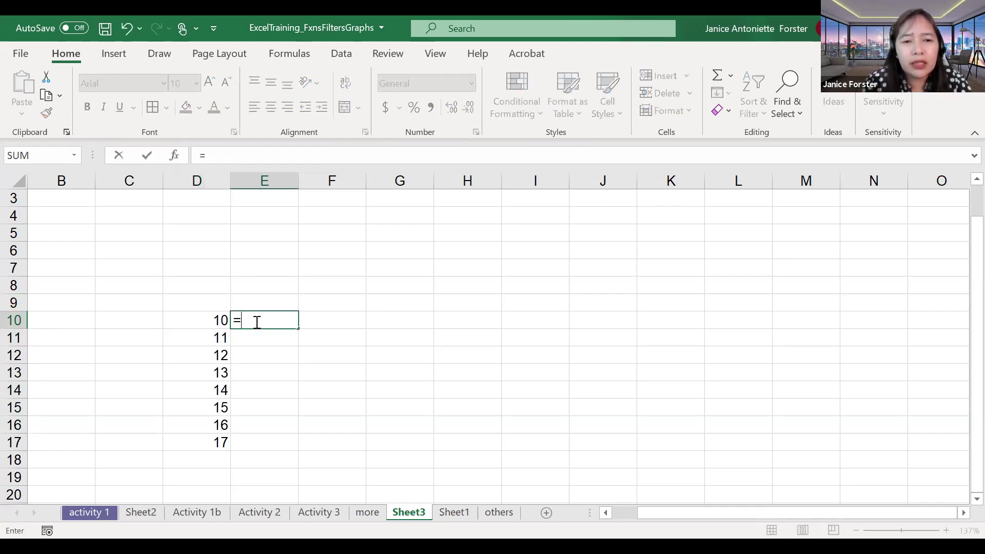
{"action": "type", "text": "mod(row(),"}
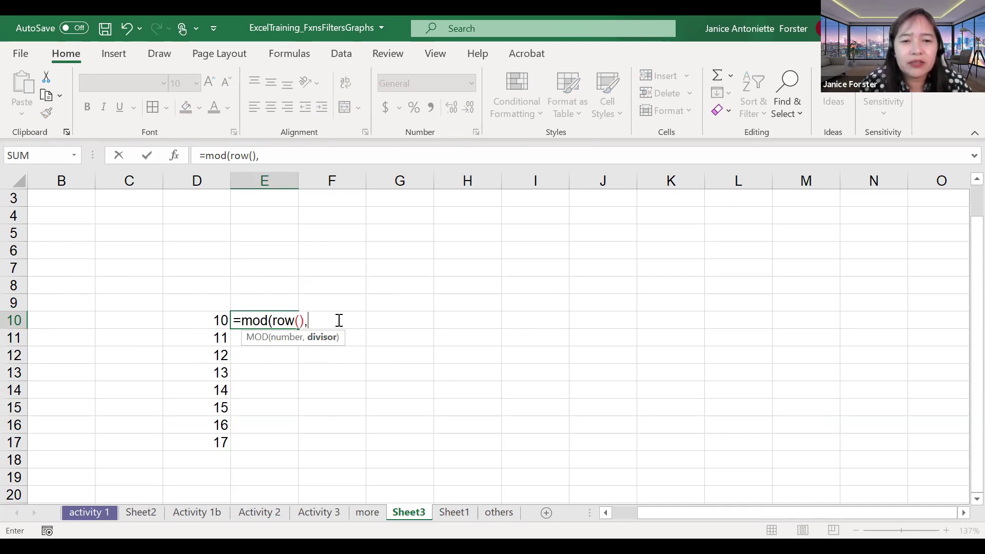
{"action": "type", "text": "2"}
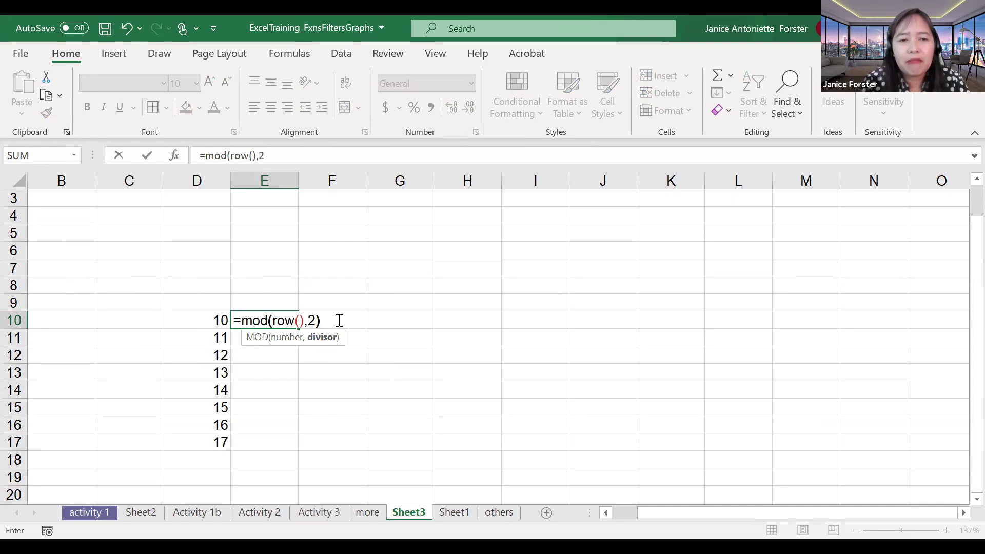
{"action": "key", "text": "Return"}
{"action": "key", "text": "Up"}
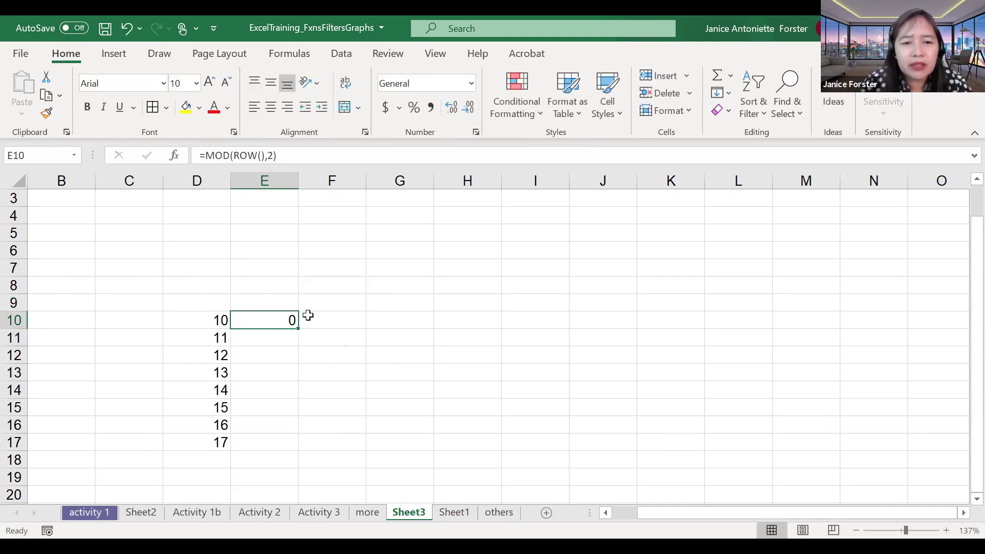
{"action": "left_click_drag", "start_coordinate": [299, 328], "coordinate": [296, 450]}
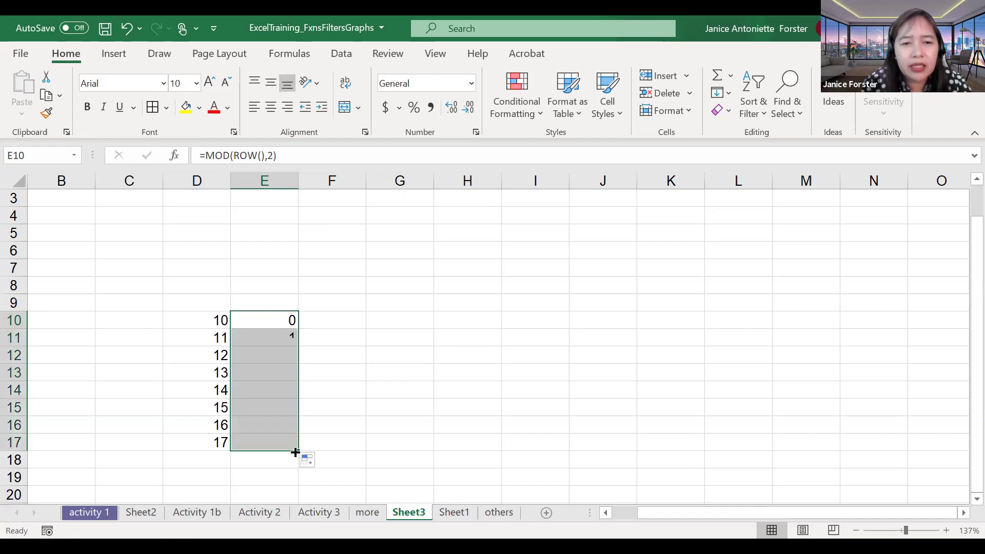
Step: Inspect the MOD formulas in E11 through E17, ending with E17 selected
{"action": "left_click", "coordinate": [279, 340]}
{"action": "left_click", "coordinate": [280, 356]}
{"action": "left_click", "coordinate": [280, 373]}
{"action": "left_click", "coordinate": [280, 394]}
{"action": "left_click", "coordinate": [281, 409]}
{"action": "left_click", "coordinate": [282, 426]}
{"action": "left_click", "coordinate": [283, 440]}
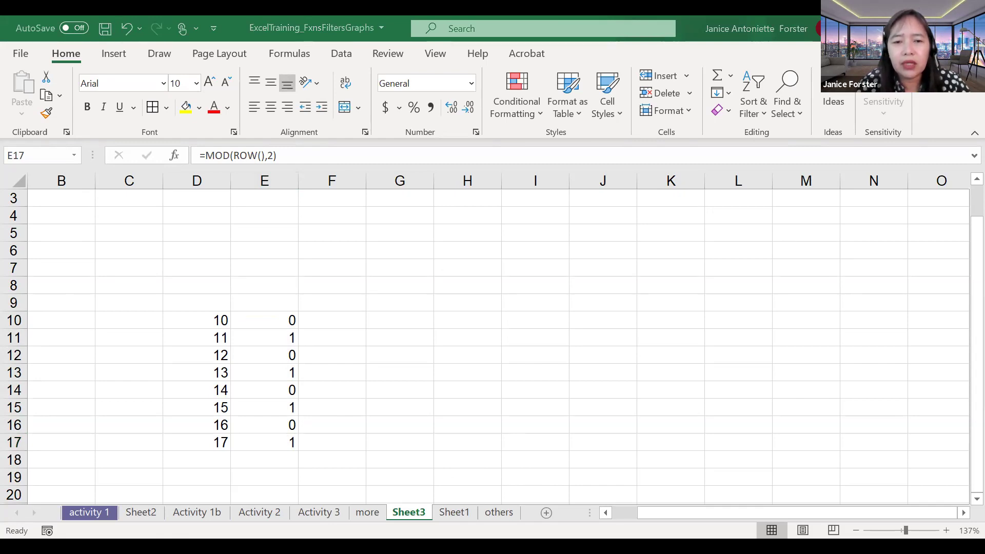
{"action": "left_click", "coordinate": [45, 42]}
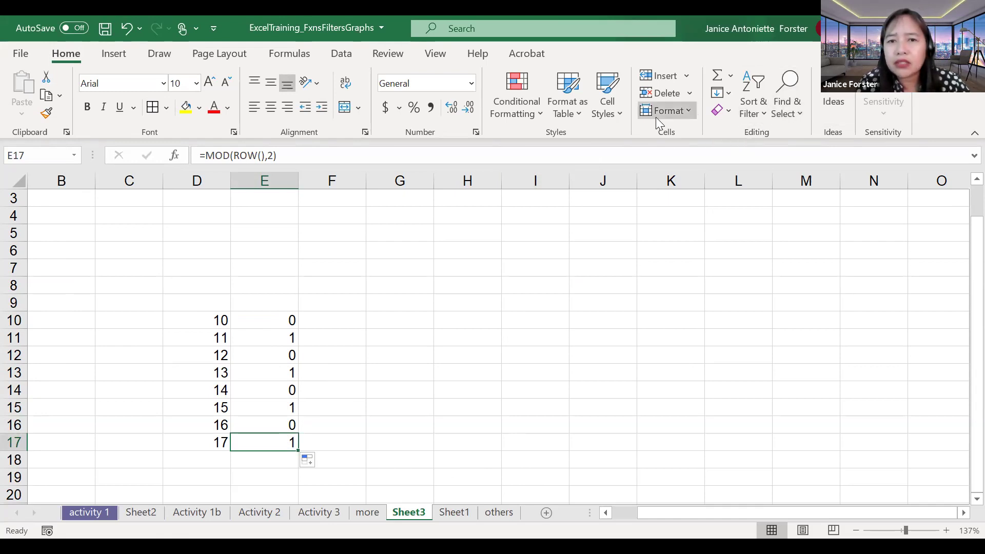
Step: Create a new 'Use a formula to determine which cells to format' rule with =mod(row(),2)
{"action": "left_click", "coordinate": [539, 117]}
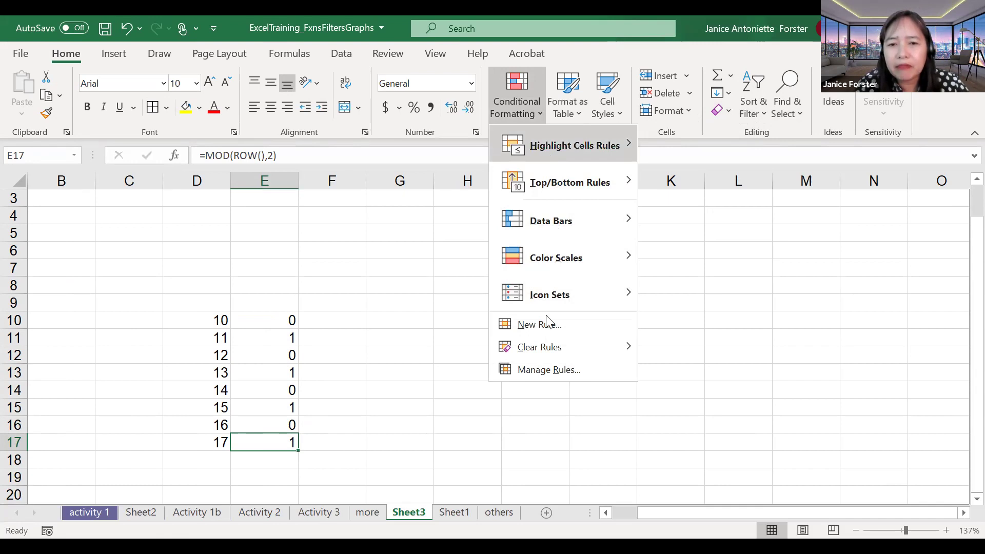
{"action": "left_click", "coordinate": [526, 325]}
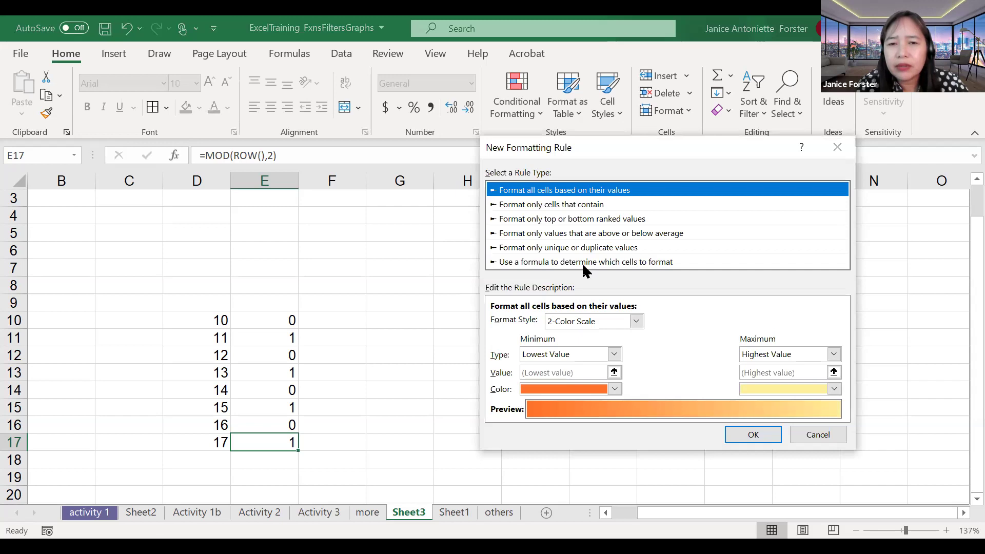
{"action": "left_click", "coordinate": [582, 262]}
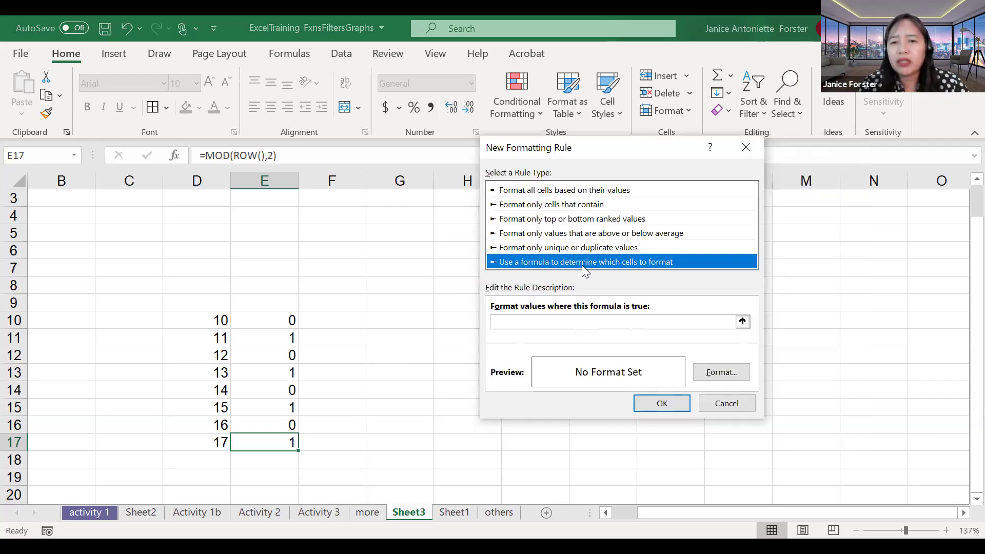
{"action": "left_click", "coordinate": [579, 321]}
{"action": "type", "text": "="}
{"action": "type", "text": "mmor"}
{"action": "key", "text": "BackSpace"}
{"action": "key", "text": "BackSpace"}
{"action": "type", "text": "od(row(),2"}
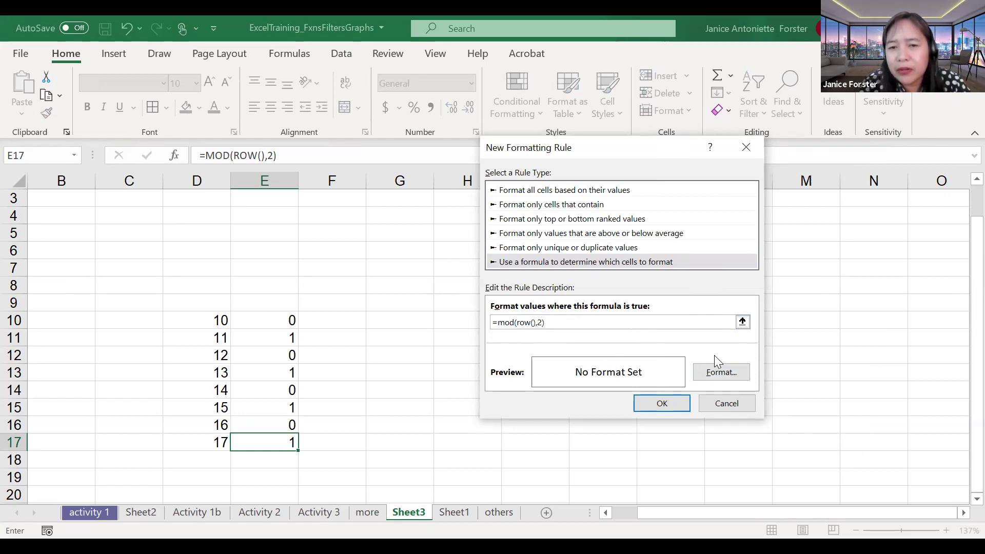
Step: Format the rule with bold, Automatic-colour text on a blue background fill
{"action": "left_click", "coordinate": [723, 373]}
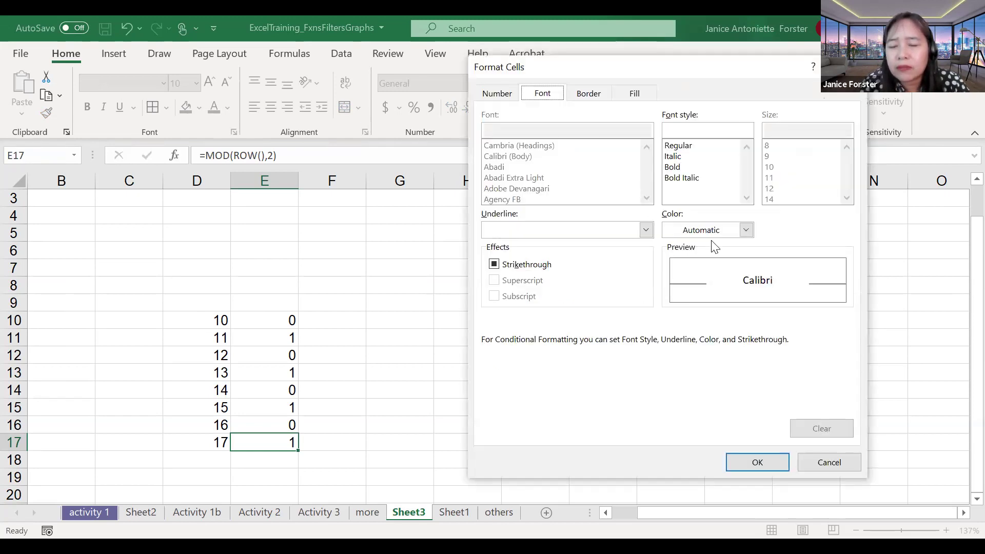
{"action": "left_click", "coordinate": [746, 230]}
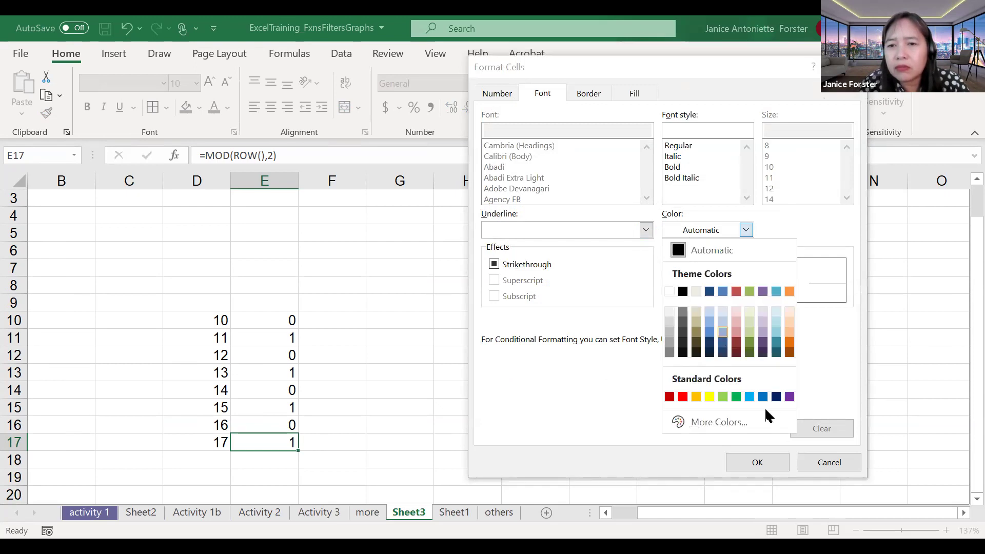
{"action": "left_click", "coordinate": [722, 332]}
{"action": "left_click", "coordinate": [678, 167]}
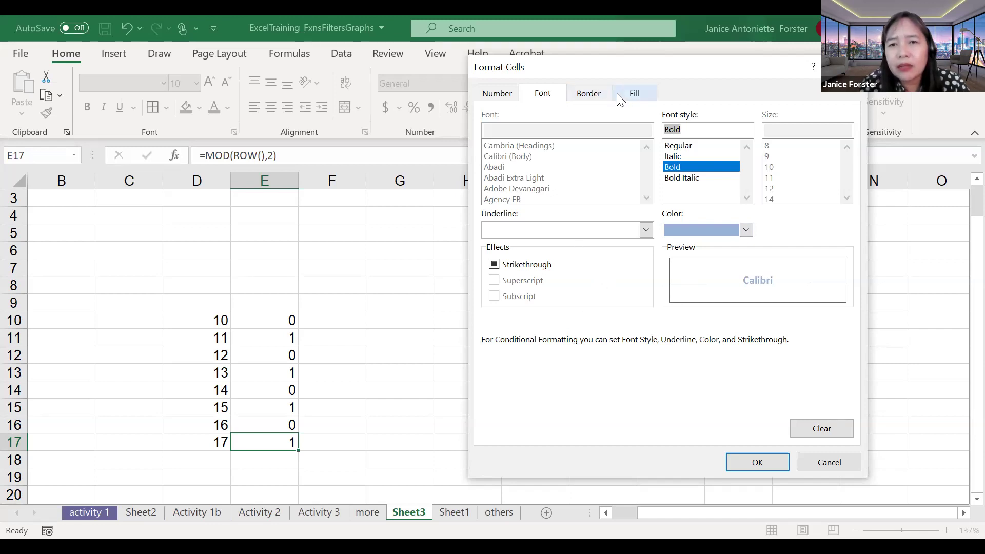
{"action": "left_click", "coordinate": [632, 95]}
{"action": "left_click", "coordinate": [544, 93]}
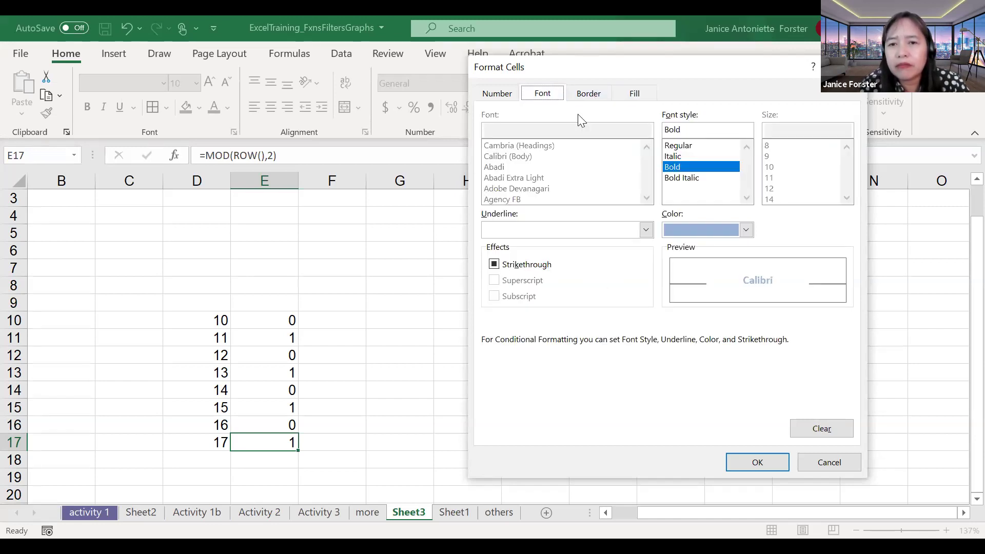
{"action": "left_click", "coordinate": [702, 231]}
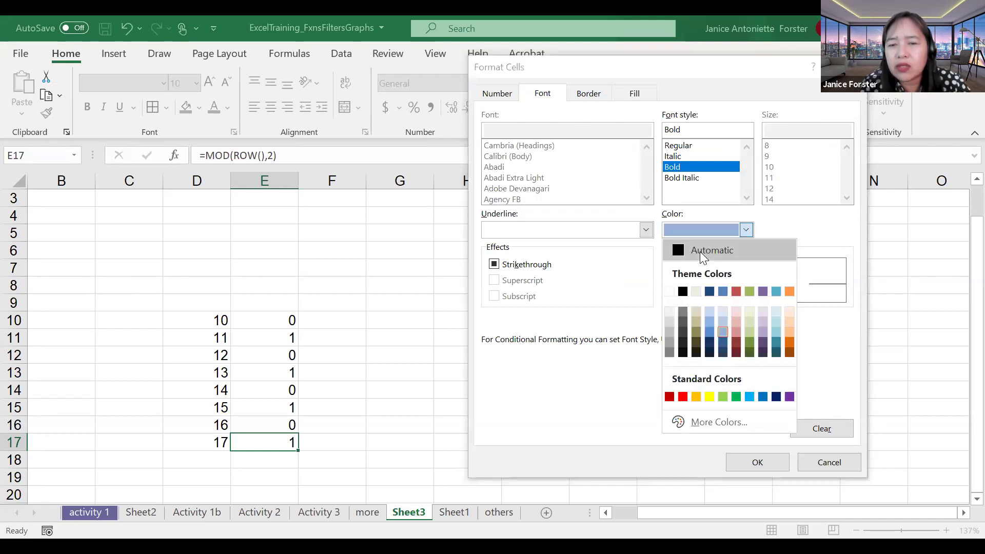
{"action": "left_click", "coordinate": [700, 250]}
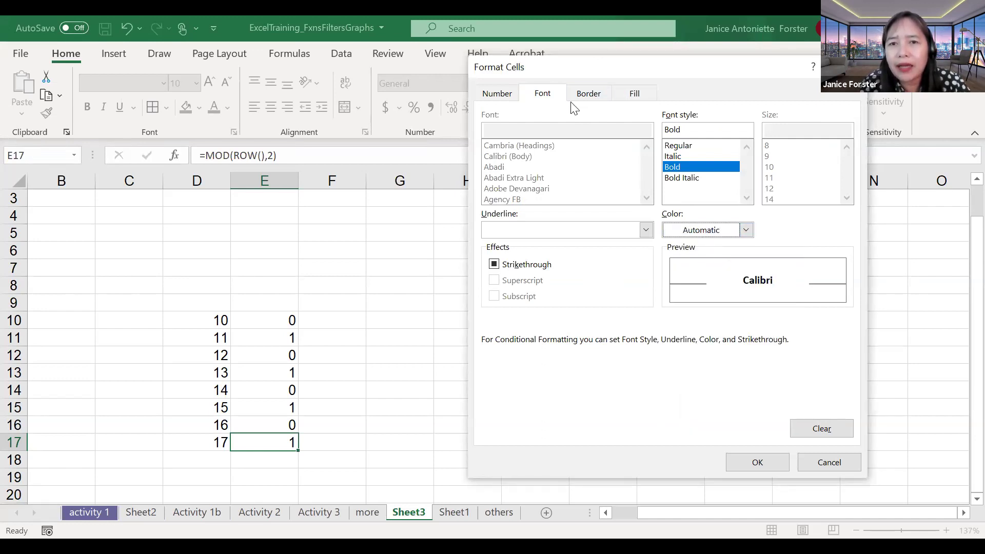
{"action": "left_click", "coordinate": [636, 94]}
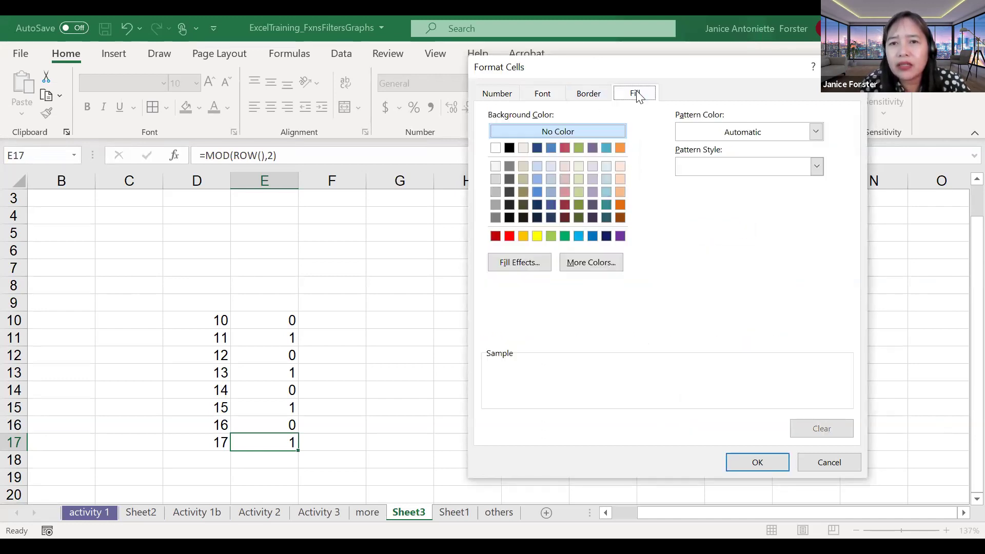
{"action": "left_click", "coordinate": [551, 148]}
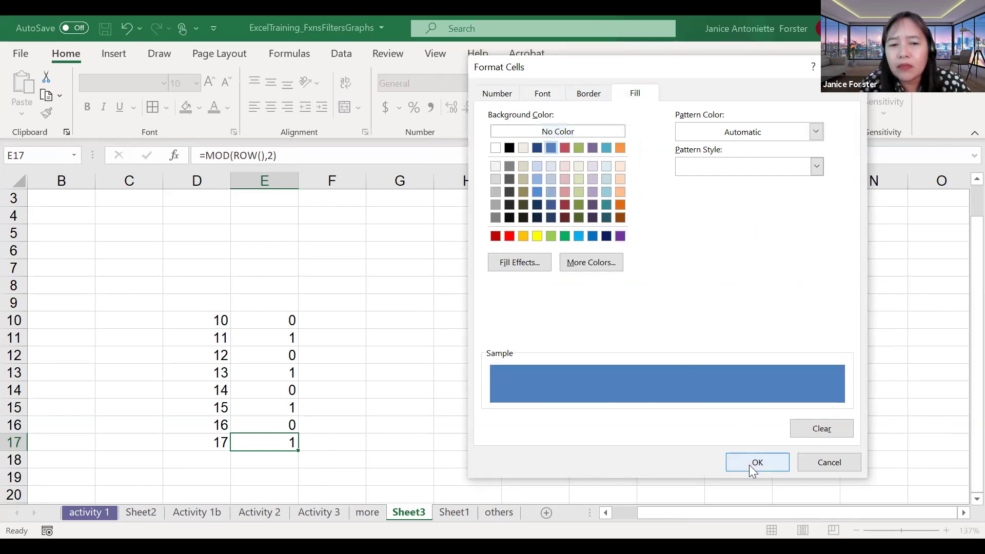
{"action": "key", "text": "Return"}
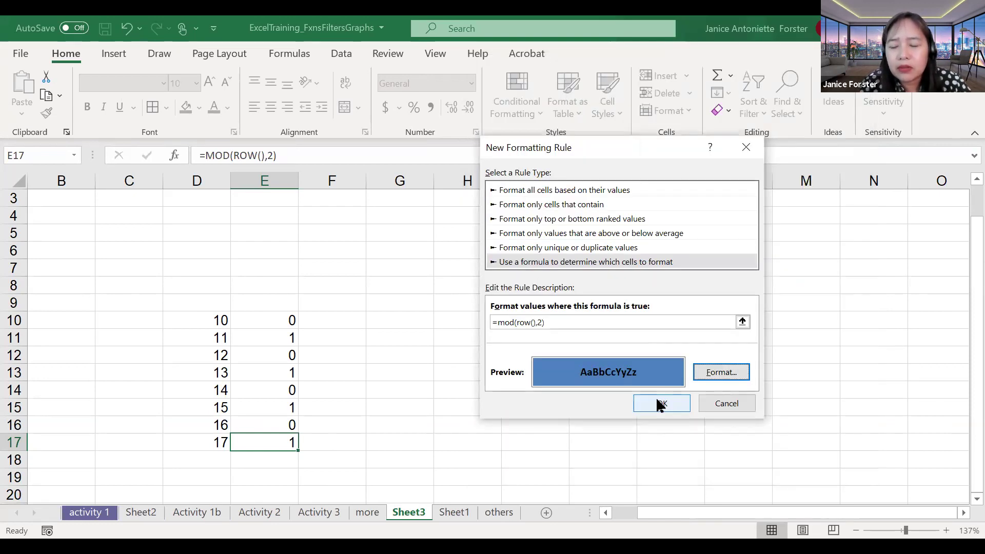
Step: Confirm the rule on E17, then fill E17 across to I17 and down to row 41
{"action": "left_click", "coordinate": [662, 403]}
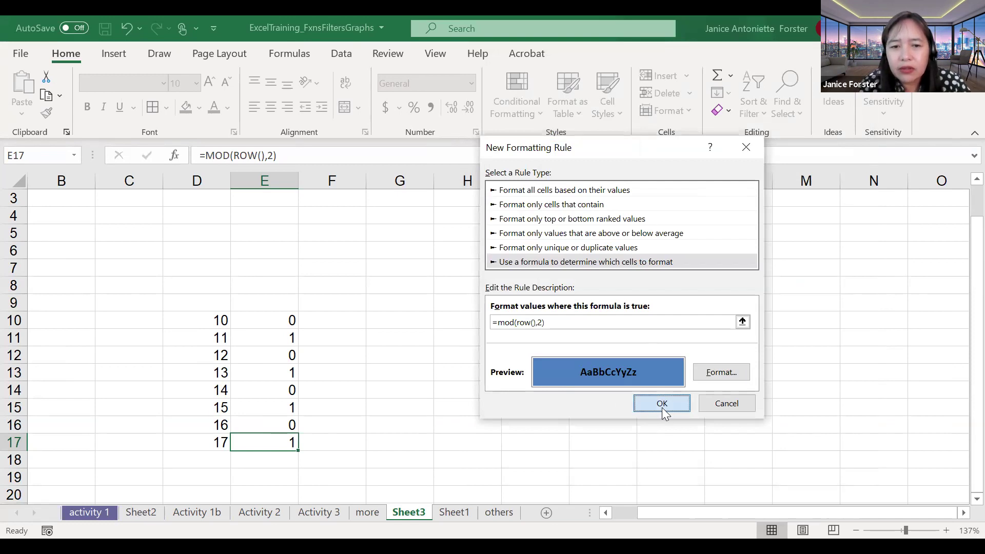
{"action": "left_click_drag", "start_coordinate": [299, 451], "coordinate": [563, 455]}
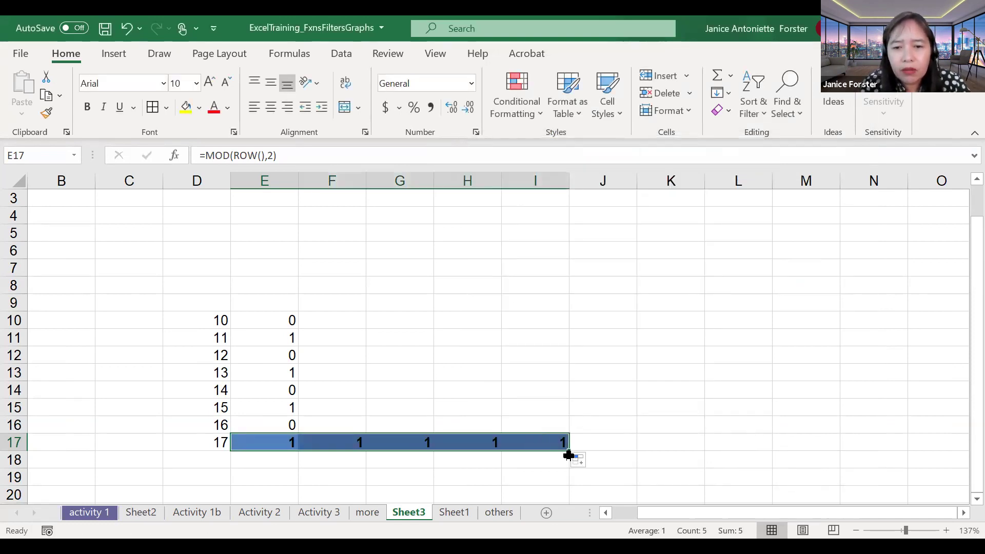
{"action": "left_click_drag", "start_coordinate": [569, 451], "coordinate": [453, 400]}
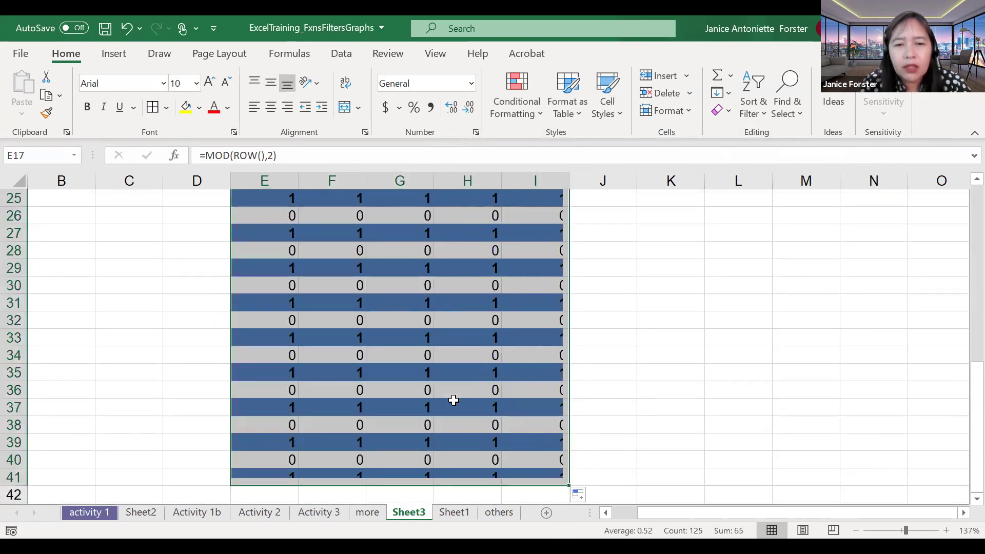
Step: Scroll back up and undo the fill down to row 41
{"action": "scroll", "coordinate": [453, 400], "scroll_direction": "up", "scroll_amount": 1}
{"action": "scroll", "coordinate": [453, 401], "scroll_direction": "up", "scroll_amount": 2}
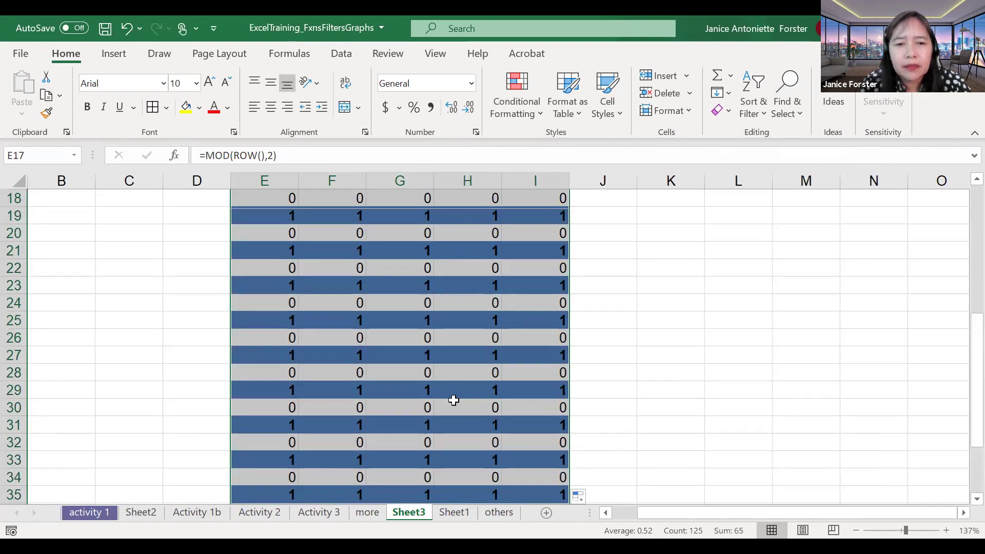
{"action": "scroll", "coordinate": [333, 318], "scroll_direction": "up", "scroll_amount": 1}
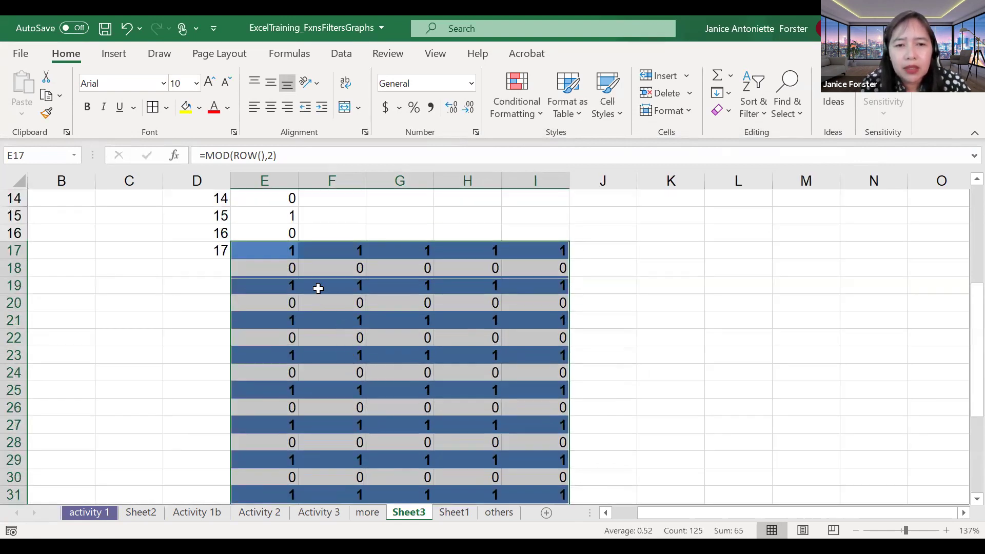
{"action": "key", "text": "ctrl+z"}
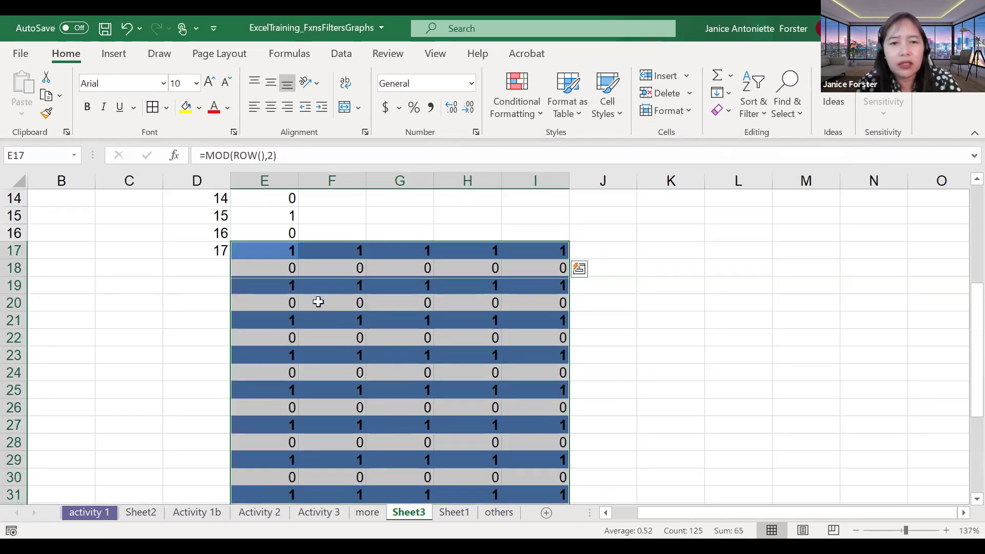
Step: Deselect the shaded range and return to the 'Formula-Based Rules' PowerPoint slide
{"action": "left_click", "coordinate": [268, 279]}
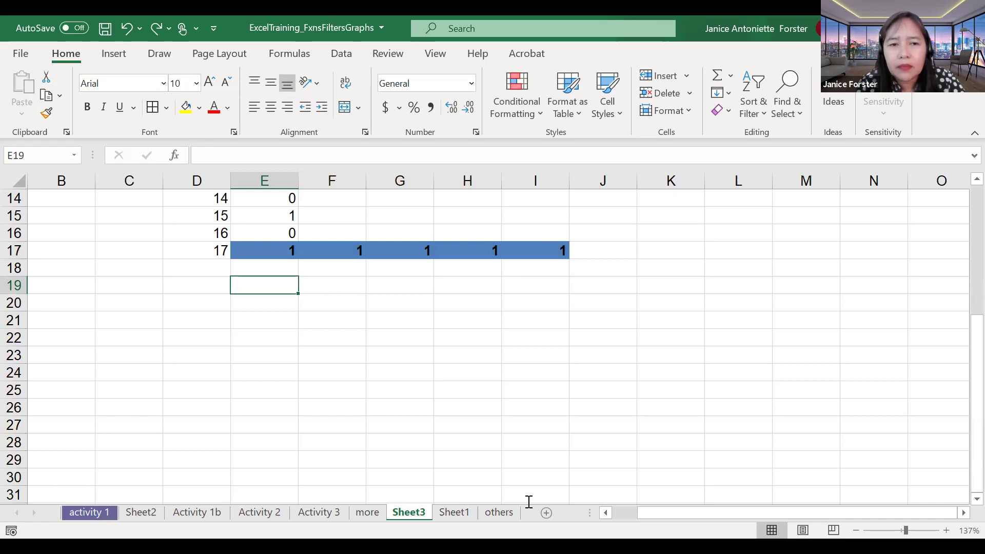
{"action": "left_click", "coordinate": [516, 340]}
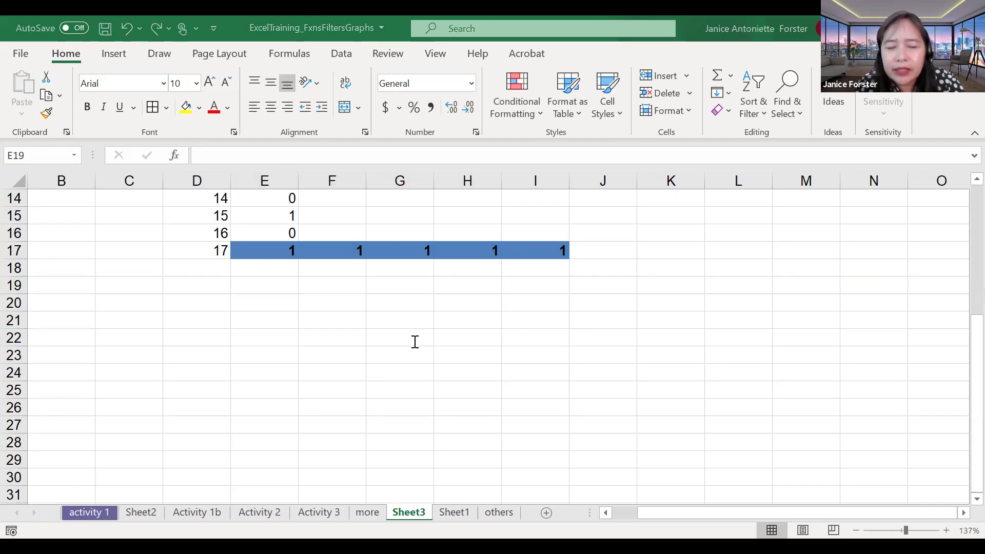
{"action": "key", "text": "alt+Tab"}
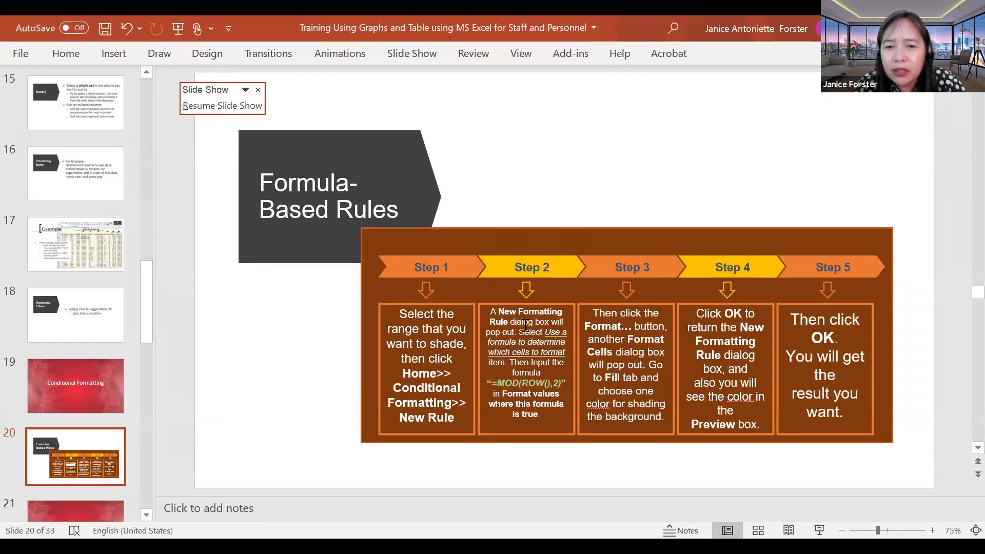
{"action": "left_click_drag", "start_coordinate": [548, 336], "coordinate": [546, 361]}
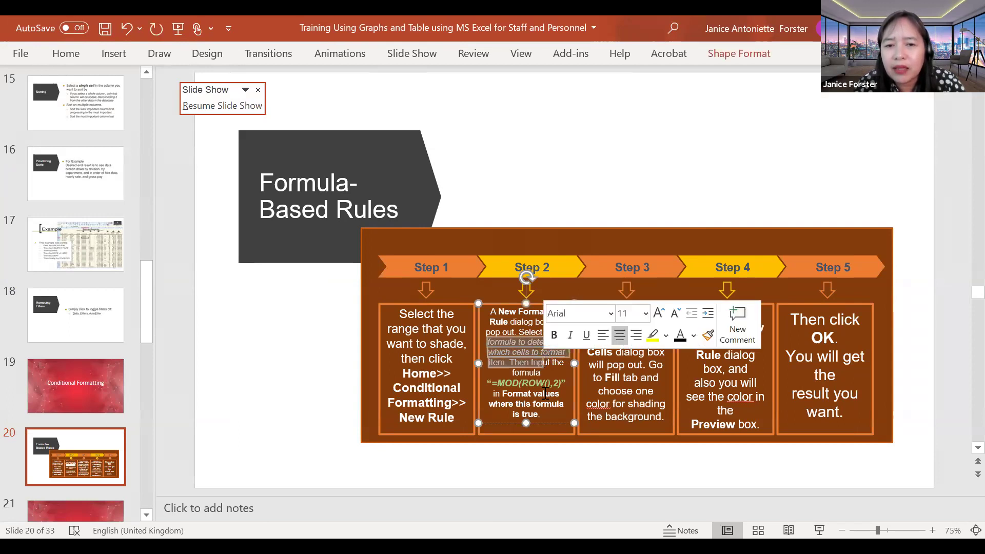
{"action": "left_click", "coordinate": [523, 477]}
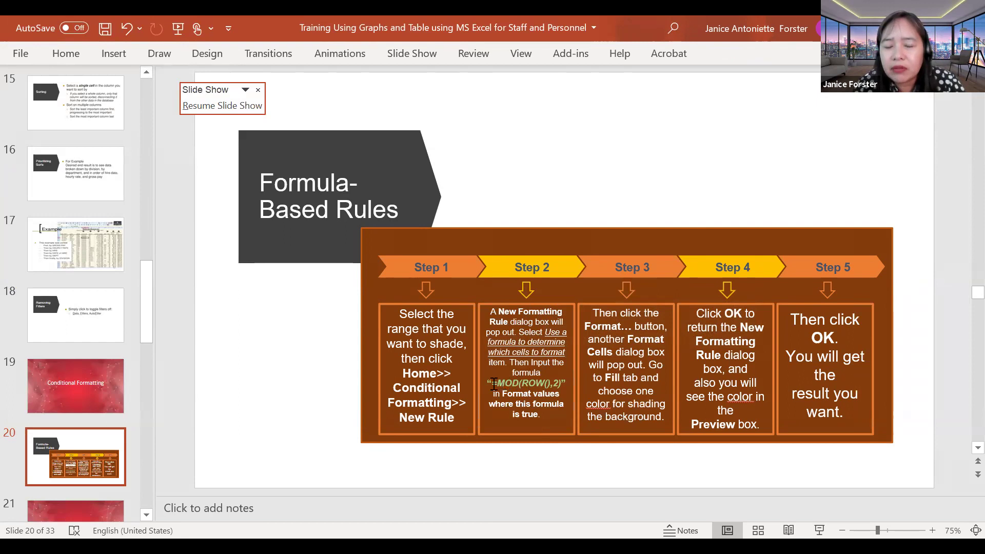
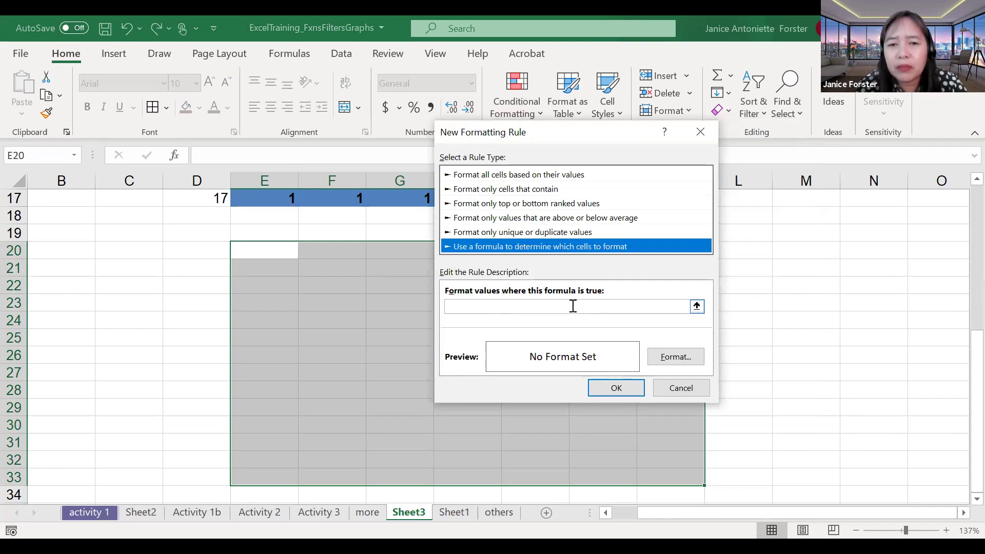
Step: Enter =MOD(ROW(),2) as the rule formula, give it a light blue fill, and apply it
{"action": "left_click", "coordinate": [574, 306]}
{"action": "type", "text": "="}
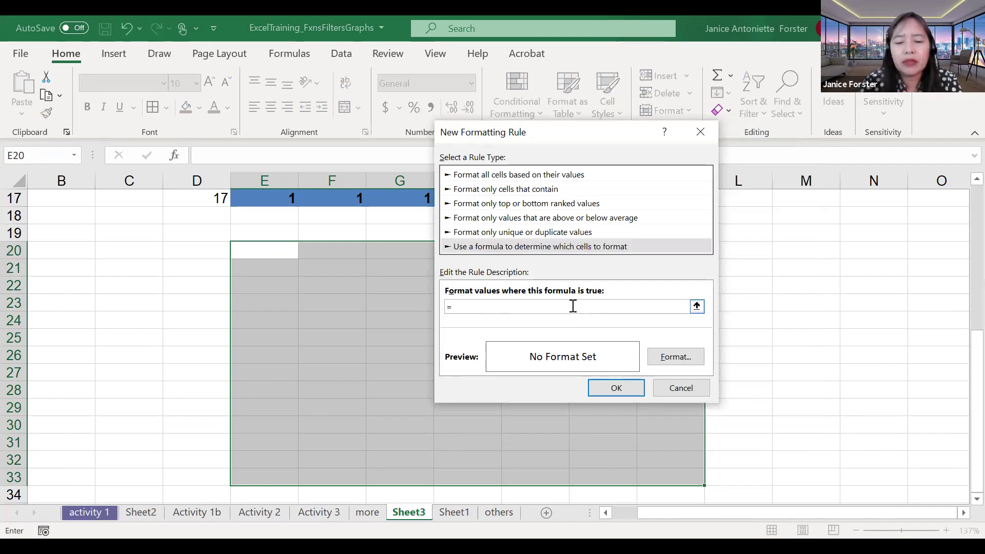
{"action": "type", "text": "mod(row"}
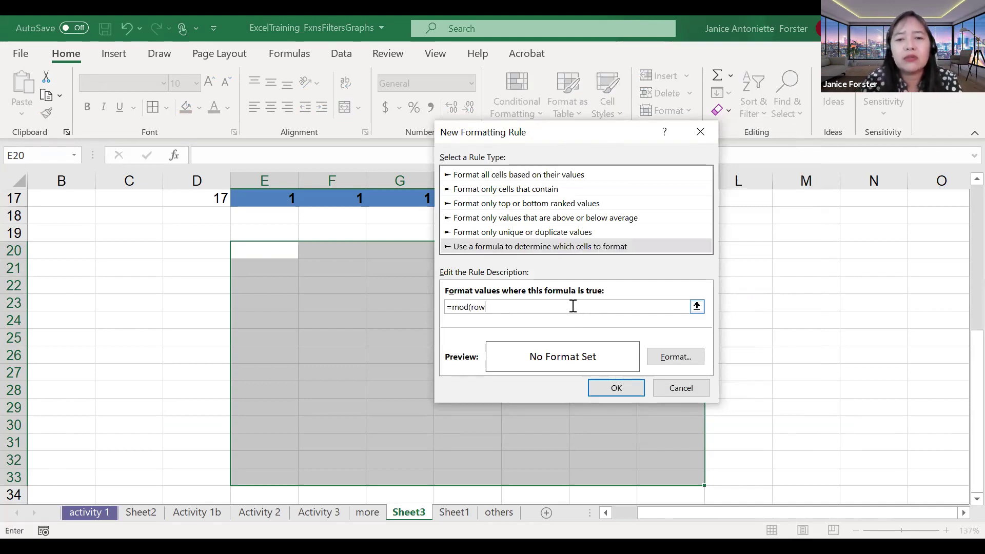
{"action": "type", "text": "(),2"}
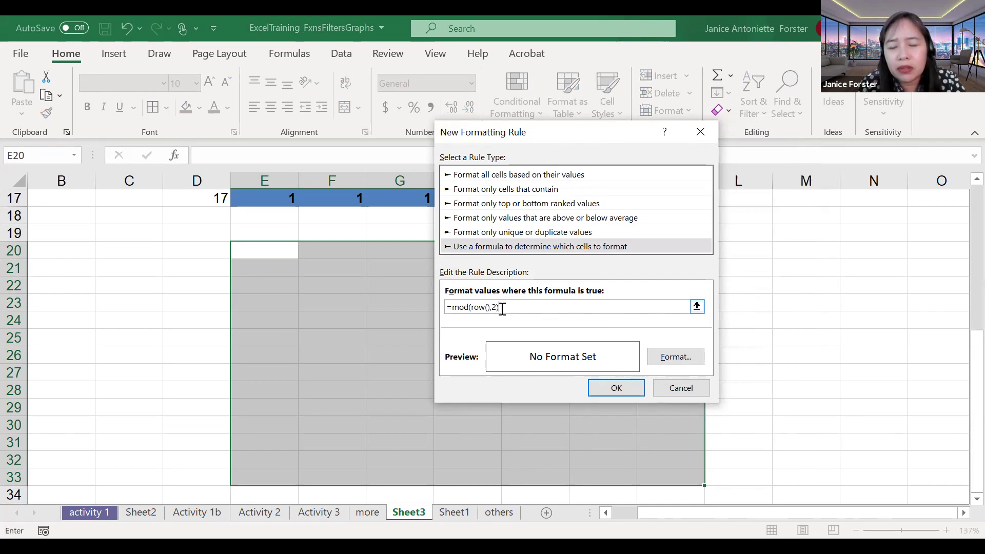
{"action": "left_click", "coordinate": [653, 361]}
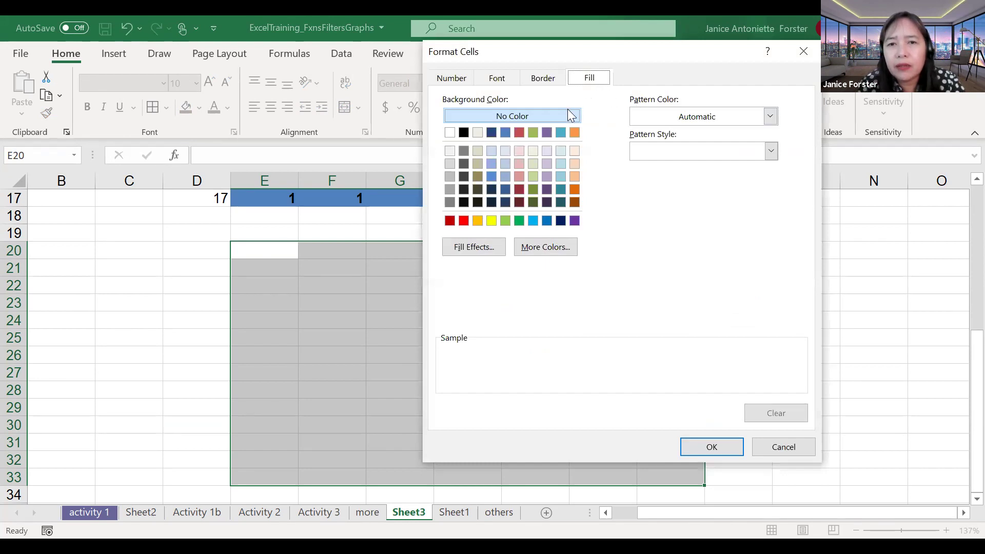
{"action": "left_click", "coordinate": [506, 163]}
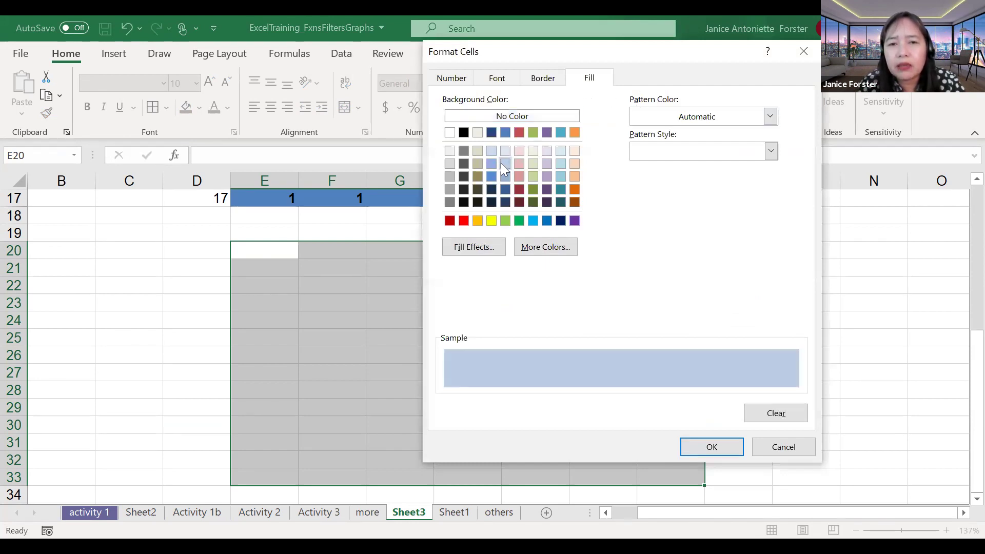
{"action": "left_click", "coordinate": [694, 440]}
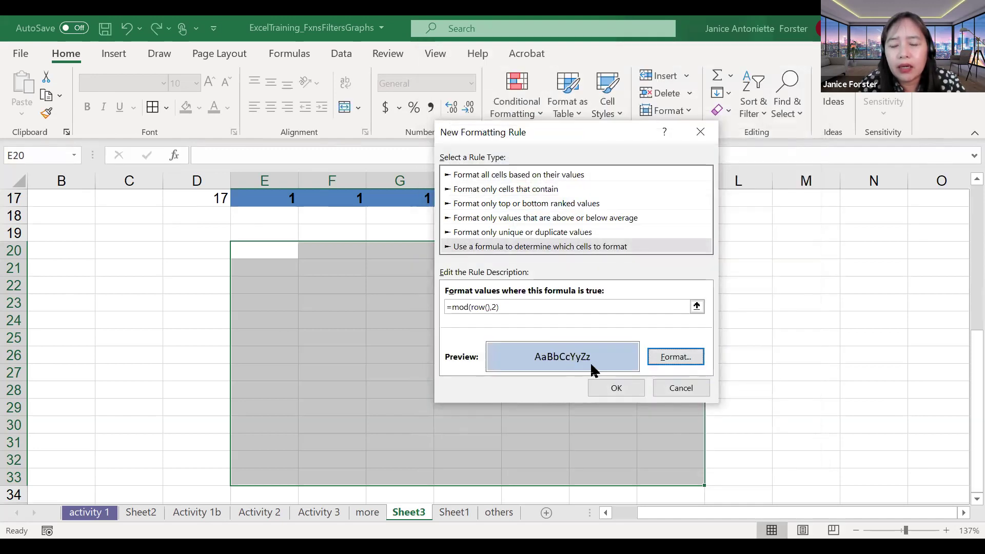
{"action": "left_click", "coordinate": [617, 388]}
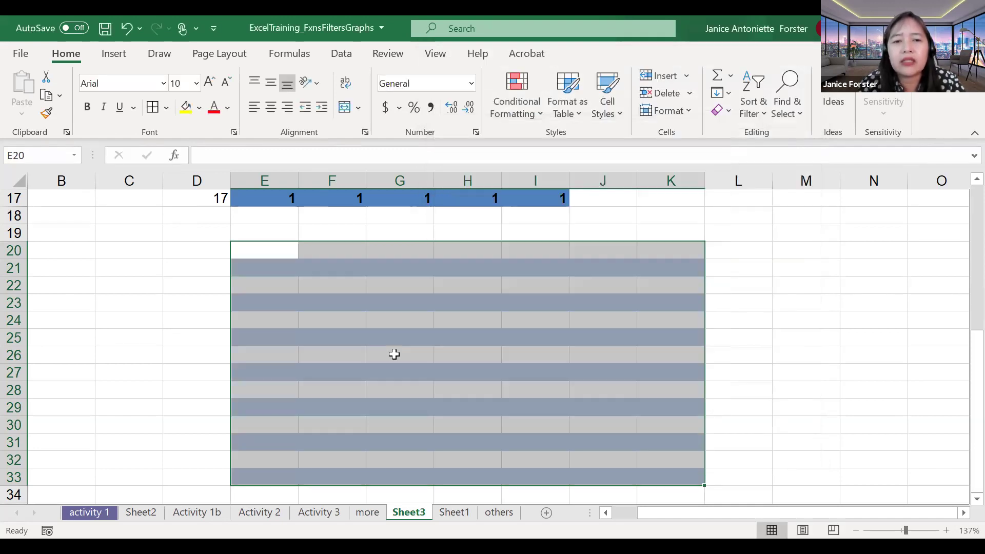
Step: Check the alternate-row banding, then reselect the banded range E20:K33
{"action": "left_click_drag", "start_coordinate": [331, 303], "coordinate": [535, 417]}
{"action": "left_click", "coordinate": [395, 354]}
{"action": "scroll", "coordinate": [394, 353], "scroll_direction": "down", "scroll_amount": 1}
{"action": "scroll", "coordinate": [304, 302], "scroll_direction": "up", "scroll_amount": 1}
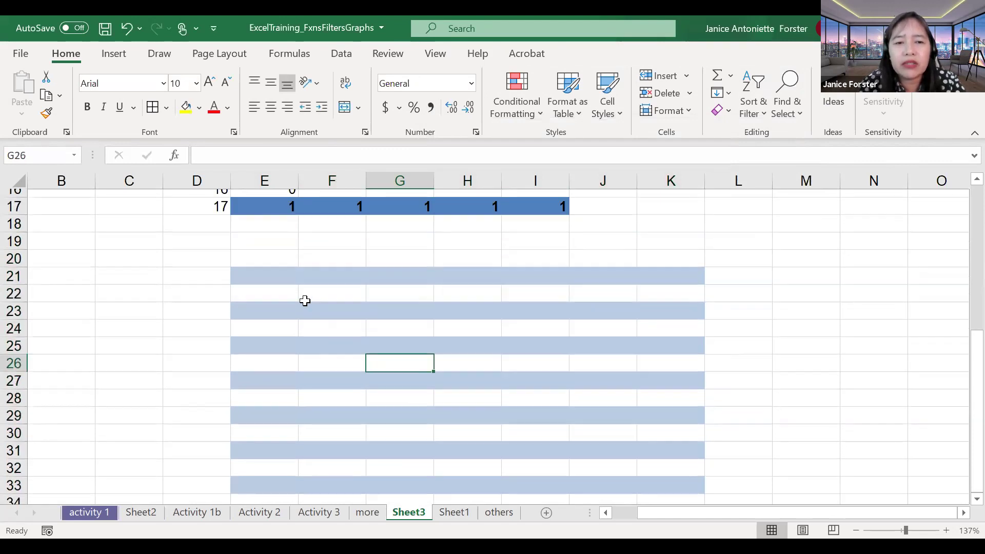
{"action": "left_click_drag", "start_coordinate": [277, 272], "coordinate": [655, 428]}
Step: Clear the 0 and 1 values from E10:I17
{"action": "scroll", "coordinate": [655, 426], "scroll_direction": "up", "scroll_amount": 1}
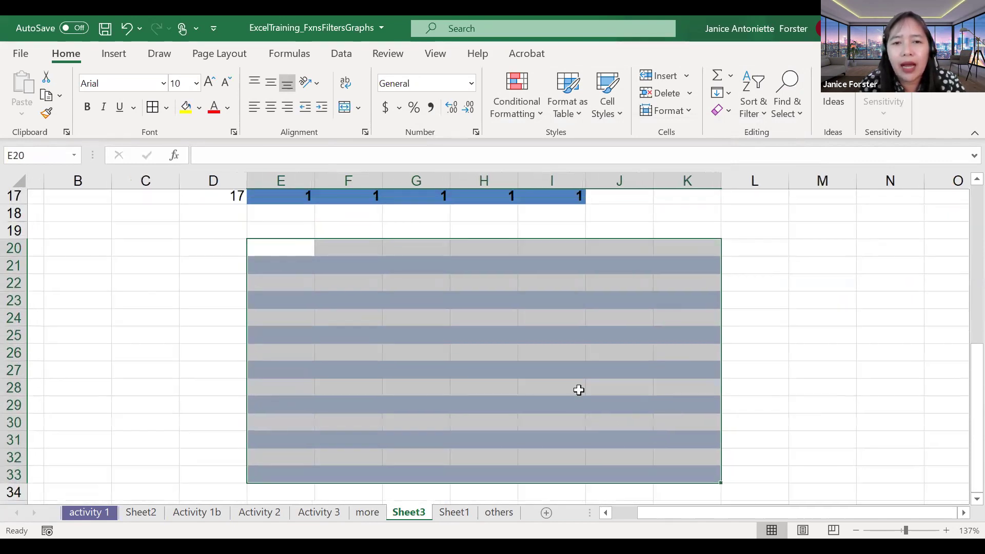
{"action": "scroll", "coordinate": [579, 390], "scroll_direction": "up", "scroll_amount": 1}
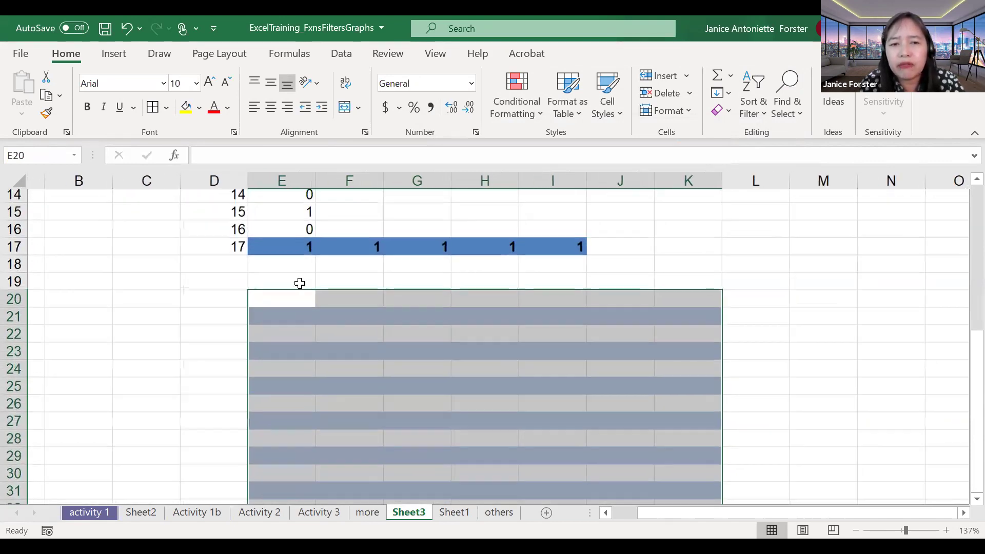
{"action": "scroll", "coordinate": [299, 282], "scroll_direction": "up", "scroll_amount": 1}
{"action": "left_click", "coordinate": [302, 286]}
{"action": "scroll", "coordinate": [300, 285], "scroll_direction": "up", "scroll_amount": 2}
{"action": "left_click_drag", "start_coordinate": [290, 284], "coordinate": [535, 401]}
{"action": "key", "text": "Delete"}
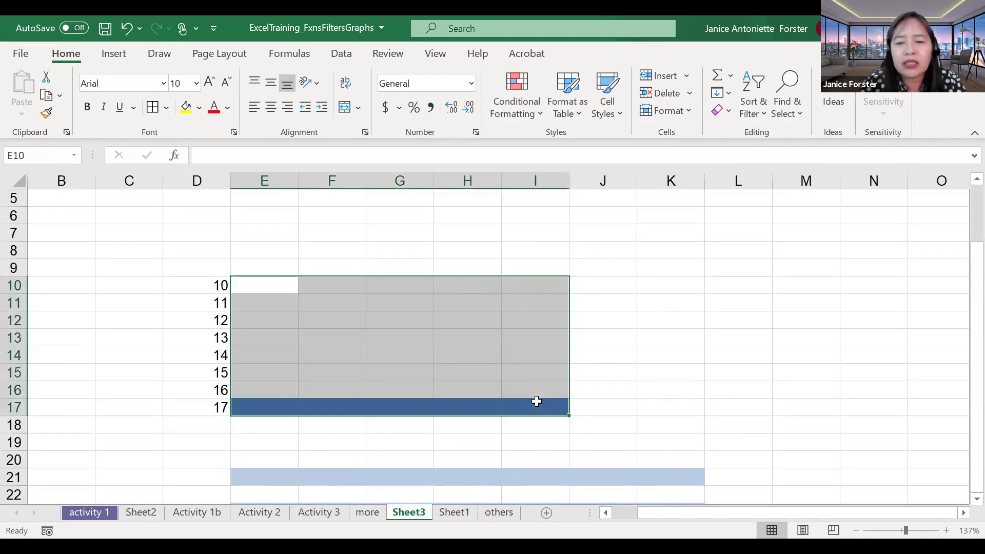
Step: Reselect the banded range E20:K33 below
{"action": "scroll", "coordinate": [537, 401], "scroll_direction": "down", "scroll_amount": 3}
{"action": "left_click_drag", "start_coordinate": [266, 286], "coordinate": [668, 437]}
{"action": "scroll", "coordinate": [667, 437], "scroll_direction": "down", "scroll_amount": 3}
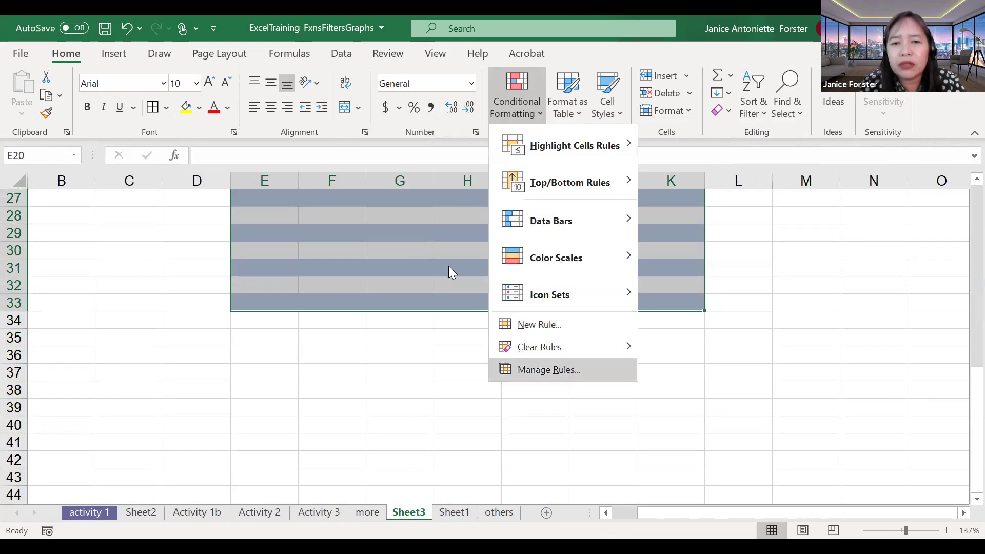
{"action": "left_click", "coordinate": [549, 369]}
{"action": "left_click", "coordinate": [413, 242]}
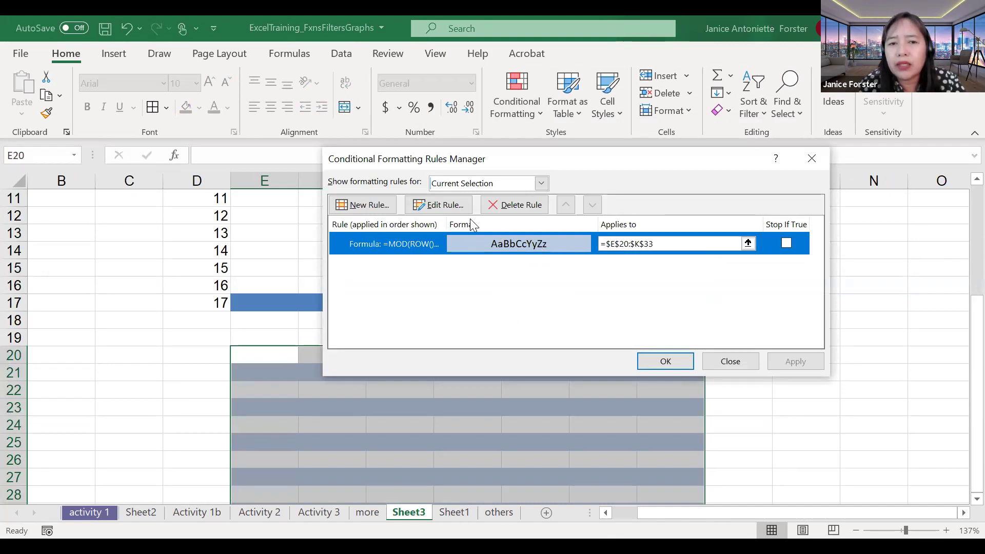
{"action": "left_click", "coordinate": [439, 205]}
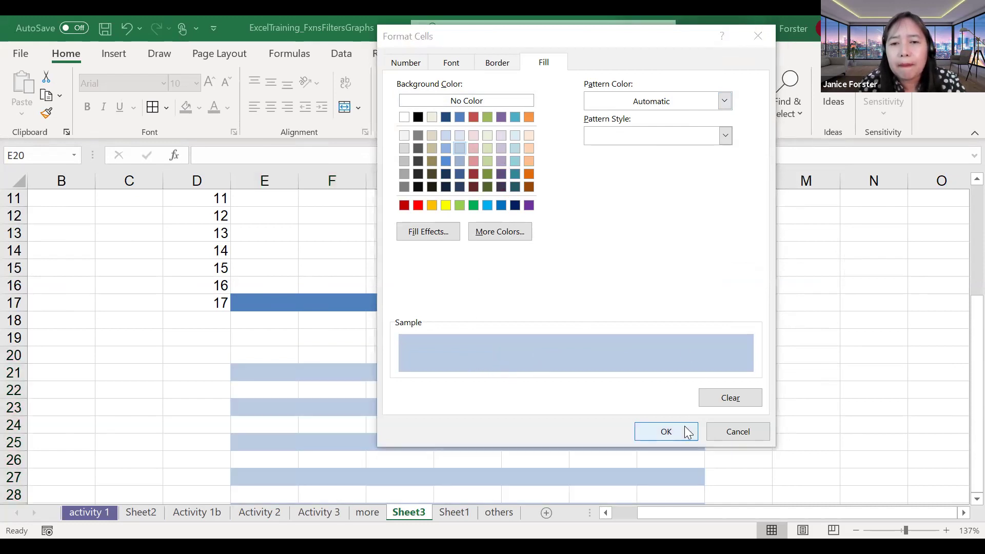
{"action": "key", "text": "Return"}
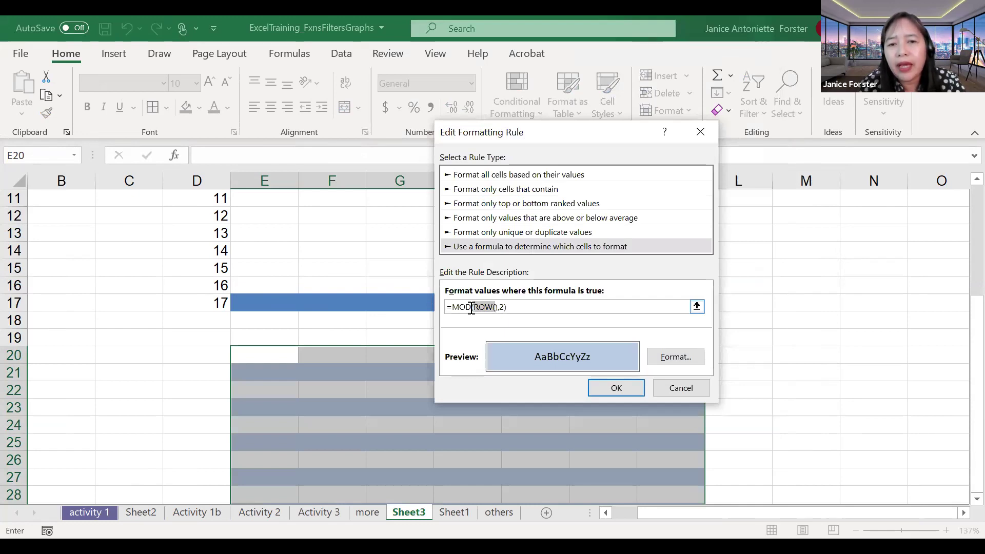
{"action": "left_click", "coordinate": [466, 308]}
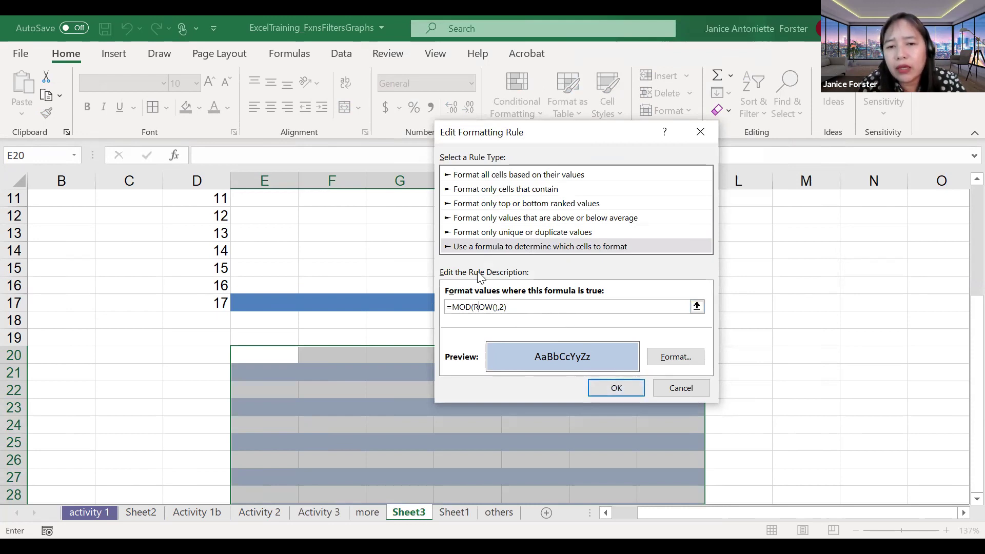
{"action": "left_click", "coordinate": [615, 391]}
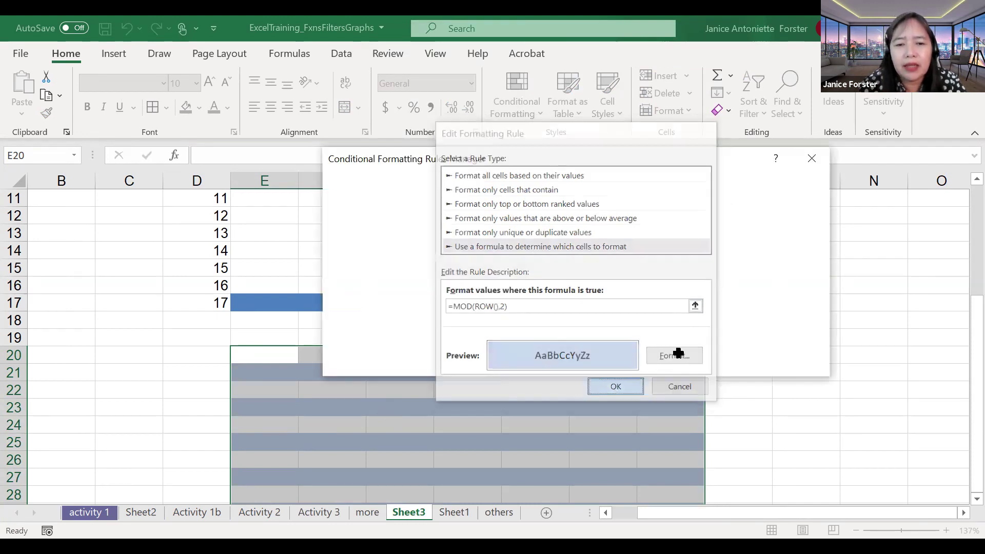
{"action": "left_click", "coordinate": [653, 360]}
{"action": "left_click", "coordinate": [475, 370]}
{"action": "scroll", "coordinate": [299, 278], "scroll_direction": "down", "scroll_amount": 2}
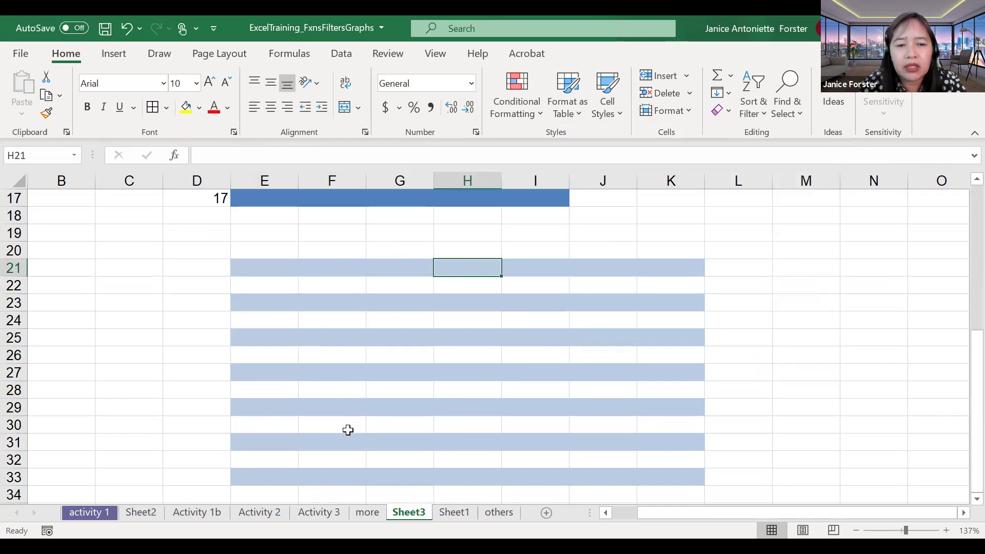
{"action": "left_click", "coordinate": [204, 510]}
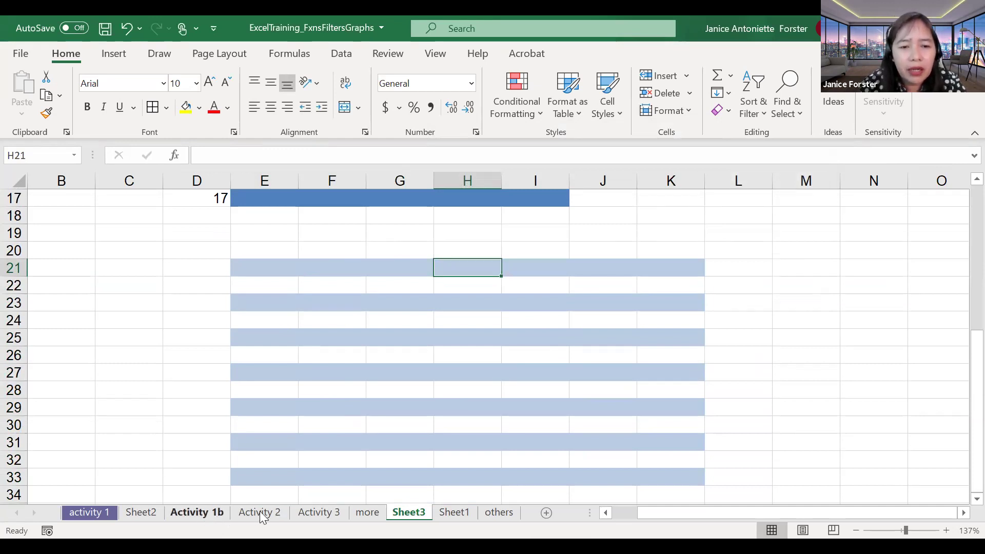
{"action": "key", "text": "ctrl+Page_Down"}
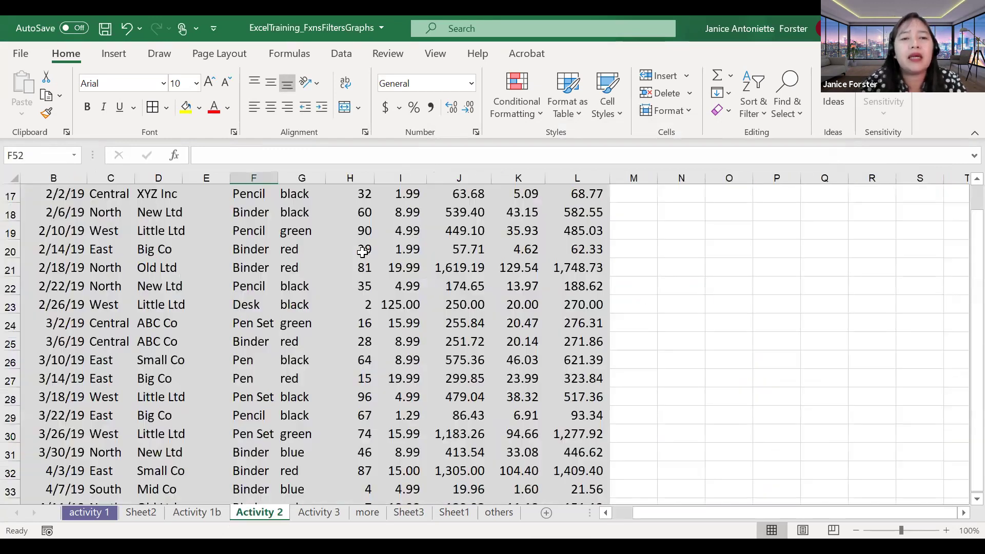
{"action": "left_click", "coordinate": [362, 252]}
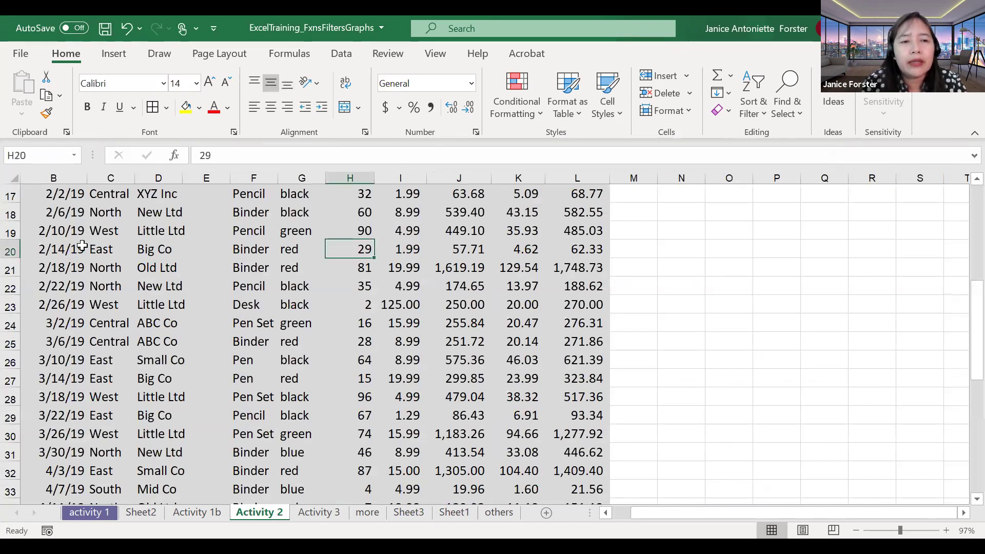
{"action": "scroll", "coordinate": [307, 293], "scroll_direction": "up", "scroll_amount": 4}
{"action": "left_click_drag", "start_coordinate": [61, 250], "coordinate": [570, 472]}
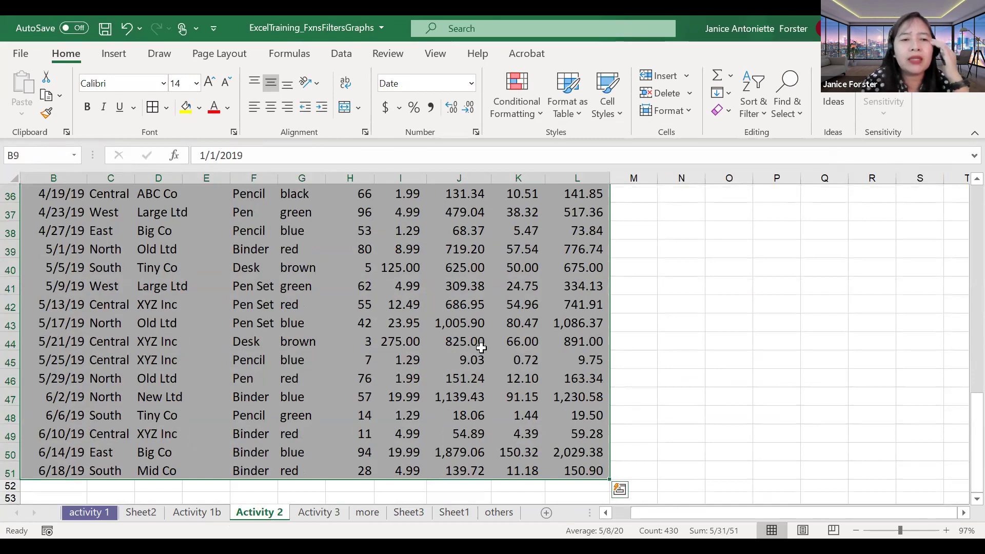
{"action": "scroll", "coordinate": [481, 348], "scroll_direction": "up", "scroll_amount": 1}
{"action": "scroll", "coordinate": [481, 348], "scroll_direction": "left", "scroll_amount": 1}
{"action": "scroll", "coordinate": [481, 348], "scroll_direction": "up", "scroll_amount": 1}
{"action": "scroll", "coordinate": [481, 348], "scroll_direction": "left", "scroll_amount": 1}
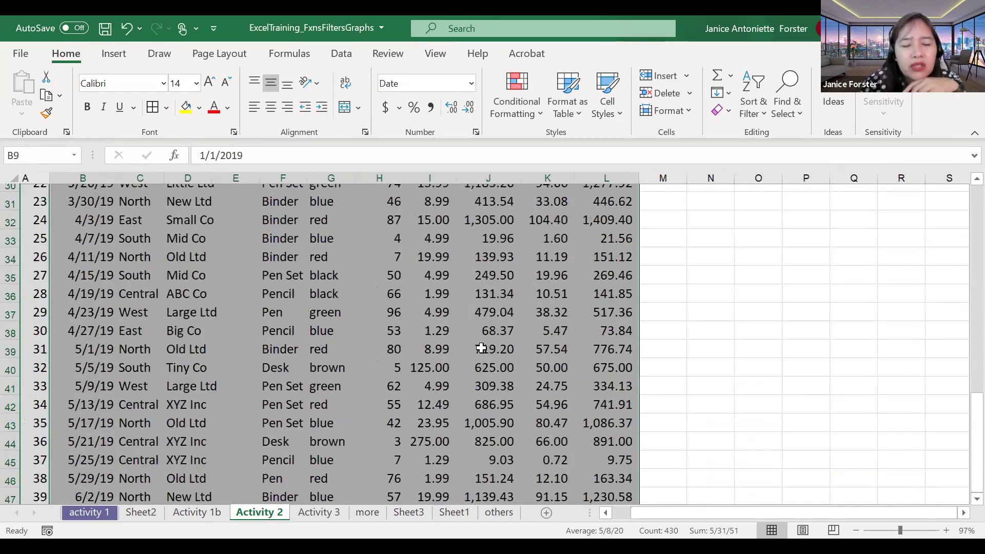
{"action": "scroll", "coordinate": [481, 348], "scroll_direction": "up", "scroll_amount": 1}
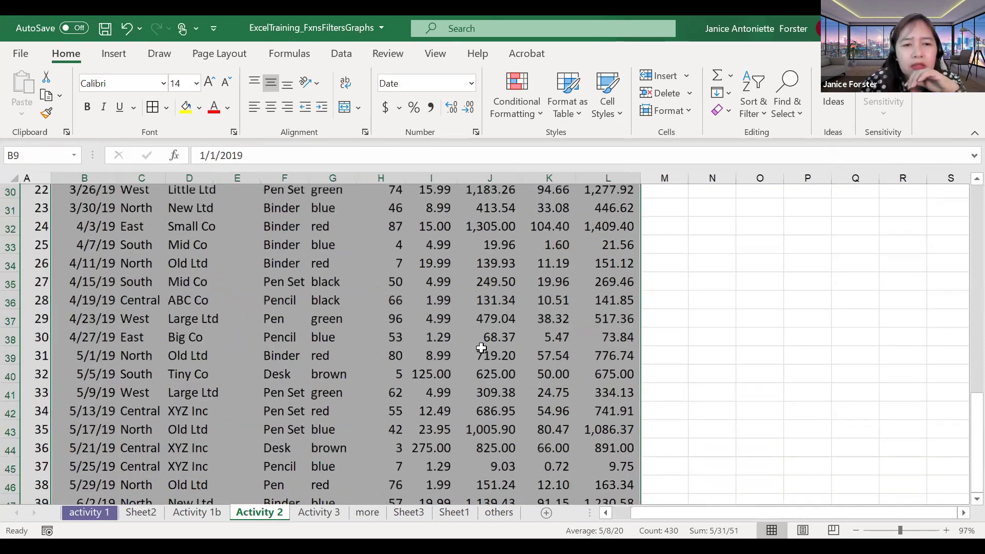
{"action": "scroll", "coordinate": [481, 348], "scroll_direction": "up", "scroll_amount": 9}
{"action": "scroll", "coordinate": [482, 348], "scroll_direction": "left", "scroll_amount": 1}
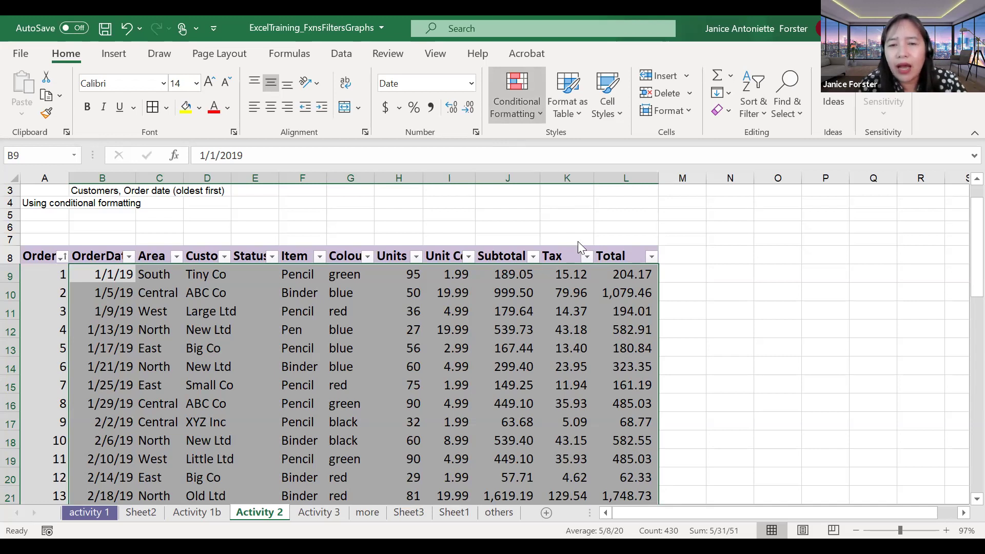
Step: Start a Greater Than highlight rule using cell I12, then undo it and cancel the rule
{"action": "left_click", "coordinate": [517, 100]}
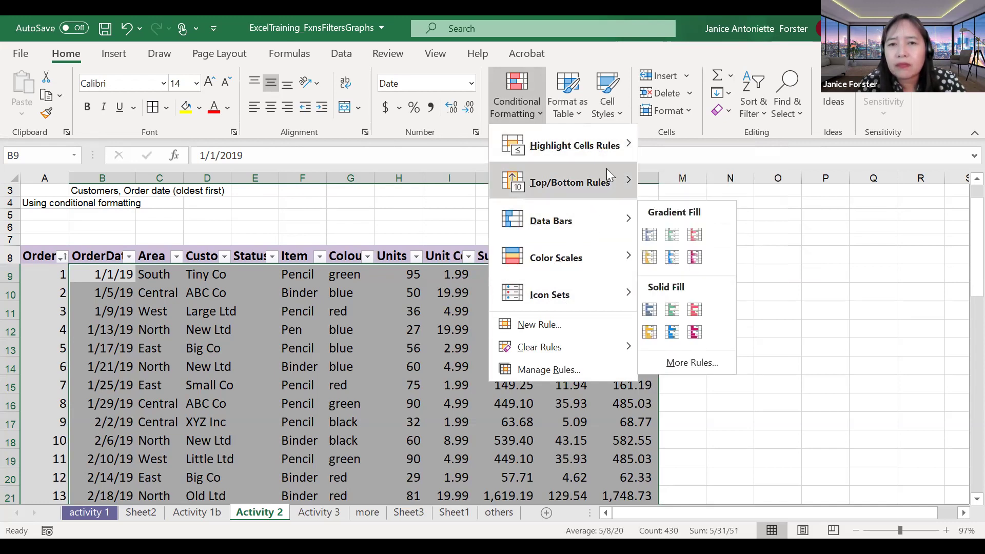
{"action": "mouse_move", "coordinate": [615, 158]}
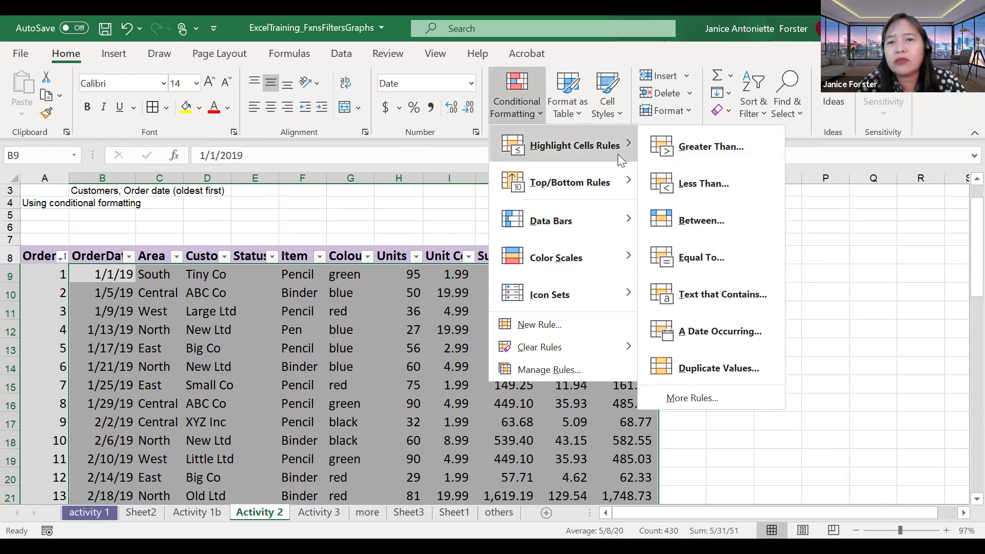
{"action": "left_click", "coordinate": [686, 153]}
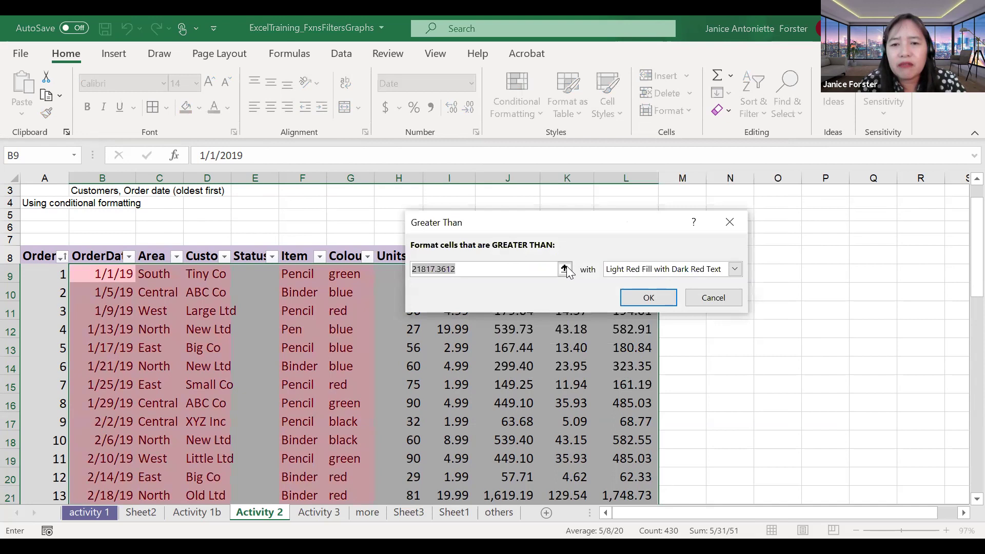
{"action": "left_click", "coordinate": [565, 268]}
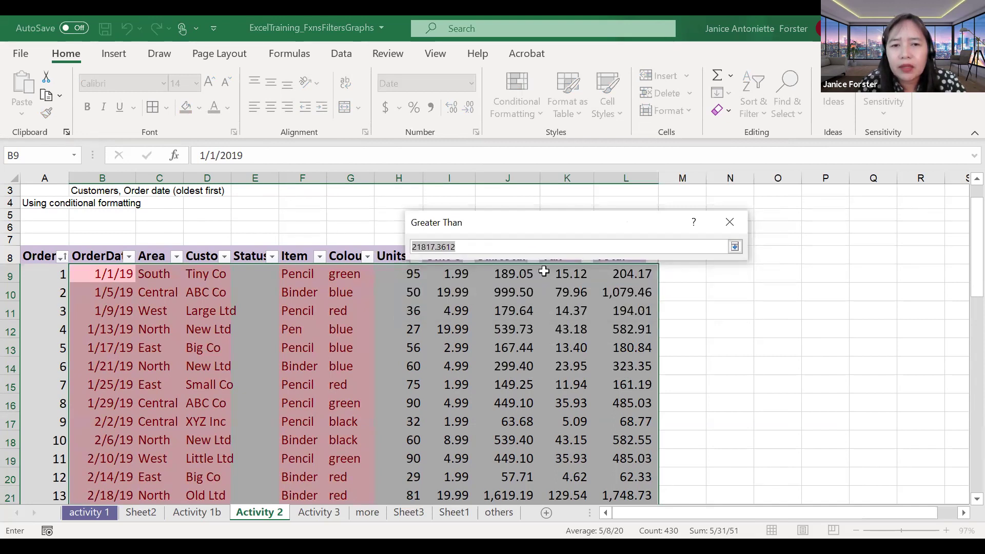
{"action": "left_click_drag", "start_coordinate": [572, 218], "coordinate": [528, 148]}
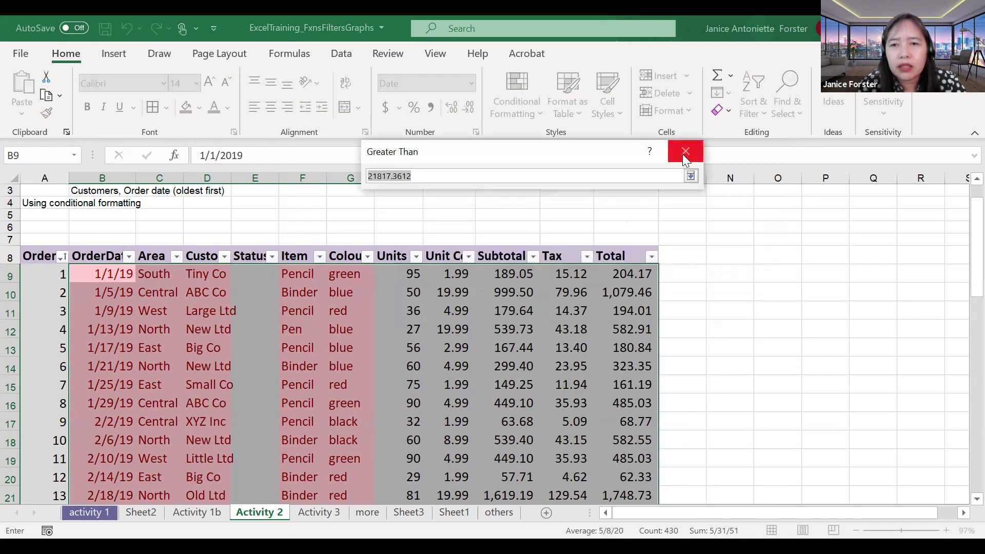
{"action": "left_click", "coordinate": [450, 329]}
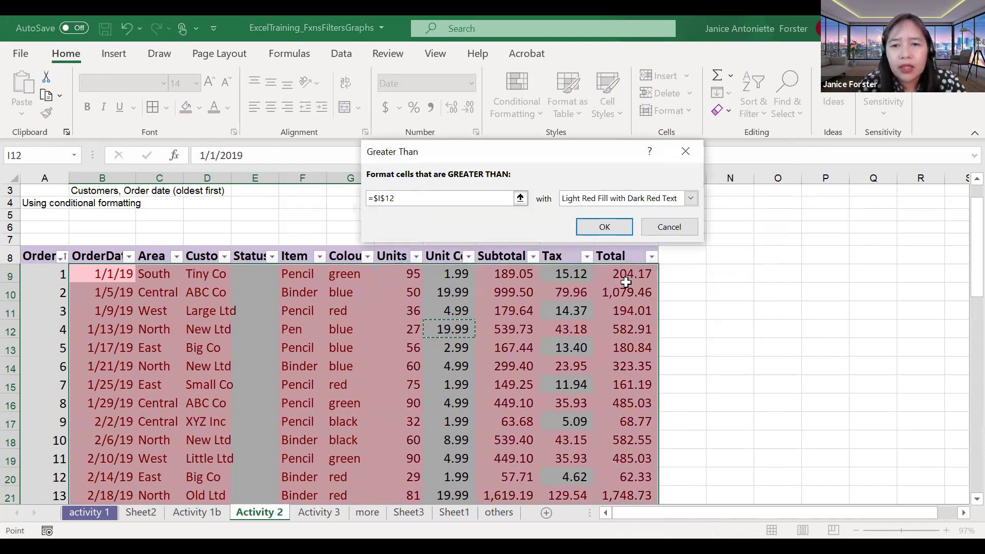
{"action": "key", "text": "ctrl+z"}
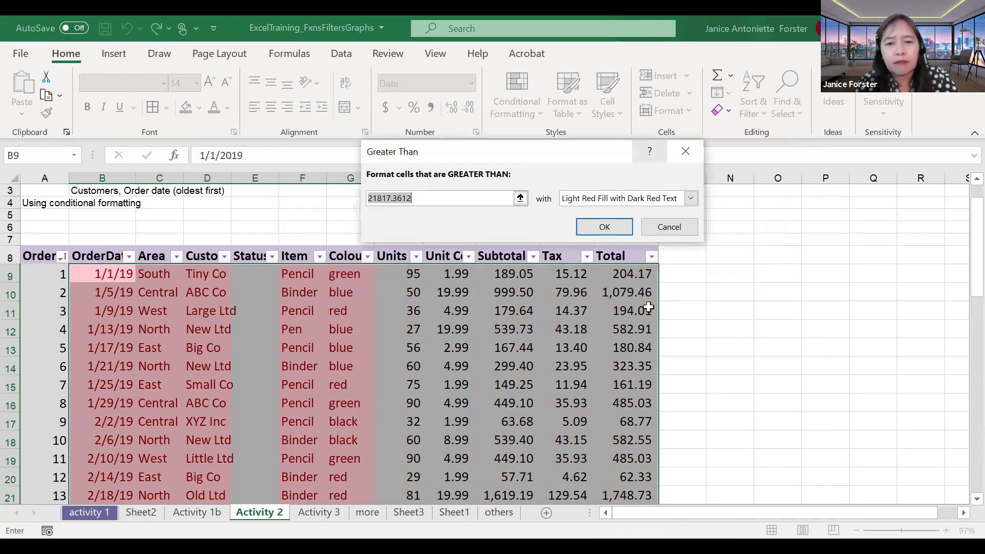
{"action": "left_click", "coordinate": [626, 232]}
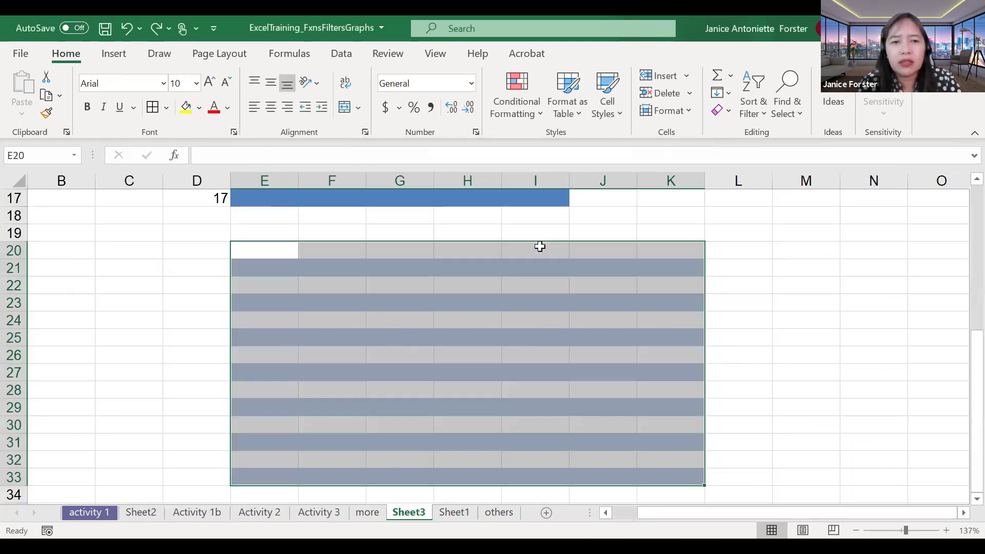
{"action": "scroll", "coordinate": [370, 396], "scroll_direction": "up", "scroll_amount": 3}
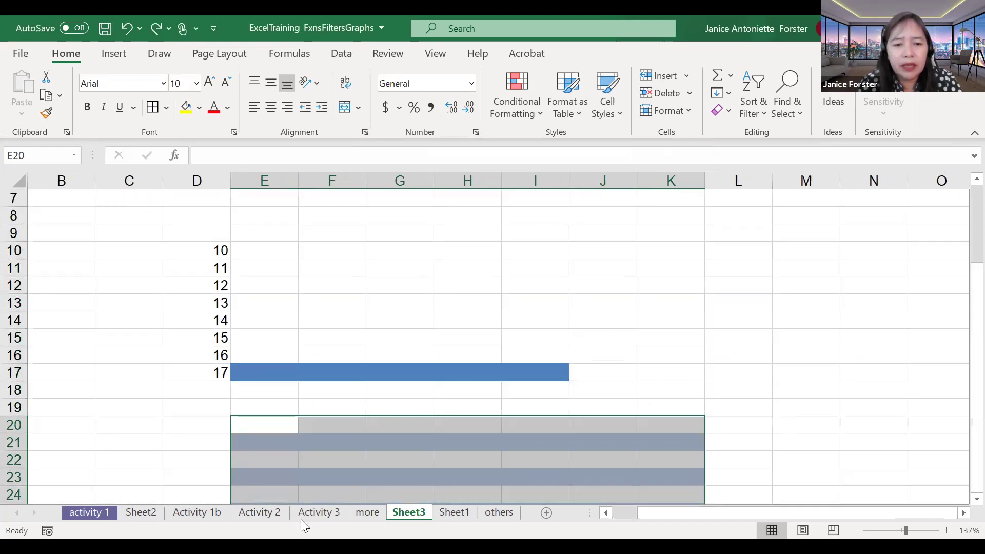
Step: Cycle through Activity 3, Activity 1b, Sheet2, Sheet3, Sheet1, more and others, ending on Activity 2
{"action": "left_click", "coordinate": [319, 512]}
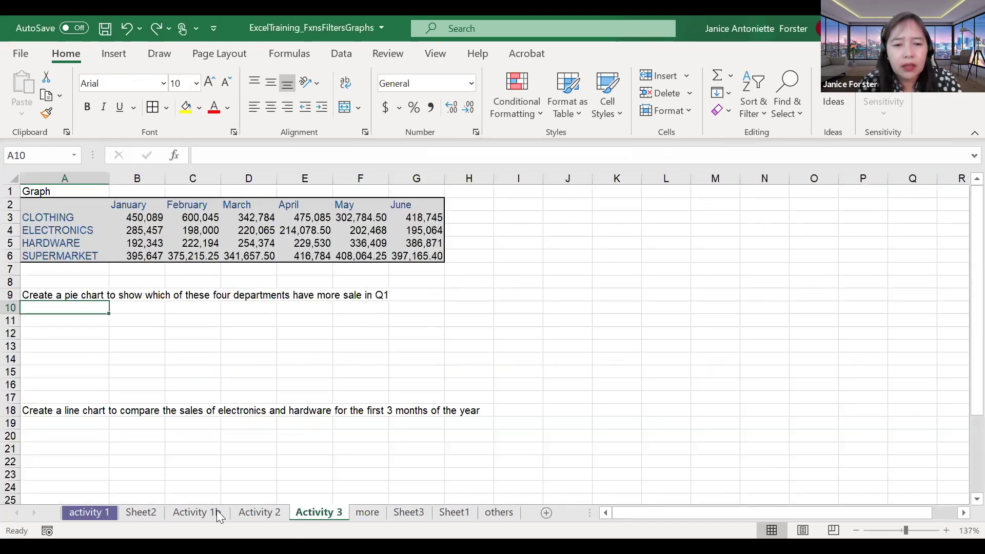
{"action": "left_click", "coordinate": [196, 512]}
{"action": "left_click", "coordinate": [146, 514]}
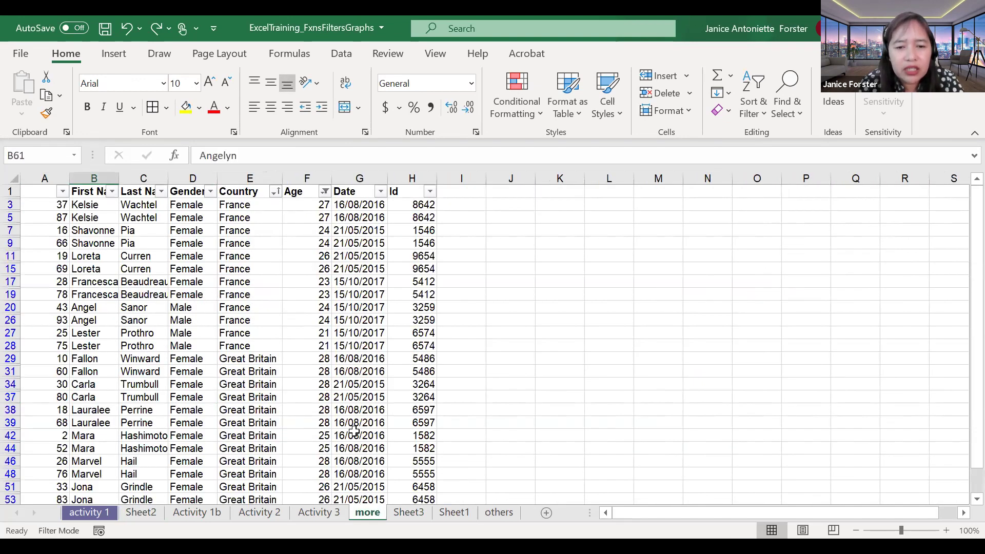
{"action": "left_click", "coordinate": [409, 512]}
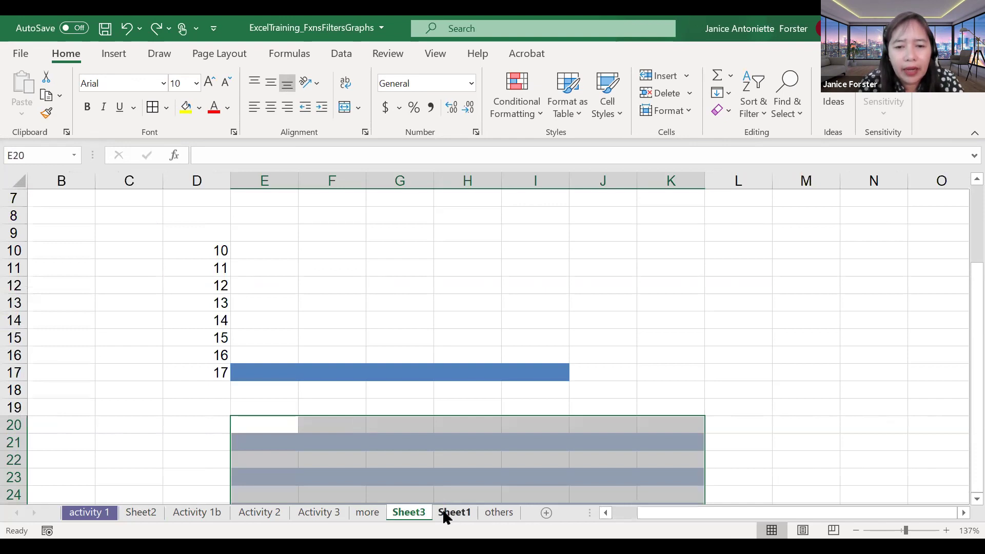
{"action": "left_click", "coordinate": [445, 512]}
{"action": "left_click", "coordinate": [336, 517]}
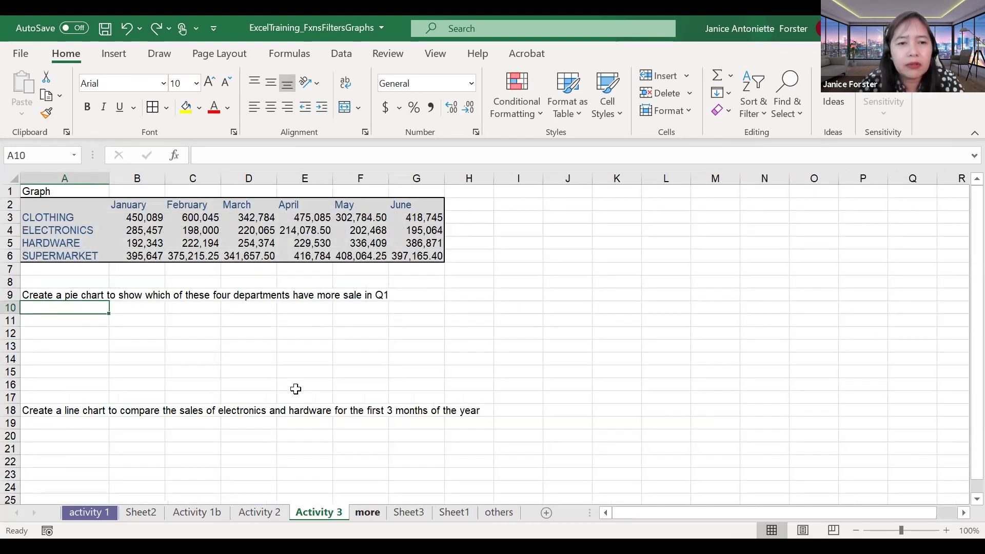
{"action": "key", "text": "ctrl+Page_Down"}
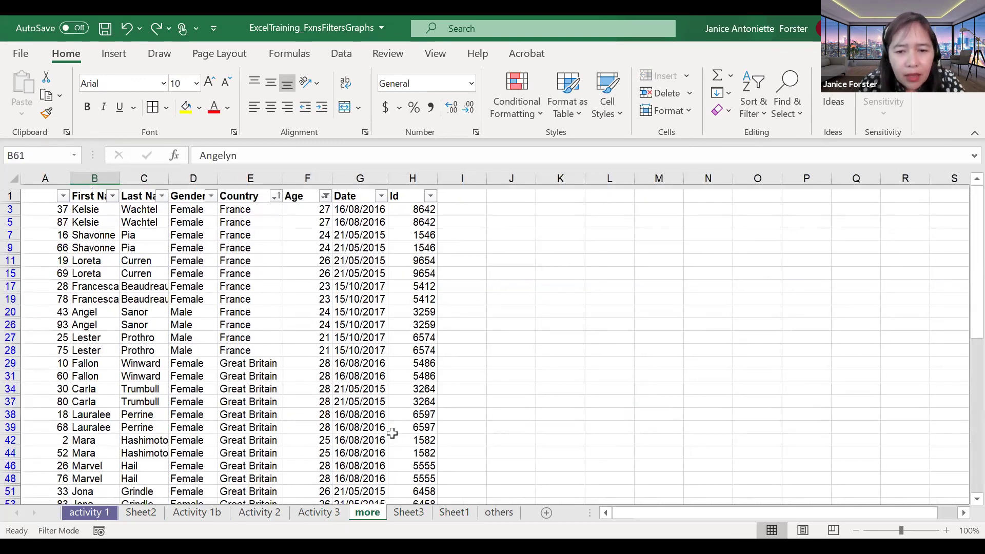
{"action": "left_click", "coordinate": [500, 510]}
{"action": "left_click", "coordinate": [260, 513]}
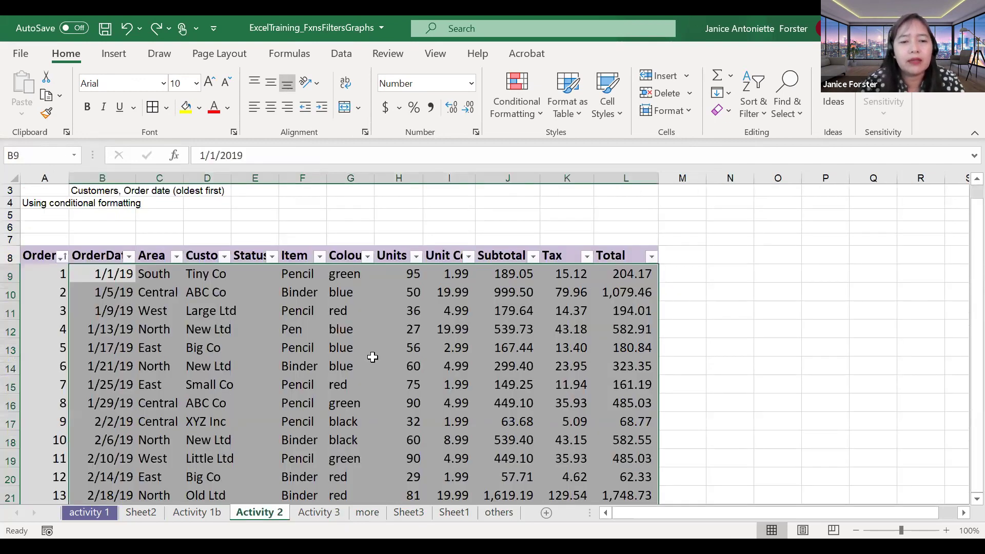
Step: Begin selecting the Total values down column L from L9, checking cells near row 42
{"action": "scroll", "coordinate": [373, 356], "scroll_direction": "down", "scroll_amount": 2}
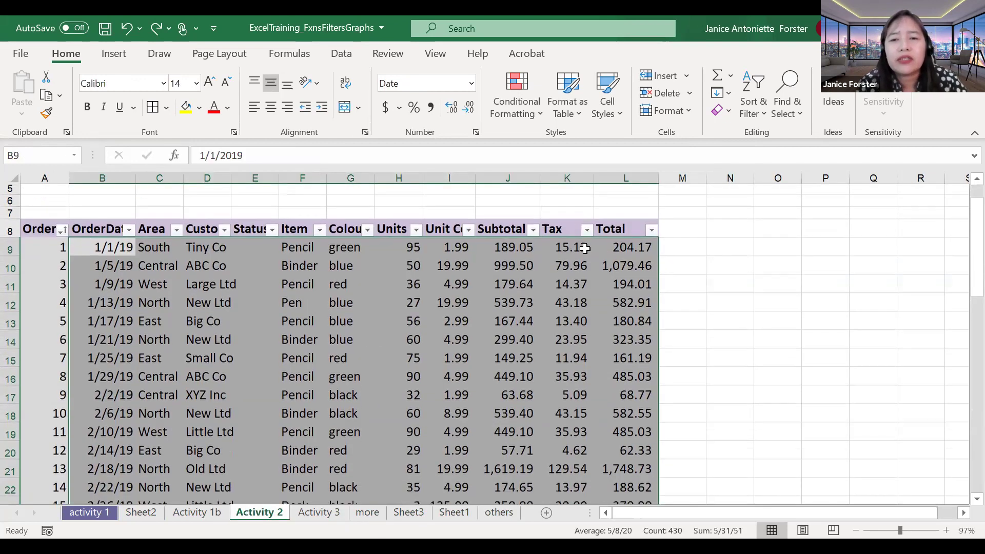
{"action": "left_click", "coordinate": [645, 247]}
{"action": "left_click_drag", "start_coordinate": [621, 434], "coordinate": [615, 529]}
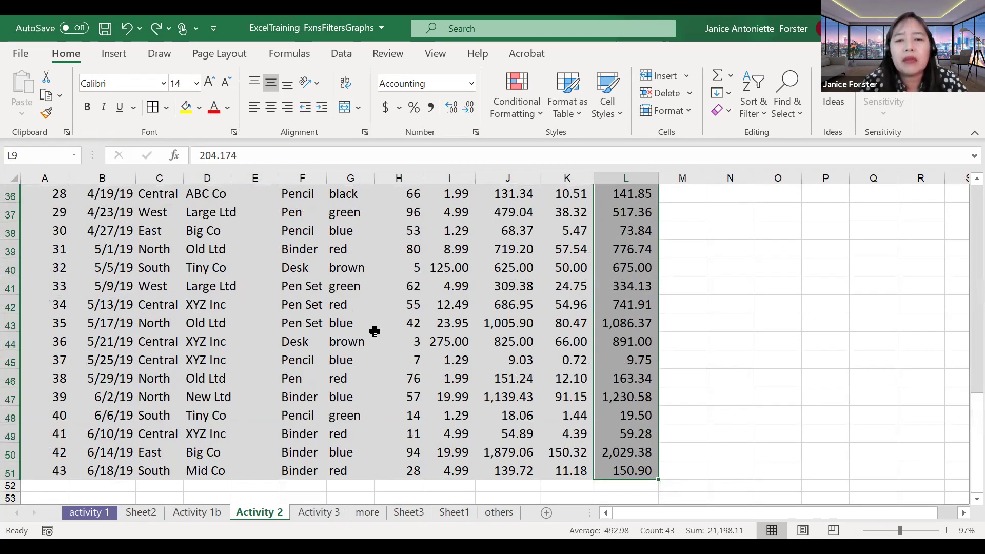
{"action": "left_click", "coordinate": [416, 327]}
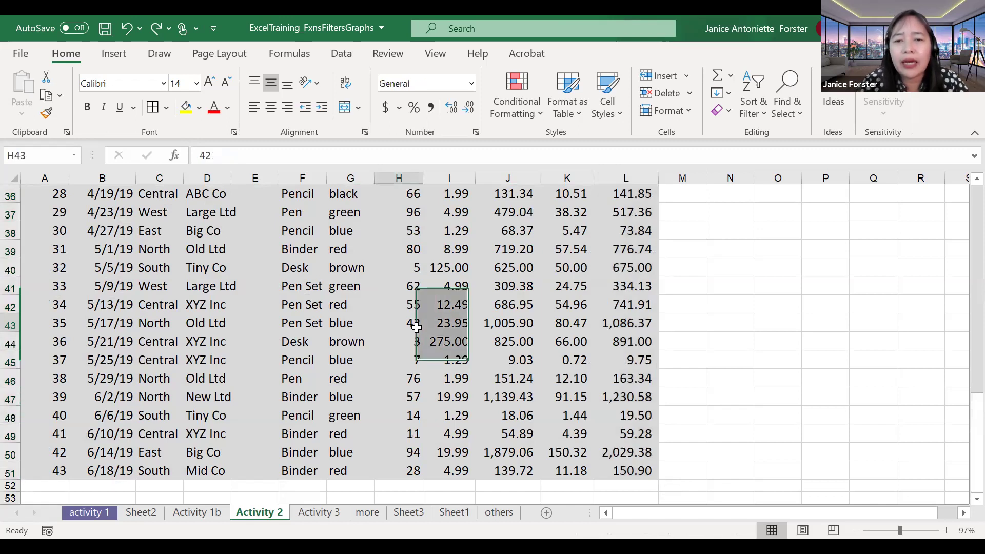
{"action": "scroll", "coordinate": [609, 394], "scroll_direction": "up", "scroll_amount": 1}
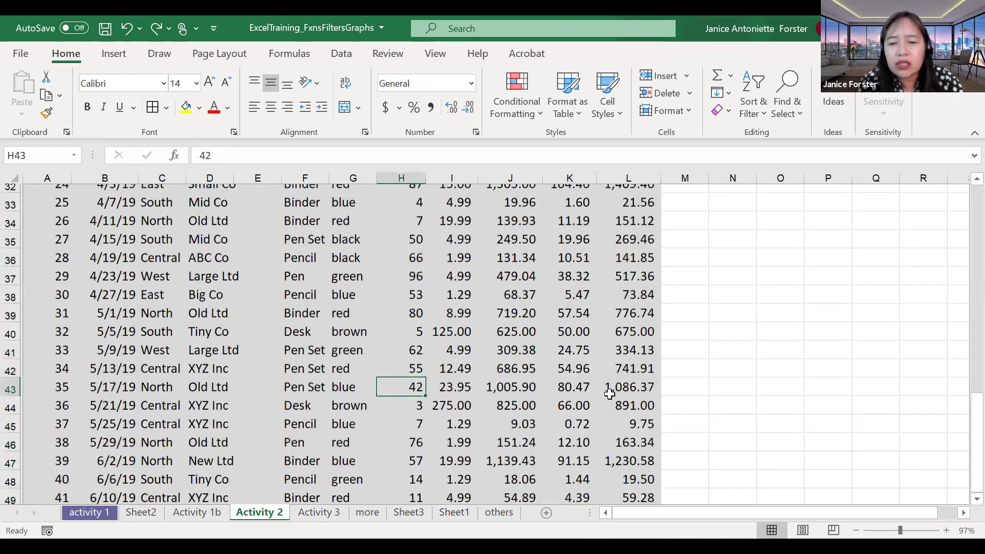
{"action": "scroll", "coordinate": [641, 190], "scroll_direction": "up", "scroll_amount": 1}
{"action": "key", "text": "Up"}
{"action": "key", "text": "Right"}
{"action": "key", "text": "Right"}
{"action": "key", "text": "Right"}
{"action": "key", "text": "Right"}
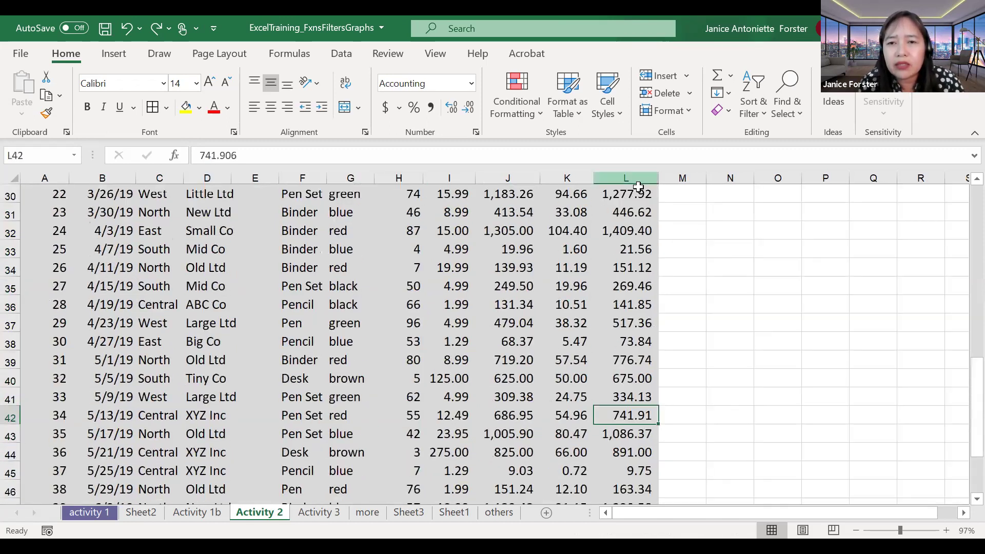
Step: Reselect the full Total range L9:L51 in column L
{"action": "left_click_drag", "start_coordinate": [636, 194], "coordinate": [636, 226]}
{"action": "key", "text": "ctrl+shift+Down"}
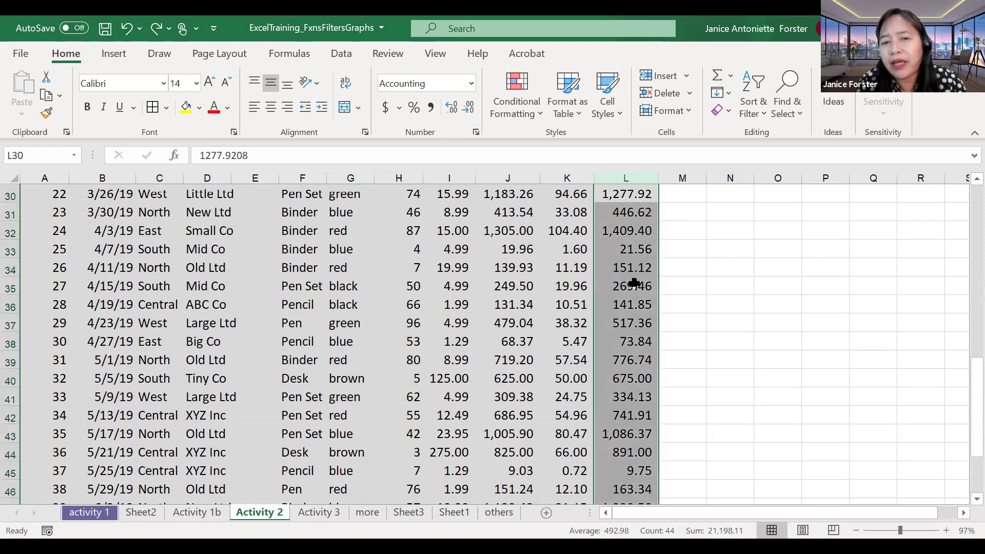
{"action": "scroll", "coordinate": [635, 283], "scroll_direction": "up", "scroll_amount": 1}
{"action": "scroll", "coordinate": [627, 177], "scroll_direction": "up", "scroll_amount": 1}
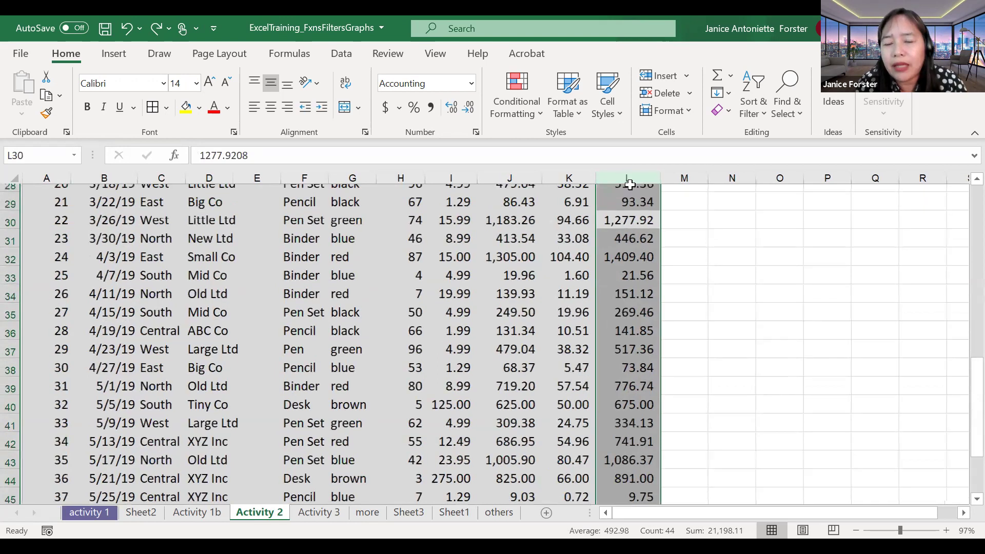
{"action": "scroll", "coordinate": [632, 257], "scroll_direction": "up", "scroll_amount": 8}
{"action": "left_click_drag", "start_coordinate": [627, 275], "coordinate": [631, 478]}
{"action": "left_click_drag", "start_coordinate": [636, 519], "coordinate": [657, 477]}
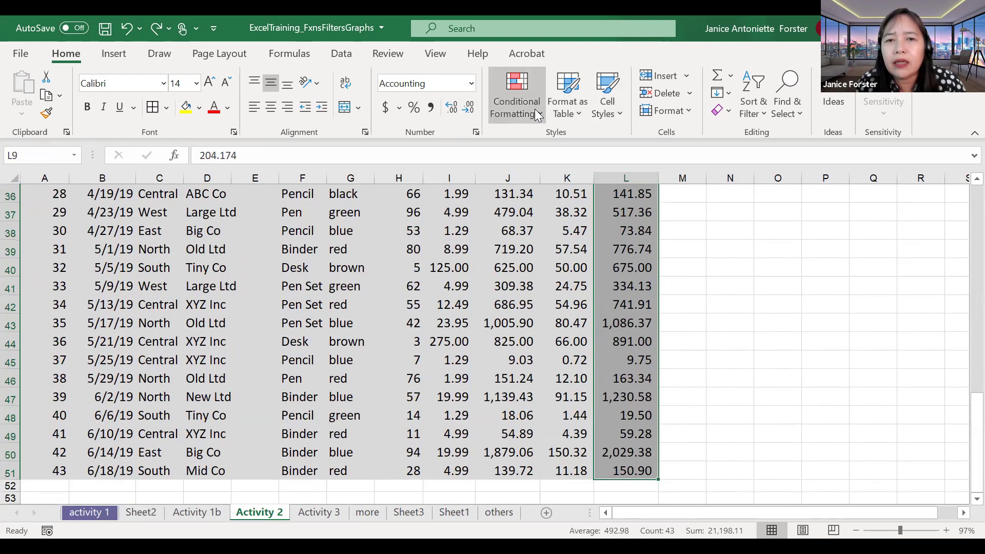
Step: Start a Greater Than rule with threshold 500 and list its format choices
{"action": "left_click", "coordinate": [517, 103]}
{"action": "mouse_move", "coordinate": [575, 145]}
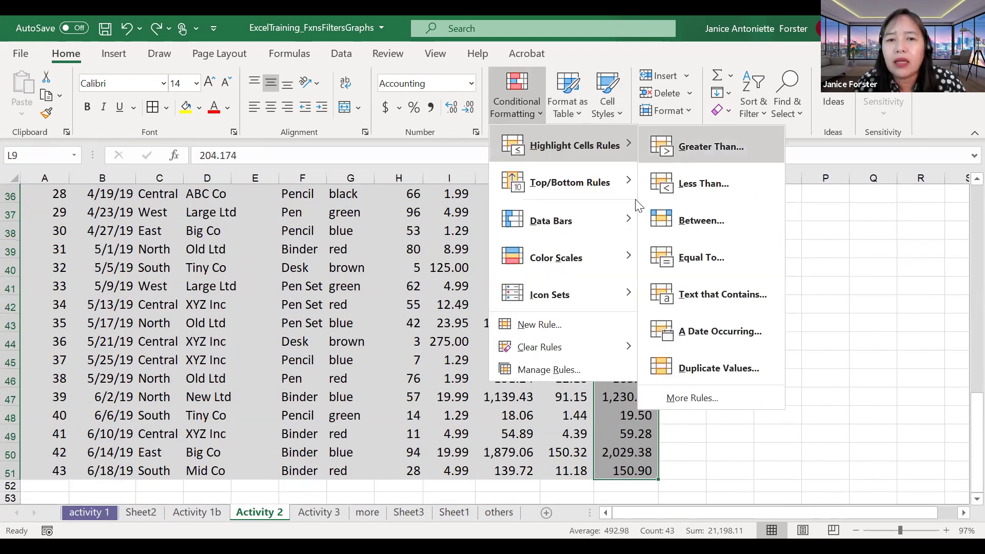
{"action": "key", "text": "Return"}
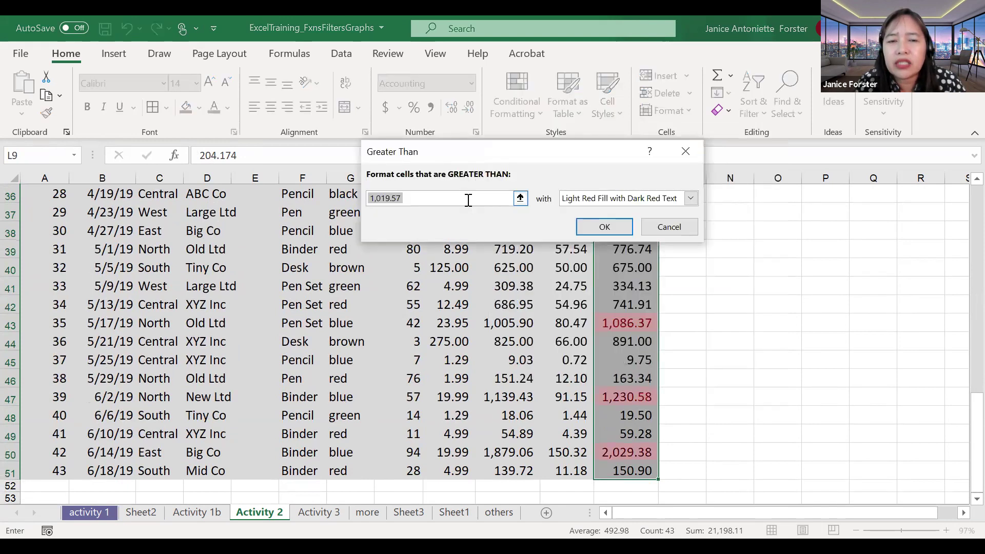
{"action": "type", "text": "500"}
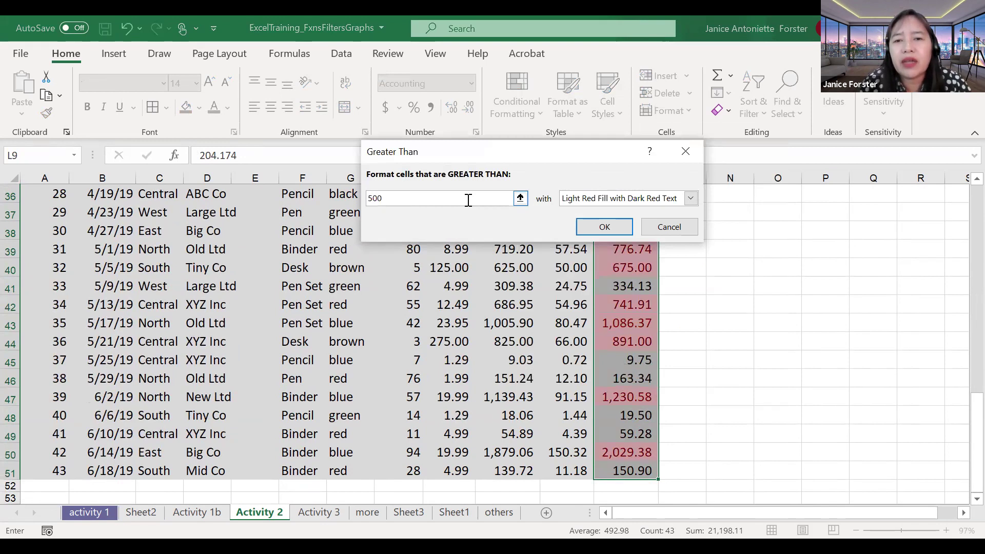
{"action": "left_click", "coordinate": [691, 200]}
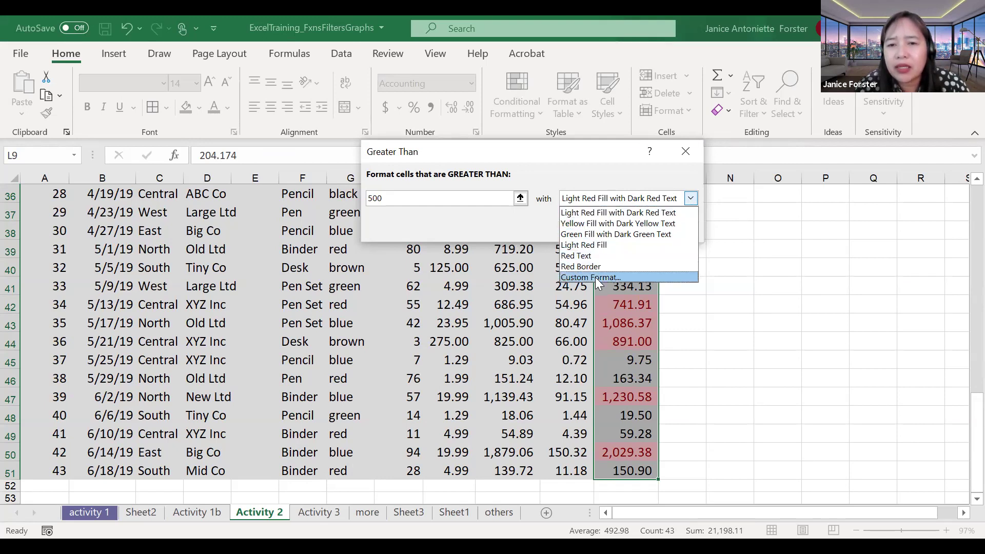
Step: Define a custom format that makes highlighted Totals bold with an outline border
{"action": "left_click", "coordinate": [597, 279]}
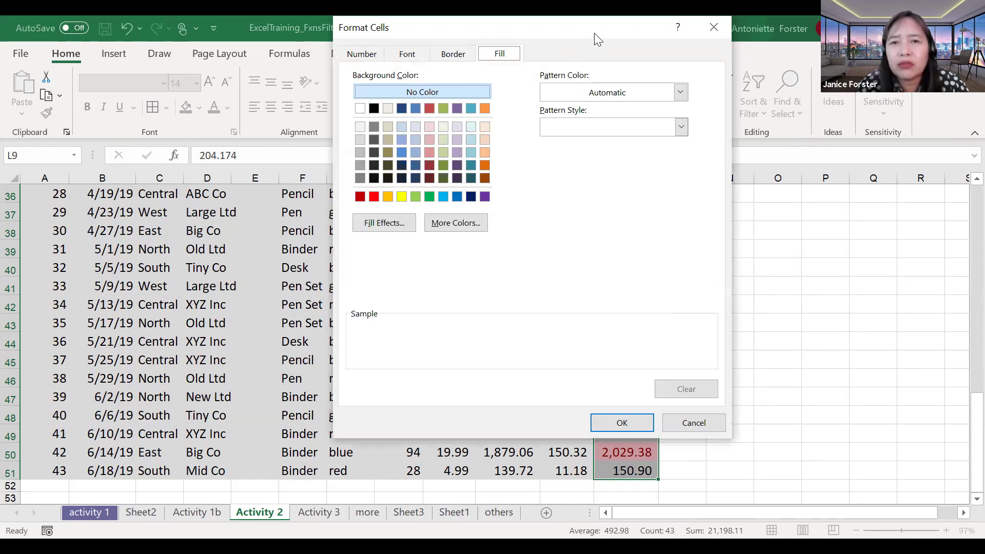
{"action": "left_click_drag", "start_coordinate": [595, 34], "coordinate": [929, 126]}
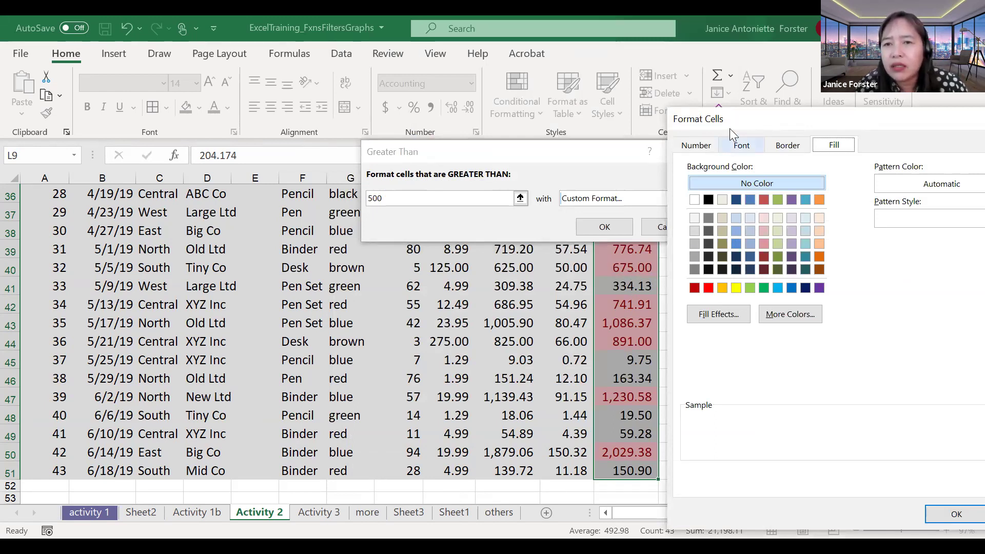
{"action": "left_click_drag", "start_coordinate": [158, 149], "coordinate": [124, 74]}
{"action": "left_click", "coordinate": [132, 101]}
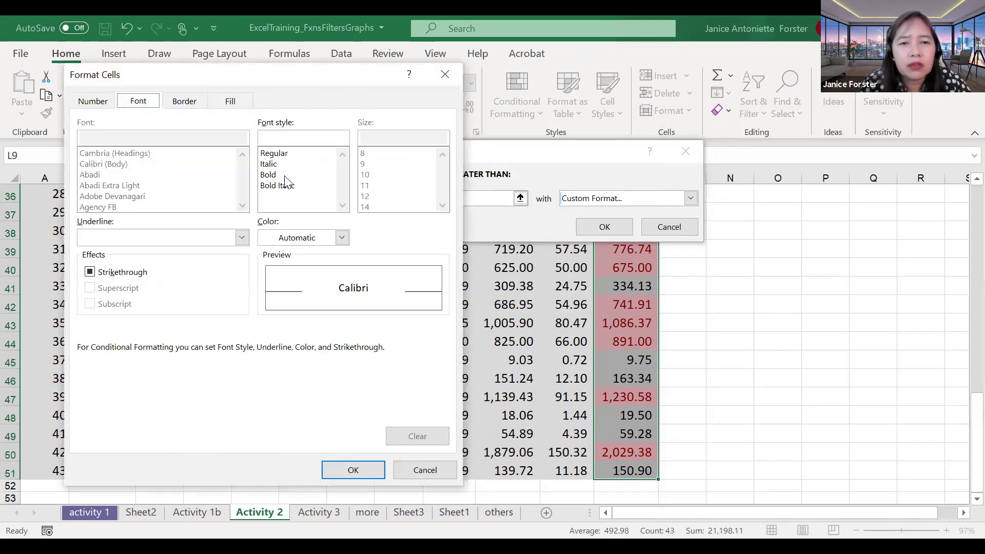
{"action": "left_click", "coordinate": [275, 175]}
{"action": "left_click", "coordinate": [184, 101]}
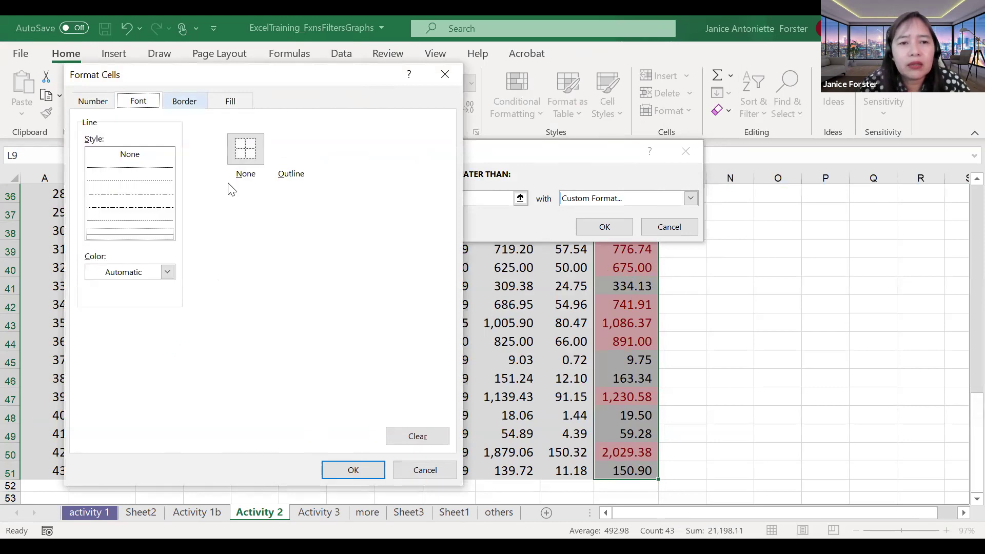
{"action": "left_click", "coordinate": [291, 148]}
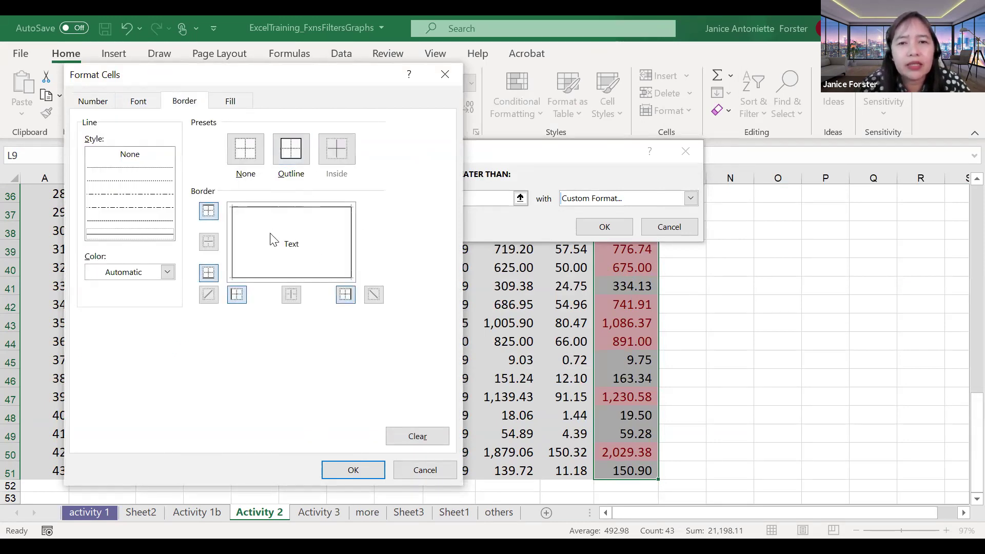
Step: Add a blue gradient fill, dark at top, and apply the greater-than-500 rule
{"action": "left_click", "coordinate": [229, 105]}
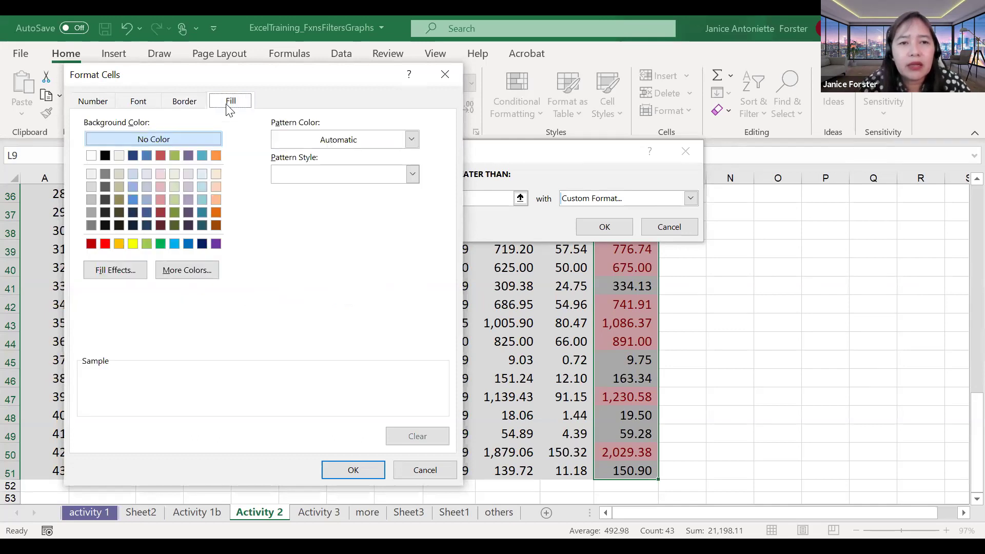
{"action": "left_click", "coordinate": [216, 211]}
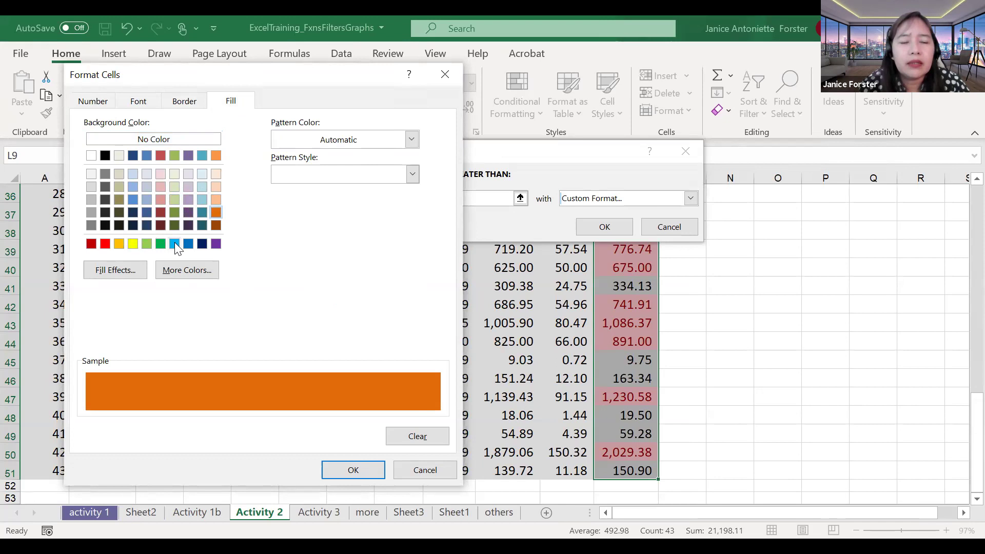
{"action": "left_click", "coordinate": [115, 271]}
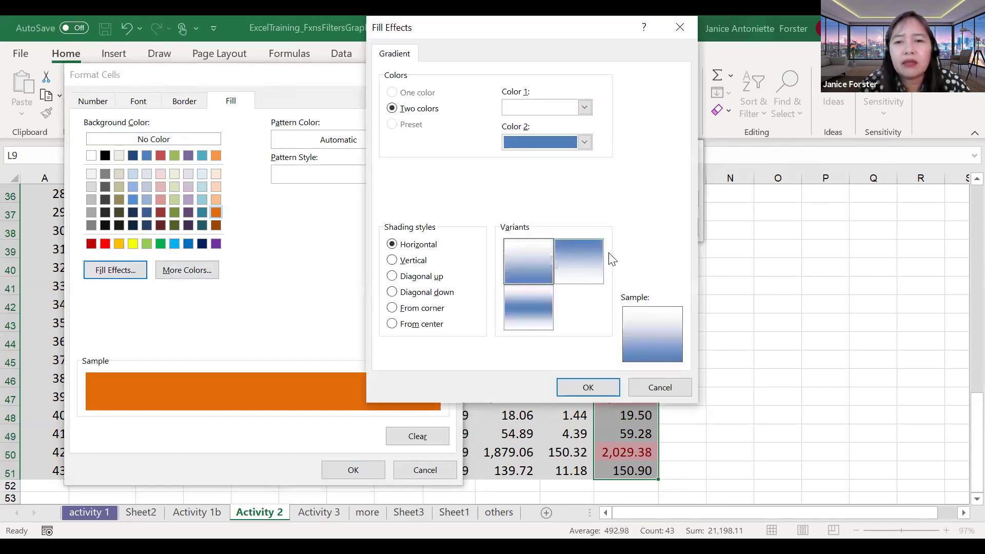
{"action": "left_click", "coordinate": [594, 258]}
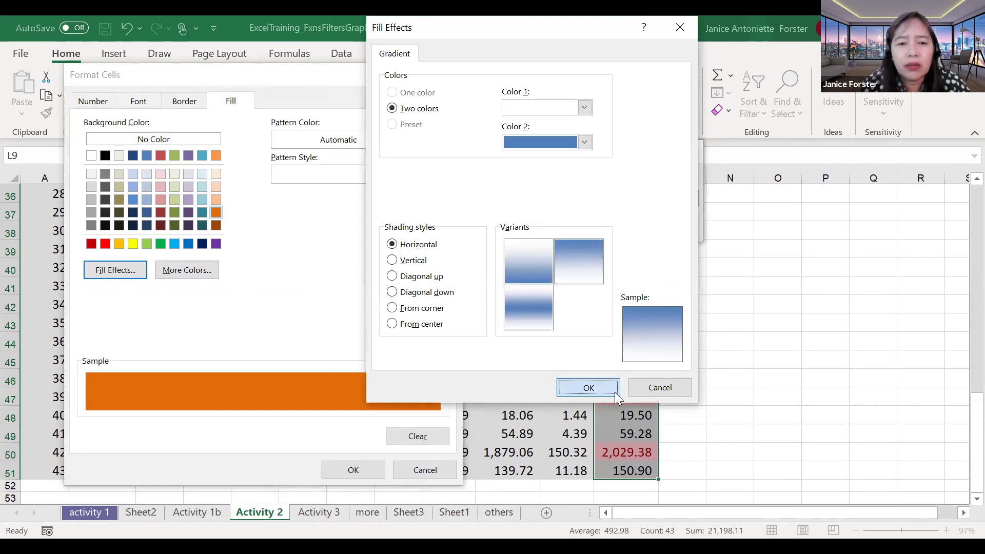
{"action": "key", "text": "Return"}
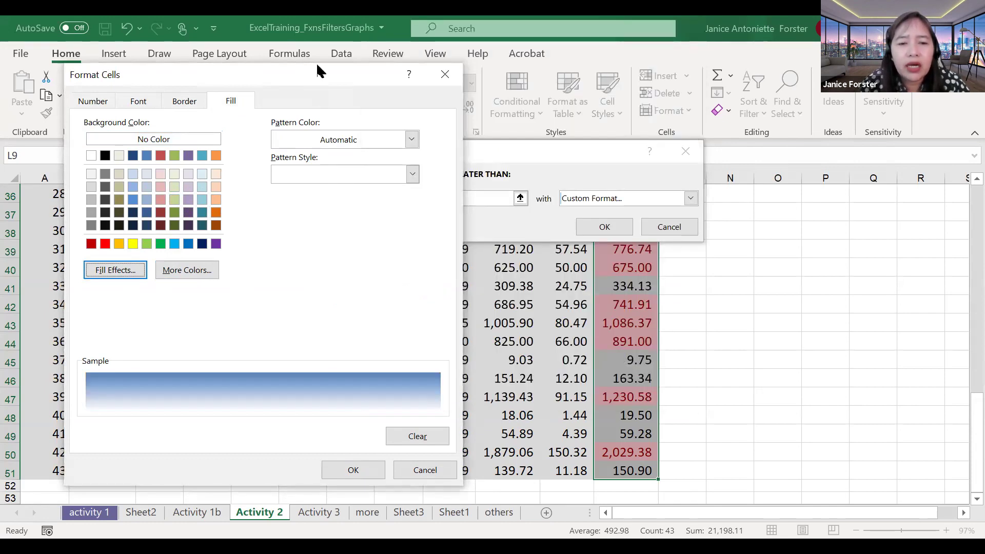
{"action": "left_click", "coordinate": [409, 426]}
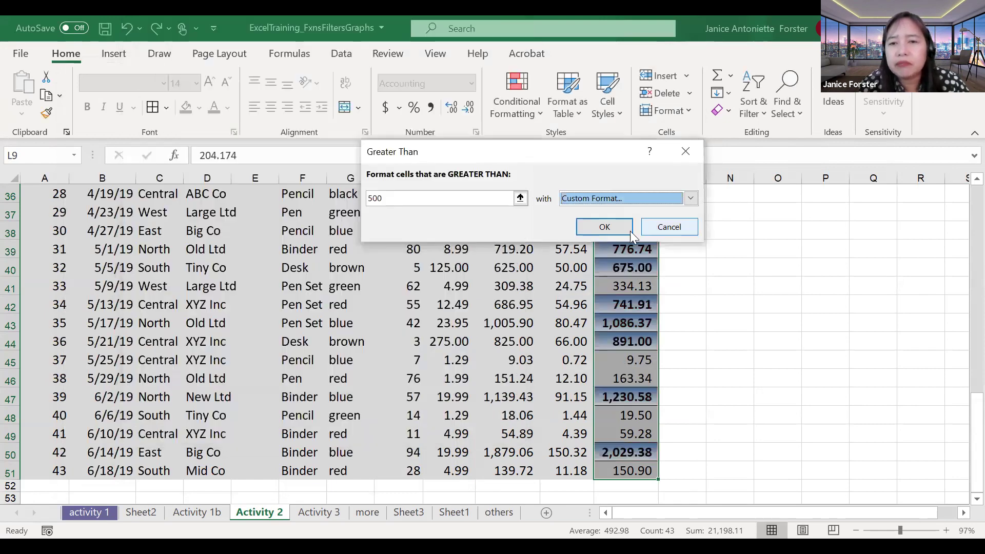
{"action": "left_click", "coordinate": [622, 227]}
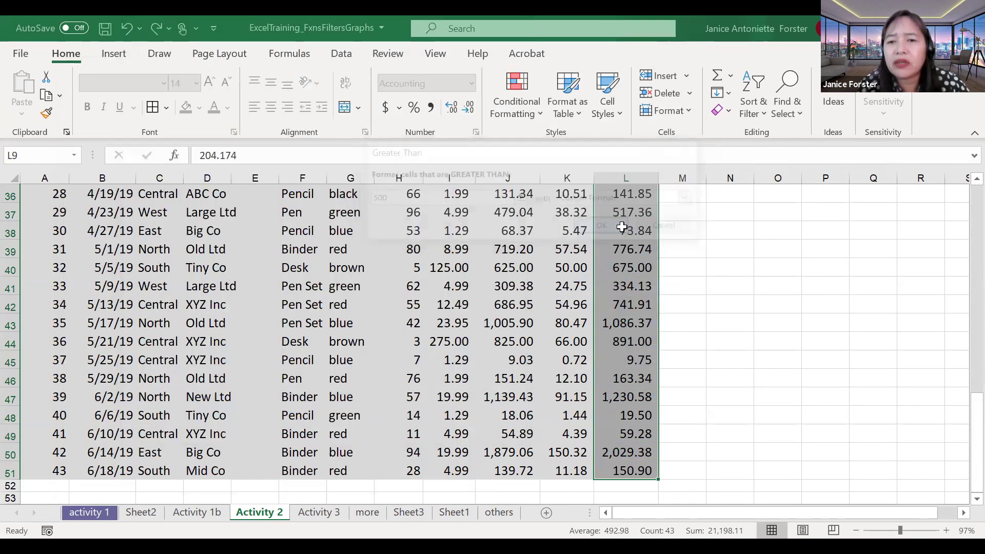
Step: Inspect the formatted Total 621.39 in L26, then select the whole column L
{"action": "scroll", "coordinate": [626, 226], "scroll_direction": "up", "scroll_amount": 2}
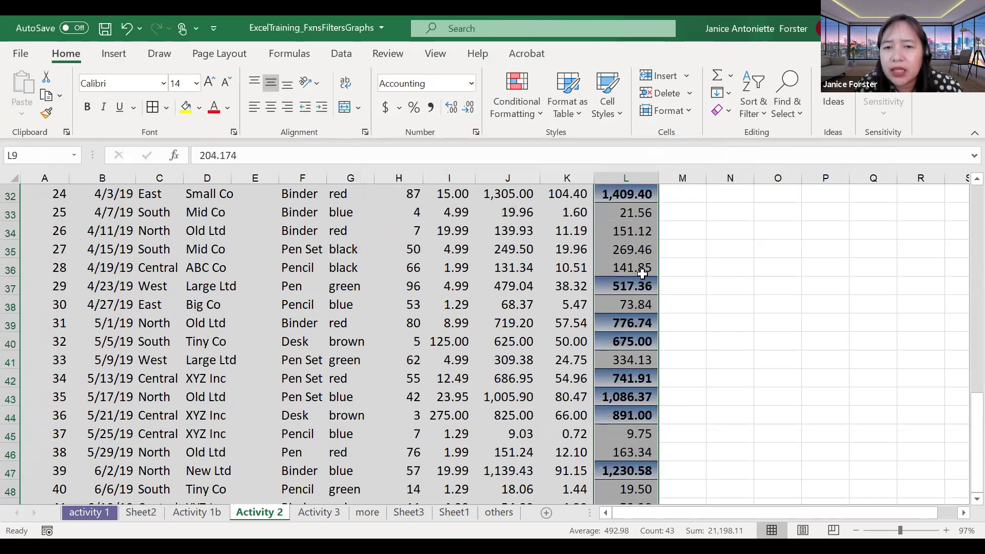
{"action": "scroll", "coordinate": [643, 274], "scroll_direction": "up", "scroll_amount": 1}
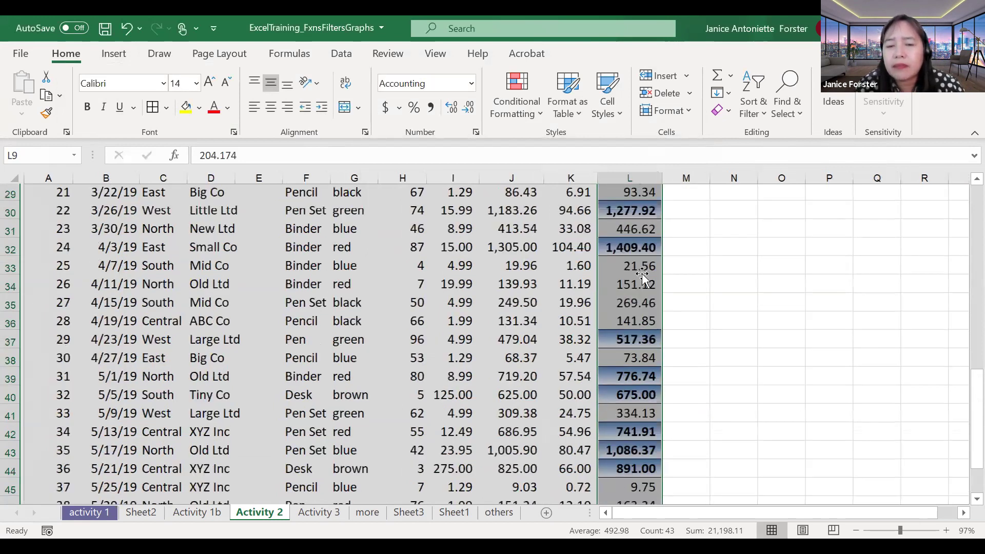
{"action": "scroll", "coordinate": [642, 274], "scroll_direction": "up", "scroll_amount": 2}
{"action": "scroll", "coordinate": [642, 273], "scroll_direction": "up", "scroll_amount": 1}
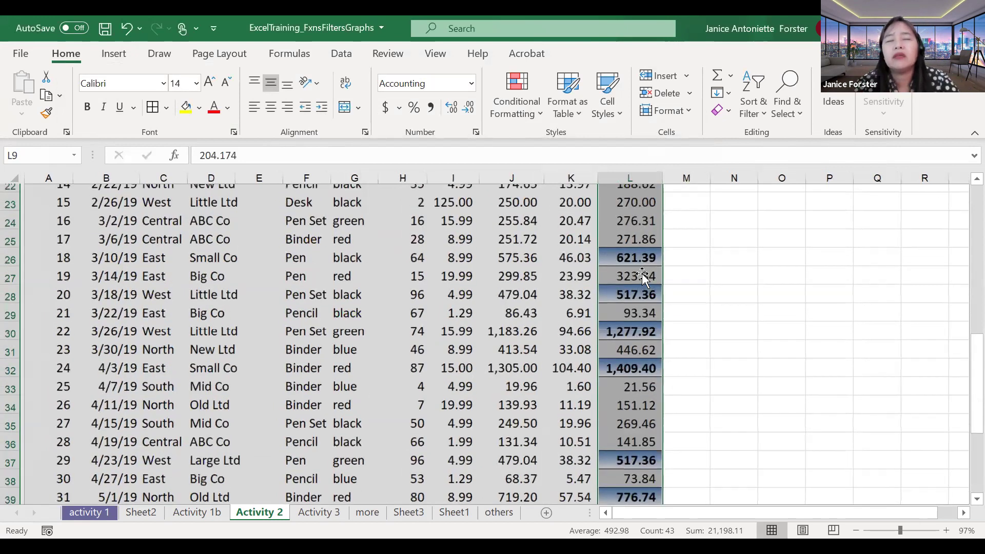
{"action": "left_click", "coordinate": [642, 273]}
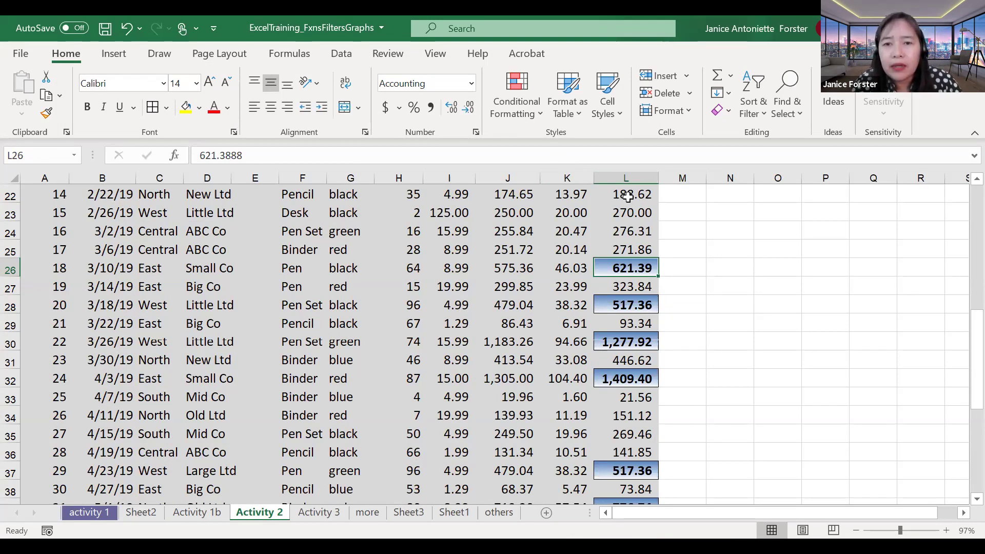
{"action": "left_click", "coordinate": [632, 177]}
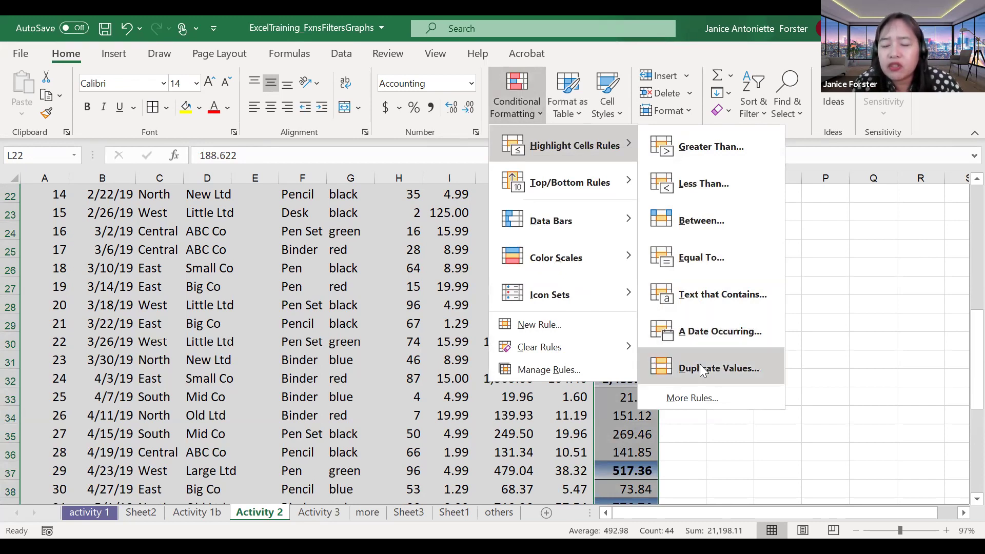
Step: Click a worksheet cell to close the Highlight Cells Rules menu without adding a rule
{"action": "left_click", "coordinate": [197, 303]}
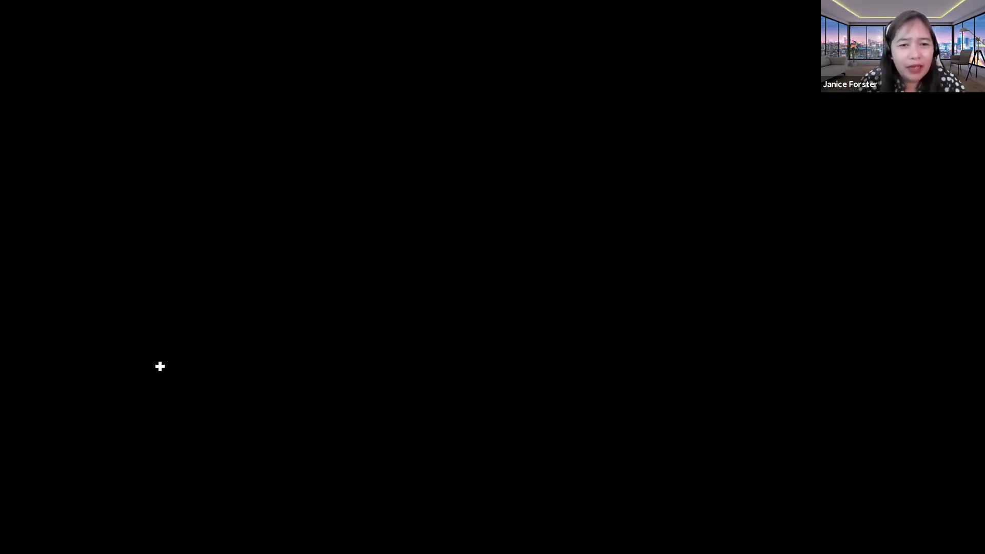
{"action": "scroll", "coordinate": [160, 366], "scroll_direction": "up", "scroll_amount": 1}
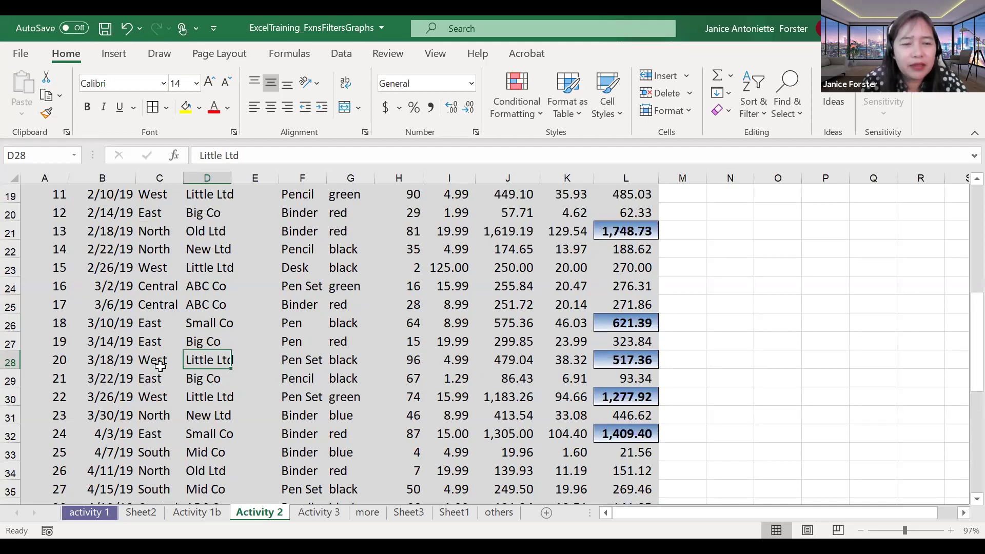
{"action": "scroll", "coordinate": [160, 366], "scroll_direction": "up", "scroll_amount": 2}
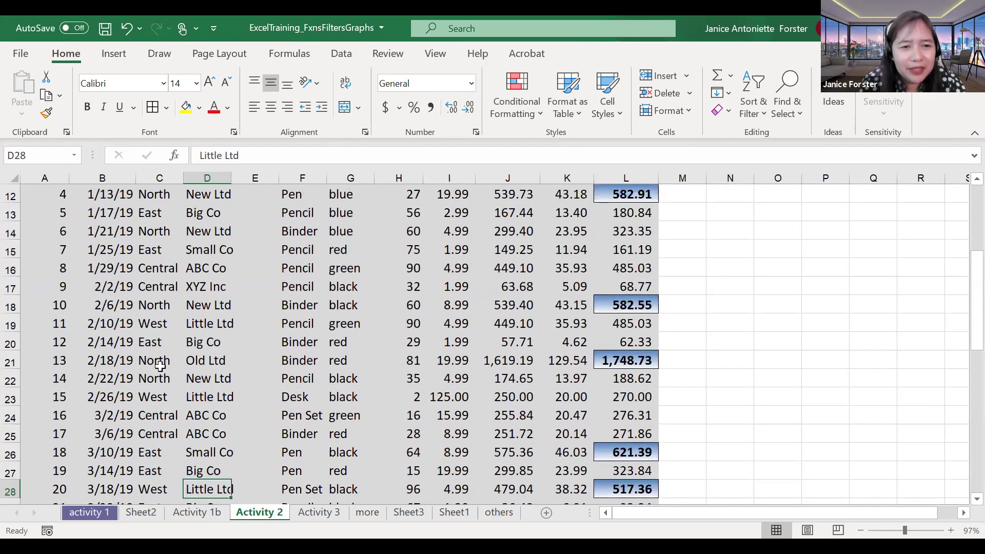
{"action": "scroll", "coordinate": [160, 366], "scroll_direction": "up", "scroll_amount": 1}
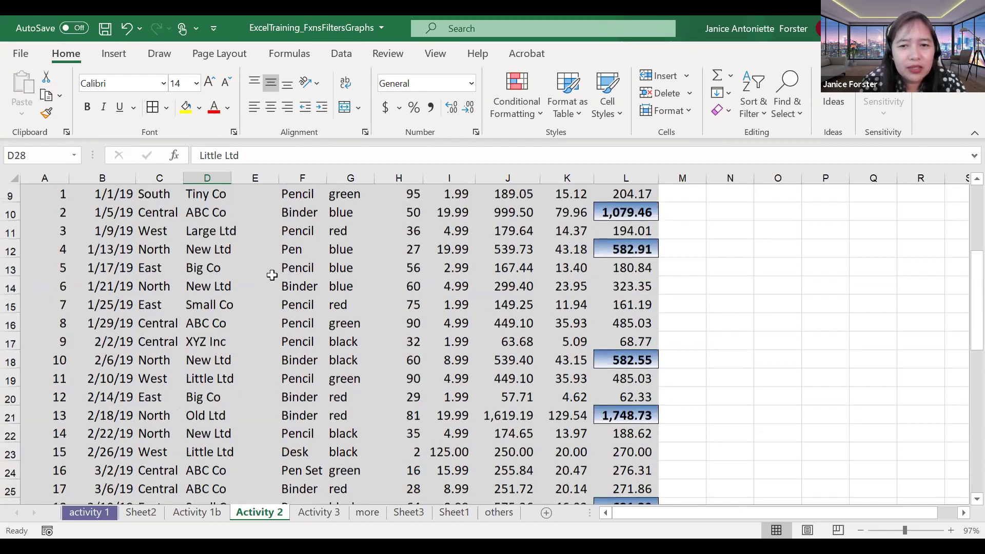
{"action": "scroll", "coordinate": [272, 276], "scroll_direction": "up", "scroll_amount": 1}
{"action": "left_click", "coordinate": [626, 289]}
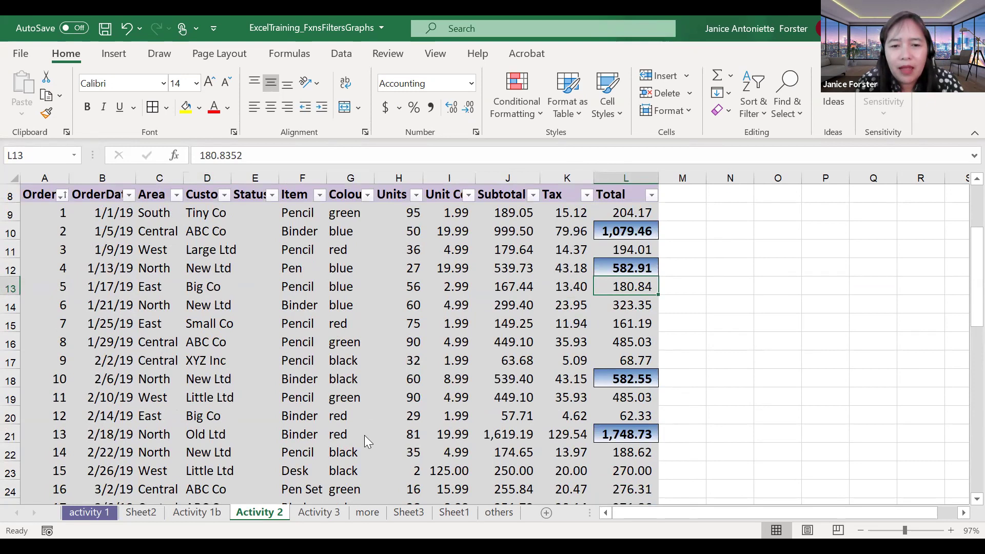
{"action": "left_click", "coordinate": [211, 512]}
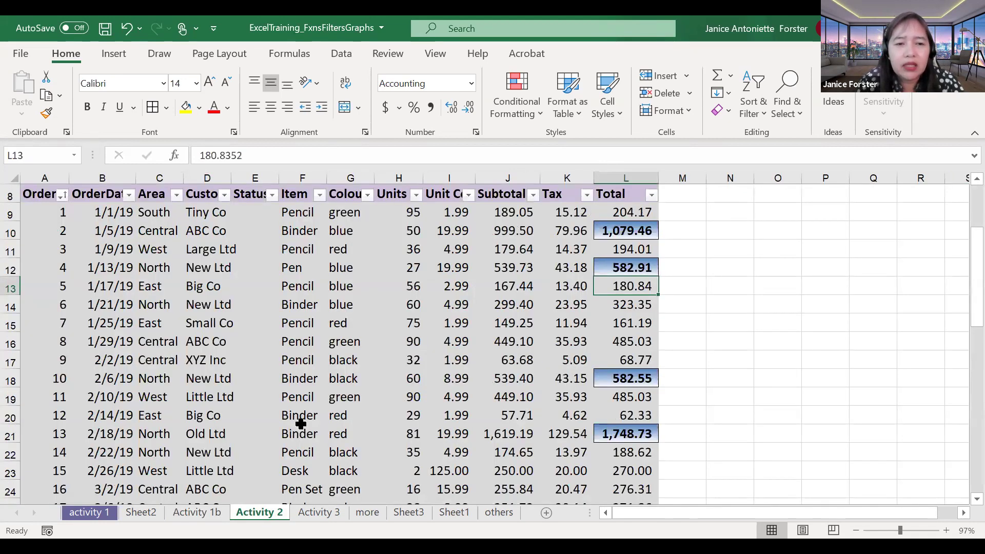
{"action": "scroll", "coordinate": [301, 423], "scroll_direction": "up", "scroll_amount": 1}
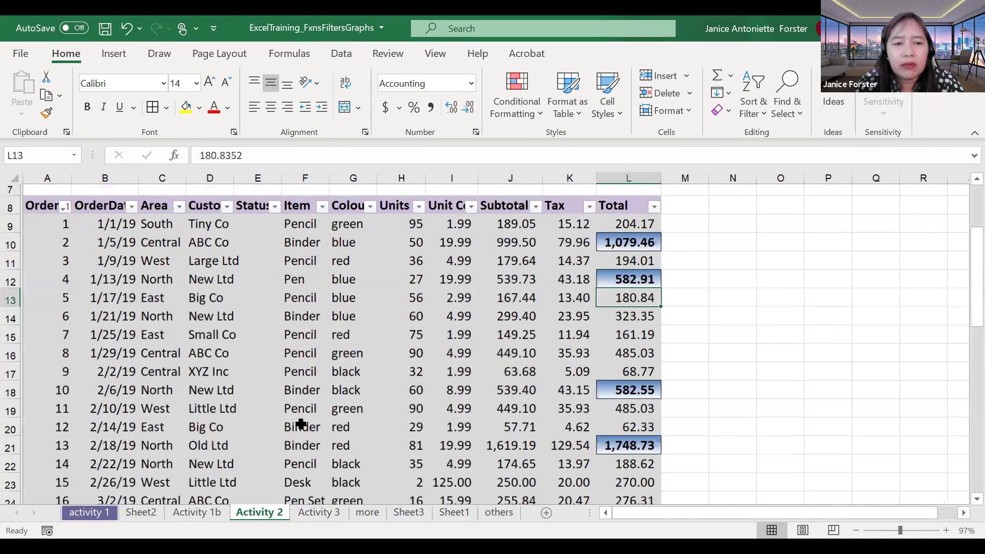
{"action": "scroll", "coordinate": [301, 424], "scroll_direction": "up", "scroll_amount": 2}
{"action": "scroll", "coordinate": [302, 422], "scroll_direction": "down", "scroll_amount": 1}
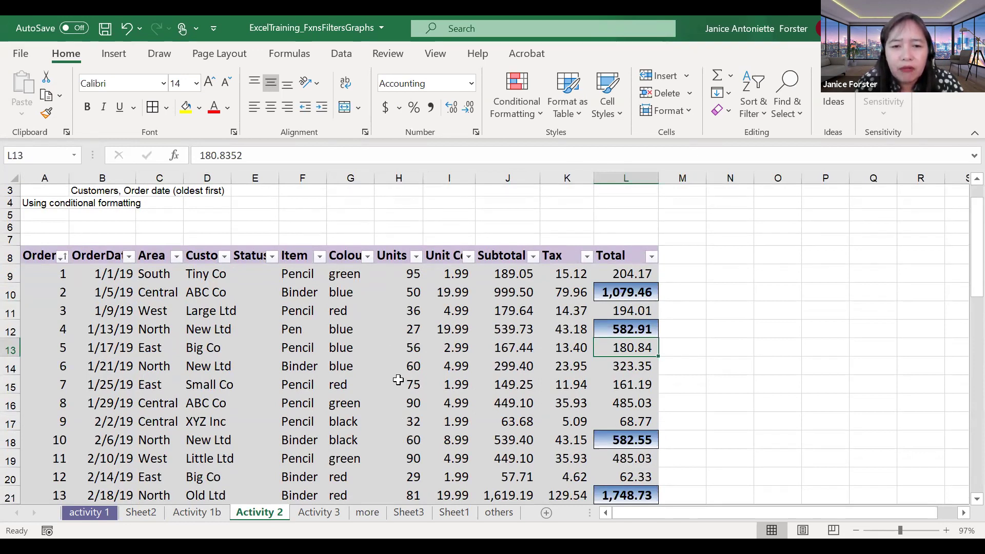
{"action": "scroll", "coordinate": [398, 381], "scroll_direction": "down", "scroll_amount": 2}
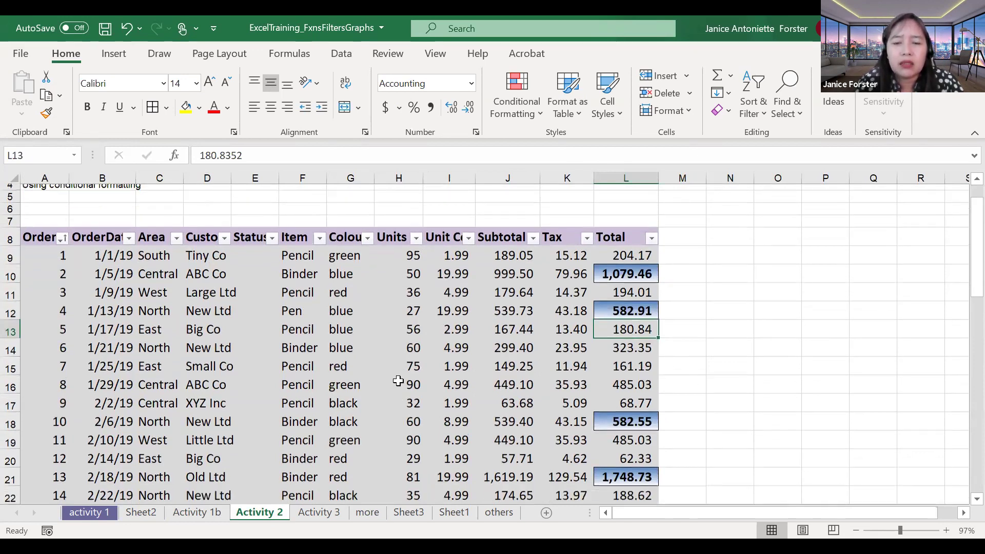
{"action": "scroll", "coordinate": [398, 381], "scroll_direction": "up", "scroll_amount": 2}
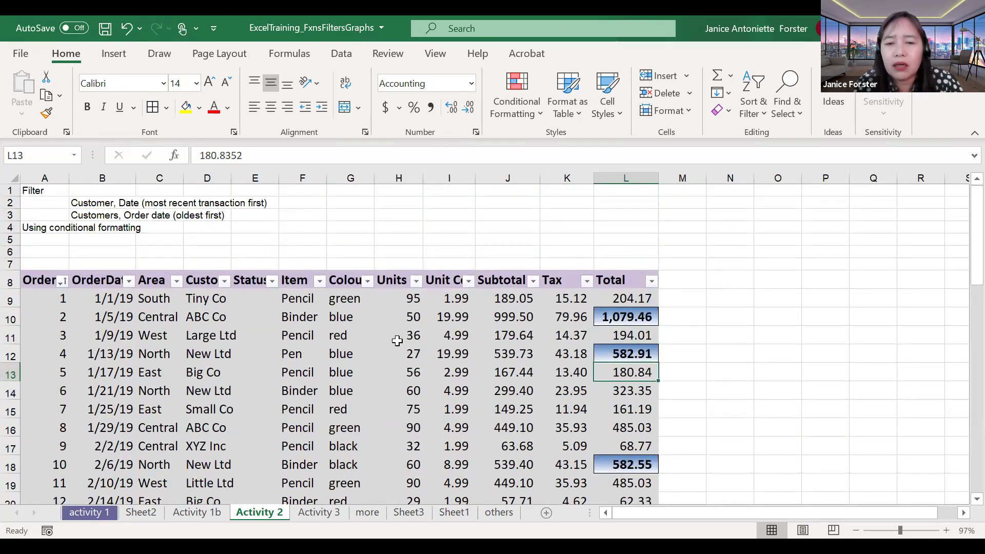
{"action": "scroll", "coordinate": [398, 341], "scroll_direction": "down", "scroll_amount": 1}
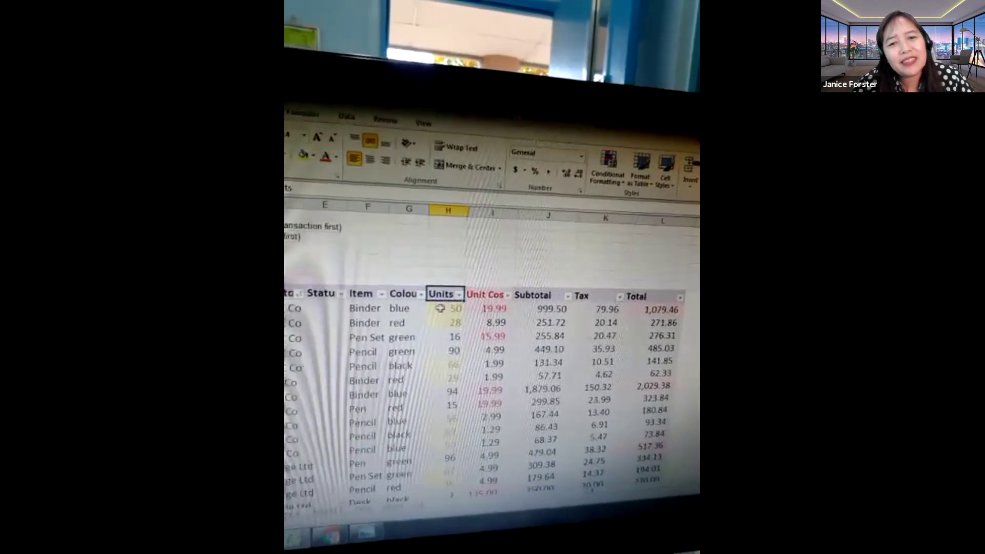
Step: Filter Desk, Pen and Pen Set out of the Item column, then select all Units values
{"action": "left_click", "coordinate": [443, 206]}
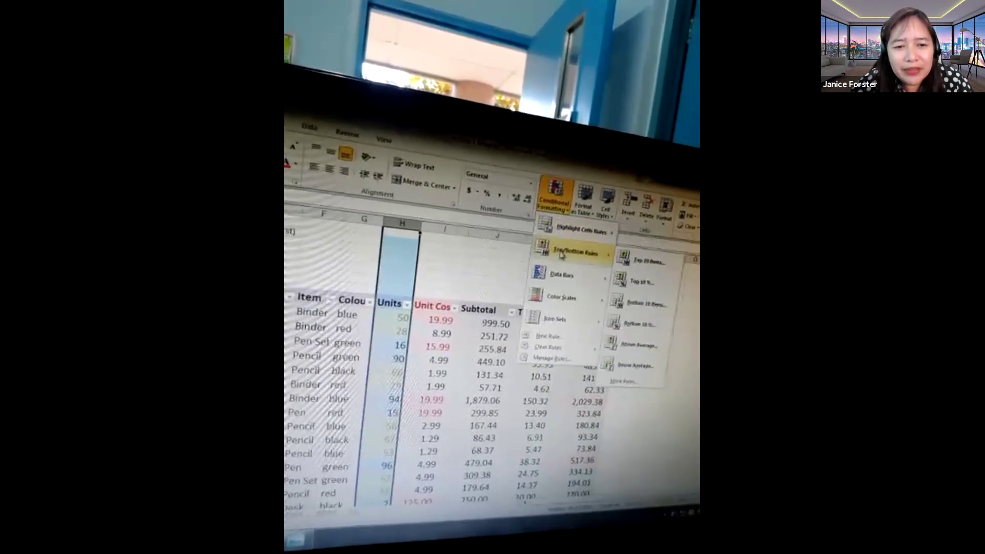
{"action": "left_click", "coordinate": [460, 278]}
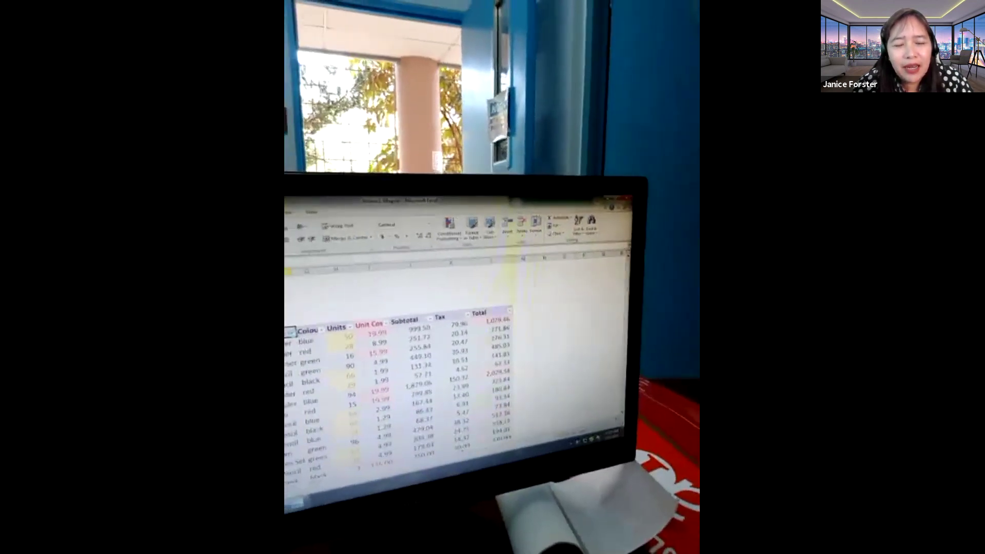
{"action": "left_click", "coordinate": [292, 333]}
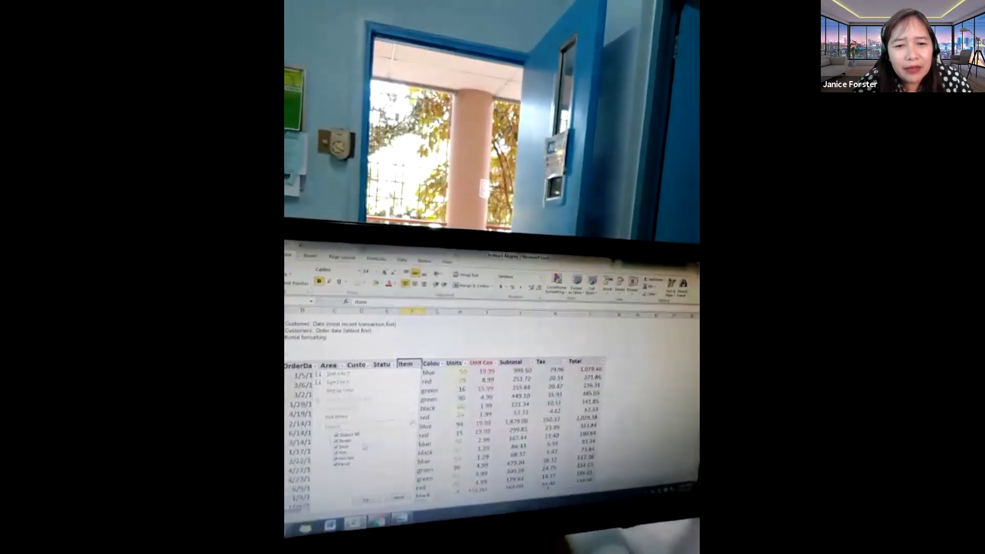
{"action": "left_click", "coordinate": [337, 447]}
{"action": "left_click", "coordinate": [337, 453]}
{"action": "left_click", "coordinate": [337, 459]}
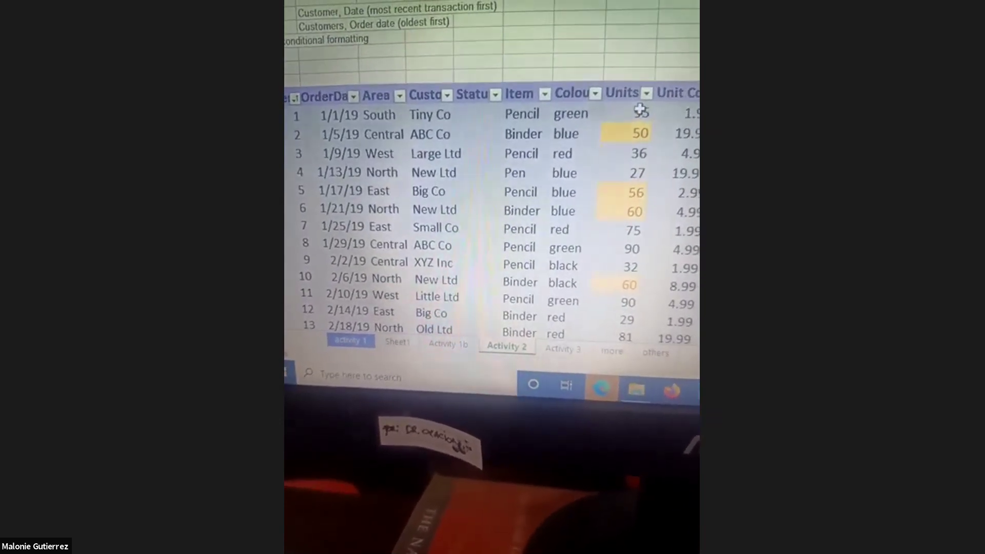
{"action": "left_click_drag", "start_coordinate": [641, 110], "coordinate": [645, 343]}
{"action": "scroll", "coordinate": [646, 343], "scroll_direction": "up", "scroll_amount": 10}
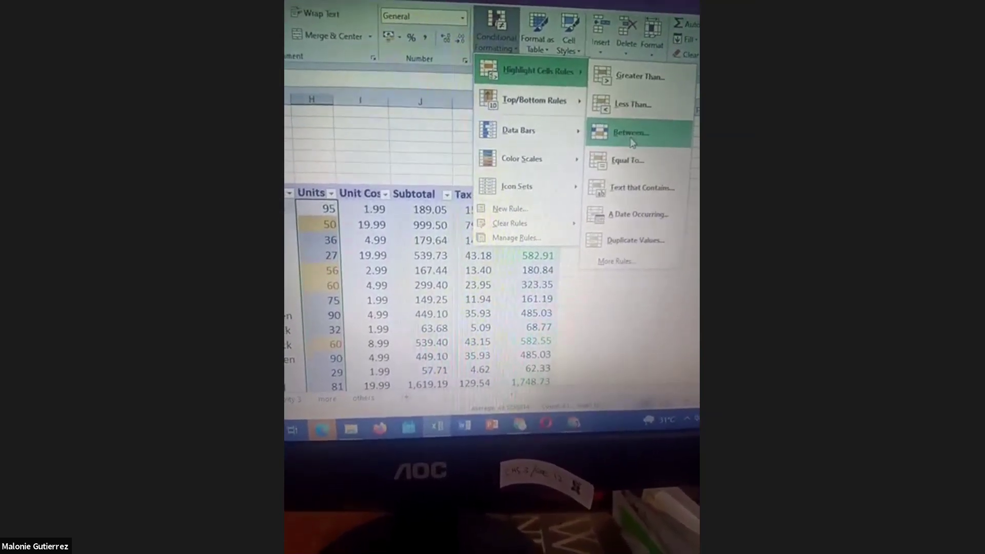
Step: Highlight Units values between the range ending at 70 in light red fill with dark red text
{"action": "left_click", "coordinate": [634, 141]}
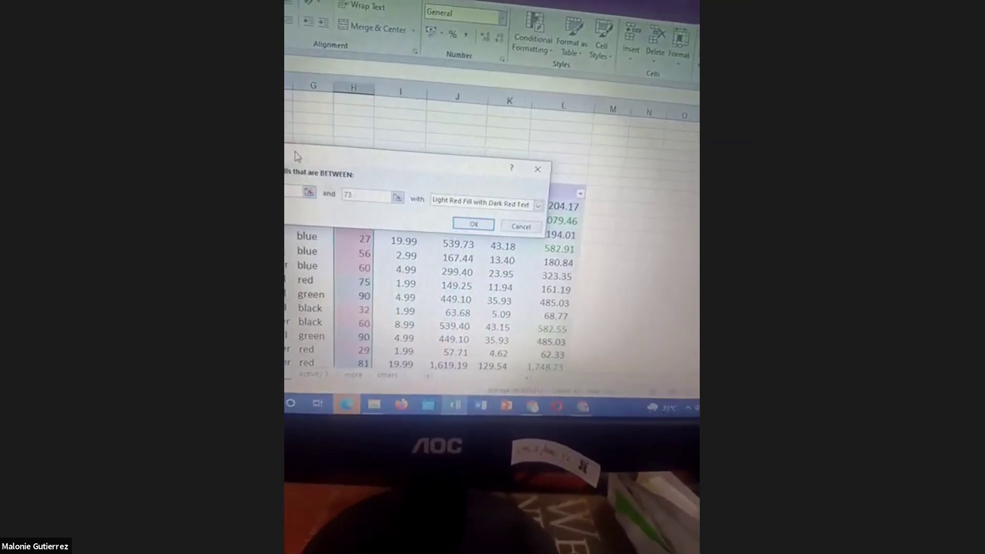
{"action": "left_click", "coordinate": [338, 183]}
{"action": "key", "text": "BackSpace"}
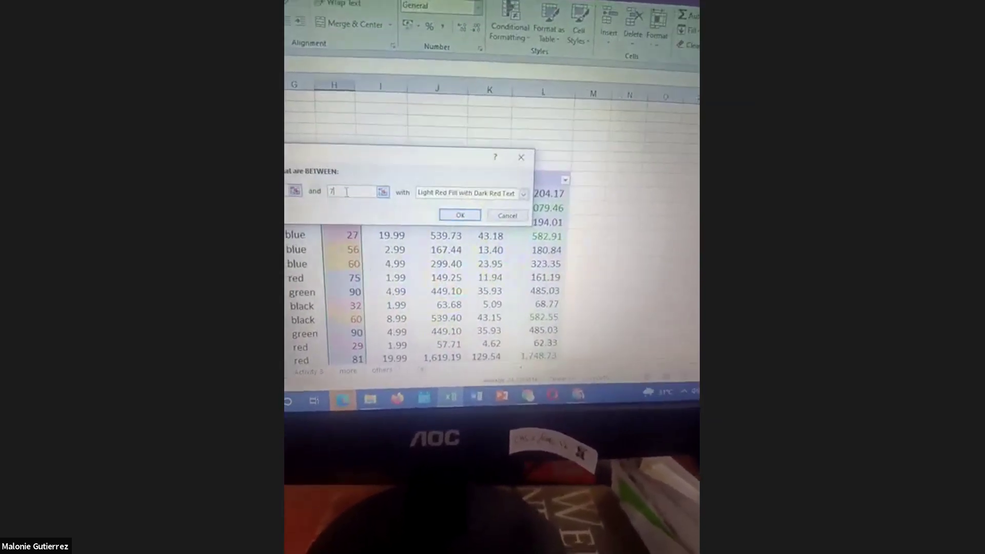
{"action": "type", "text": "0"}
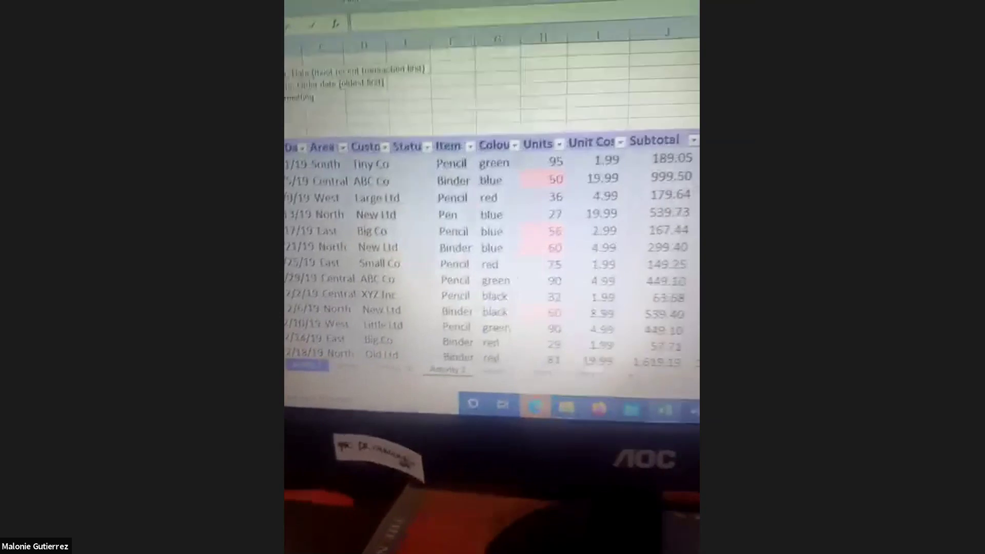
{"action": "scroll", "coordinate": [493, 252], "scroll_direction": "down", "scroll_amount": 3}
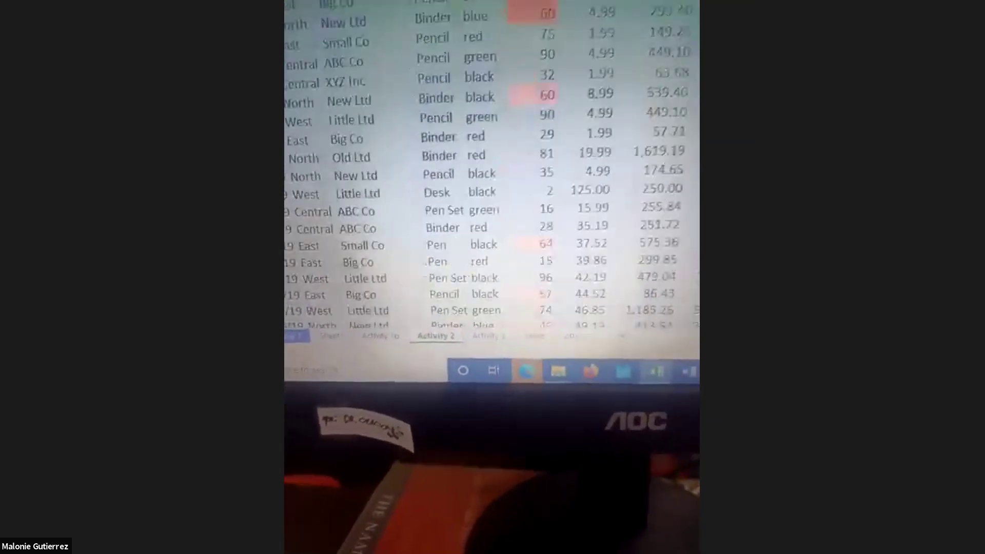
{"action": "scroll", "coordinate": [493, 175], "scroll_direction": "down", "scroll_amount": 5}
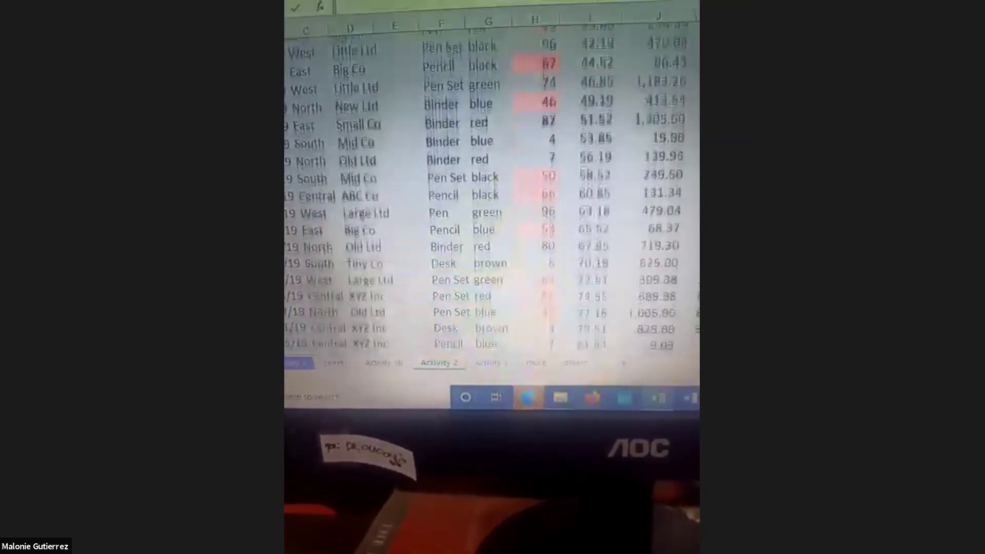
{"action": "scroll", "coordinate": [493, 175], "scroll_direction": "down", "scroll_amount": 3}
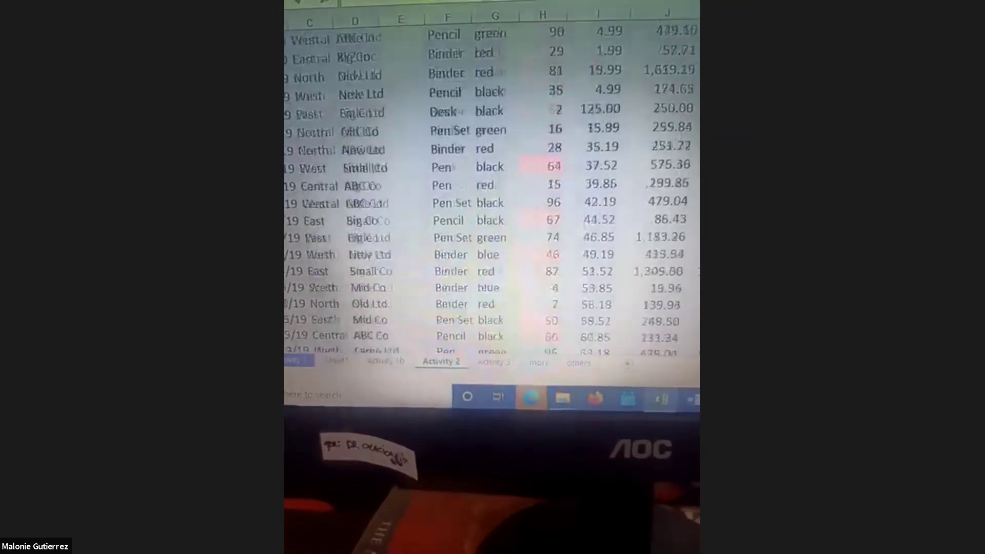
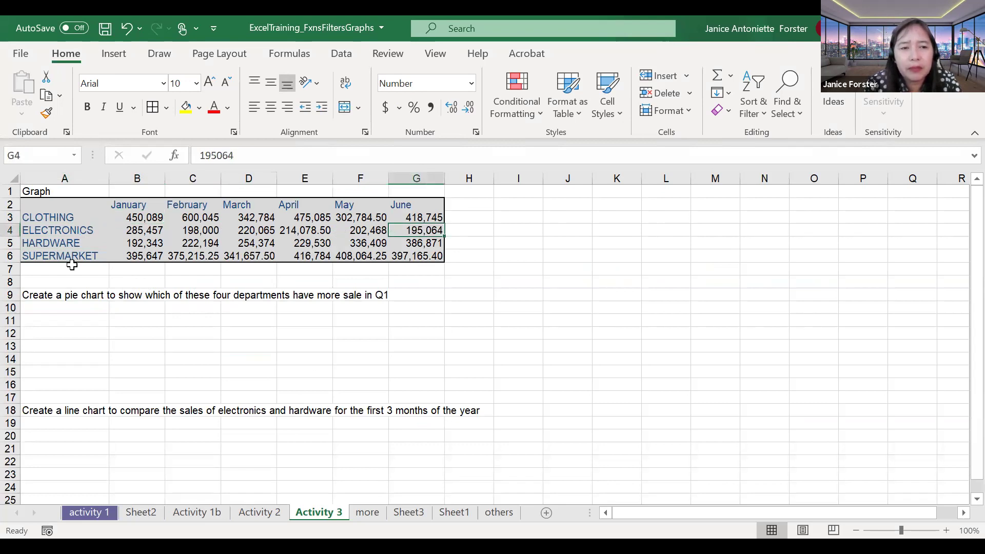
Step: Append 'and Q2' to the pie-chart task text in A9
{"action": "left_click", "coordinate": [77, 321]}
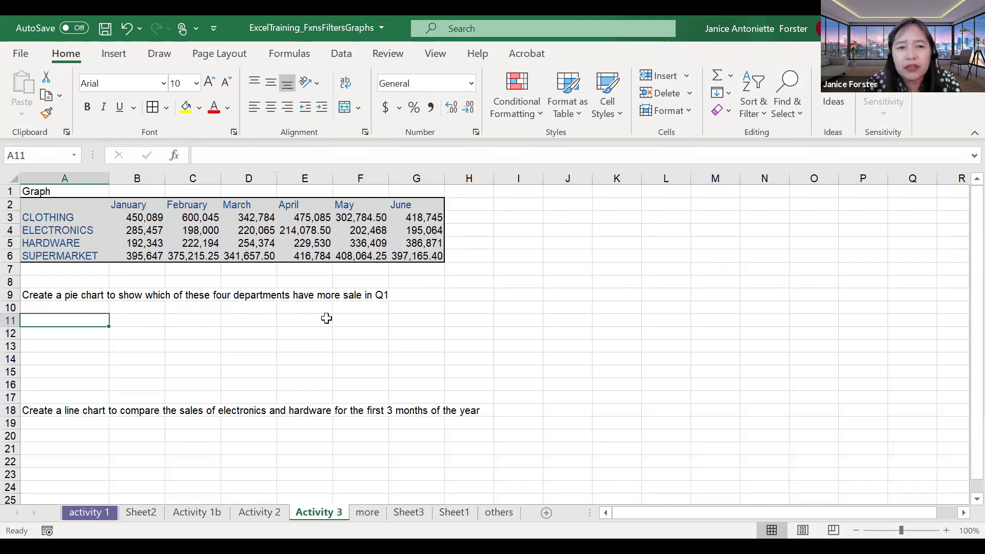
{"action": "left_click", "coordinate": [384, 294]}
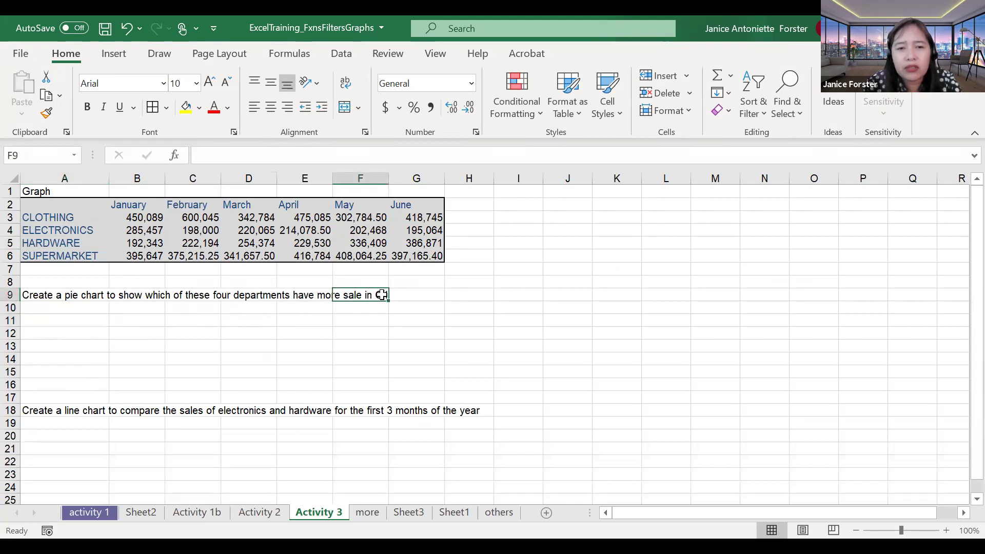
{"action": "double_click", "coordinate": [93, 295]}
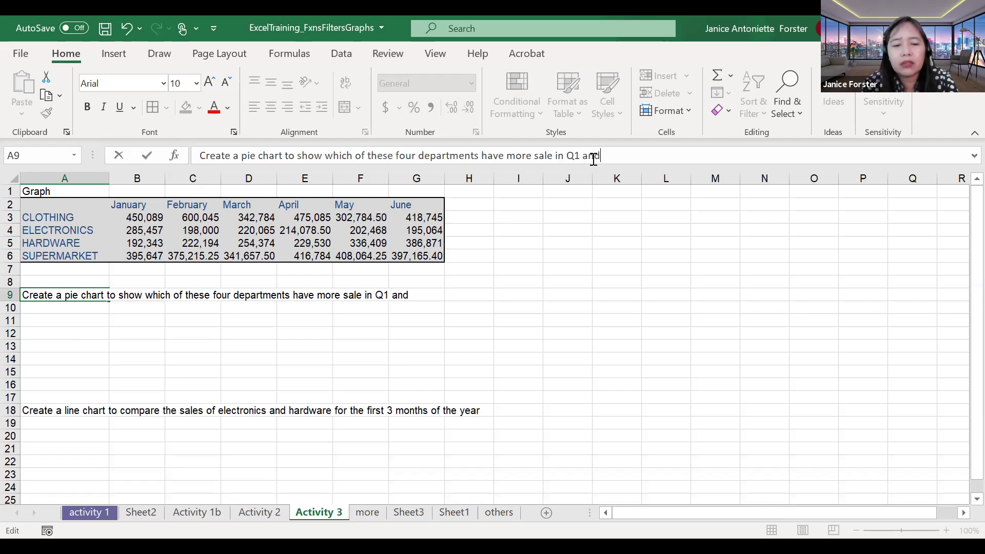
{"action": "type", "text": "Q2"}
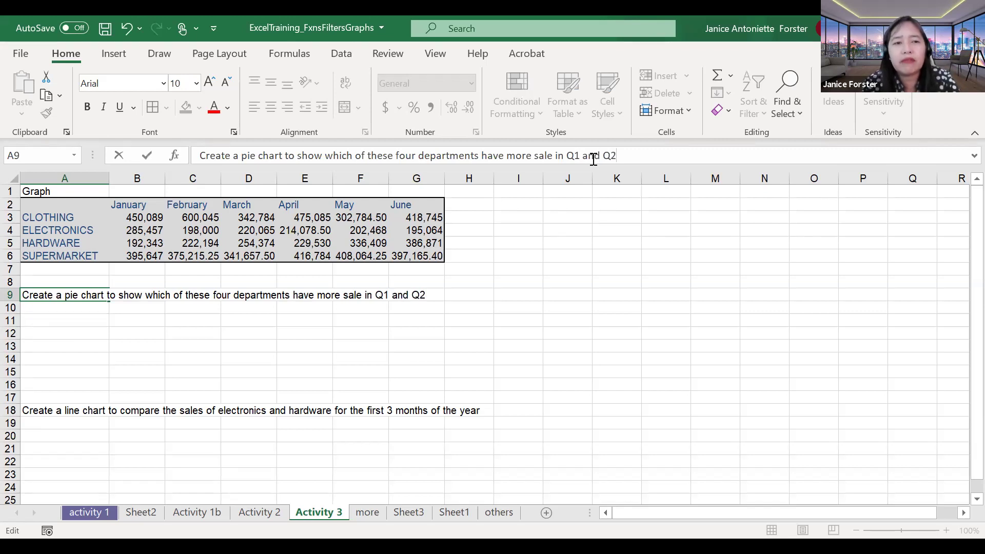
{"action": "key", "text": "Return"}
{"action": "left_click", "coordinate": [138, 343]}
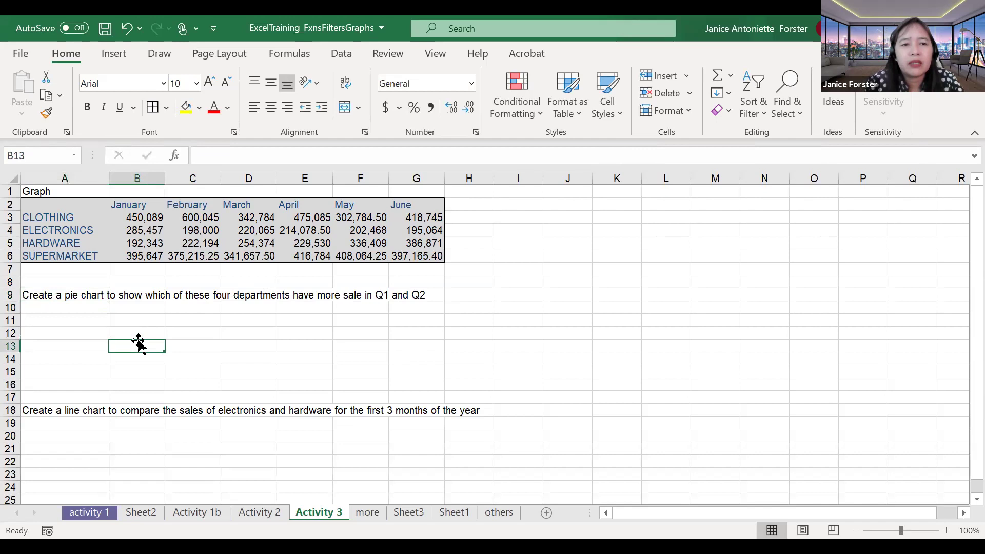
Step: Enter =SUM(B3:B6) in B7 and paste it across C7:G7 for the February–June totals
{"action": "left_click", "coordinate": [135, 267]}
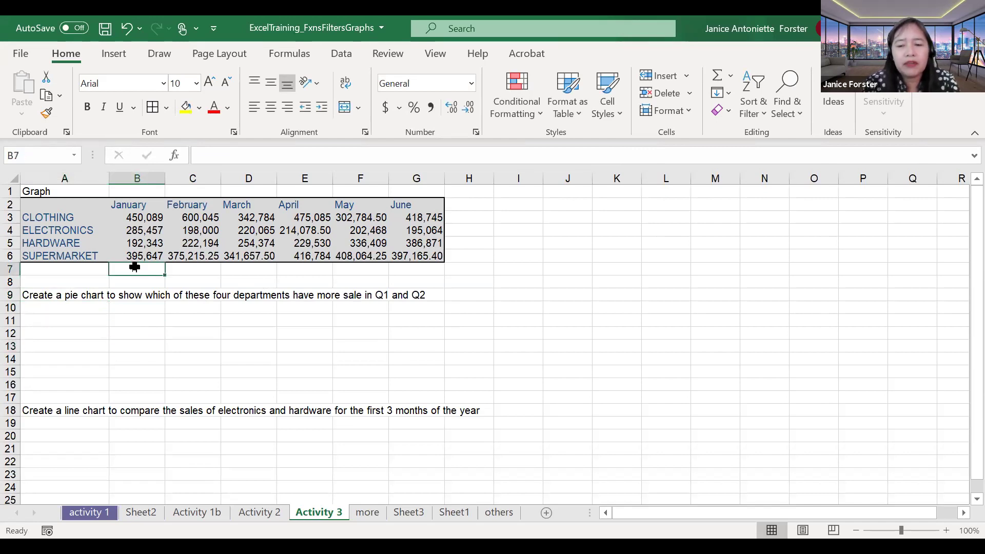
{"action": "type", "text": "="}
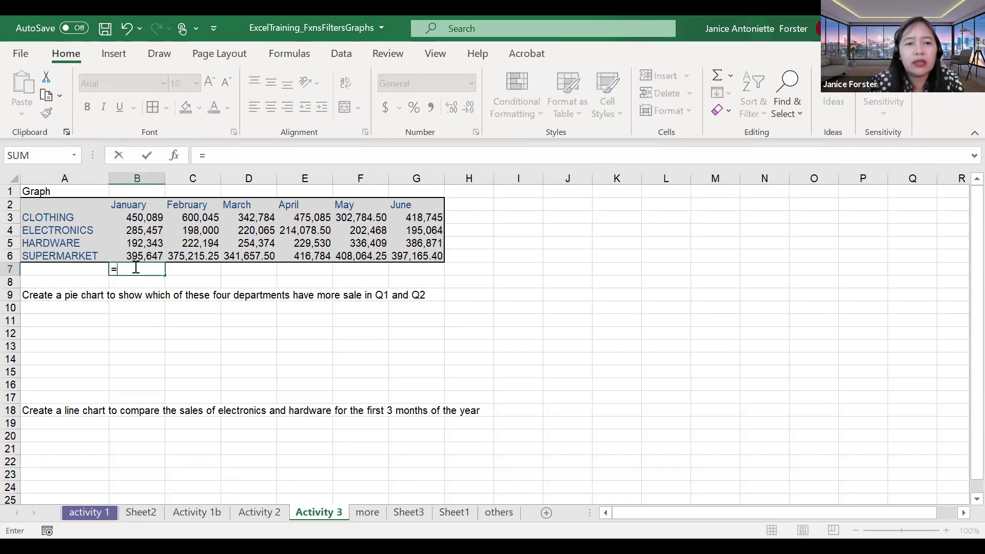
{"action": "type", "text": "sum("}
{"action": "key", "text": "Up"}
{"action": "key", "text": "shift+Up"}
{"action": "key", "text": "shift+Up"}
{"action": "key", "text": "shift+Up"}
{"action": "key", "text": "Return"}
{"action": "left_click", "coordinate": [135, 269]}
{"action": "key", "text": "ctrl+c"}
{"action": "key", "text": "Right"}
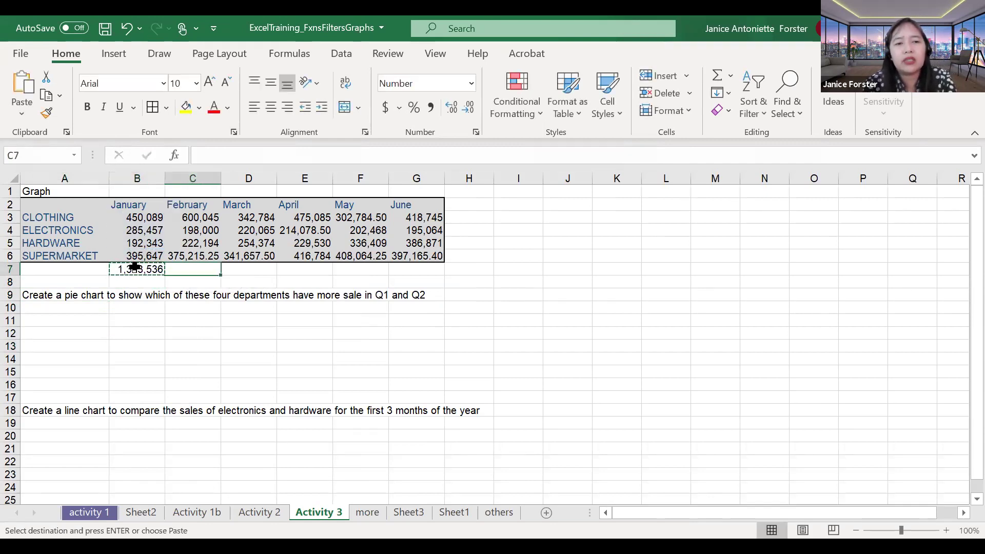
{"action": "key", "text": "shift+Right"}
{"action": "key", "text": "shift+Right"}
{"action": "key", "text": "shift+Right"}
{"action": "key", "text": "shift+Right"}
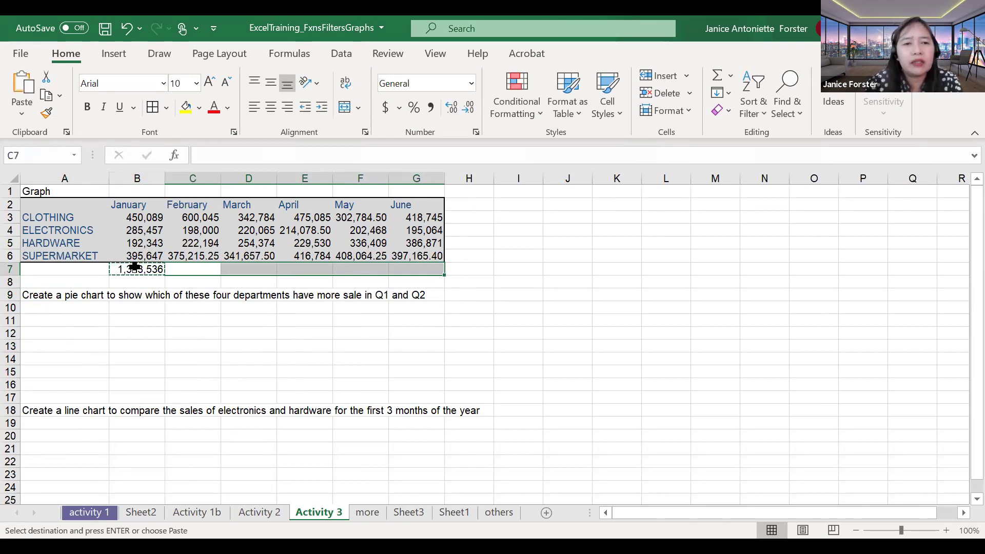
{"action": "key", "text": "ctrl+v"}
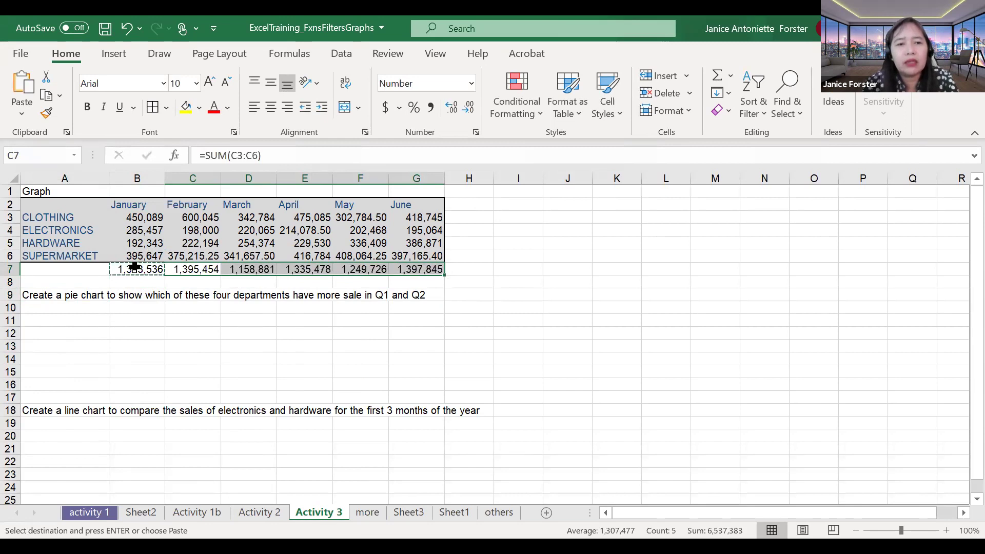
{"action": "key", "text": "Escape"}
{"action": "key", "text": "Down"}
{"action": "key", "text": "Down"}
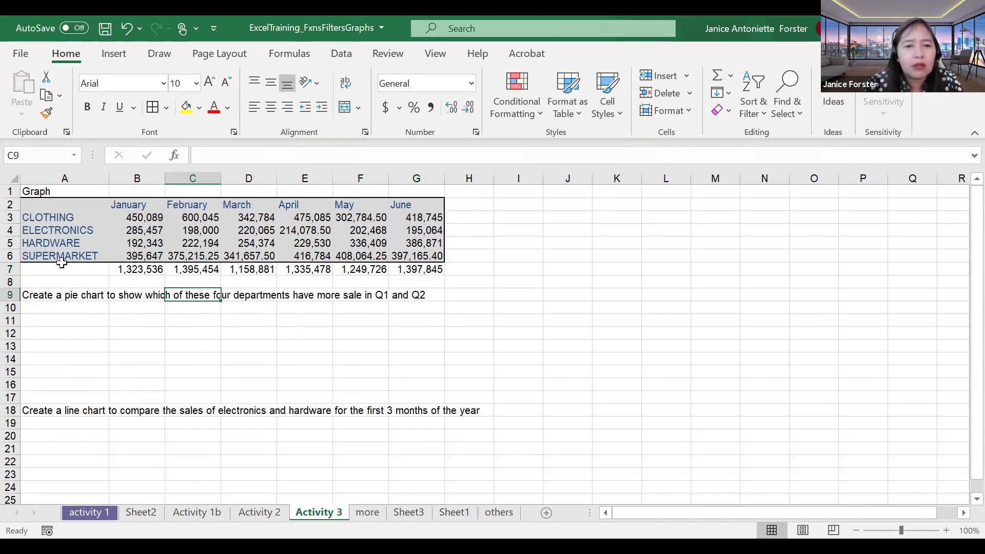
{"action": "left_click", "coordinate": [80, 292]}
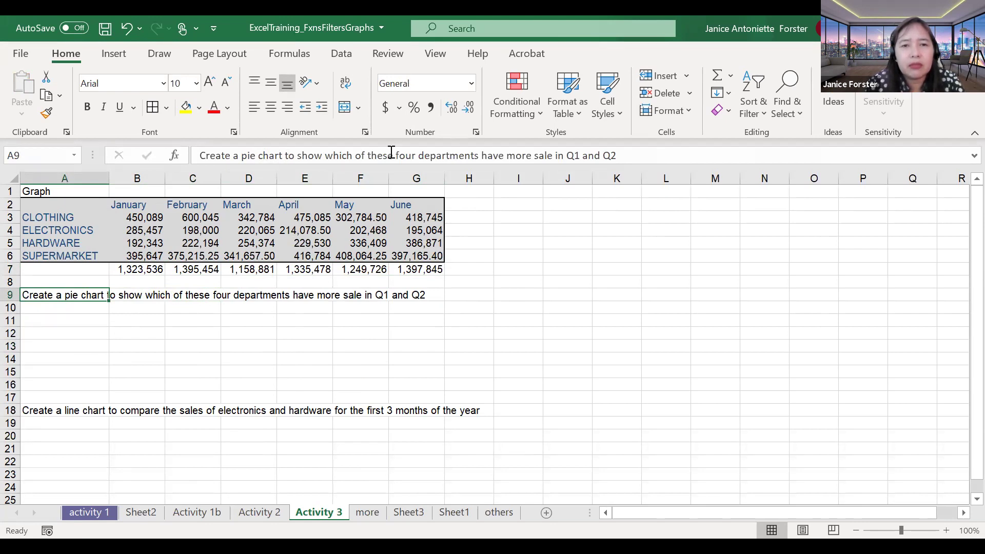
Step: Change the A9 task ending to 'months from Jan - June have the most sale'
{"action": "left_click", "coordinate": [369, 152]}
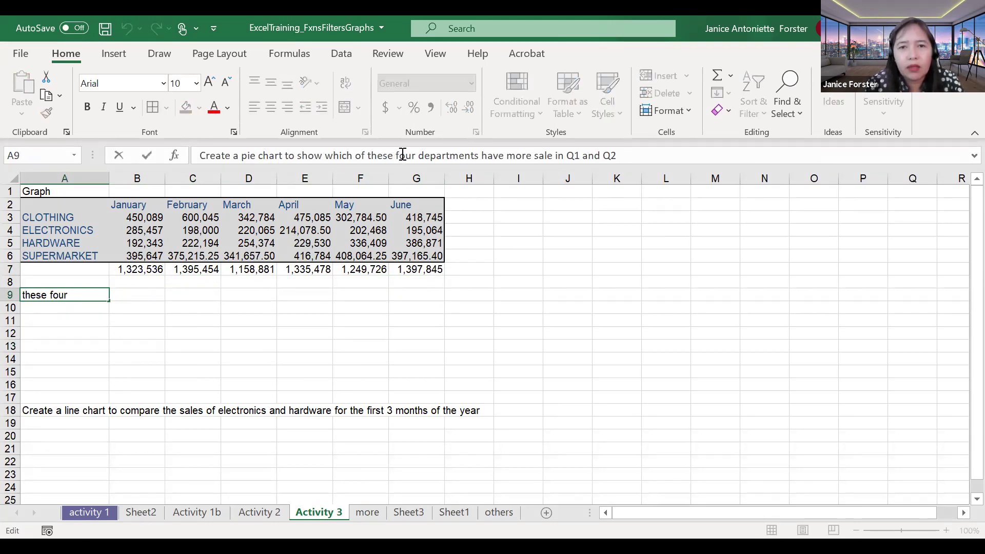
{"action": "left_click", "coordinate": [474, 154], "text": "shift"}
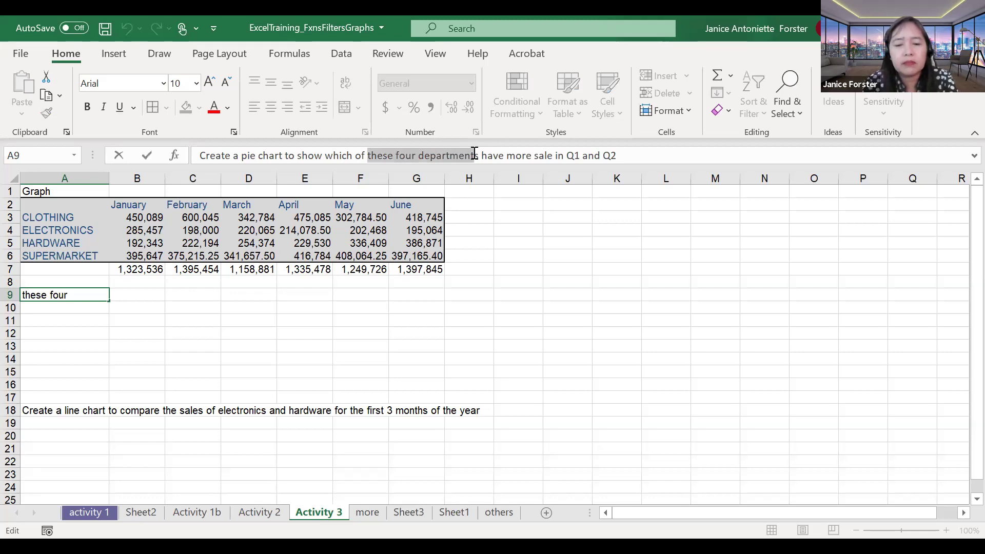
{"action": "type", "text": "months from Jan "}
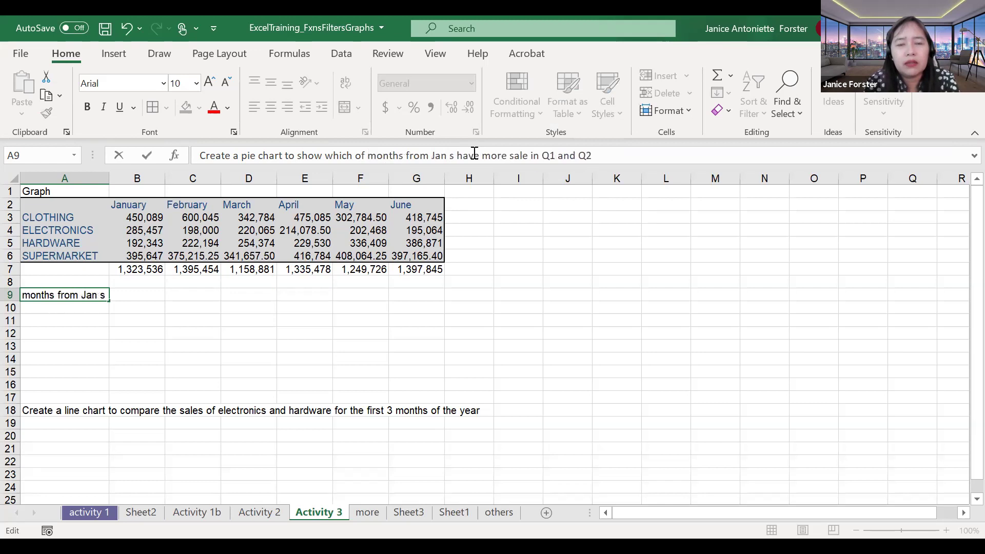
{"action": "type", "text": "- June have"}
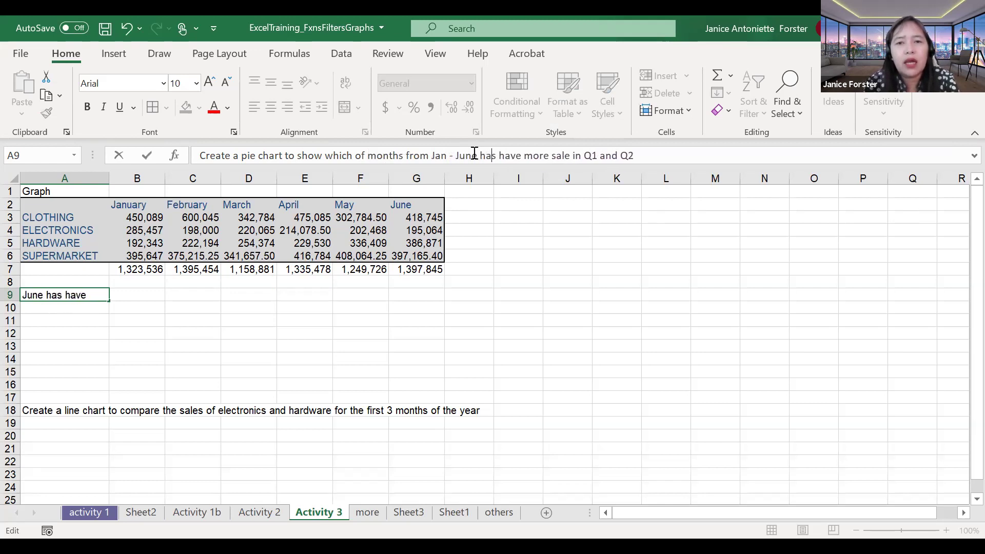
{"action": "key", "text": "ctrl+shift+Right"}
{"action": "key", "text": "ctrl+shift+Right"}
{"action": "key", "text": "ctrl+shift+Right"}
{"action": "key", "text": "ctrl+shift+Right"}
{"action": "key", "text": "ctrl+shift+Right"}
{"action": "key", "text": "ctrl+shift+Right"}
{"action": "key", "text": "ctrl+shift+Right"}
{"action": "key", "text": "ctrl+shift+Right"}
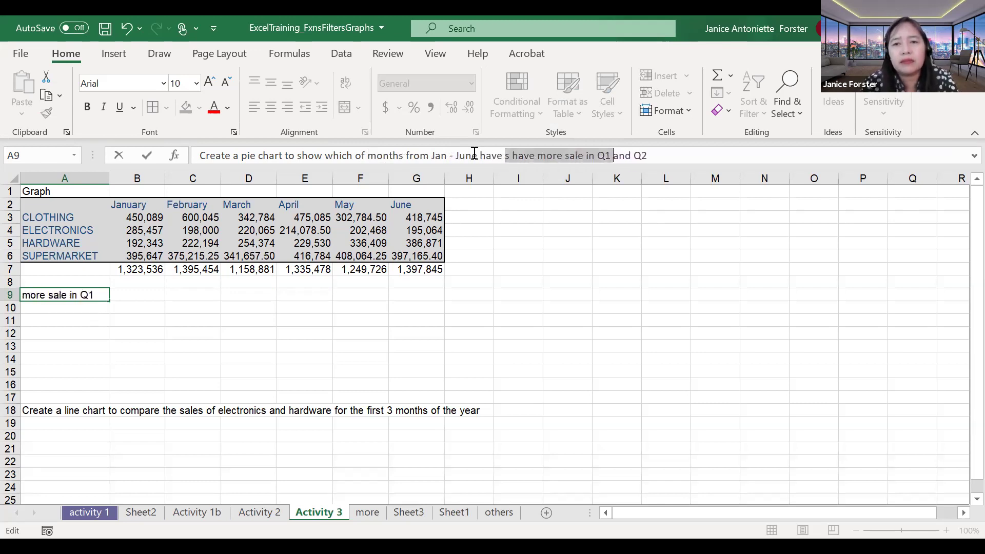
{"action": "type", "text": "the most sa"}
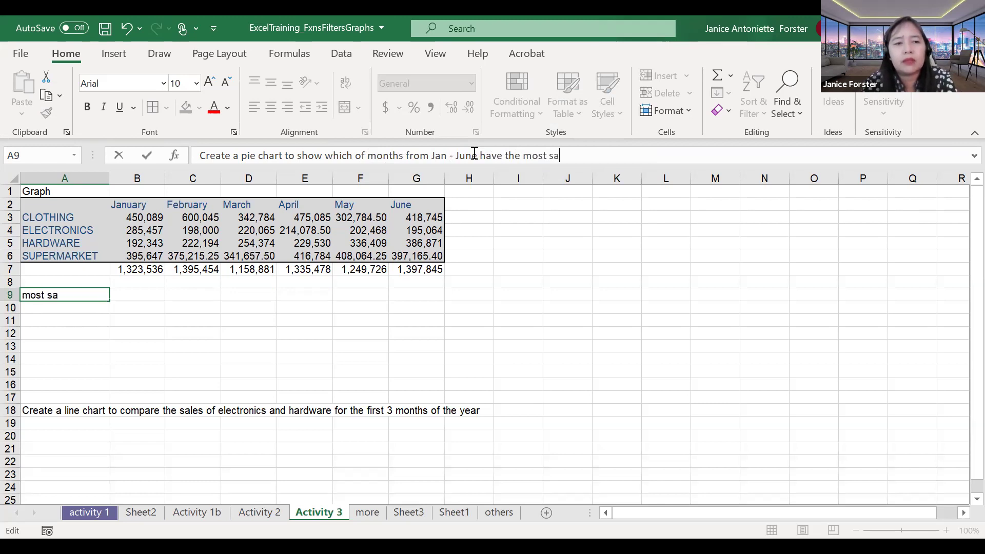
{"action": "key", "text": "Return"}
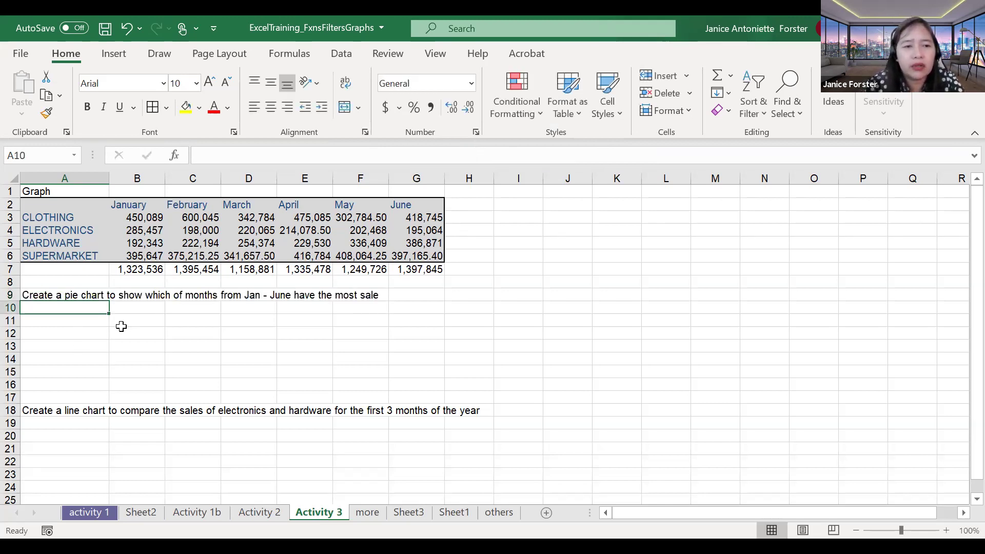
{"action": "left_click", "coordinate": [126, 322]}
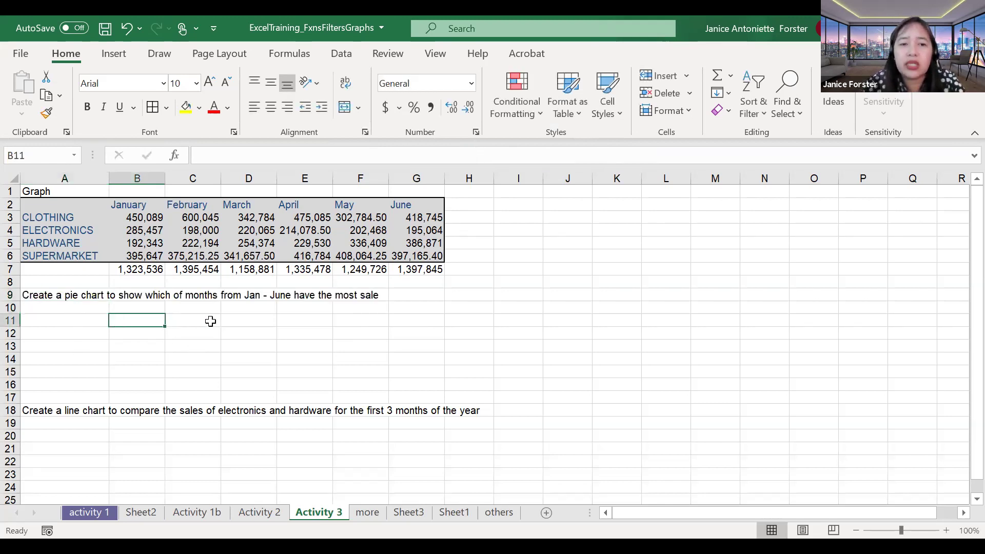
{"action": "left_click", "coordinate": [266, 331]}
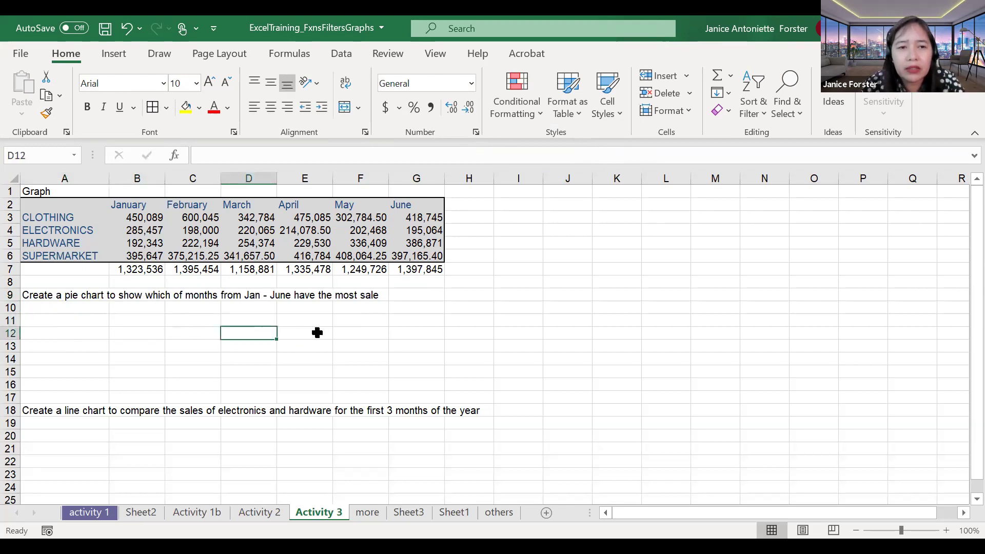
{"action": "left_click_drag", "start_coordinate": [155, 270], "coordinate": [423, 268]}
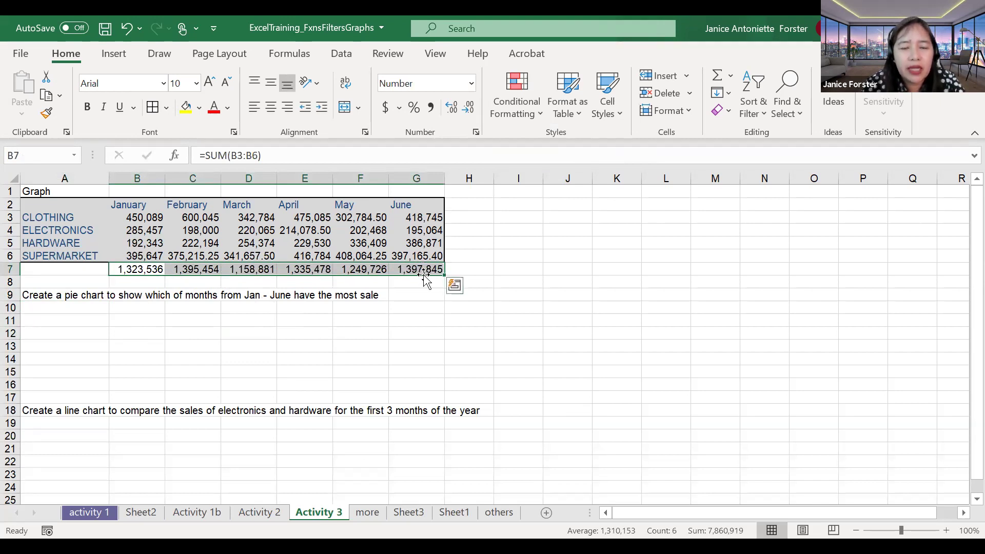
{"action": "left_click", "coordinate": [353, 343]}
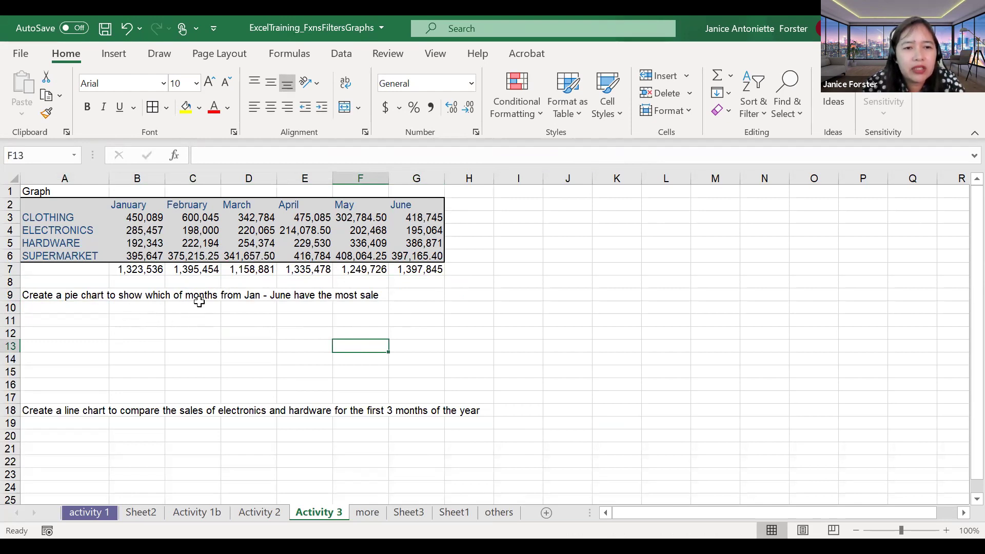
Step: Delete the stray 'of' from the A9 task wording
{"action": "left_click", "coordinate": [73, 295]}
{"action": "left_click", "coordinate": [366, 155]}
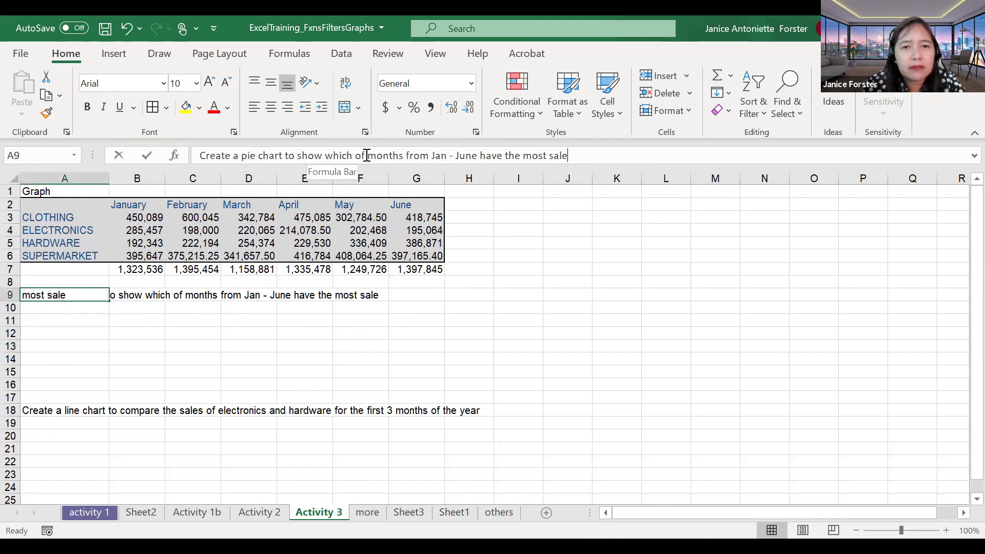
{"action": "key", "text": "BackSpace"}
{"action": "key", "text": "BackSpace"}
{"action": "key", "text": "BackSpace"}
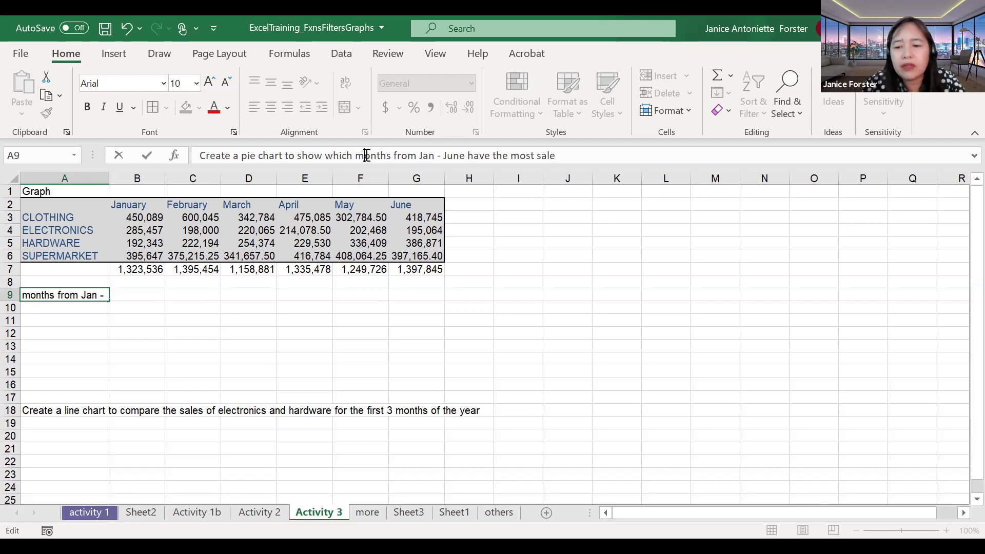
{"action": "key", "text": "Return"}
{"action": "left_click", "coordinate": [183, 331]}
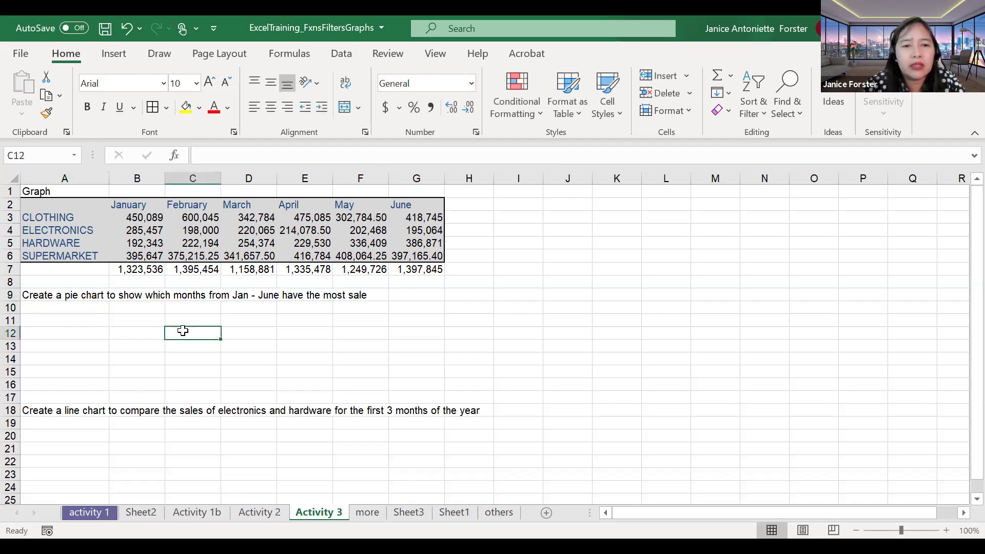
{"action": "left_click_drag", "start_coordinate": [143, 274], "coordinate": [429, 270]}
{"action": "left_click", "coordinate": [167, 319]}
Step: Select the totals B7:G7 and choose the Pie chart in the Insert Chart dialog
{"action": "left_click_drag", "start_coordinate": [136, 269], "coordinate": [430, 268]}
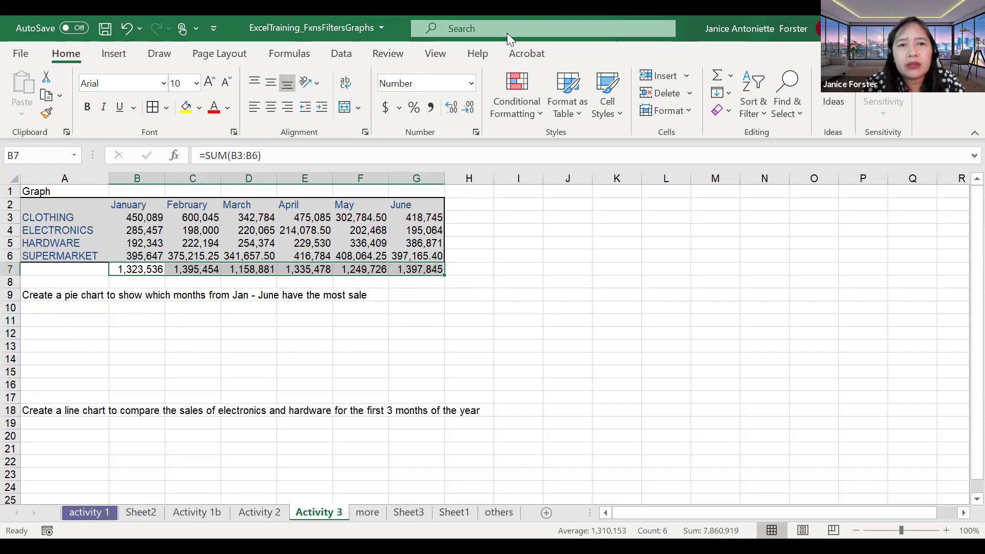
{"action": "left_click", "coordinate": [236, 44]}
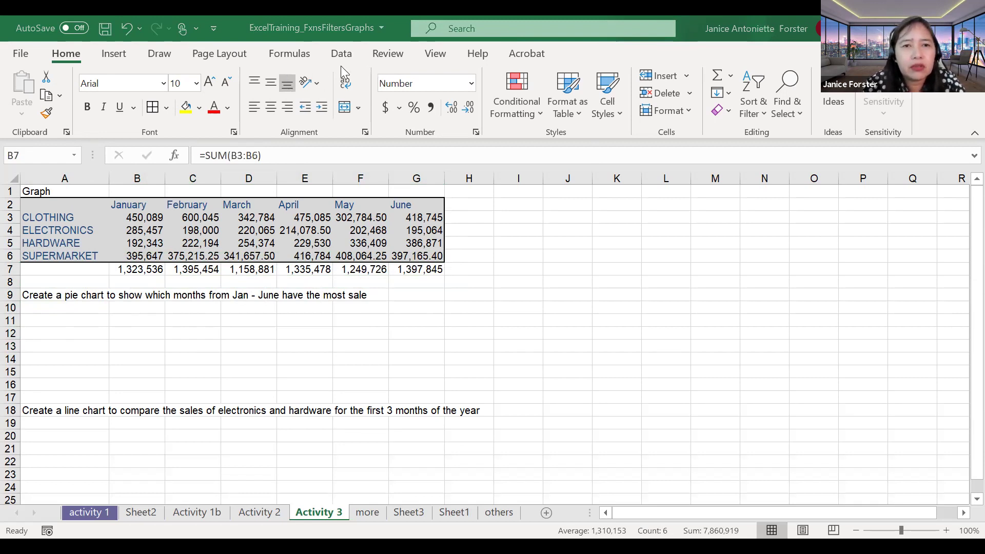
{"action": "right_click", "coordinate": [117, 58]}
{"action": "left_click", "coordinate": [115, 55]}
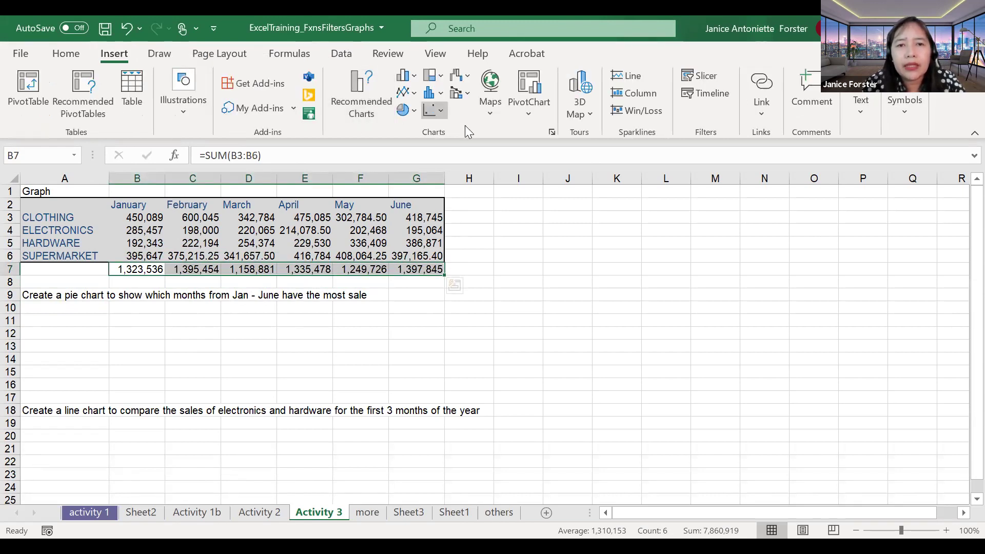
{"action": "left_click", "coordinate": [554, 133]}
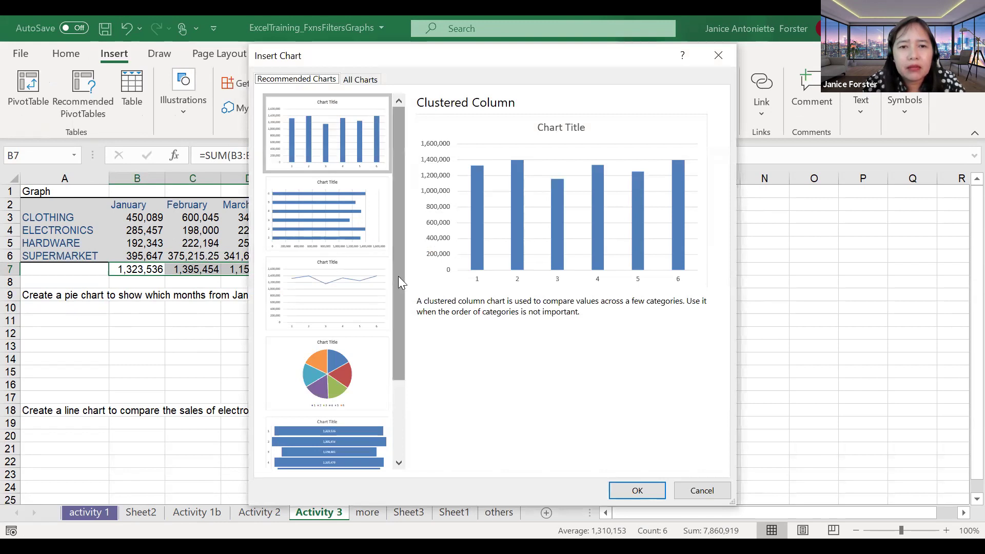
{"action": "scroll", "coordinate": [404, 333], "scroll_direction": "down", "scroll_amount": 2}
{"action": "scroll", "coordinate": [404, 333], "scroll_direction": "down", "scroll_amount": 2}
{"action": "left_click", "coordinate": [330, 303]}
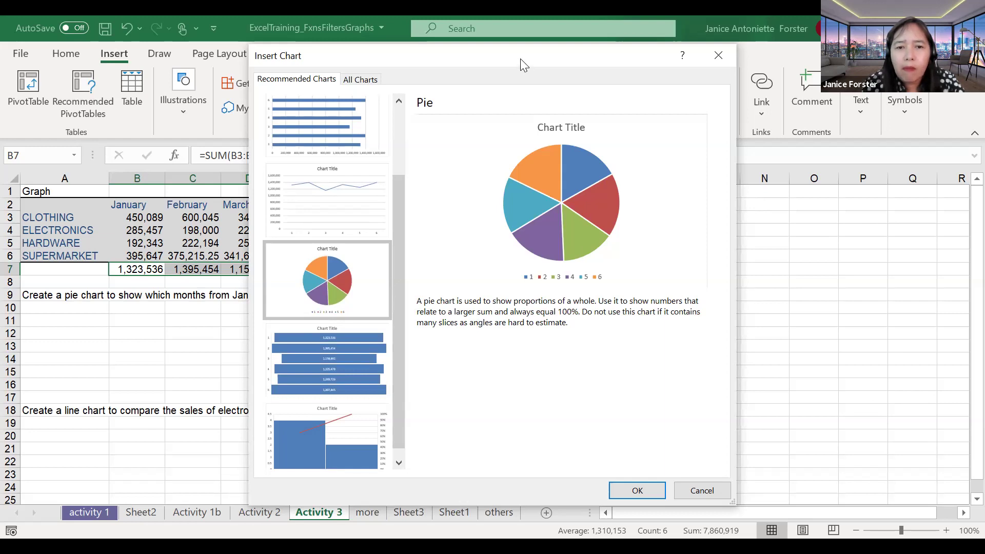
{"action": "left_click_drag", "start_coordinate": [520, 58], "coordinate": [470, 30]}
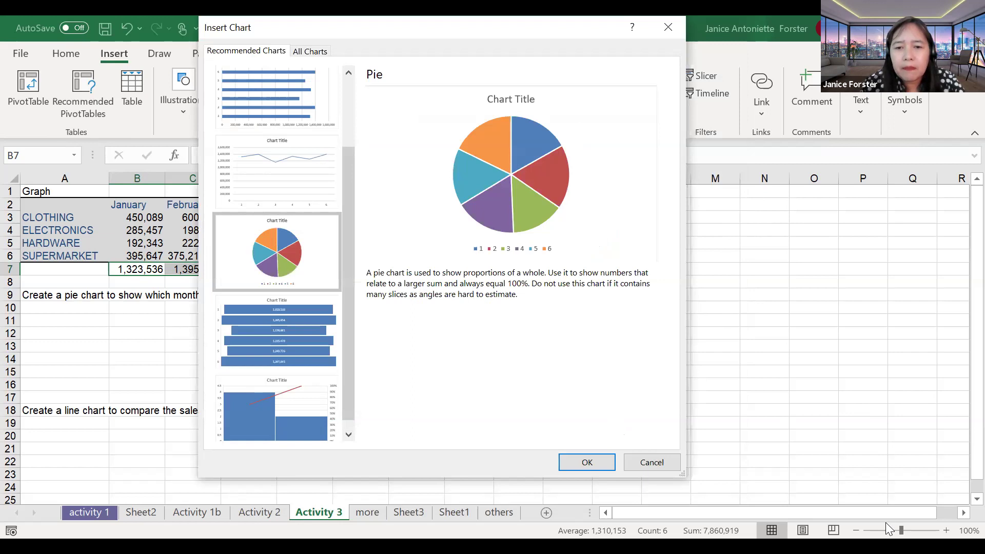
{"action": "left_click", "coordinate": [586, 467]}
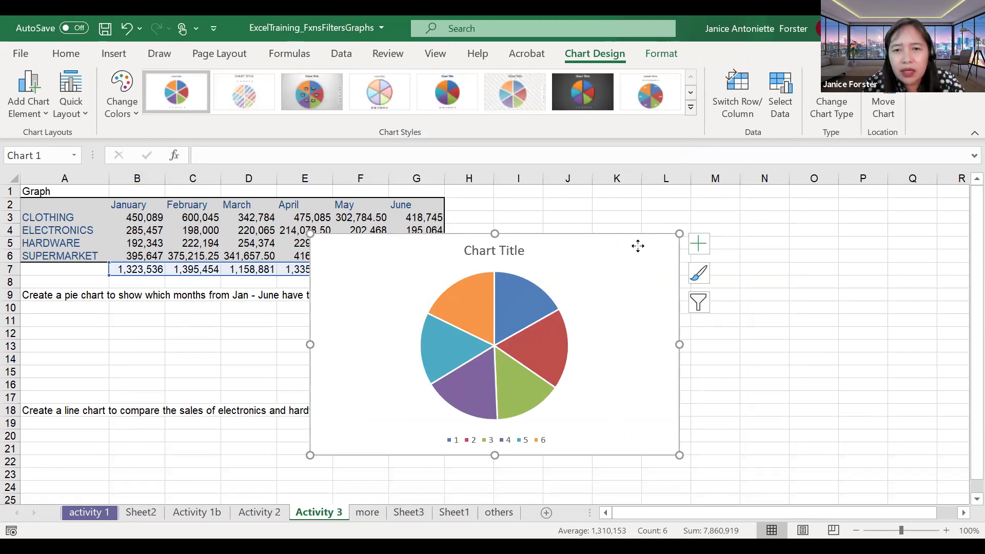
Step: Move the pie chart right of the table and enter 100 as January Clothing sales in B3
{"action": "left_click_drag", "start_coordinate": [799, 245], "coordinate": [859, 224]}
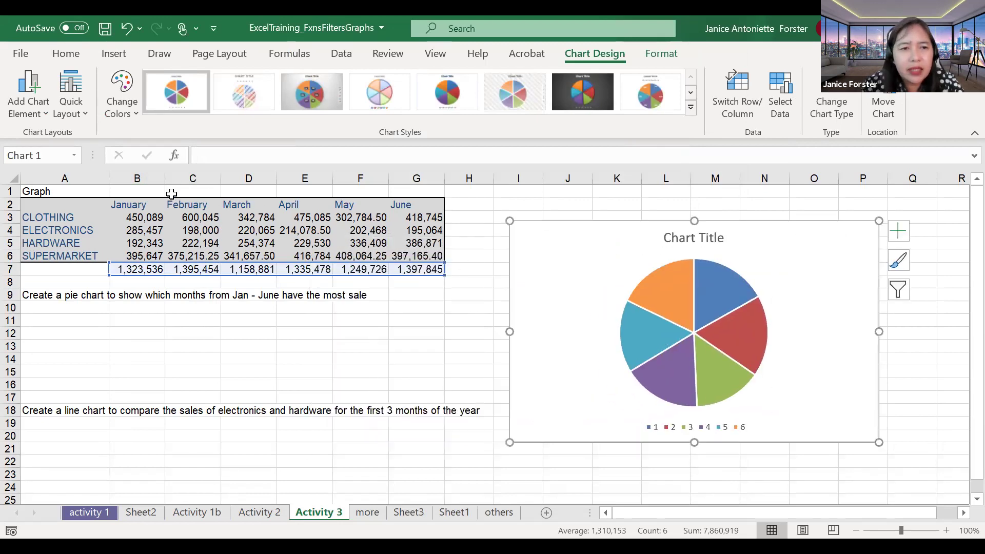
{"action": "left_click", "coordinate": [138, 242]}
{"action": "left_click", "coordinate": [136, 235]}
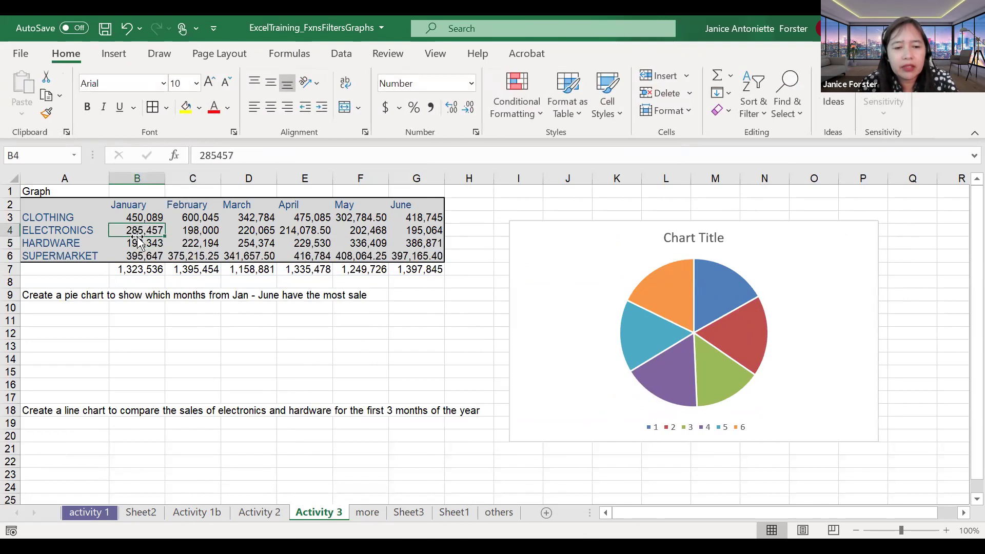
{"action": "key", "text": "Up"}
{"action": "type", "text": "100"}
{"action": "key", "text": "Return"}
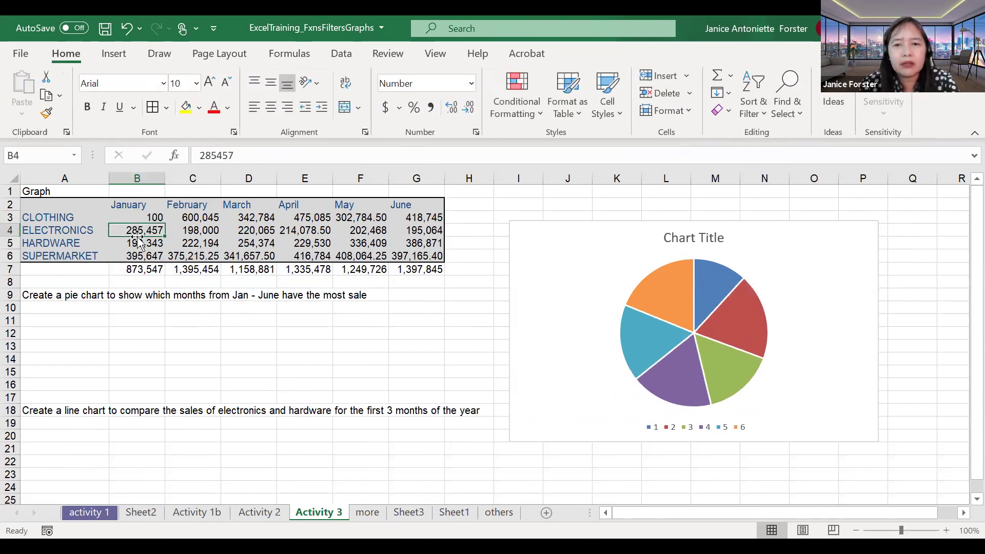
Step: Enter 20 as April Clothing (E3) and April Hardware (E5) sales, then check the E7 total
{"action": "key", "text": "Right"}
{"action": "key", "text": "Right"}
{"action": "key", "text": "Right"}
{"action": "key", "text": "Up"}
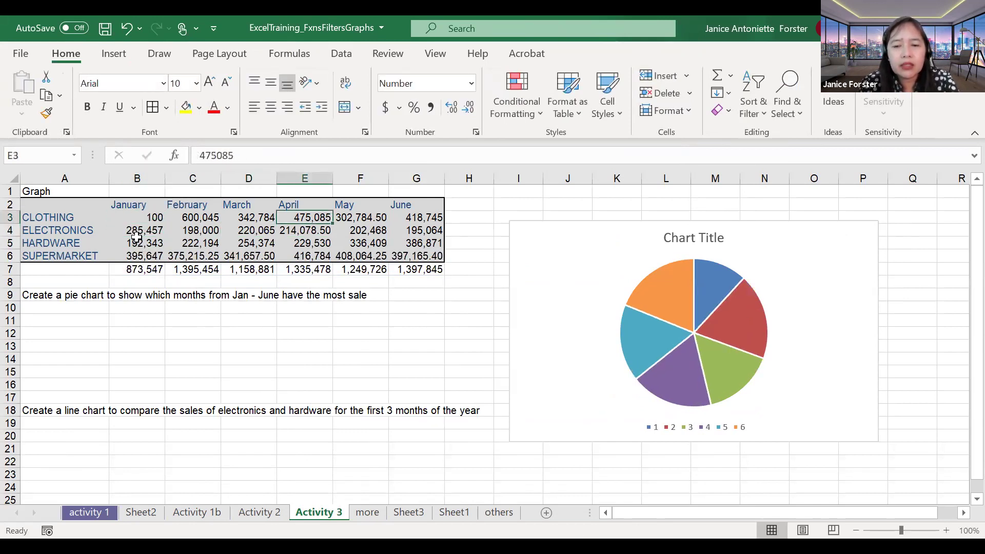
{"action": "type", "text": "20"}
{"action": "key", "text": "Return"}
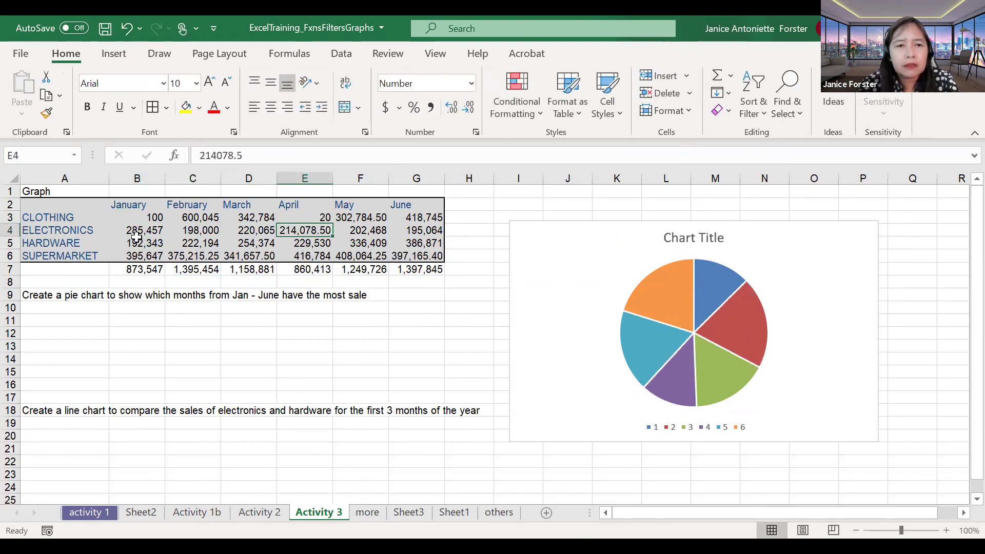
{"action": "key", "text": "Return"}
{"action": "type", "text": "20"}
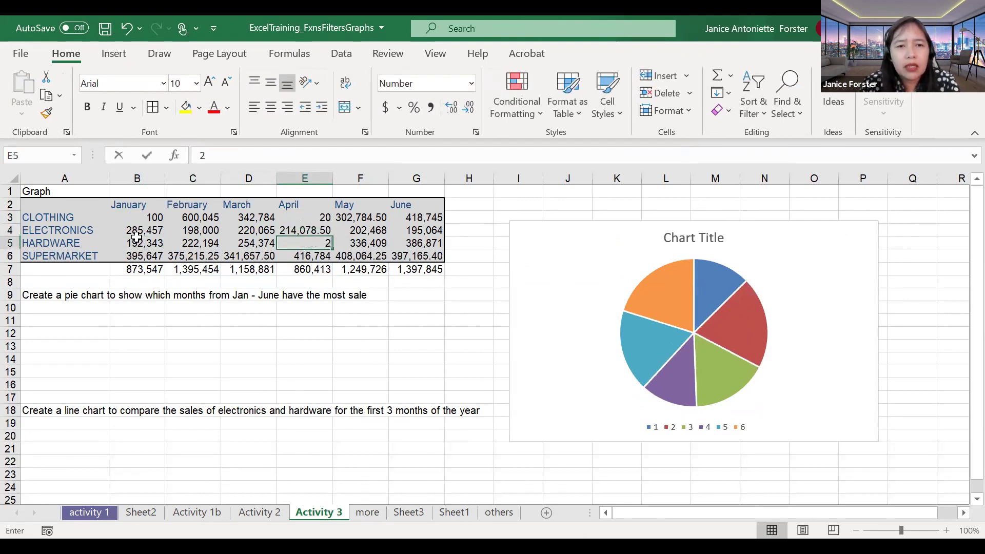
{"action": "key", "text": "Return"}
{"action": "key", "text": "Up"}
{"action": "key", "text": "Up"}
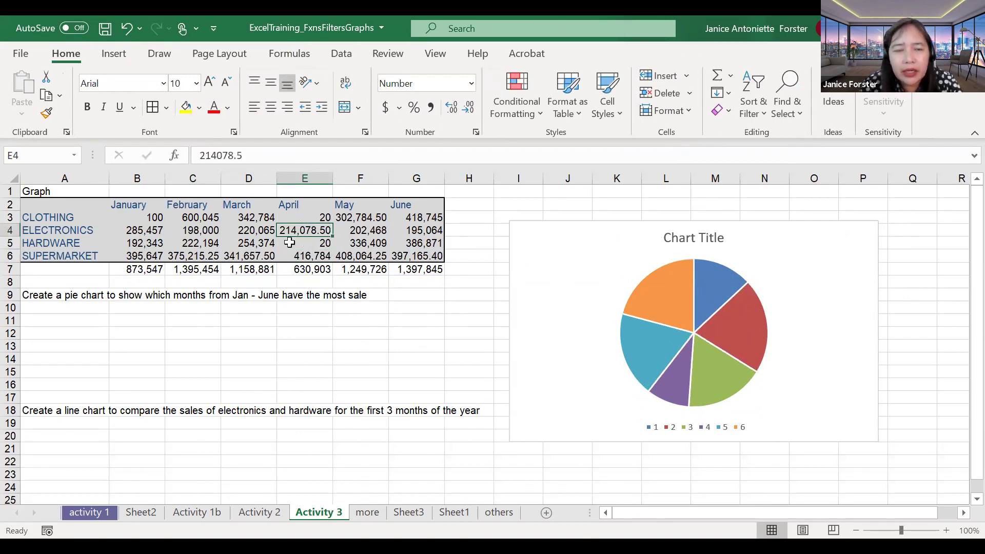
{"action": "left_click", "coordinate": [304, 267]}
{"action": "left_click", "coordinate": [305, 226]}
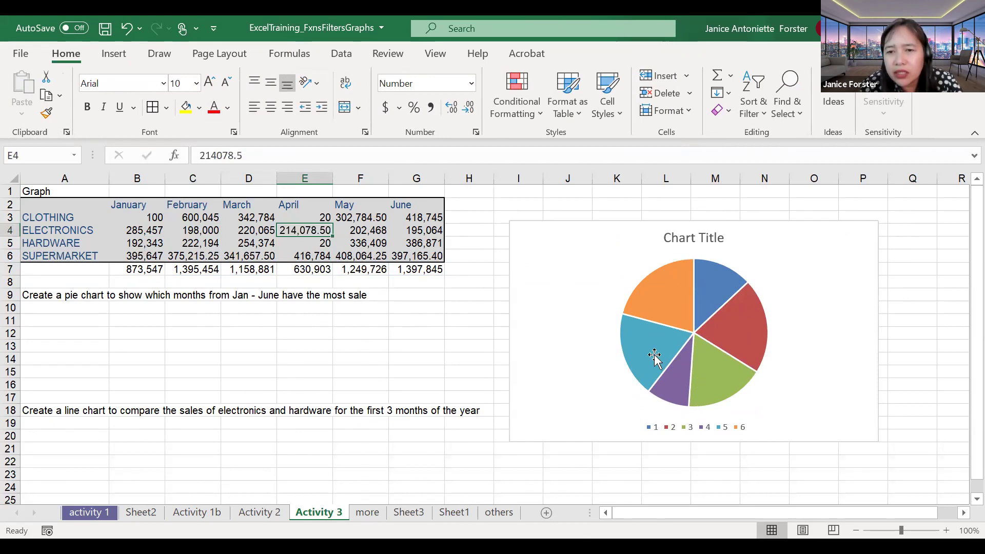
Step: Open and close the pie series formatting panel, then open the chart's Select Data dialog
{"action": "mouse_move", "coordinate": [681, 390]}
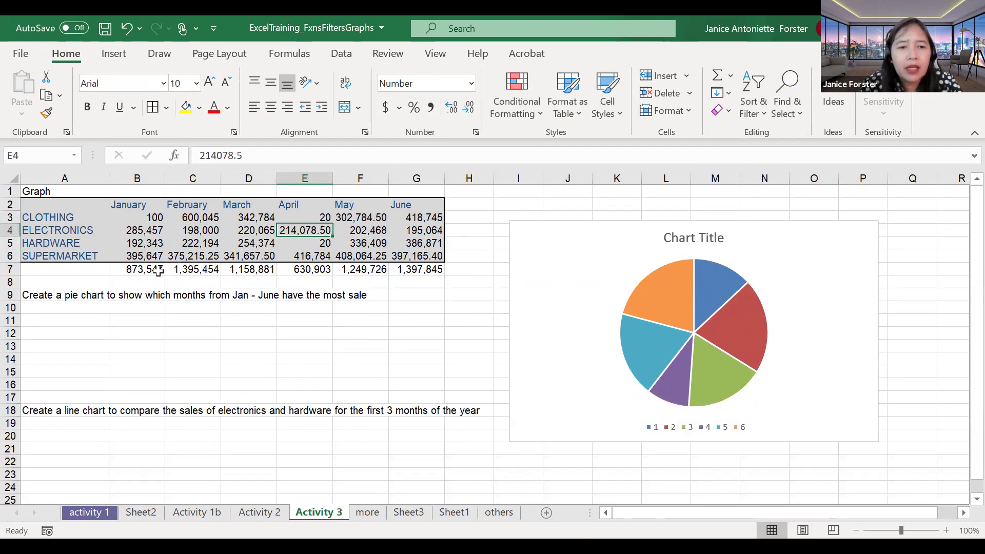
{"action": "left_click", "coordinate": [809, 337]}
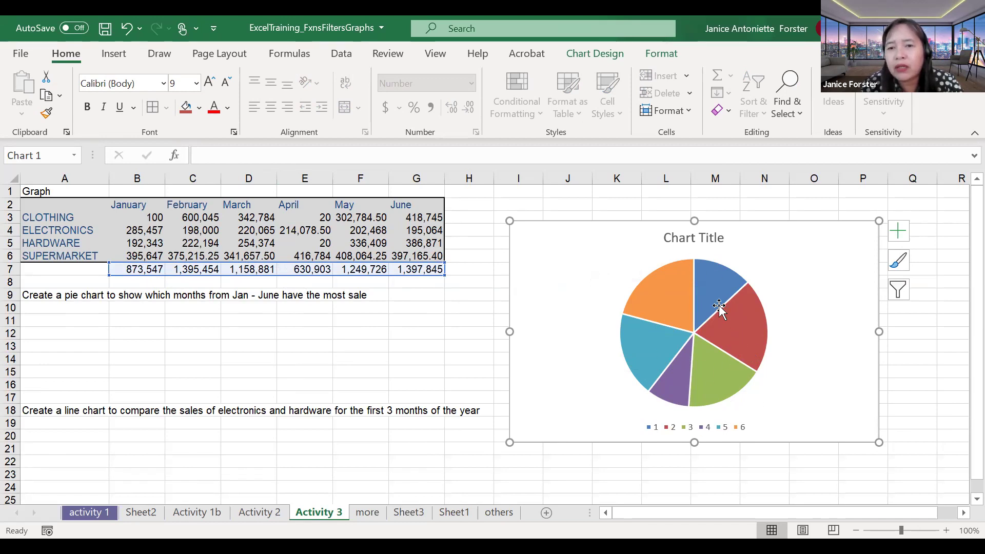
{"action": "mouse_move", "coordinate": [714, 296]}
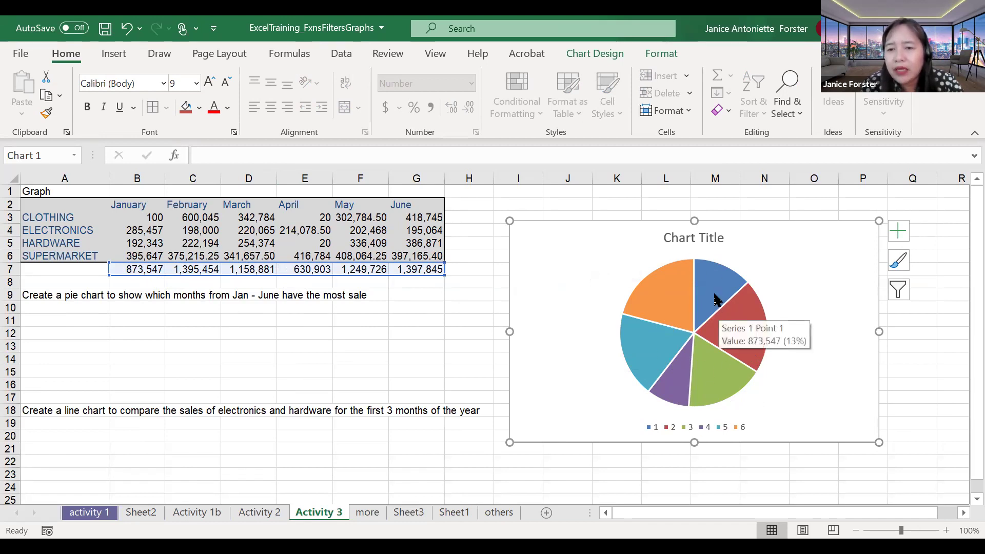
{"action": "right_click", "coordinate": [716, 298]}
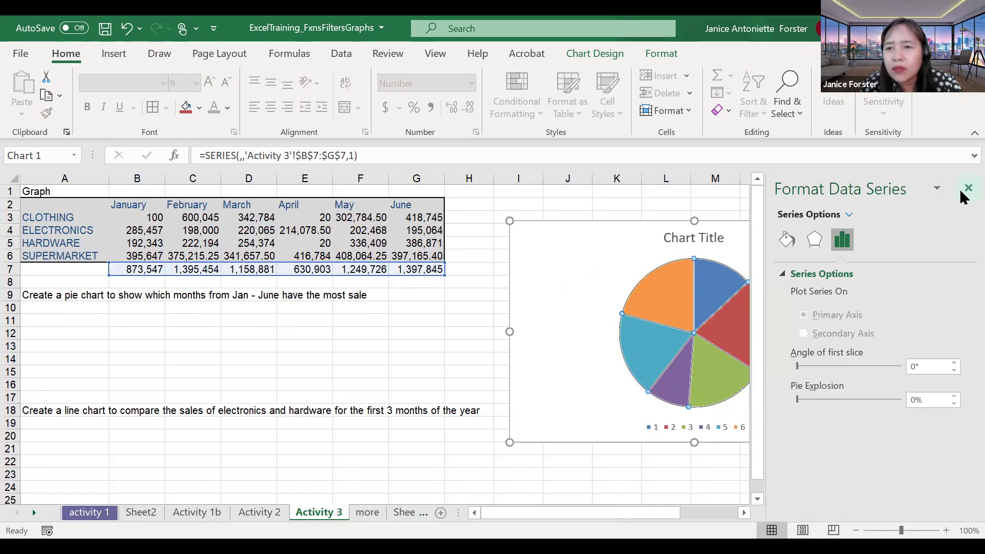
{"action": "left_click", "coordinate": [962, 197]}
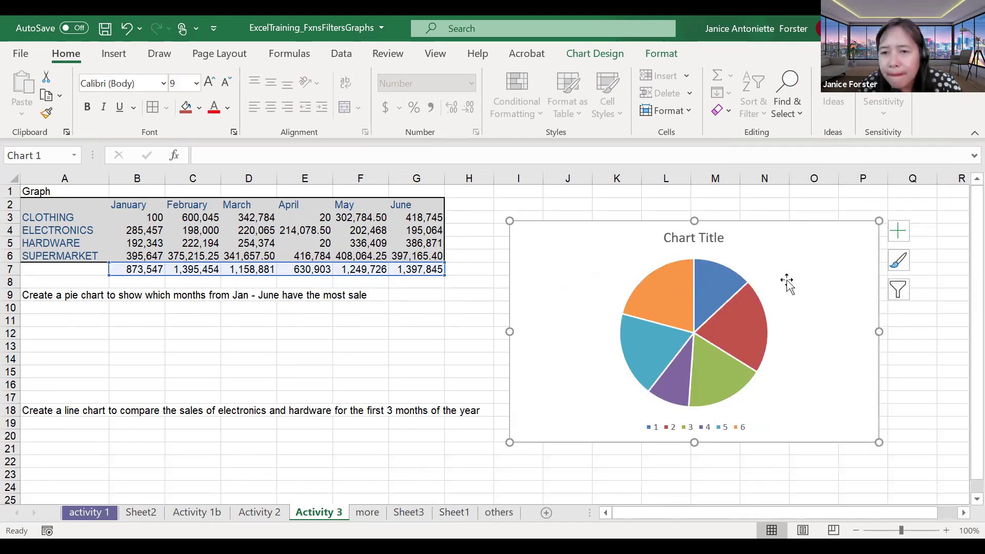
{"action": "left_click", "coordinate": [745, 352]}
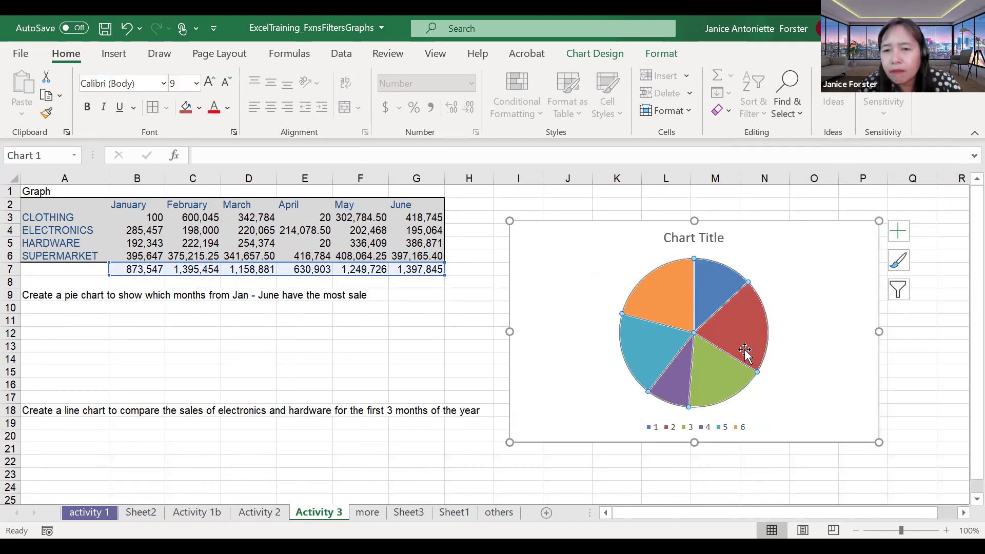
{"action": "right_click", "coordinate": [750, 359]}
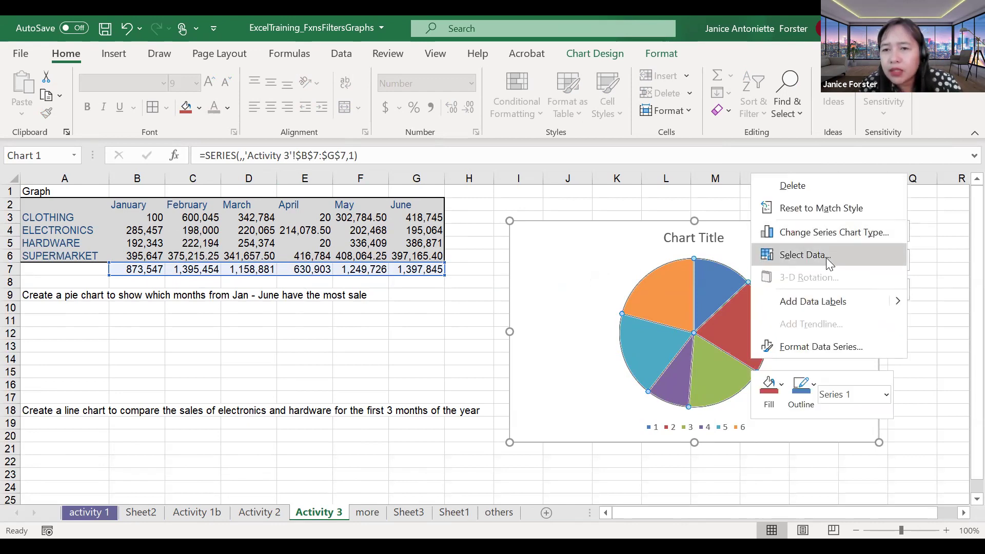
{"action": "key", "text": "Return"}
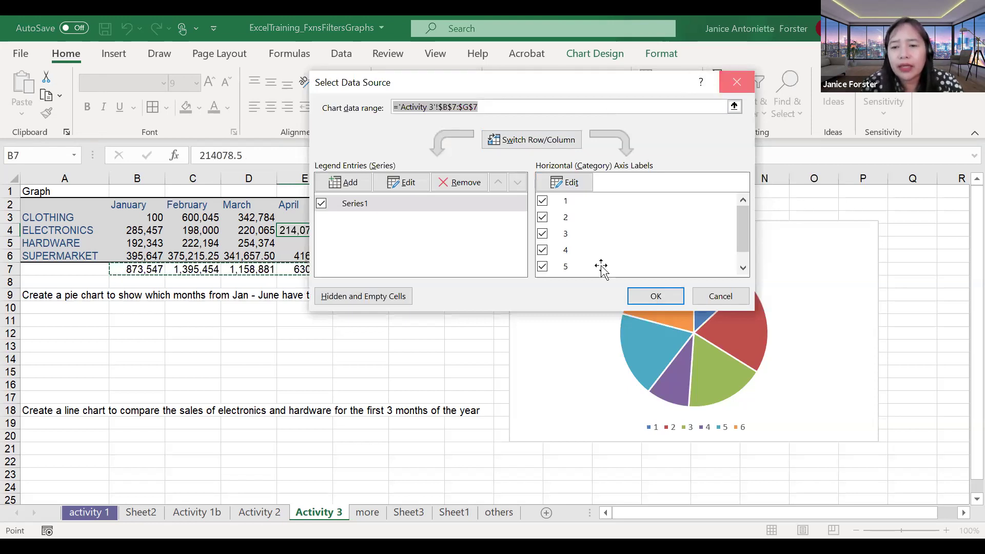
Step: Delete the old pie chart and insert a new Pie chart of the B7:G7 totals
{"action": "key", "text": "Delete"}
{"action": "left_click", "coordinate": [384, 315]}
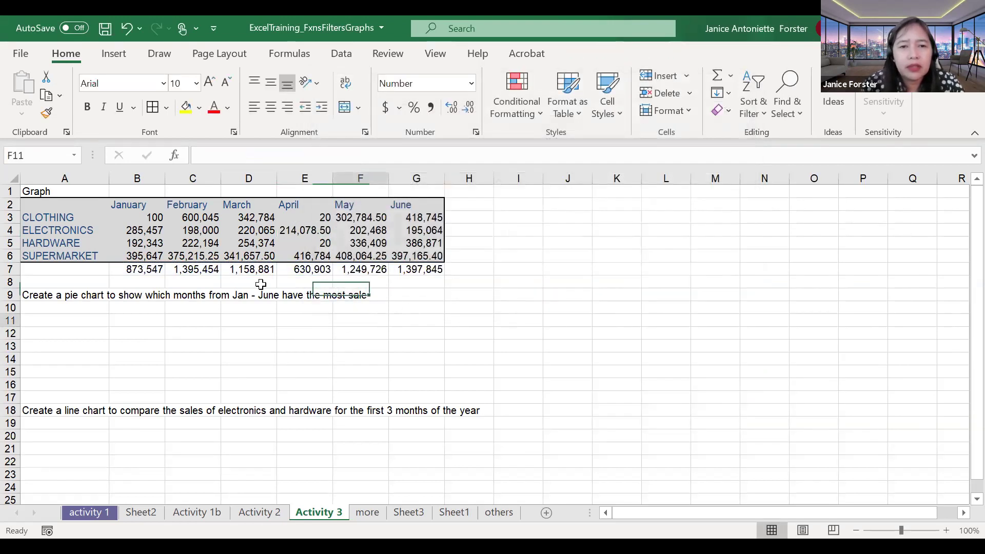
{"action": "left_click_drag", "start_coordinate": [307, 268], "coordinate": [431, 269]}
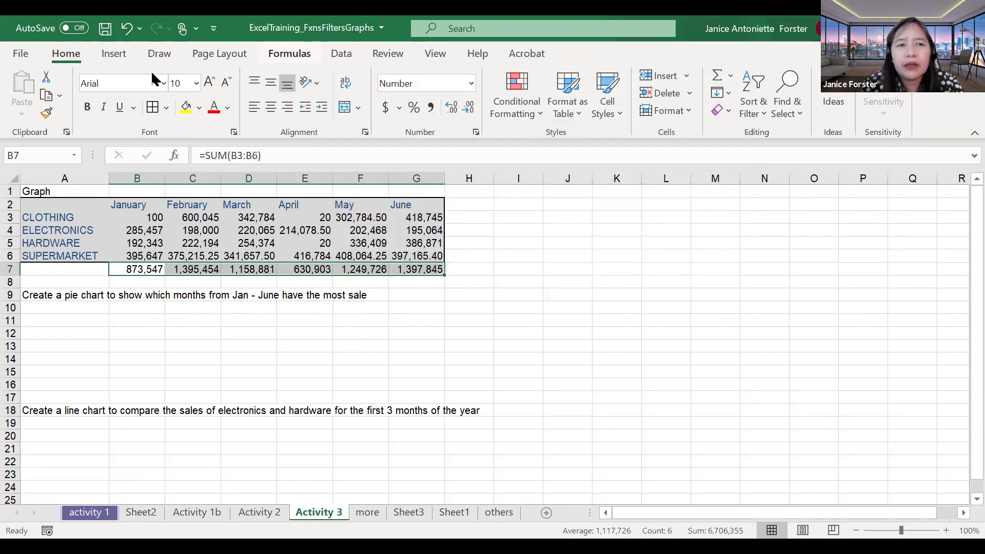
{"action": "left_click", "coordinate": [114, 54]}
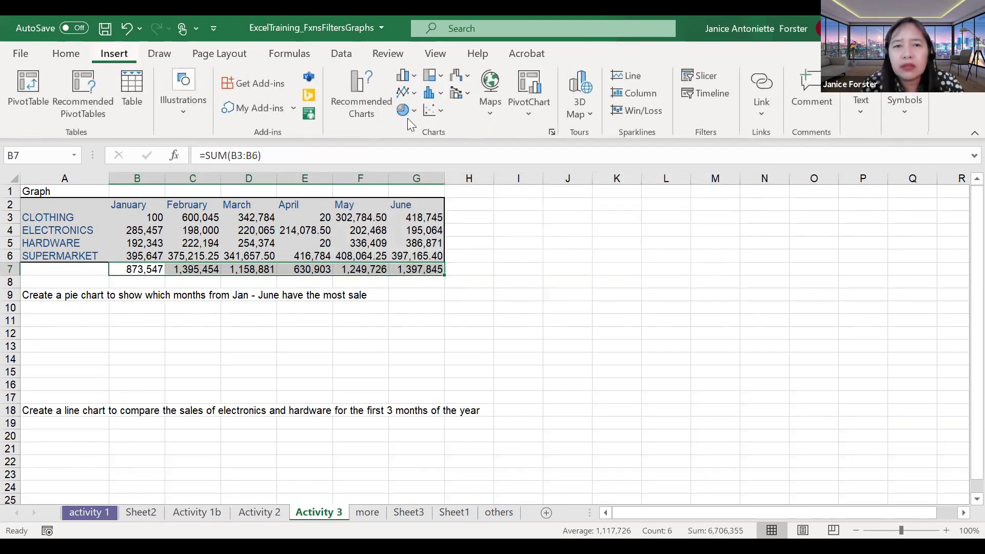
{"action": "left_click", "coordinate": [552, 132]}
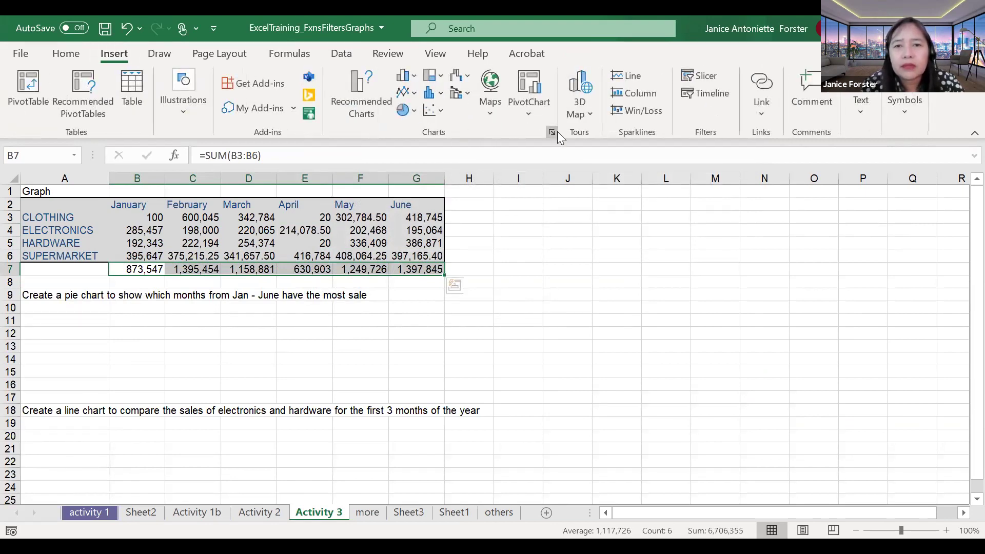
{"action": "left_click", "coordinate": [327, 373]}
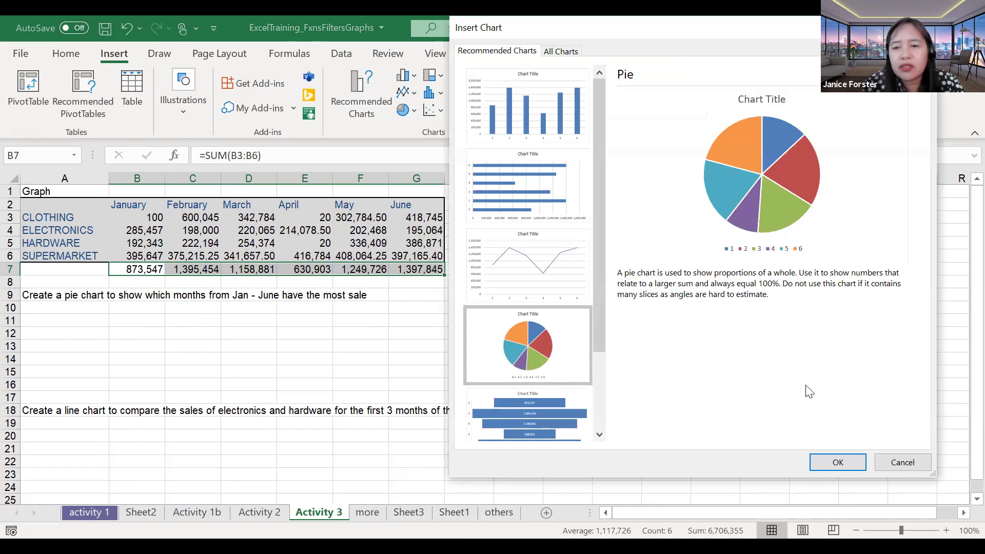
{"action": "left_click", "coordinate": [825, 463]}
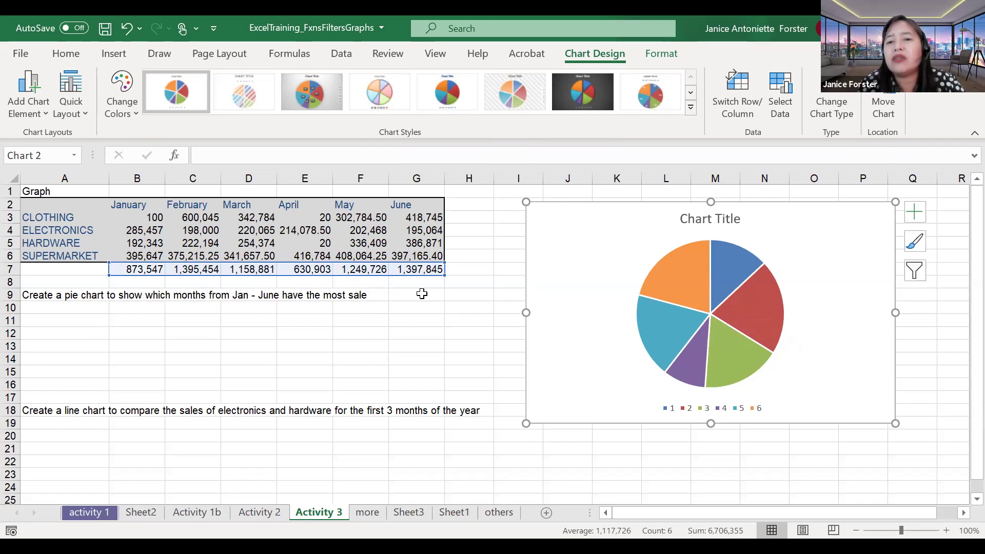
Step: Set the chart's Horizontal Axis Labels to the month headings B2:G2 in Select Data Source
{"action": "mouse_move", "coordinate": [659, 359]}
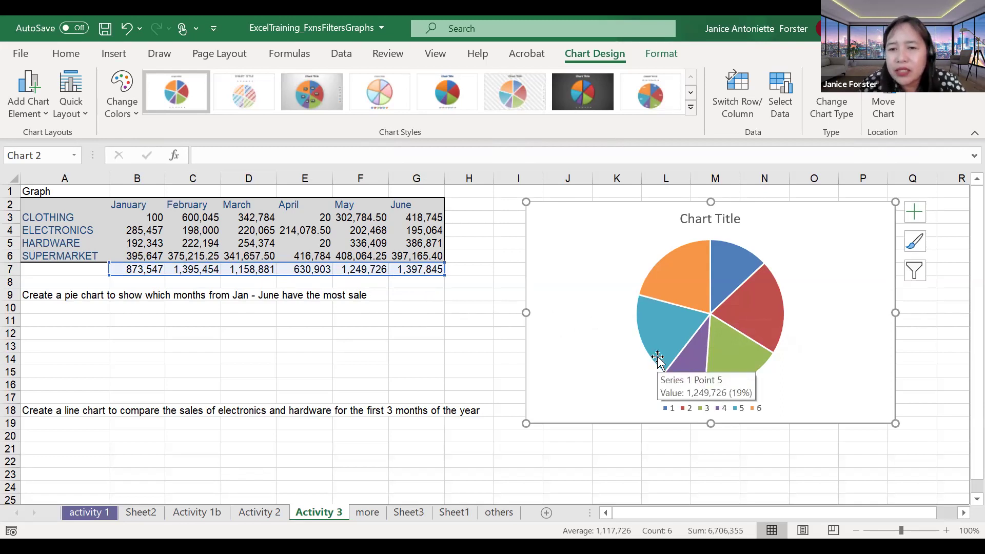
{"action": "right_click", "coordinate": [744, 318]}
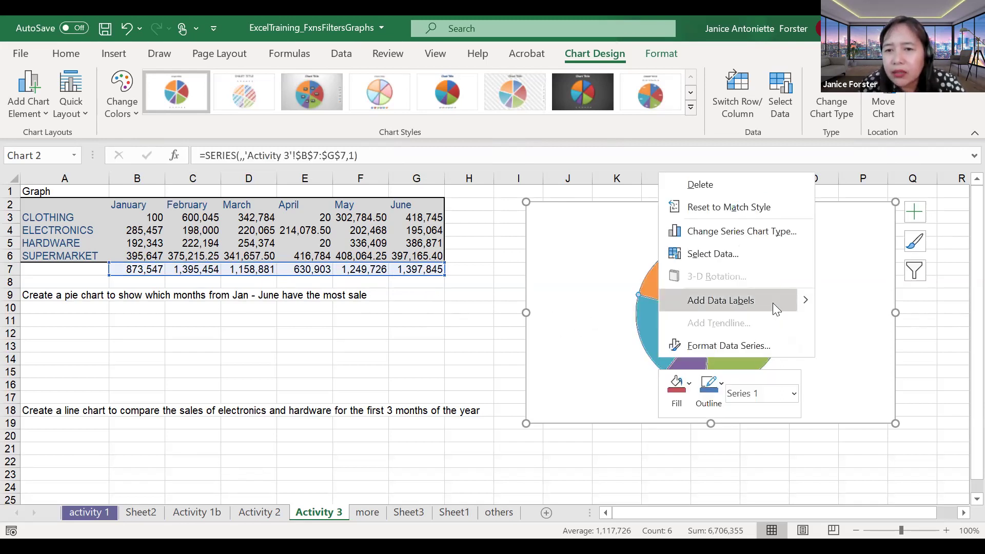
{"action": "left_click", "coordinate": [743, 255]}
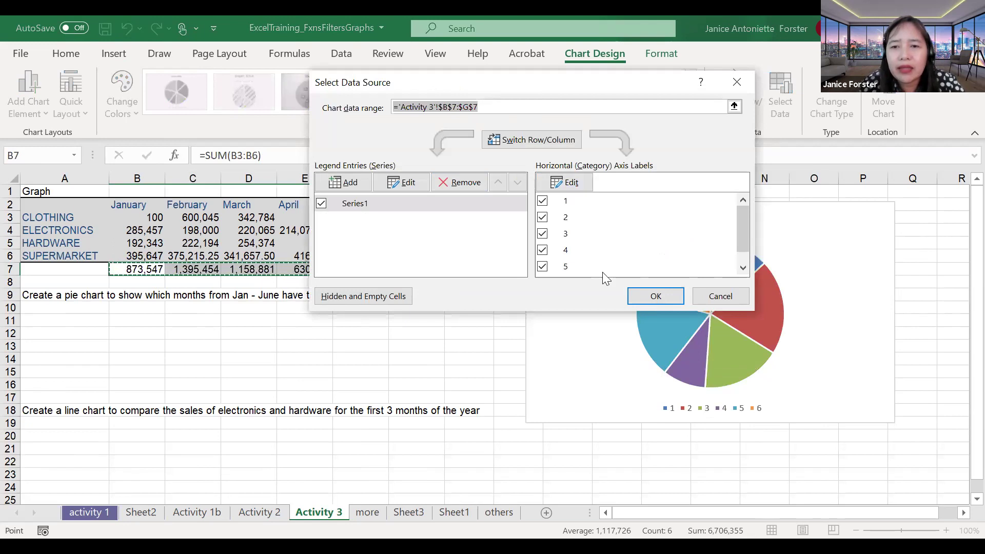
{"action": "left_click_drag", "start_coordinate": [539, 82], "coordinate": [689, 134]}
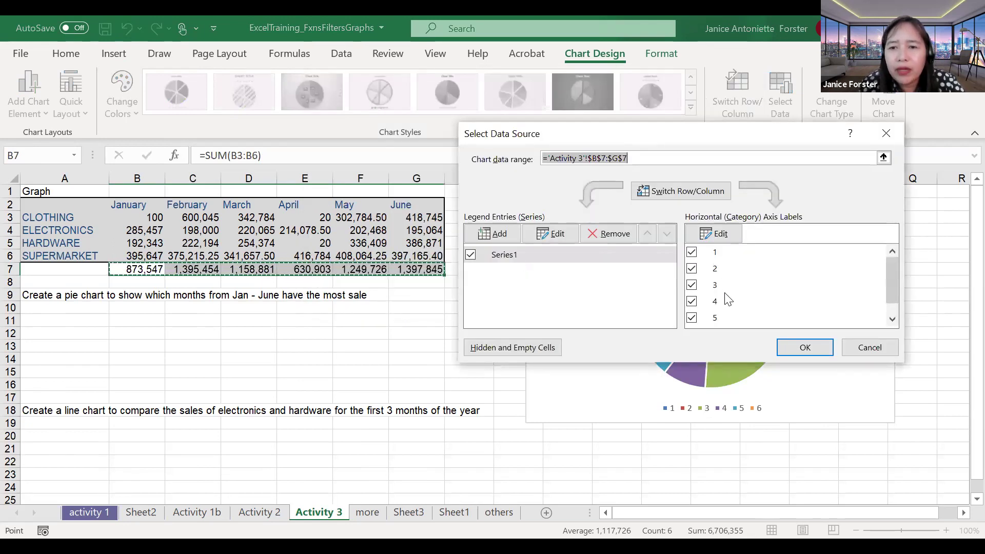
{"action": "left_click", "coordinate": [718, 237]}
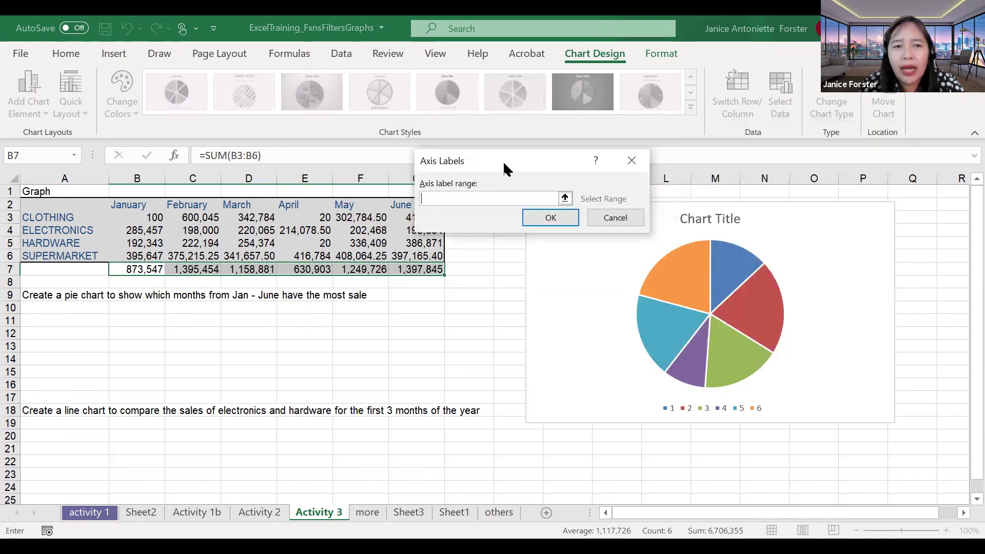
{"action": "left_click_drag", "start_coordinate": [505, 170], "coordinate": [672, 266]}
{"action": "left_click", "coordinate": [153, 208]}
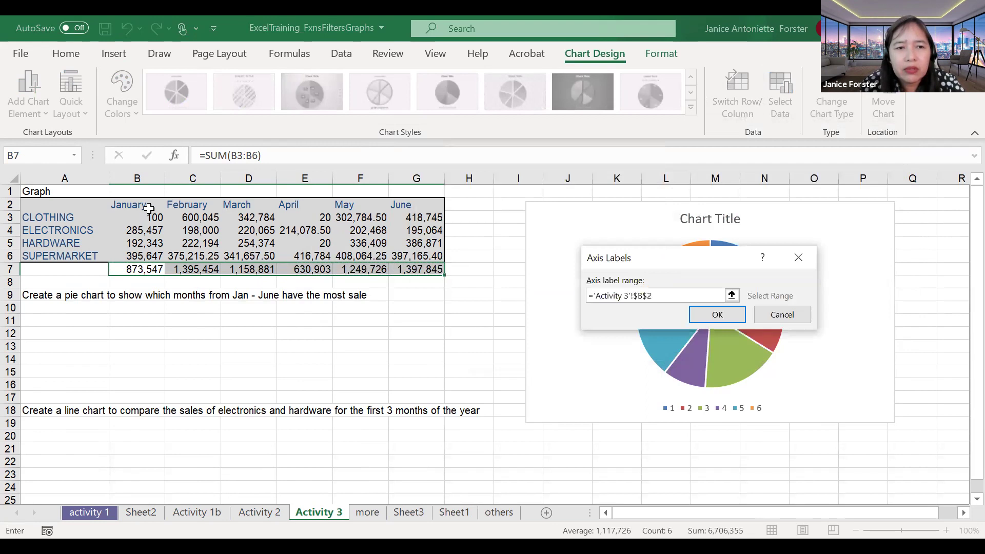
{"action": "left_click", "coordinate": [405, 201], "text": "shift"}
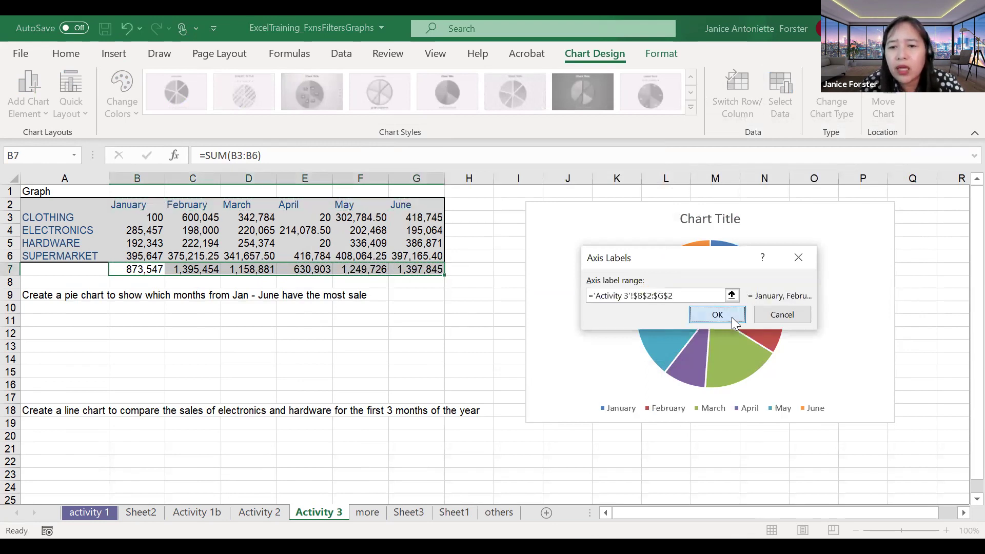
{"action": "key", "text": "Return"}
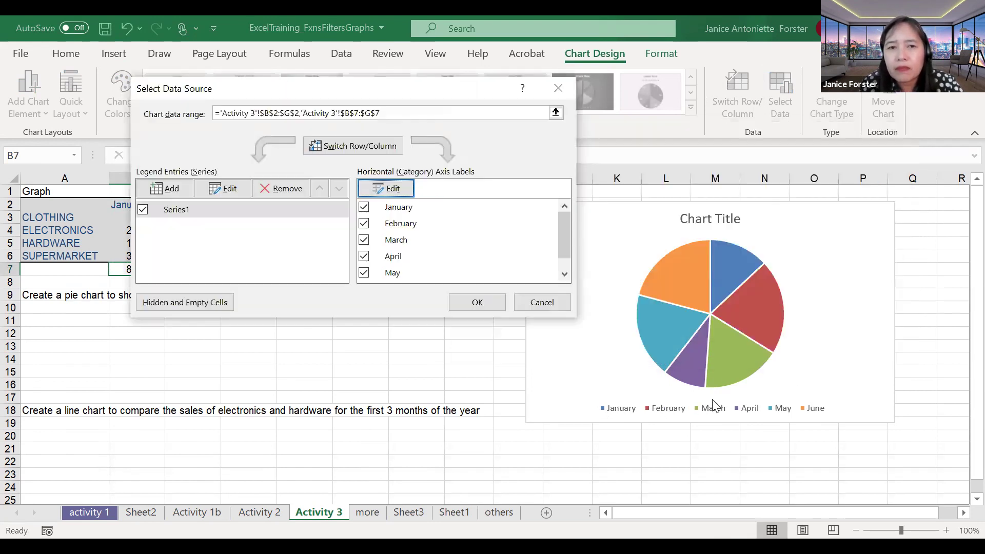
{"action": "left_click", "coordinate": [481, 305]}
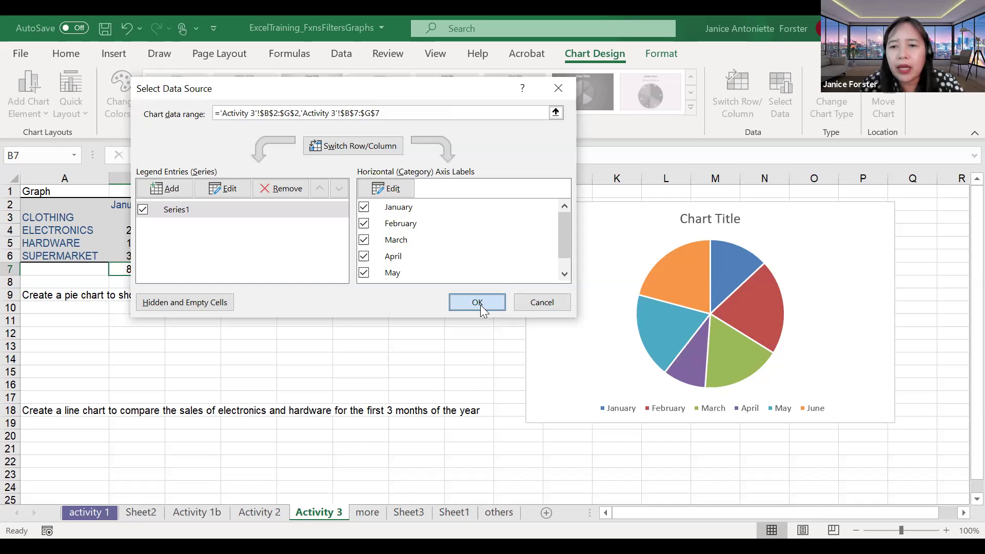
Step: Open and close the Format Data Series panel, then select the pie slices
{"action": "right_click", "coordinate": [685, 330]}
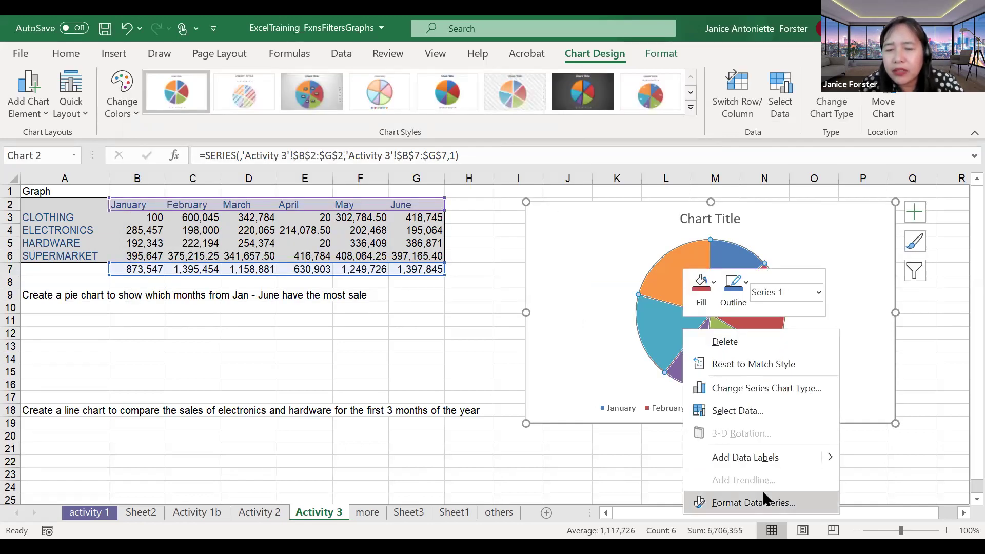
{"action": "key", "text": "Return"}
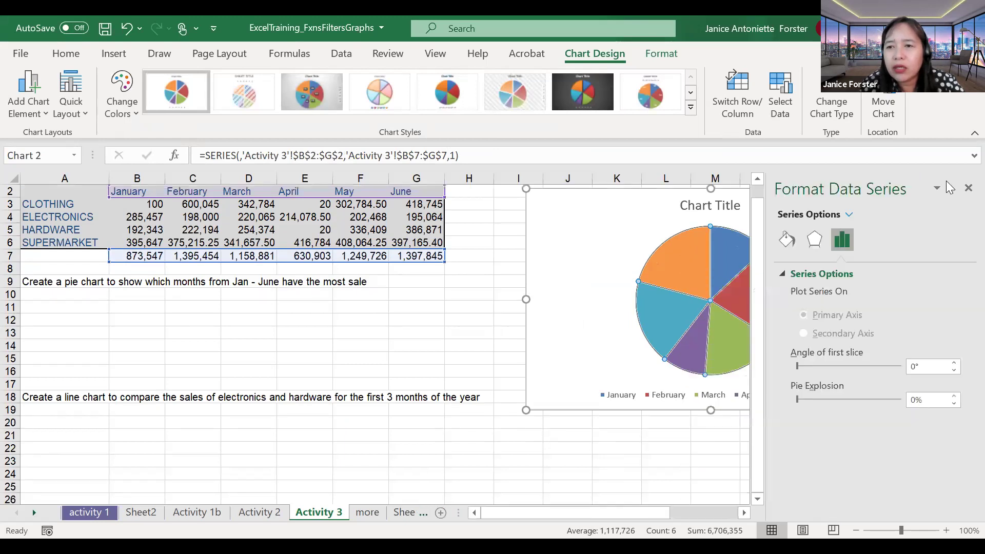
{"action": "left_click", "coordinate": [961, 187]}
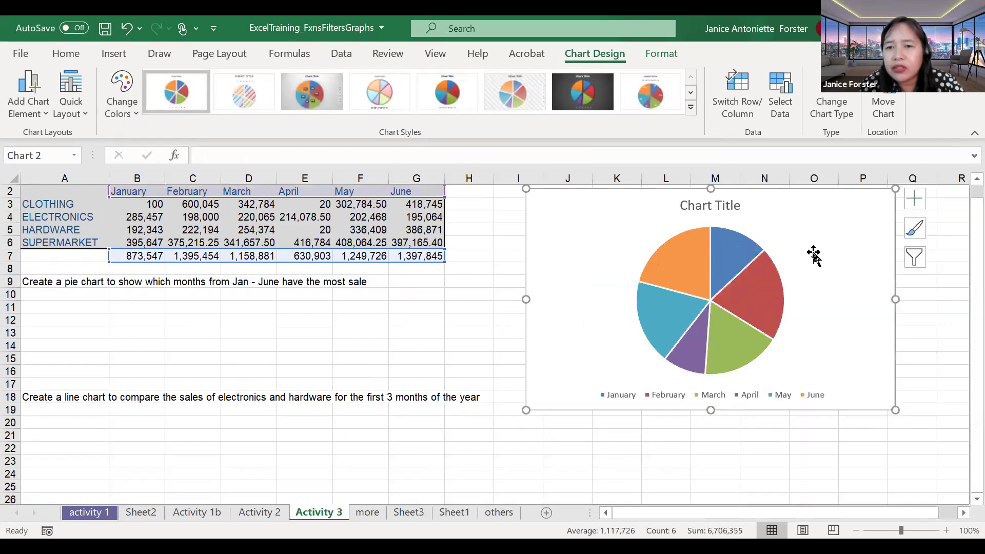
{"action": "left_click", "coordinate": [776, 279]}
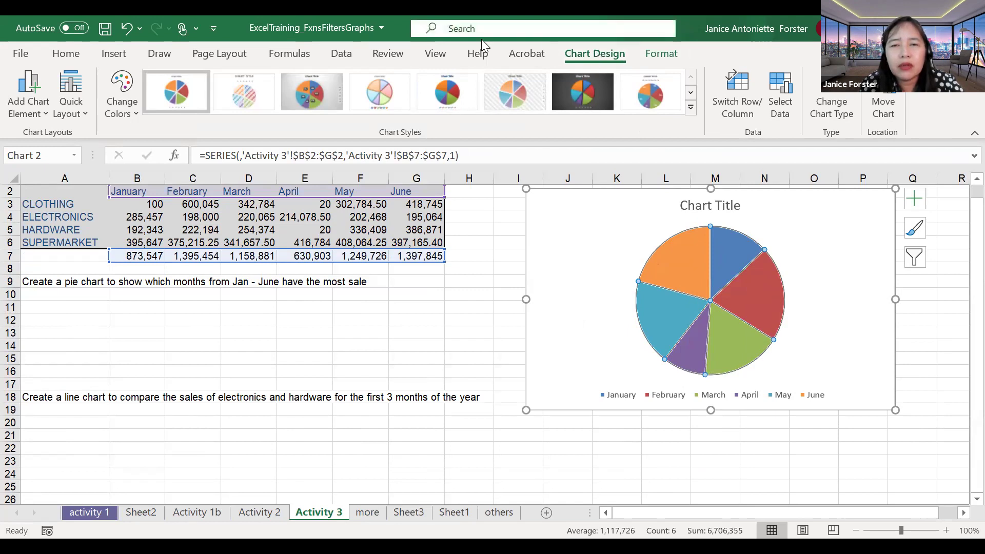
Step: Add a chart title above the pie reading 'Sales from Jan to June'
{"action": "left_click", "coordinate": [46, 118]}
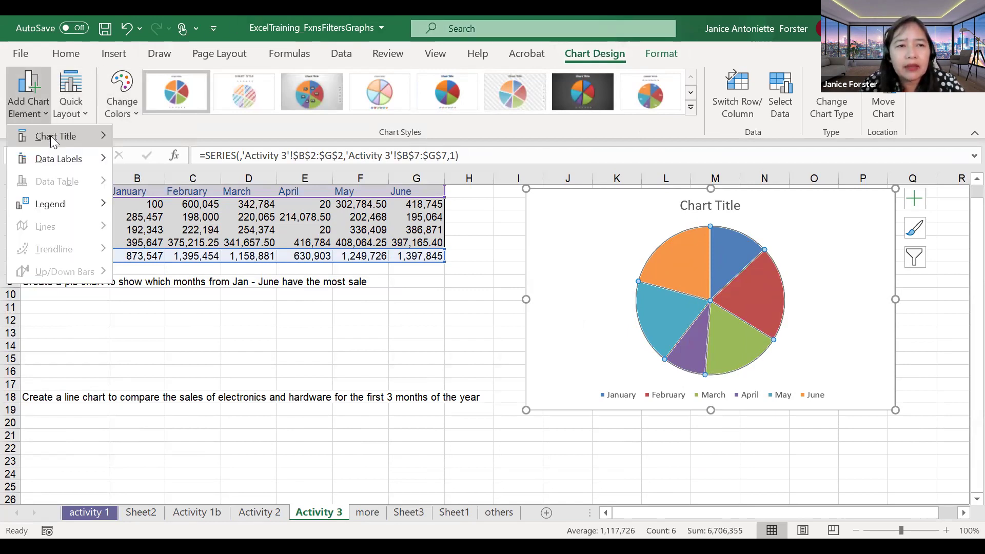
{"action": "mouse_move", "coordinate": [79, 136]}
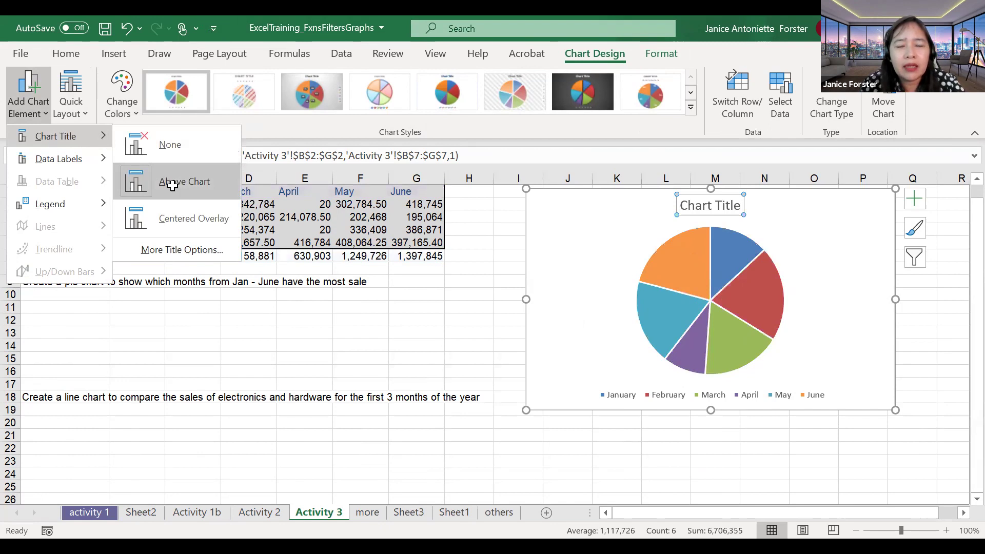
{"action": "left_click", "coordinate": [699, 218]}
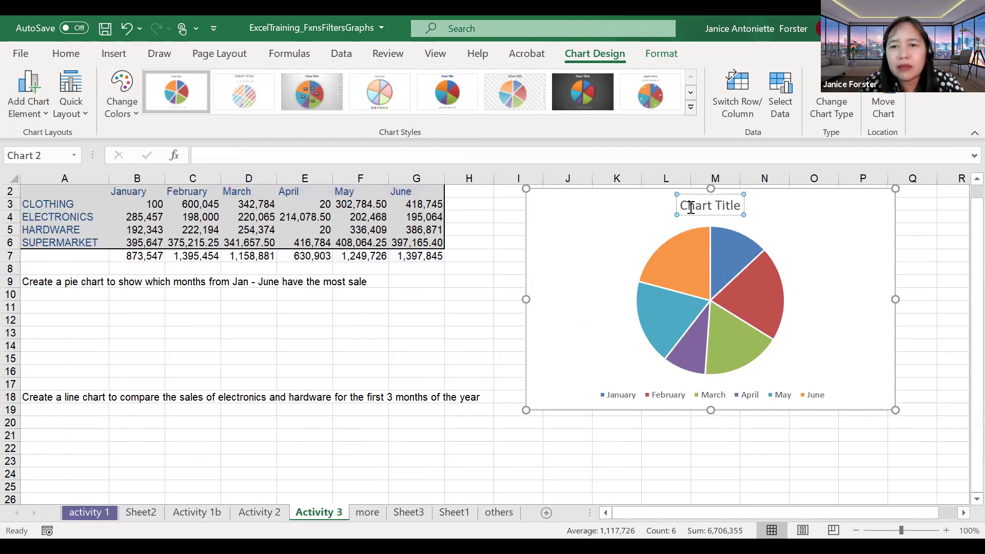
{"action": "left_click_drag", "start_coordinate": [681, 206], "coordinate": [741, 200]}
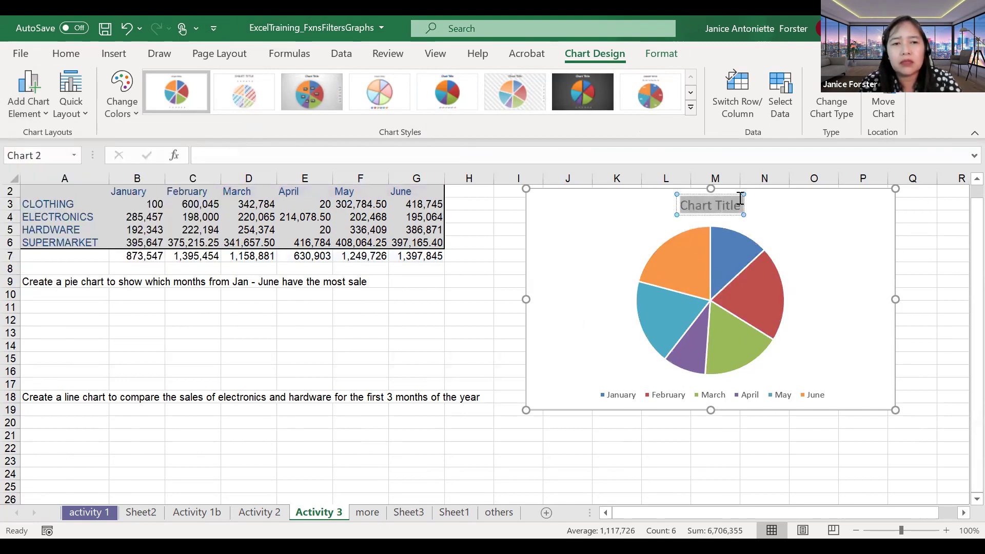
{"action": "type", "text": "Sales from"}
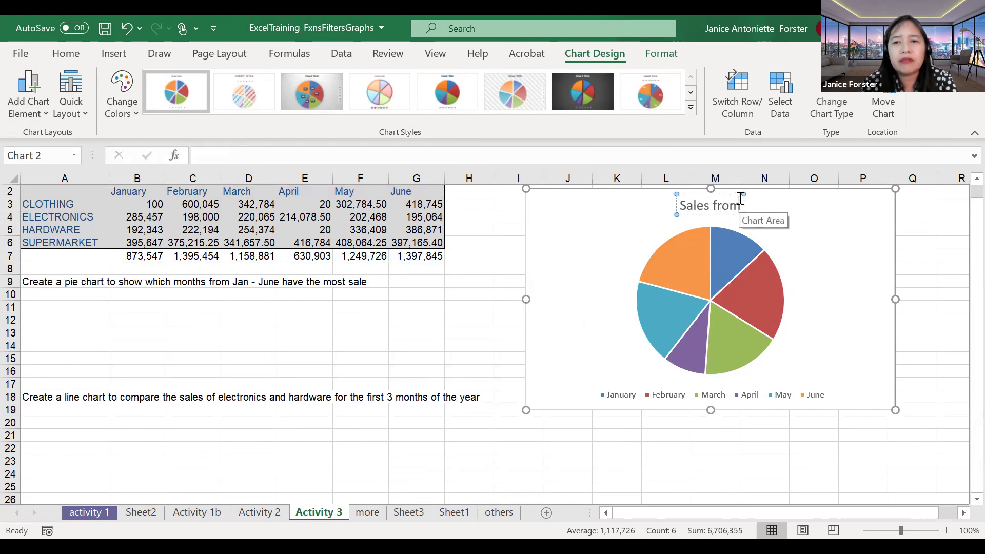
{"action": "type", "text": " Jan to June"}
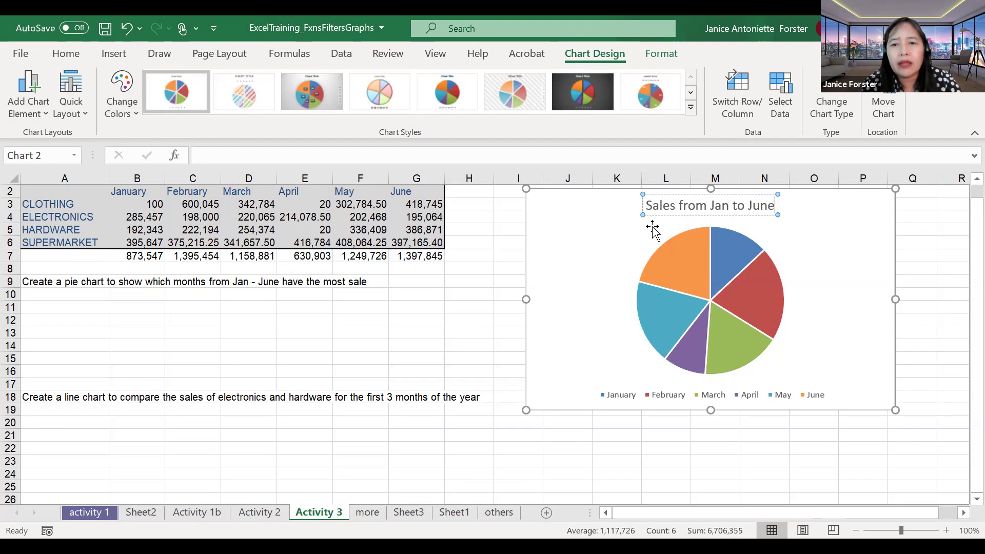
{"action": "left_click", "coordinate": [768, 221]}
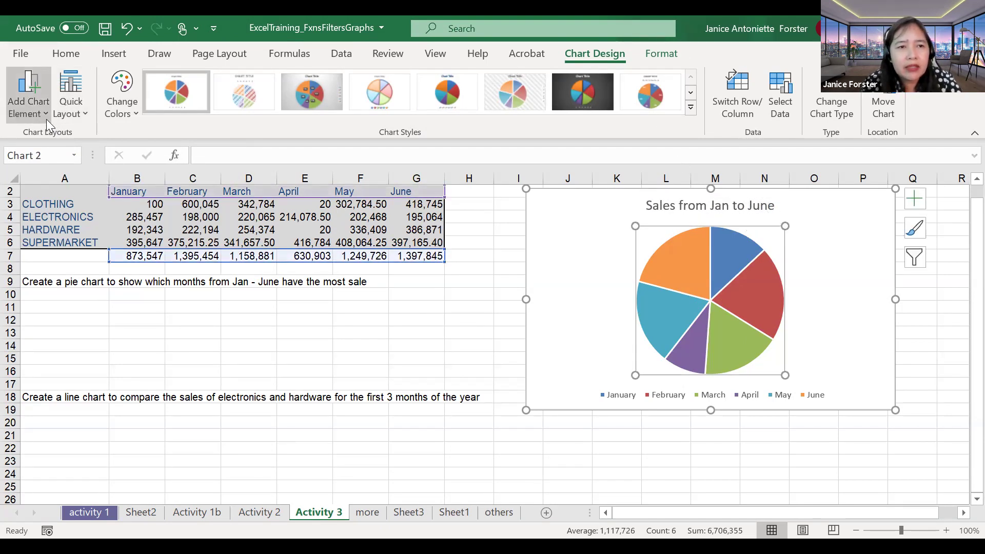
Step: Place the legend on the right and add Outside End data labels showing each month's total
{"action": "left_click", "coordinate": [29, 105]}
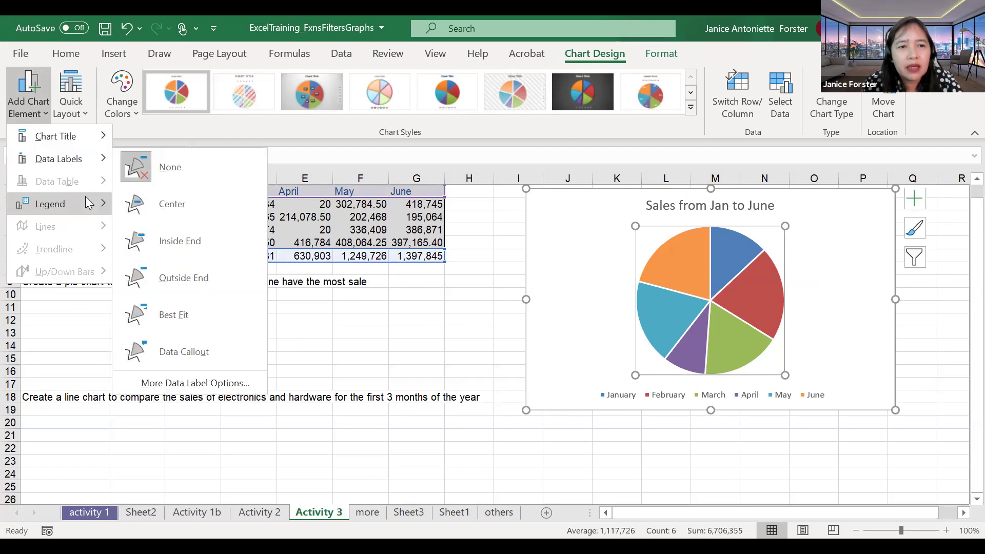
{"action": "mouse_move", "coordinate": [88, 204]}
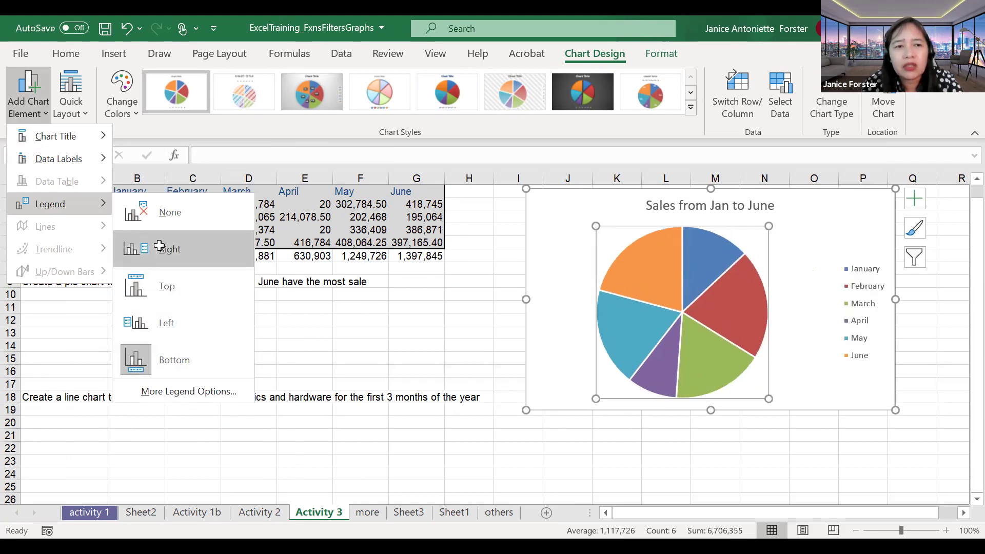
{"action": "left_click", "coordinate": [51, 119]}
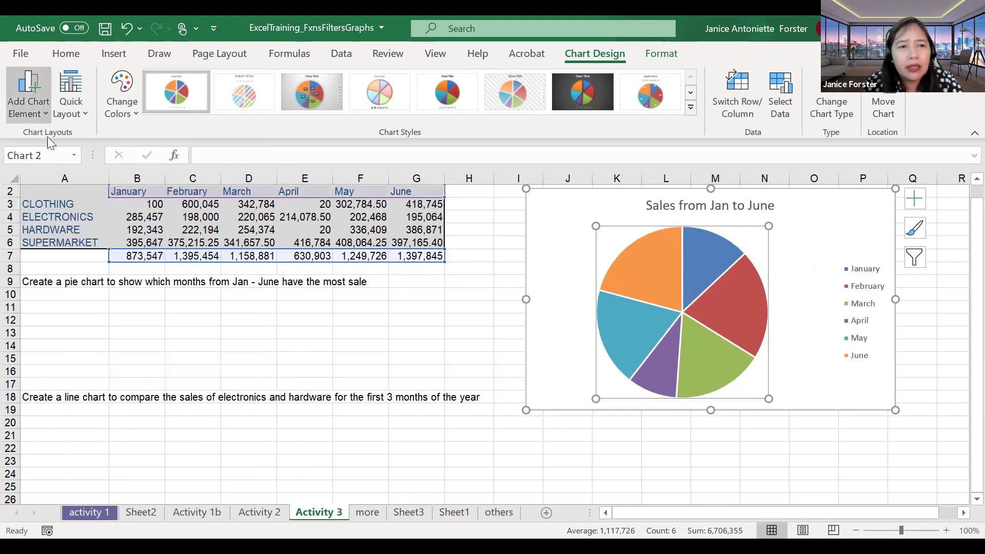
{"action": "left_click", "coordinate": [28, 108]}
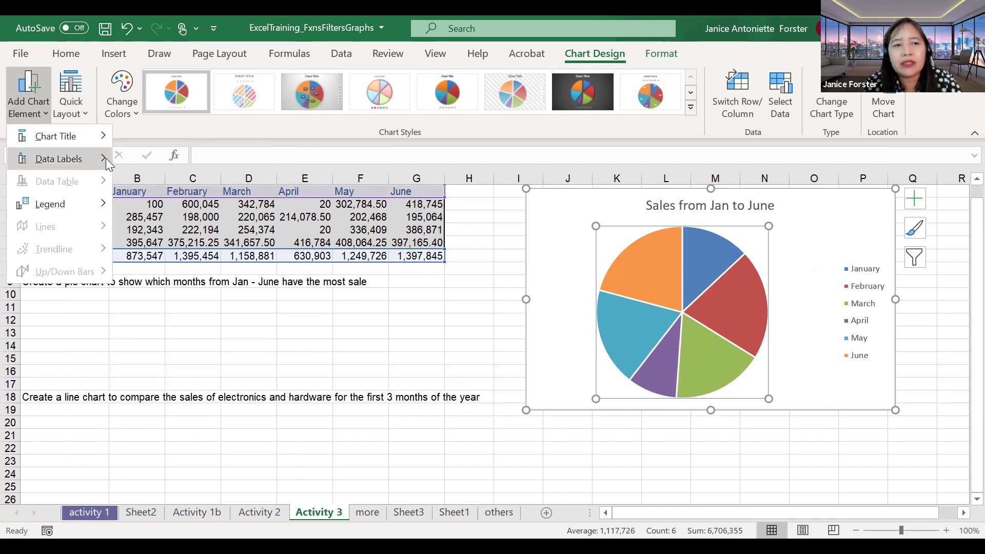
{"action": "mouse_move", "coordinate": [105, 158]}
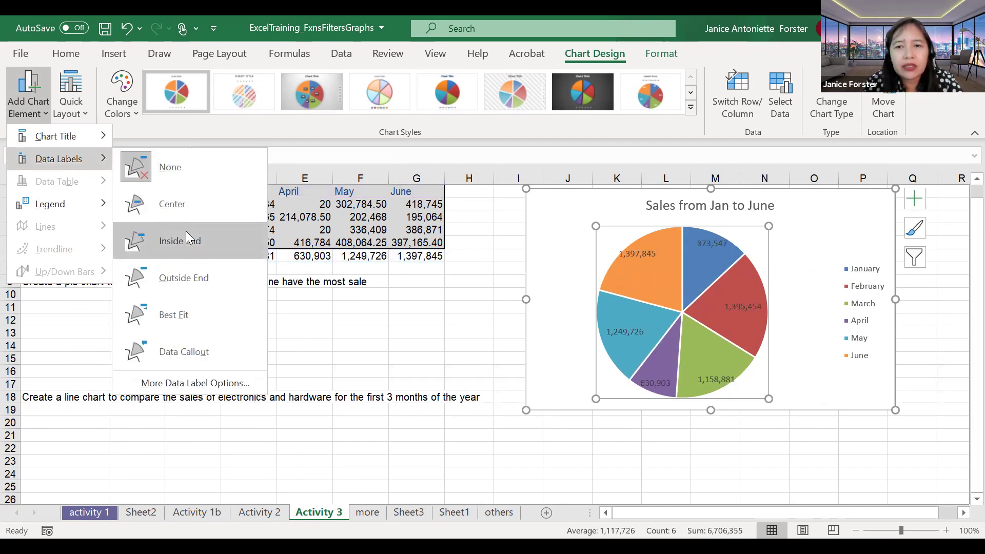
{"action": "left_click", "coordinate": [191, 278]}
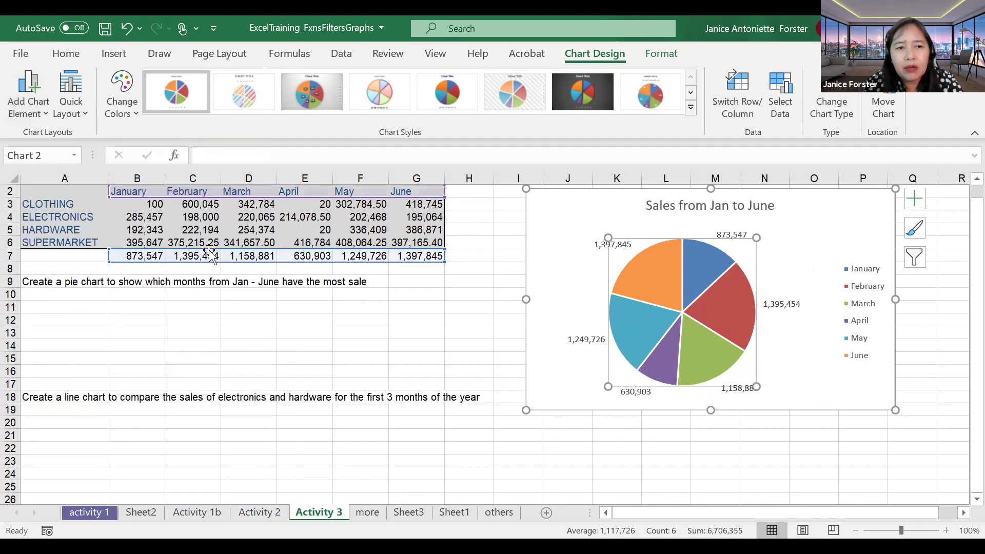
{"action": "left_click", "coordinate": [492, 285]}
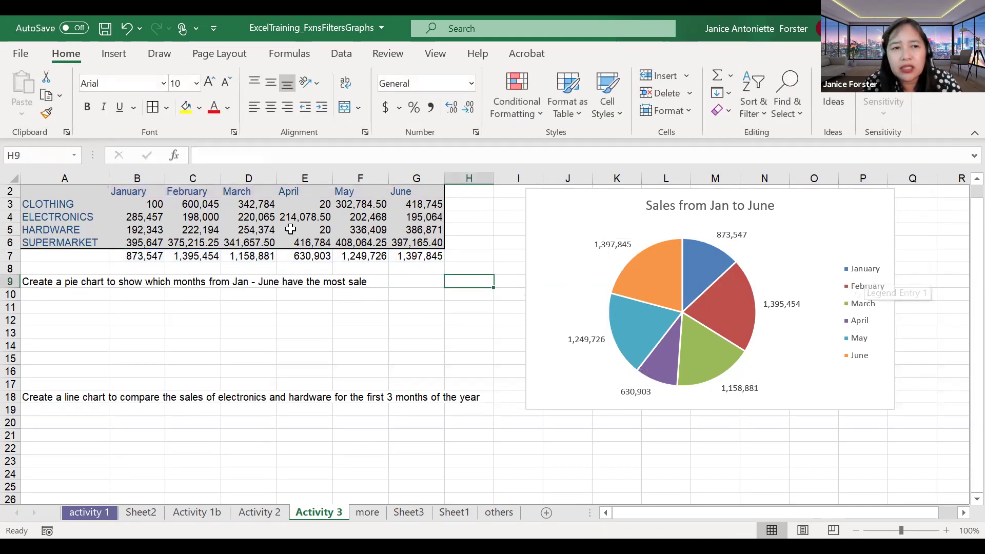
{"action": "left_click", "coordinate": [139, 258]}
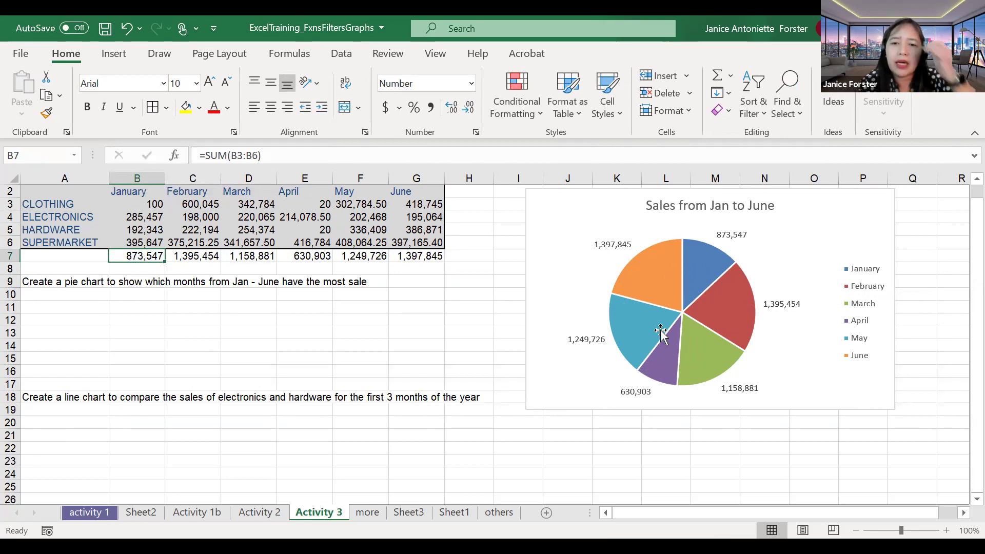
{"action": "mouse_move", "coordinate": [661, 331]}
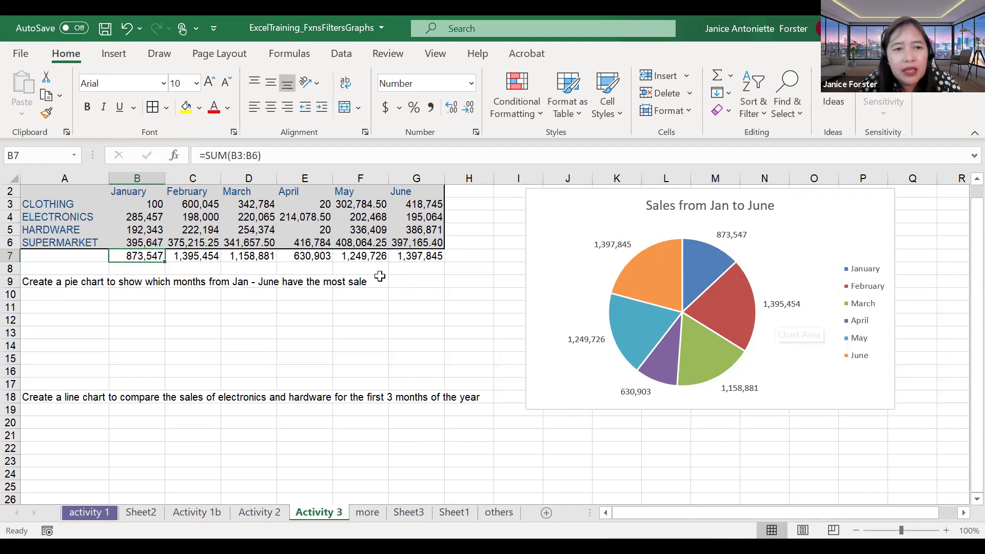
Step: Change January HARDWARE sales in B5 to 100000 and check the B7 total becomes 781,204
{"action": "left_click", "coordinate": [195, 256]}
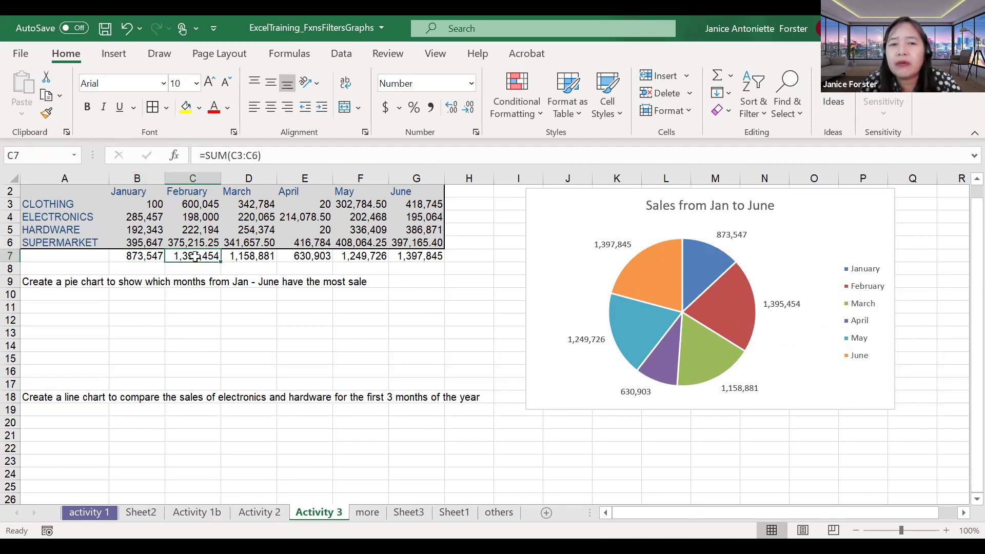
{"action": "left_click", "coordinate": [175, 220]}
{"action": "left_click", "coordinate": [140, 230]}
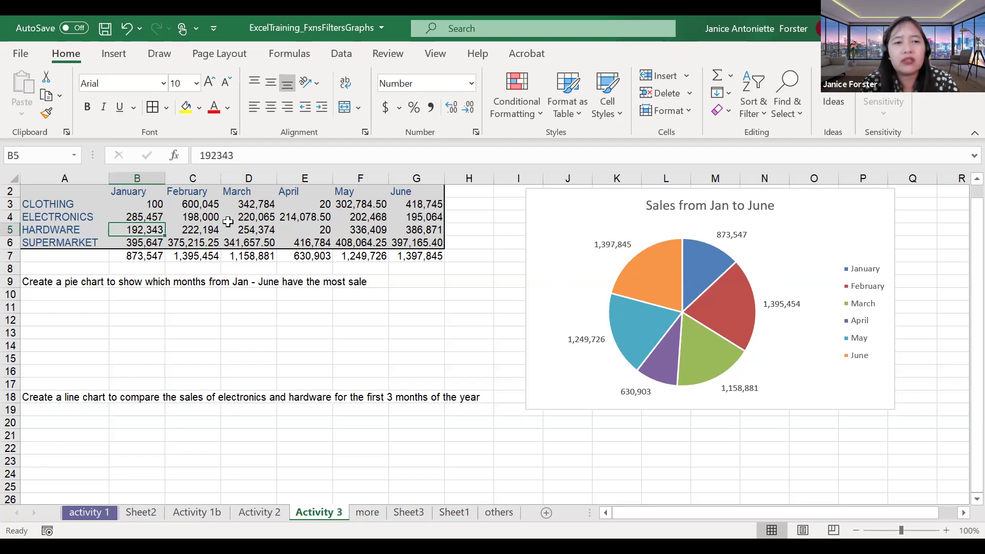
{"action": "type", "text": "100000"}
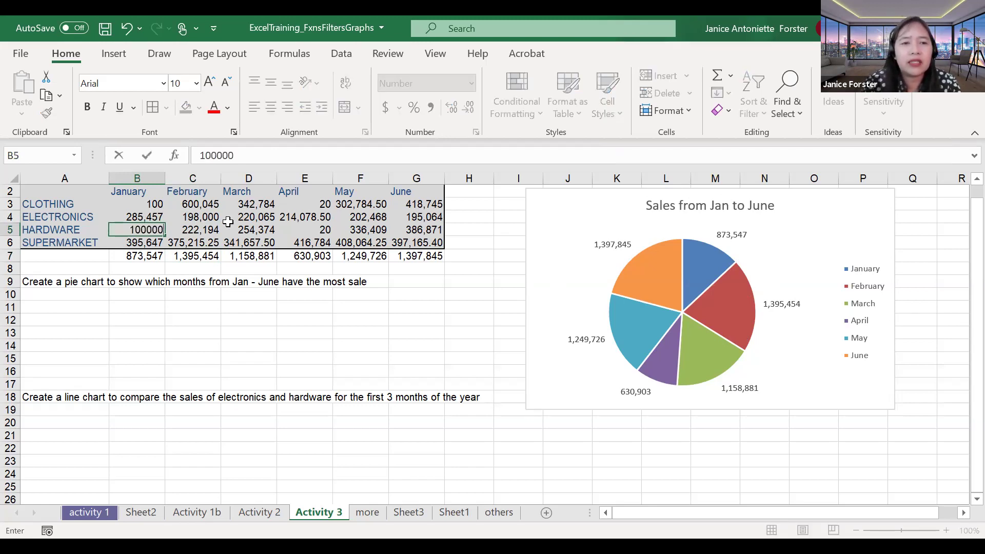
{"action": "key", "text": "Return"}
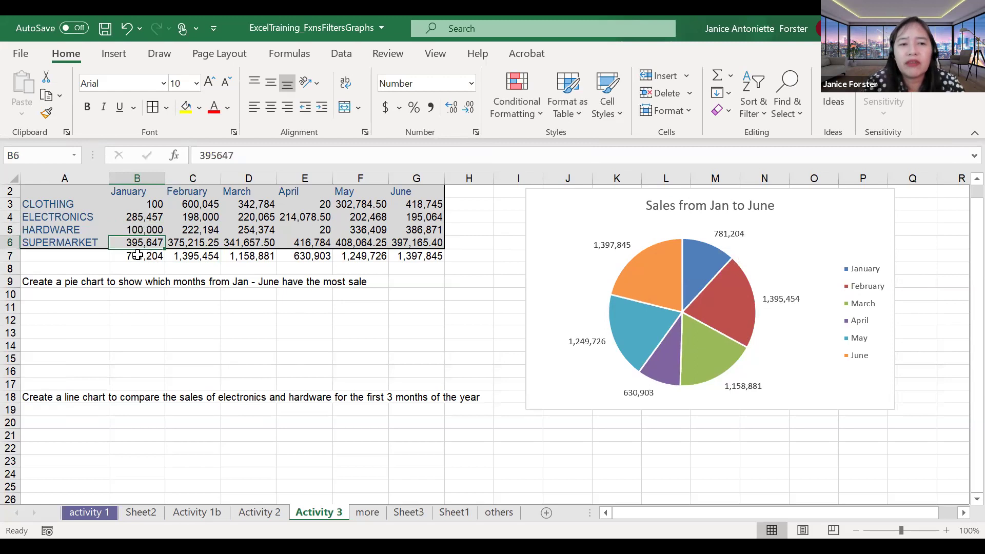
{"action": "left_click", "coordinate": [136, 256]}
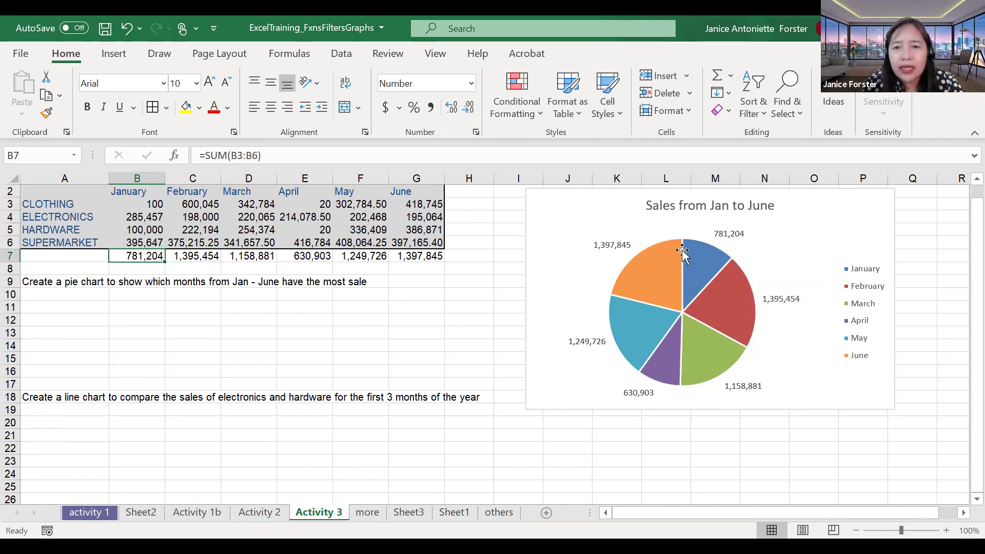
Step: In More Data Label Options, check Percentage and uncheck Value for the pie labels
{"action": "left_click", "coordinate": [615, 246]}
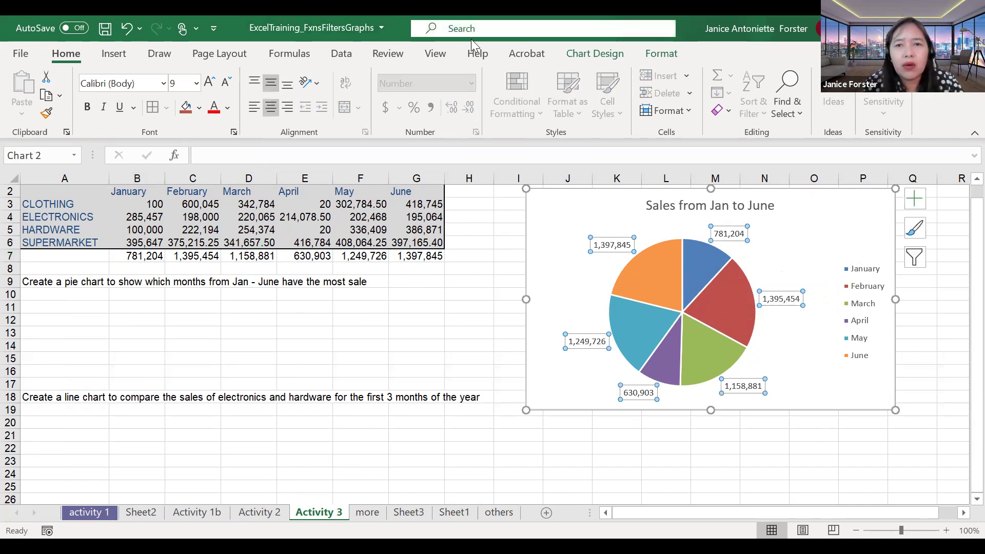
{"action": "left_click", "coordinate": [577, 54]}
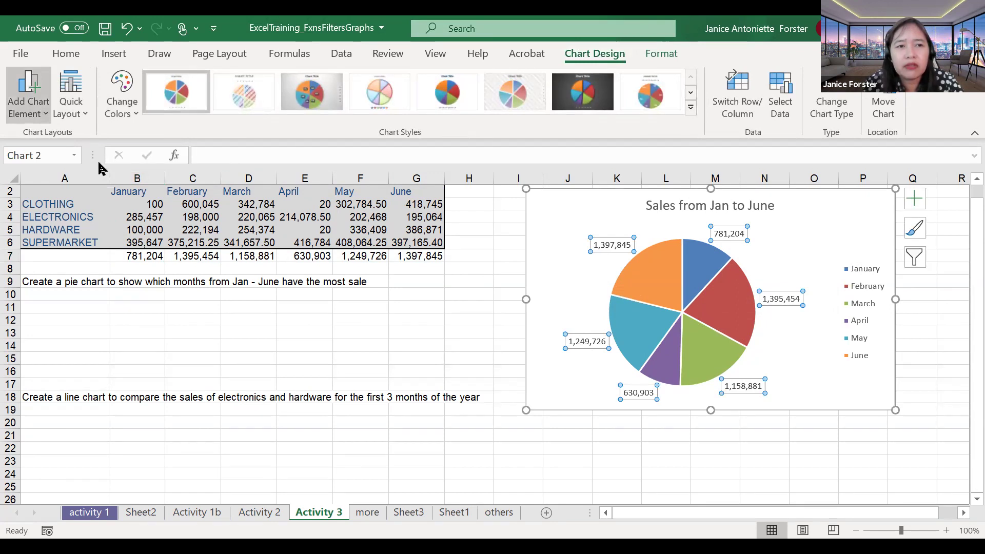
{"action": "mouse_move", "coordinate": [106, 164]}
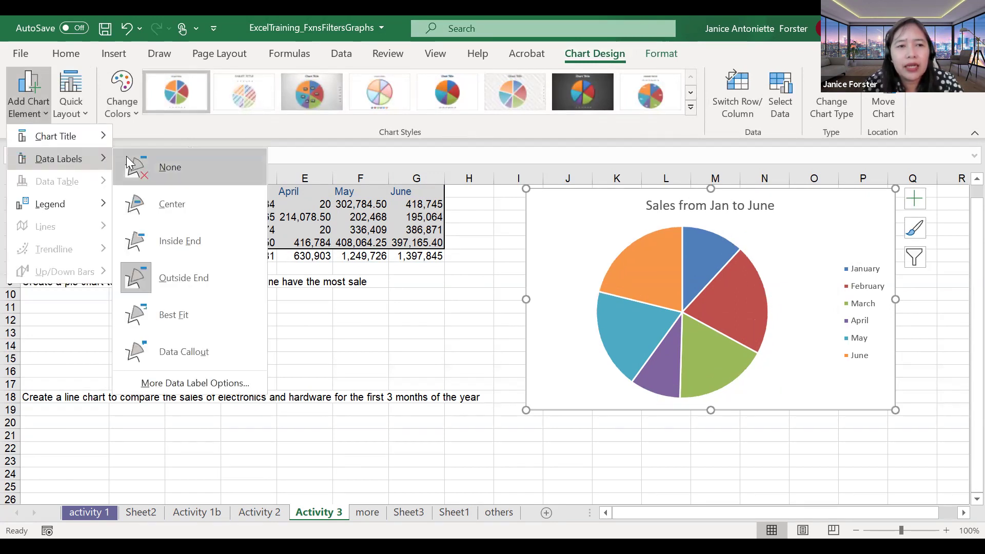
{"action": "left_click", "coordinate": [188, 382]}
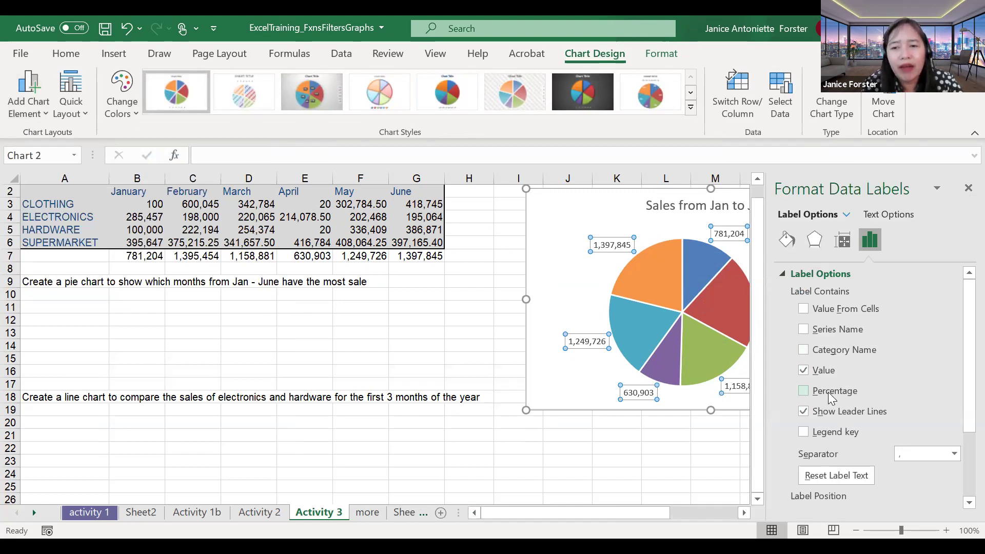
{"action": "left_click", "coordinate": [829, 394]}
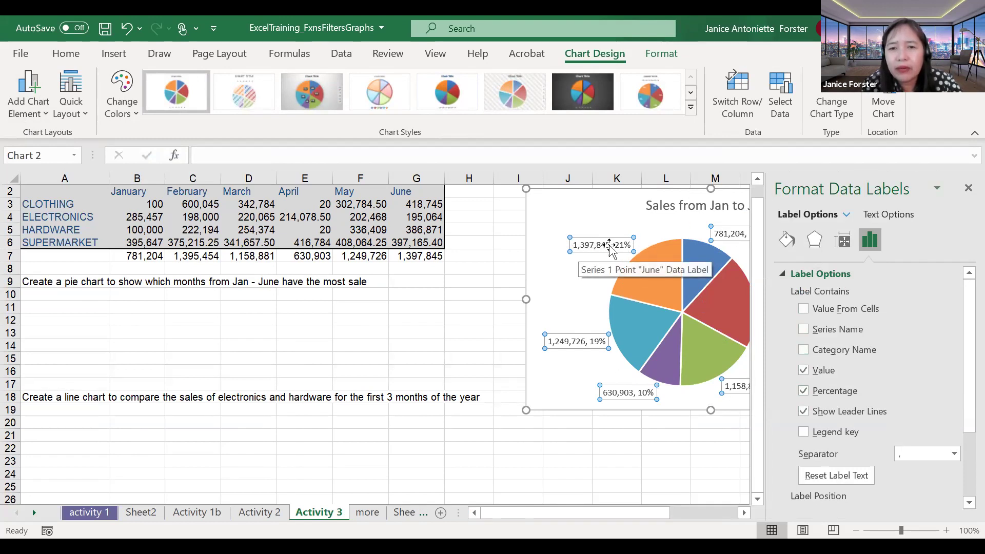
{"action": "left_click", "coordinate": [816, 372]}
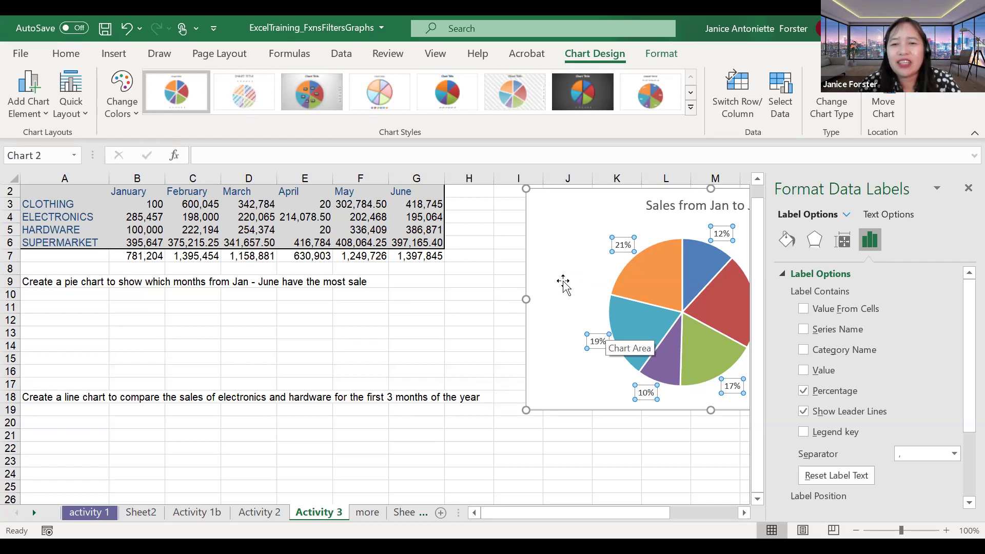
Step: Reselect the pie chart and browse its Chart Design elements and colour palettes
{"action": "left_click", "coordinate": [492, 308]}
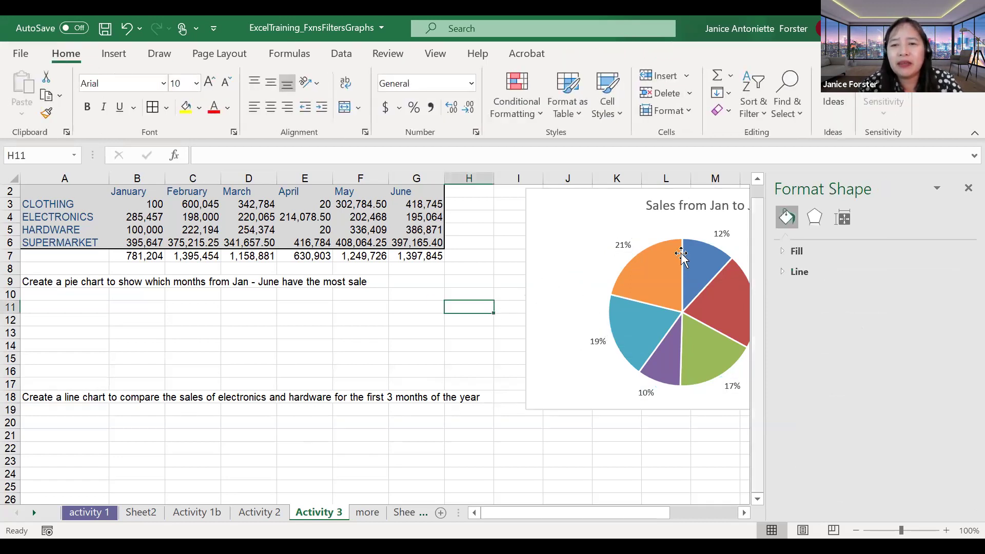
{"action": "left_click", "coordinate": [604, 269]}
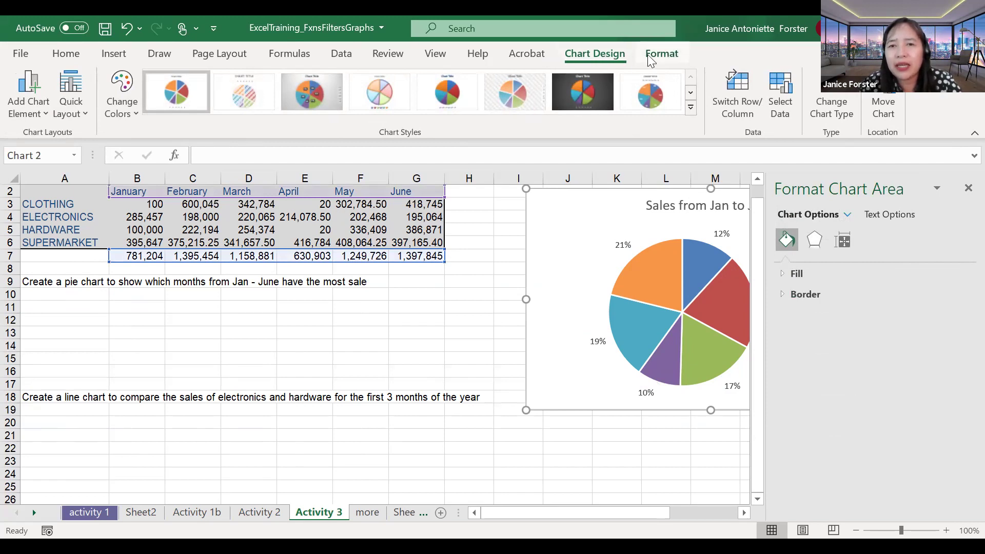
{"action": "left_click", "coordinate": [461, 290]}
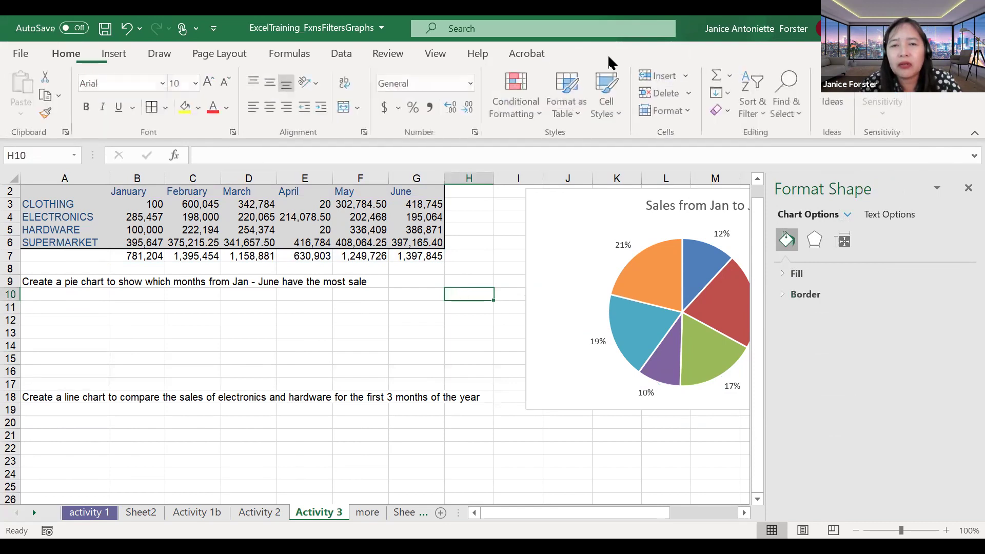
{"action": "left_click", "coordinate": [358, 306]}
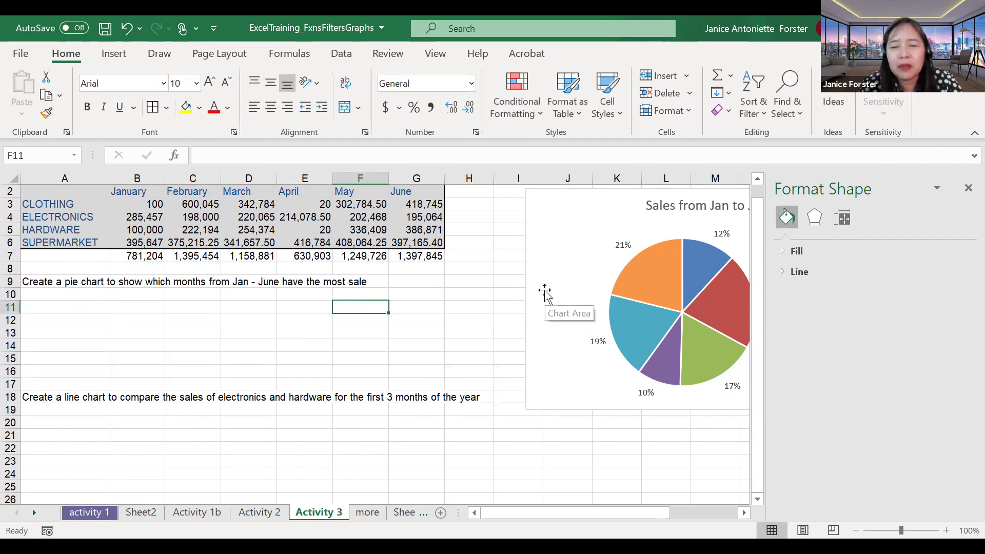
{"action": "left_click", "coordinate": [544, 293]}
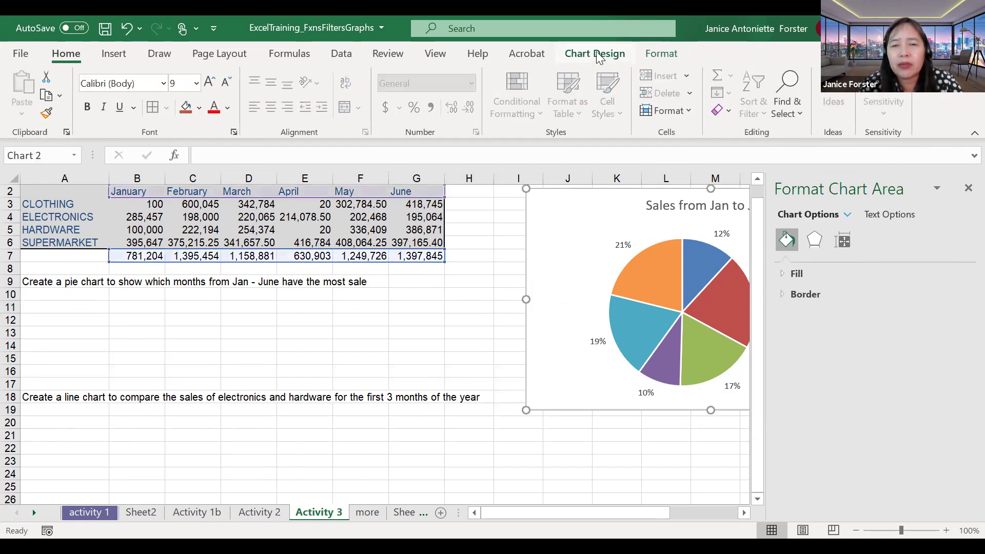
{"action": "left_click", "coordinate": [597, 53]}
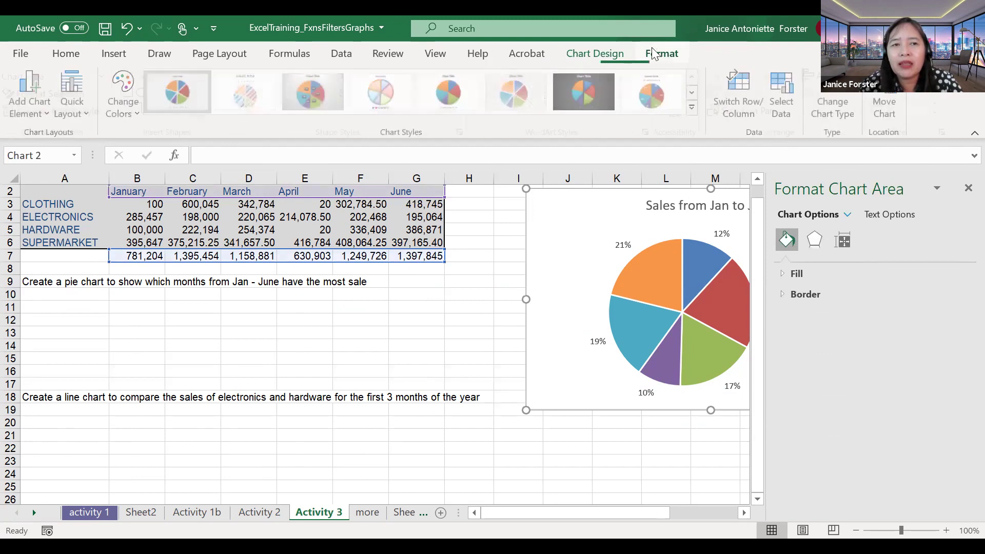
{"action": "left_click", "coordinate": [597, 53]}
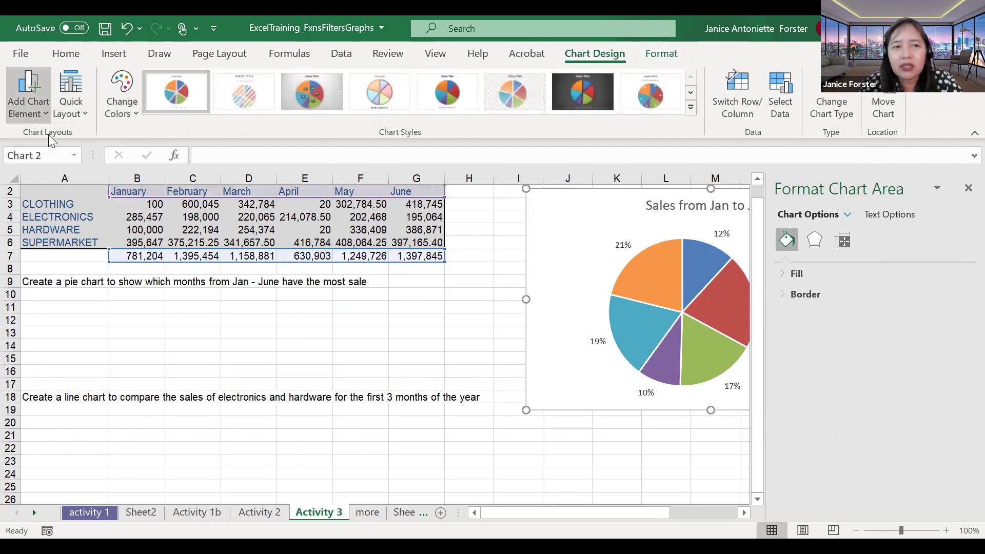
{"action": "left_click", "coordinate": [41, 117]}
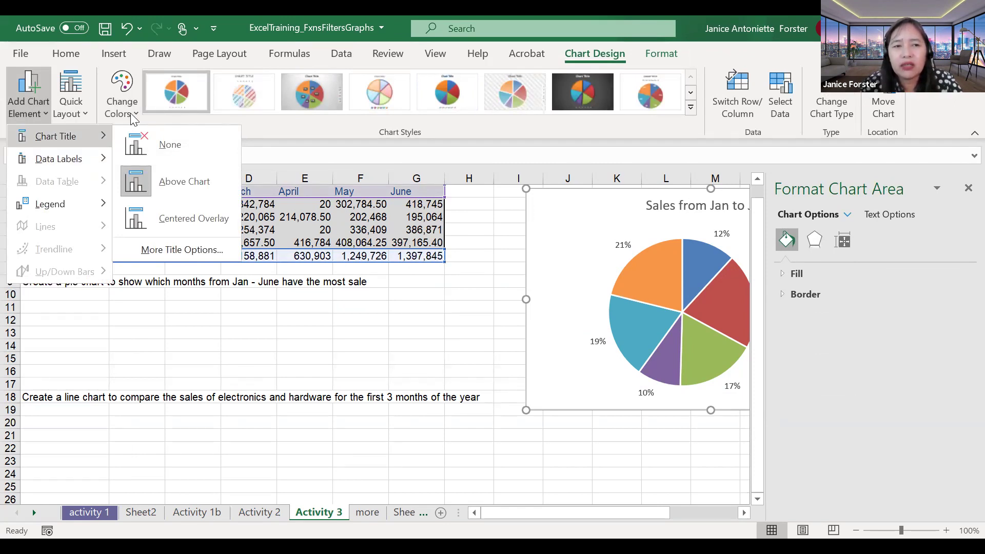
{"action": "left_click", "coordinate": [121, 95]}
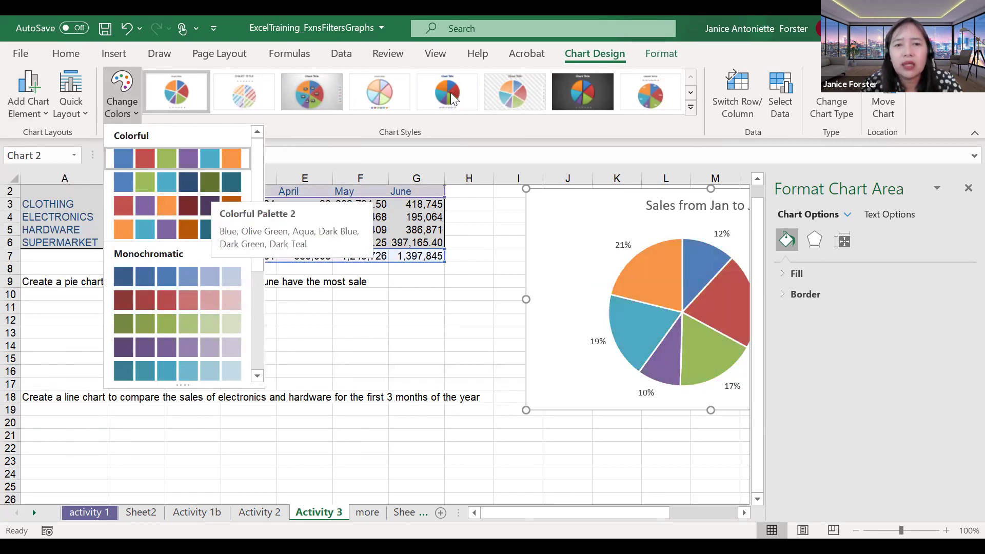
Step: Apply the dark Style 7 to the pie chart and drag it down beside the task text
{"action": "left_click", "coordinate": [464, 103]}
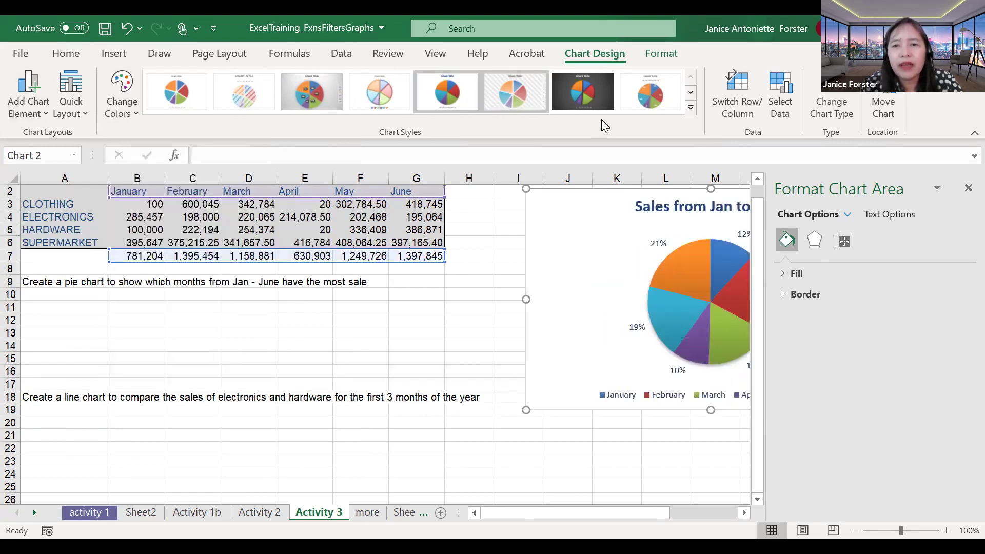
{"action": "left_click", "coordinate": [691, 107]}
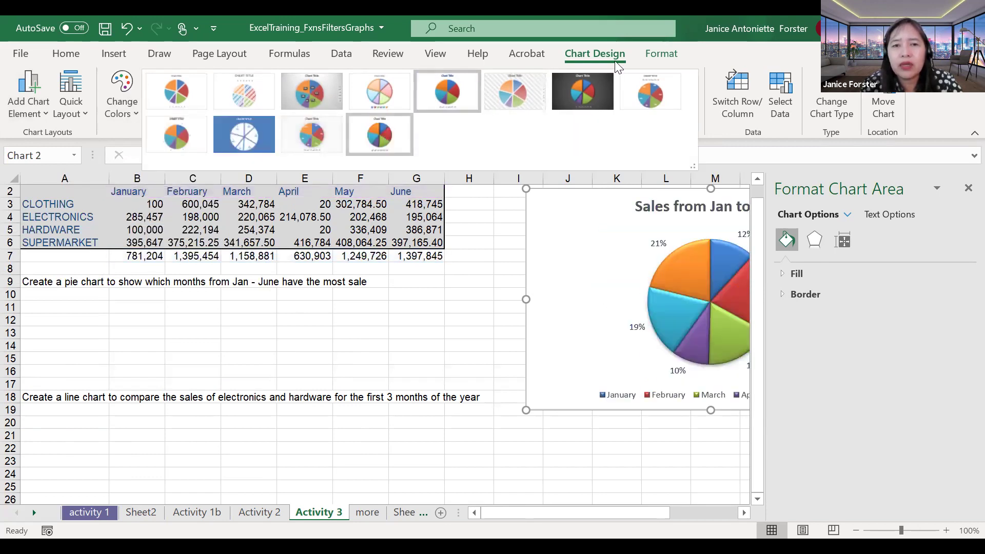
{"action": "left_click", "coordinate": [383, 137]}
{"action": "left_click", "coordinate": [691, 108]}
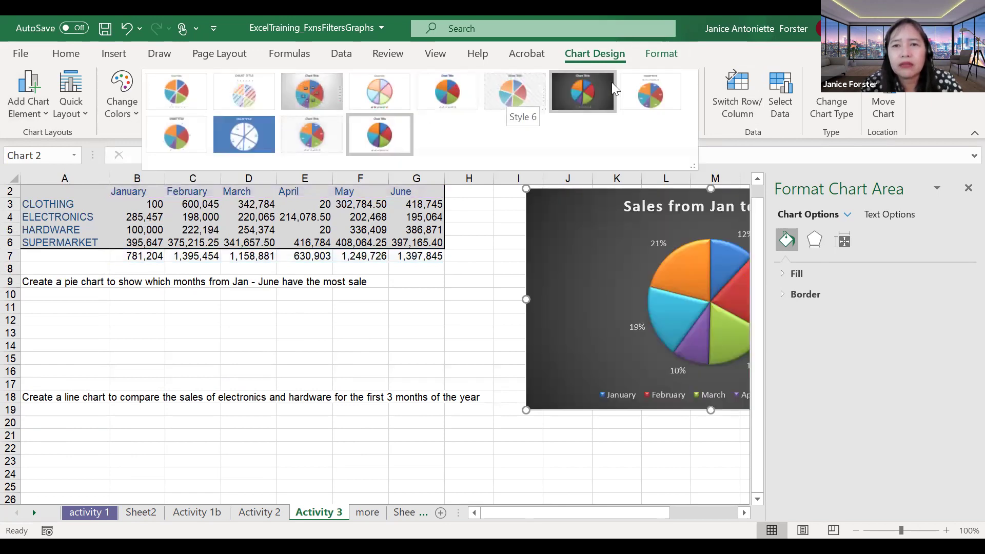
{"action": "left_click", "coordinate": [590, 95]}
{"action": "left_click_drag", "start_coordinate": [560, 236], "coordinate": [516, 293]}
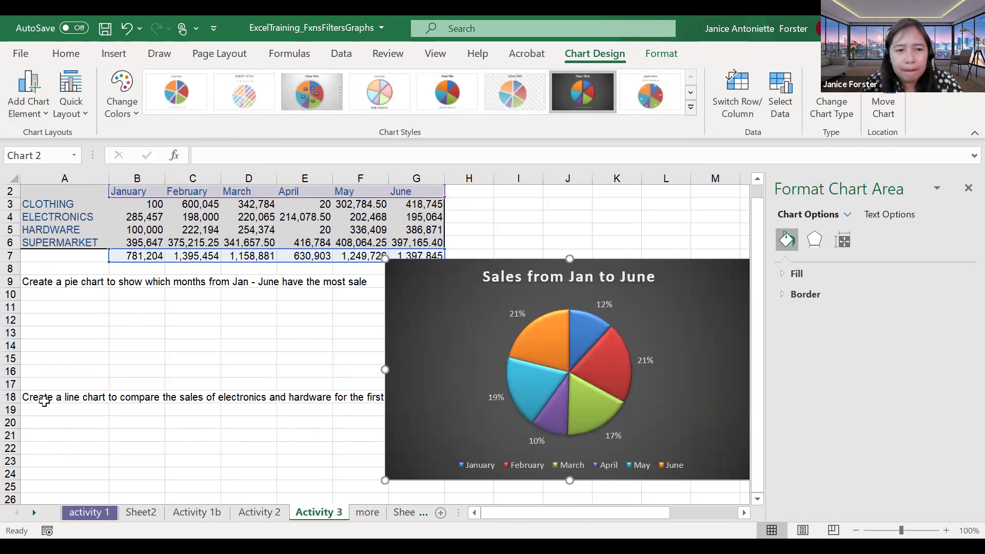
{"action": "left_click", "coordinate": [10, 397]}
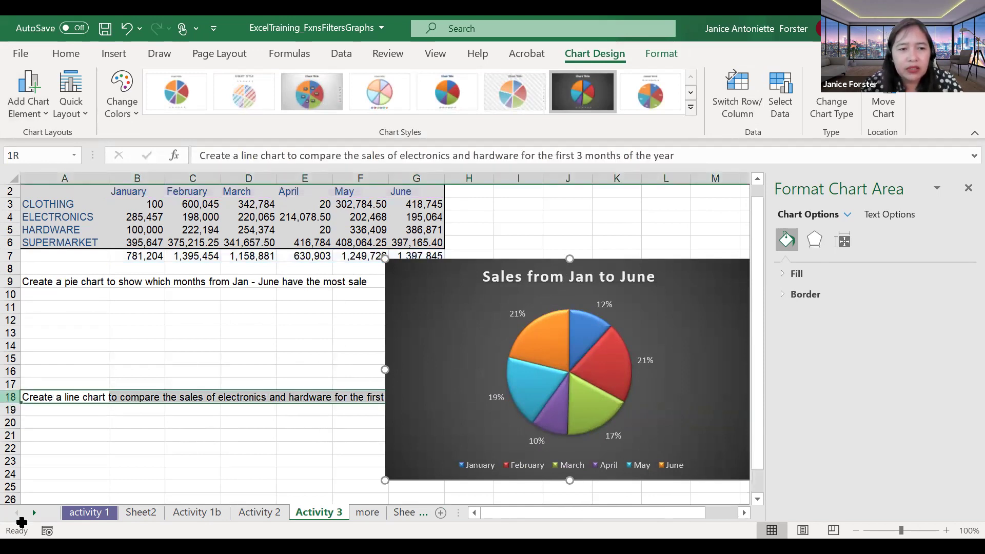
Step: Insert 14 blank rows (18–31) above the line chart task
{"action": "left_click_drag", "start_coordinate": [17, 441], "coordinate": [15, 473]}
{"action": "right_click", "coordinate": [10, 432]}
{"action": "key", "text": "i"}
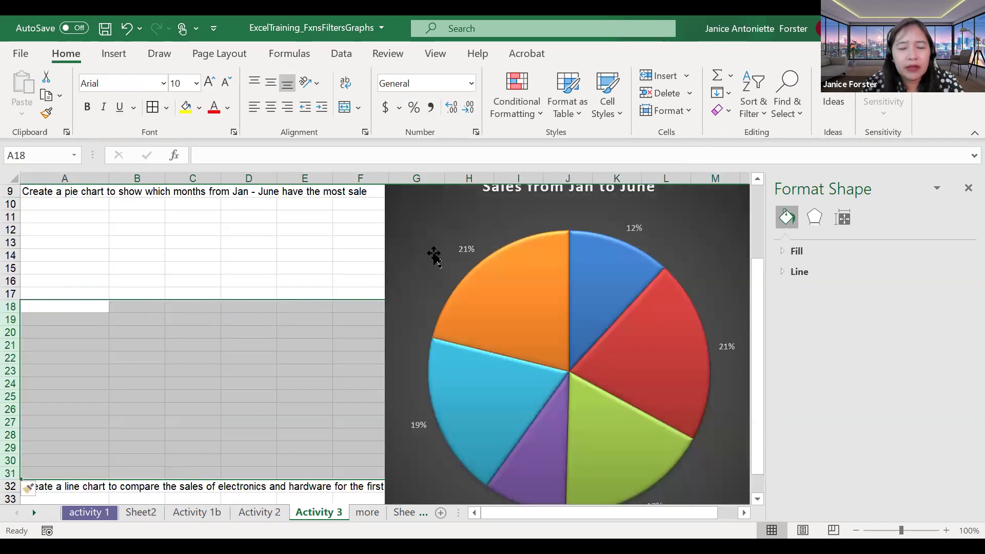
Step: Shrink the pie chart from its top-left corner and move it left under the pie chart task
{"action": "left_click", "coordinate": [434, 255]}
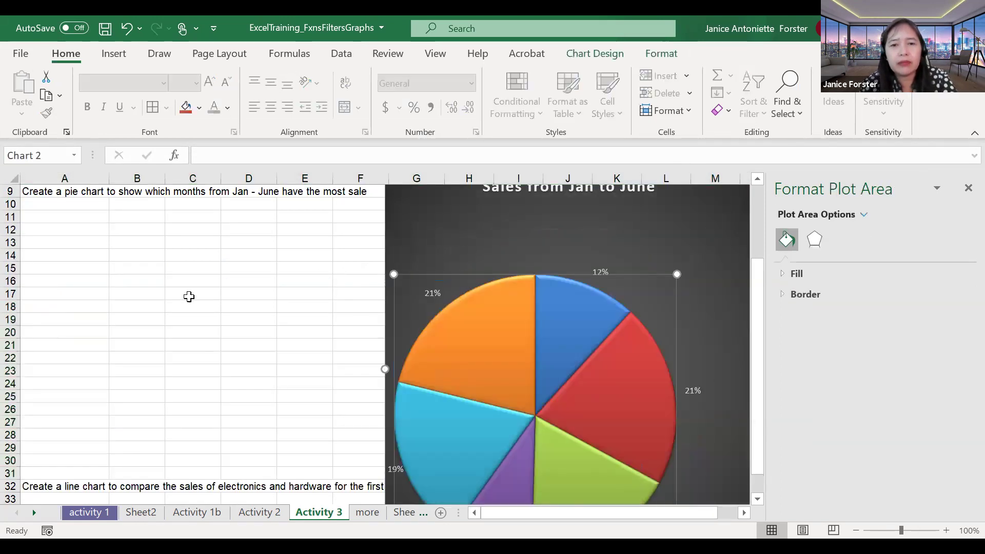
{"action": "left_click", "coordinate": [519, 194]}
{"action": "left_click", "coordinate": [448, 226]}
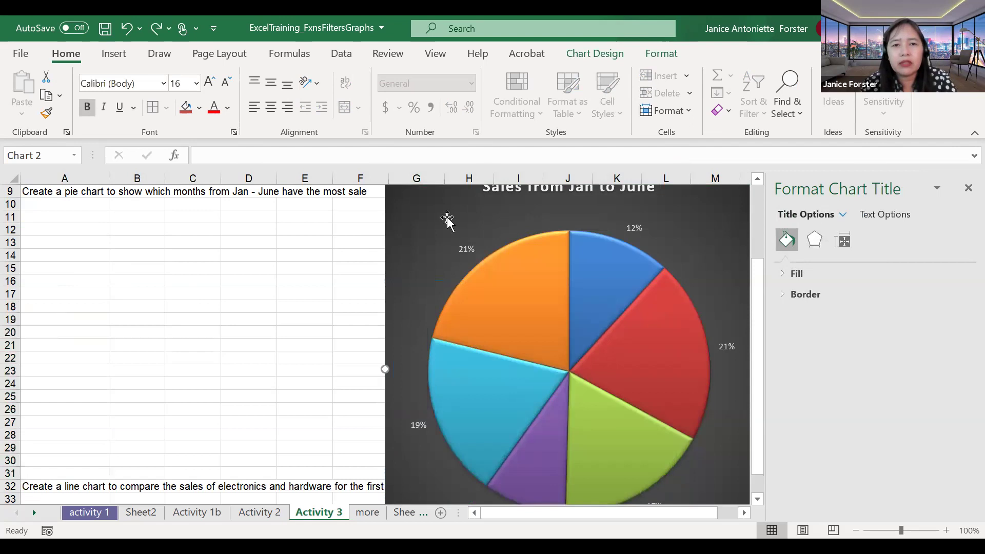
{"action": "scroll", "coordinate": [448, 225], "scroll_direction": "up", "scroll_amount": 1}
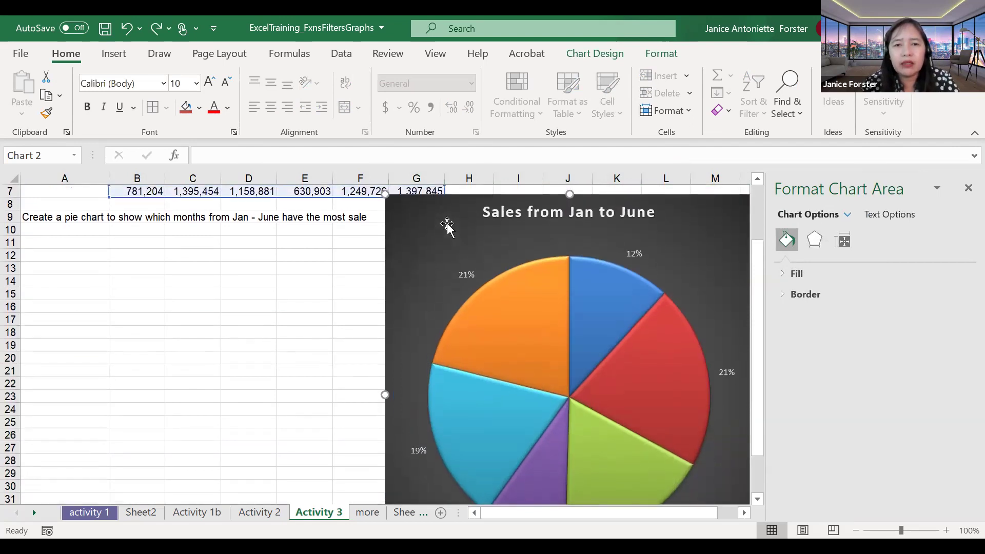
{"action": "left_click_drag", "start_coordinate": [385, 194], "coordinate": [495, 313]}
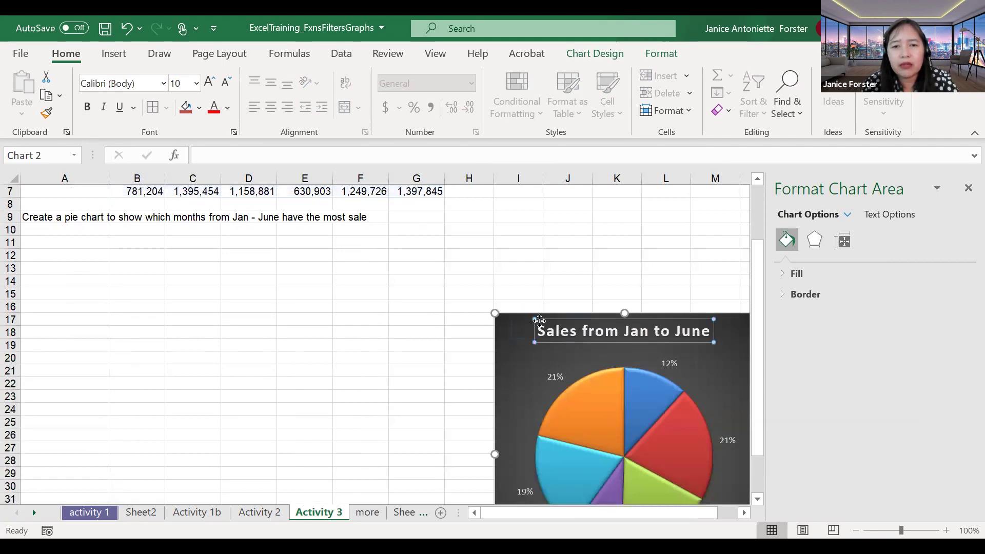
{"action": "left_click", "coordinate": [542, 323]}
{"action": "left_click", "coordinate": [502, 366]}
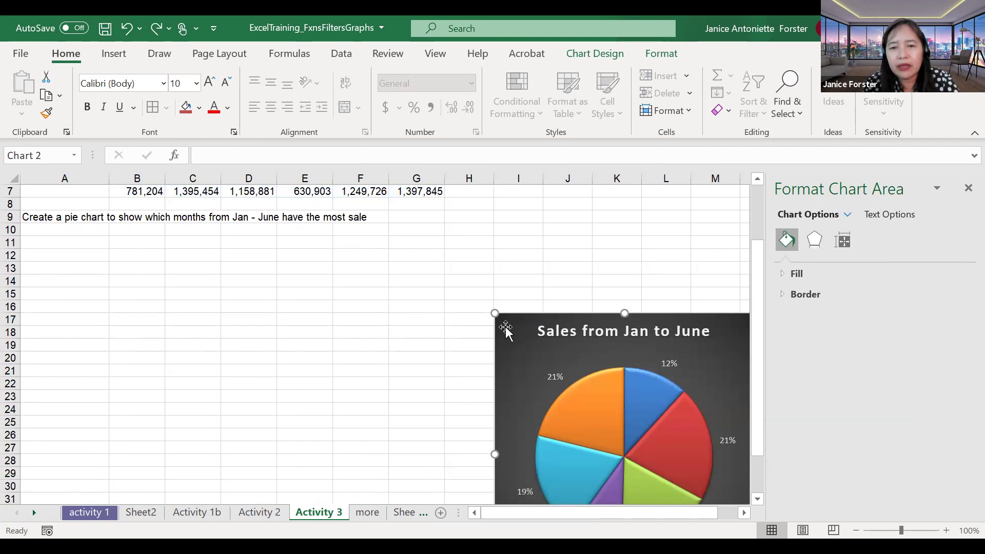
{"action": "left_click_drag", "start_coordinate": [507, 363], "coordinate": [141, 280]}
{"action": "left_click", "coordinate": [574, 353]}
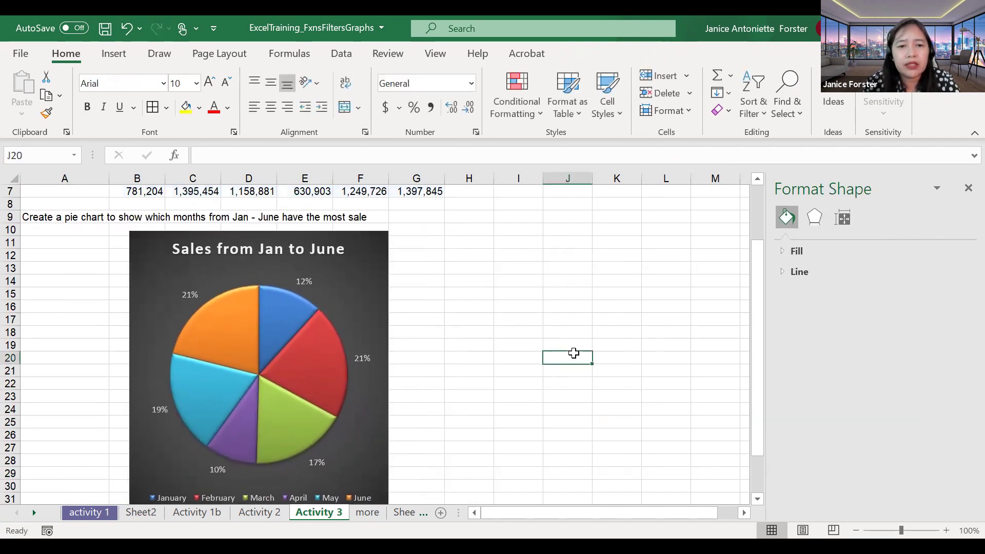
Step: Resize the pie chart so its right edge ends at column F
{"action": "scroll", "coordinate": [573, 353], "scroll_direction": "down", "scroll_amount": 2}
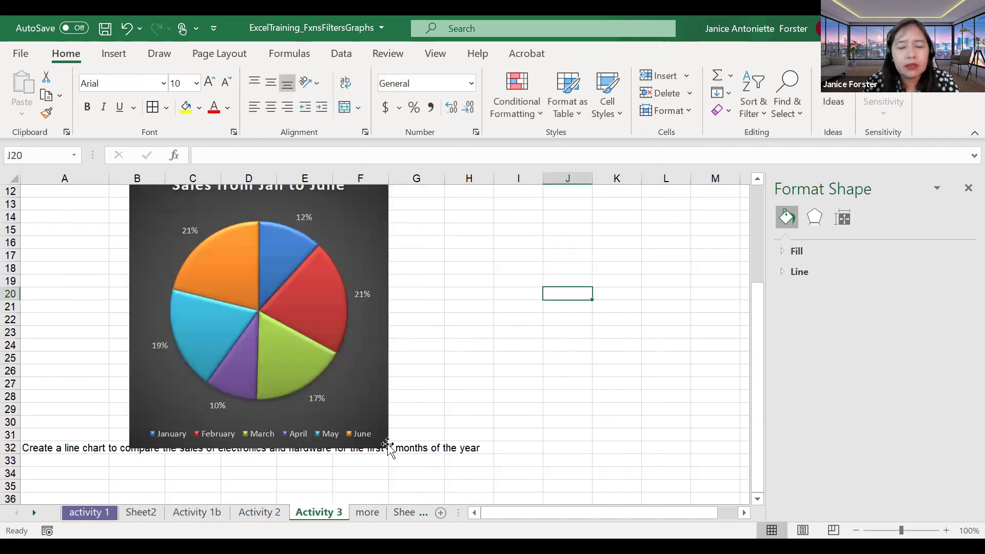
{"action": "left_click_drag", "start_coordinate": [388, 447], "coordinate": [352, 413]}
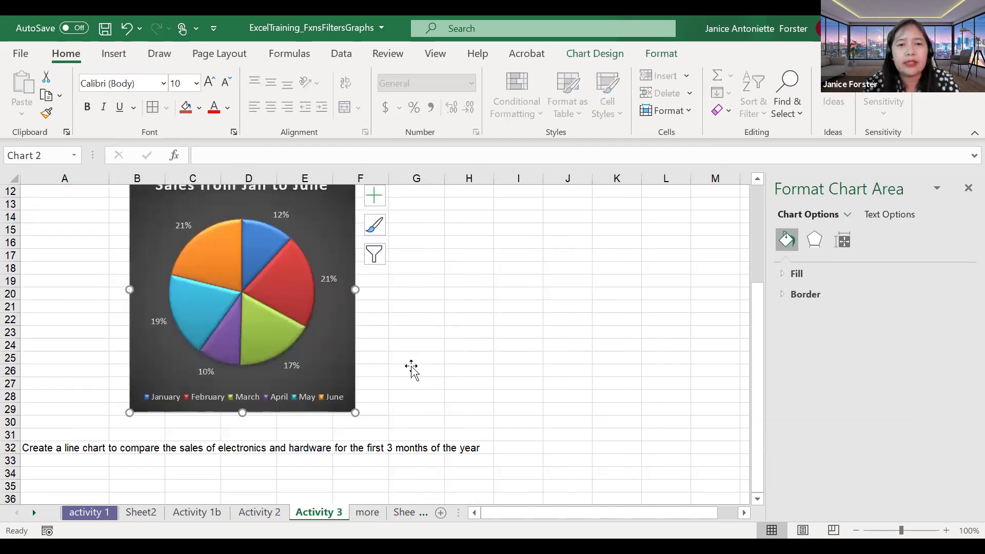
{"action": "left_click", "coordinate": [411, 366]}
{"action": "scroll", "coordinate": [410, 366], "scroll_direction": "up", "scroll_amount": 2}
{"action": "scroll", "coordinate": [410, 365], "scroll_direction": "up", "scroll_amount": 1}
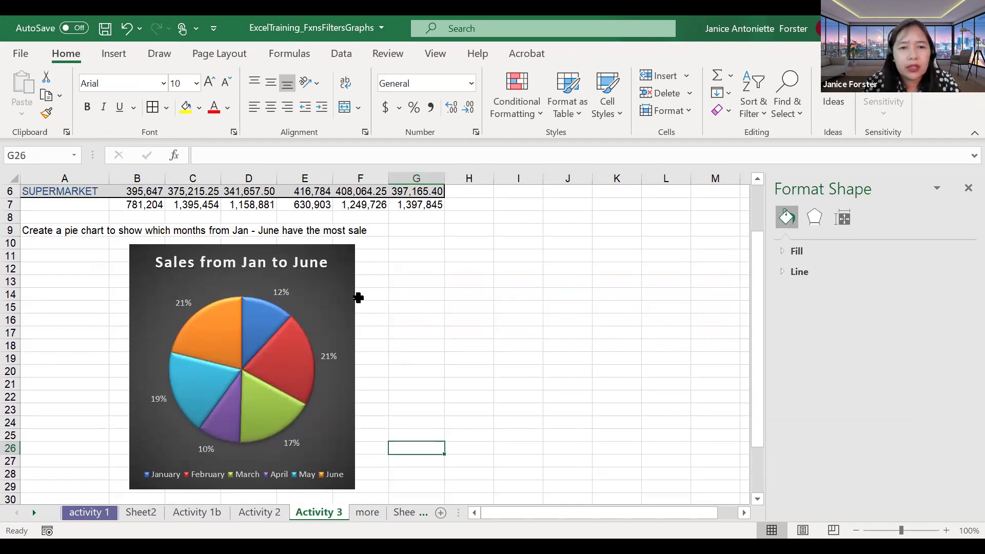
Step: Tick Value in the pie chart's data label options so labels show sales beside percentages
{"action": "left_click", "coordinate": [334, 294]}
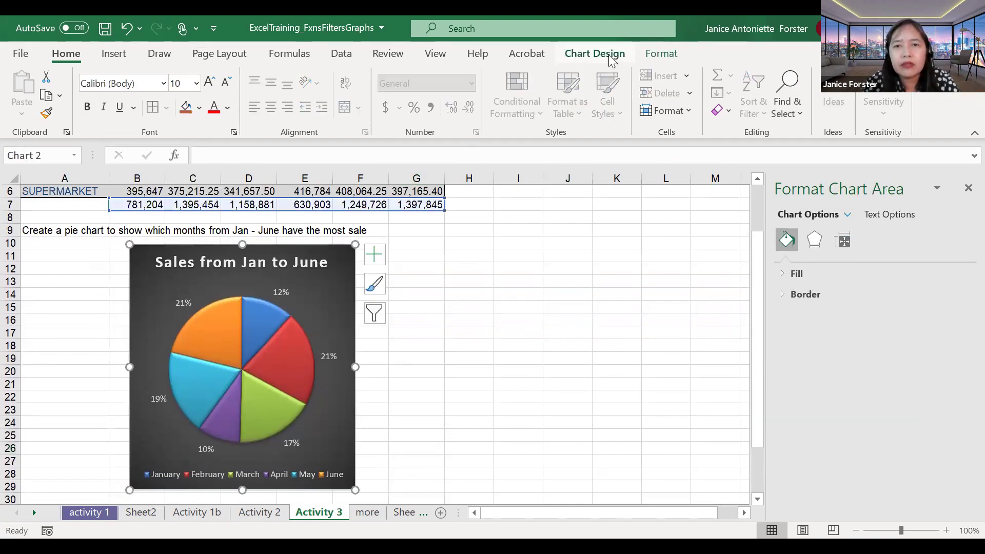
{"action": "left_click", "coordinate": [594, 53]}
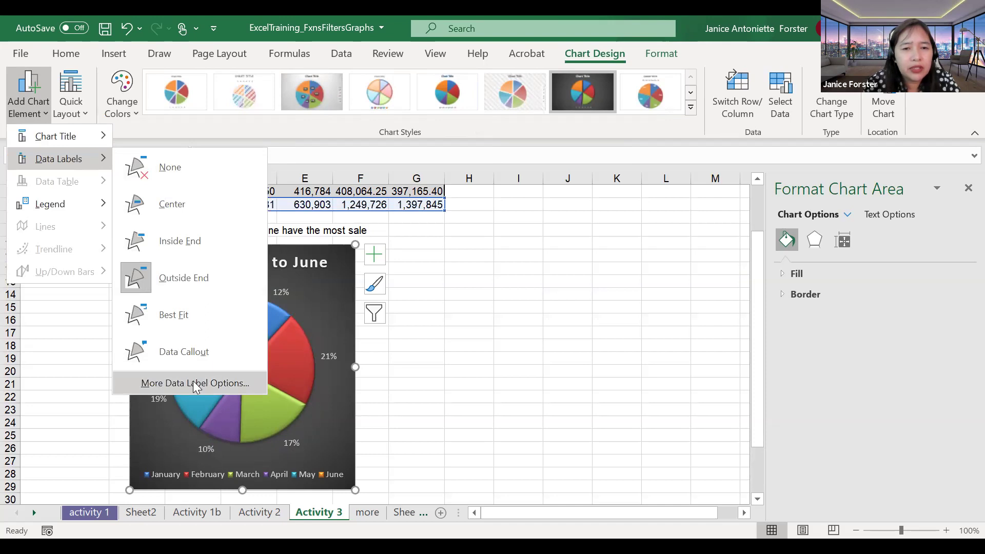
{"action": "left_click", "coordinate": [193, 383]}
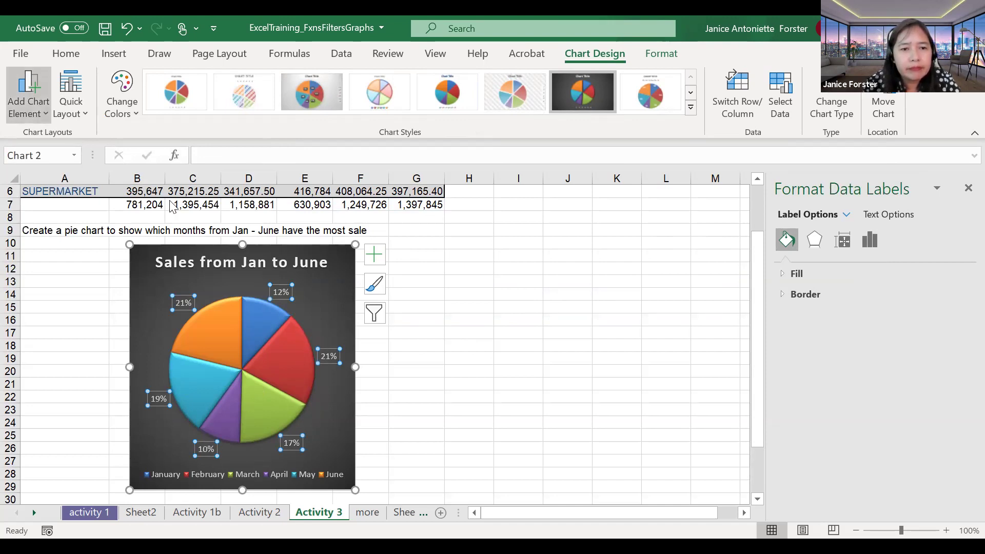
{"action": "left_click", "coordinate": [28, 95]}
{"action": "mouse_move", "coordinate": [59, 158]}
{"action": "left_click", "coordinate": [209, 386]}
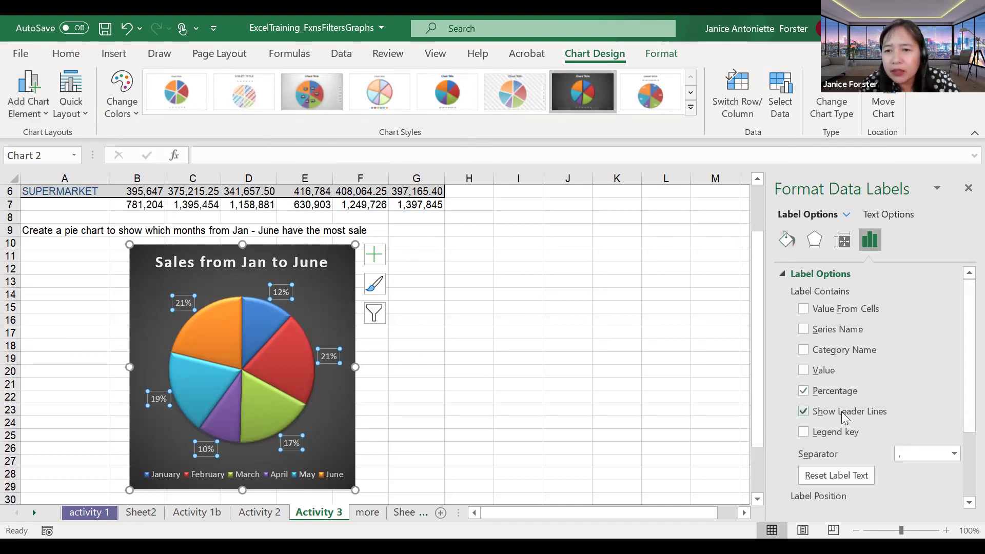
{"action": "left_click", "coordinate": [827, 375]}
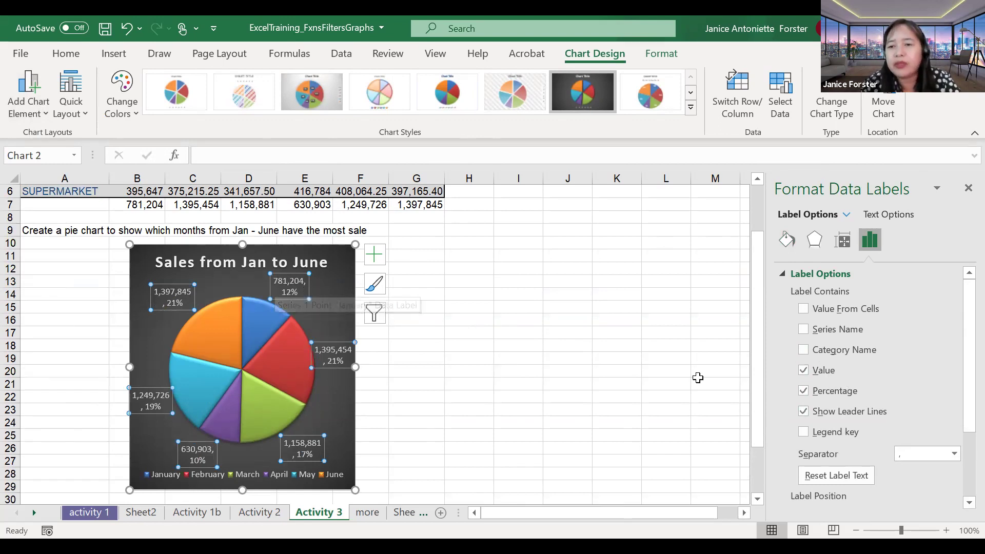
{"action": "left_click", "coordinate": [968, 188]}
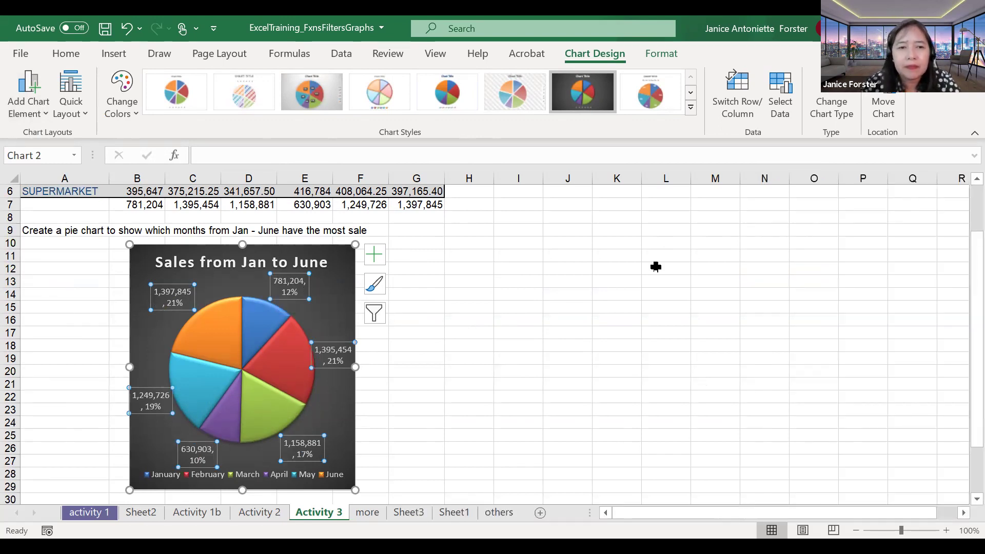
{"action": "left_click_drag", "start_coordinate": [567, 294], "coordinate": [538, 328]}
{"action": "left_click", "coordinate": [462, 345]}
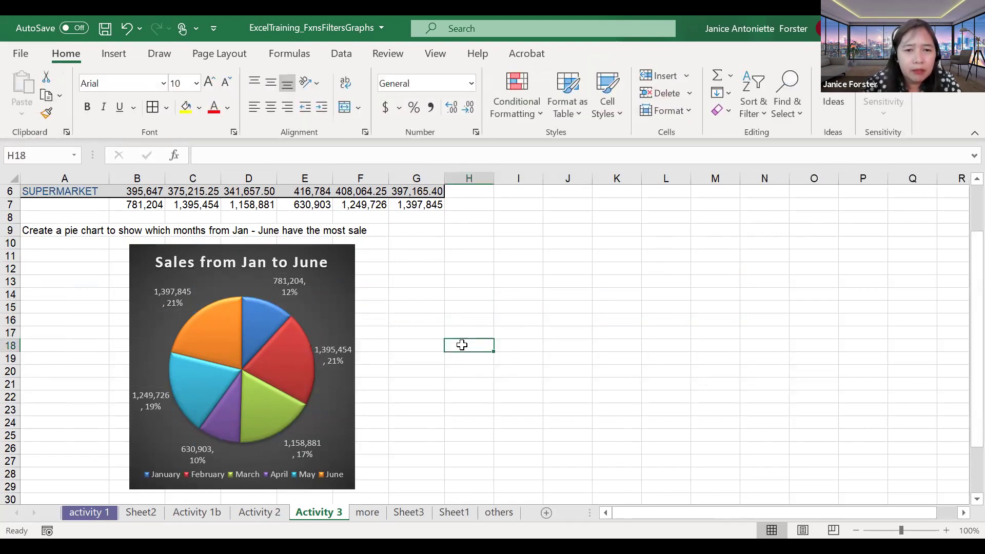
{"action": "scroll", "coordinate": [462, 343], "scroll_direction": "up", "scroll_amount": 1}
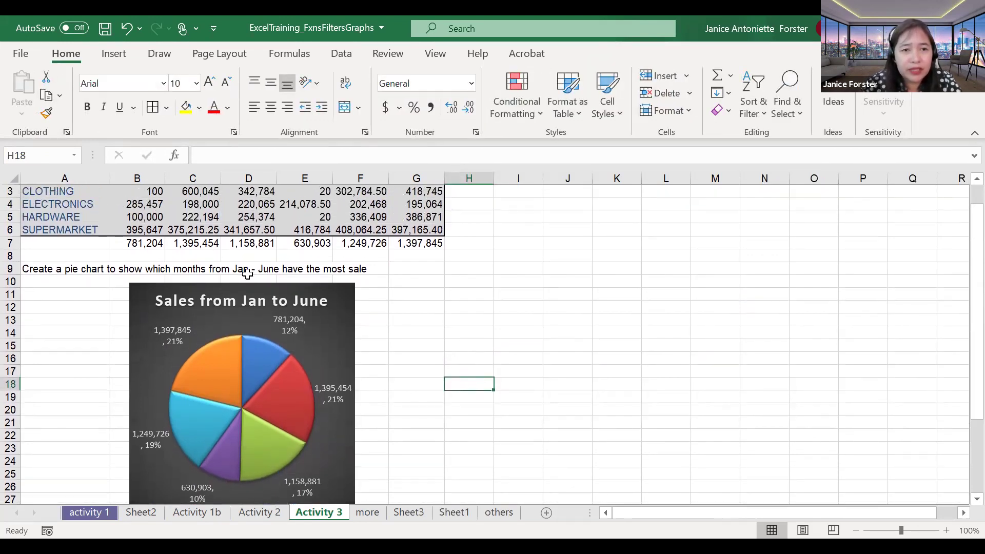
{"action": "scroll", "coordinate": [198, 251], "scroll_direction": "up", "scroll_amount": 1}
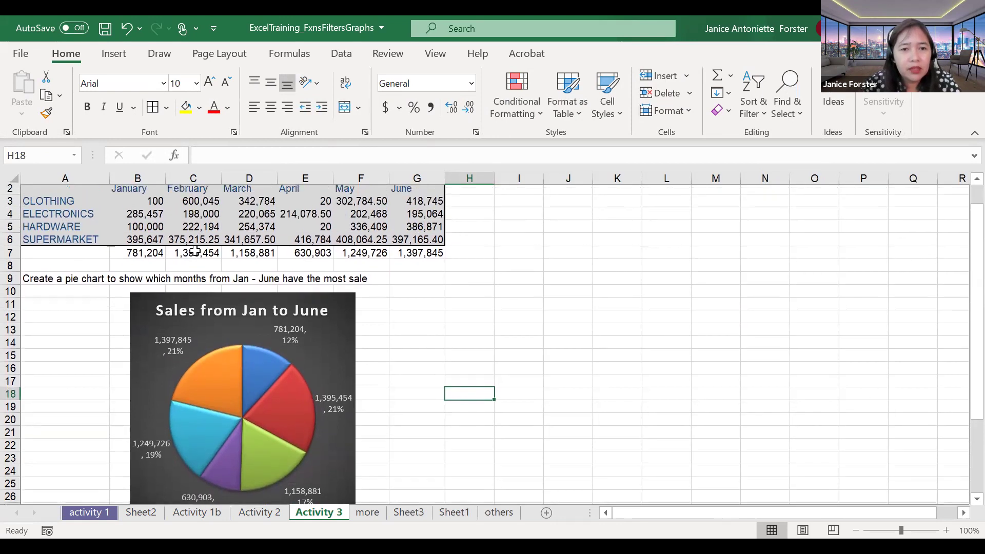
{"action": "scroll", "coordinate": [195, 251], "scroll_direction": "up", "scroll_amount": 1}
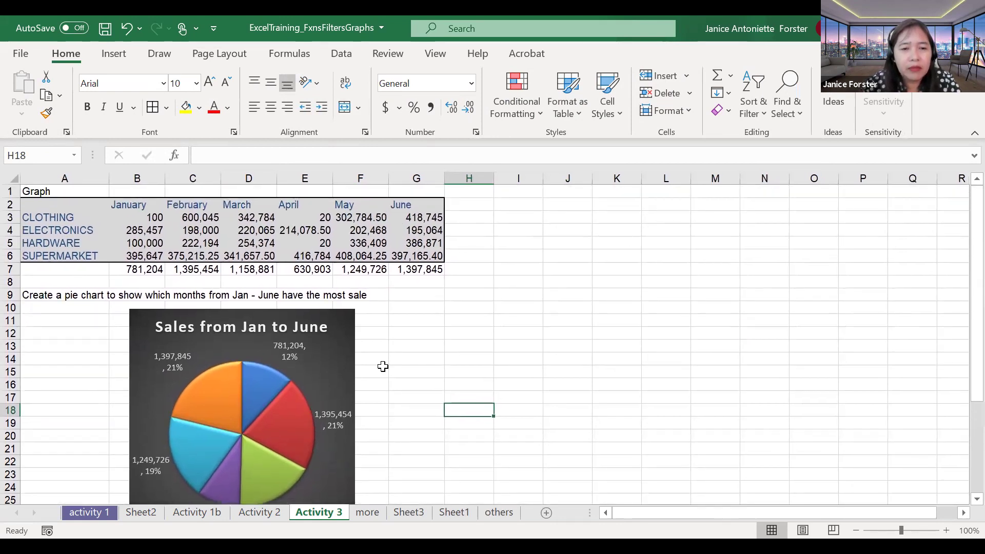
{"action": "scroll", "coordinate": [383, 367], "scroll_direction": "down", "scroll_amount": 3}
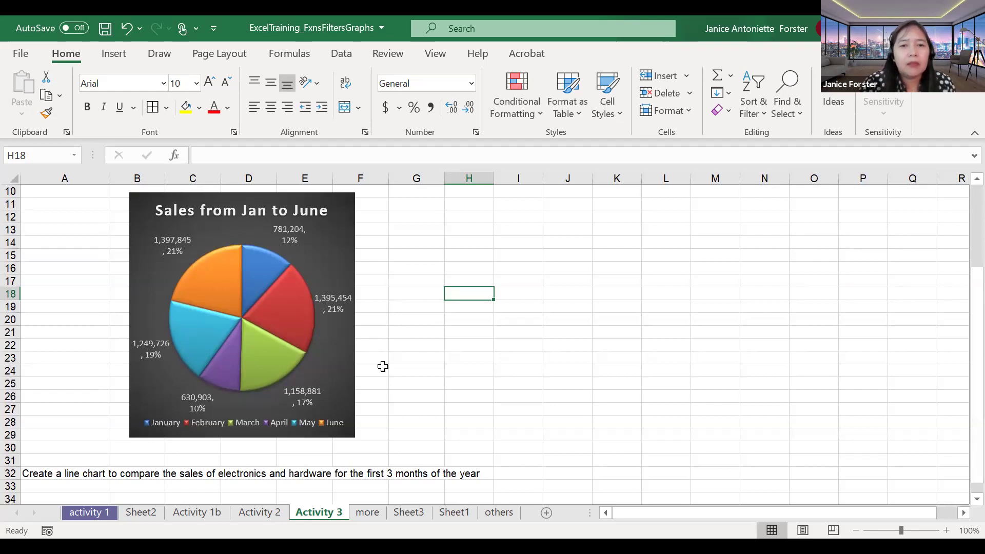
{"action": "scroll", "coordinate": [383, 366], "scroll_direction": "up", "scroll_amount": 1}
{"action": "scroll", "coordinate": [382, 366], "scroll_direction": "up", "scroll_amount": 2}
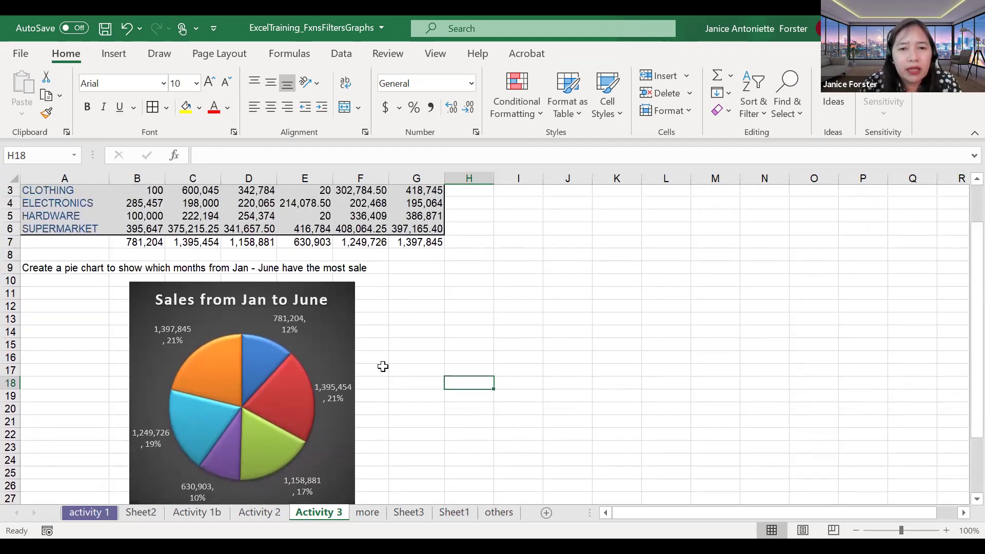
{"action": "left_click", "coordinate": [331, 295]}
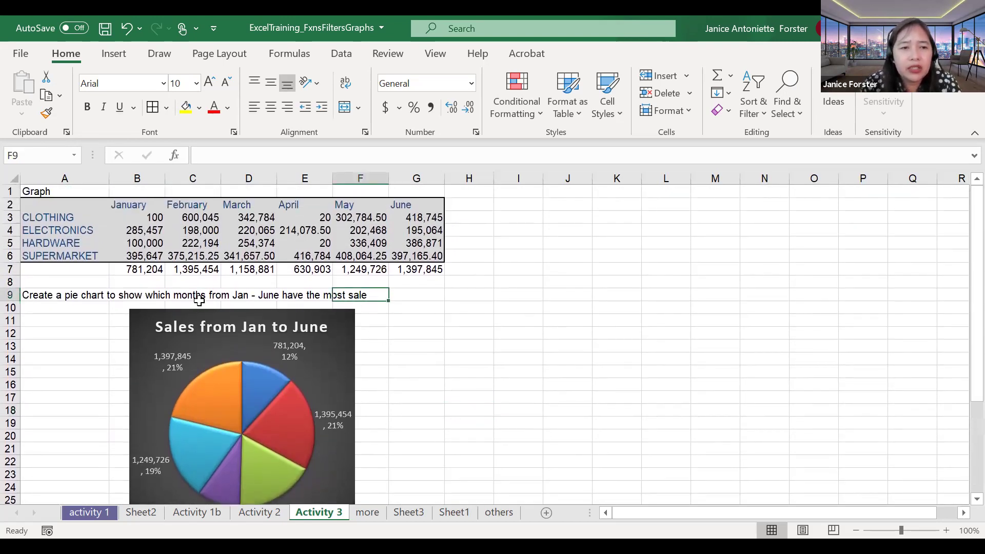
{"action": "left_click", "coordinate": [84, 300]}
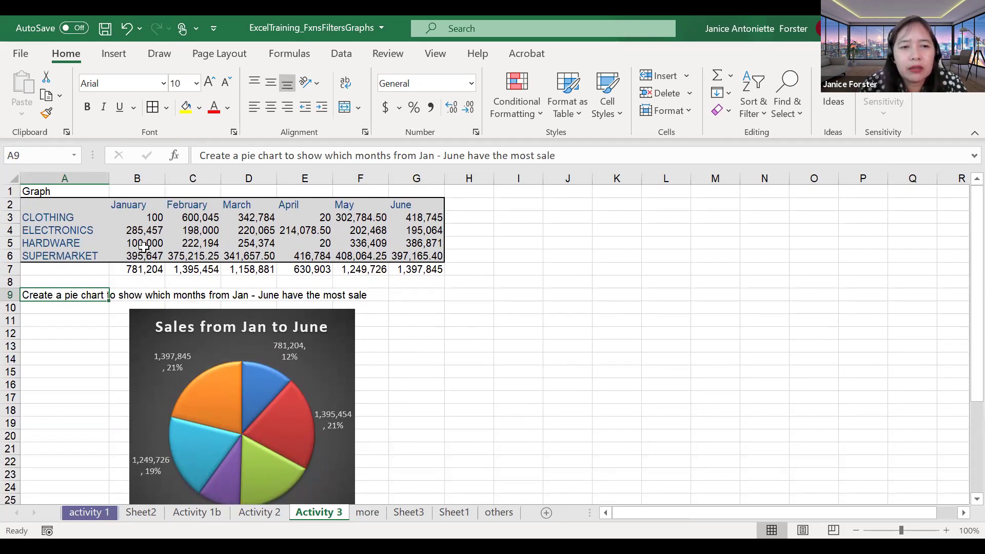
{"action": "left_click", "coordinate": [141, 281]}
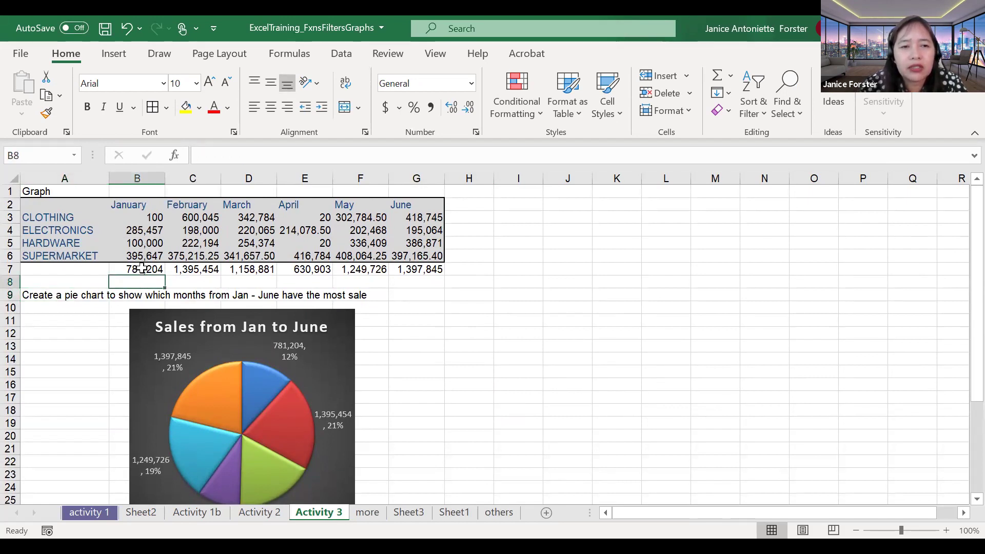
{"action": "left_click", "coordinate": [142, 269]}
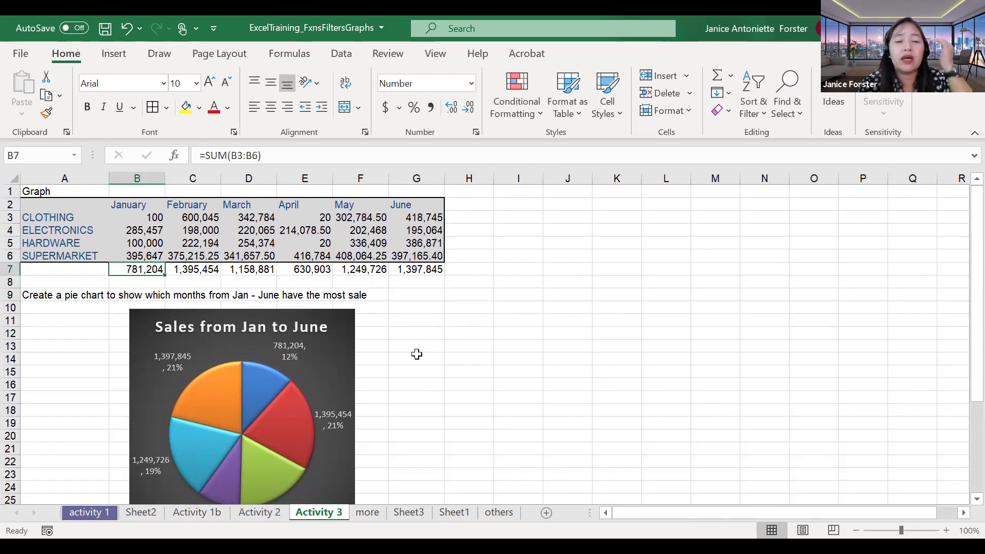
{"action": "scroll", "coordinate": [417, 354], "scroll_direction": "down", "scroll_amount": 1}
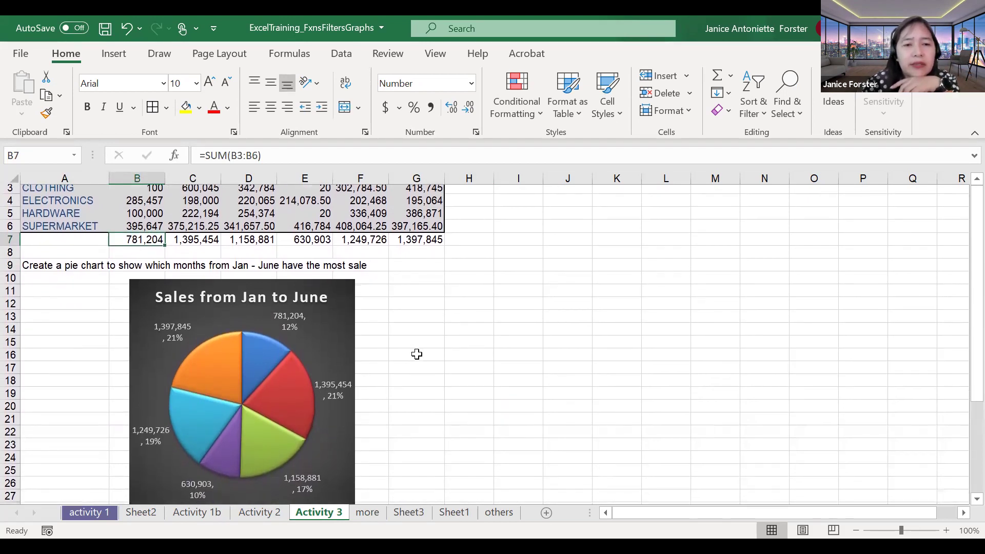
{"action": "scroll", "coordinate": [417, 354], "scroll_direction": "down", "scroll_amount": 2}
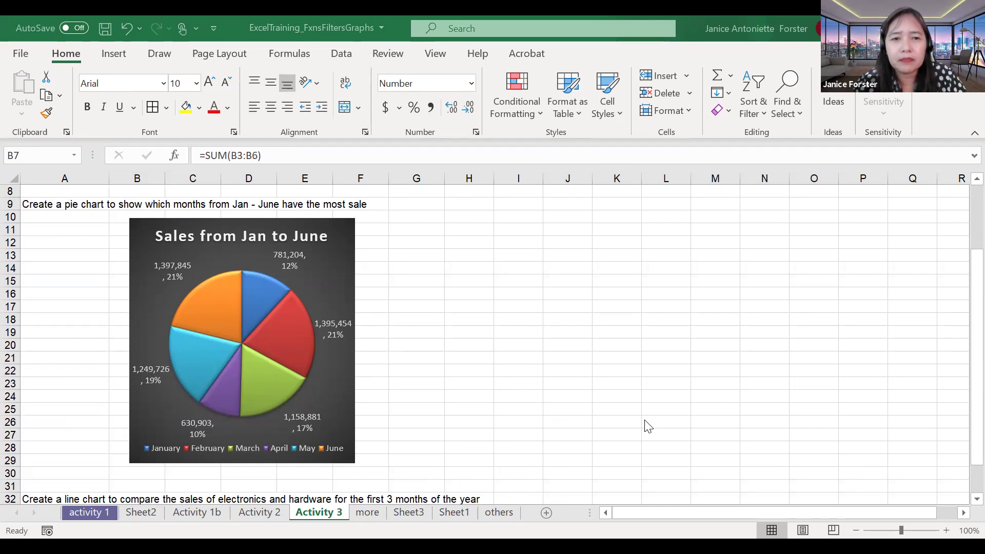
Step: Open the pie chart's Select Data Source and start editing its category labels range
{"action": "double_click", "coordinate": [338, 272]}
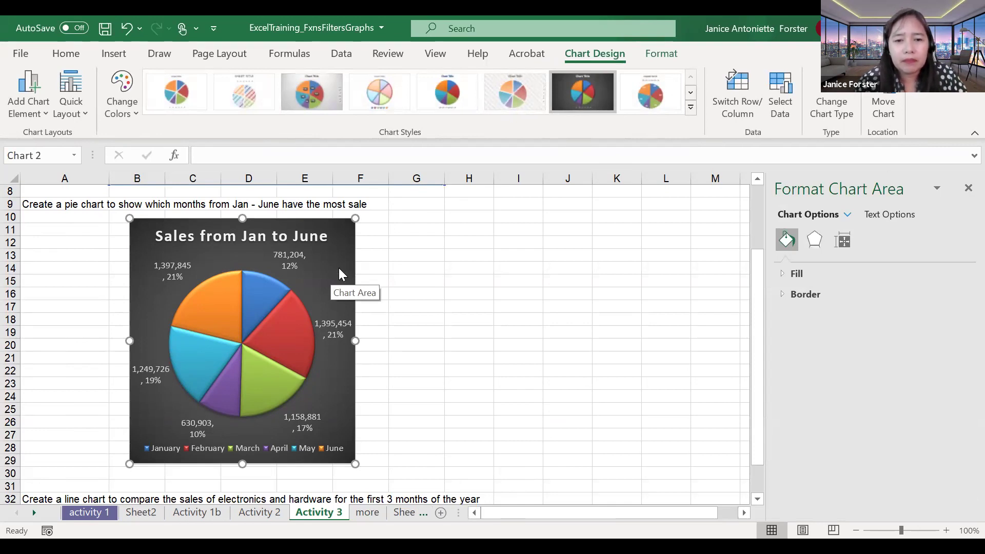
{"action": "right_click", "coordinate": [339, 268]}
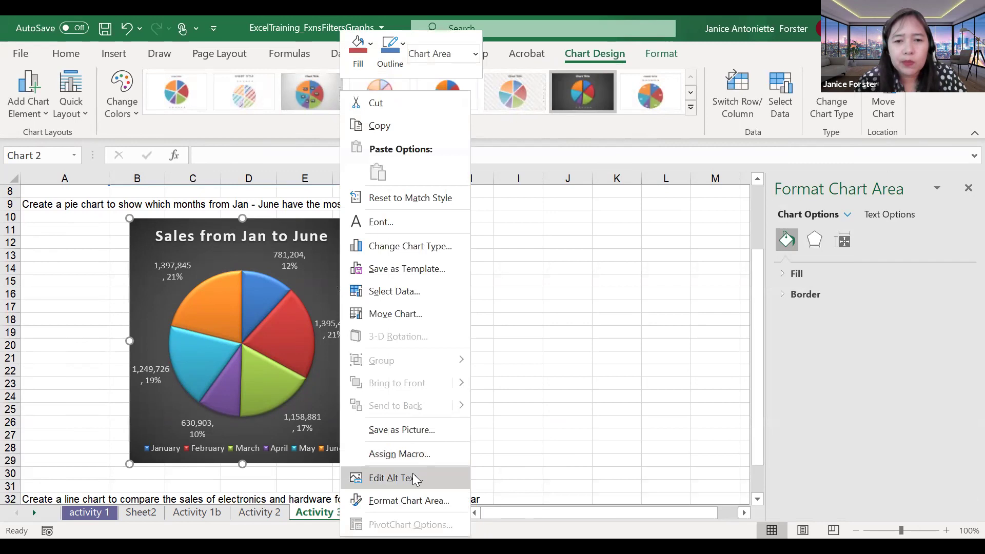
{"action": "left_click", "coordinate": [395, 292]}
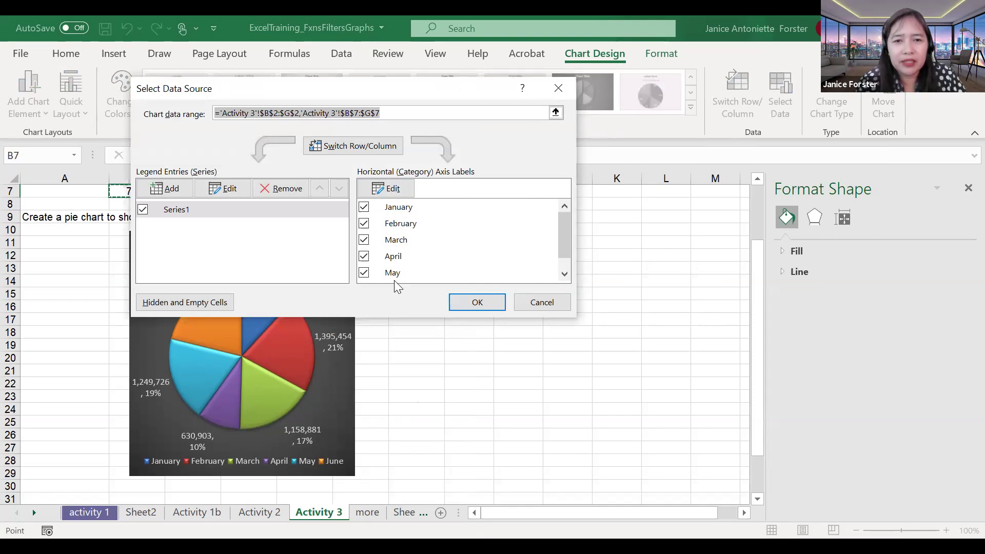
{"action": "left_click", "coordinate": [399, 191]}
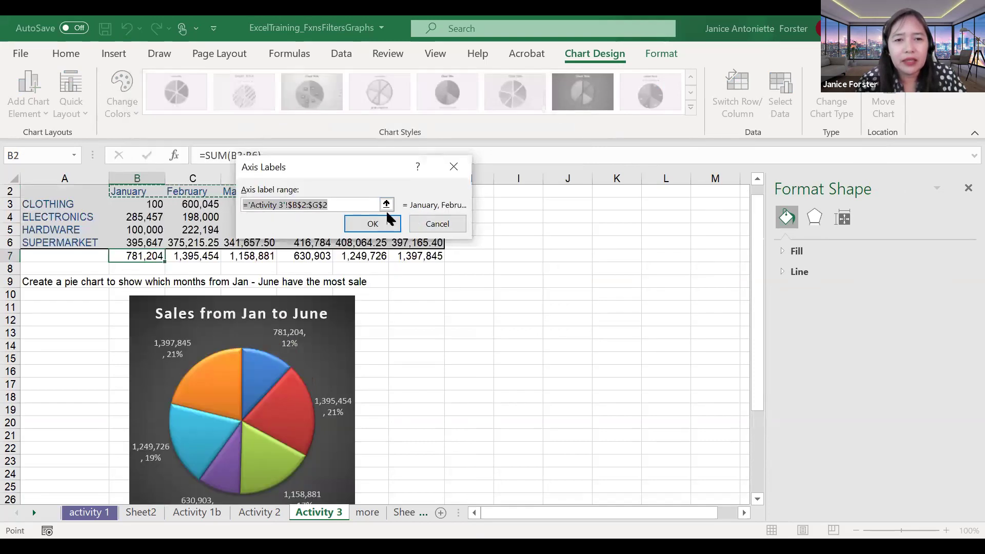
{"action": "left_click", "coordinate": [423, 225]}
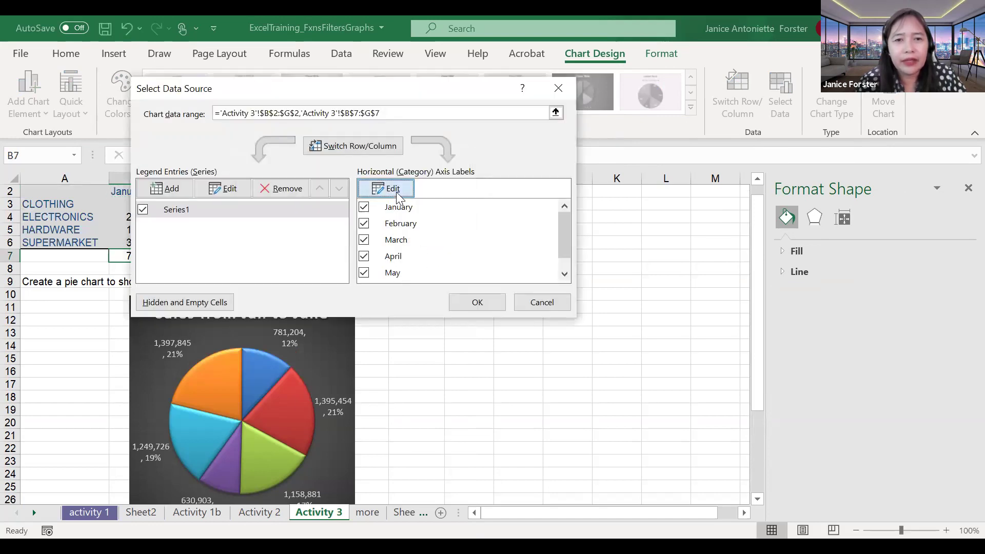
{"action": "left_click", "coordinate": [395, 190]}
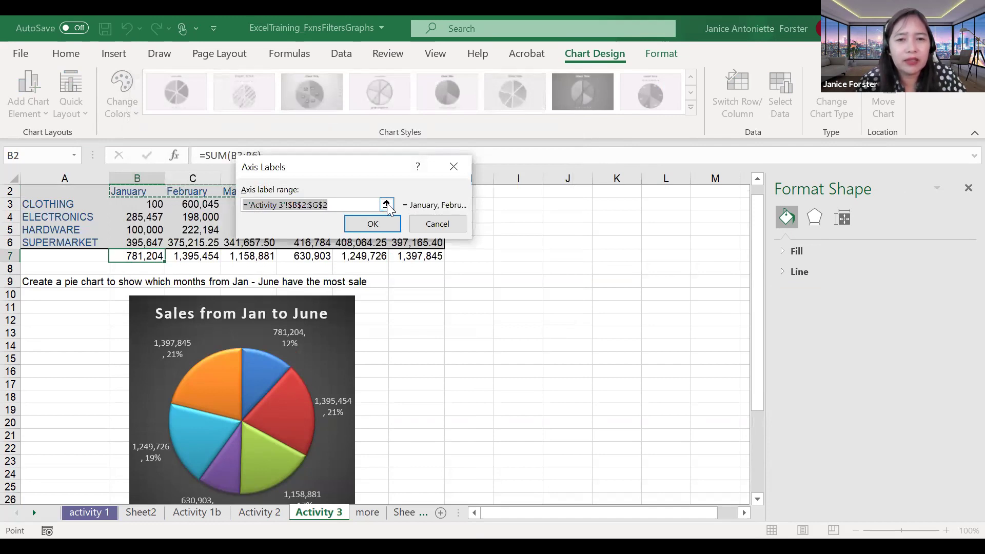
{"action": "left_click", "coordinate": [387, 205]}
{"action": "left_click_drag", "start_coordinate": [329, 172], "coordinate": [528, 179]}
{"action": "left_click", "coordinate": [657, 204]}
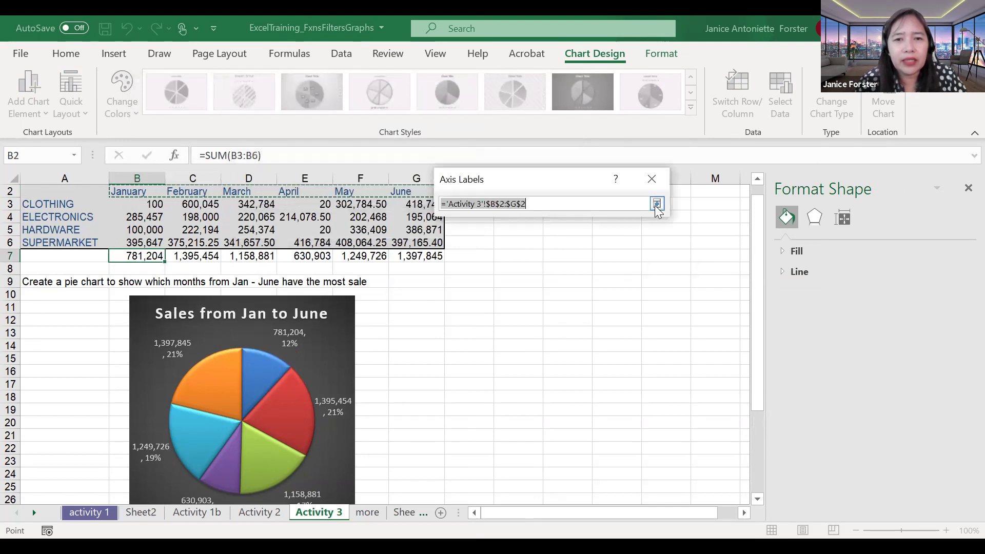
Step: Set the slice labels to the month headings B2:G2 and confirm the data source
{"action": "left_click", "coordinate": [589, 215]}
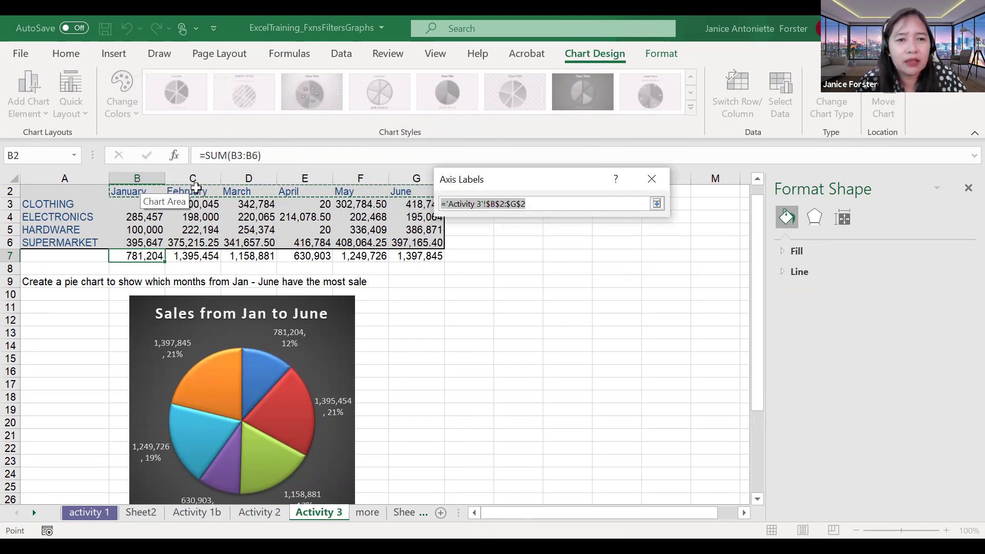
{"action": "left_click_drag", "start_coordinate": [367, 205], "coordinate": [402, 206]}
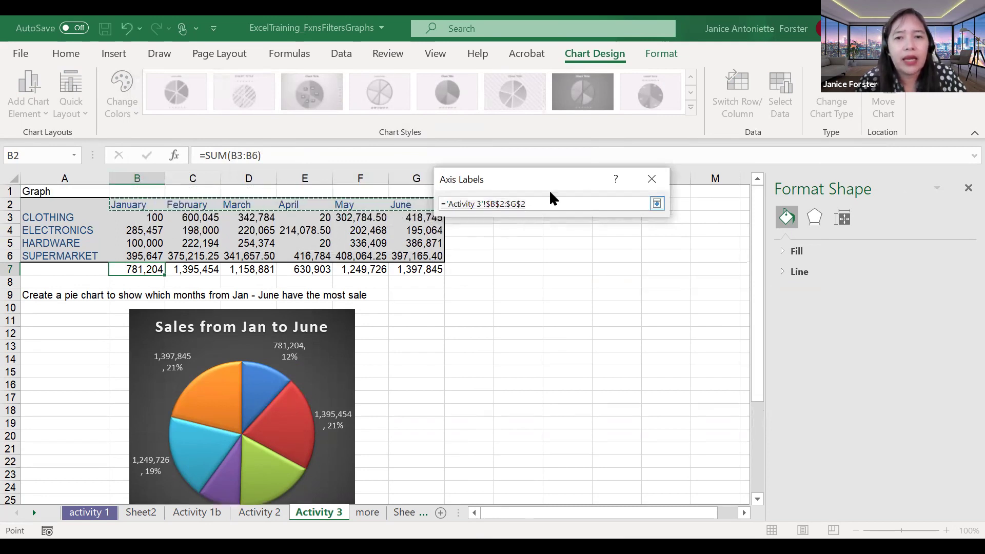
{"action": "left_click", "coordinate": [657, 204]}
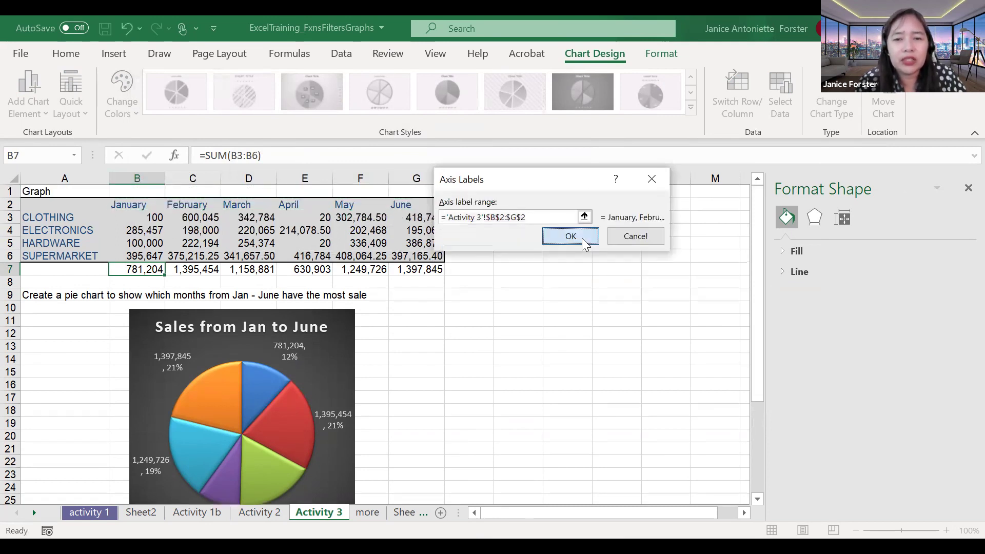
{"action": "left_click", "coordinate": [581, 238]}
{"action": "left_click_drag", "start_coordinate": [564, 245], "coordinate": [565, 266]}
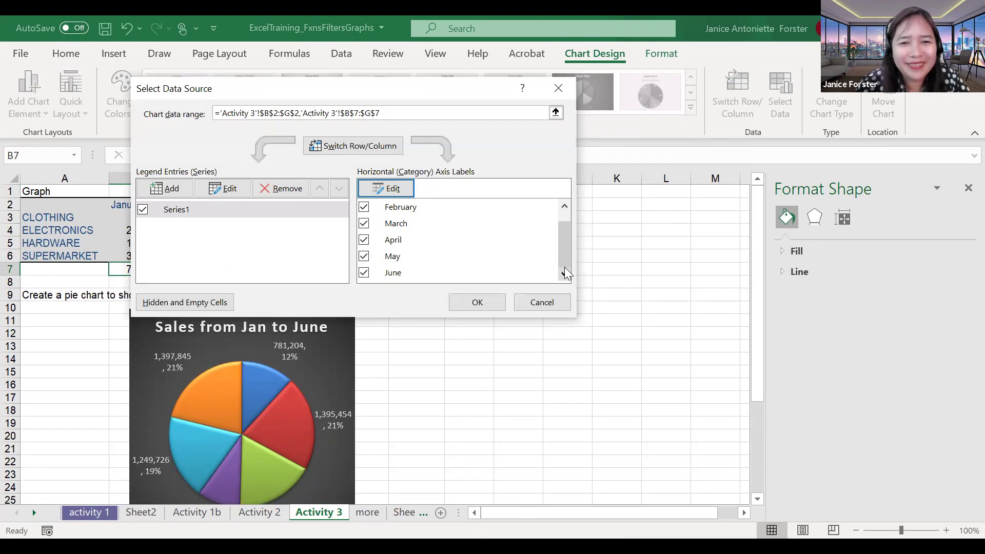
{"action": "left_click", "coordinate": [485, 303]}
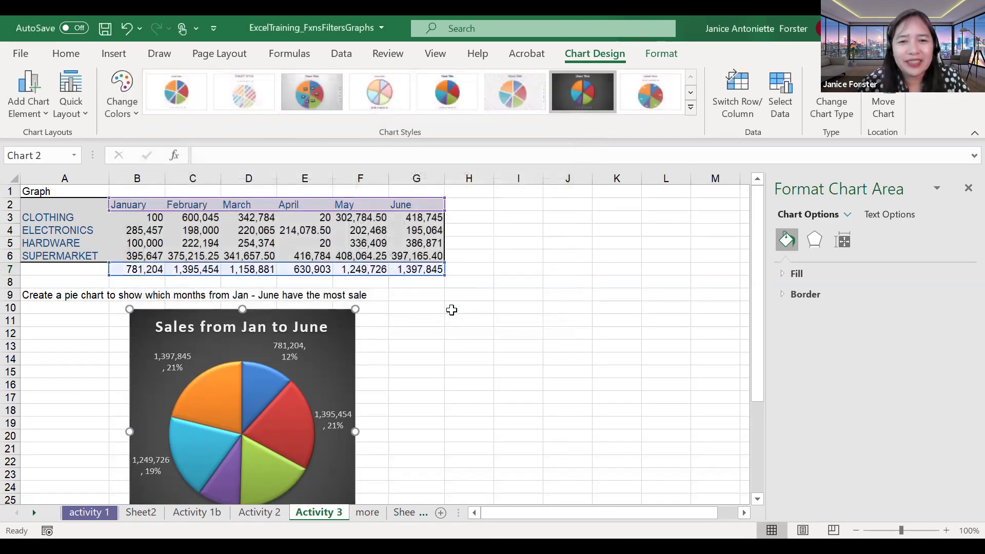
{"action": "left_click", "coordinate": [451, 310]}
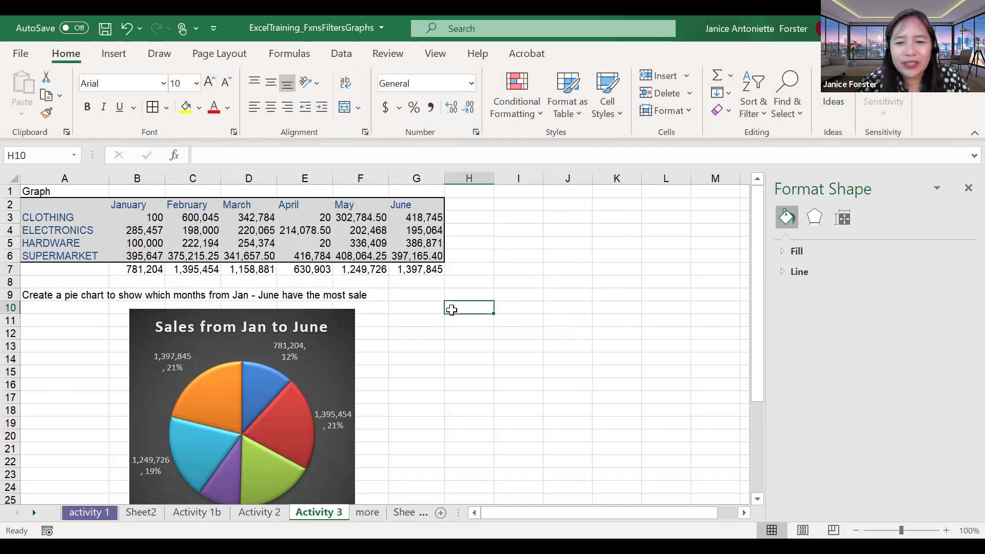
{"action": "scroll", "coordinate": [452, 309], "scroll_direction": "down", "scroll_amount": 1}
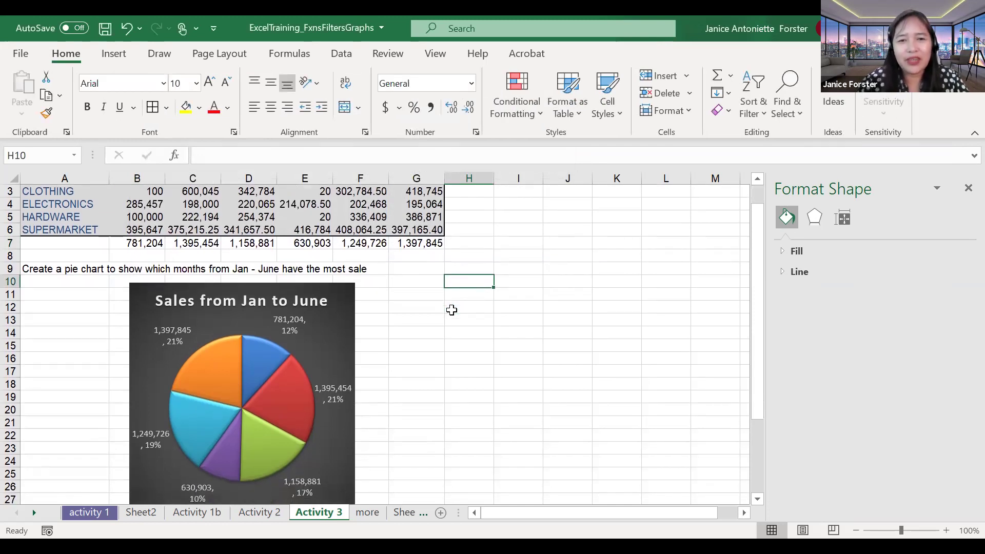
{"action": "scroll", "coordinate": [452, 309], "scroll_direction": "down", "scroll_amount": 1}
{"action": "scroll", "coordinate": [451, 309], "scroll_direction": "down", "scroll_amount": 2}
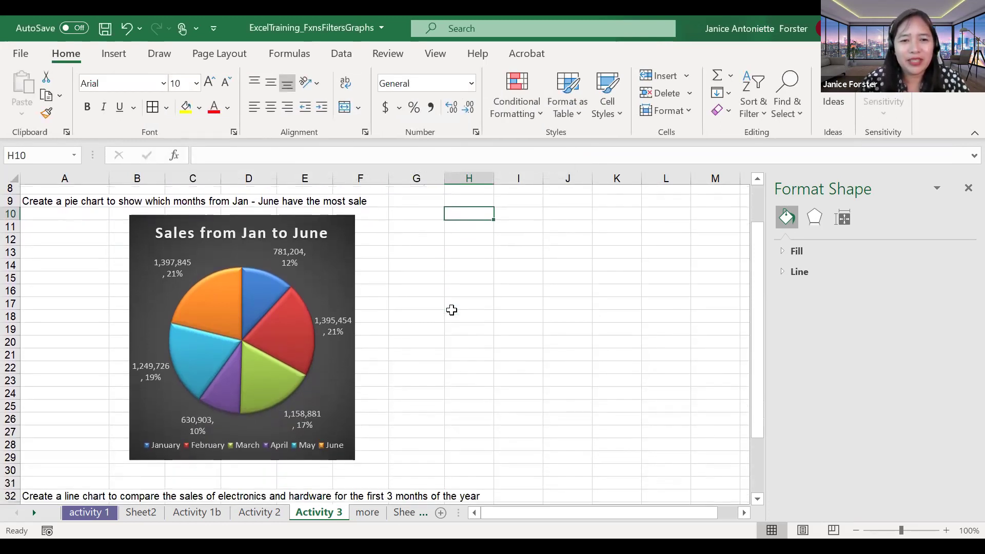
{"action": "scroll", "coordinate": [451, 309], "scroll_direction": "down", "scroll_amount": 1}
{"action": "scroll", "coordinate": [452, 309], "scroll_direction": "down", "scroll_amount": 2}
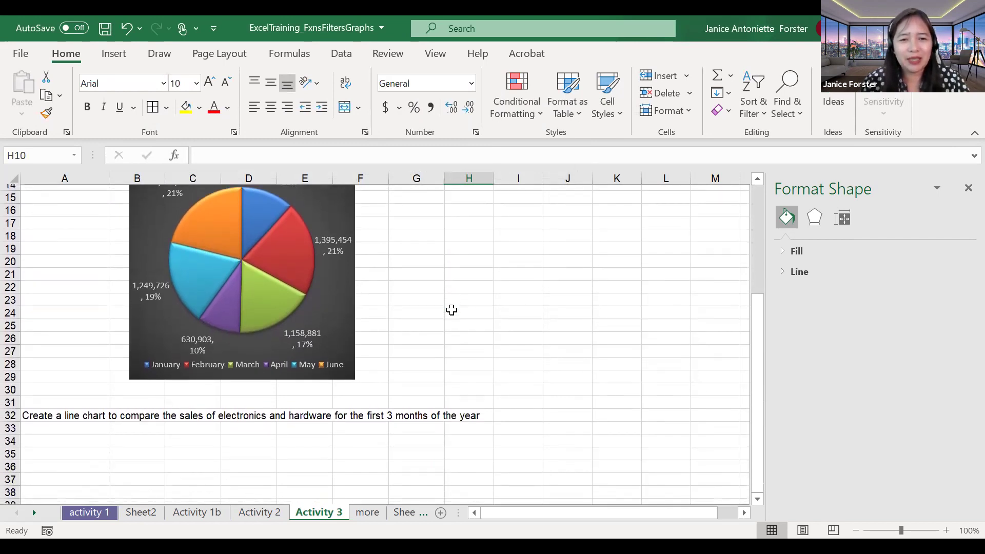
{"action": "scroll", "coordinate": [451, 310], "scroll_direction": "down", "scroll_amount": 1}
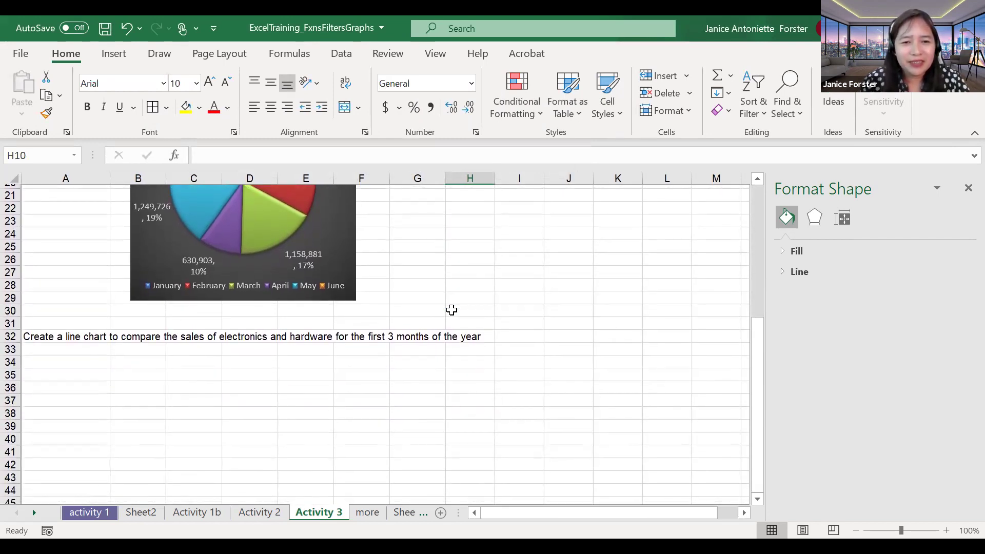
{"action": "scroll", "coordinate": [452, 310], "scroll_direction": "down", "scroll_amount": 2}
{"action": "left_click", "coordinate": [149, 281]}
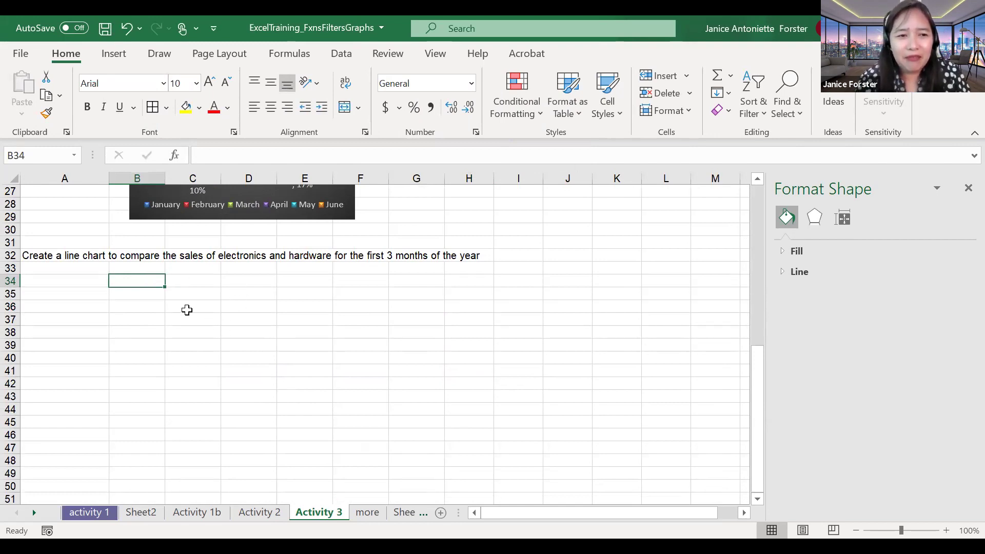
{"action": "scroll", "coordinate": [152, 301], "scroll_direction": "up", "scroll_amount": 3}
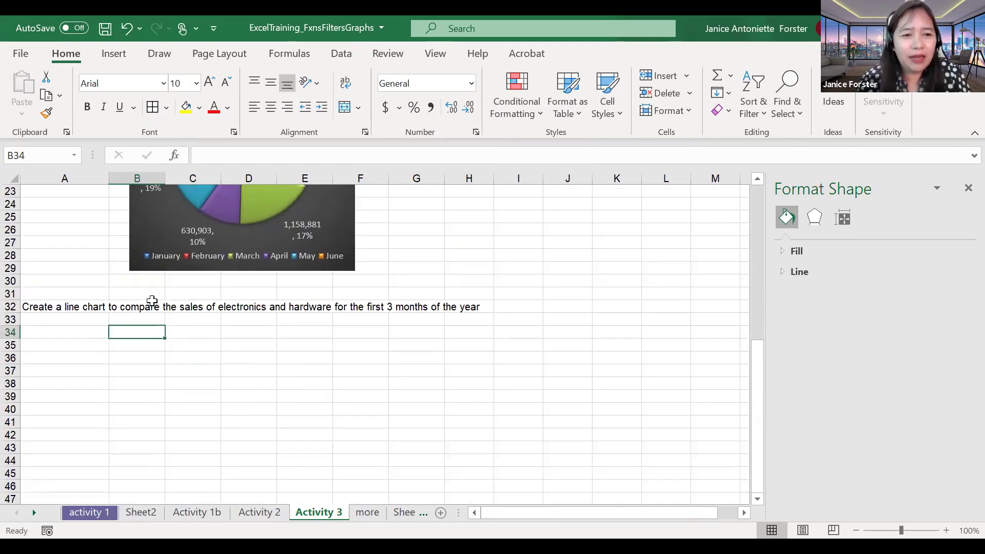
{"action": "scroll", "coordinate": [152, 301], "scroll_direction": "up", "scroll_amount": 1}
{"action": "scroll", "coordinate": [151, 301], "scroll_direction": "down", "scroll_amount": 1}
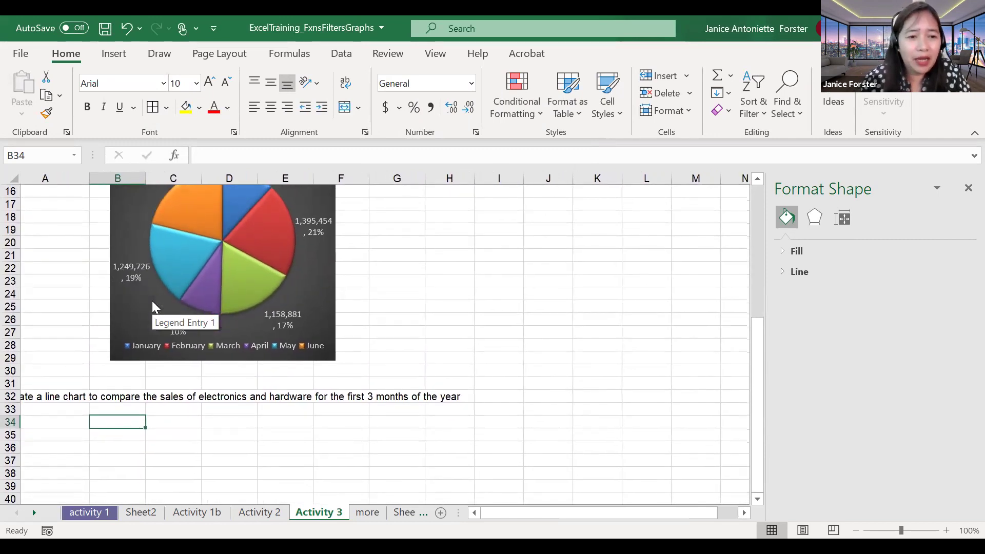
{"action": "scroll", "coordinate": [152, 301], "scroll_direction": "down", "scroll_amount": 1}
{"action": "scroll", "coordinate": [152, 300], "scroll_direction": "left", "scroll_amount": 1}
{"action": "scroll", "coordinate": [86, 340], "scroll_direction": "right", "scroll_amount": 1}
{"action": "scroll", "coordinate": [86, 339], "scroll_direction": "up", "scroll_amount": 1}
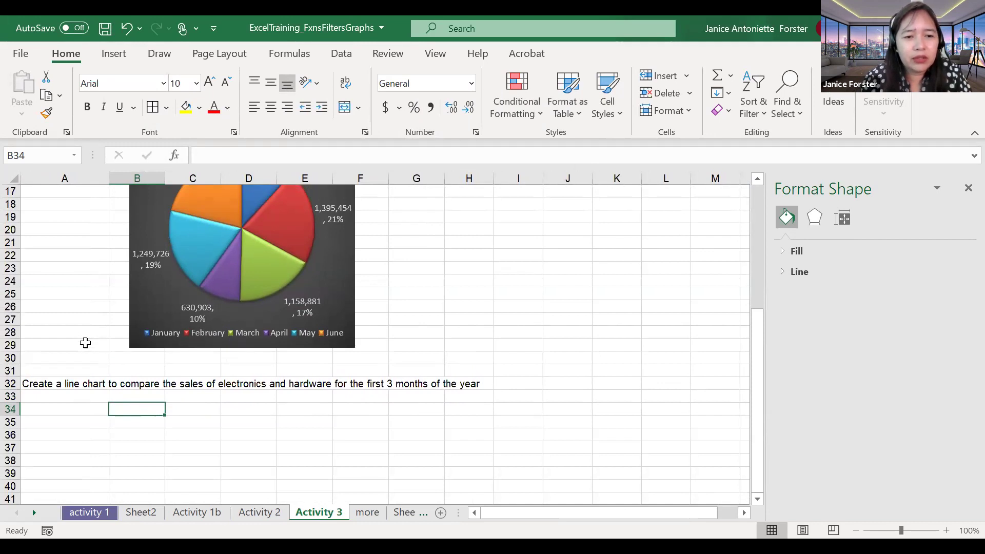
{"action": "scroll", "coordinate": [85, 343], "scroll_direction": "up", "scroll_amount": 3}
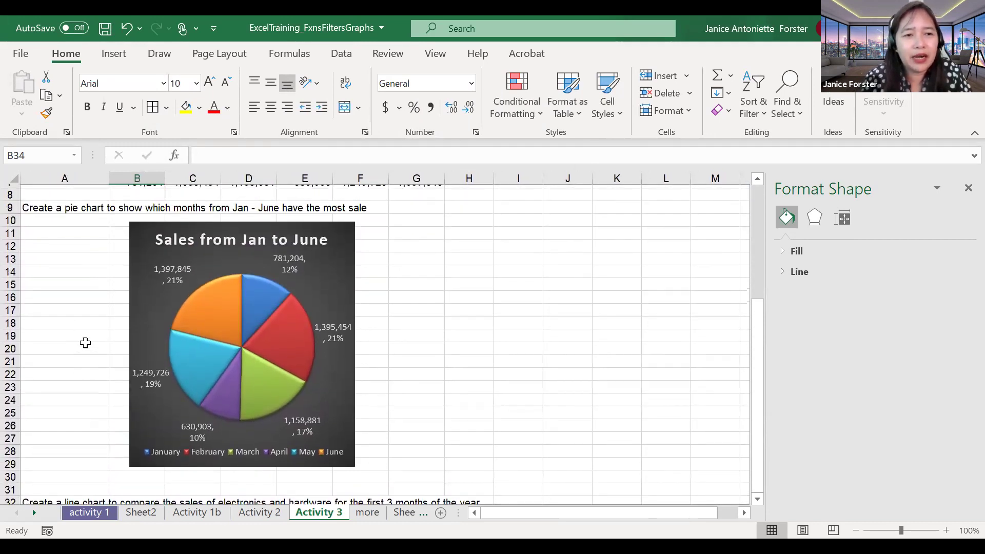
{"action": "scroll", "coordinate": [85, 342], "scroll_direction": "up", "scroll_amount": 2}
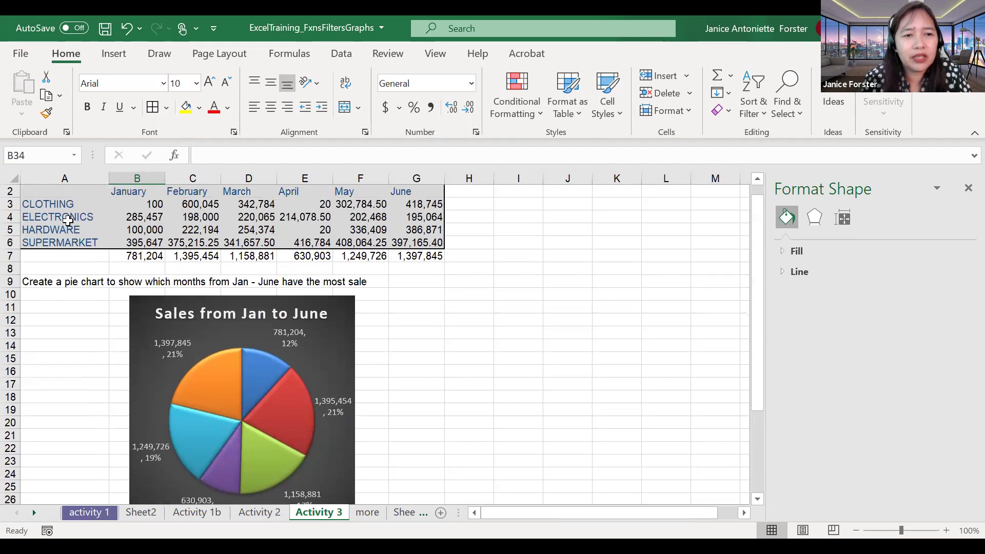
{"action": "left_click", "coordinate": [69, 220]}
{"action": "left_click", "coordinate": [68, 228]}
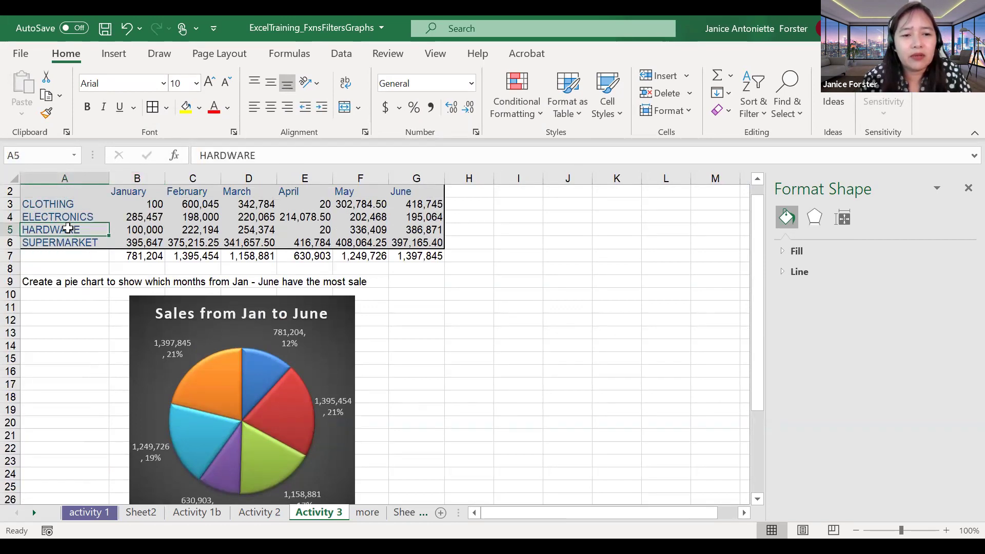
{"action": "scroll", "coordinate": [68, 228], "scroll_direction": "down", "scroll_amount": 6}
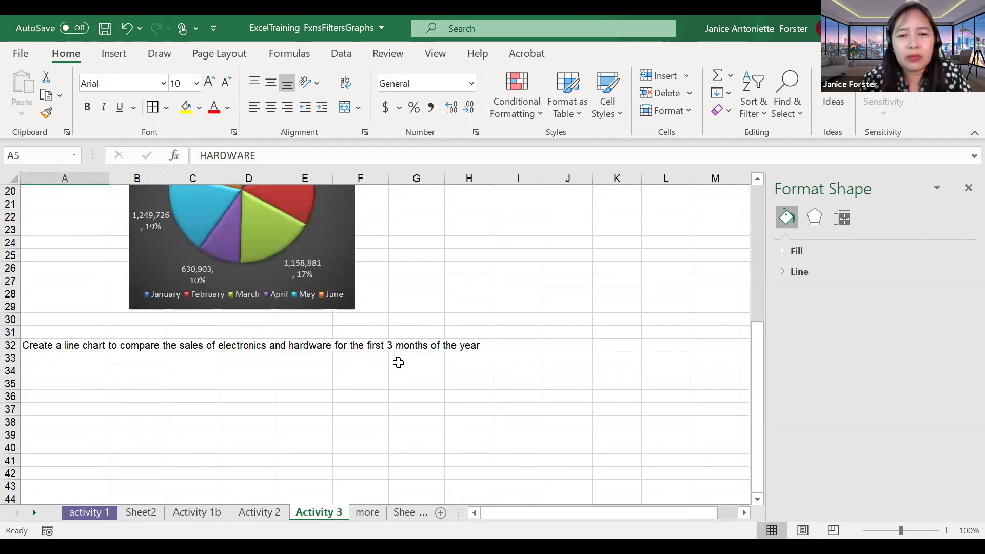
{"action": "scroll", "coordinate": [398, 363], "scroll_direction": "up", "scroll_amount": 6}
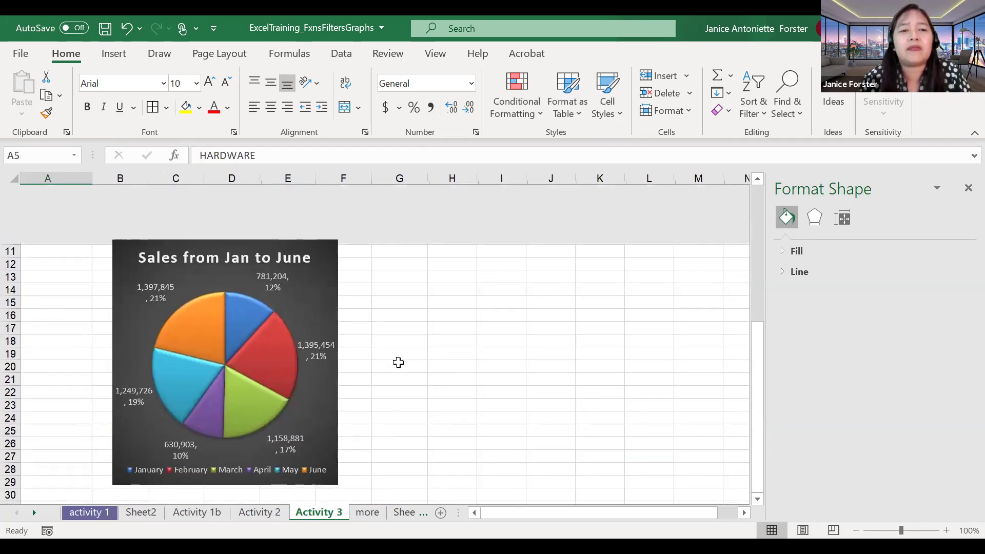
Step: Select ELECTRONICS' sales in B4:D4, check Recommended Charts, then list the line chart types
{"action": "left_click_drag", "start_coordinate": [135, 235], "coordinate": [240, 232]}
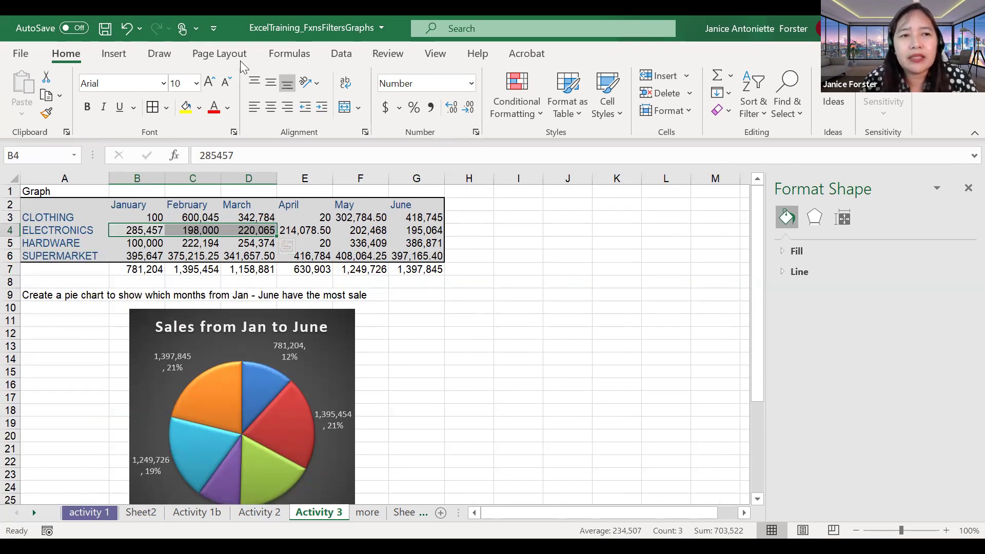
{"action": "left_click", "coordinate": [115, 56]}
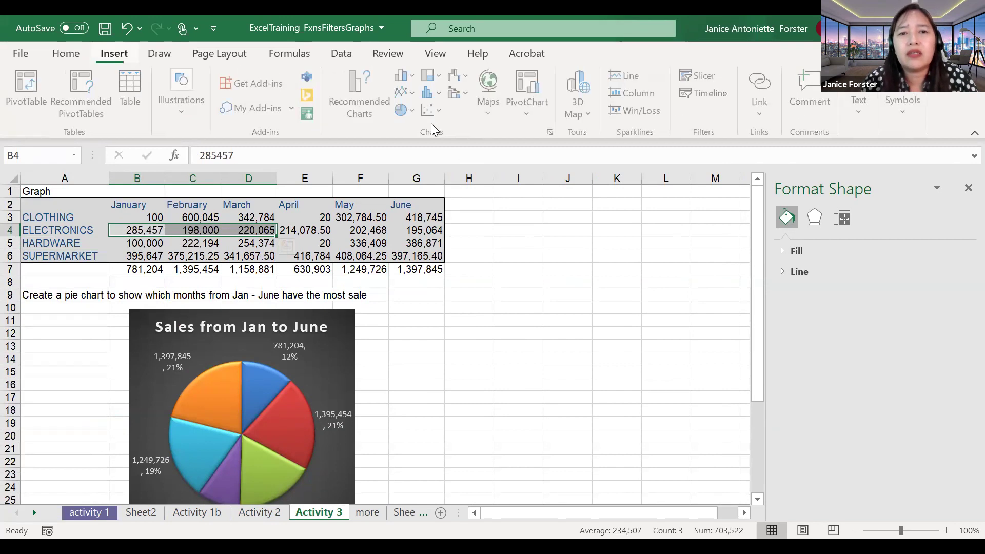
{"action": "left_click", "coordinate": [551, 132]}
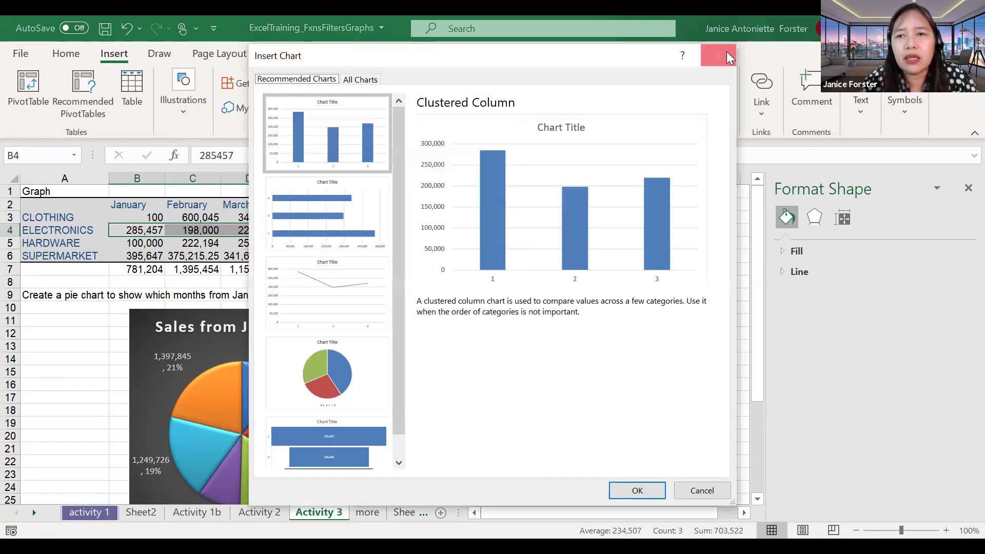
{"action": "key", "text": "Escape"}
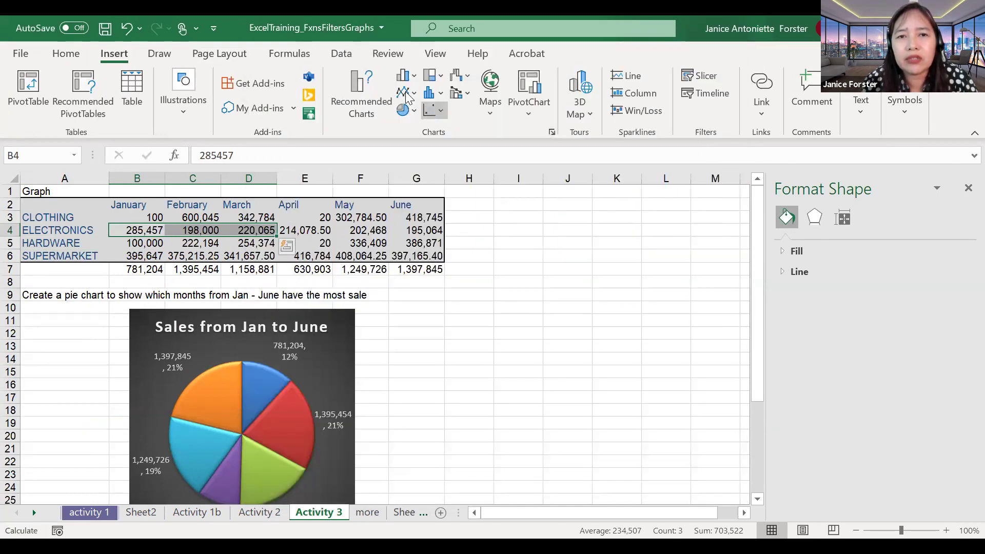
{"action": "left_click", "coordinate": [408, 96]}
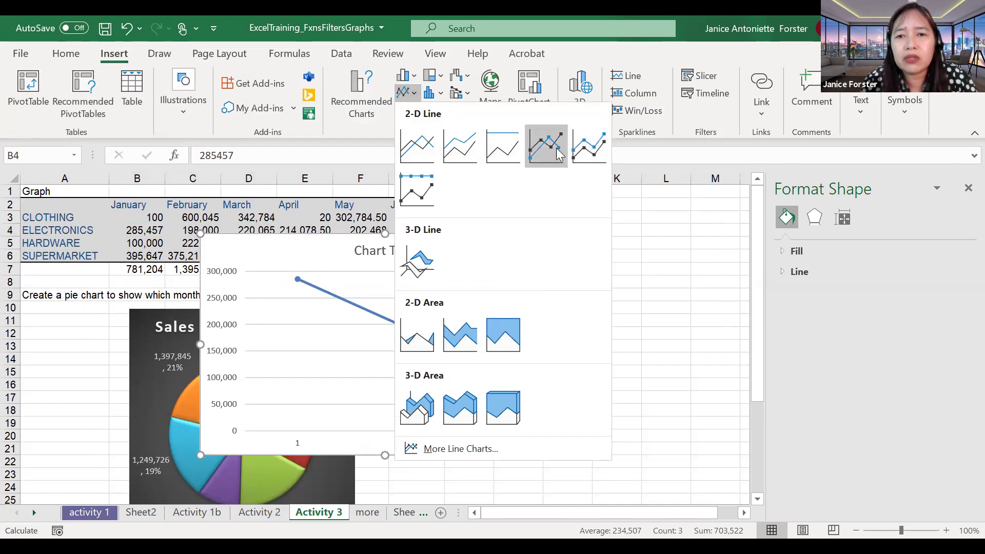
Step: Insert a line chart of B4:D4 and keep its basic line type after reviewing options
{"action": "left_click", "coordinate": [557, 149]}
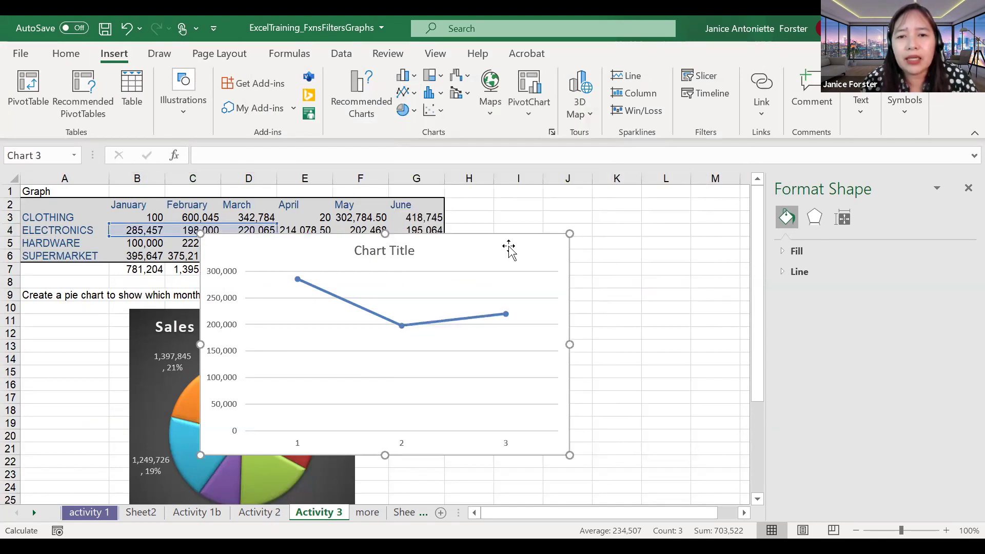
{"action": "left_click_drag", "start_coordinate": [621, 256], "coordinate": [652, 261]}
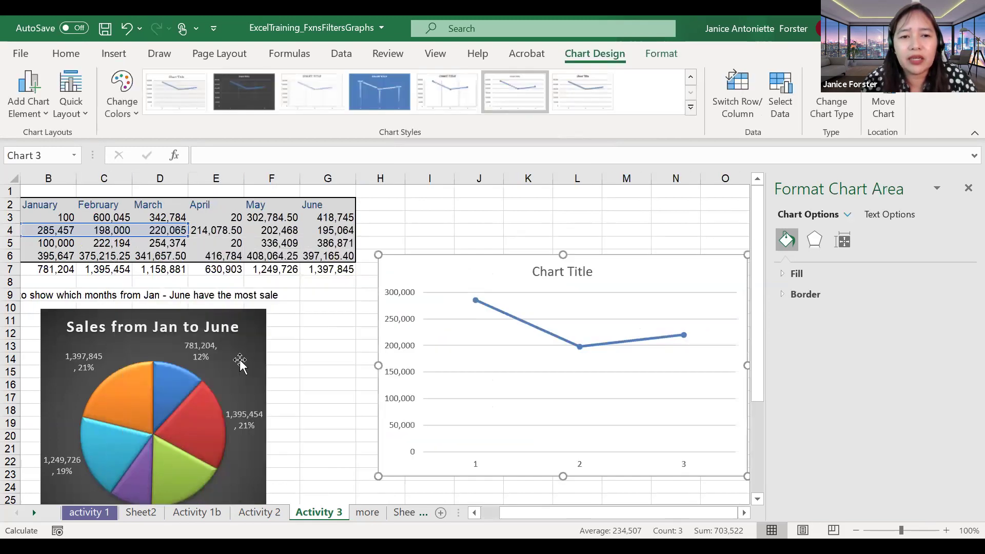
{"action": "left_click", "coordinate": [236, 358]}
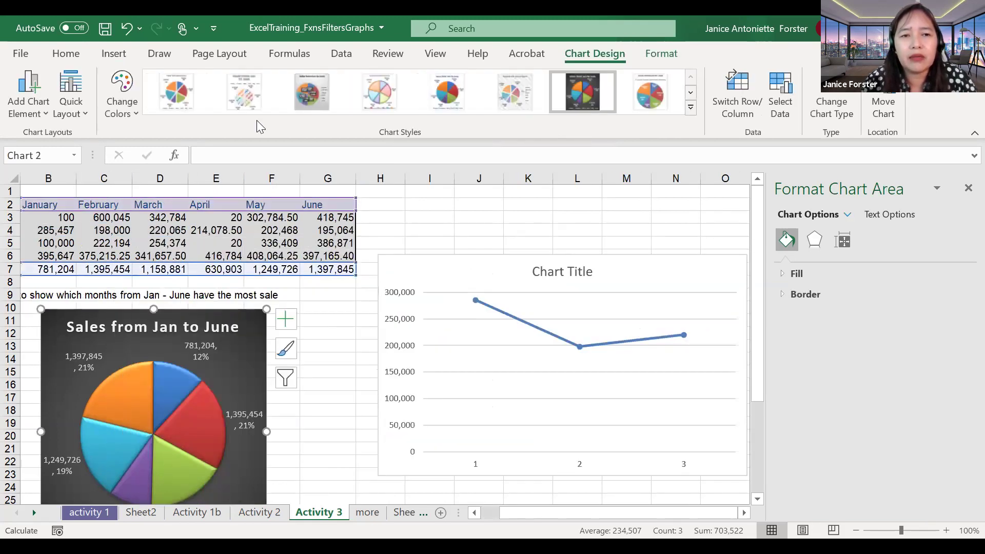
{"action": "left_click", "coordinate": [445, 265]}
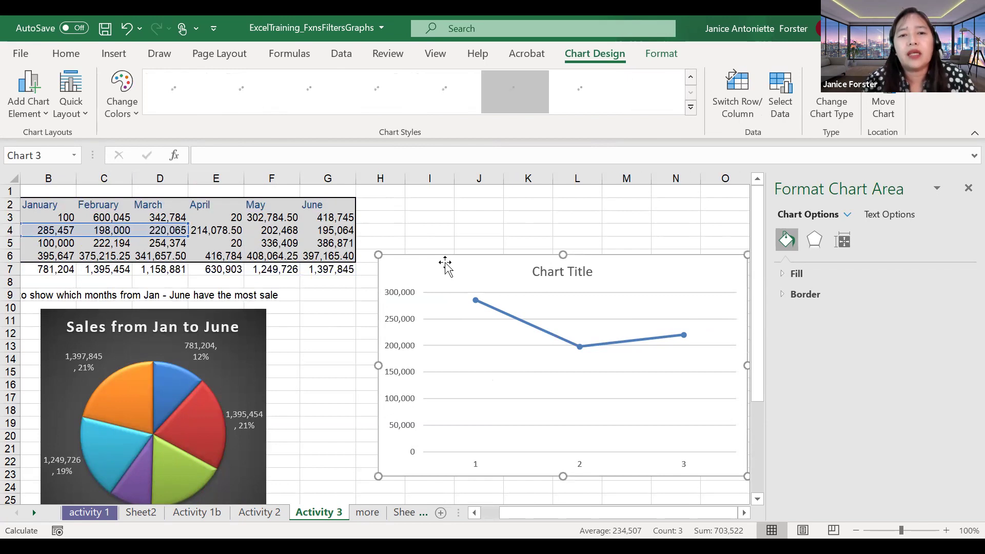
{"action": "left_click", "coordinate": [126, 54]}
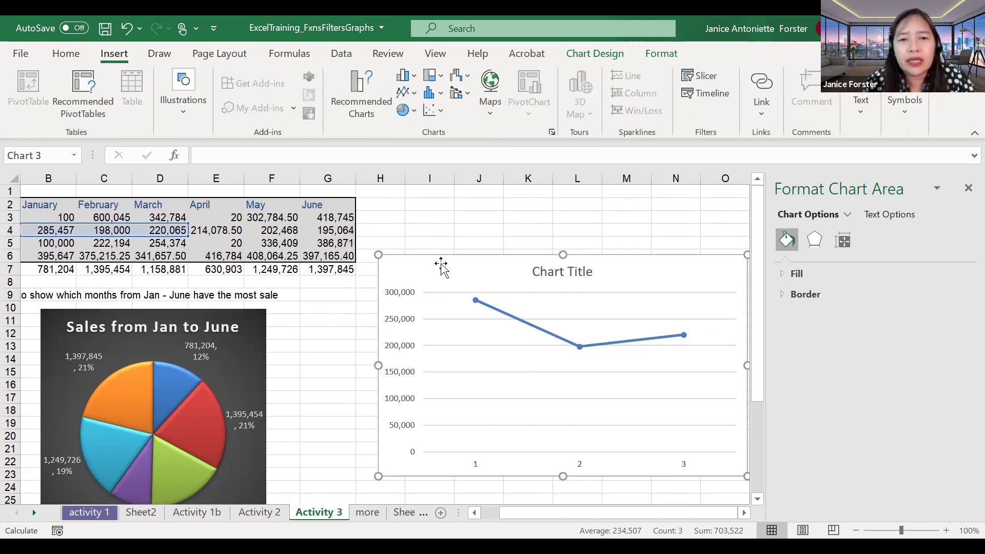
{"action": "left_click", "coordinate": [413, 98]}
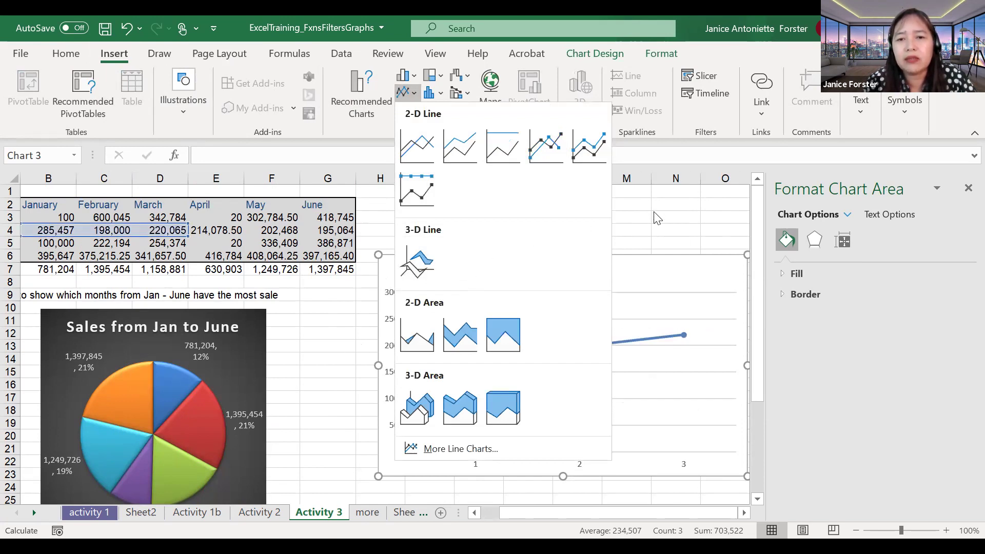
{"action": "key", "text": "Escape"}
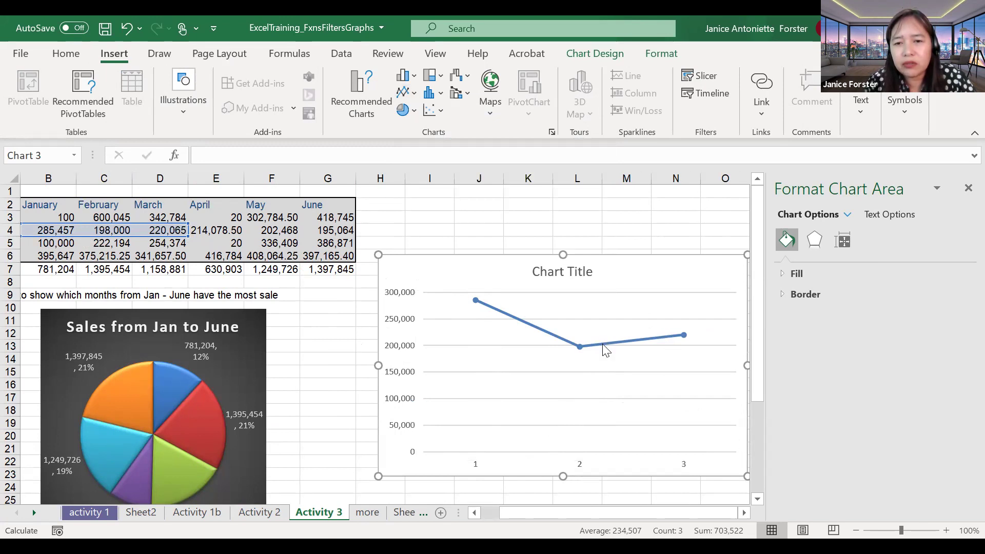
Step: Set the line chart's horizontal axis labels to B2:D2 (January–March) through Select Data
{"action": "mouse_move", "coordinate": [605, 351]}
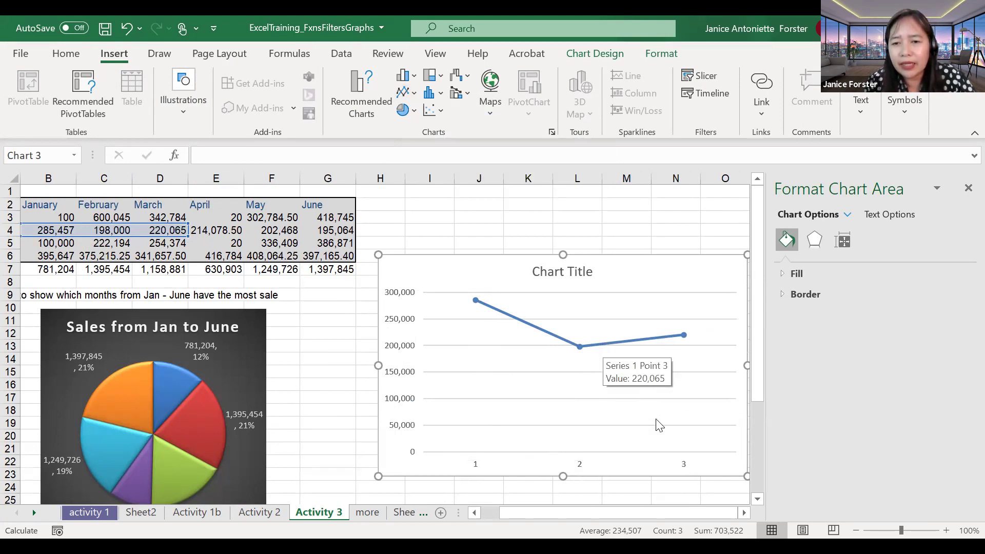
{"action": "right_click", "coordinate": [603, 345]}
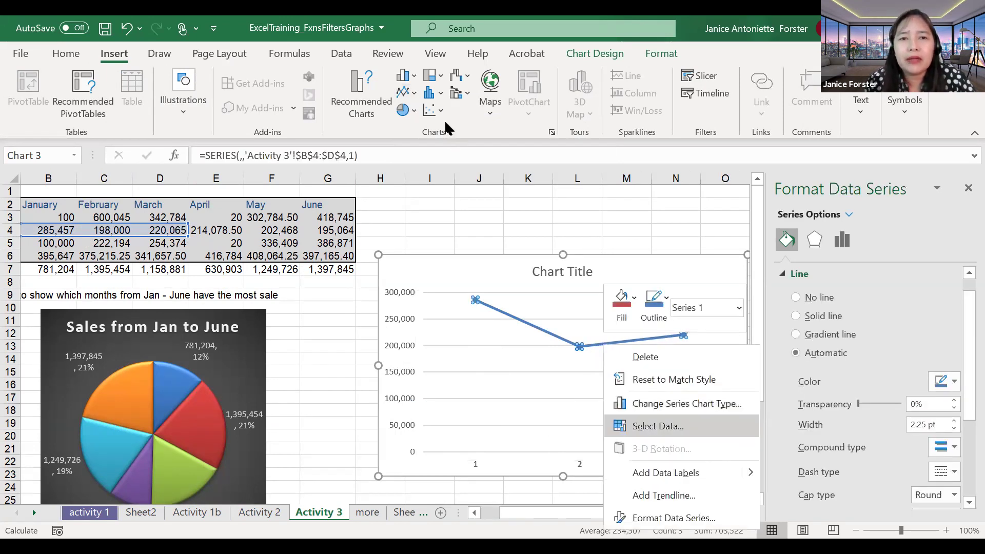
{"action": "key", "text": "Return"}
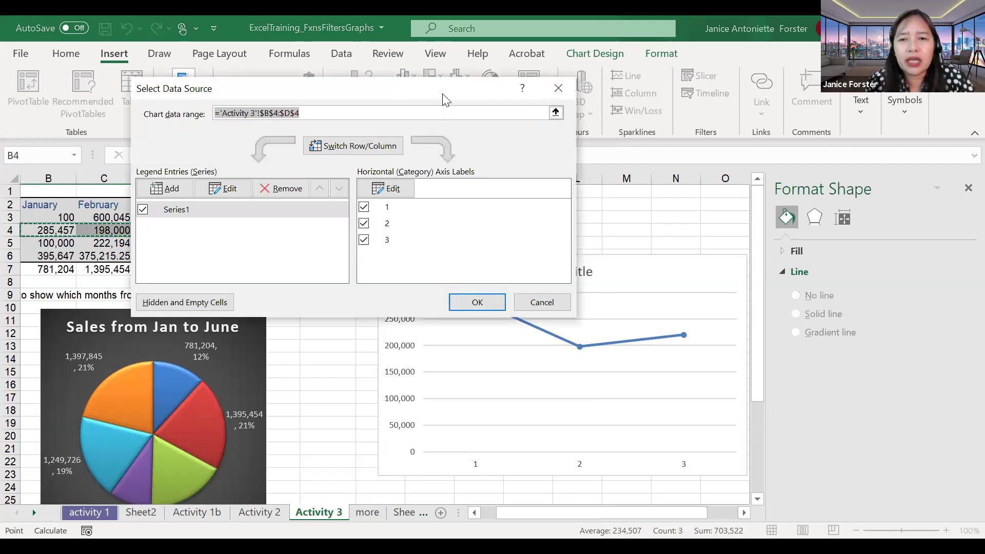
{"action": "left_click_drag", "start_coordinate": [445, 99], "coordinate": [715, 117]}
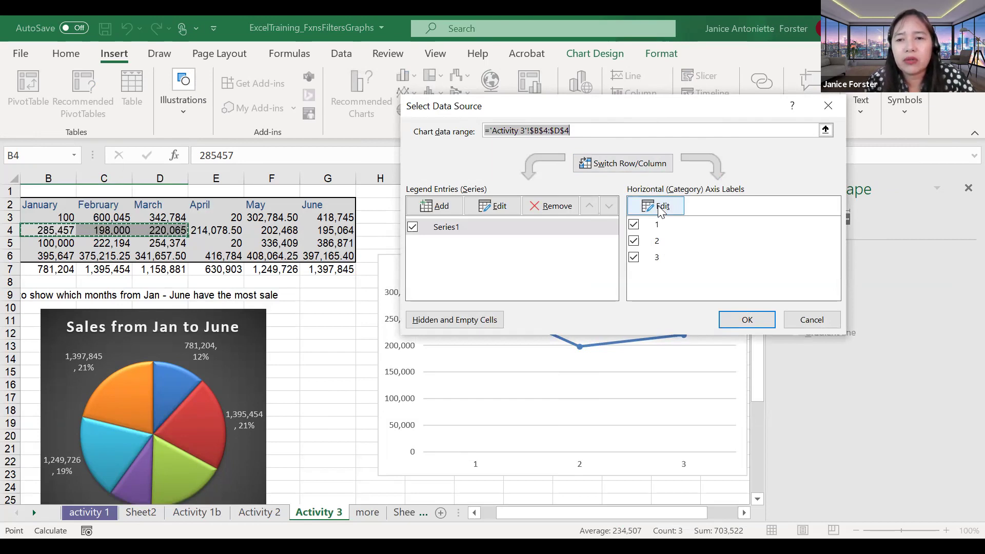
{"action": "left_click", "coordinate": [661, 207]}
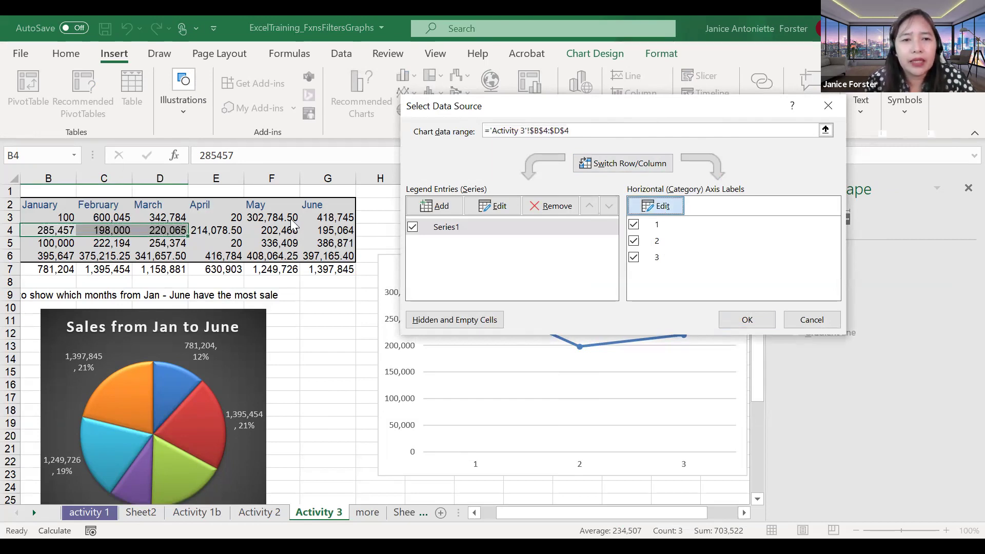
{"action": "left_click", "coordinate": [53, 204]}
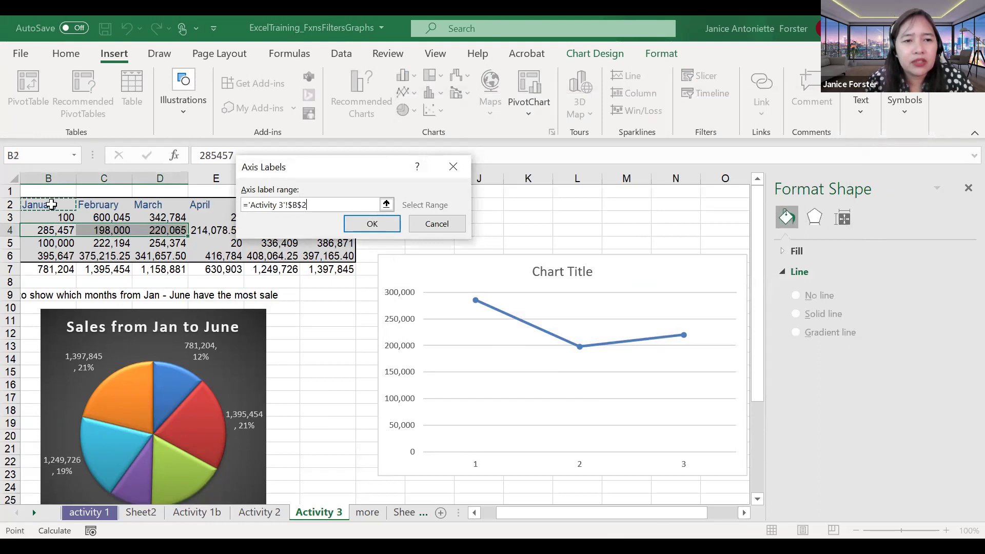
{"action": "left_click", "coordinate": [151, 204], "text": "shift"}
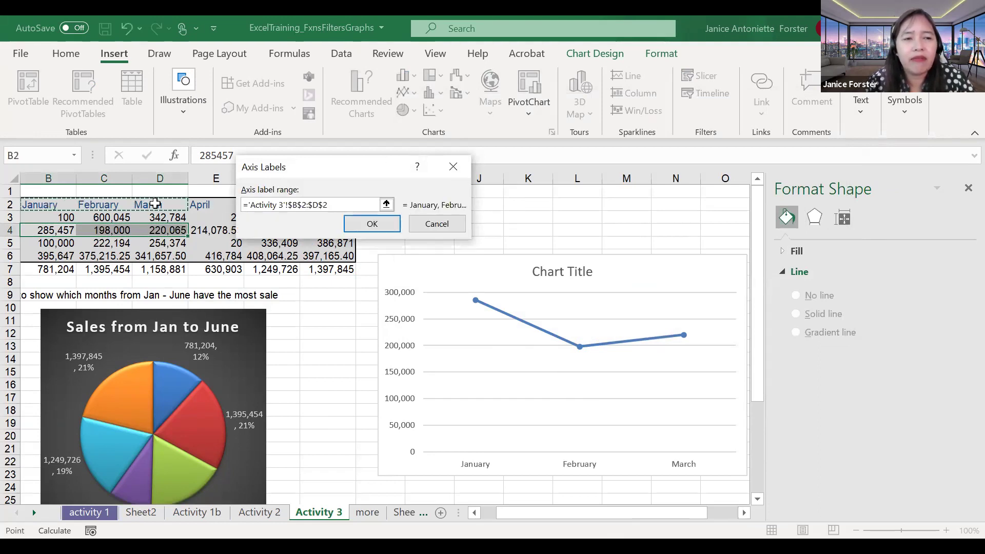
{"action": "left_click", "coordinate": [387, 223]}
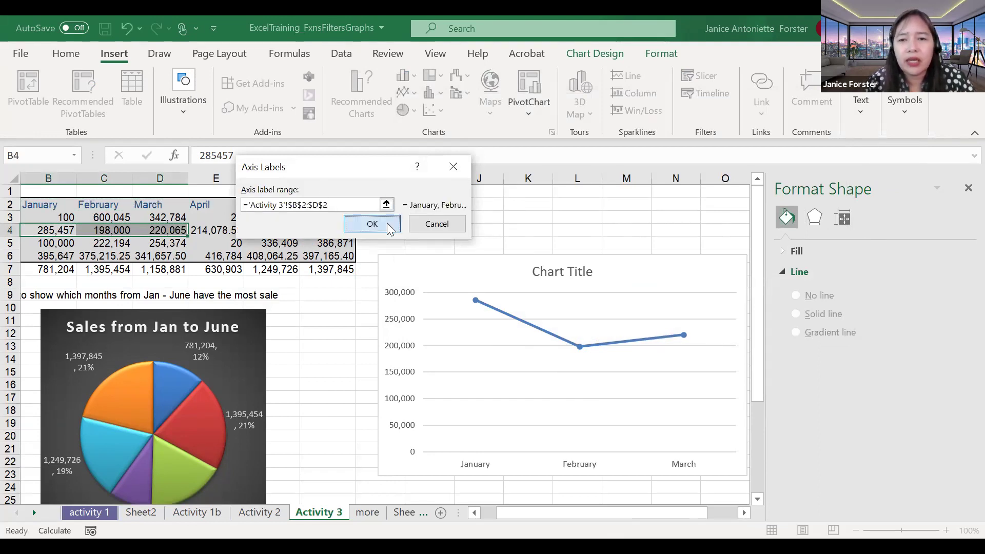
{"action": "key", "text": "Return"}
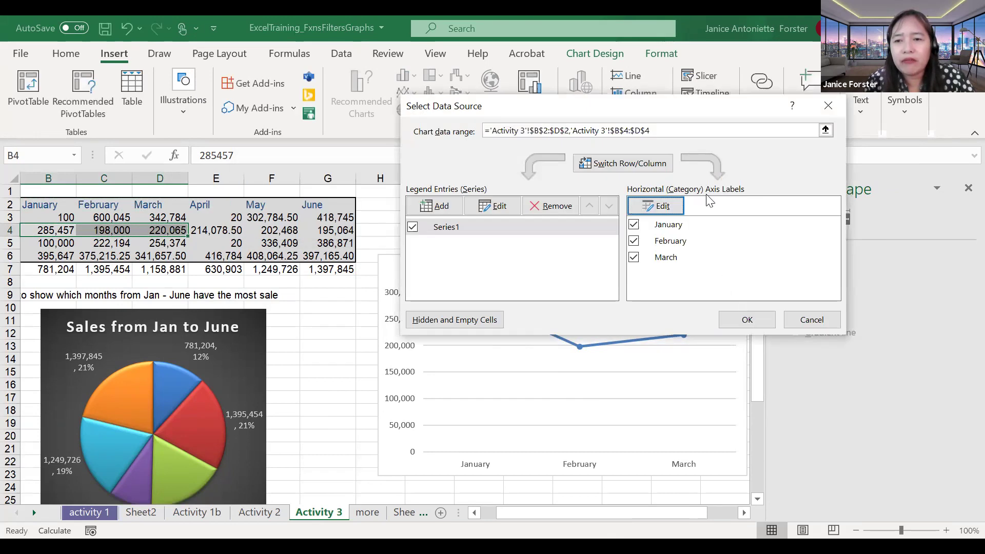
{"action": "left_click", "coordinate": [741, 324]}
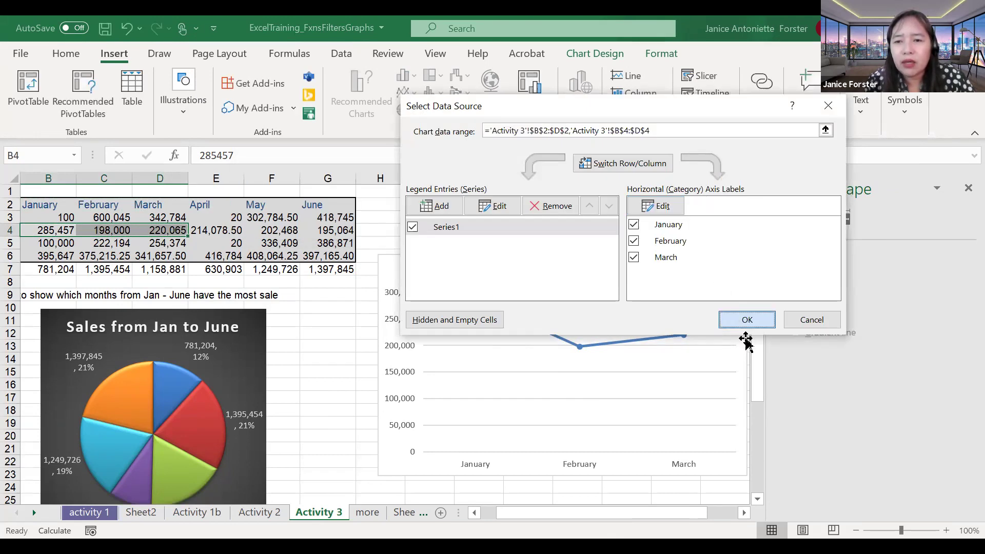
{"action": "scroll", "coordinate": [677, 402], "scroll_direction": "down", "scroll_amount": 1}
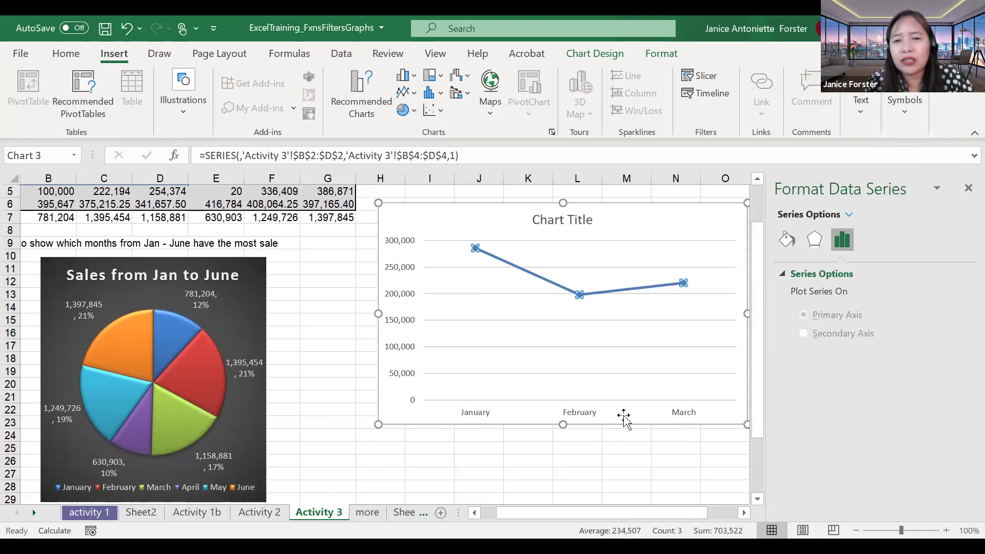
Step: Select the March data point, then bring up the plot area's menu to reach Select Data
{"action": "left_click", "coordinate": [662, 290]}
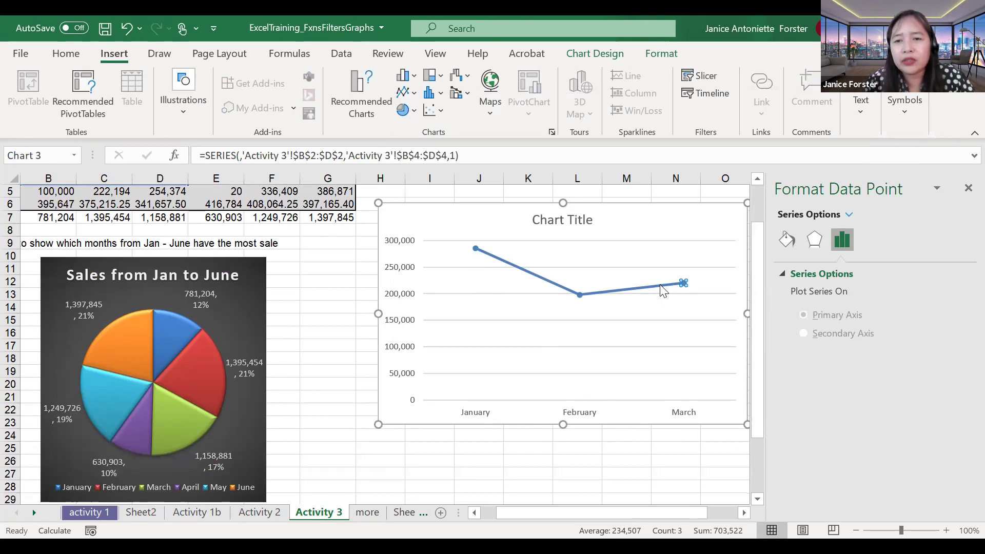
{"action": "key", "text": "shift+F10"}
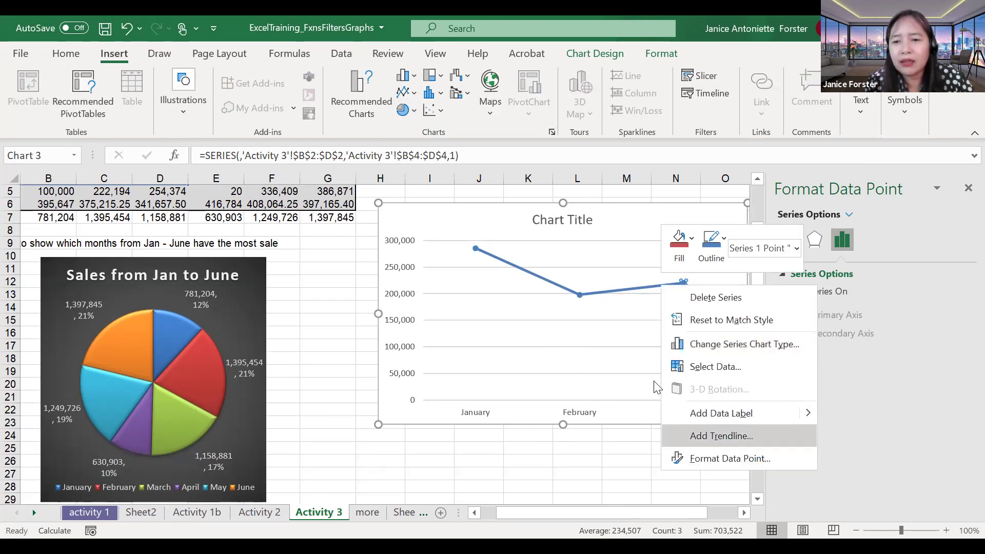
{"action": "key", "text": "Escape"}
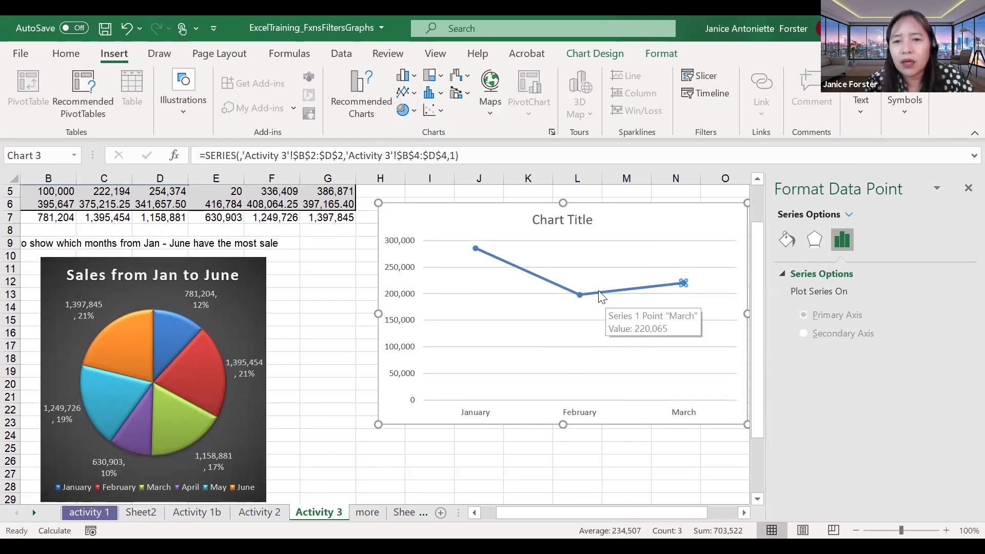
{"action": "right_click", "coordinate": [596, 304]}
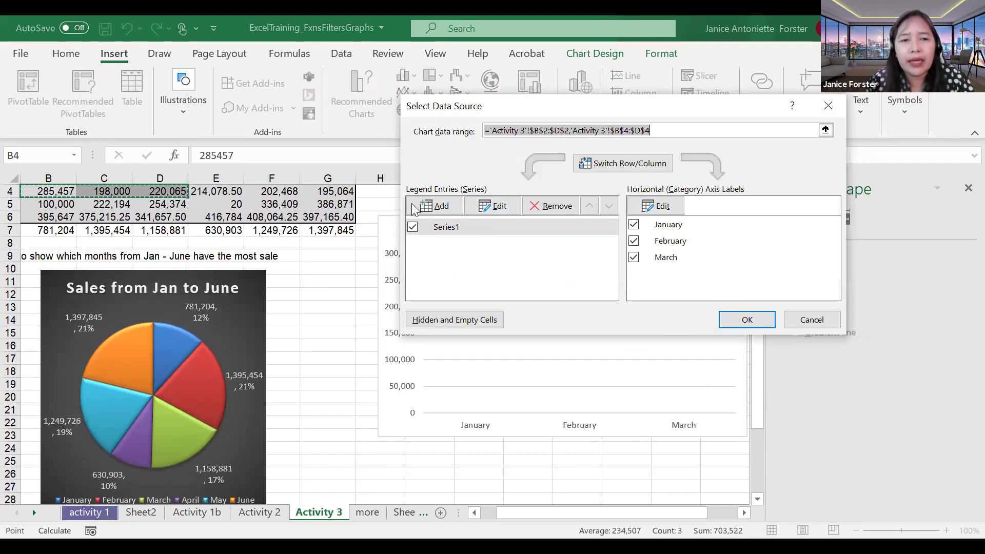
Step: Name Series1 from cell A4 (ELECTRONICS) and move the dialog off the chart
{"action": "left_click", "coordinate": [483, 204]}
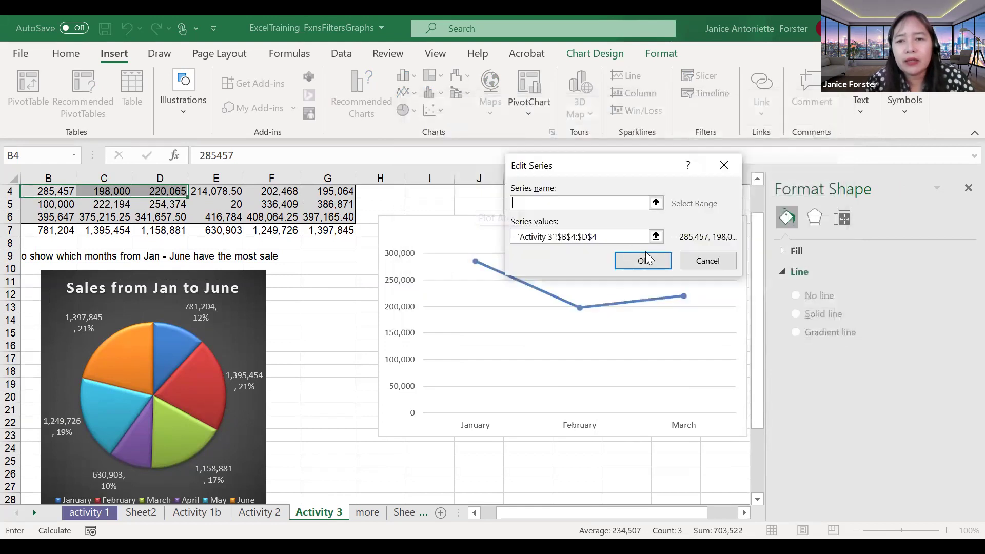
{"action": "left_click", "coordinate": [655, 237]}
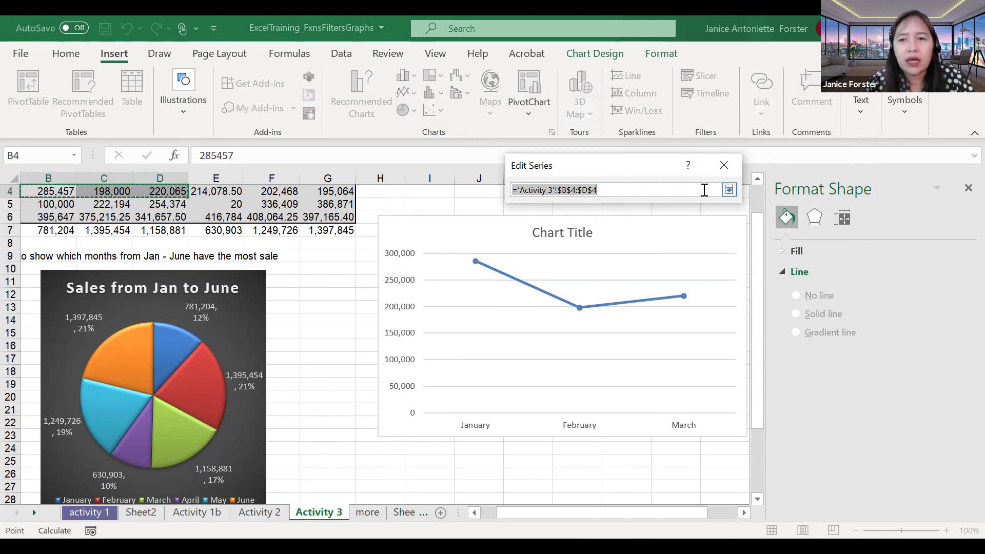
{"action": "left_click", "coordinate": [729, 190]}
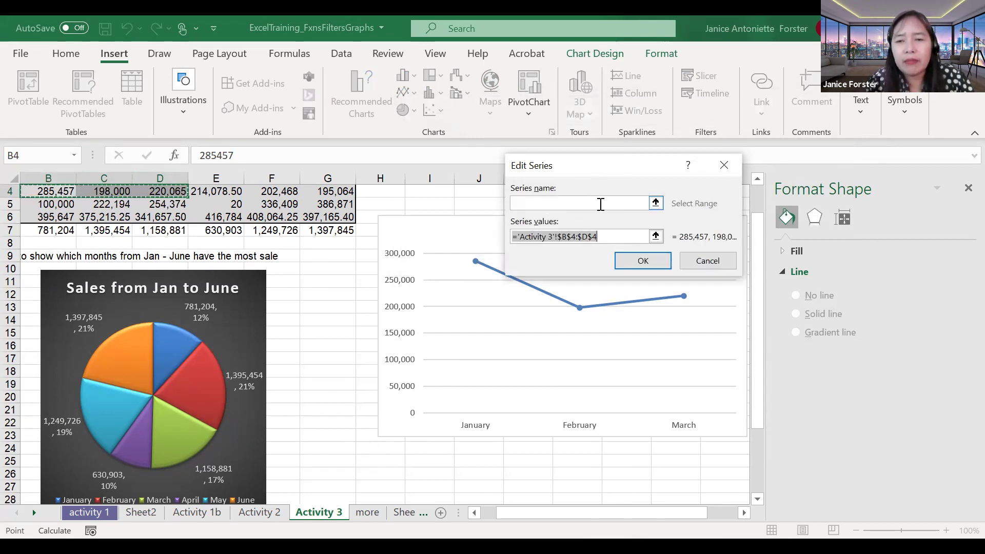
{"action": "left_click", "coordinate": [656, 203]}
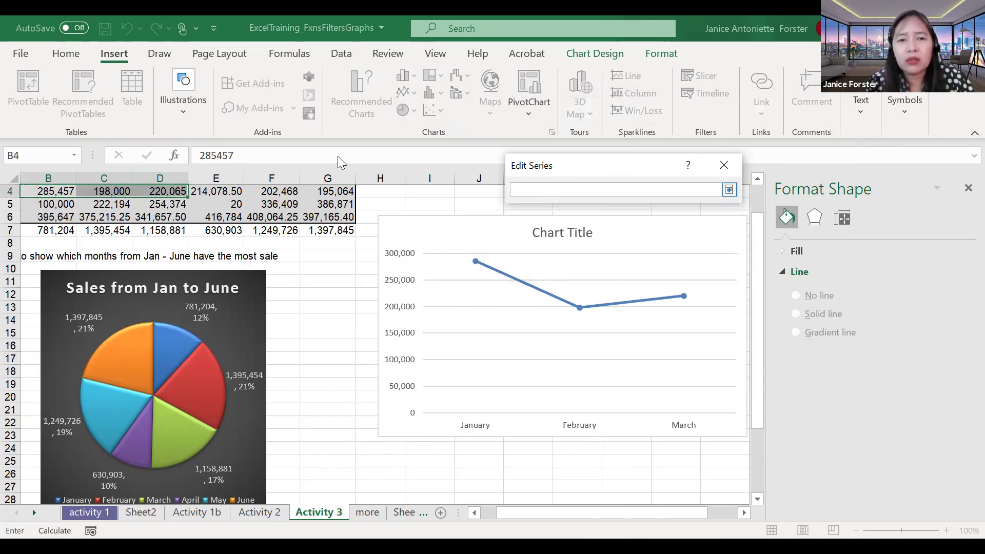
{"action": "left_click", "coordinate": [93, 204]}
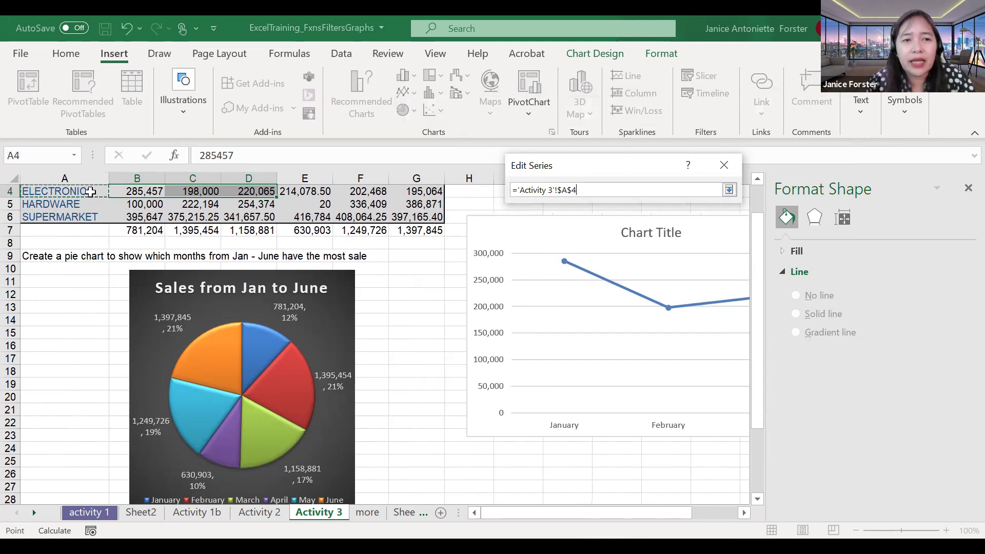
{"action": "left_click", "coordinate": [729, 191]}
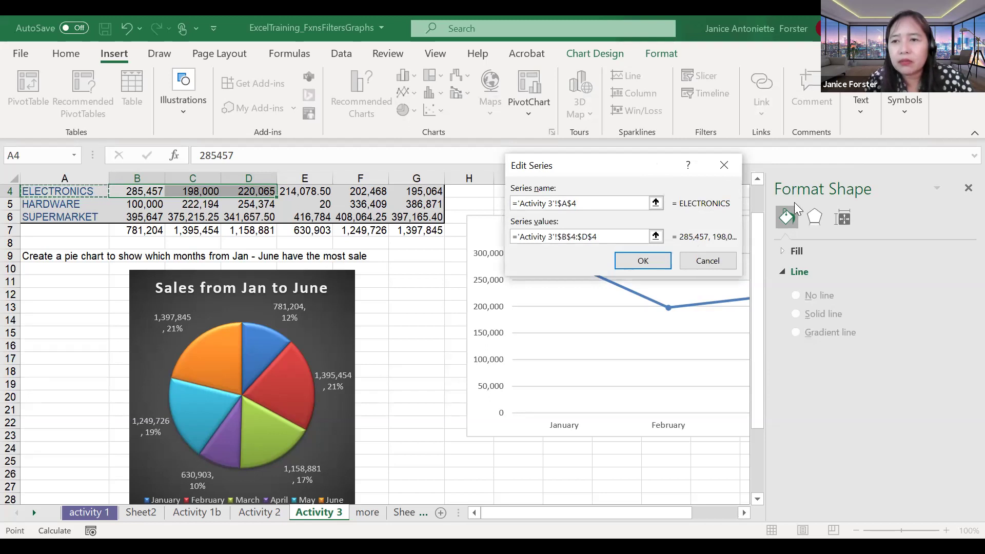
{"action": "left_click", "coordinate": [968, 188]}
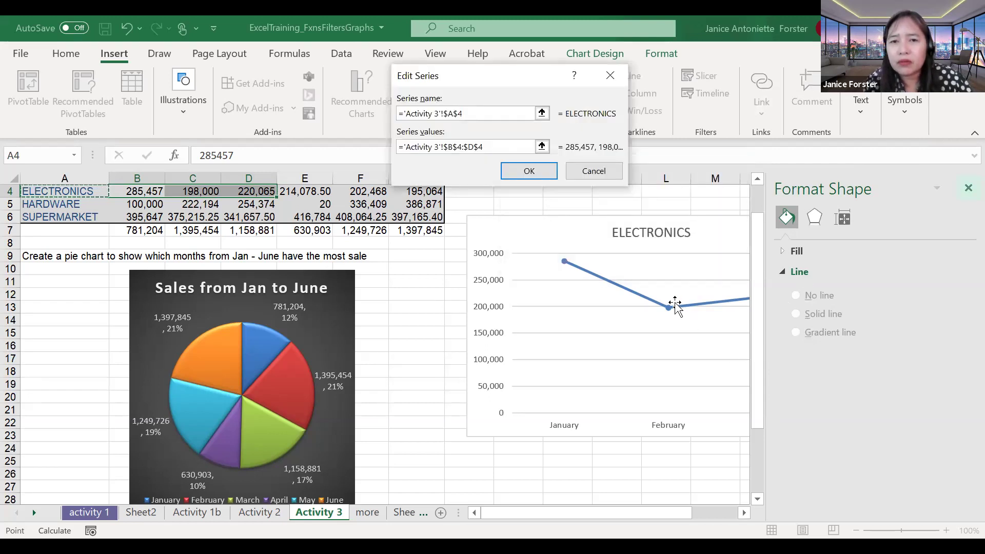
{"action": "left_click", "coordinate": [529, 171]}
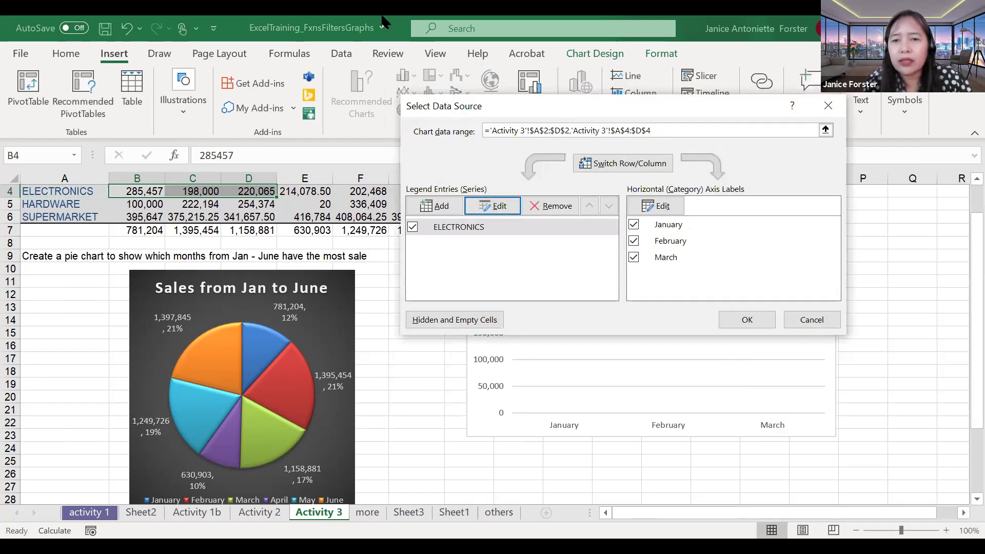
{"action": "left_click_drag", "start_coordinate": [498, 113], "coordinate": [585, 366]}
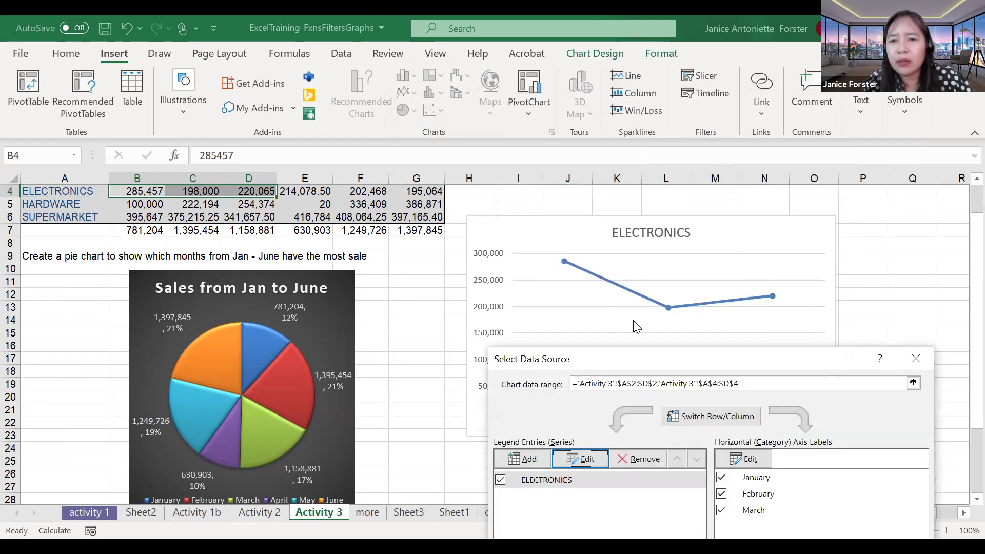
Step: Add a HARDWARE series named from A5 with values B5:D5 to the line chart
{"action": "left_click_drag", "start_coordinate": [691, 365], "coordinate": [628, 64]}
{"action": "left_click", "coordinate": [471, 162]}
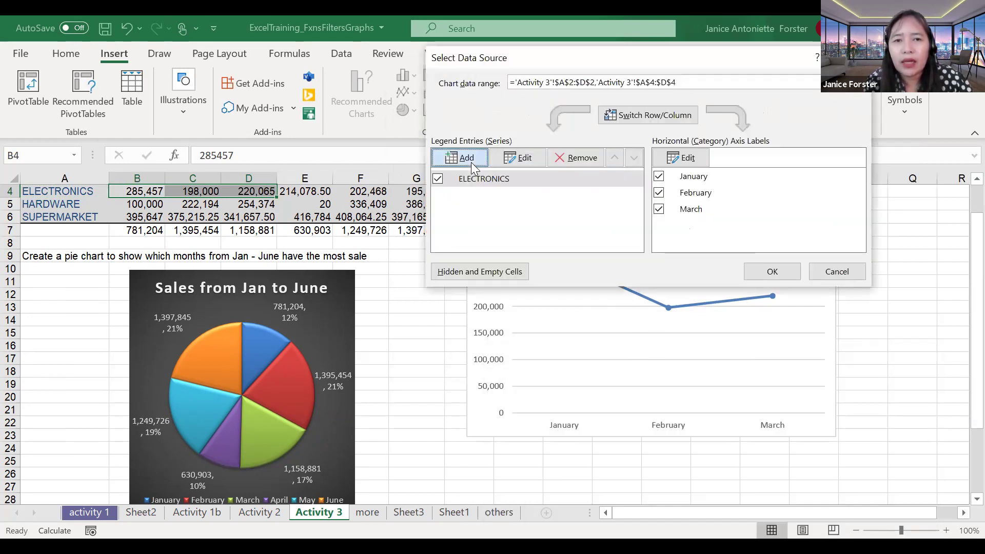
{"action": "left_click", "coordinate": [542, 113]}
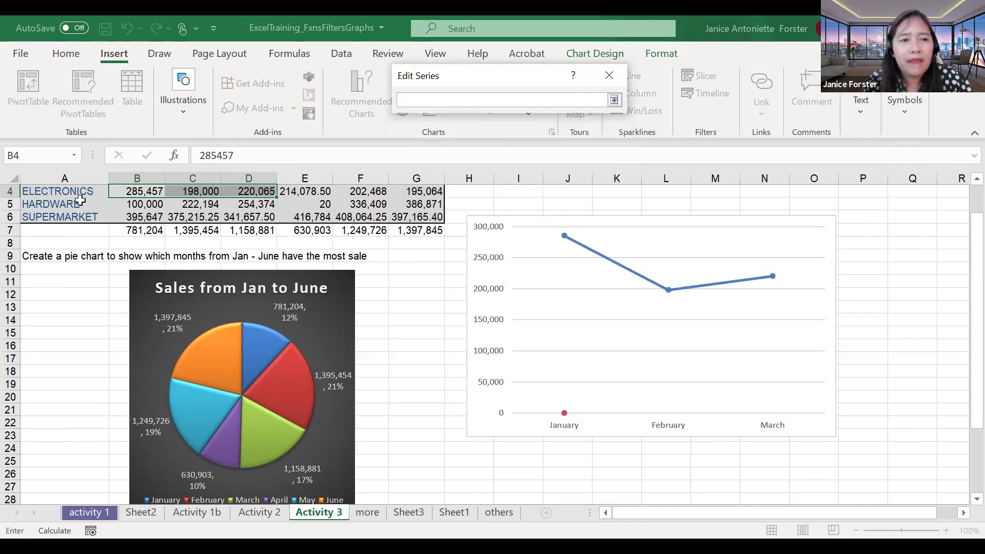
{"action": "left_click", "coordinate": [69, 204]}
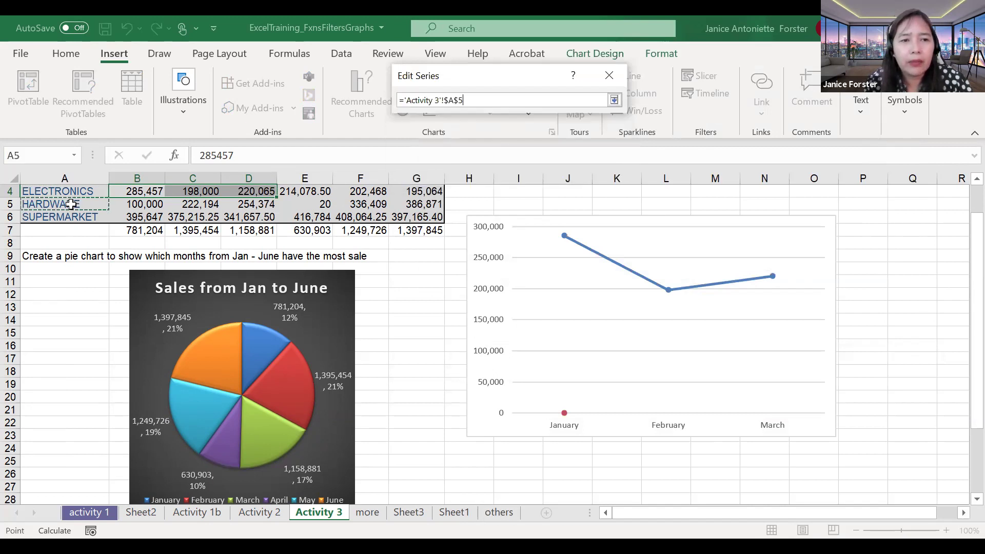
{"action": "left_click", "coordinate": [615, 101]}
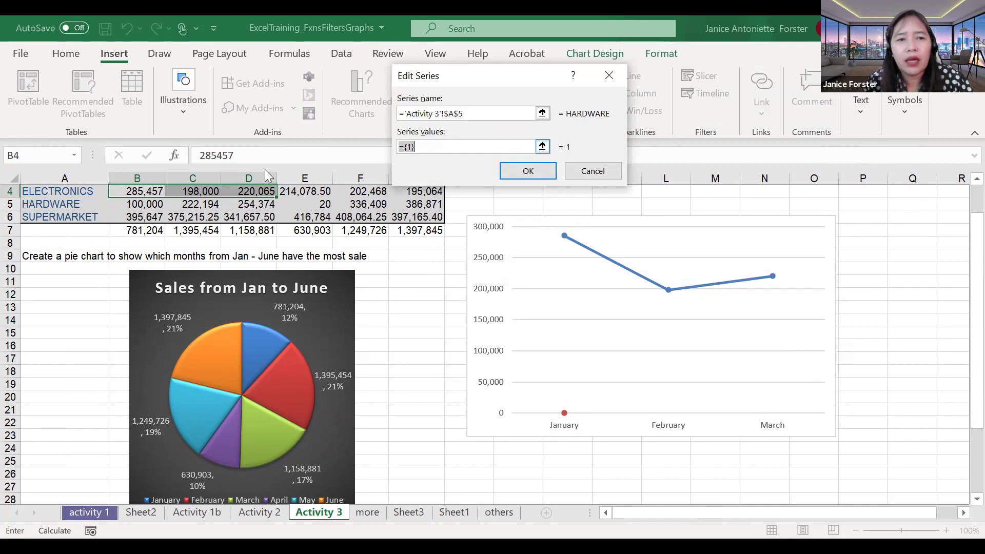
{"action": "left_click", "coordinate": [543, 147]}
{"action": "left_click_drag", "start_coordinate": [147, 204], "coordinate": [242, 208]}
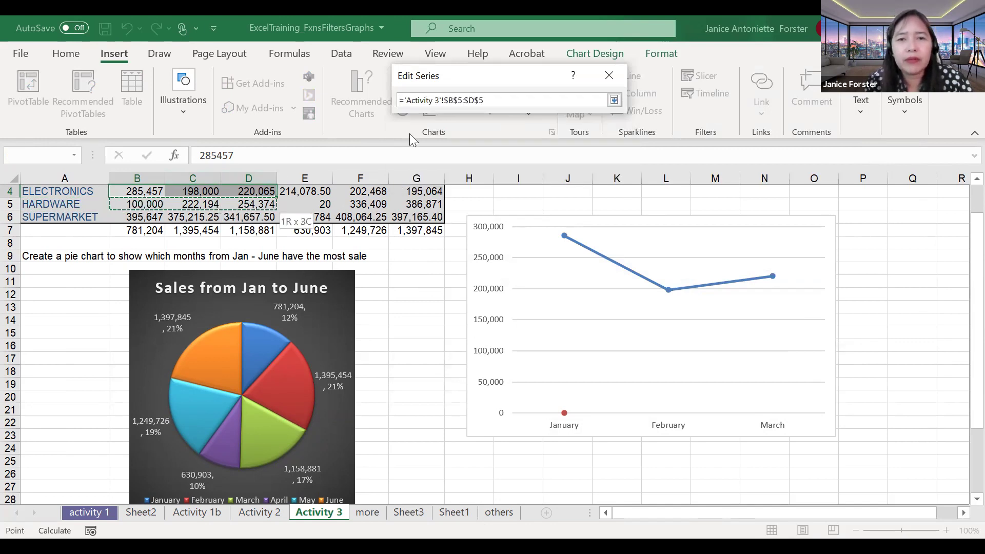
{"action": "left_click", "coordinate": [614, 100]}
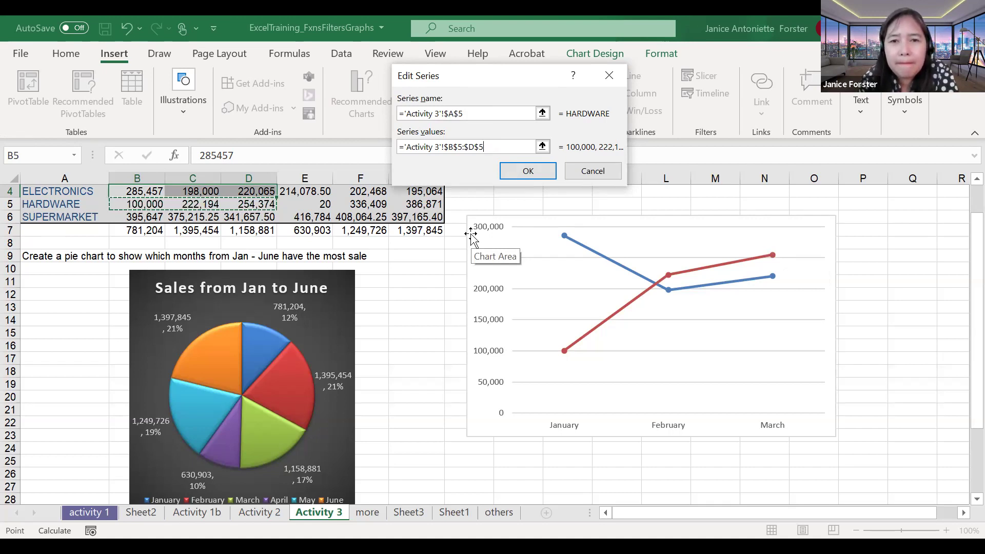
{"action": "left_click", "coordinate": [527, 174]}
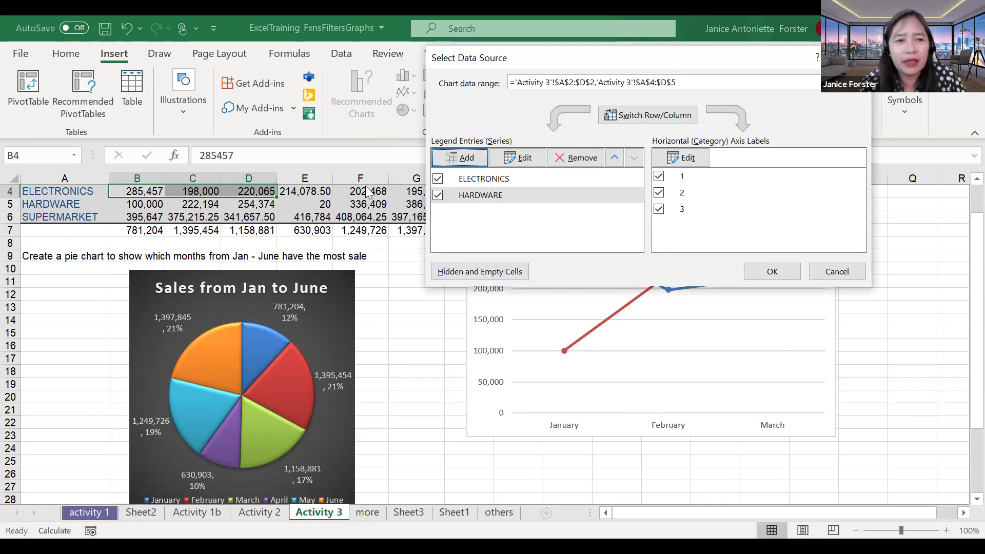
Step: Add a SUPERMARKET series named from A6 with values B6:D6 to the line chart
{"action": "left_click", "coordinate": [466, 159]}
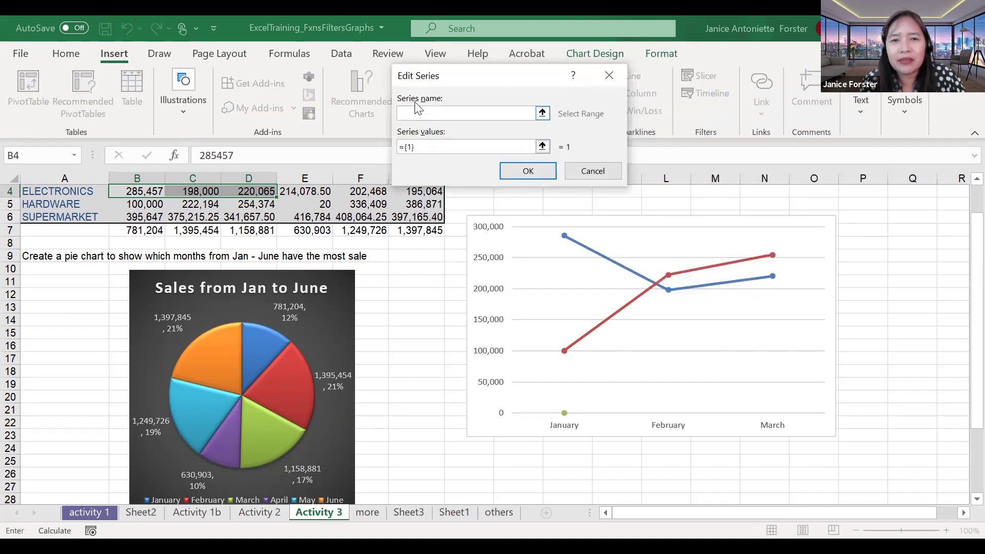
{"action": "left_click", "coordinate": [426, 148]}
{"action": "left_click", "coordinate": [422, 112]}
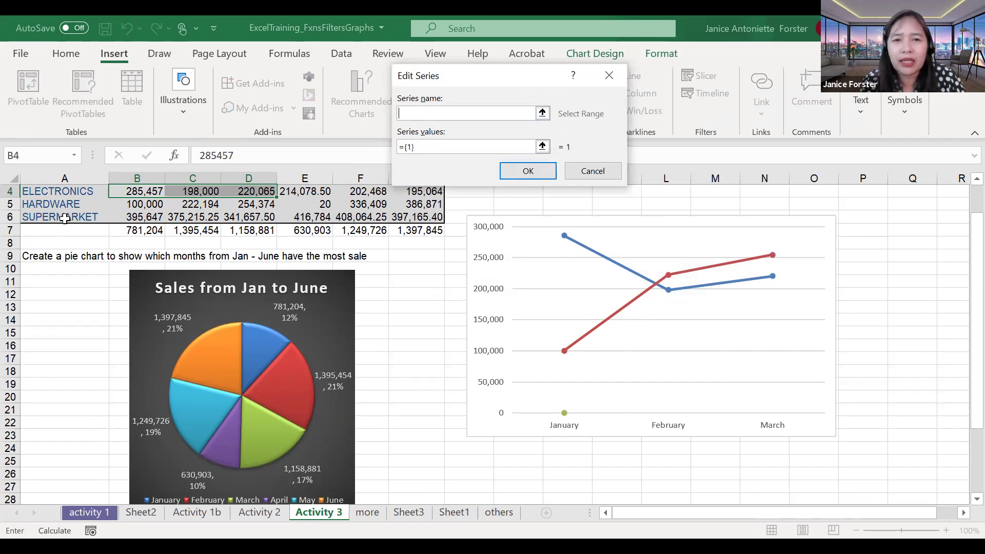
{"action": "left_click", "coordinate": [546, 114]}
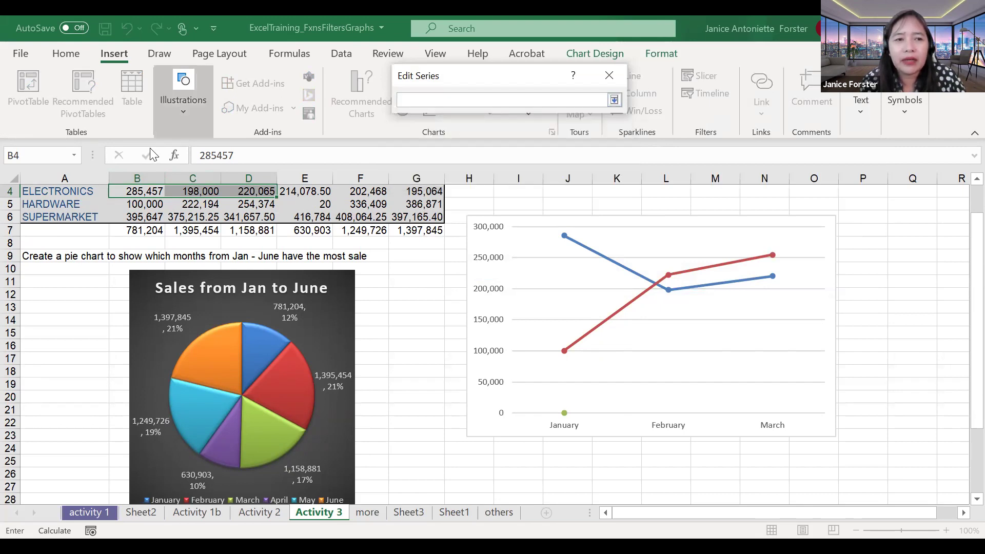
{"action": "left_click", "coordinate": [81, 217]}
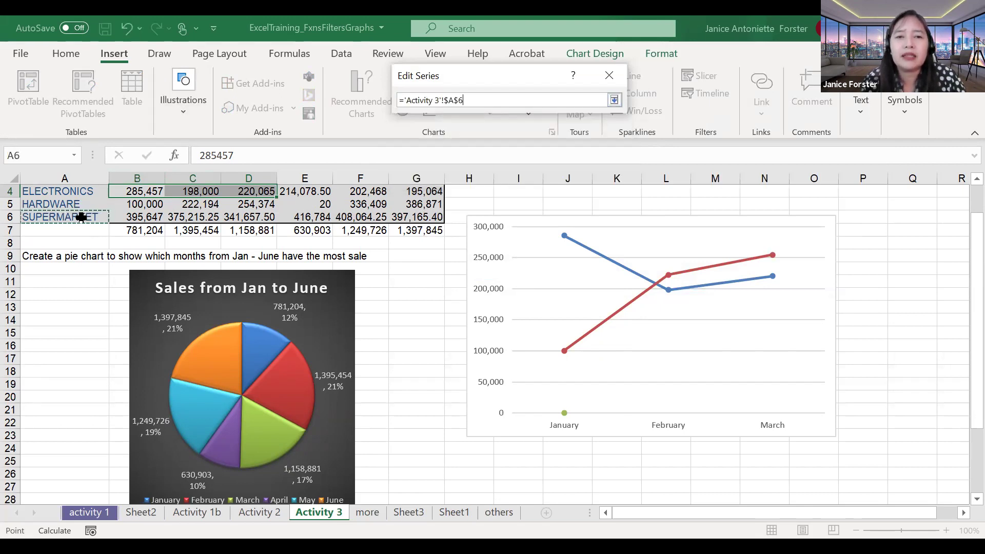
{"action": "left_click", "coordinate": [614, 100]}
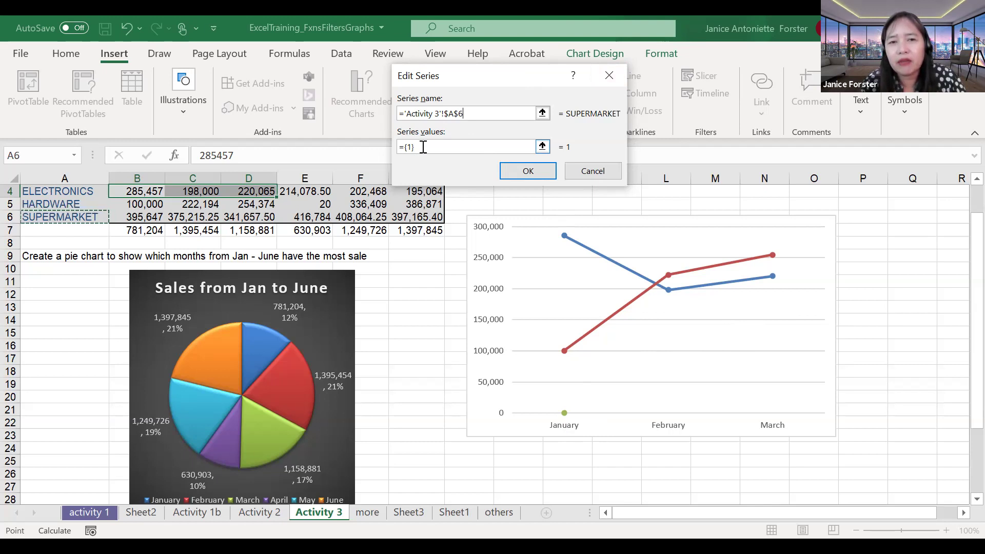
{"action": "key", "text": "Tab"}
{"action": "left_click", "coordinate": [542, 147]}
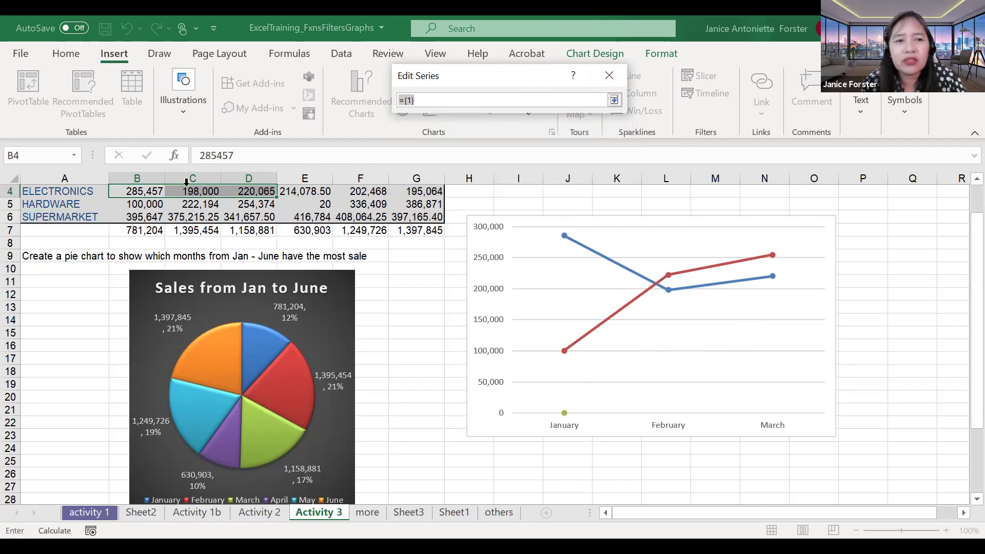
{"action": "left_click", "coordinate": [129, 218]}
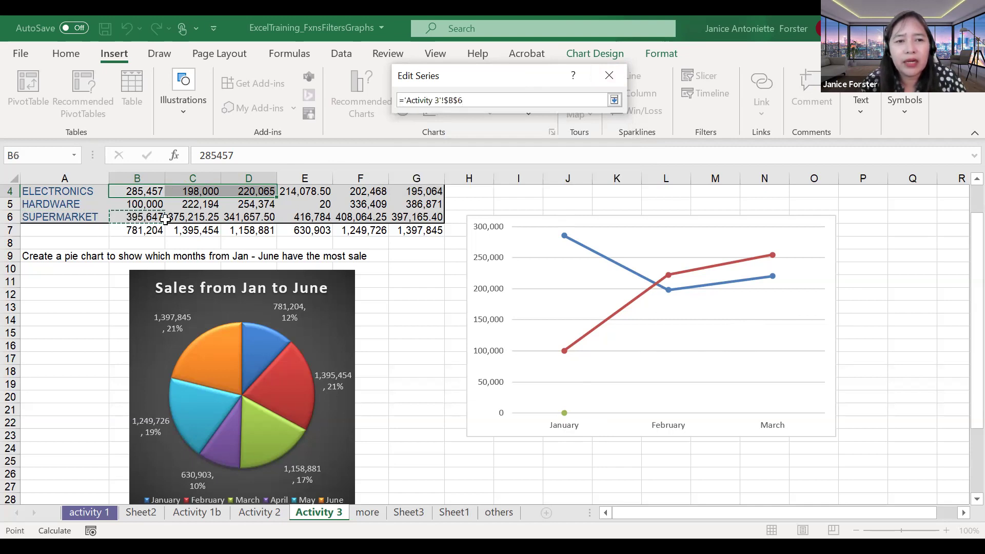
{"action": "left_click_drag", "start_coordinate": [164, 219], "coordinate": [240, 216]}
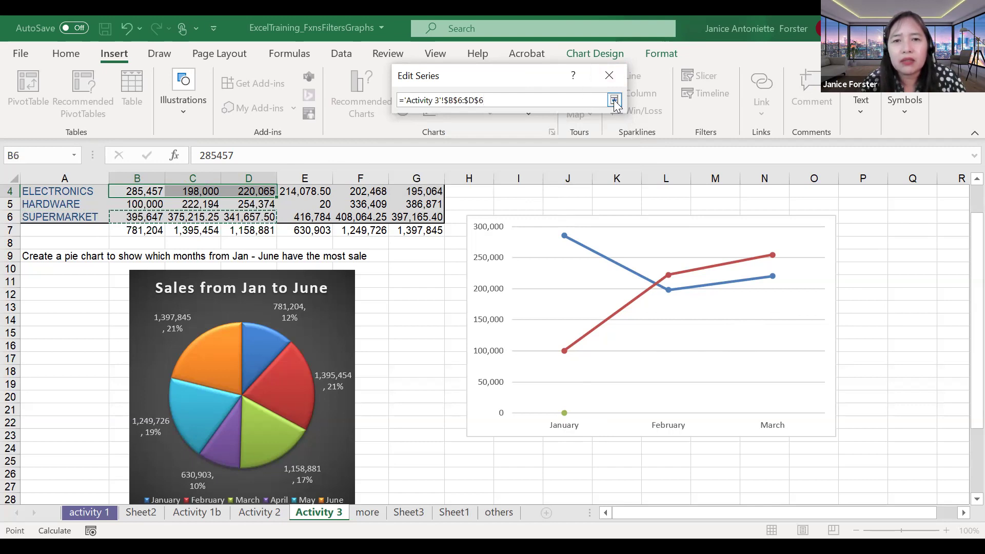
{"action": "key", "text": "Return"}
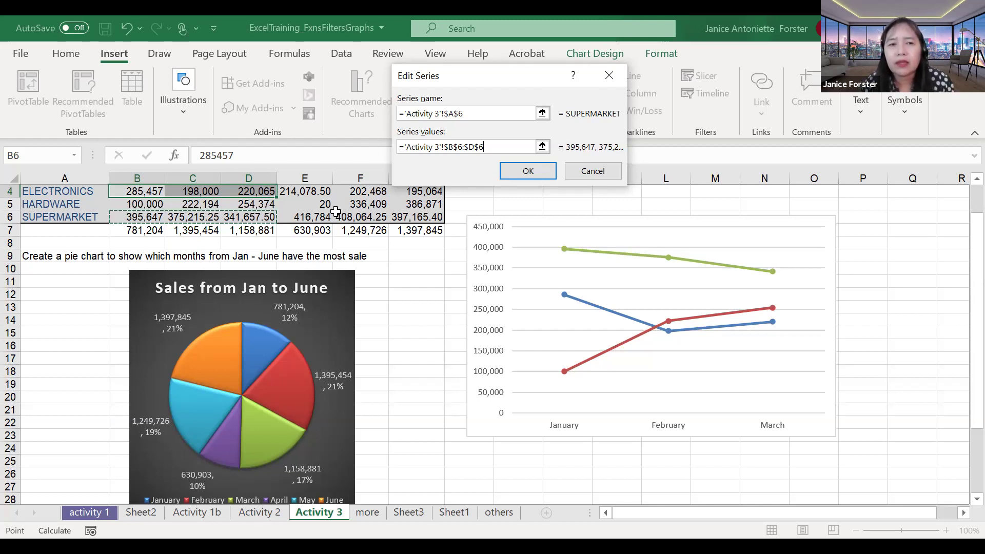
{"action": "left_click", "coordinate": [507, 177]}
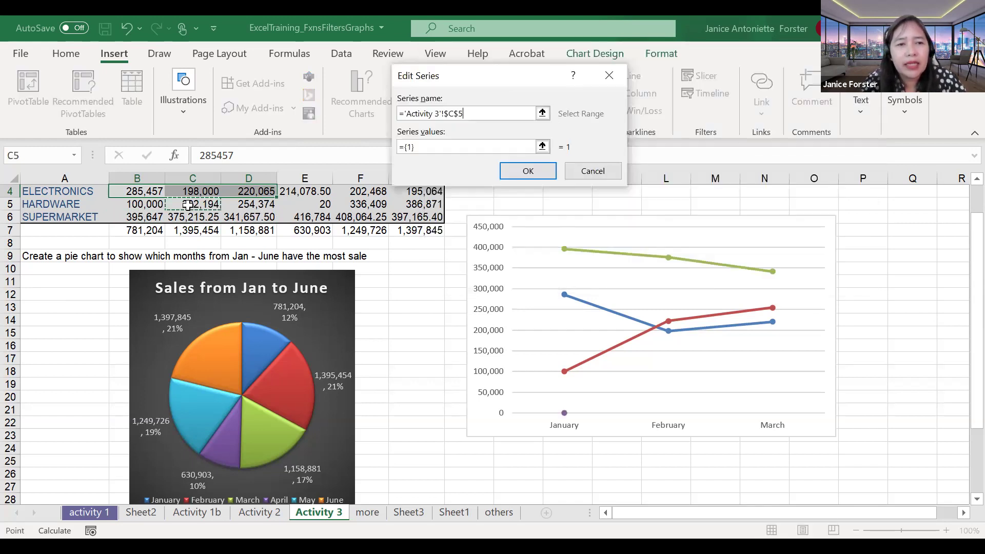
Step: Add a CLOTHING series named from A3, with its values mistakenly set to J4
{"action": "key", "text": "Up"}
{"action": "key", "text": "Up"}
{"action": "key", "text": "Up"}
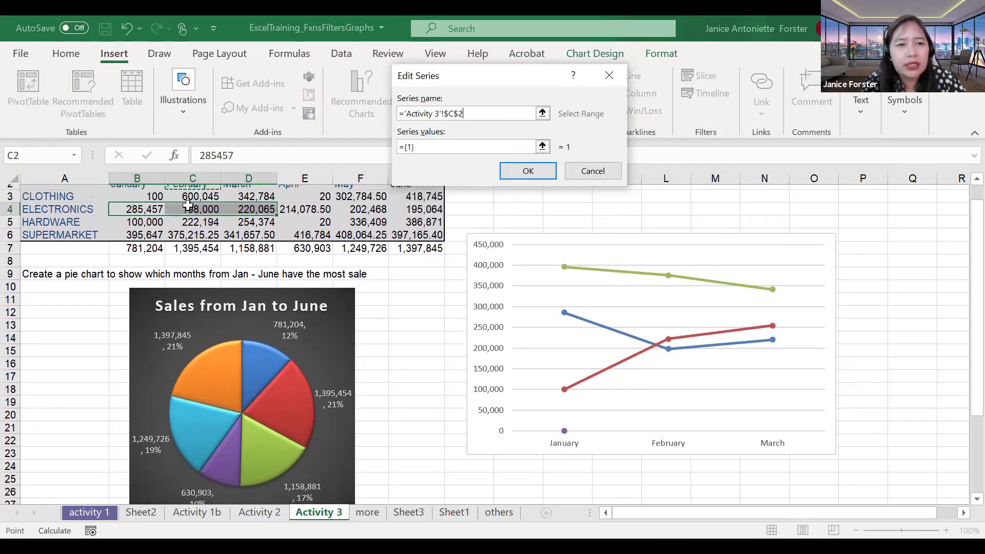
{"action": "left_click", "coordinate": [85, 206]}
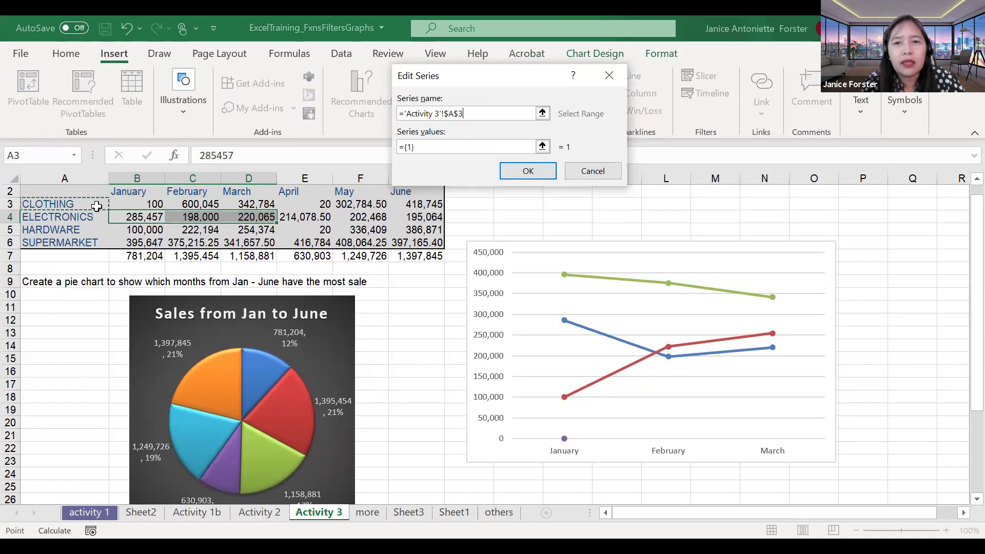
{"action": "left_click", "coordinate": [543, 146]}
{"action": "left_click", "coordinate": [156, 203]}
{"action": "left_click_drag", "start_coordinate": [164, 202], "coordinate": [258, 202]}
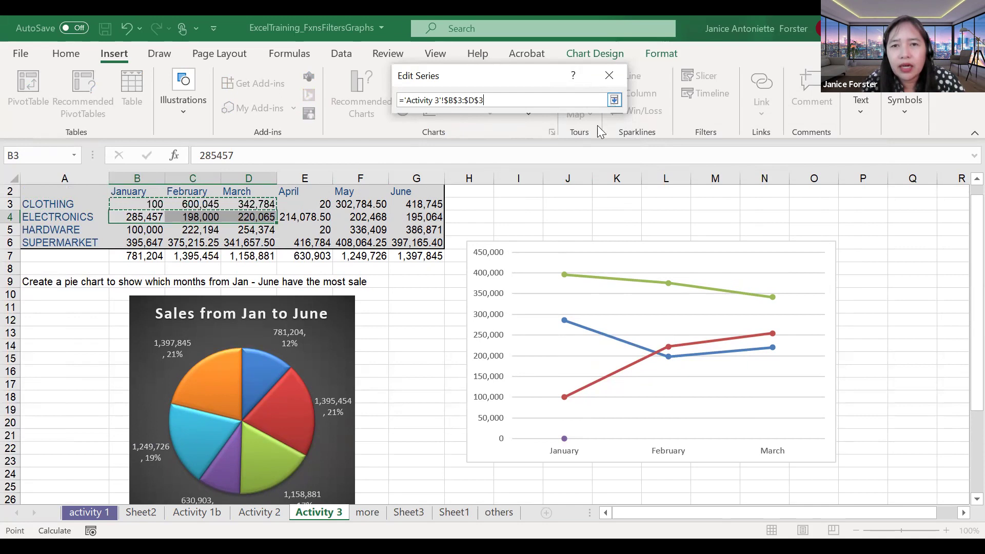
{"action": "left_click", "coordinate": [562, 221]}
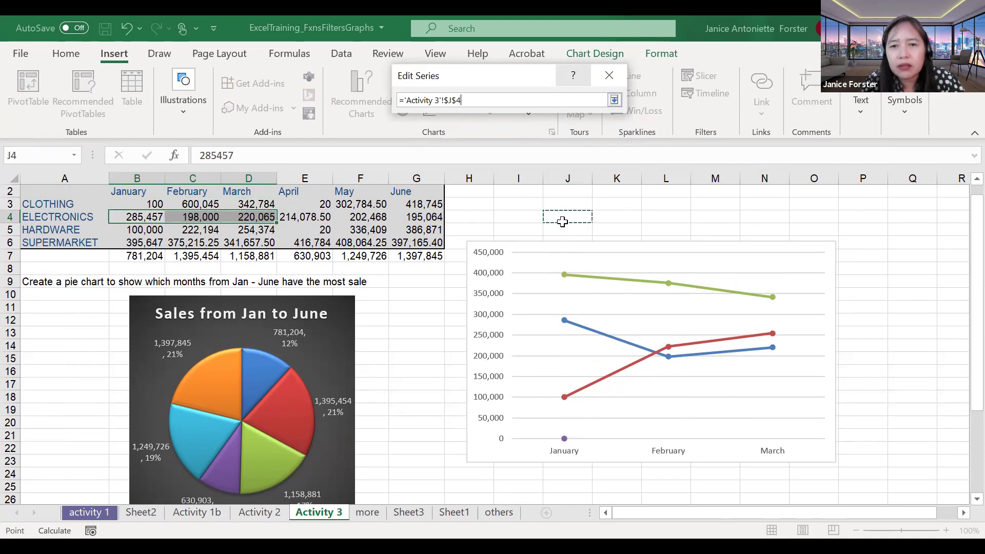
{"action": "left_click", "coordinate": [615, 100]}
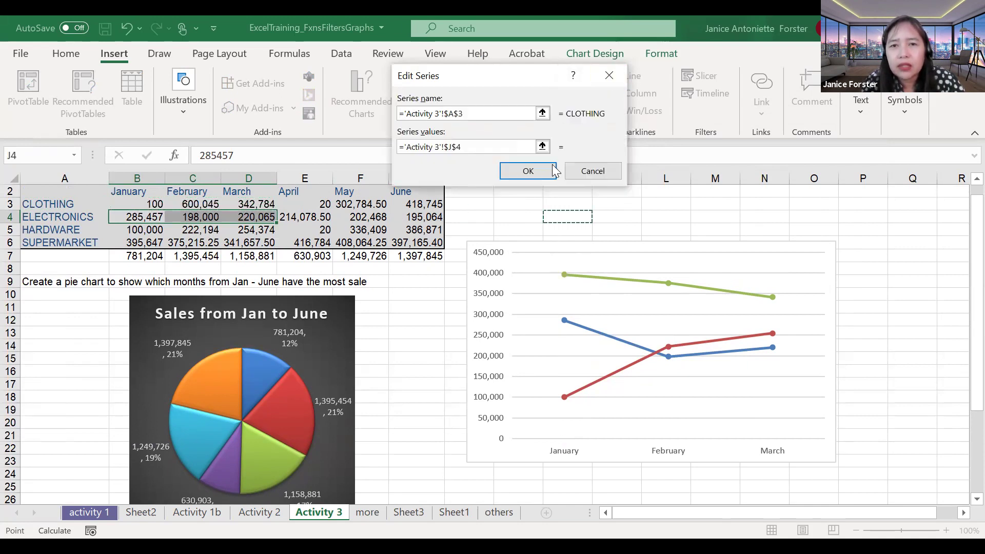
{"action": "left_click", "coordinate": [528, 171]}
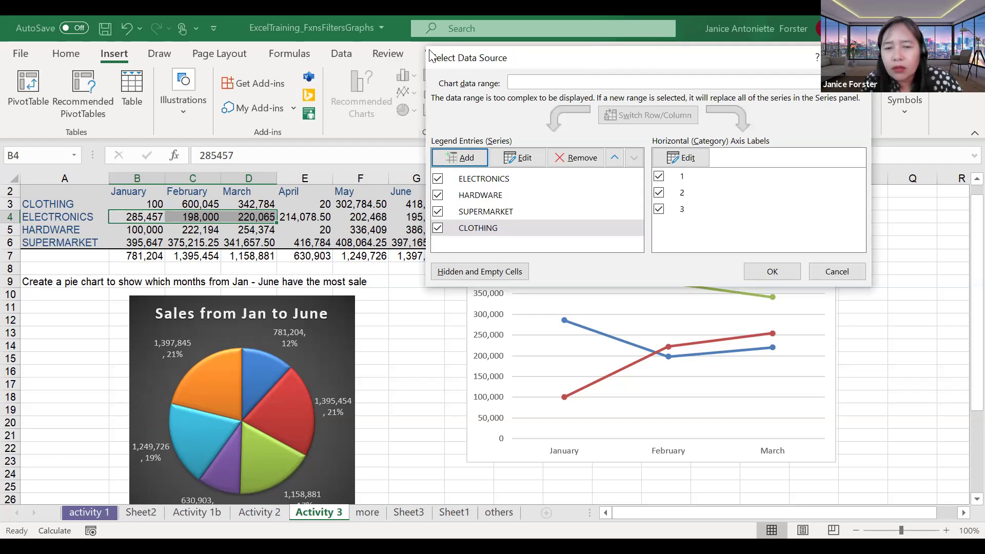
Step: Correct the CLOTHING series values to B3:D3 and apply the four-series chart data
{"action": "left_click_drag", "start_coordinate": [430, 56], "coordinate": [136, 52]}
{"action": "left_click", "coordinate": [229, 159]}
{"action": "left_click", "coordinate": [542, 146]}
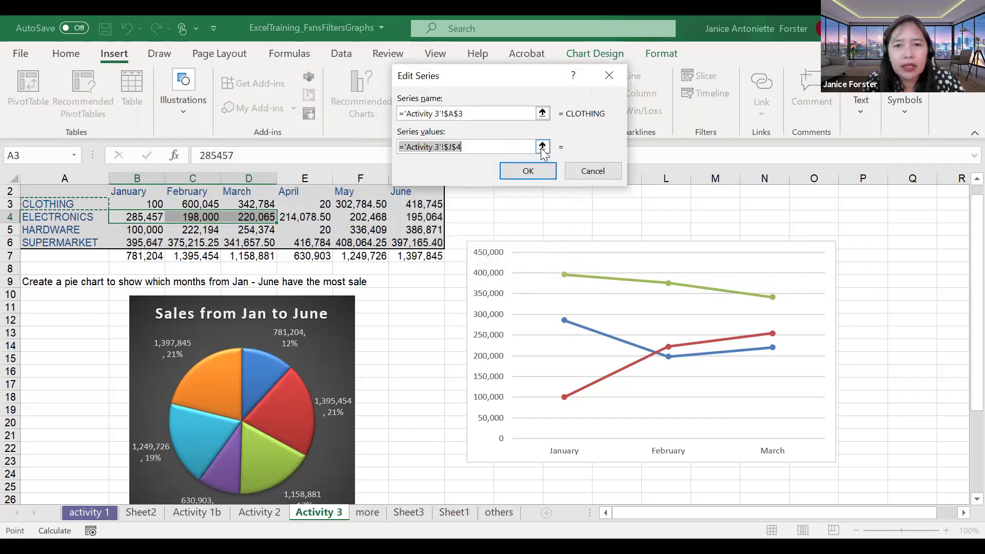
{"action": "left_click", "coordinate": [543, 147]}
{"action": "left_click", "coordinate": [127, 205]}
{"action": "left_click_drag", "start_coordinate": [162, 205], "coordinate": [250, 205]}
{"action": "left_click", "coordinate": [613, 101]}
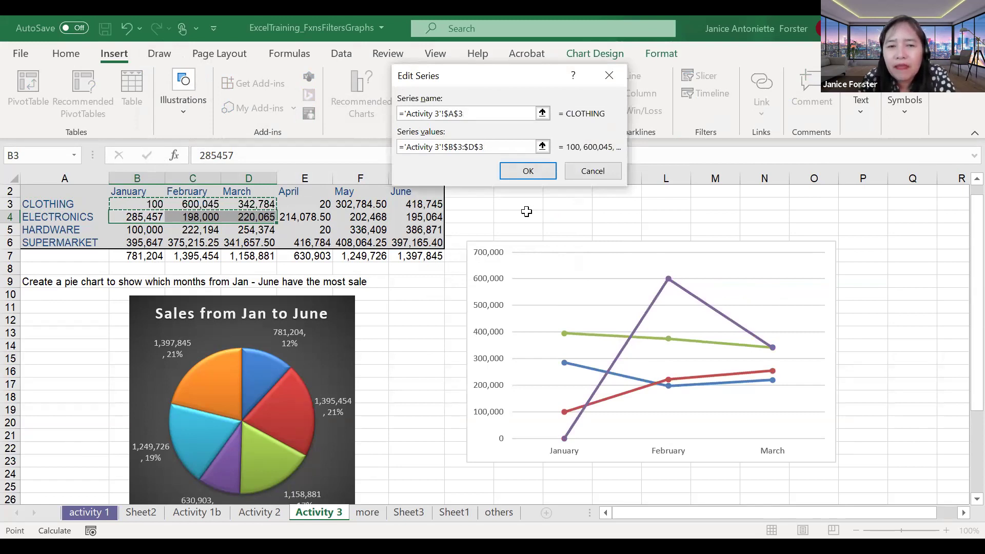
{"action": "left_click", "coordinate": [553, 167]}
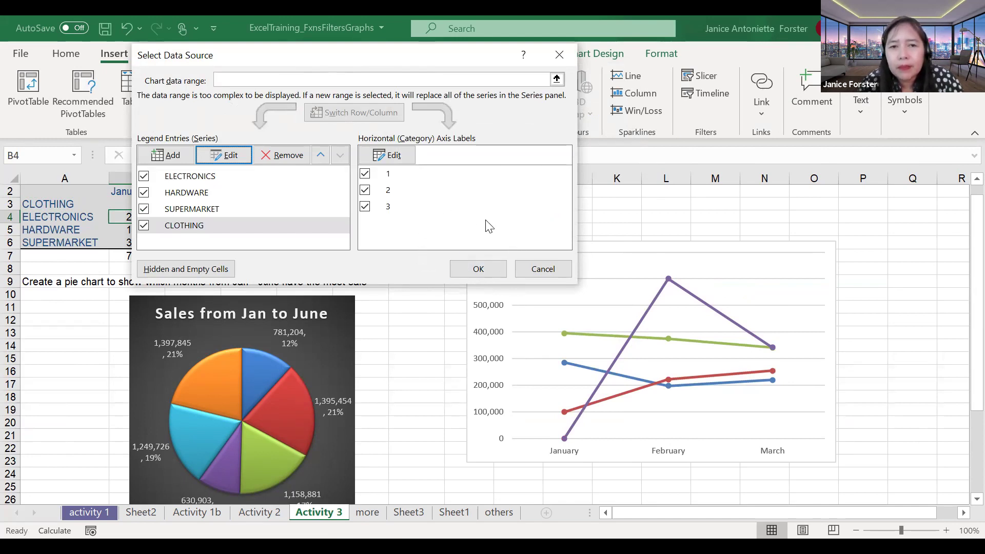
{"action": "left_click", "coordinate": [473, 272]}
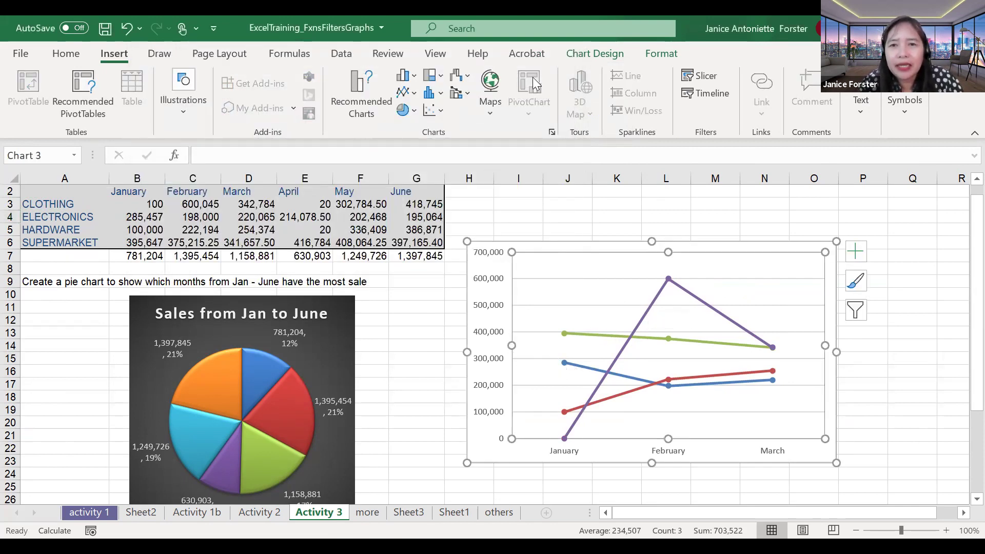
Step: Add a chart title reading 'Comparative Analysis of the 4 Depts in the Q1' above the lines
{"action": "left_click", "coordinate": [602, 56]}
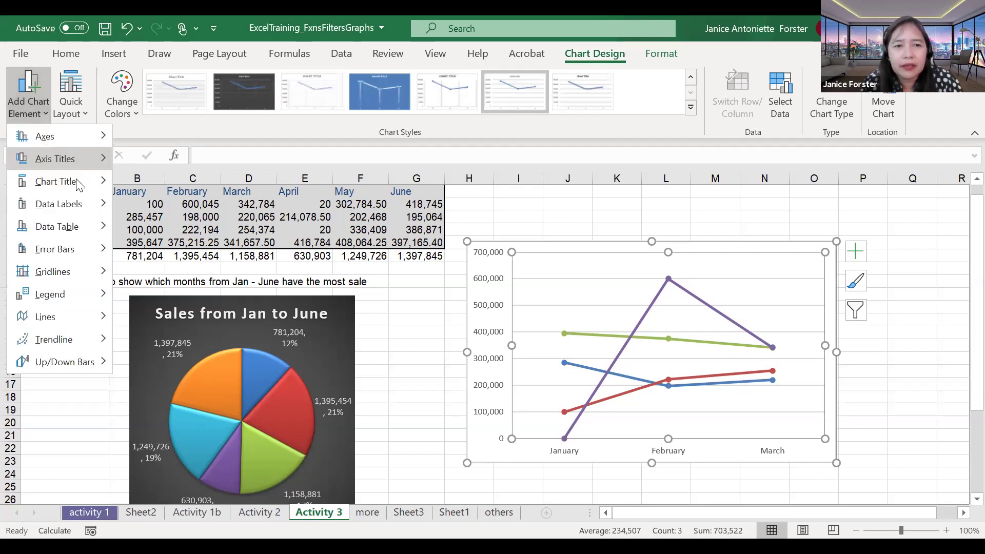
{"action": "mouse_move", "coordinate": [77, 182]}
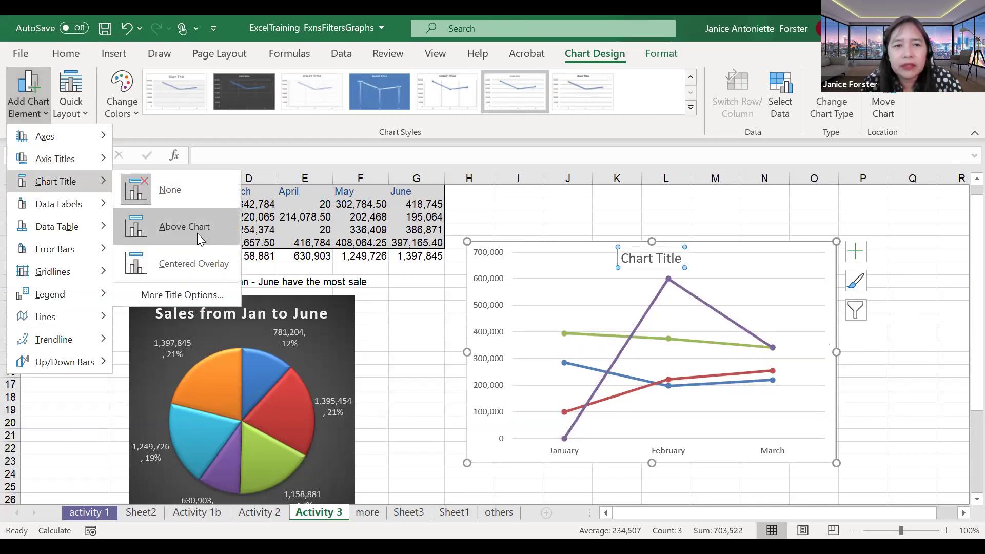
{"action": "left_click", "coordinate": [643, 264]}
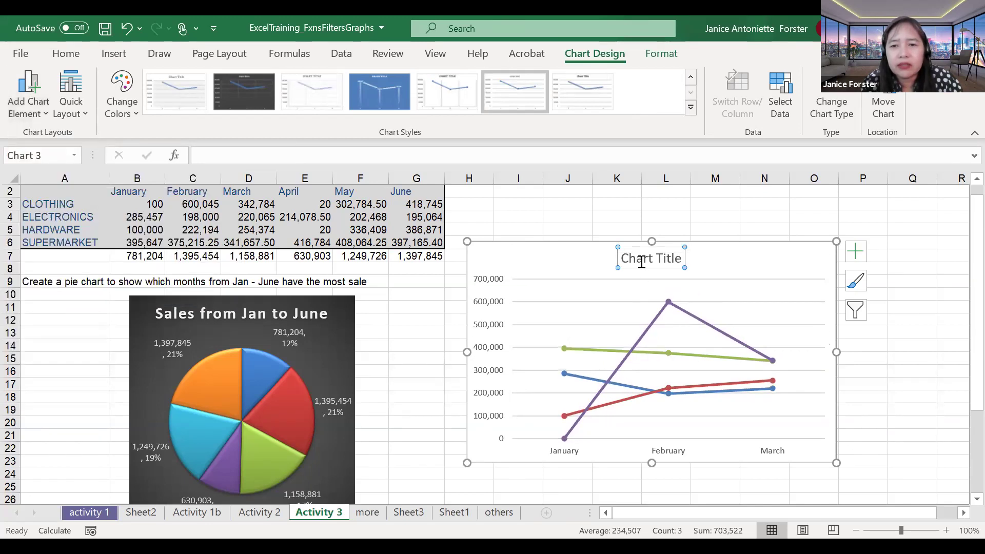
{"action": "double_click", "coordinate": [641, 261]}
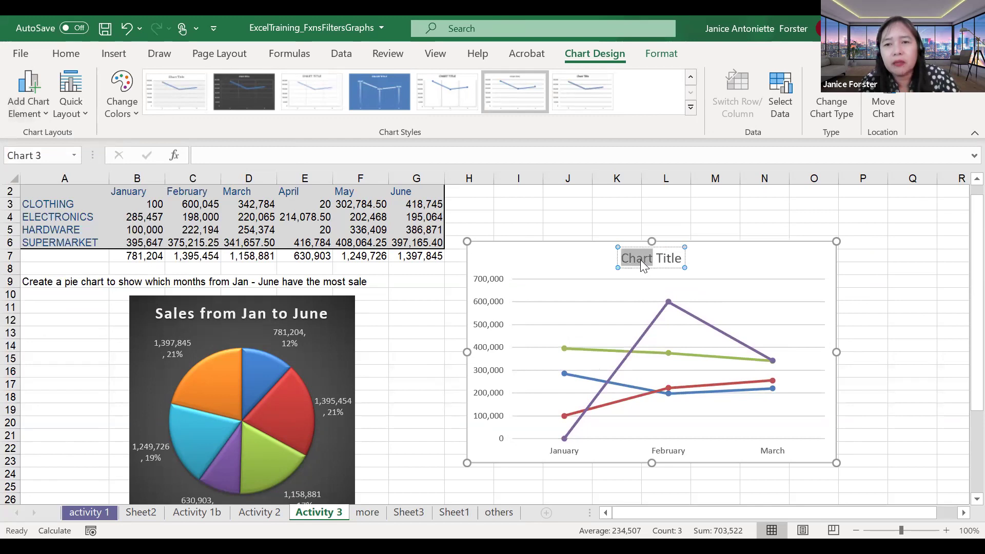
{"action": "triple_click", "coordinate": [640, 260]}
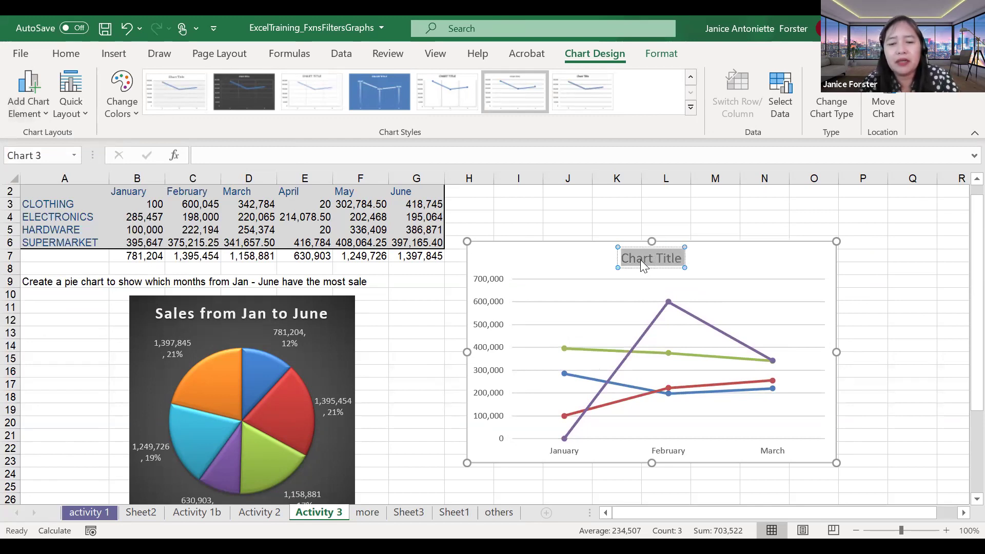
{"action": "type", "text": "Comp"}
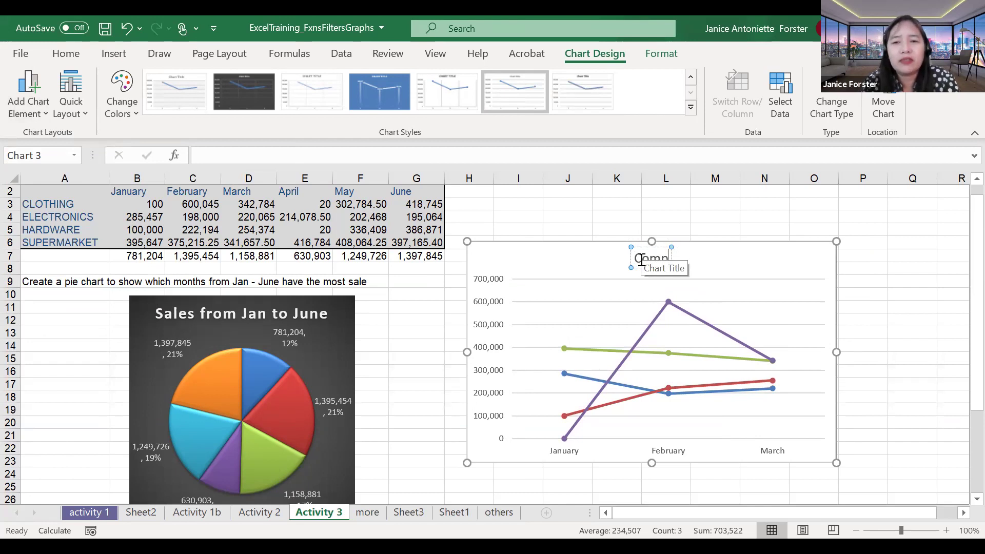
{"action": "type", "text": "arat"}
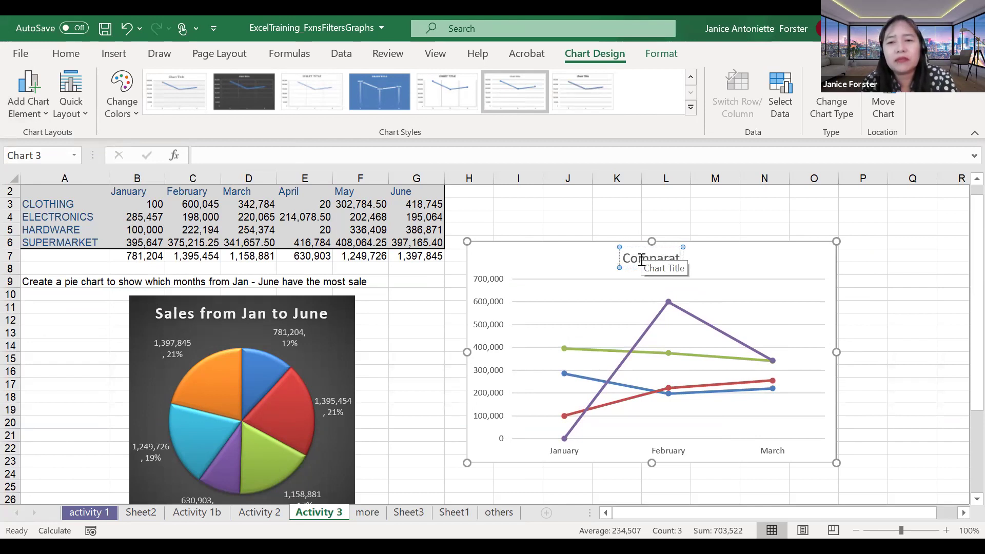
{"action": "type", "text": "ive Analys"}
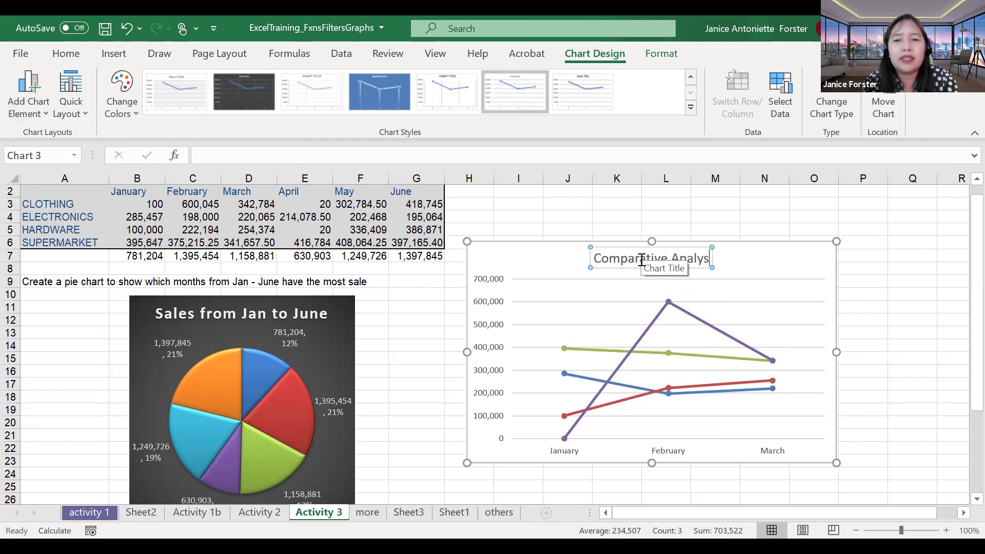
{"action": "type", "text": "is"}
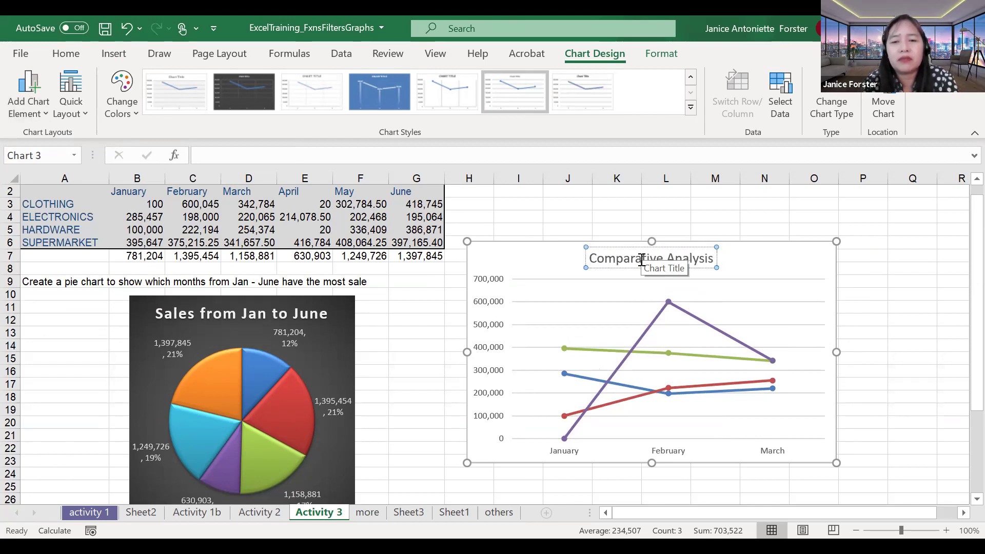
{"action": "type", "text": " of the 4 Depts in the"}
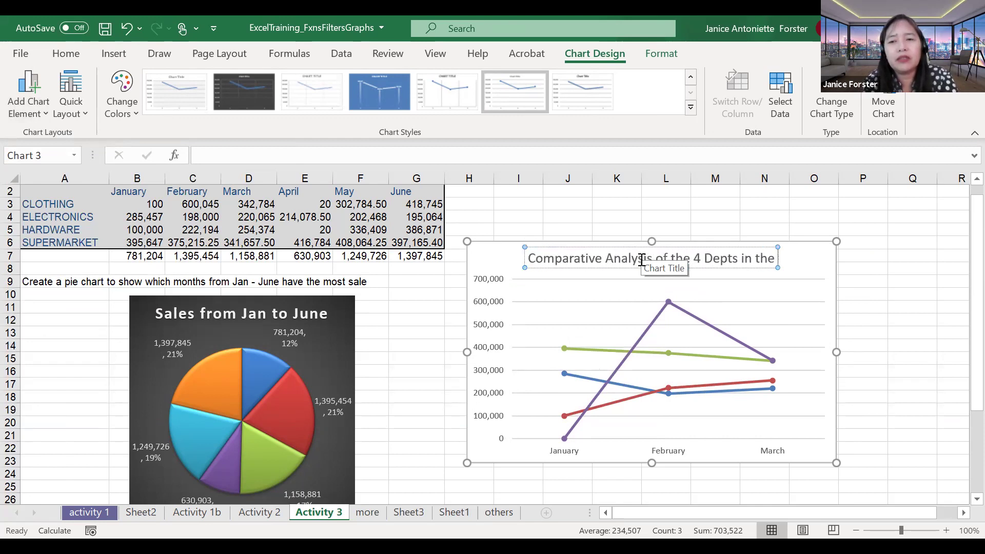
{"action": "type", "text": " Q1"}
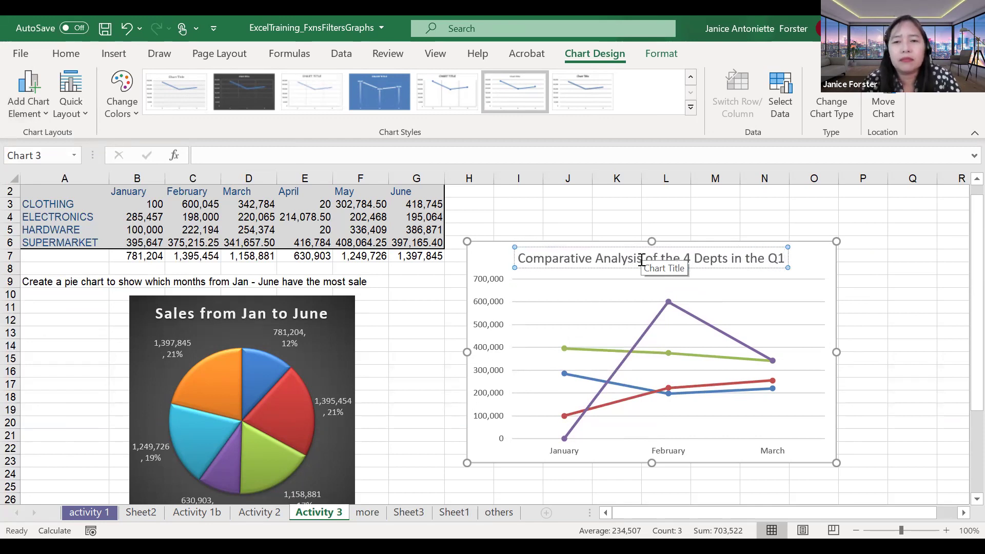
{"action": "left_click", "coordinate": [548, 227]}
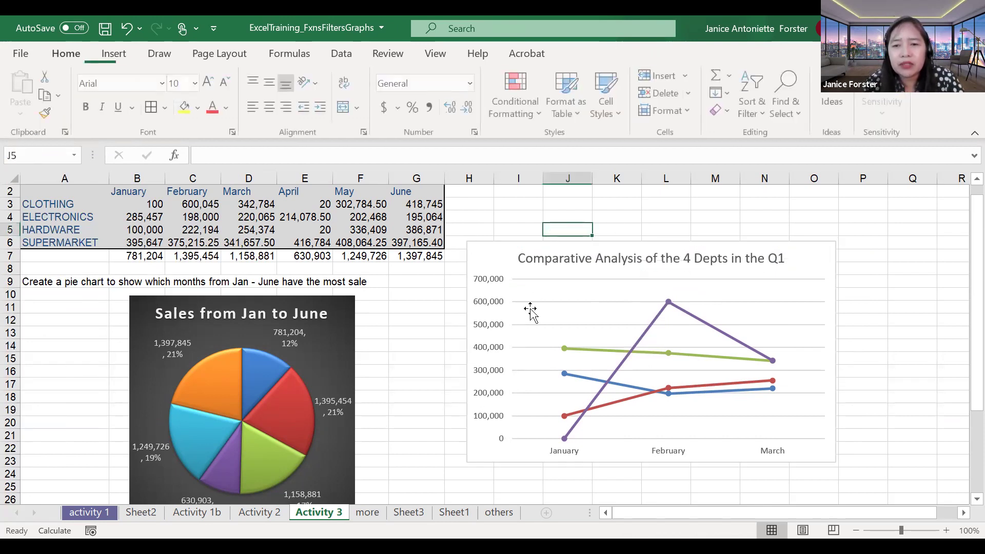
{"action": "left_click", "coordinate": [624, 351]}
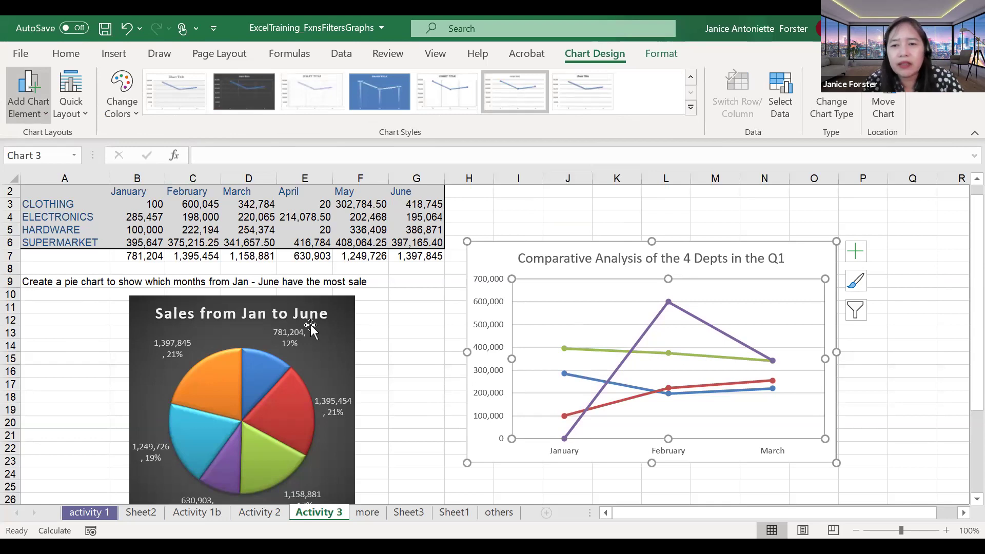
Step: Undo the last change to restore the four-department legend to the right of the chart
{"action": "key", "text": "ctrl+z"}
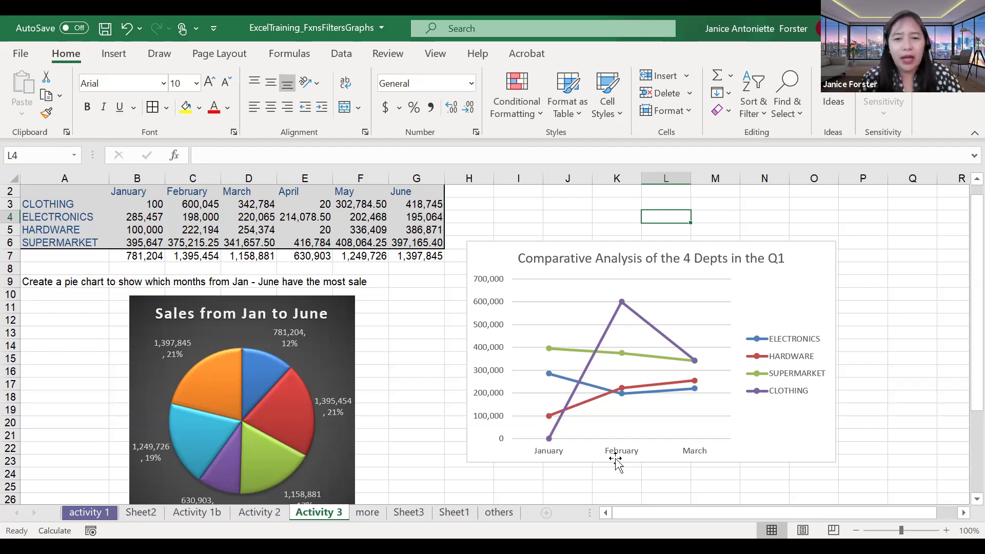
{"action": "left_click", "coordinate": [420, 411]}
{"action": "scroll", "coordinate": [421, 413], "scroll_direction": "down", "scroll_amount": 3}
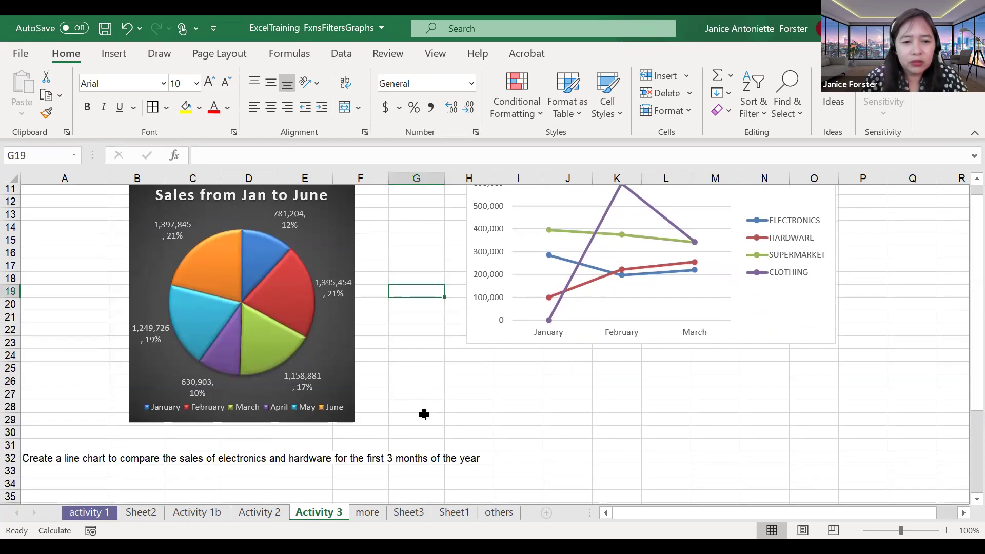
{"action": "scroll", "coordinate": [257, 362], "scroll_direction": "down", "scroll_amount": 4}
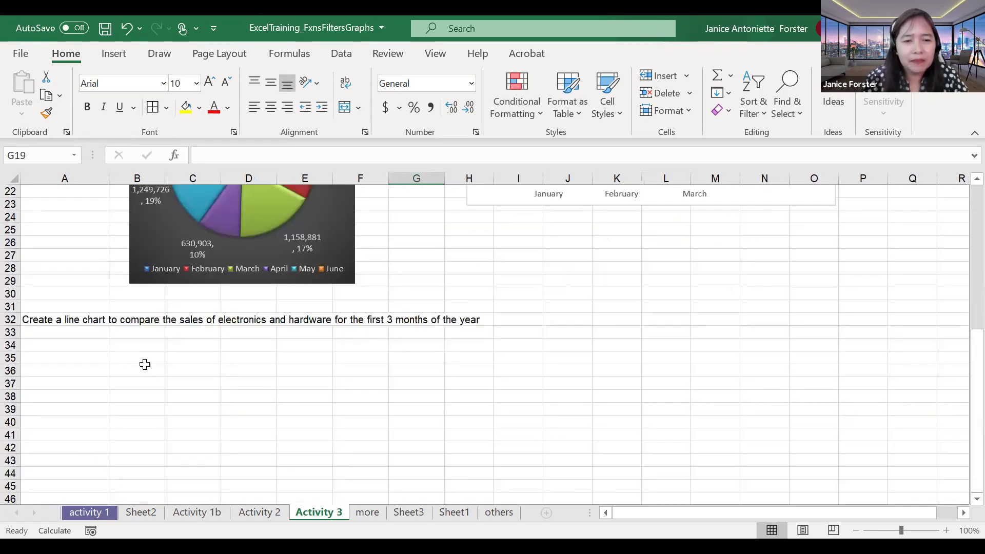
{"action": "scroll", "coordinate": [144, 364], "scroll_direction": "up", "scroll_amount": 4}
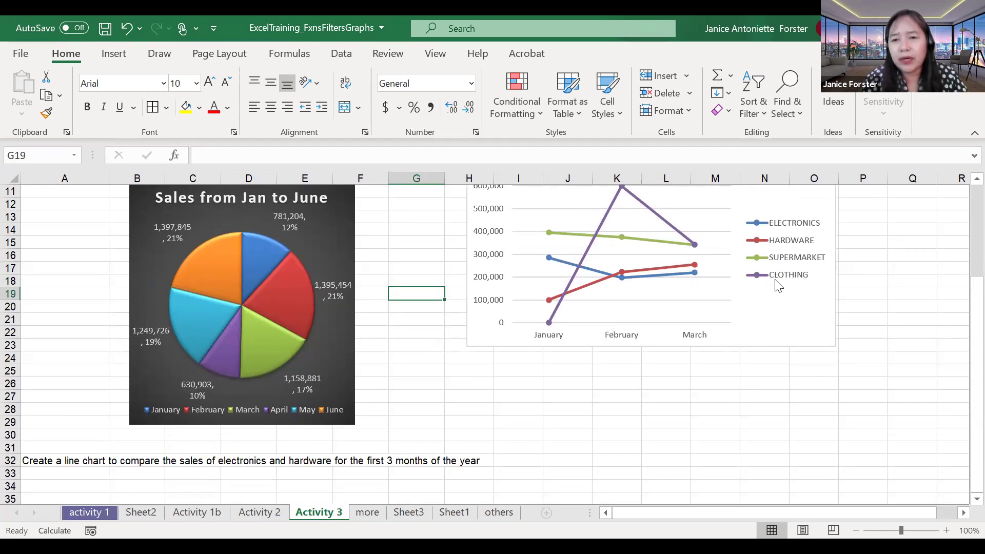
{"action": "scroll", "coordinate": [487, 324], "scroll_direction": "up", "scroll_amount": 1}
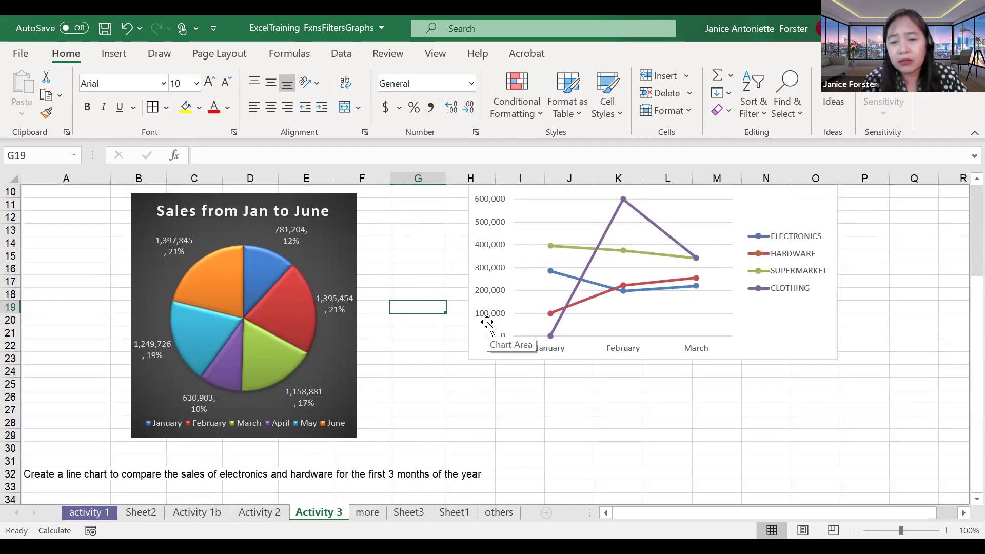
{"action": "scroll", "coordinate": [488, 324], "scroll_direction": "down", "scroll_amount": 3}
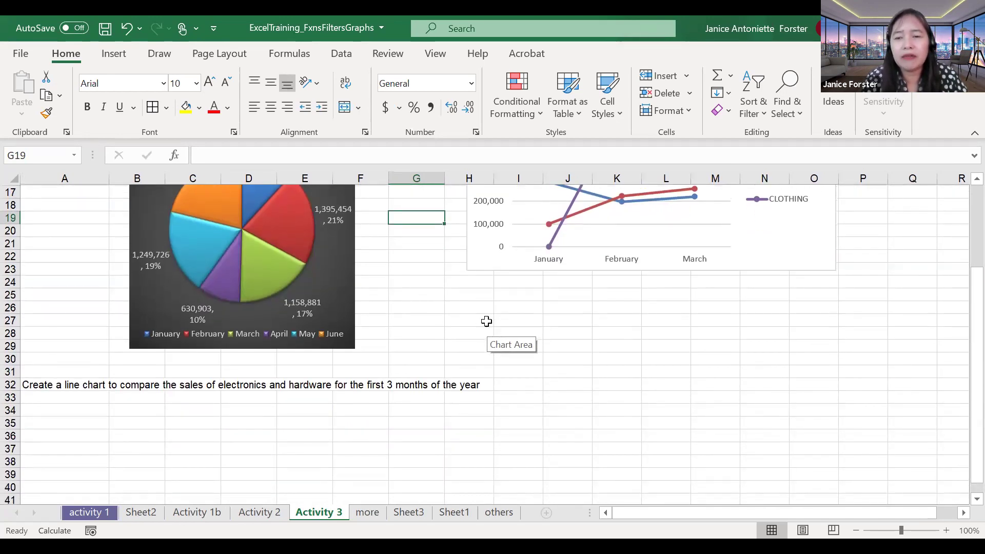
{"action": "left_click", "coordinate": [487, 322]}
{"action": "scroll", "coordinate": [486, 321], "scroll_direction": "up", "scroll_amount": 1}
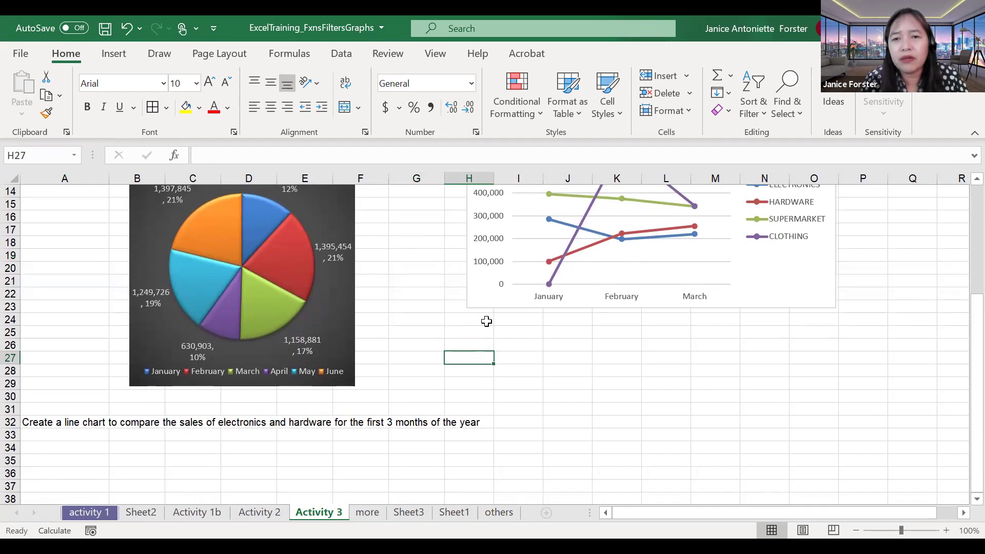
{"action": "scroll", "coordinate": [488, 322], "scroll_direction": "up", "scroll_amount": 1}
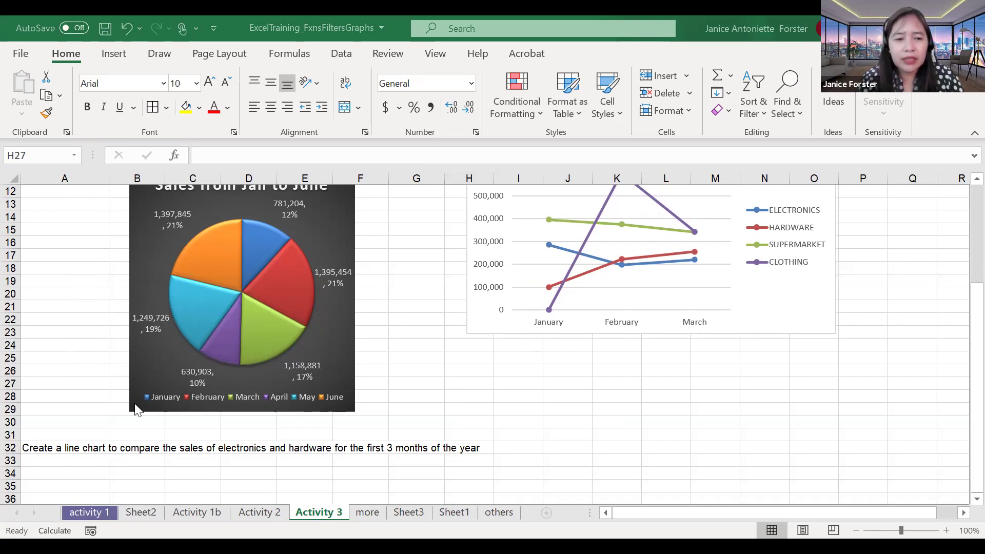
{"action": "left_click", "coordinate": [136, 434]}
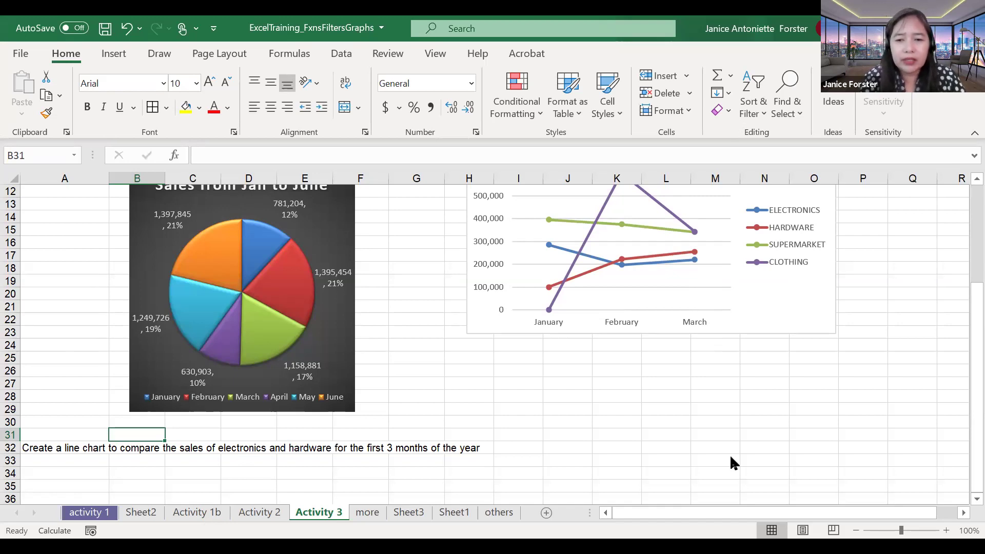
{"action": "key", "text": "alt+Tab"}
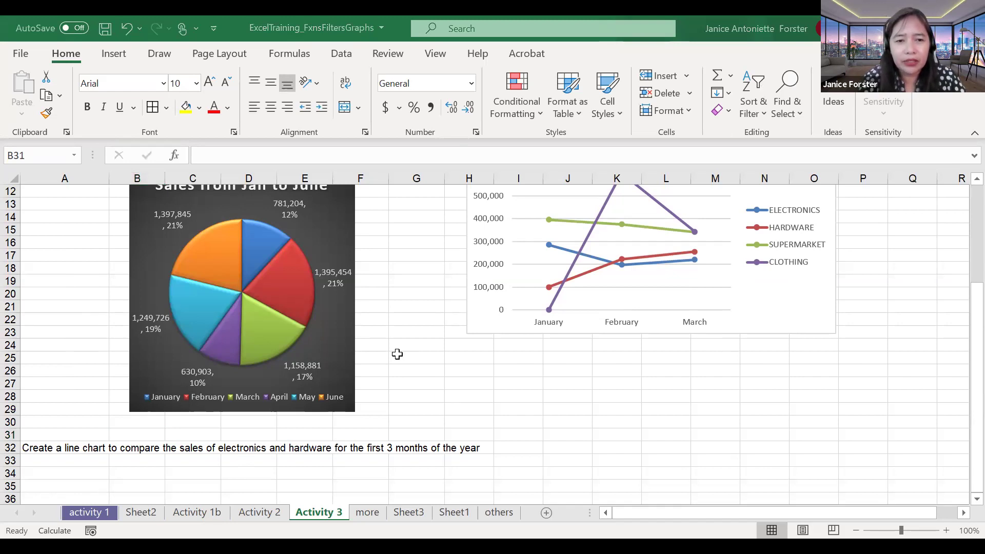
{"action": "left_click", "coordinate": [401, 359]}
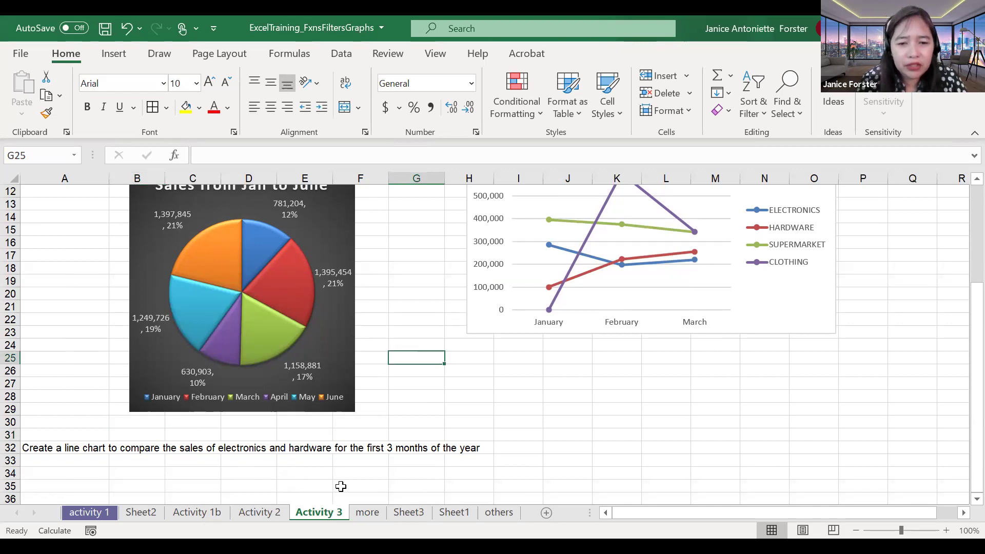
Step: Begin the E18 formula on others as ='activity 1'!F29+, removing a mistyped sheet name
{"action": "left_click", "coordinate": [496, 513]}
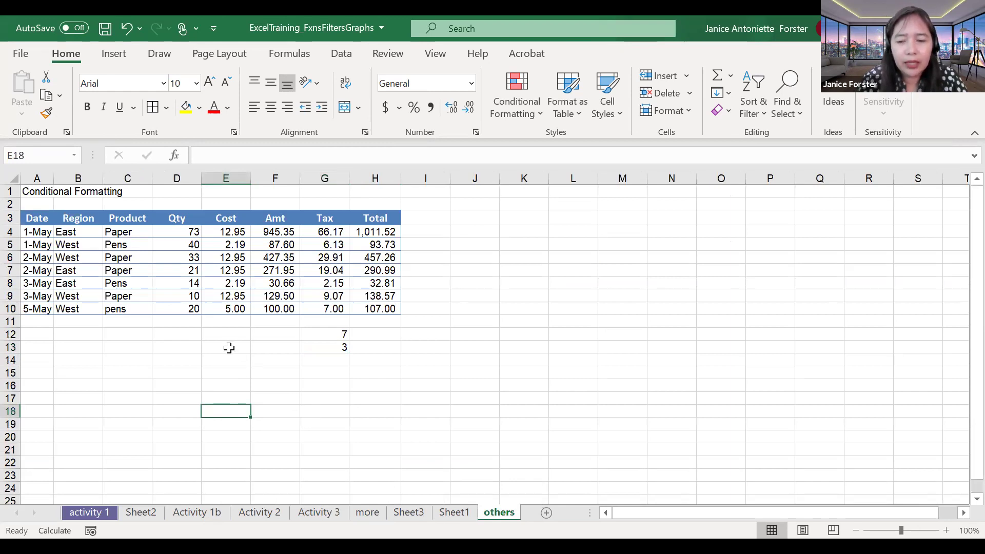
{"action": "type", "text": "="}
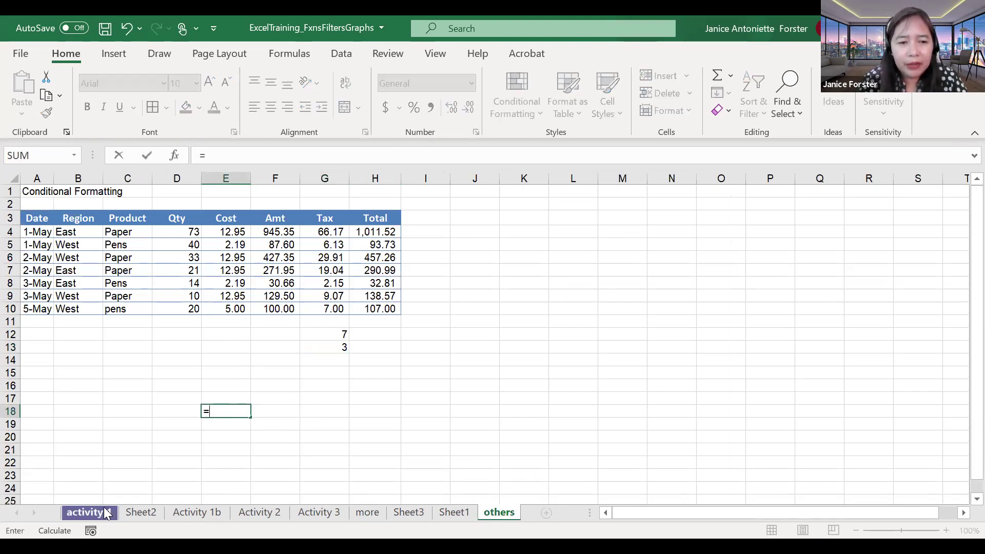
{"action": "left_click", "coordinate": [90, 513]}
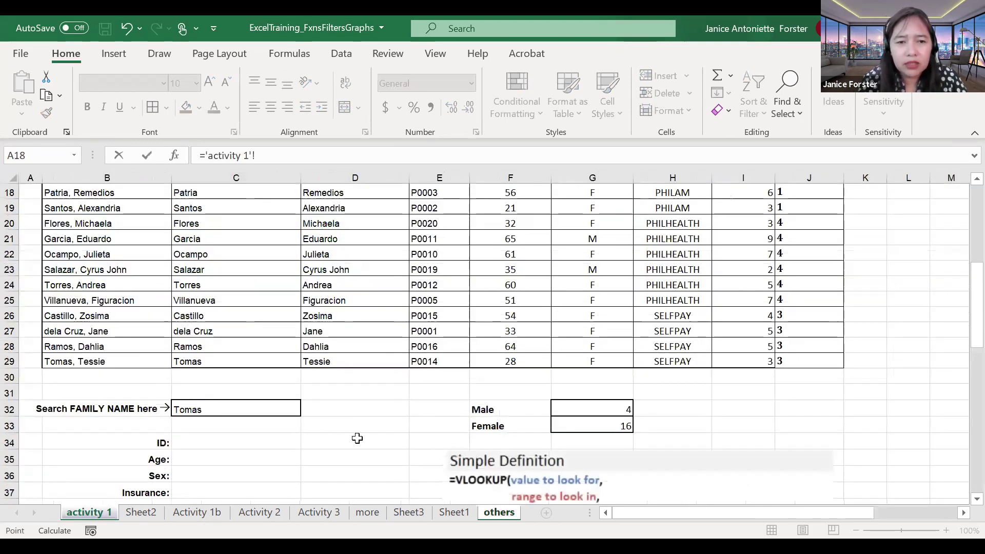
{"action": "left_click", "coordinate": [505, 360]}
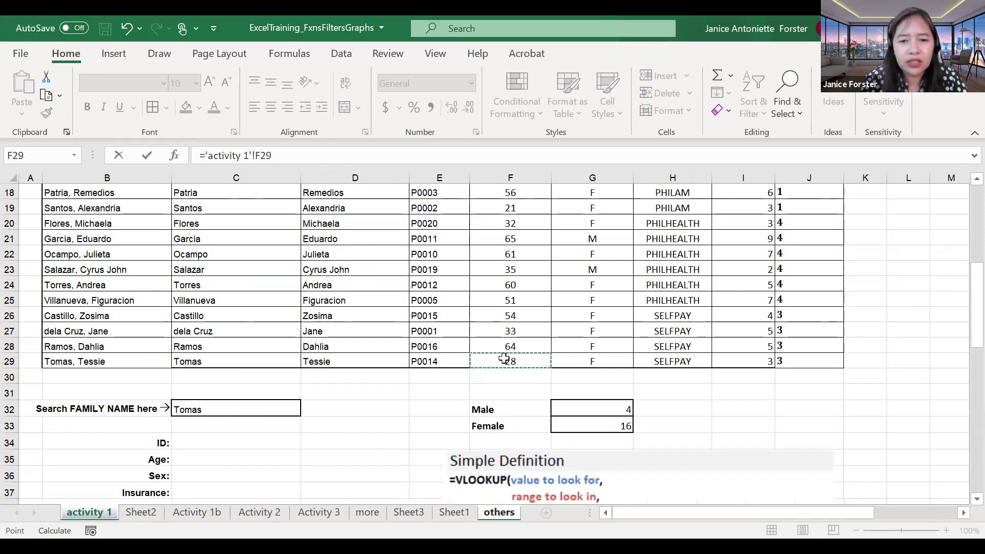
{"action": "type", "text": "+"}
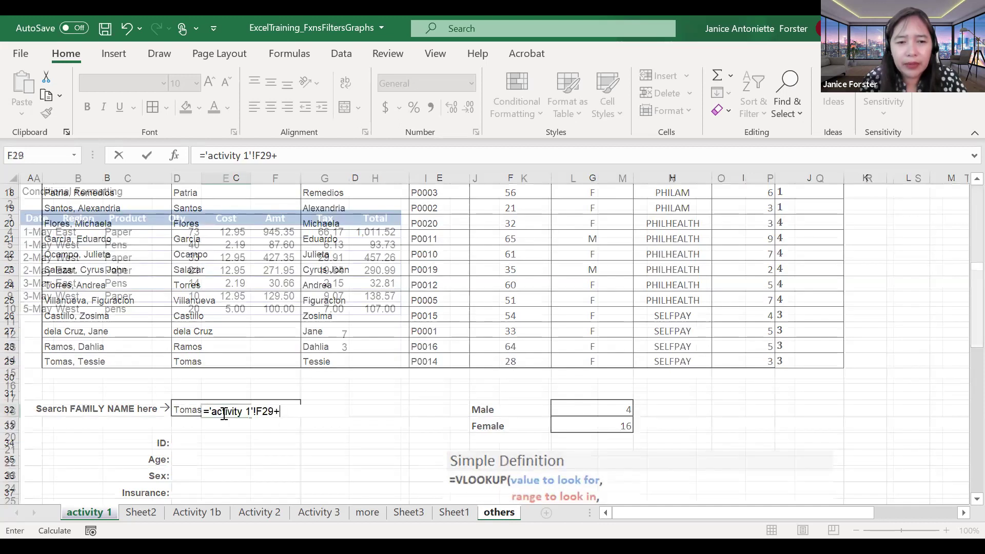
{"action": "type", "text": "others!"}
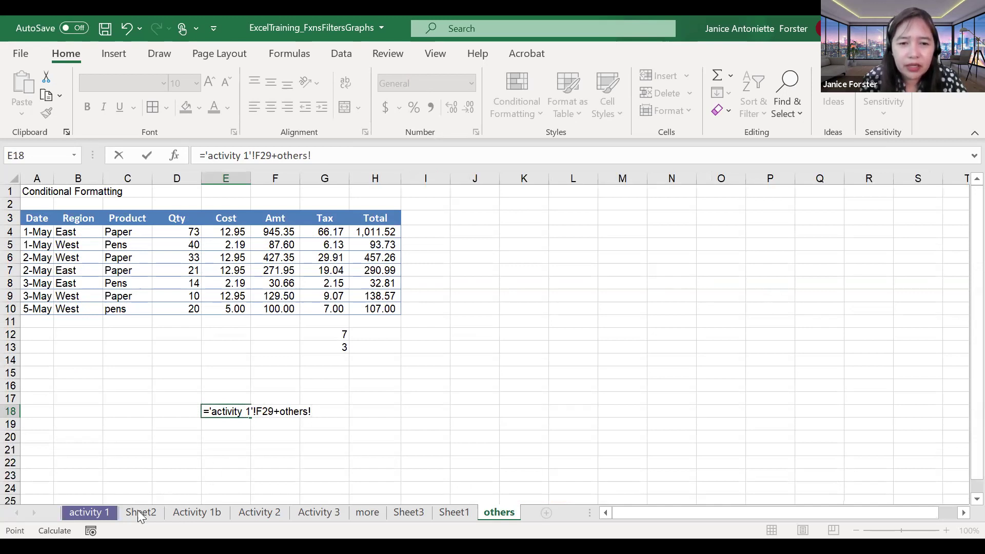
{"action": "key", "text": "BackSpace"}
{"action": "key", "text": "BackSpace"}
{"action": "key", "text": "BackSpace"}
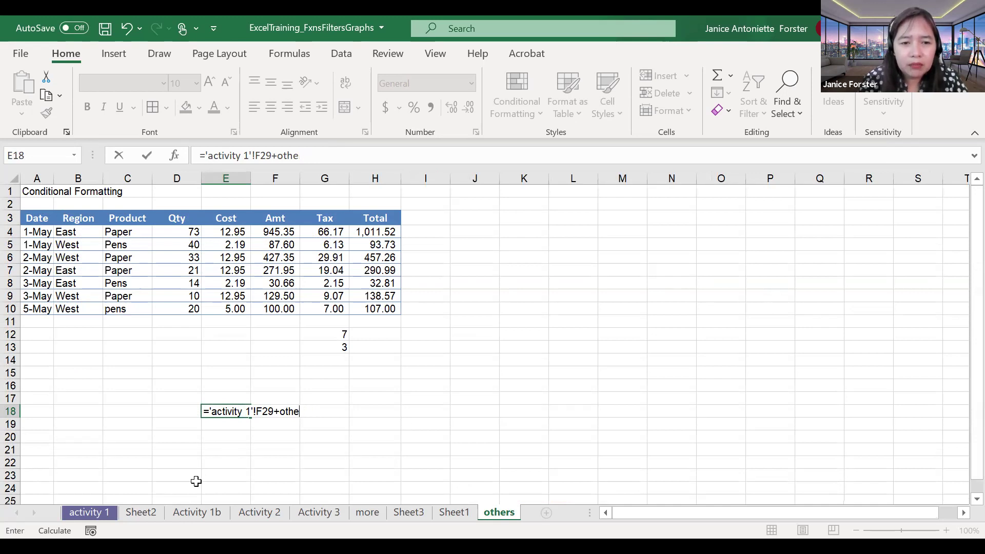
{"action": "key", "text": "BackSpace"}
{"action": "key", "text": "BackSpace"}
{"action": "key", "text": "BackSpace"}
{"action": "key", "text": "BackSpace"}
Step: Add Sheet2!F11 and Sheet1!B7 to the sum, then commit and recheck it
{"action": "left_click", "coordinate": [143, 513]}
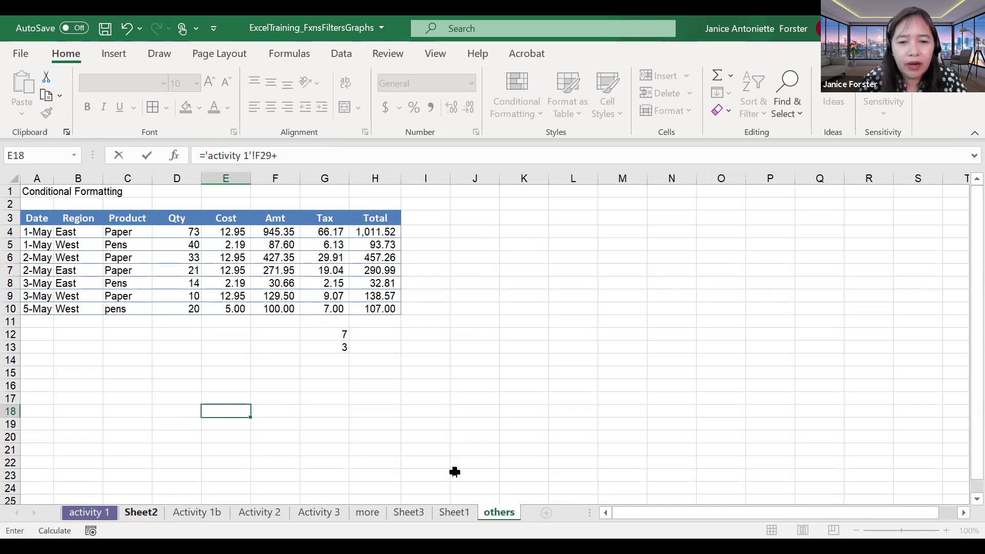
{"action": "type", "text": "+"}
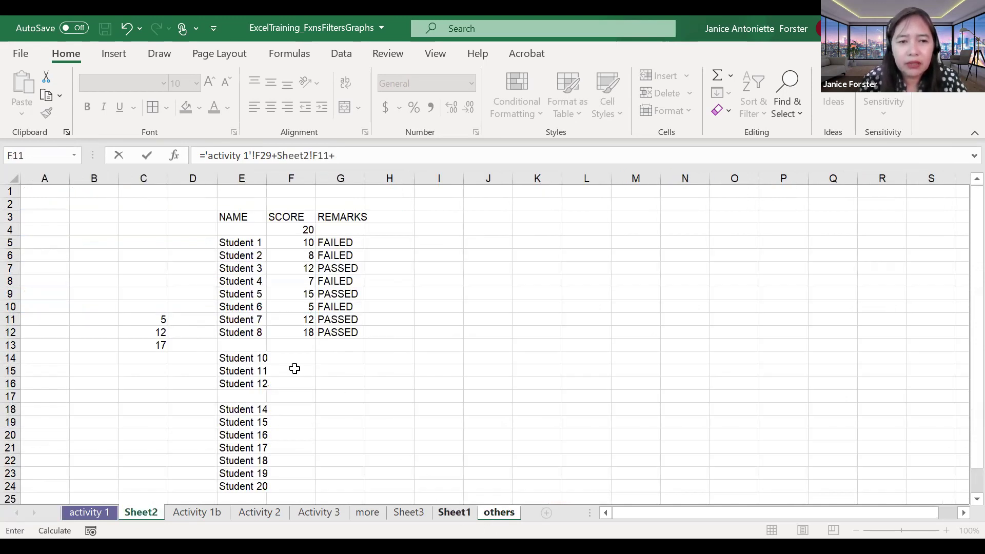
{"action": "left_click", "coordinate": [454, 512]}
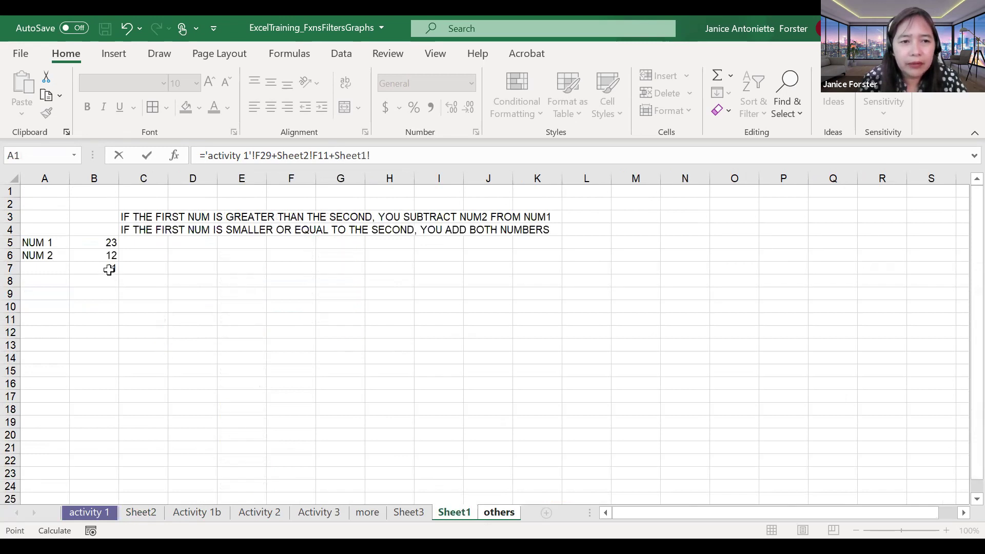
{"action": "left_click", "coordinate": [110, 270]}
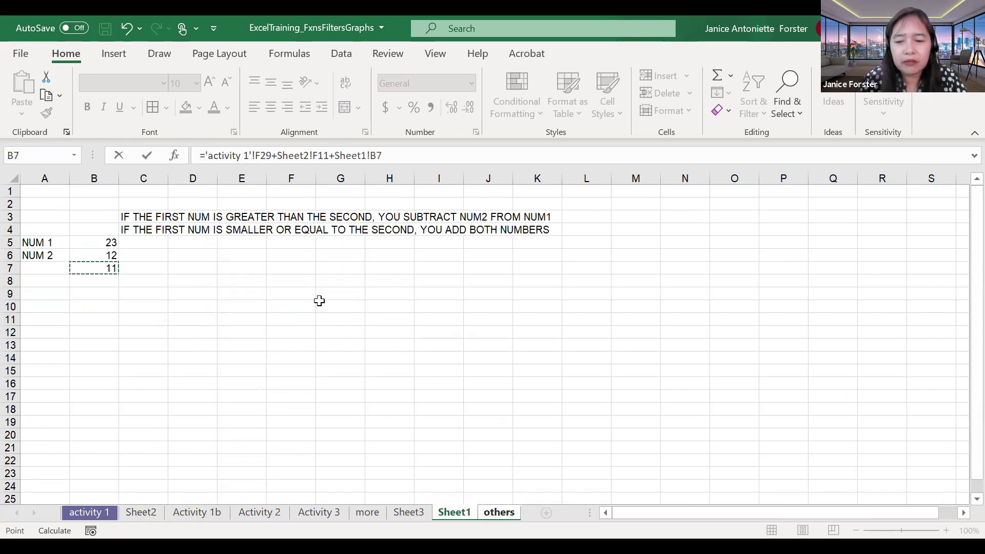
{"action": "key", "text": "Return"}
{"action": "double_click", "coordinate": [236, 412]}
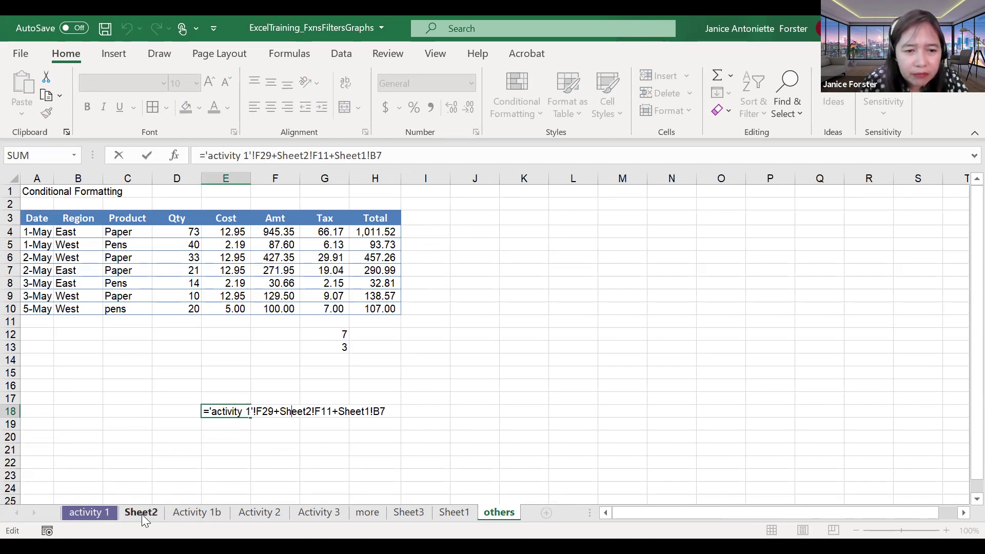
{"action": "left_click", "coordinate": [351, 408]}
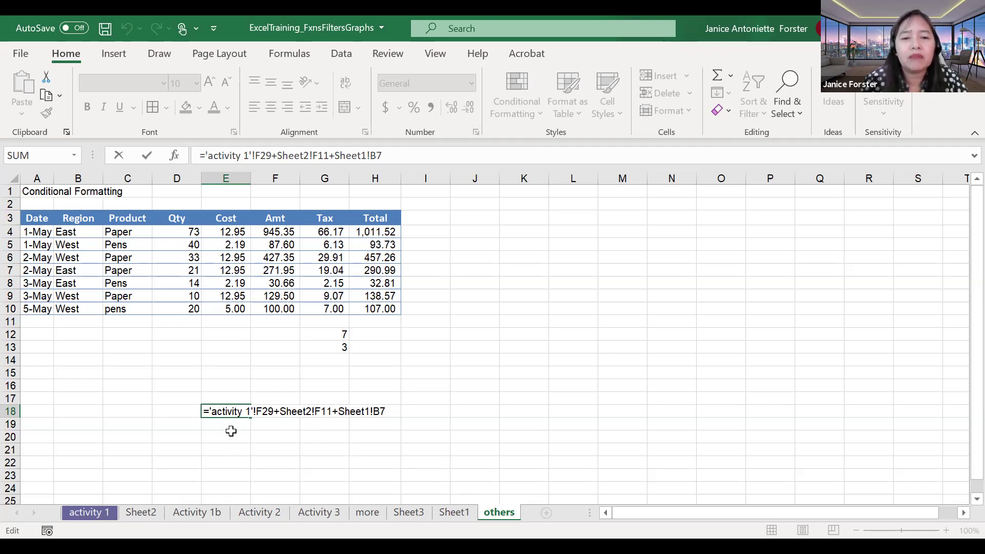
{"action": "left_click", "coordinate": [231, 433]}
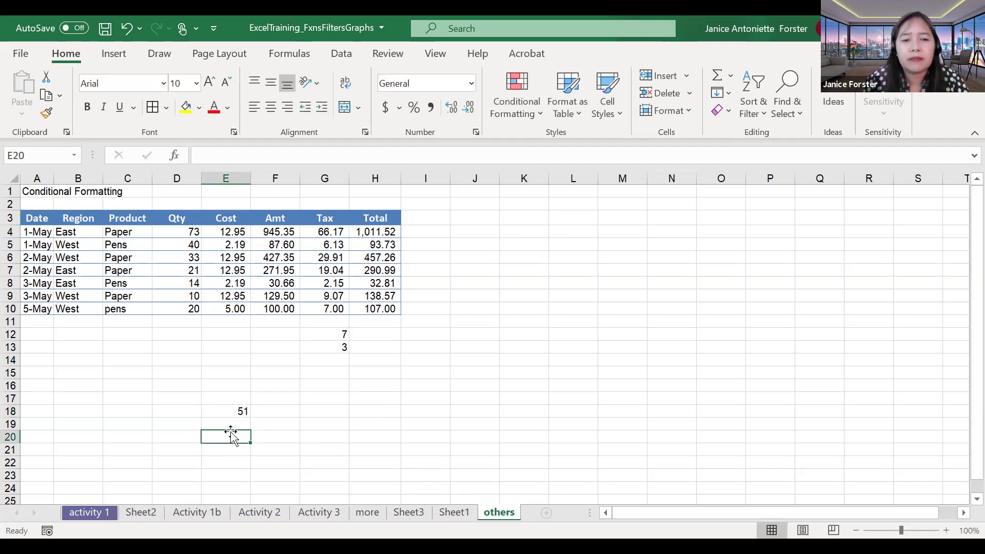
Step: Select cells E19 and G15 on others, then switch to Sheet3 listing 10 to 17
{"action": "left_click", "coordinate": [238, 422]}
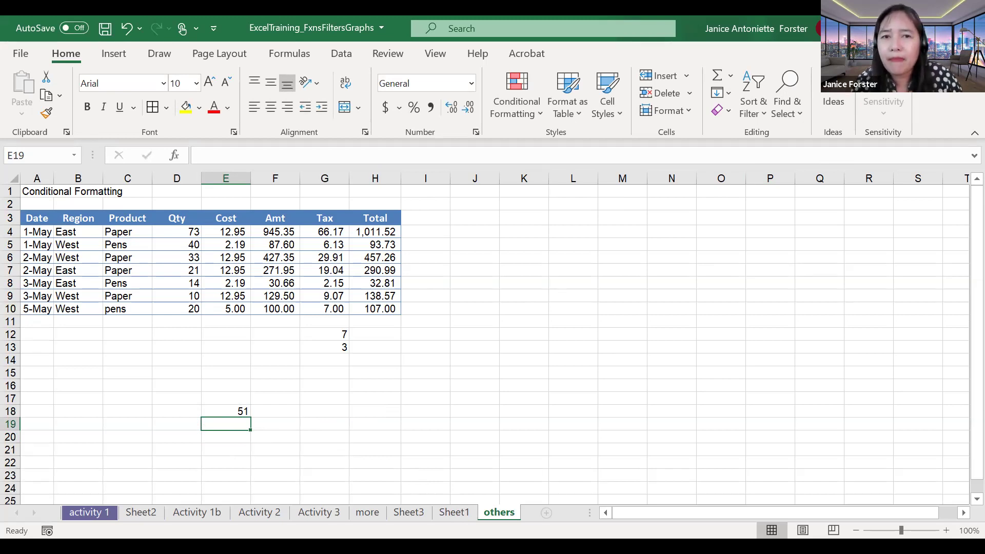
{"action": "left_click", "coordinate": [475, 208]}
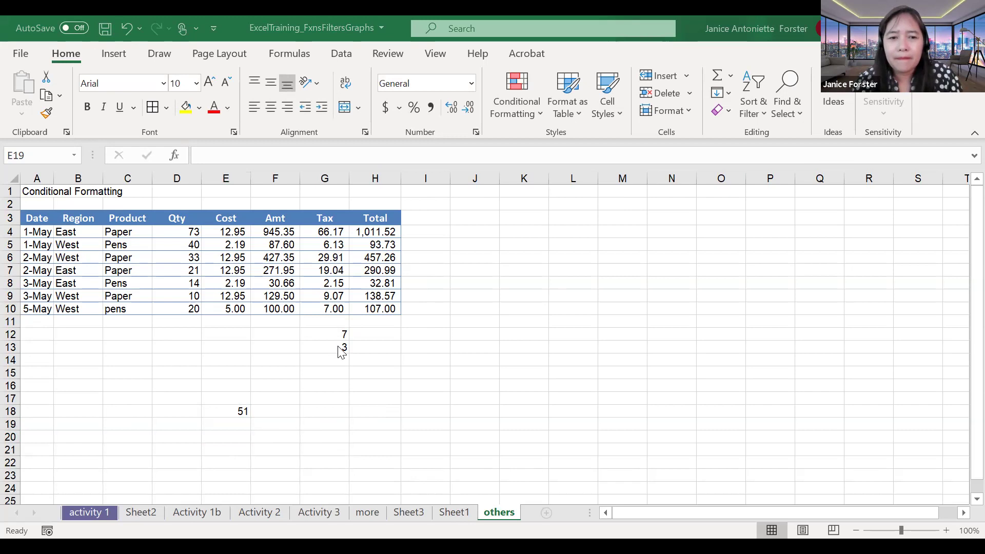
{"action": "left_click", "coordinate": [306, 370]}
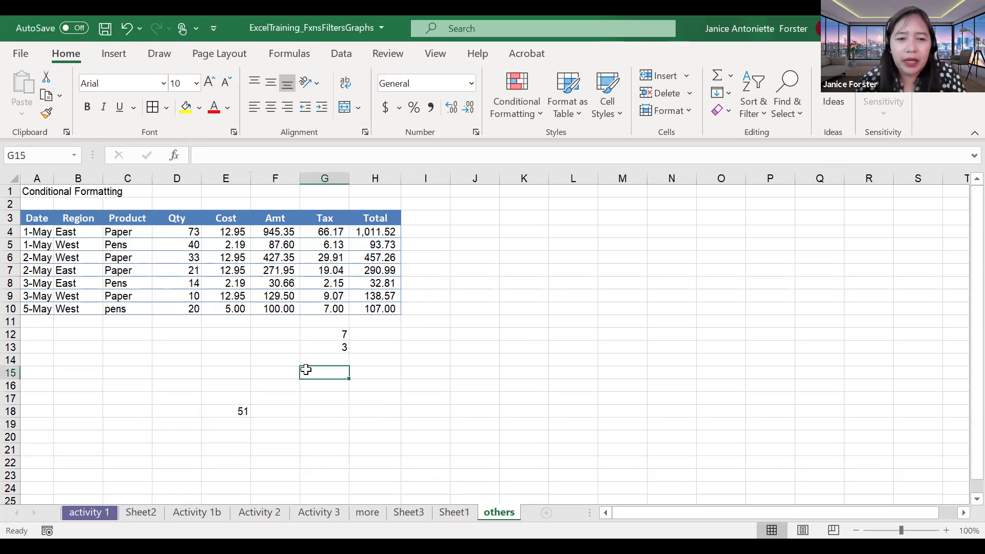
{"action": "left_click", "coordinate": [406, 515]}
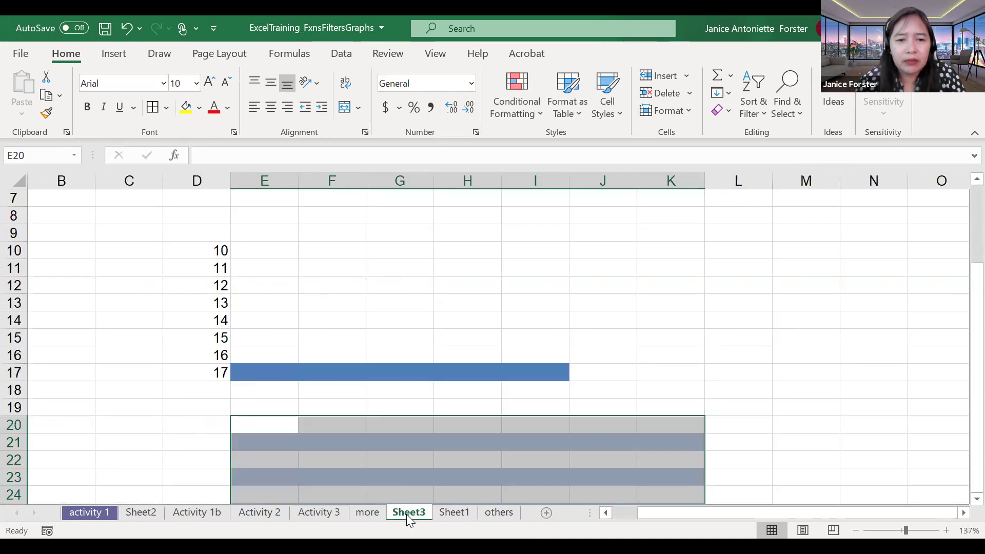
Step: Permanently delete the Sheet3 worksheet, leaving its name unchanged
{"action": "double_click", "coordinate": [408, 514]}
{"action": "left_click", "coordinate": [449, 395]}
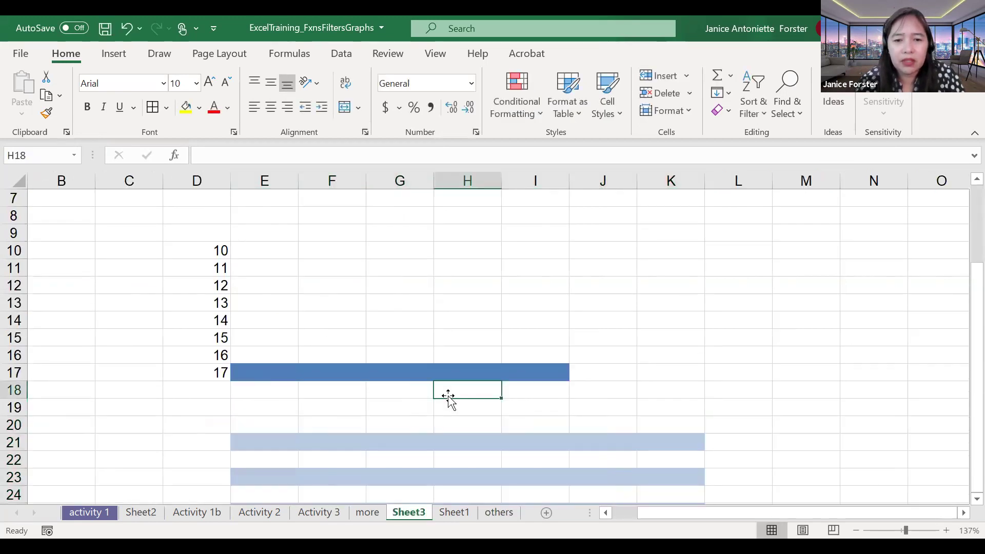
{"action": "scroll", "coordinate": [448, 397], "scroll_direction": "down", "scroll_amount": 1}
{"action": "scroll", "coordinate": [449, 398], "scroll_direction": "down", "scroll_amount": 1}
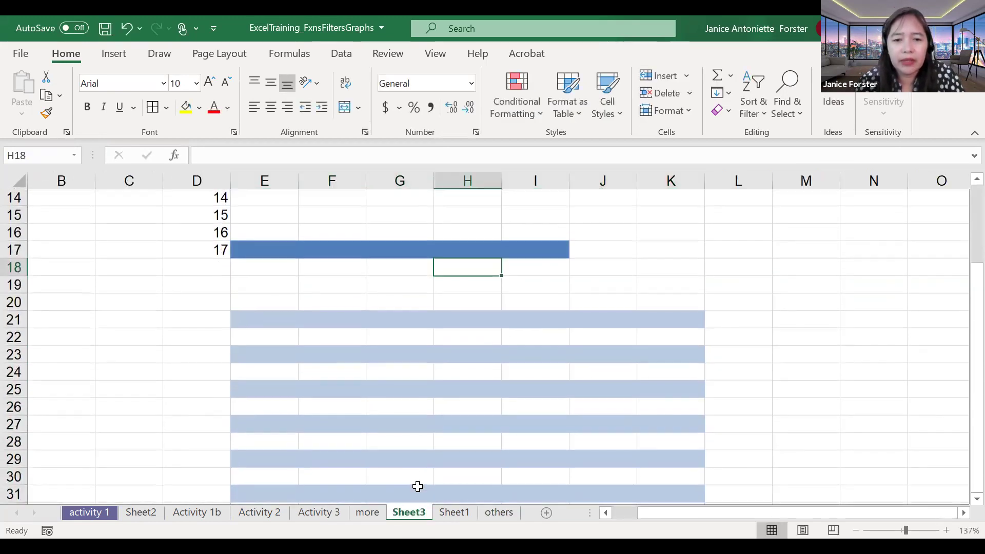
{"action": "right_click", "coordinate": [420, 516]}
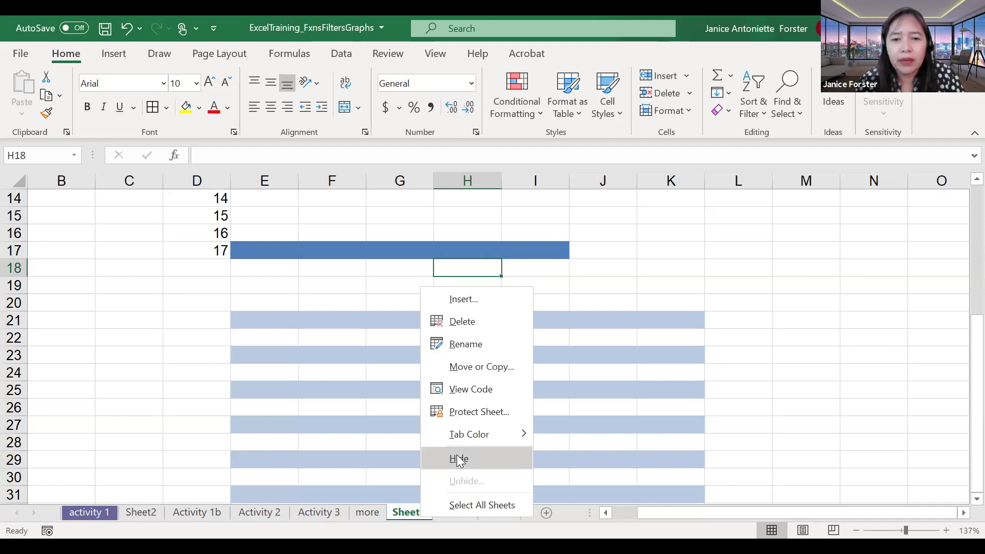
{"action": "left_click", "coordinate": [462, 323]}
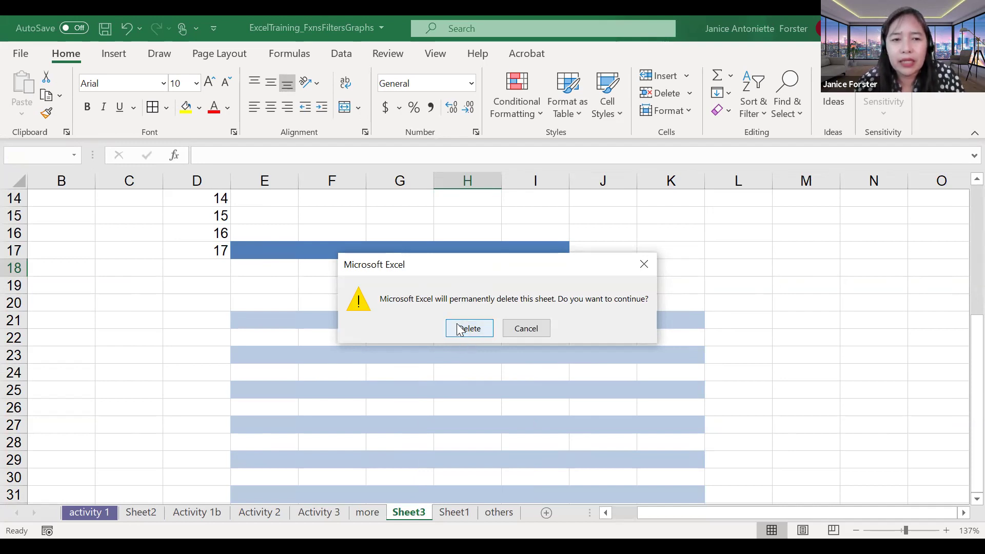
{"action": "left_click", "coordinate": [460, 330]}
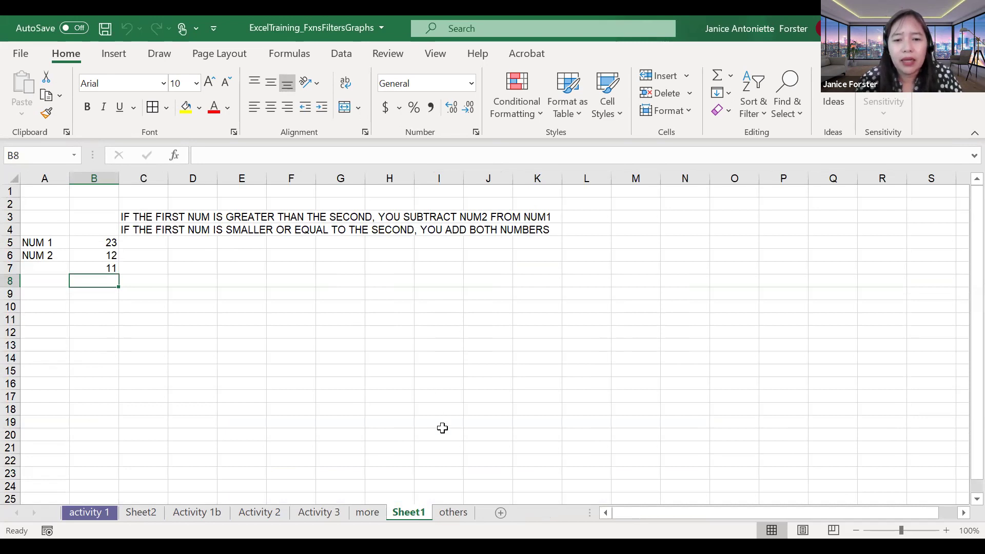
Step: Add a blank Sheet4, then delete it again
{"action": "left_click", "coordinate": [502, 513]}
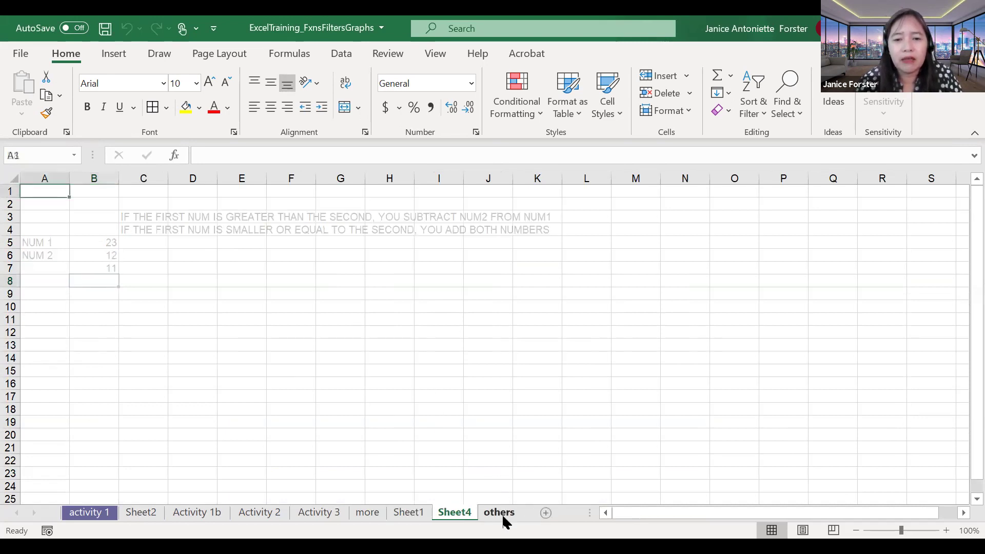
{"action": "left_click", "coordinate": [320, 343]}
{"action": "scroll", "coordinate": [318, 342], "scroll_direction": "down", "scroll_amount": 1}
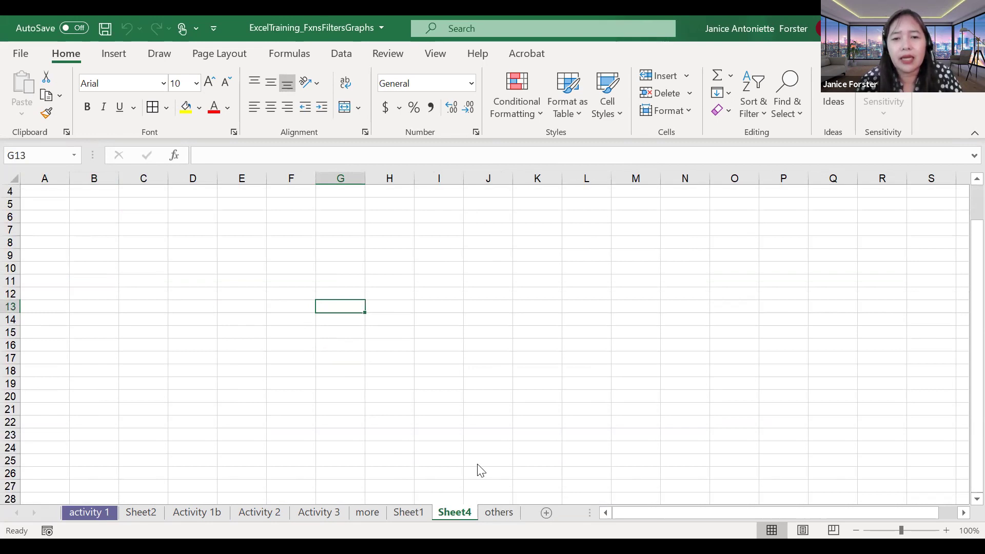
{"action": "right_click", "coordinate": [451, 513]}
{"action": "left_click", "coordinate": [510, 322]}
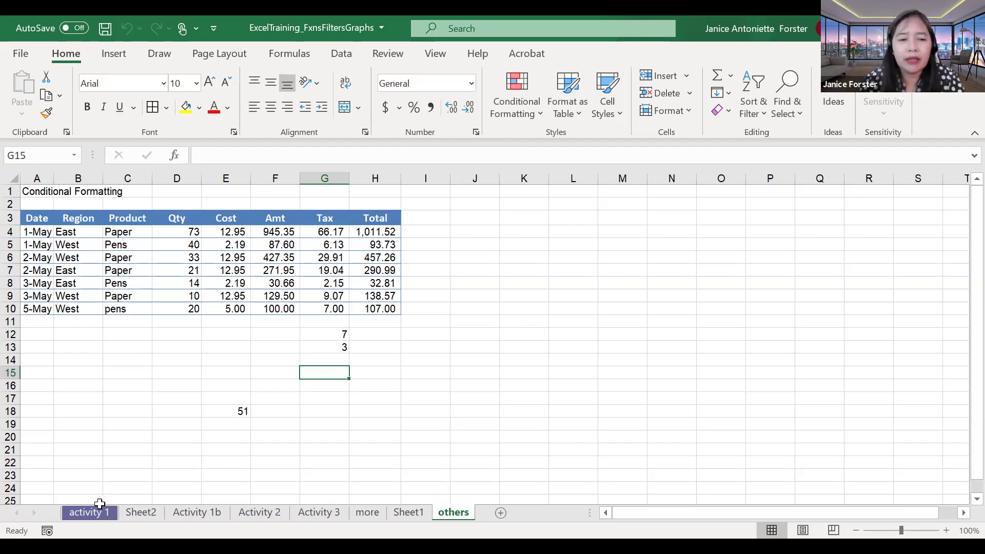
Step: Go via Sheet2 to activity 1 and review its Protect Sheet options, cancelling without protecting
{"action": "left_click", "coordinate": [137, 514]}
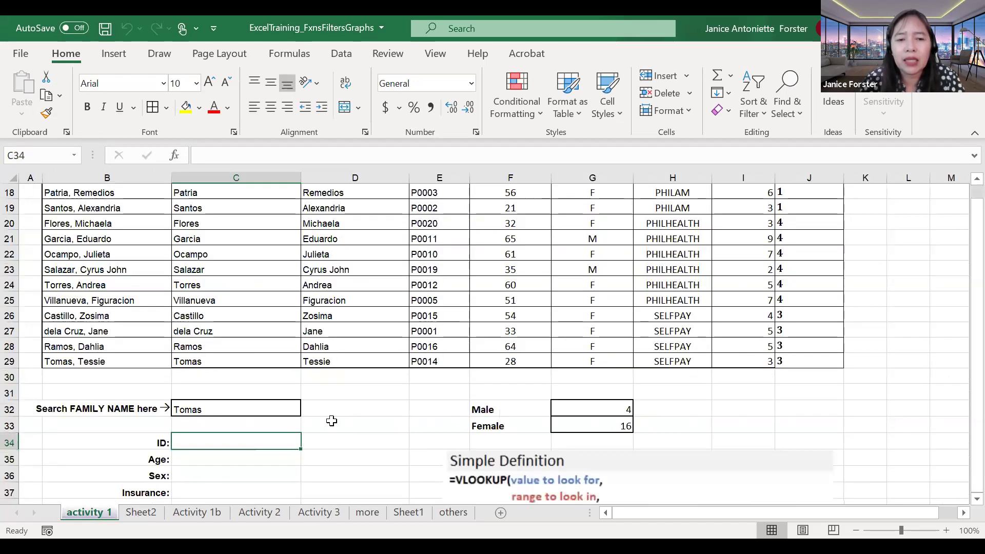
{"action": "left_click", "coordinate": [333, 421]}
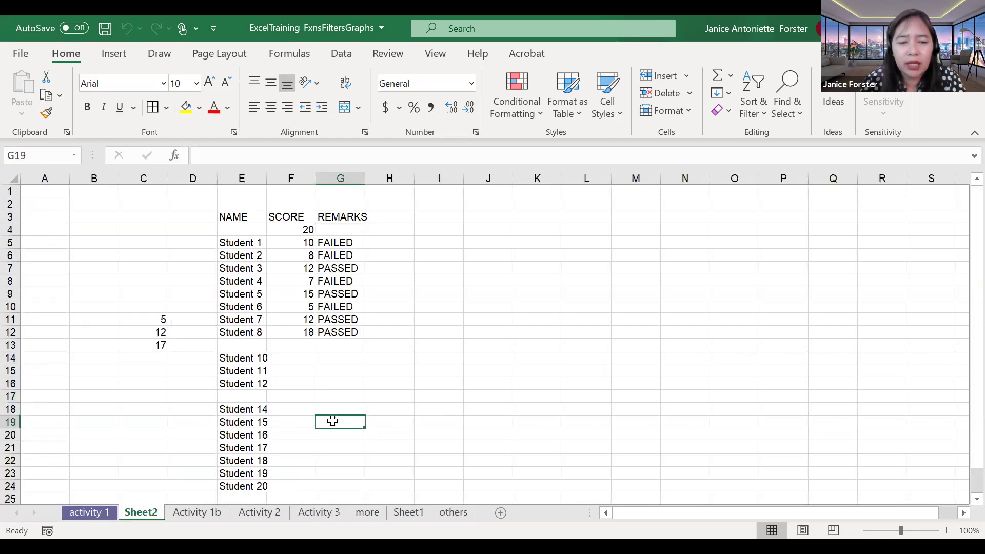
{"action": "left_click", "coordinate": [90, 513]}
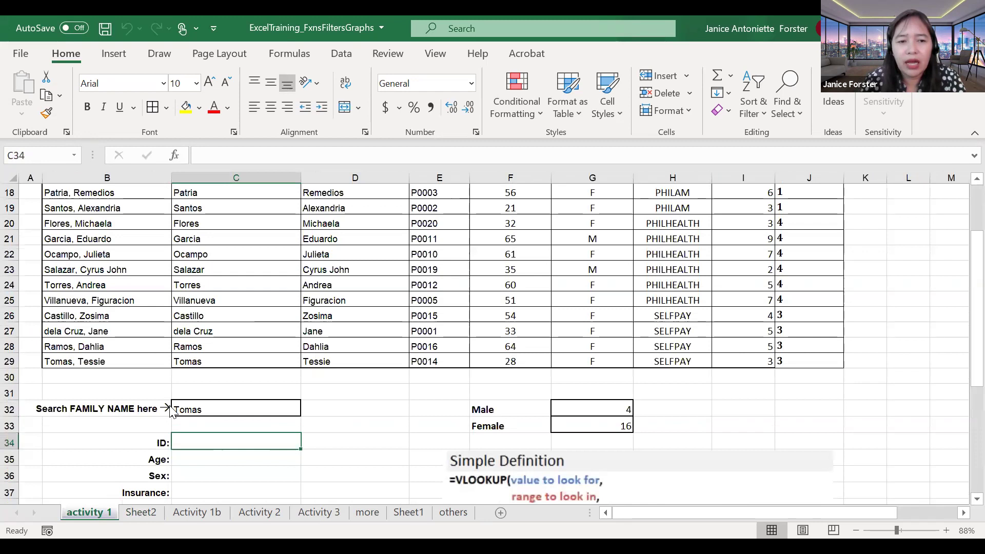
{"action": "right_click", "coordinate": [100, 513]}
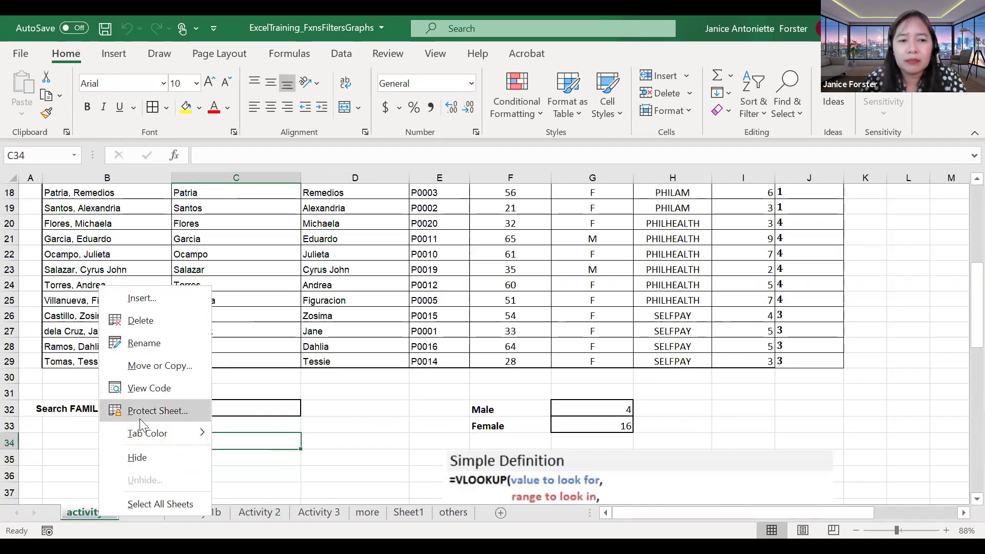
{"action": "left_click", "coordinate": [177, 408]}
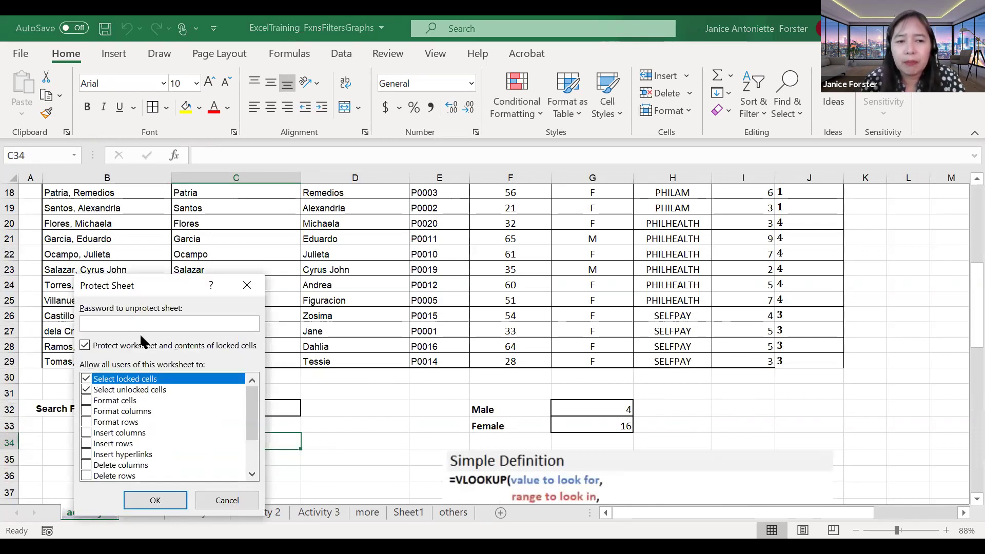
{"action": "left_click", "coordinate": [253, 454]}
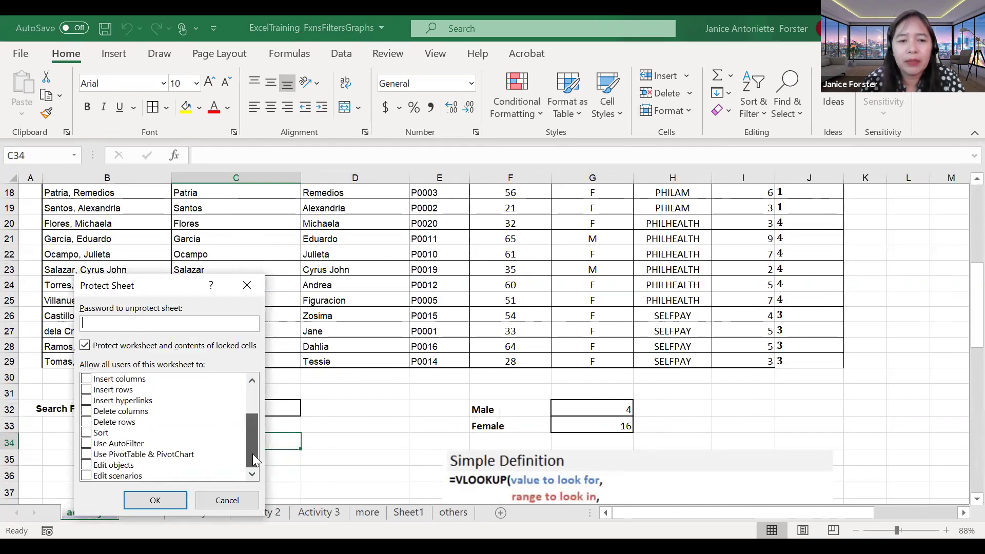
{"action": "left_click", "coordinate": [245, 287]}
{"action": "left_click", "coordinate": [315, 441]}
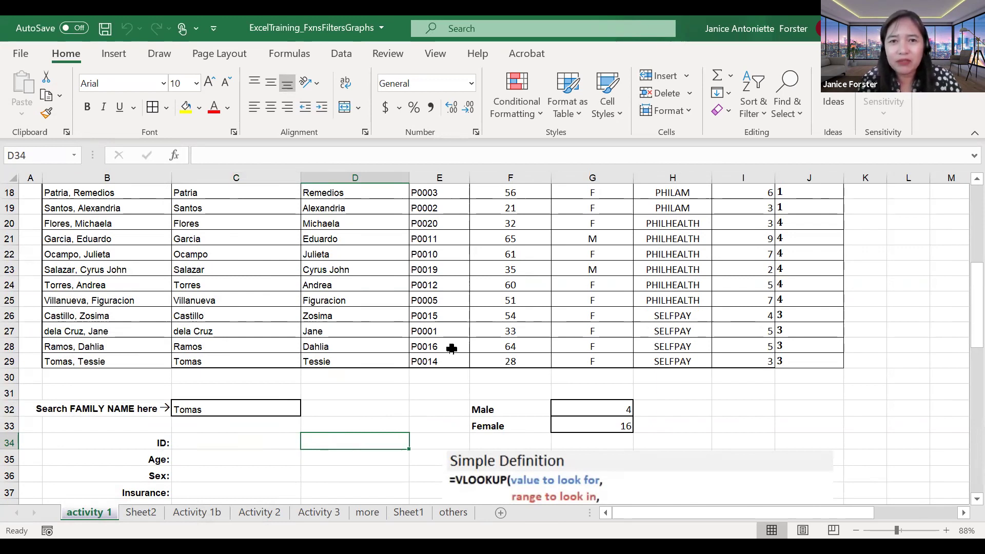
{"action": "left_click", "coordinate": [524, 111]}
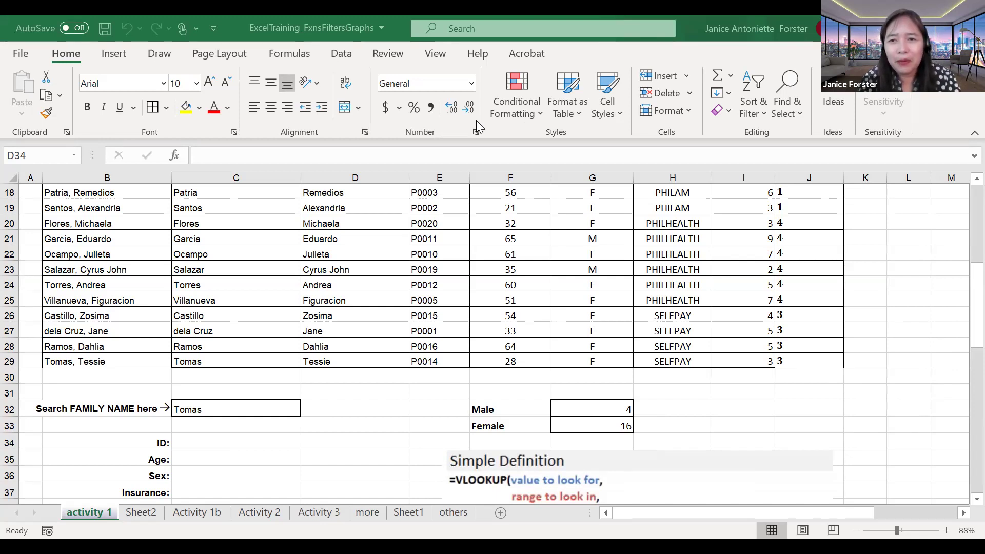
{"action": "key", "text": "alt+Tab"}
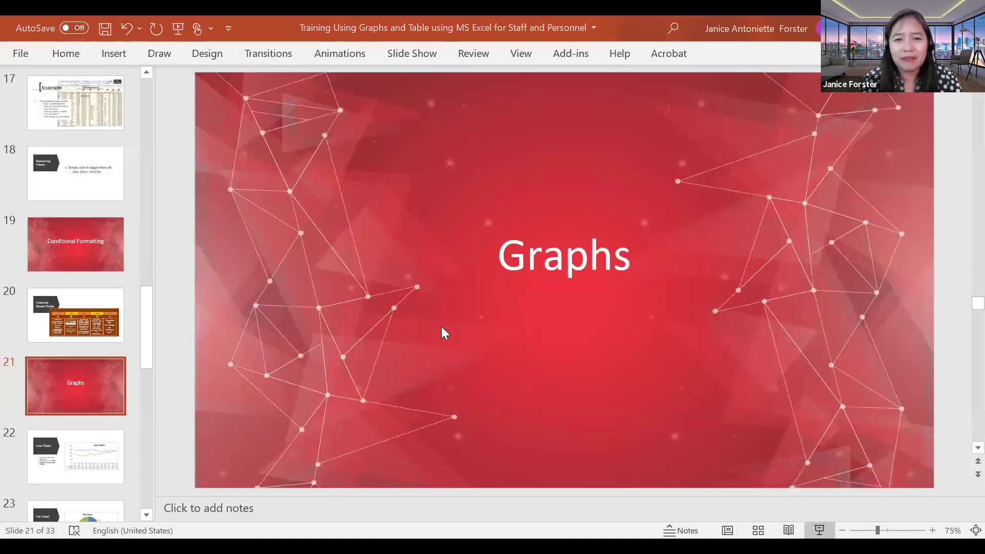
{"action": "scroll", "coordinate": [441, 326], "scroll_direction": "down", "scroll_amount": 4}
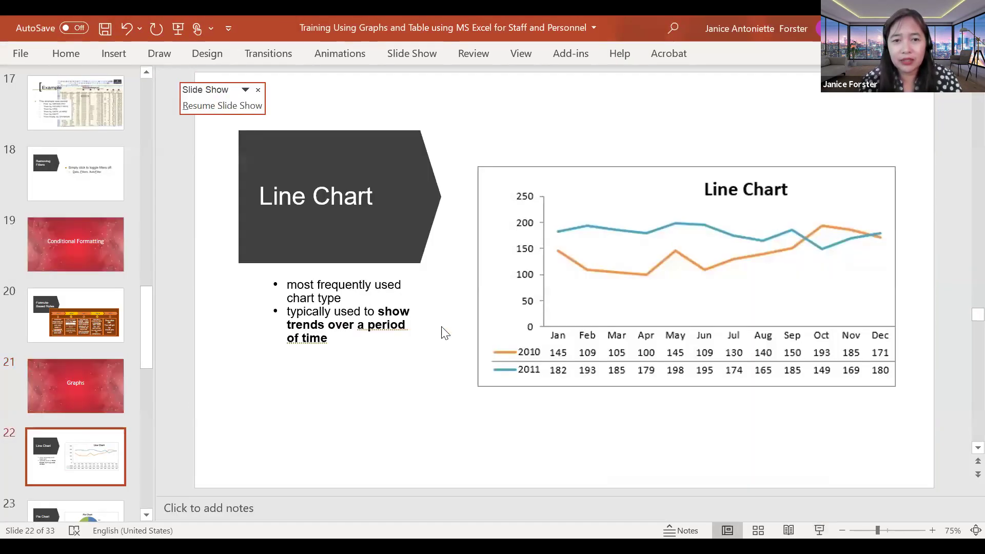
{"action": "scroll", "coordinate": [442, 329], "scroll_direction": "down", "scroll_amount": 8}
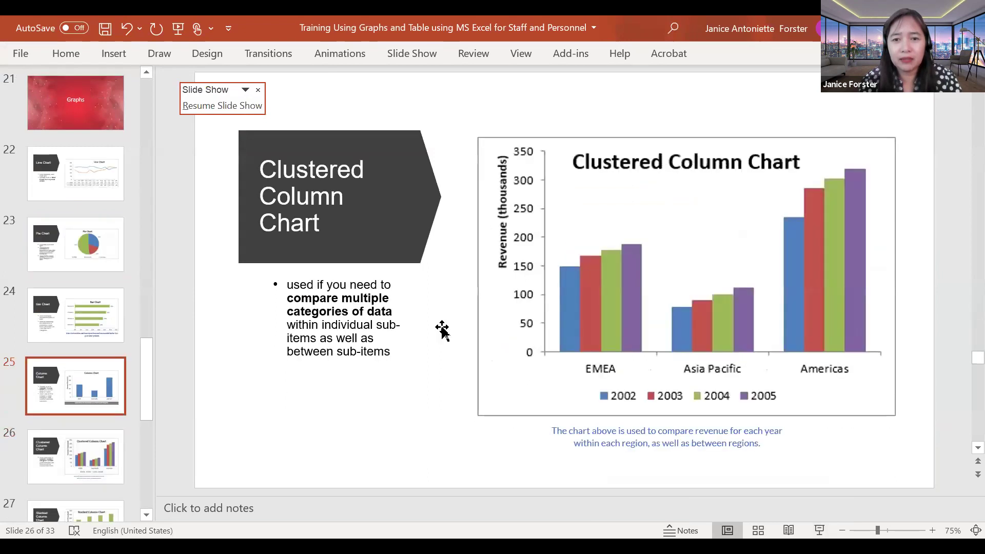
{"action": "scroll", "coordinate": [442, 307], "scroll_direction": "up", "scroll_amount": 1}
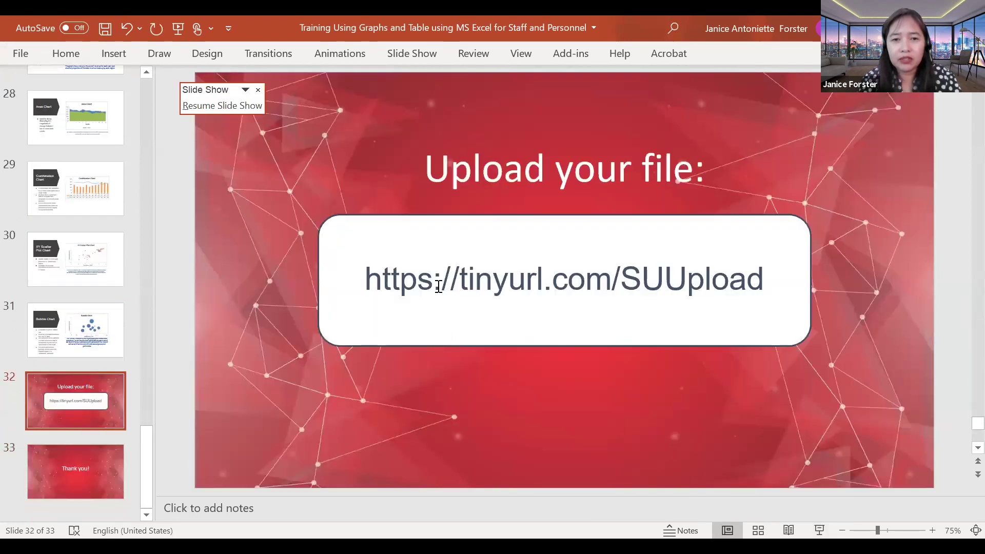
{"action": "left_click", "coordinate": [440, 287]}
{"action": "triple_click", "coordinate": [752, 289]}
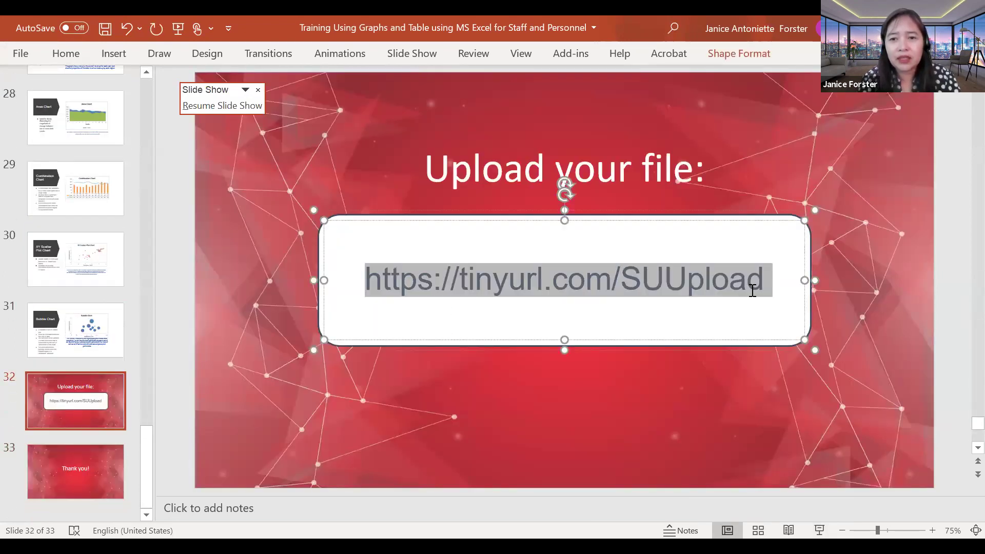
{"action": "left_click", "coordinate": [856, 300]}
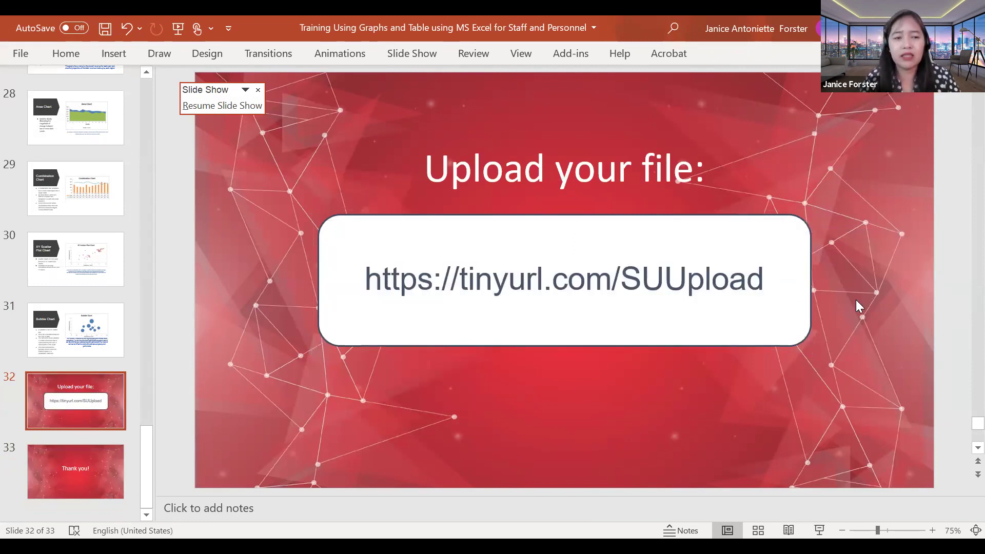